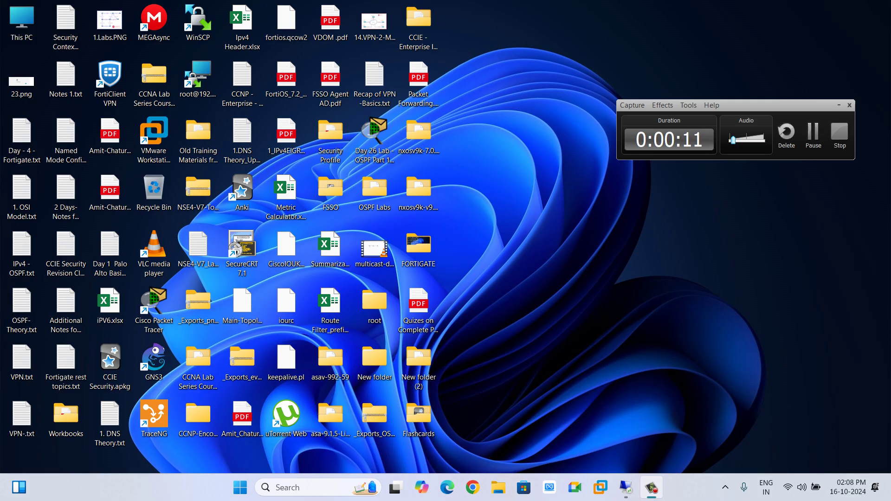
Move the recorder window aside and confirm deleting OUR Main DNS Filter Profile
{"action": "left_click_drag", "start_coordinate": [761, 105], "coordinate": [785, 407]}
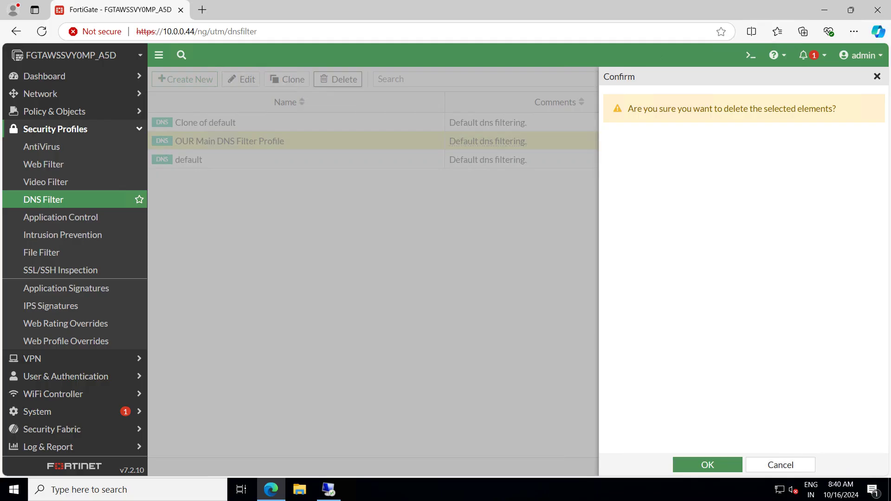
{"action": "key", "text": "Return"}
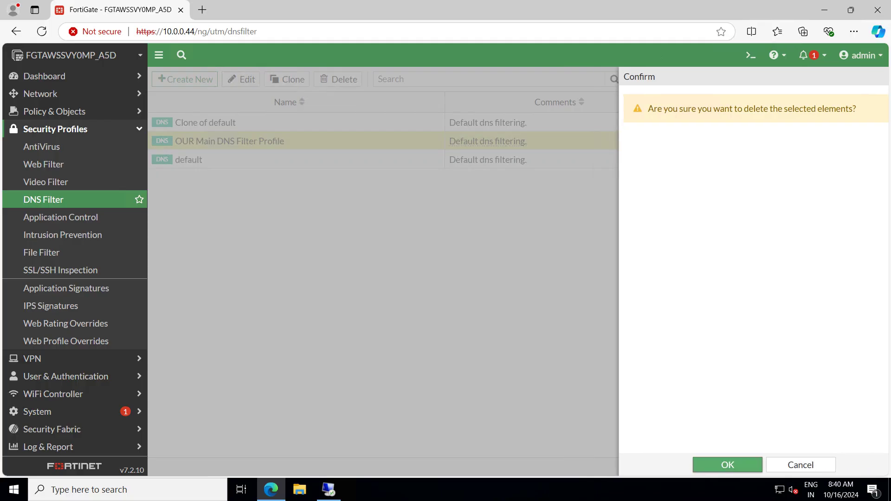
Delete the Clone of default DNS filter profile
{"action": "left_click", "coordinate": [214, 123]}
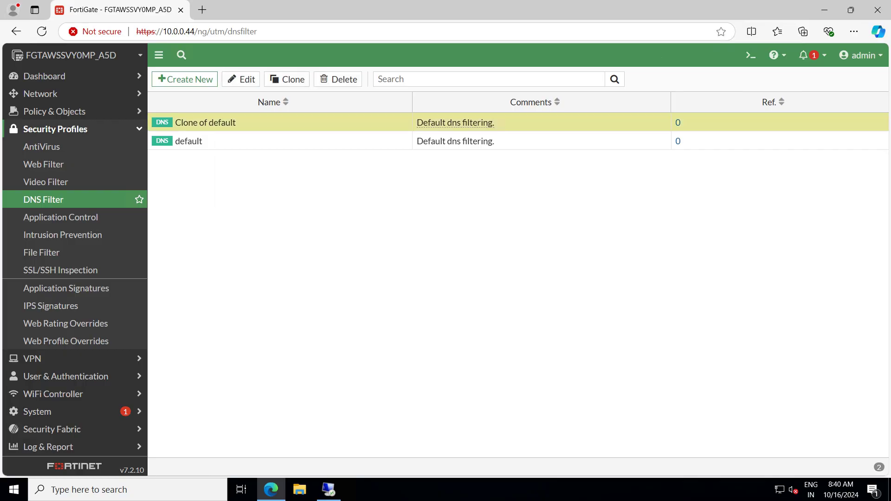
{"action": "left_click", "coordinate": [338, 79]}
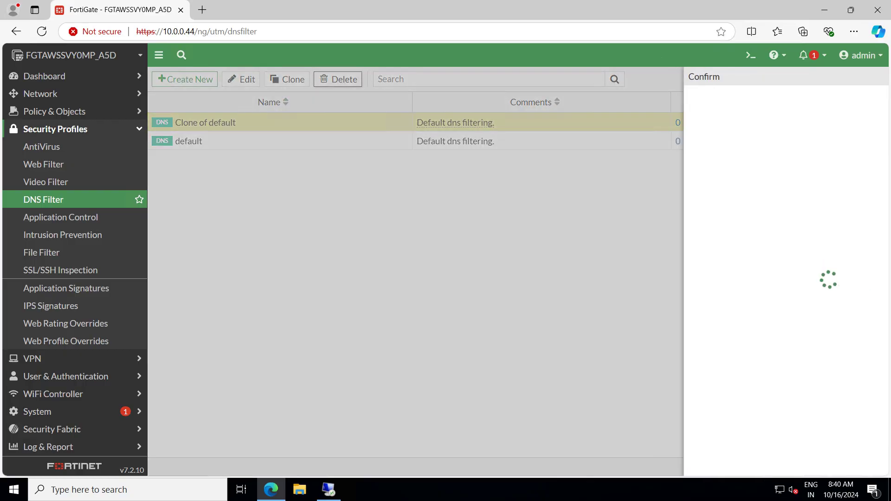
{"action": "key", "text": "Return"}
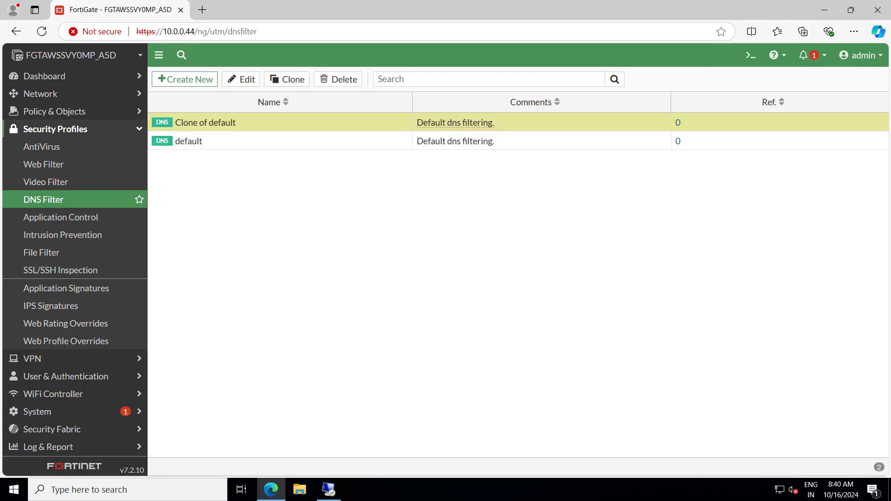
Check the Current Usage of the wifi-default application control profile, then open the Firewall Policy list
{"action": "left_click", "coordinate": [60, 217]}
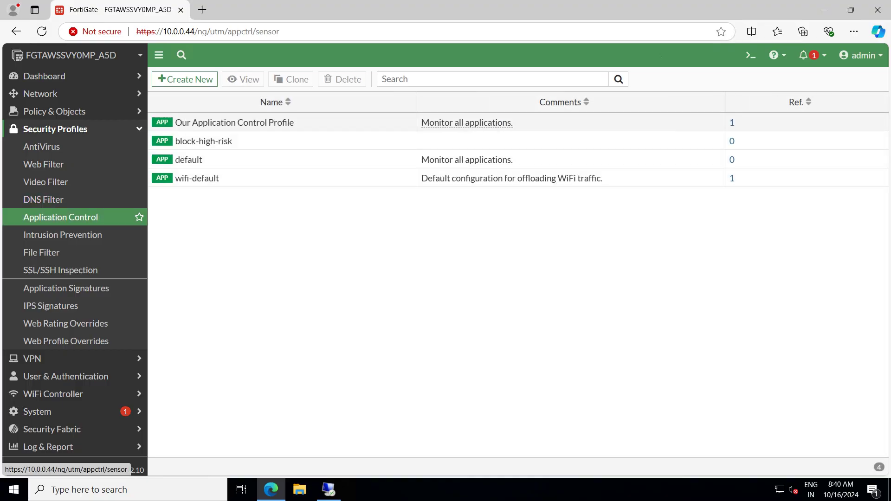
{"action": "left_click", "coordinate": [205, 122]}
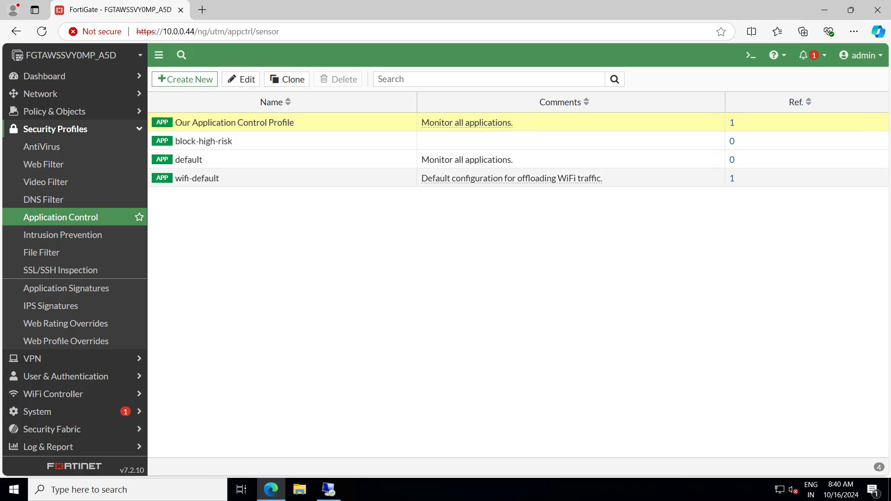
{"action": "left_click", "coordinate": [511, 178]}
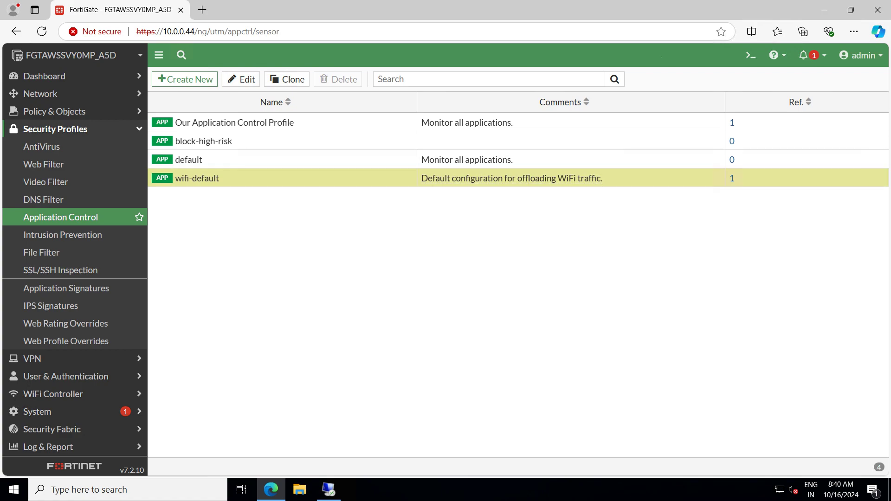
{"action": "left_click", "coordinate": [732, 178]}
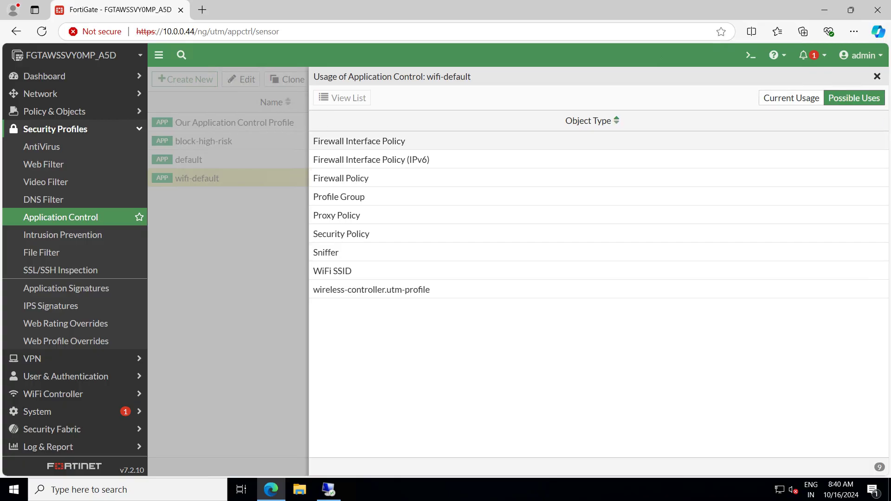
{"action": "left_click", "coordinate": [792, 97]}
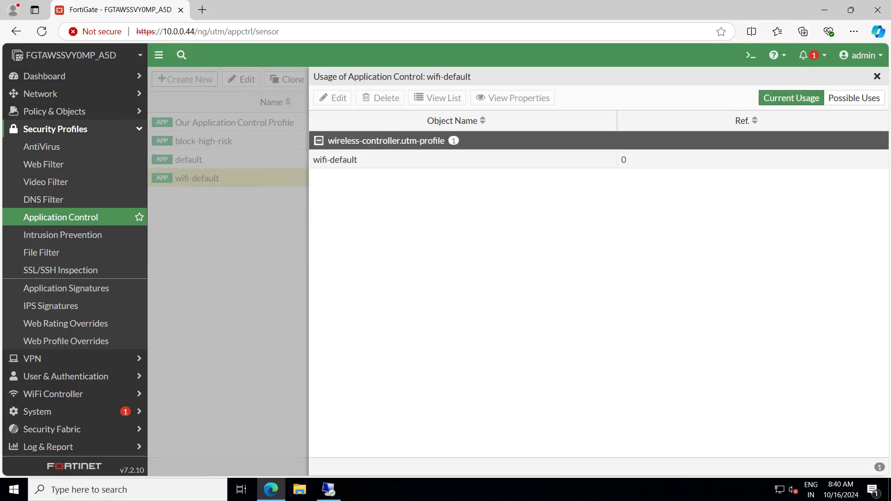
{"action": "left_click", "coordinate": [460, 159]}
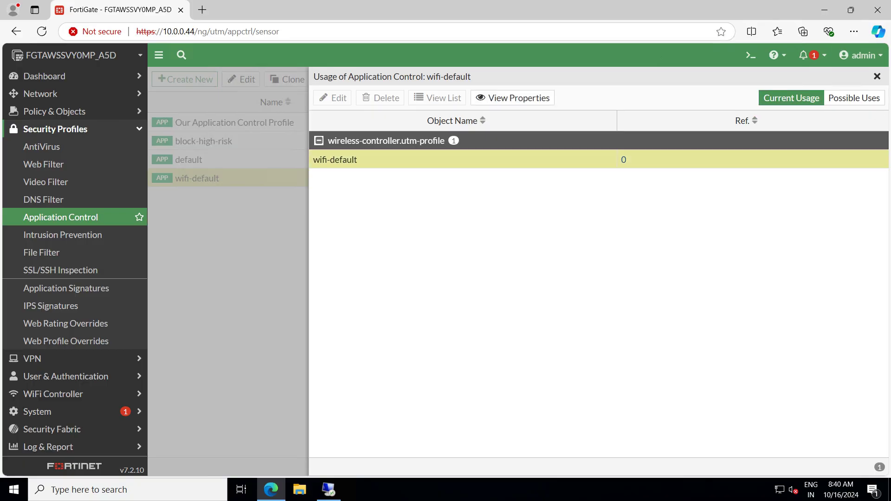
{"action": "left_click", "coordinate": [877, 76]}
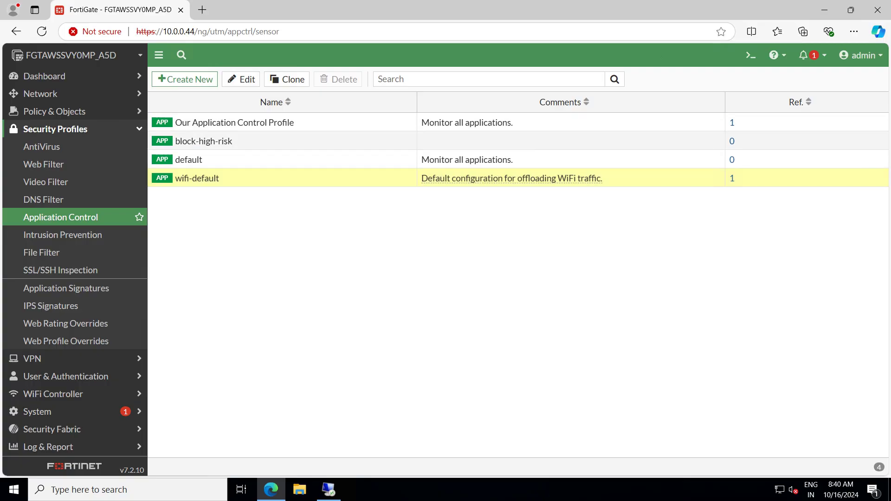
{"action": "left_click", "coordinate": [54, 111]}
{"action": "left_click", "coordinate": [52, 129]}
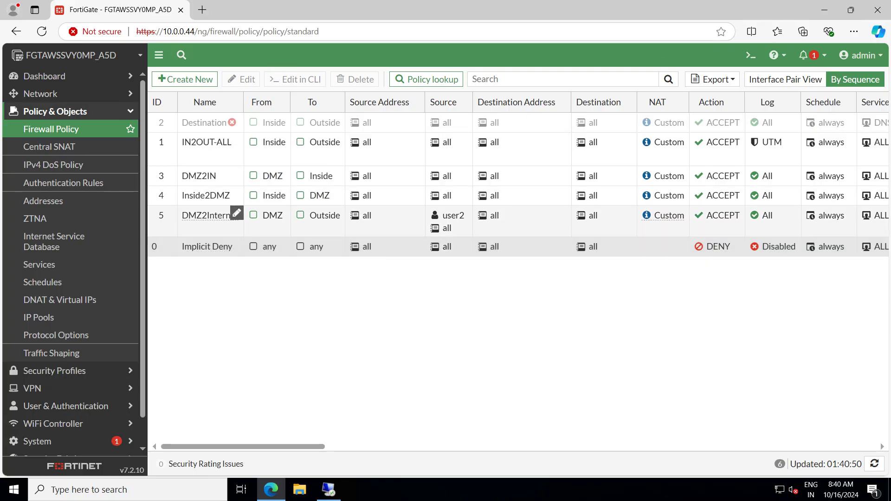
Switch off Application Control on policy IN2OUT-ALL and save, accepting the SSL inspection warning
{"action": "left_click", "coordinate": [236, 140]}
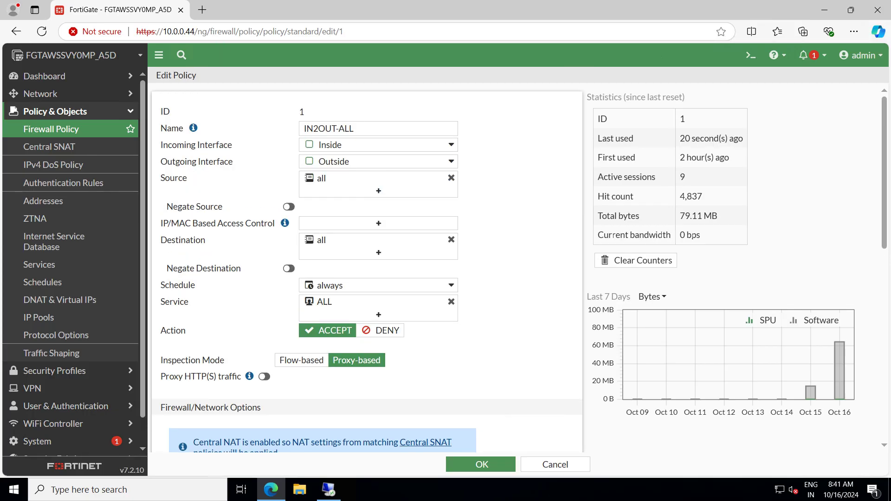
{"action": "scroll", "coordinate": [367, 269], "scroll_direction": "down", "scroll_amount": 6}
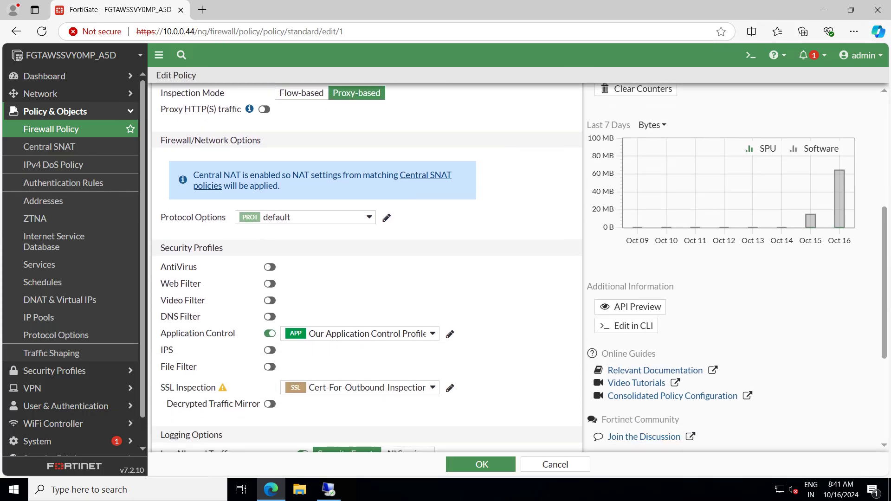
{"action": "left_click", "coordinate": [270, 334]}
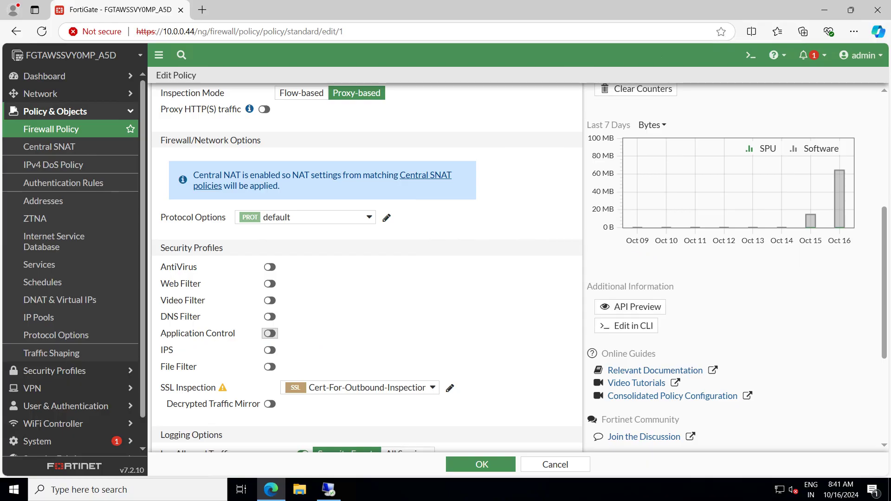
{"action": "left_click", "coordinate": [482, 464]}
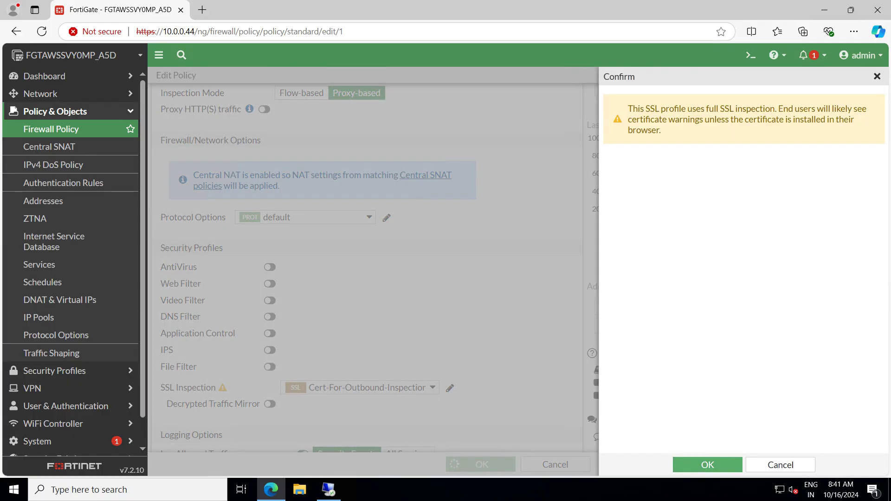
{"action": "left_click", "coordinate": [707, 465]}
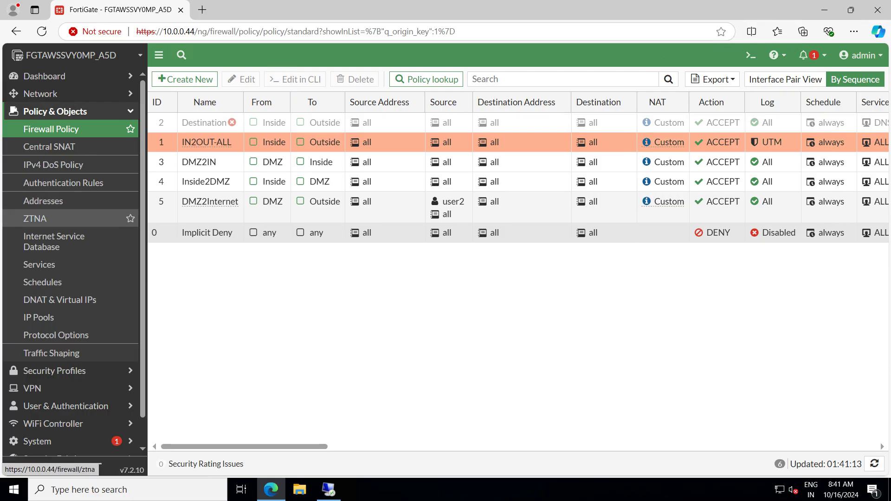
Delete Our Application Control Profile from the Security Profiles > Application Control list
{"action": "left_click", "coordinate": [54, 112]}
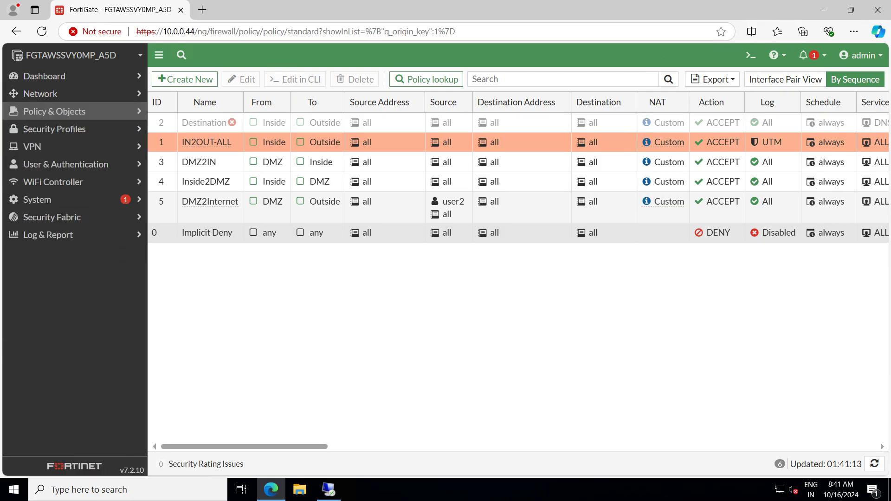
{"action": "left_click", "coordinate": [55, 111]}
{"action": "left_click", "coordinate": [54, 111]}
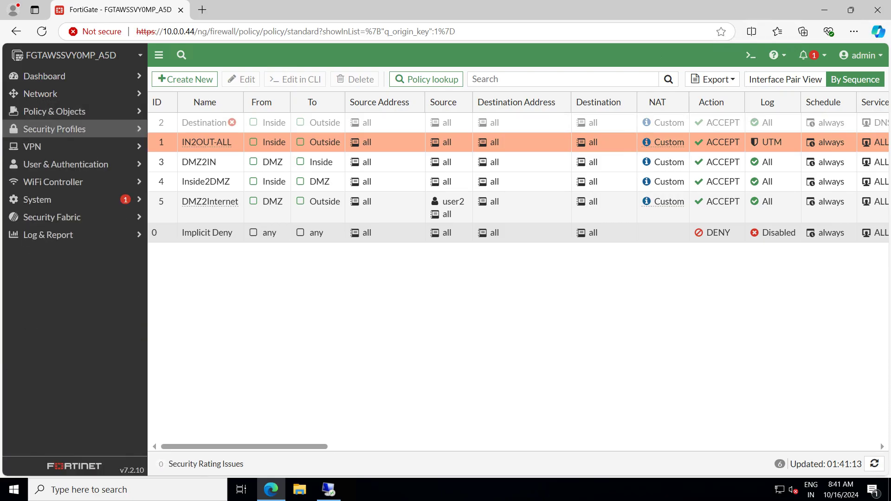
{"action": "left_click", "coordinate": [56, 129]}
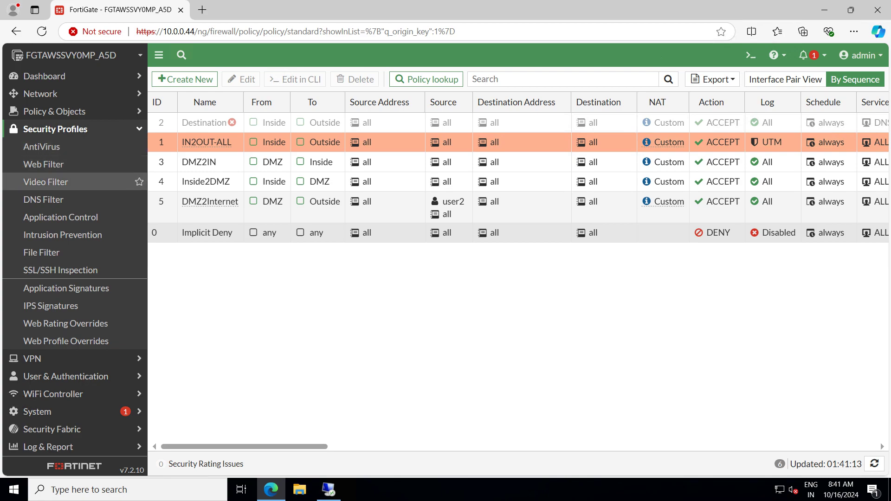
{"action": "left_click", "coordinate": [60, 217]}
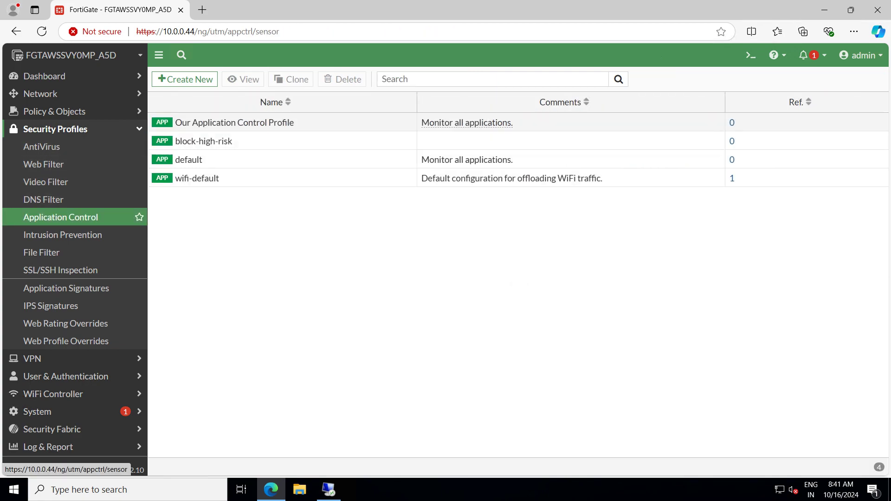
{"action": "left_click", "coordinate": [234, 123]}
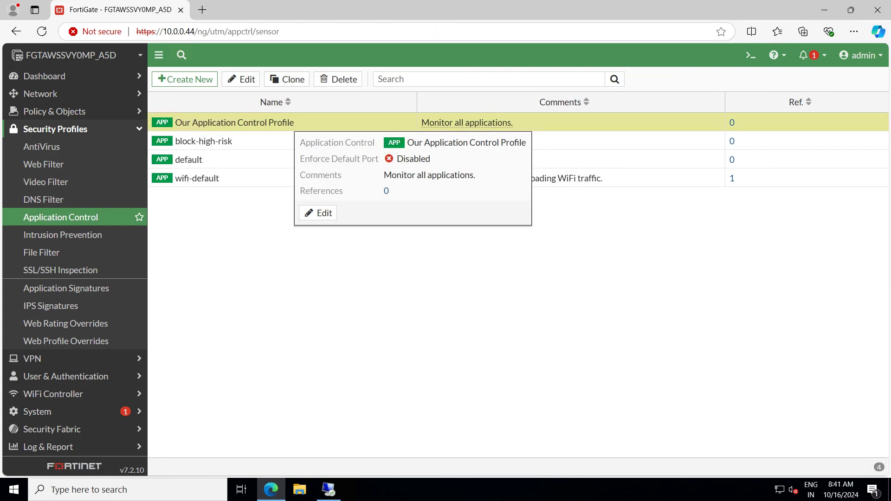
{"action": "left_click", "coordinate": [338, 79]}
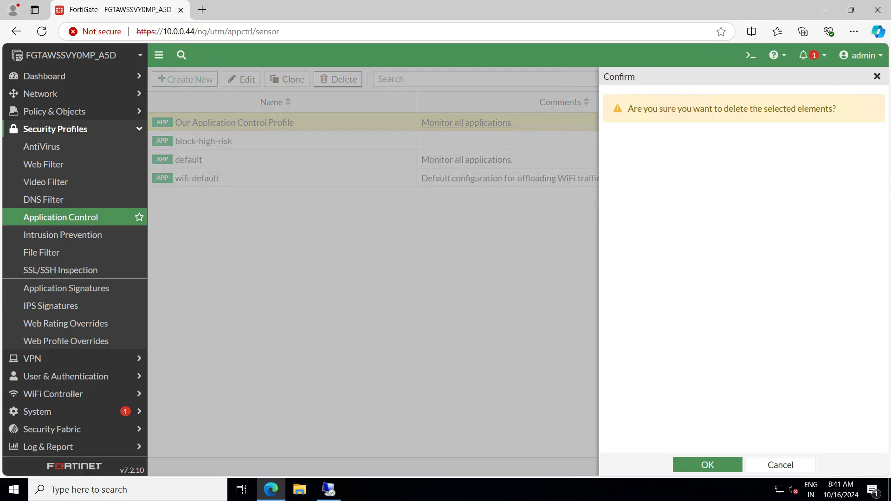
{"action": "left_click", "coordinate": [707, 464]}
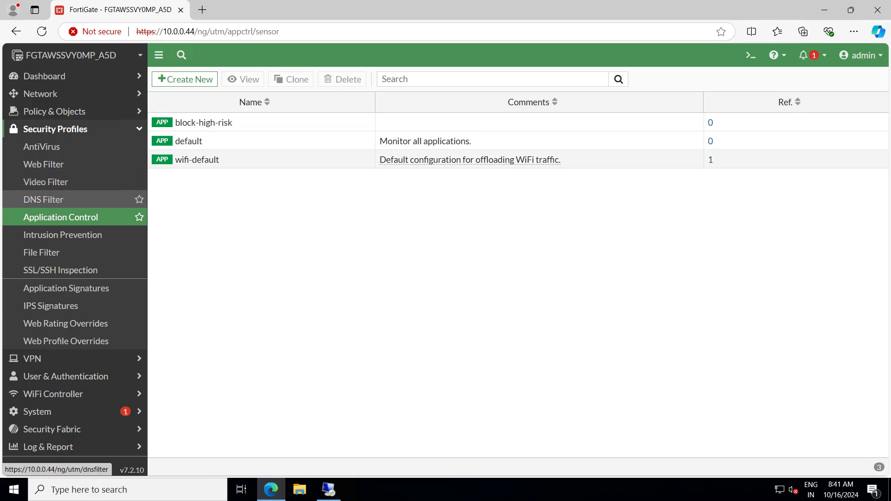
{"action": "left_click", "coordinate": [43, 199]}
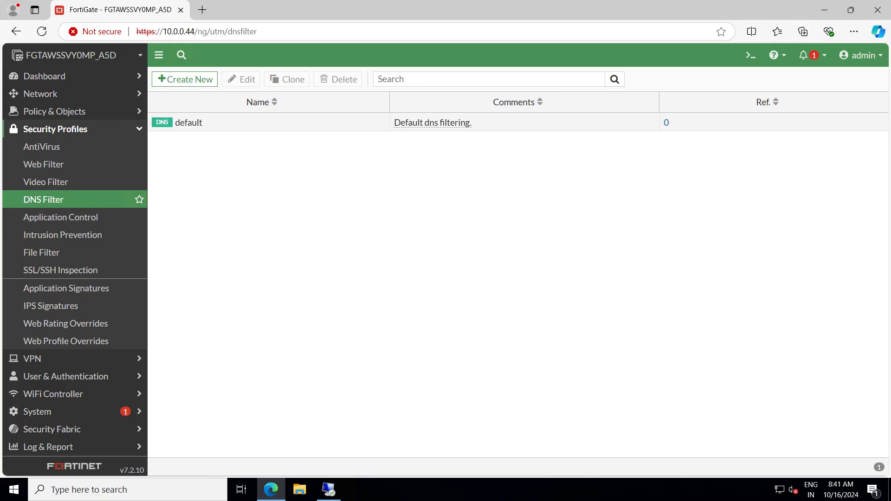
Start a clone of the default DNS filter profile
{"action": "left_click", "coordinate": [325, 122]}
{"action": "mouse_move", "coordinate": [199, 123]}
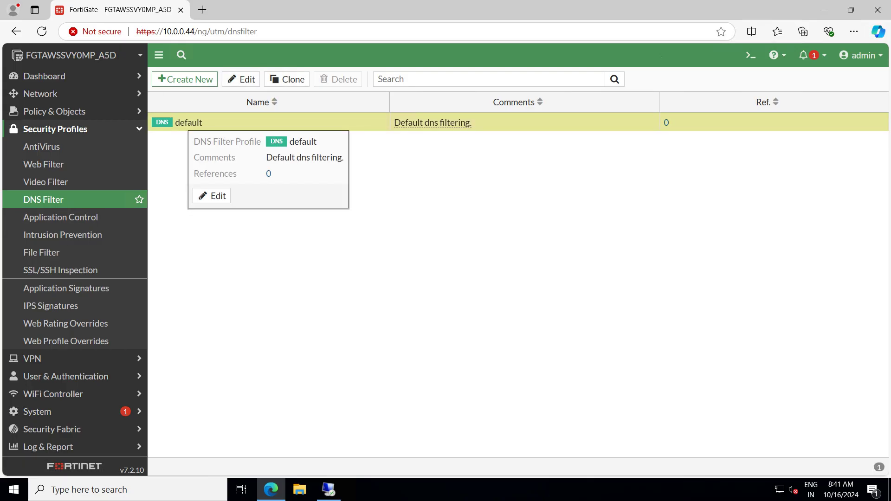
{"action": "right_click", "coordinate": [196, 126]}
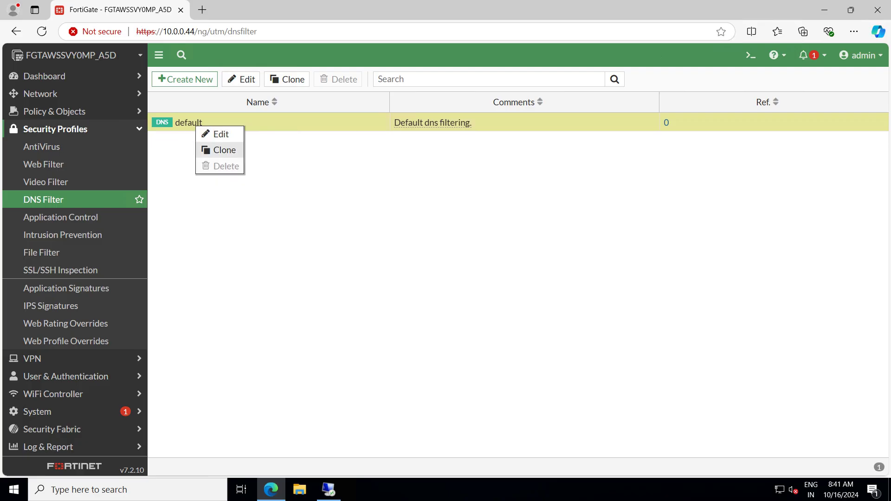
{"action": "left_click", "coordinate": [222, 150]}
Name the clone 'Our DNS Filter Profile' and confirm it
{"action": "left_click", "coordinate": [415, 147]}
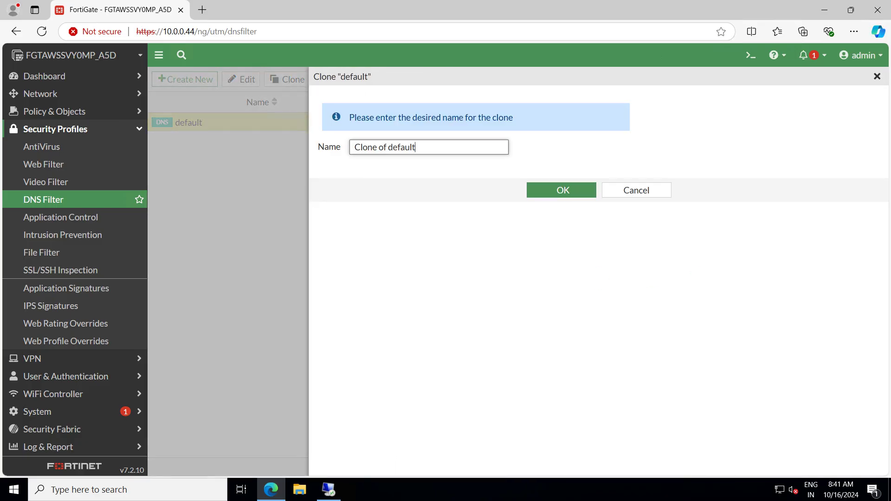
{"action": "key", "text": "ctrl+a"}
{"action": "type", "text": "Outs"}
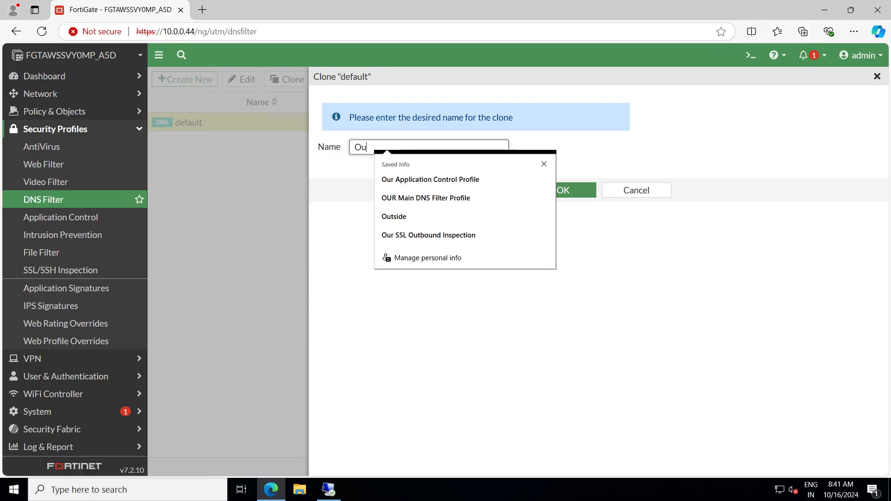
{"action": "key", "text": "BackSpace"}
{"action": "key", "text": "BackSpace"}
{"action": "key", "text": "BackSpace"}
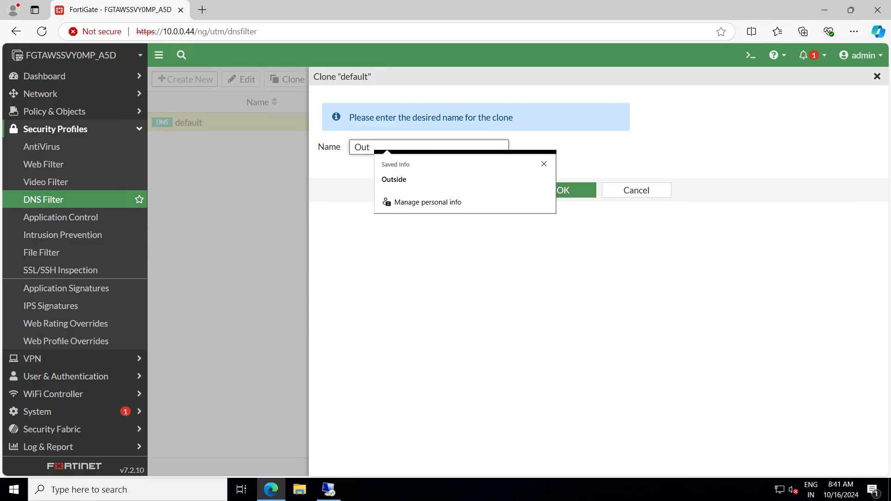
{"action": "type", "text": "r DS"}
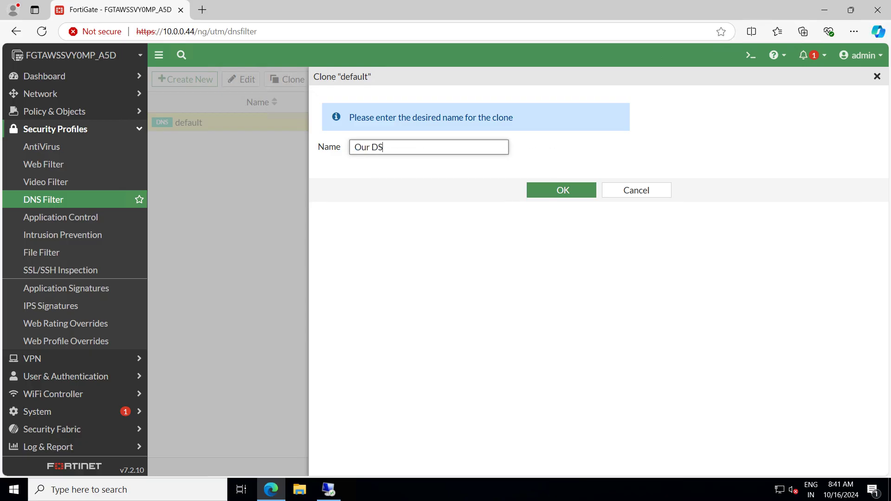
{"action": "key", "text": "BackSpace"}
{"action": "type", "text": "NS Filter Profile"}
{"action": "key", "text": "Tab"}
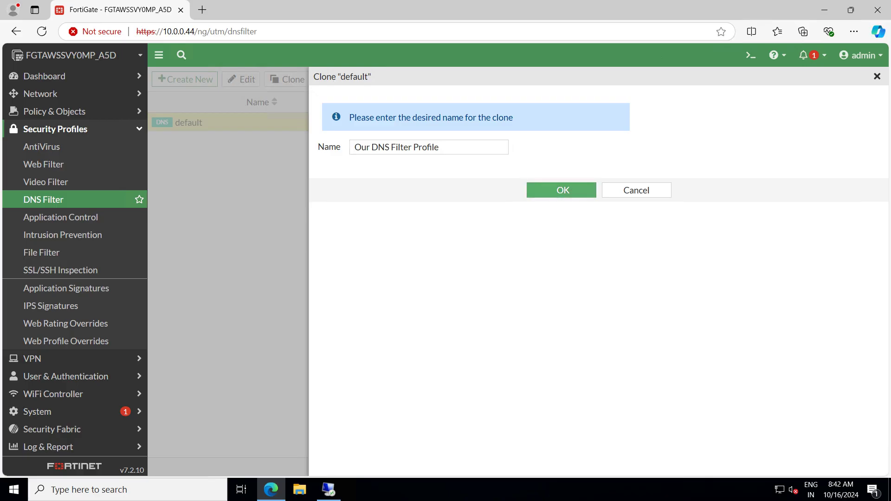
{"action": "key", "text": "Return"}
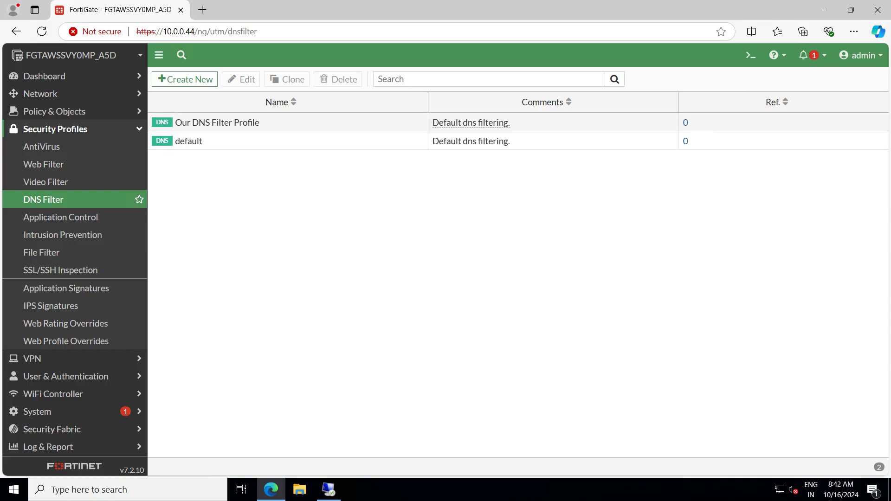
{"action": "mouse_move", "coordinate": [218, 123]}
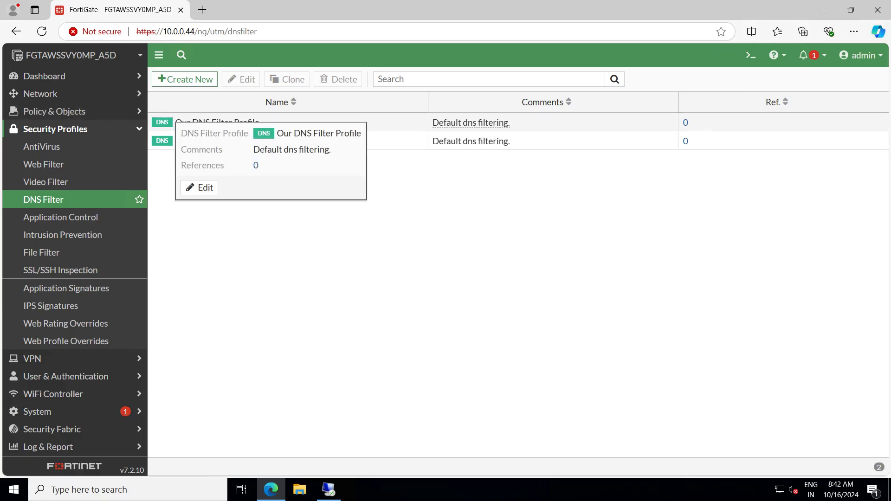
Edit Our DNS Filter Profile to enforce Safe Search with Restrict YouTube Access set to Strict
{"action": "left_click", "coordinate": [200, 187]}
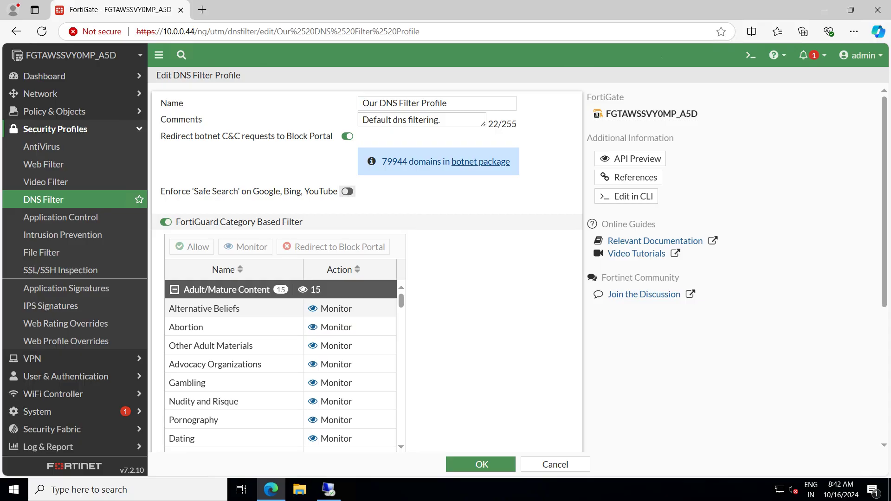
{"action": "left_click", "coordinate": [347, 191]}
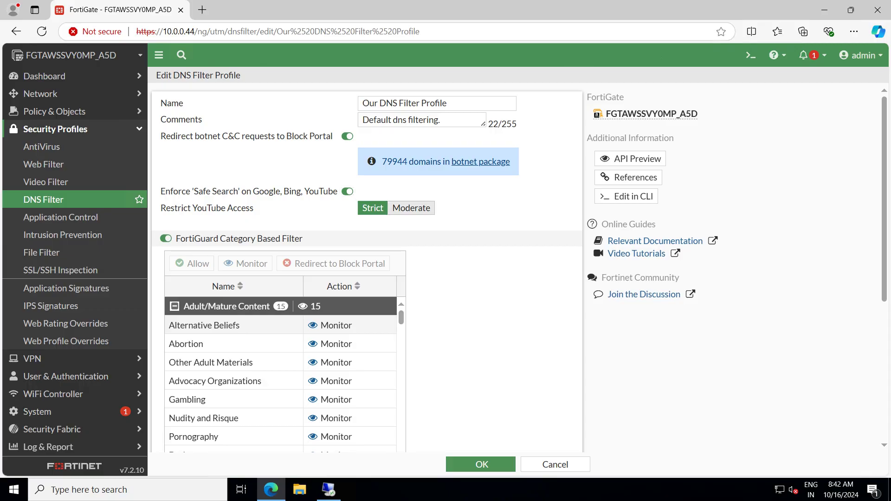
{"action": "left_click", "coordinate": [411, 208]}
{"action": "left_click", "coordinate": [372, 209]}
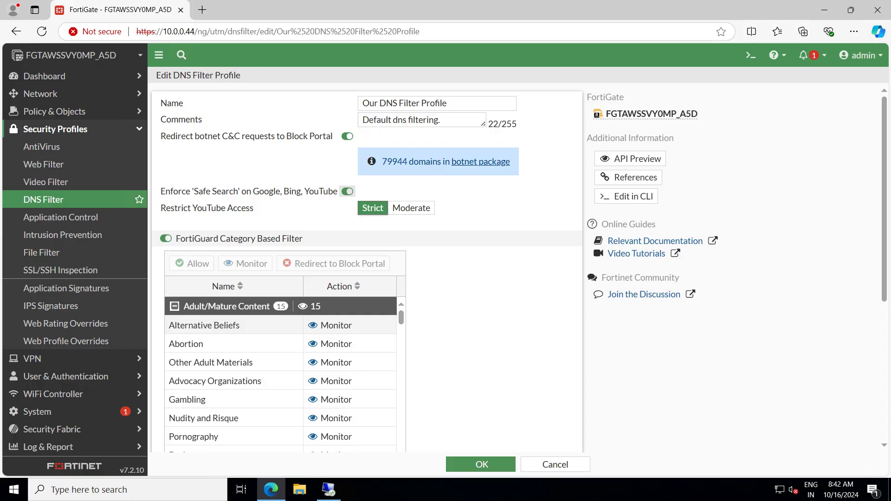
{"action": "left_click_drag", "start_coordinate": [181, 208], "coordinate": [251, 208]}
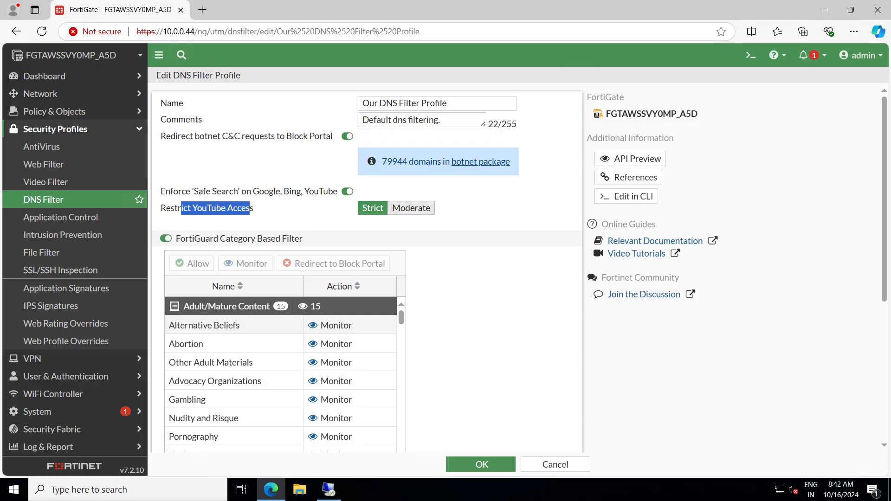
{"action": "left_click", "coordinate": [308, 213]}
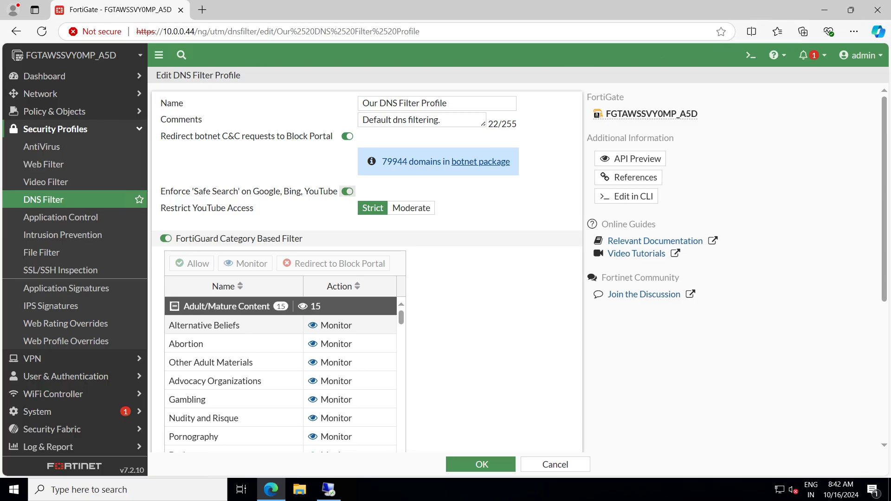
{"action": "left_click", "coordinate": [348, 191]}
{"action": "left_click", "coordinate": [347, 191]}
{"action": "left_click_drag", "start_coordinate": [161, 208], "coordinate": [253, 208]}
Set Redirect Portal IP to Specify with the custom address 9.9.9.9
{"action": "scroll", "coordinate": [367, 266], "scroll_direction": "down", "scroll_amount": 5}
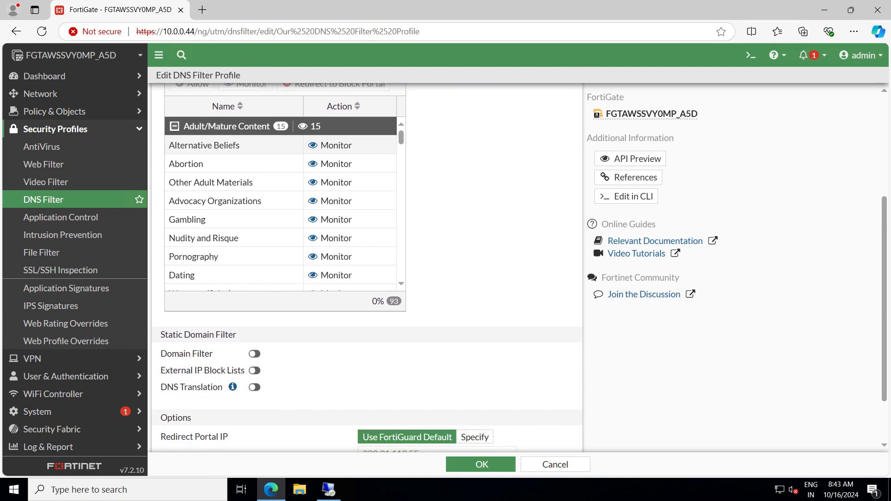
{"action": "scroll", "coordinate": [367, 267], "scroll_direction": "down", "scroll_amount": 1}
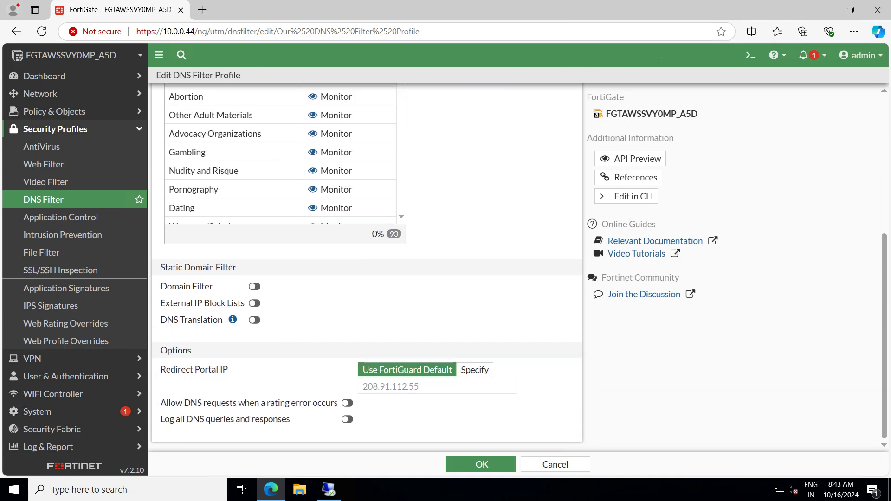
{"action": "left_click_drag", "start_coordinate": [160, 369], "coordinate": [228, 370]}
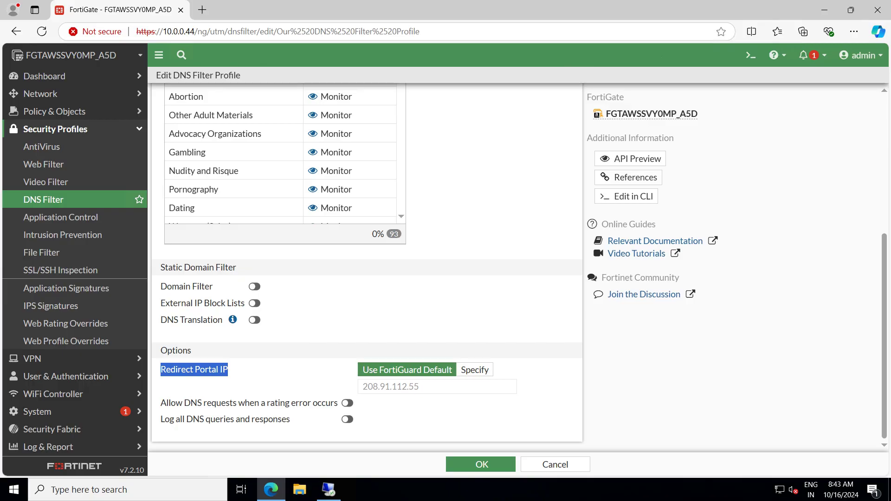
{"action": "left_click_drag", "start_coordinate": [419, 386], "coordinate": [368, 387]}
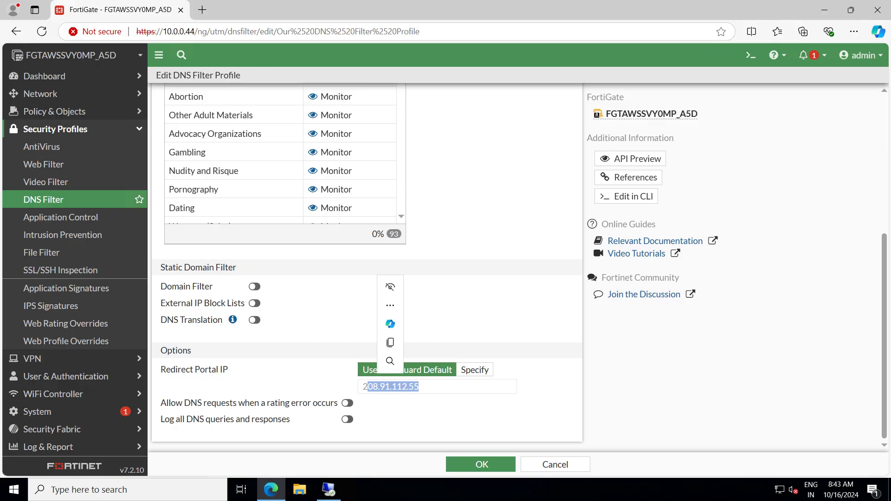
{"action": "left_click", "coordinate": [475, 370]}
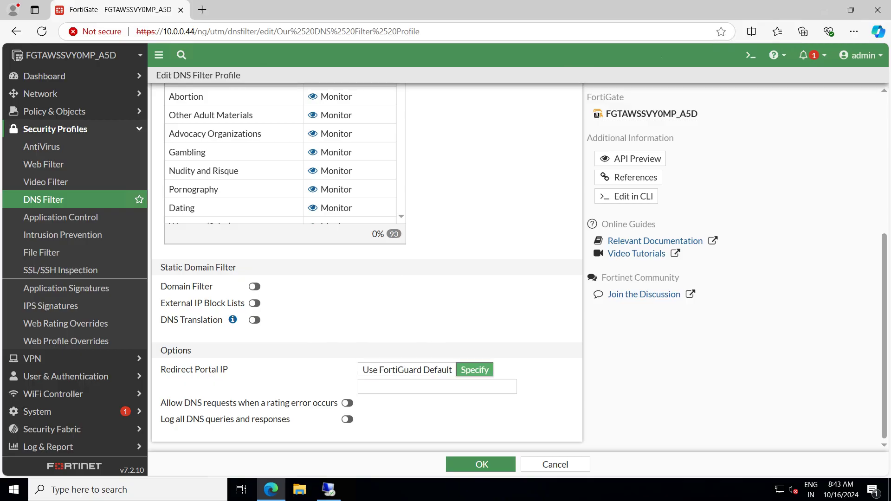
{"action": "left_click", "coordinate": [436, 386]}
{"action": "type", "text": "9.9."}
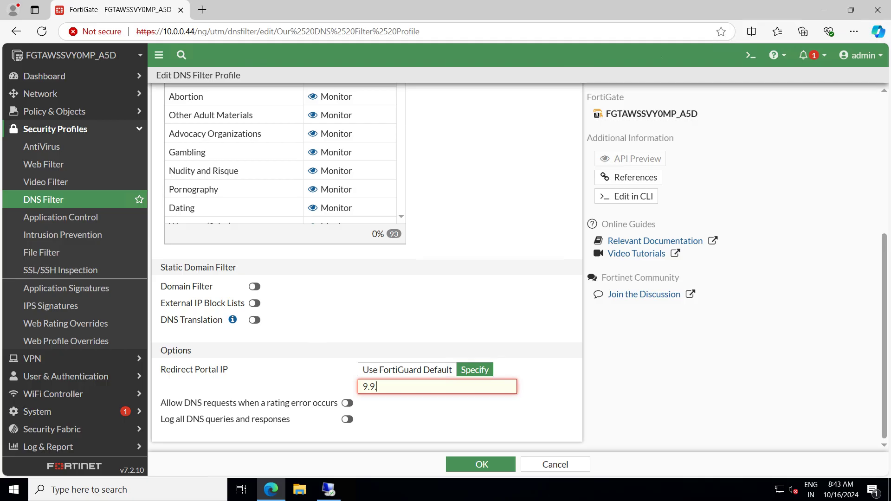
{"action": "type", "text": "9,9"}
{"action": "key", "text": "BackSpace"}
{"action": "type", "text": "9.9"}
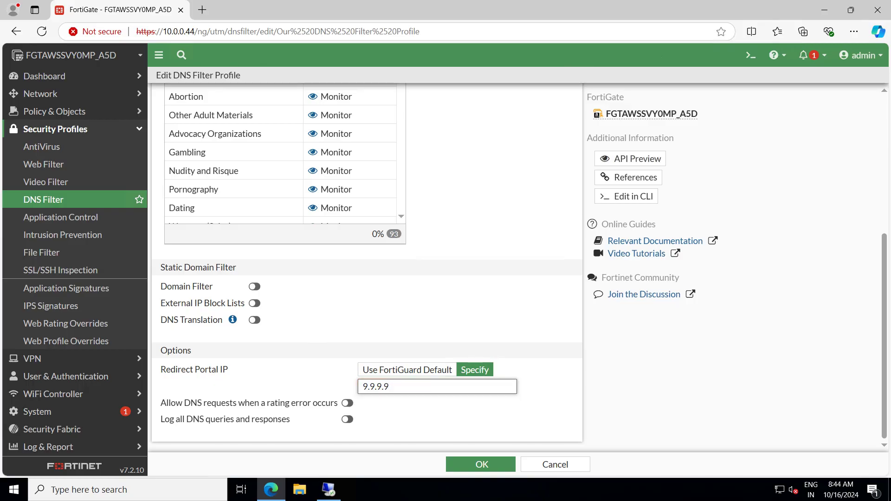
{"action": "key", "text": "shift+Left"}
{"action": "key", "text": "shift+Left"}
{"action": "key", "text": "shift+Left"}
{"action": "key", "text": "shift+Left"}
{"action": "key", "text": "shift+Left"}
{"action": "key", "text": "shift+Left"}
{"action": "key", "text": "shift+Left"}
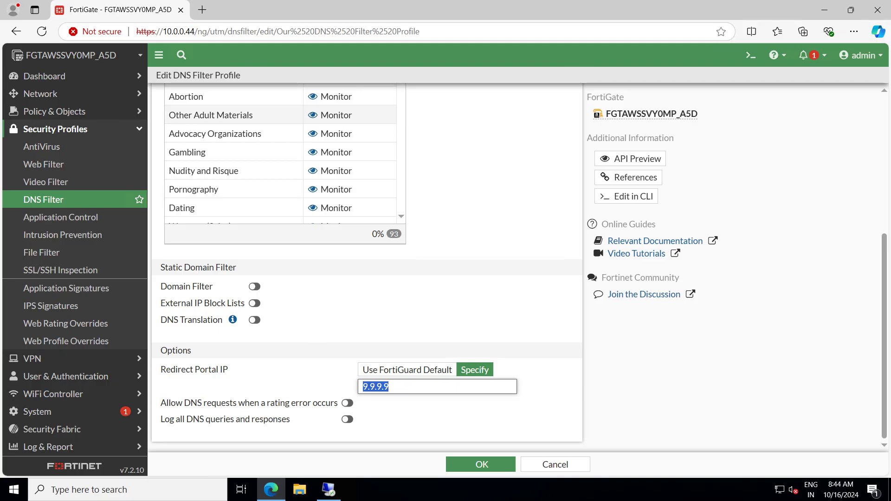
Search Google for '9.9.9.0 belongs to whom' in a new tab, then return to FortiGate
{"action": "left_click", "coordinate": [202, 9]}
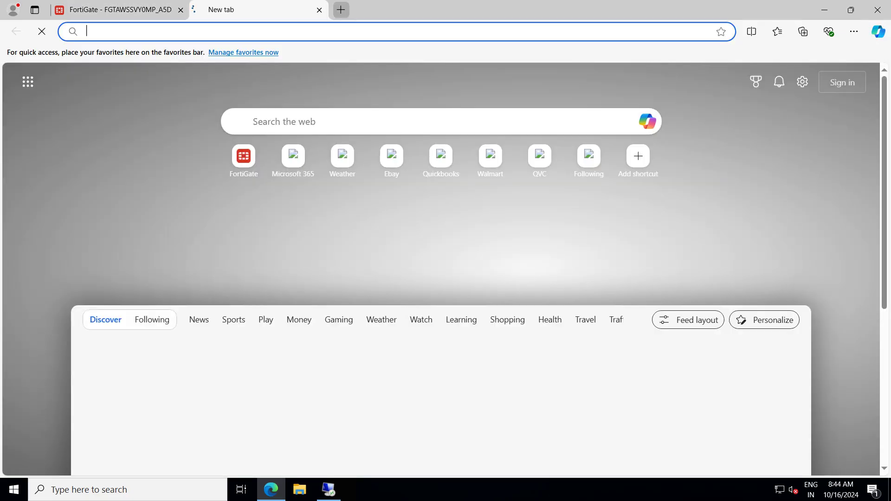
{"action": "type", "text": "goog"}
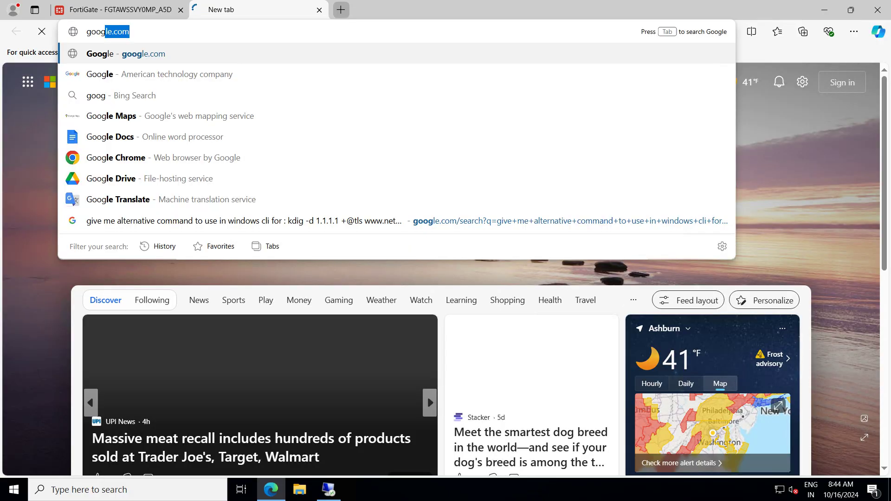
{"action": "key", "text": "Return"}
{"action": "left_click", "coordinate": [325, 215]}
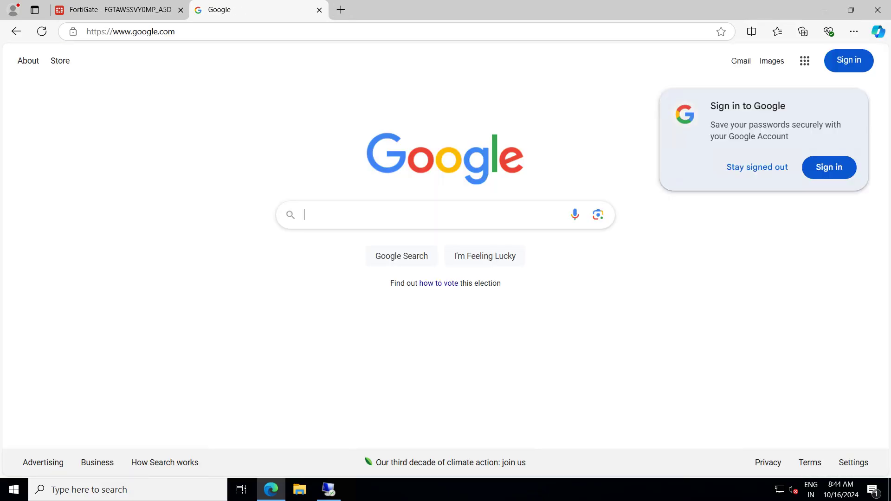
{"action": "type", "text": "9.9.9.0 belongs"}
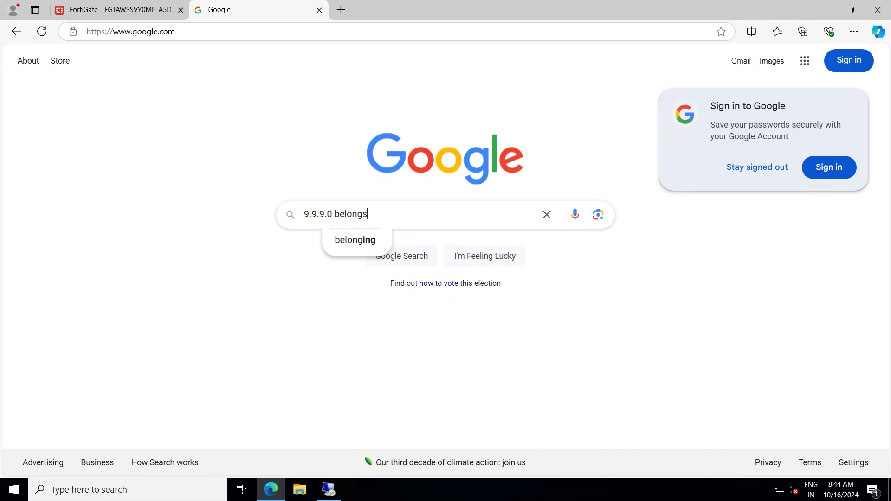
{"action": "type", "text": " to hi"}
{"action": "key", "text": "BackSpace"}
{"action": "key", "text": "BackSpace"}
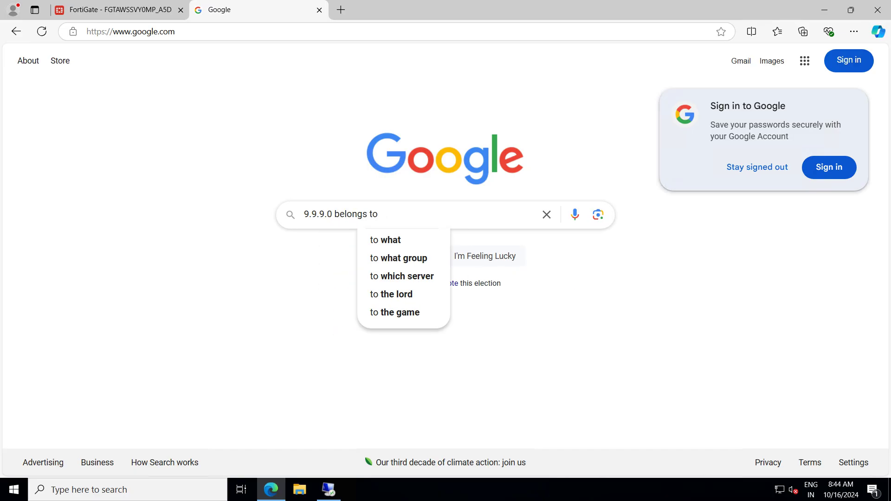
{"action": "type", "text": "whom"}
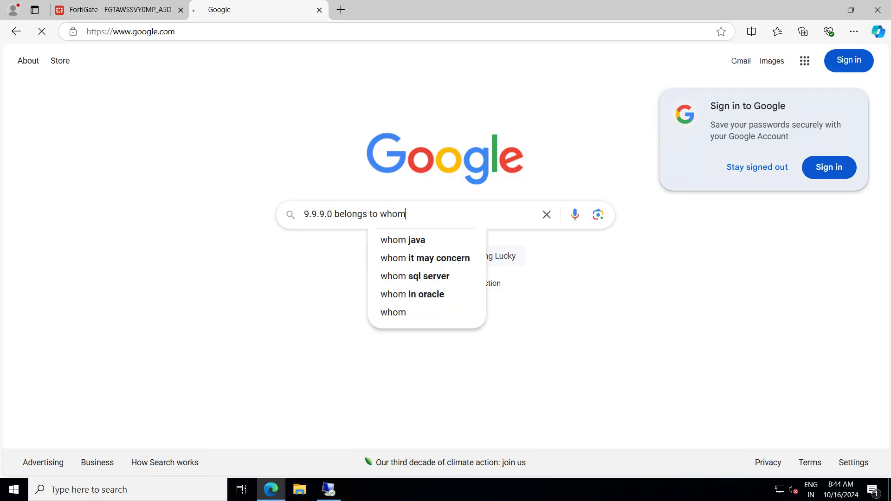
{"action": "key", "text": "Return"}
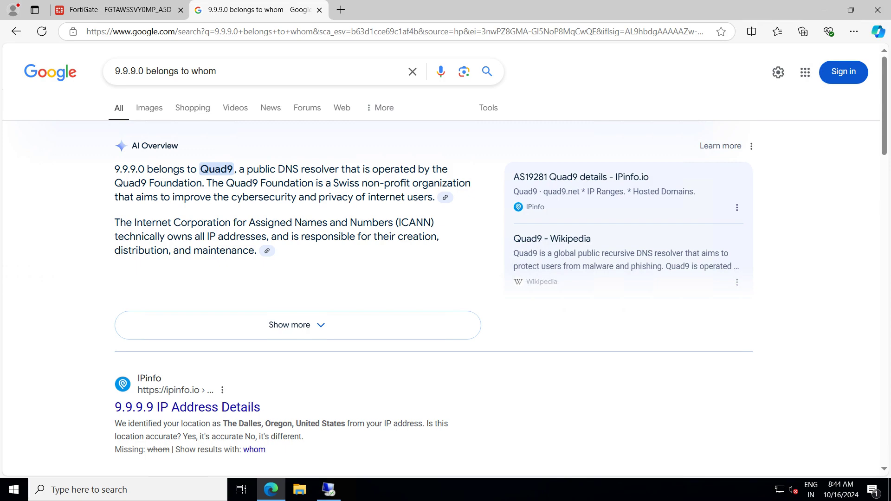
{"action": "left_click", "coordinate": [116, 10]}
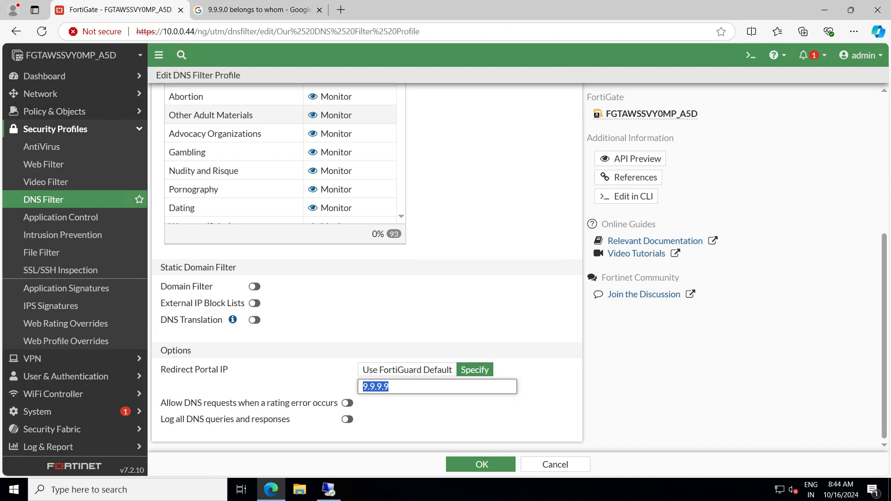
Copy the FortiGuard default portal address 208.91.112.55, then switch Redirect Portal IP back to Specify
{"action": "left_click", "coordinate": [390, 387]}
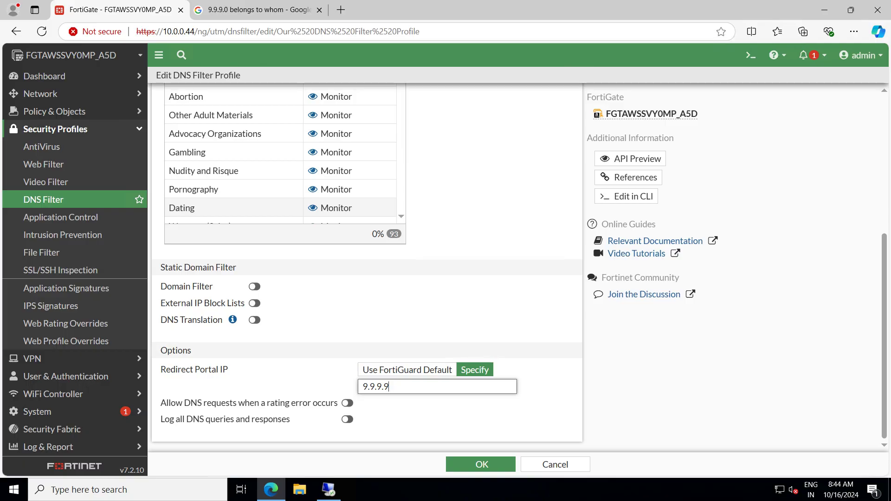
{"action": "left_click", "coordinate": [407, 370]}
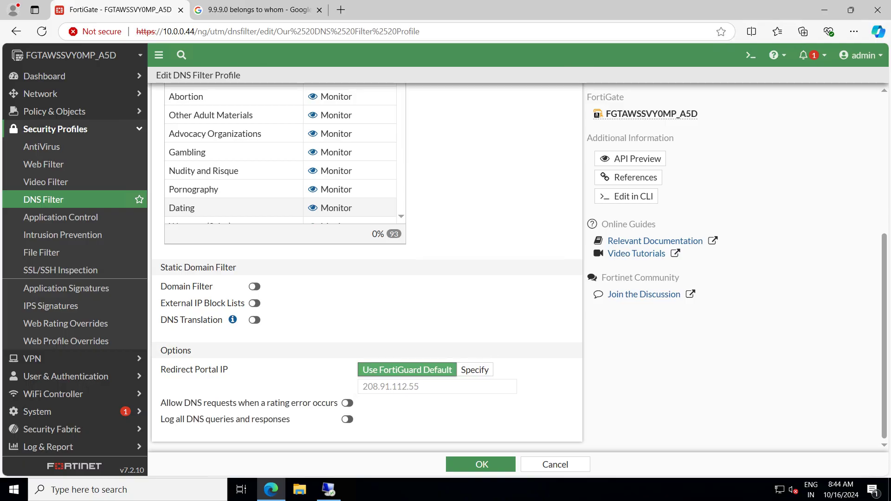
{"action": "left_click_drag", "start_coordinate": [420, 387], "coordinate": [362, 387]}
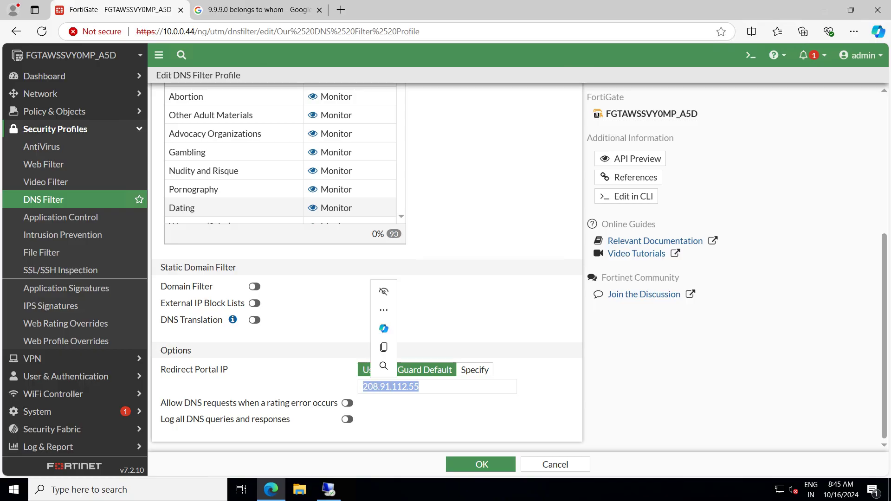
{"action": "key", "text": "ctrl+c"}
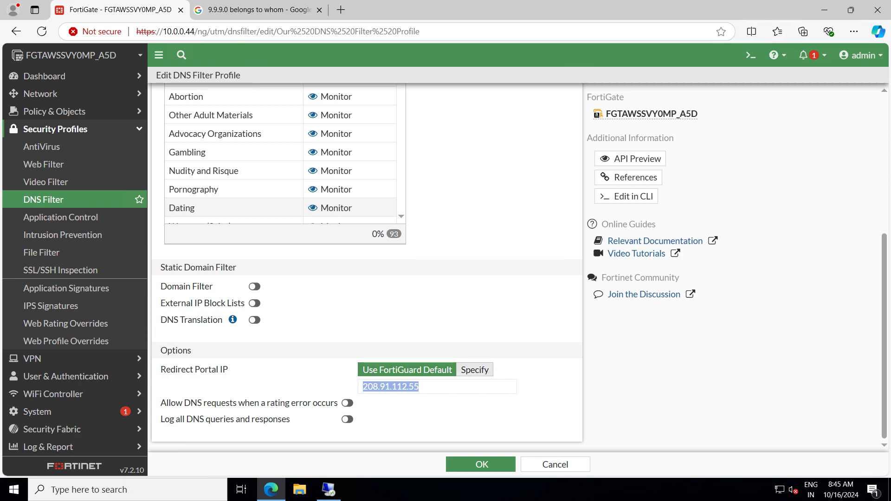
{"action": "left_click", "coordinate": [474, 370]}
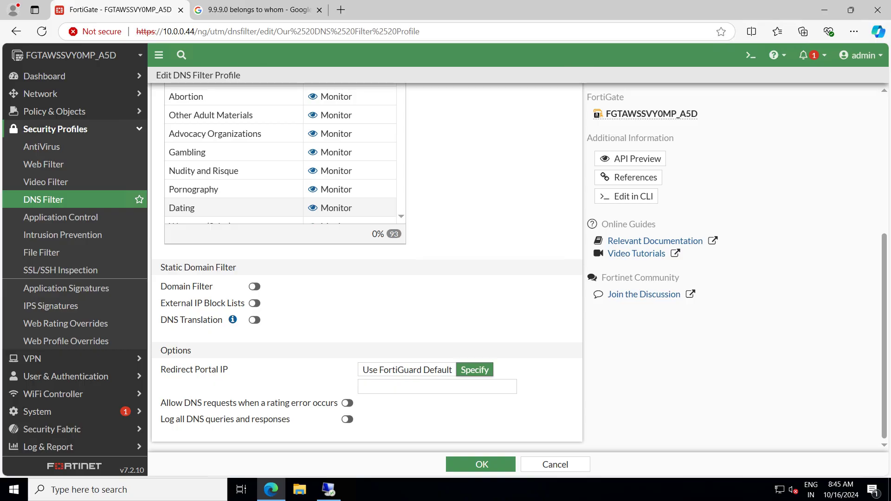
{"action": "left_click", "coordinate": [438, 387]}
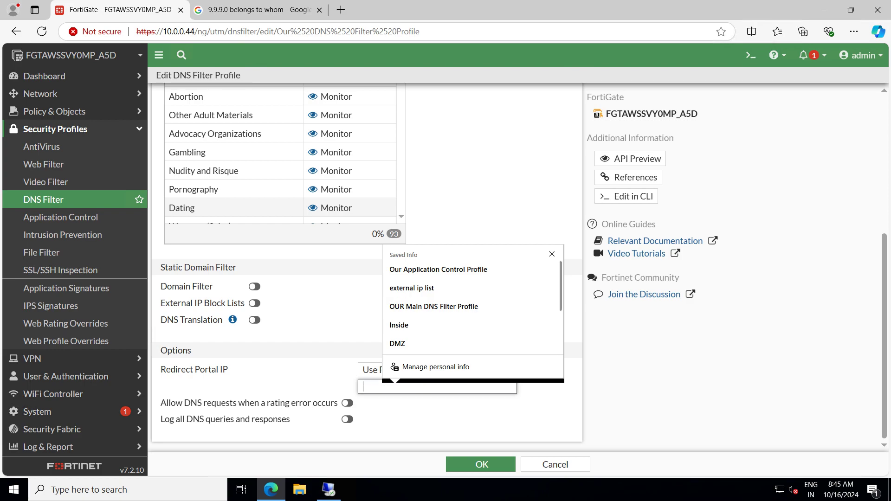
{"action": "left_click", "coordinate": [334, 327]}
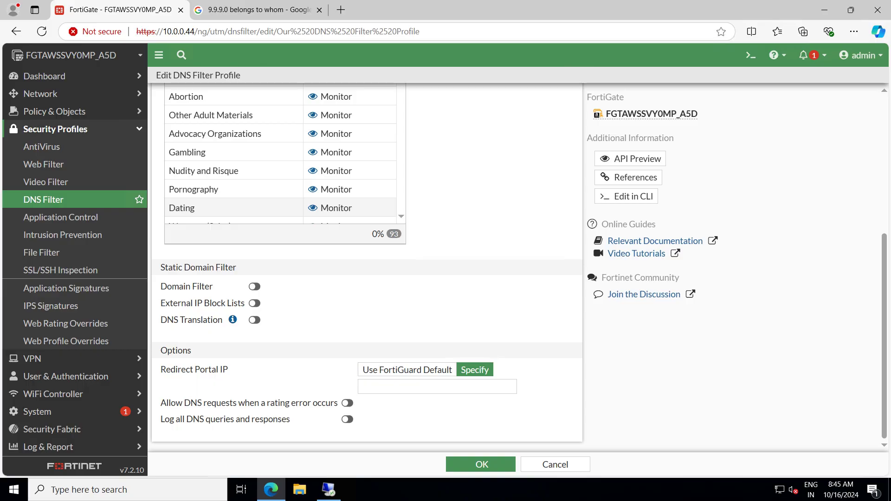
{"action": "left_click", "coordinate": [438, 386]}
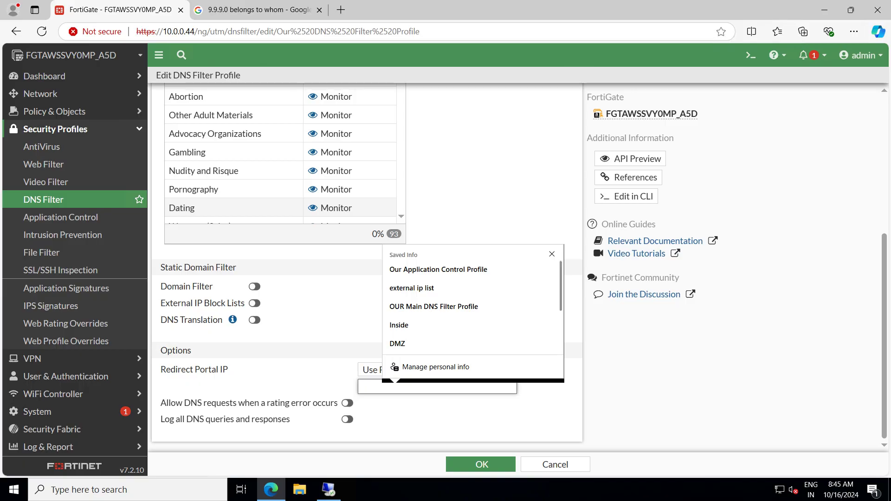
{"action": "left_click", "coordinate": [437, 414]}
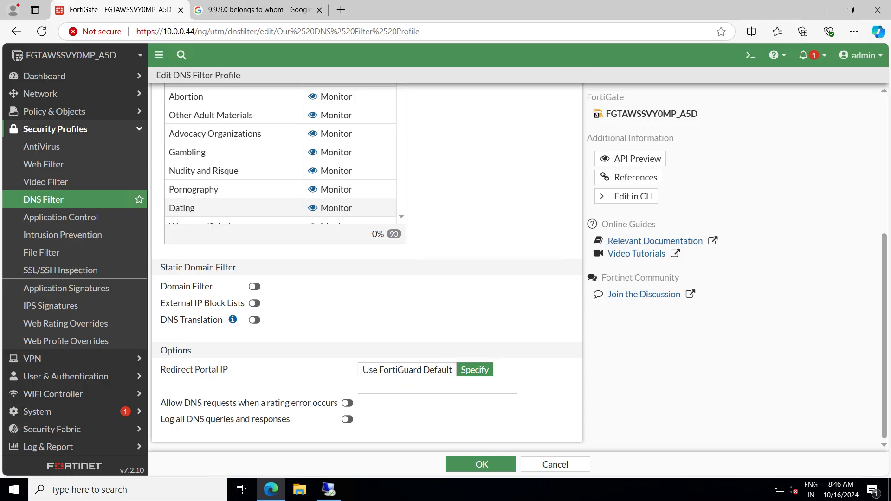
{"action": "scroll", "coordinate": [366, 265], "scroll_direction": "up", "scroll_amount": 5}
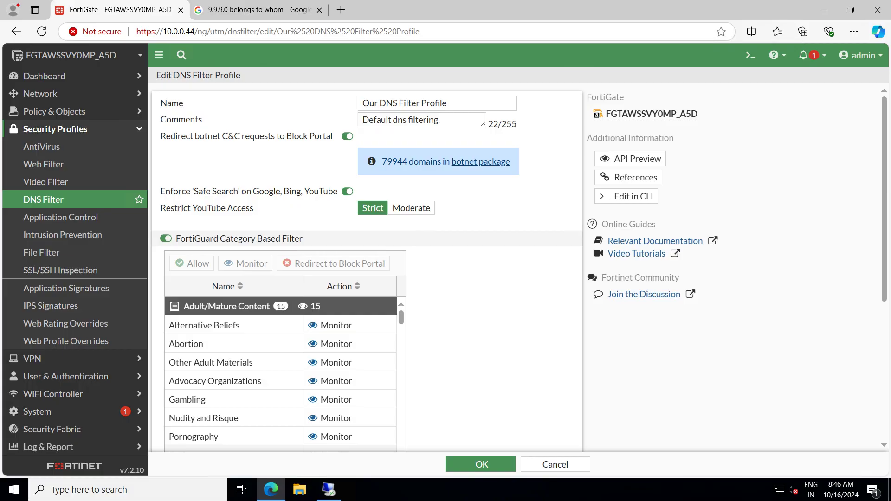
{"action": "scroll", "coordinate": [367, 269], "scroll_direction": "down", "scroll_amount": 1}
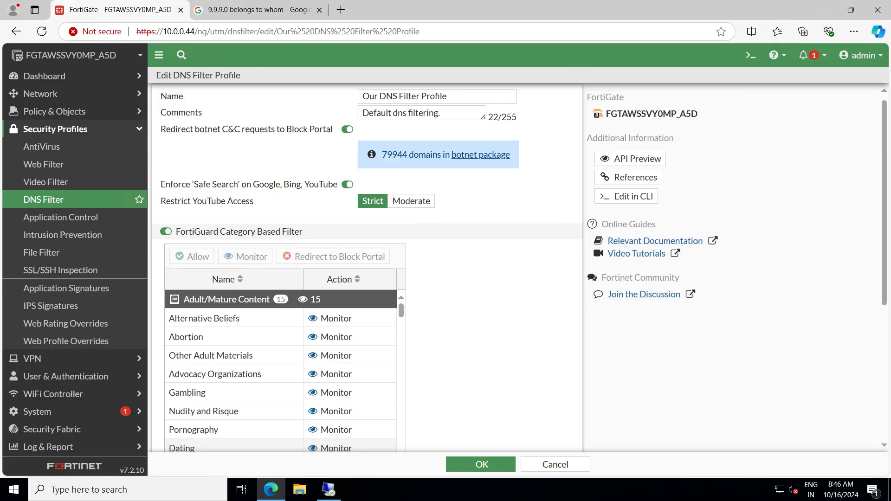
{"action": "scroll", "coordinate": [367, 265], "scroll_direction": "down", "scroll_amount": 5}
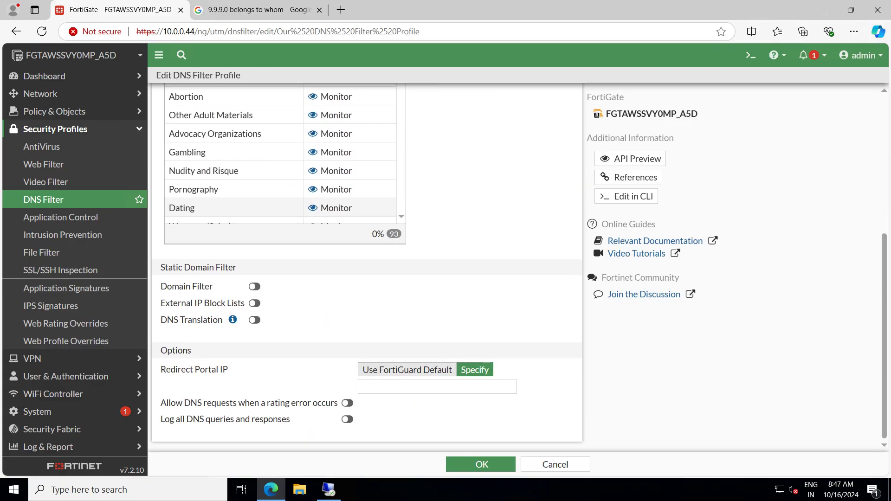
{"action": "scroll", "coordinate": [367, 265], "scroll_direction": "up", "scroll_amount": 5}
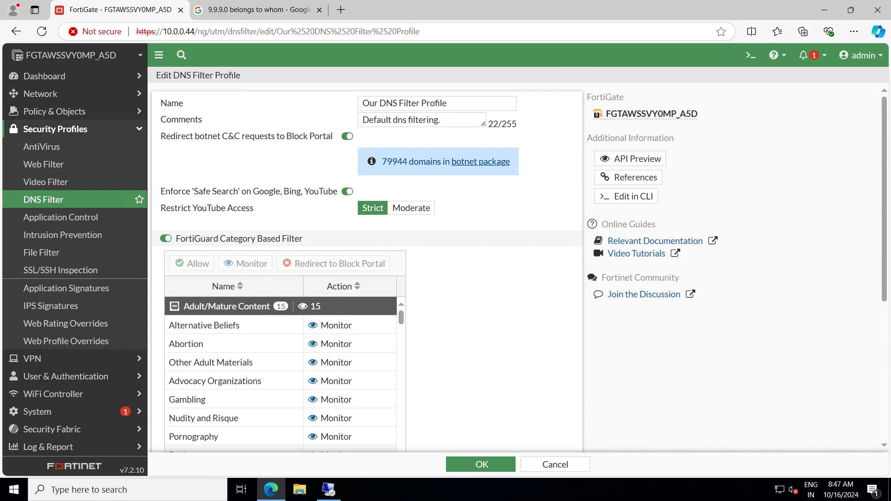
{"action": "scroll", "coordinate": [367, 265], "scroll_direction": "down", "scroll_amount": 5}
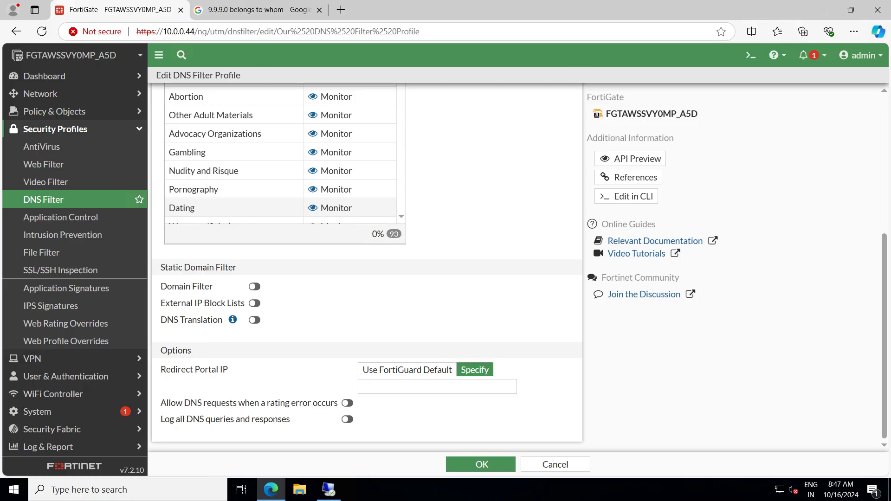
{"action": "scroll", "coordinate": [366, 265], "scroll_direction": "up", "scroll_amount": 5}
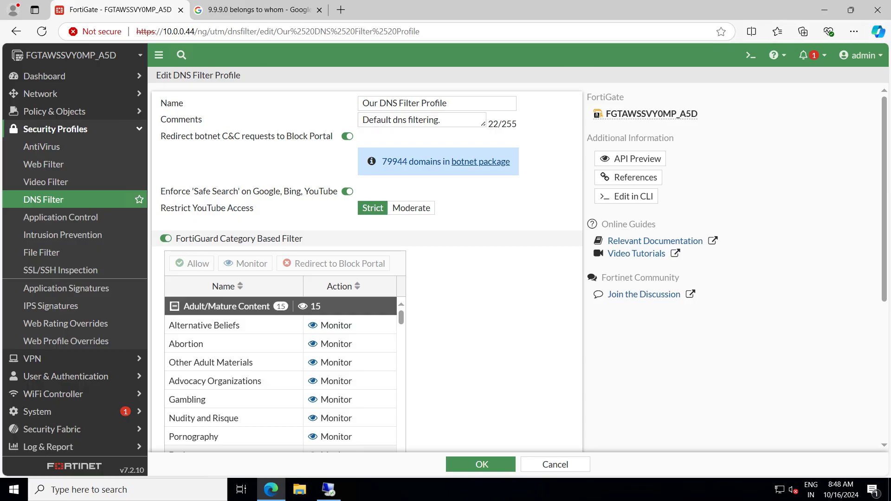
{"action": "scroll", "coordinate": [367, 267], "scroll_direction": "down", "scroll_amount": 5}
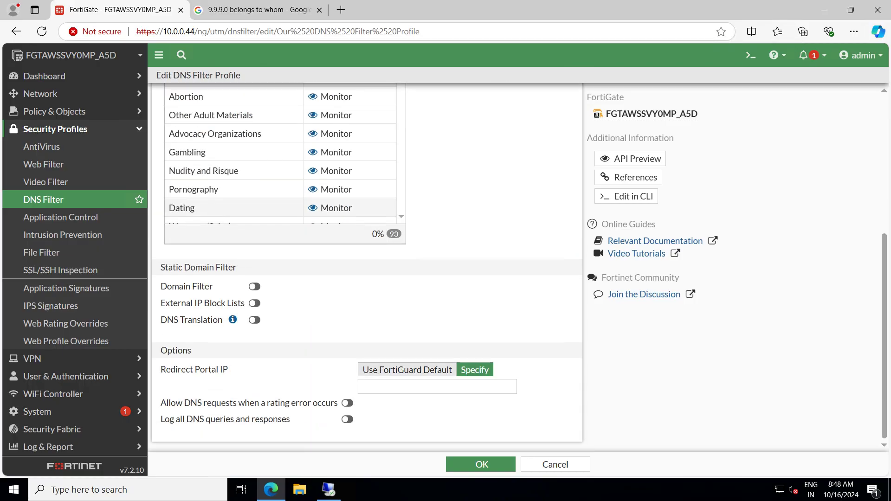
Set Redirect Portal IP to Use FortiGuard Default (208.91.112.55) and review the profile form
{"action": "left_click", "coordinate": [407, 370]}
{"action": "scroll", "coordinate": [367, 266], "scroll_direction": "up", "scroll_amount": 5}
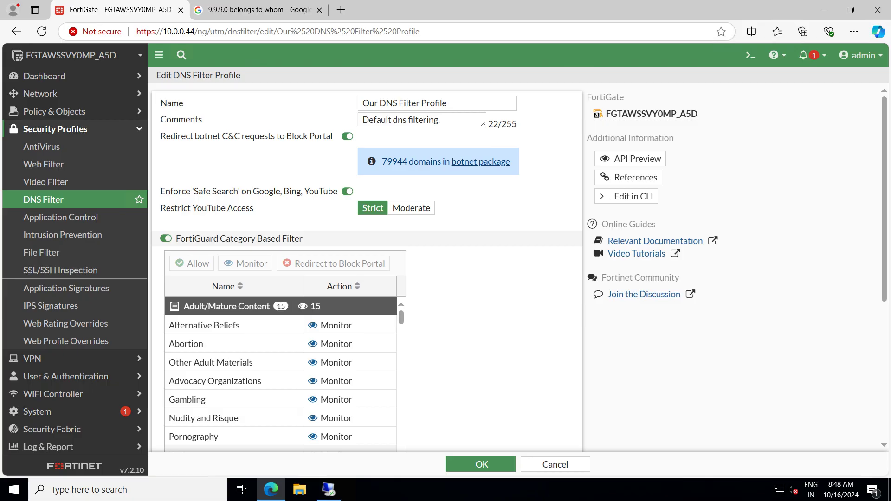
{"action": "scroll", "coordinate": [366, 269], "scroll_direction": "down", "scroll_amount": 5}
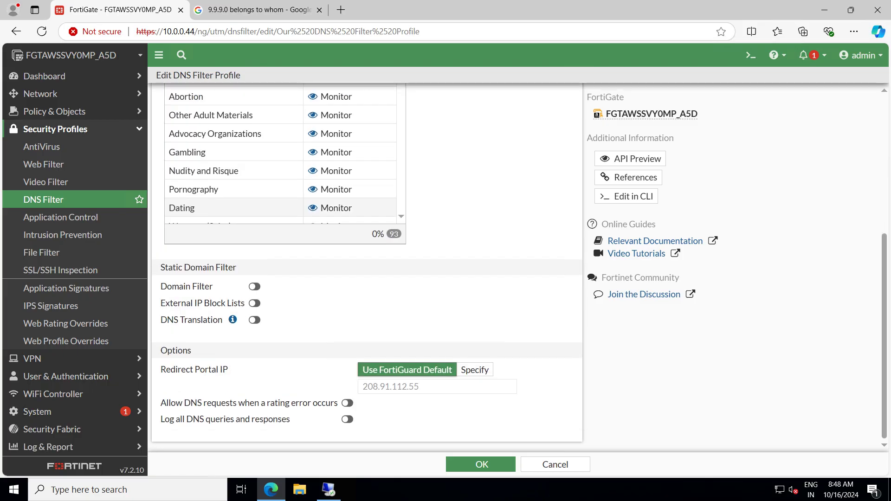
{"action": "scroll", "coordinate": [367, 269], "scroll_direction": "up", "scroll_amount": 5}
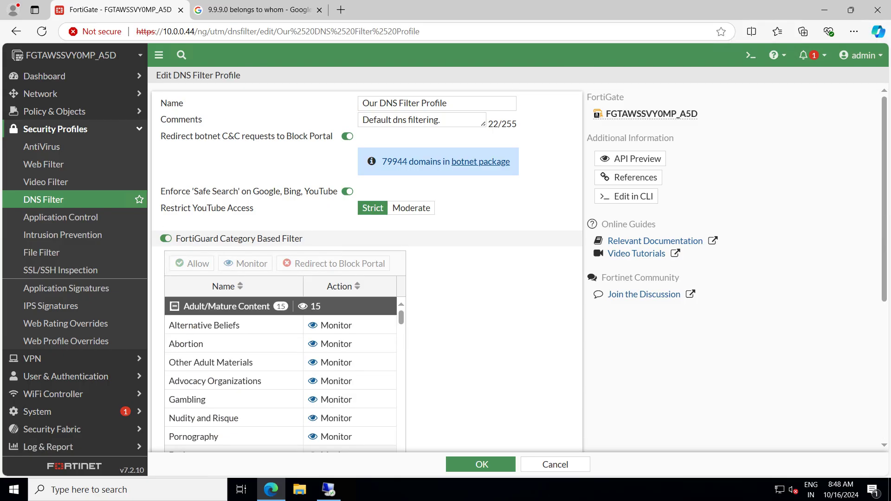
{"action": "scroll", "coordinate": [366, 269], "scroll_direction": "down", "scroll_amount": 1}
{"action": "scroll", "coordinate": [366, 269], "scroll_direction": "down", "scroll_amount": 3}
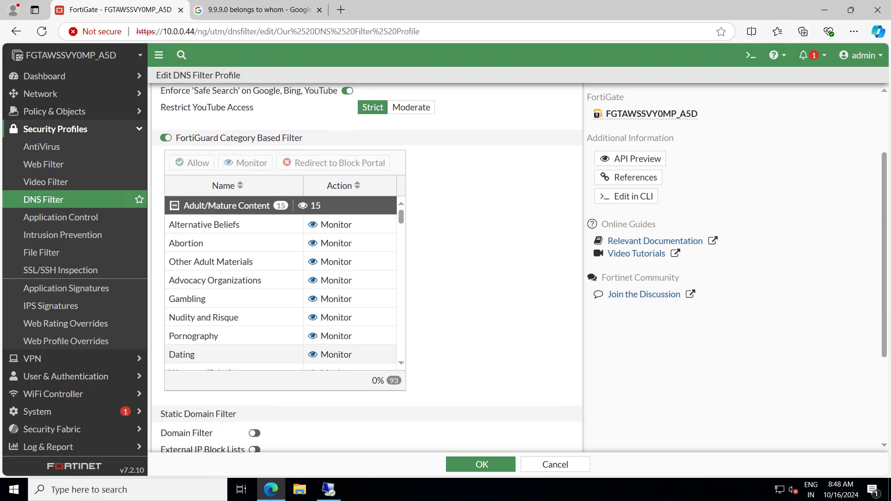
{"action": "scroll", "coordinate": [367, 269], "scroll_direction": "down", "scroll_amount": 1}
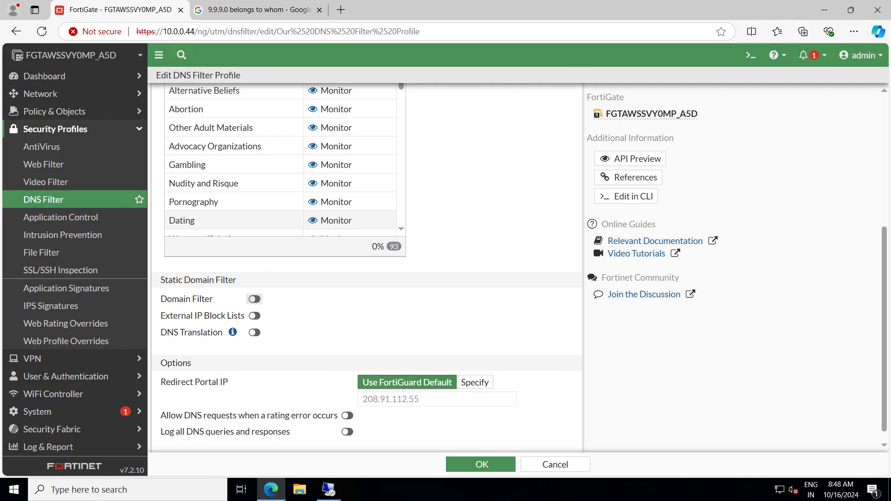
Enable the Static Domain Filter toggle with no domains, and select the 208.91.112.55 portal IP
{"action": "left_click", "coordinate": [254, 299]}
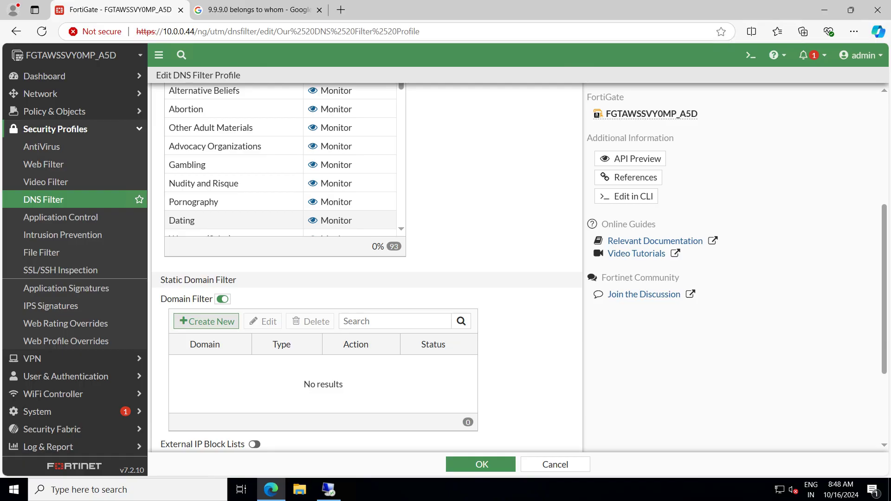
{"action": "scroll", "coordinate": [366, 260], "scroll_direction": "down", "scroll_amount": 3}
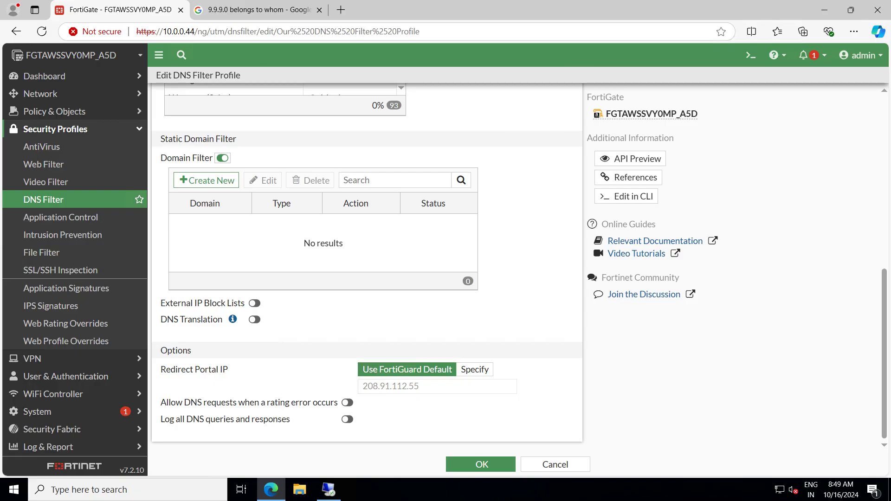
{"action": "left_click_drag", "start_coordinate": [420, 387], "coordinate": [362, 386]}
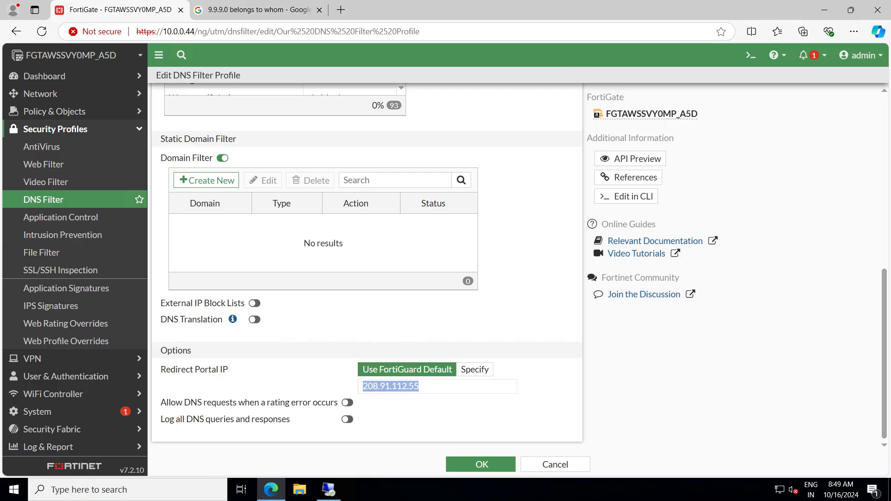
{"action": "scroll", "coordinate": [367, 264], "scroll_direction": "up", "scroll_amount": 6}
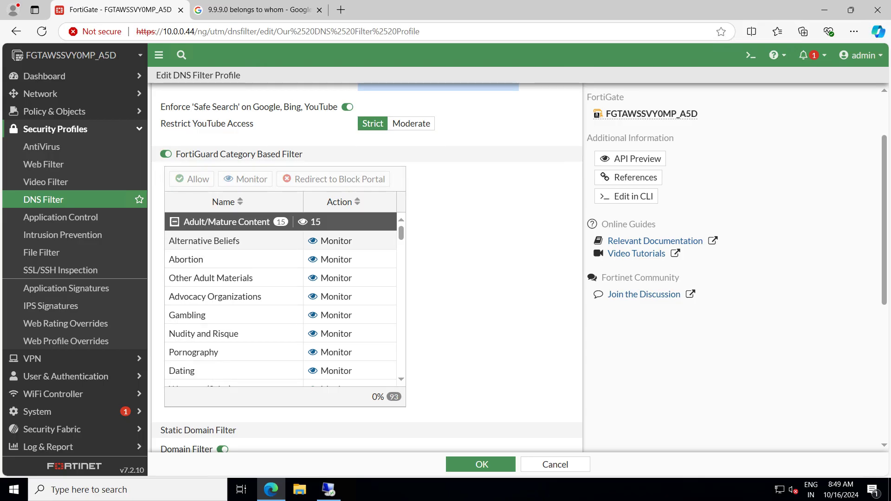
Set the Internet Telephony category to redirect to the block portal
{"action": "scroll", "coordinate": [232, 241], "scroll_direction": "down", "scroll_amount": 4}
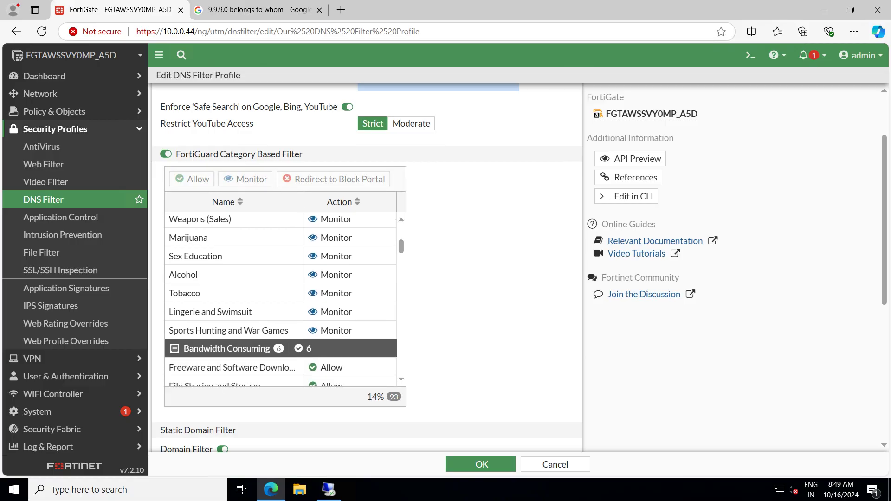
{"action": "scroll", "coordinate": [281, 303], "scroll_direction": "down", "scroll_amount": 2}
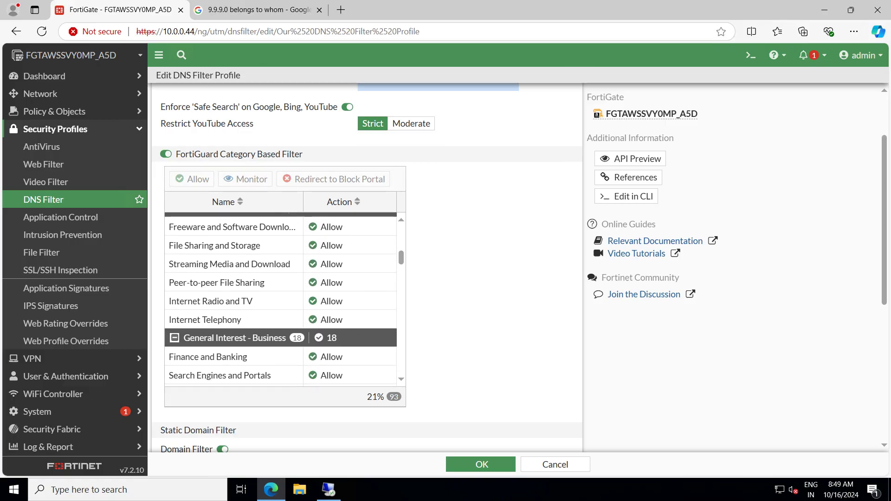
{"action": "scroll", "coordinate": [280, 300], "scroll_direction": "down", "scroll_amount": 2}
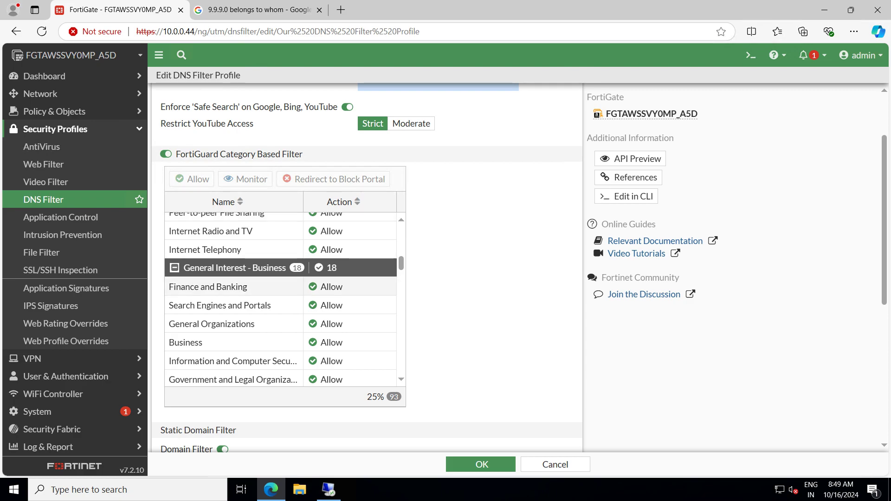
{"action": "scroll", "coordinate": [280, 299], "scroll_direction": "up", "scroll_amount": 5}
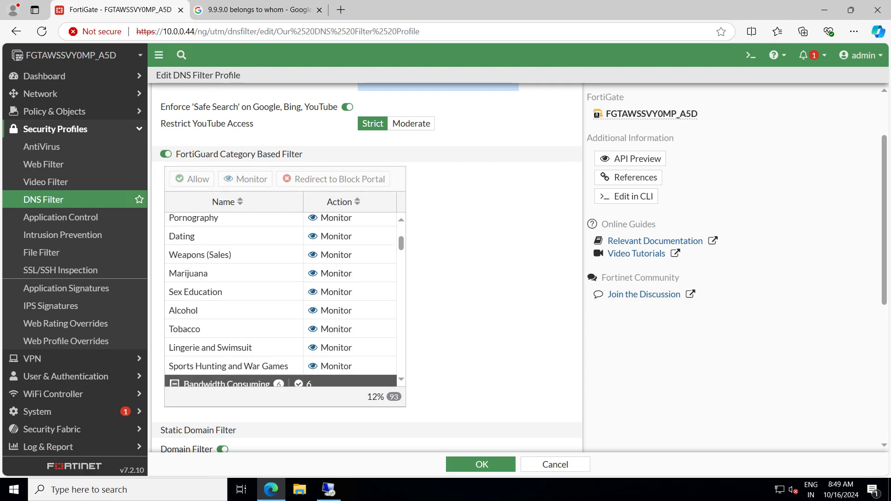
{"action": "scroll", "coordinate": [280, 299], "scroll_direction": "down", "scroll_amount": 3}
{"action": "scroll", "coordinate": [280, 299], "scroll_direction": "down", "scroll_amount": 4}
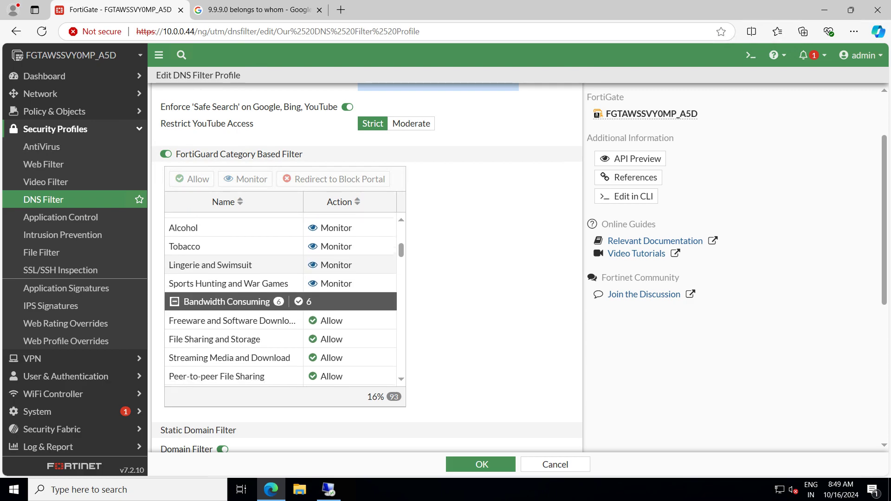
{"action": "scroll", "coordinate": [280, 299], "scroll_direction": "down", "scroll_amount": 2}
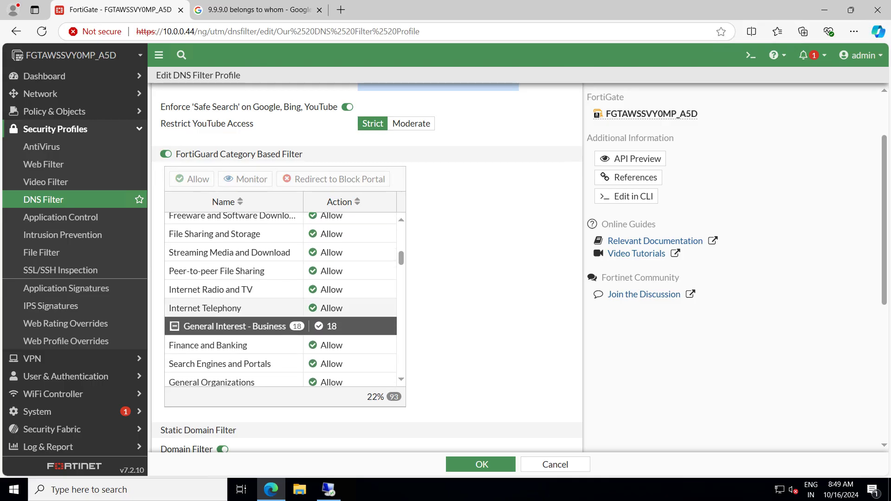
{"action": "left_click", "coordinate": [274, 308]}
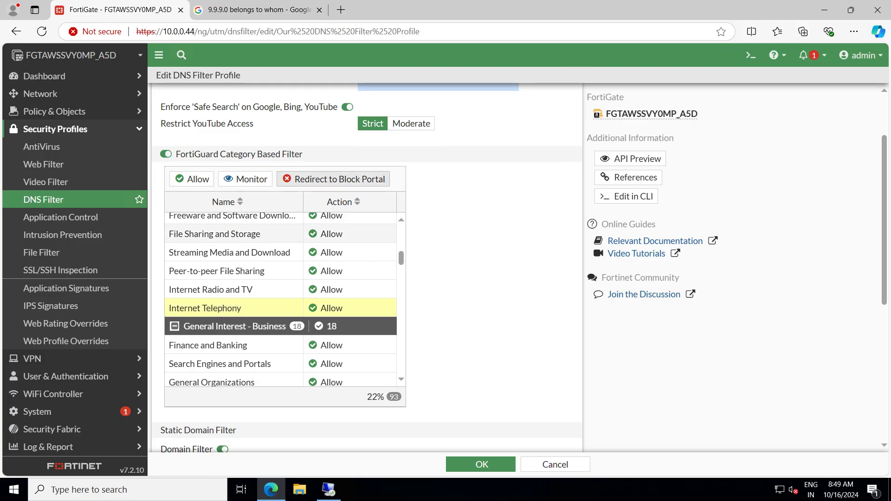
{"action": "left_click", "coordinate": [334, 179]}
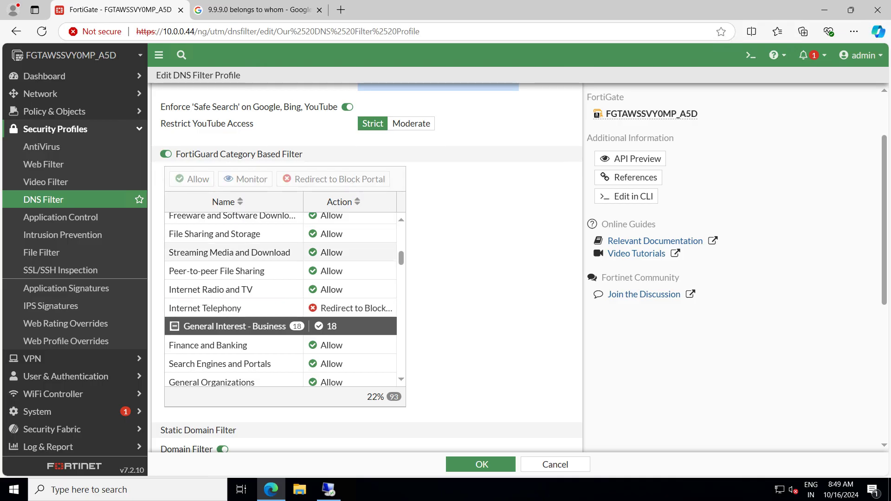
Turn off Safe Search enforcement in the DNS filter profile
{"action": "scroll", "coordinate": [367, 260], "scroll_direction": "down", "scroll_amount": 6}
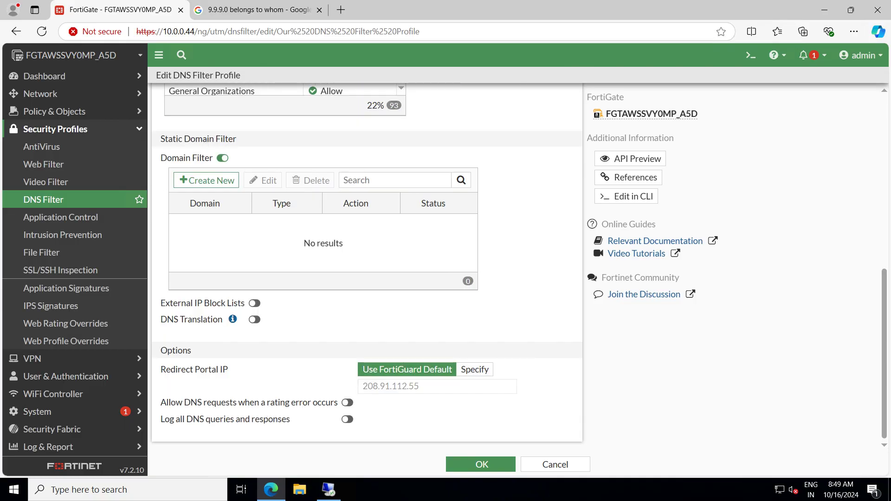
{"action": "scroll", "coordinate": [367, 260], "scroll_direction": "up", "scroll_amount": 7}
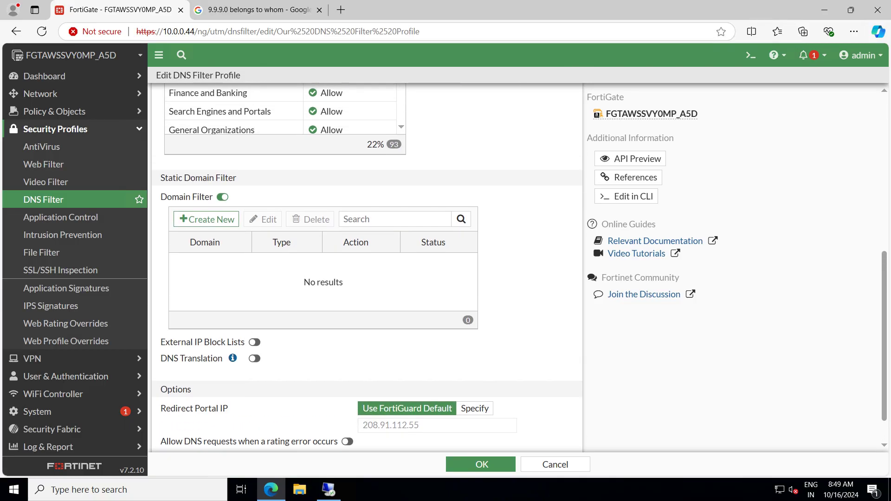
{"action": "scroll", "coordinate": [367, 260], "scroll_direction": "up", "scroll_amount": 1}
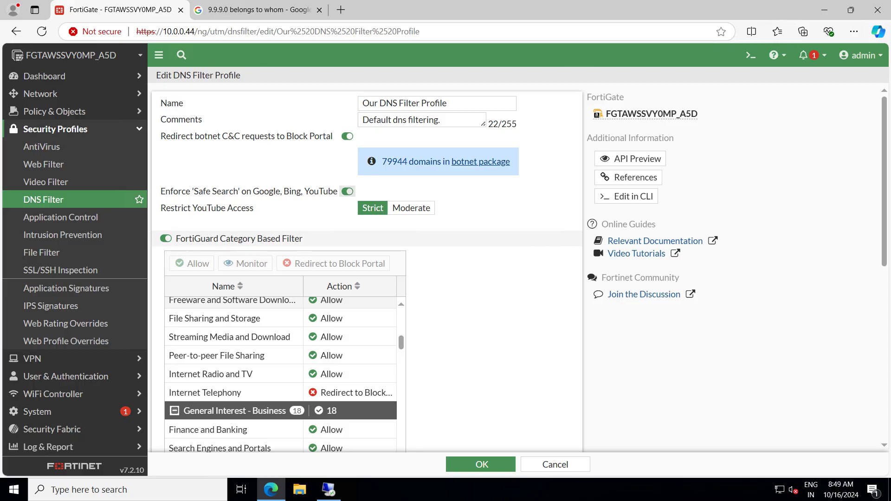
{"action": "left_click", "coordinate": [347, 191]}
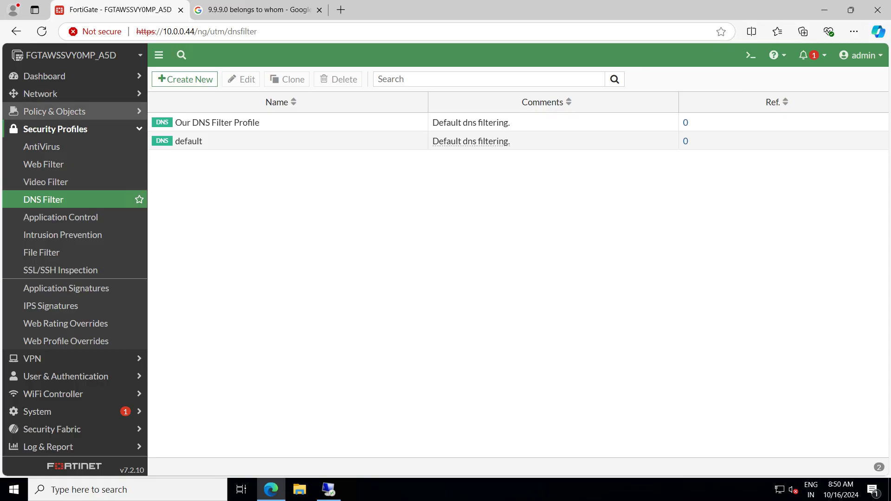
Go to Policy & Objects > Firewall Policy and open IN2OUT-ALL for editing
{"action": "left_click", "coordinate": [56, 112]}
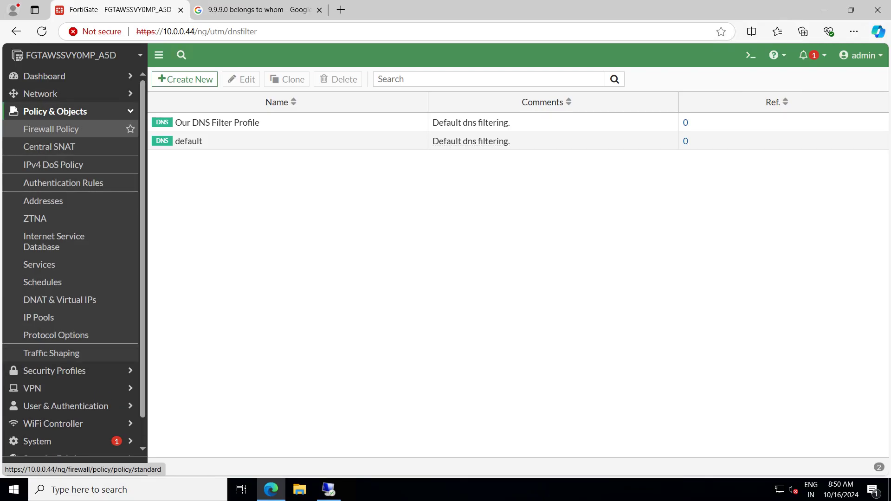
{"action": "left_click", "coordinate": [52, 129]}
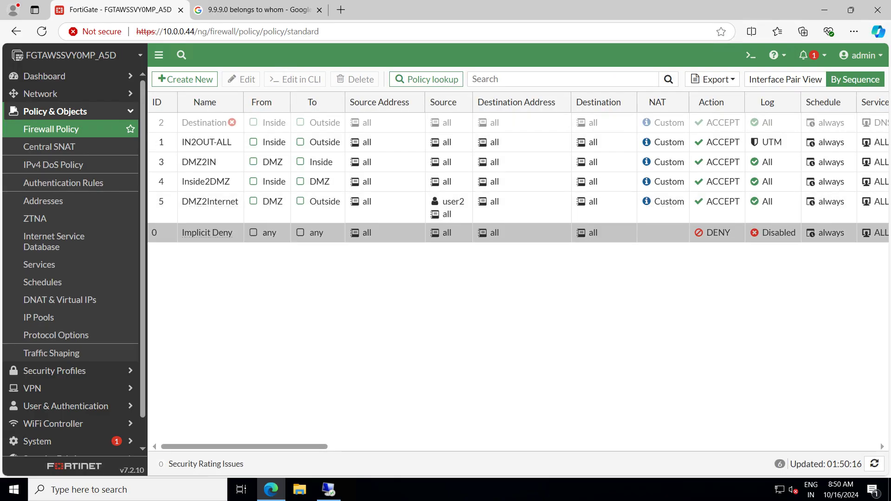
{"action": "double_click", "coordinate": [235, 142]}
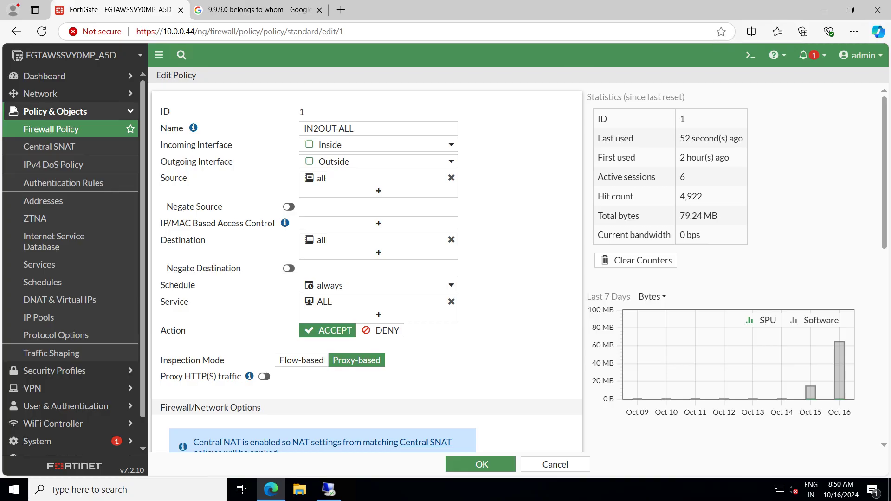
{"action": "scroll", "coordinate": [367, 267], "scroll_direction": "down", "scroll_amount": 3}
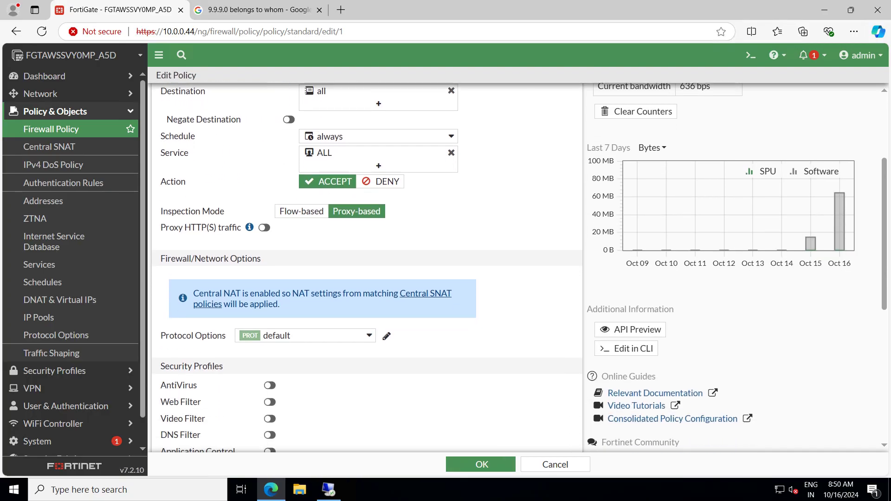
{"action": "scroll", "coordinate": [367, 267], "scroll_direction": "down", "scroll_amount": 1}
{"action": "scroll", "coordinate": [366, 267], "scroll_direction": "down", "scroll_amount": 3}
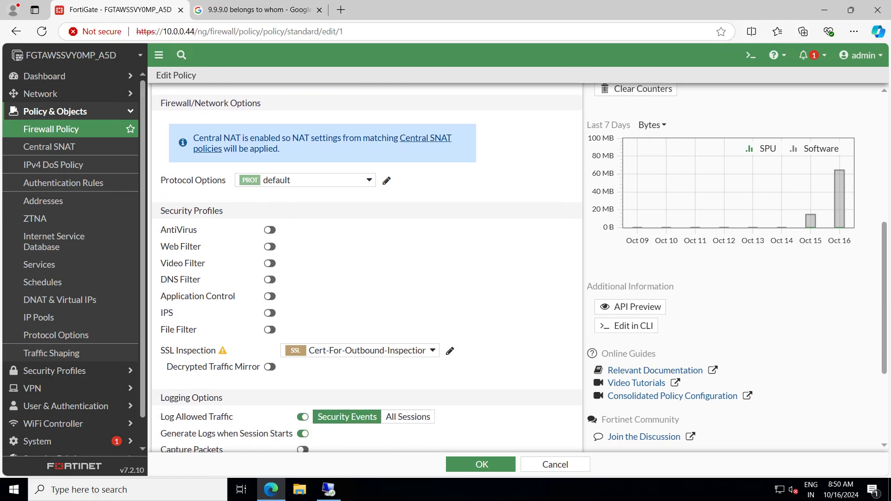
{"action": "scroll", "coordinate": [367, 267], "scroll_direction": "up", "scroll_amount": 6}
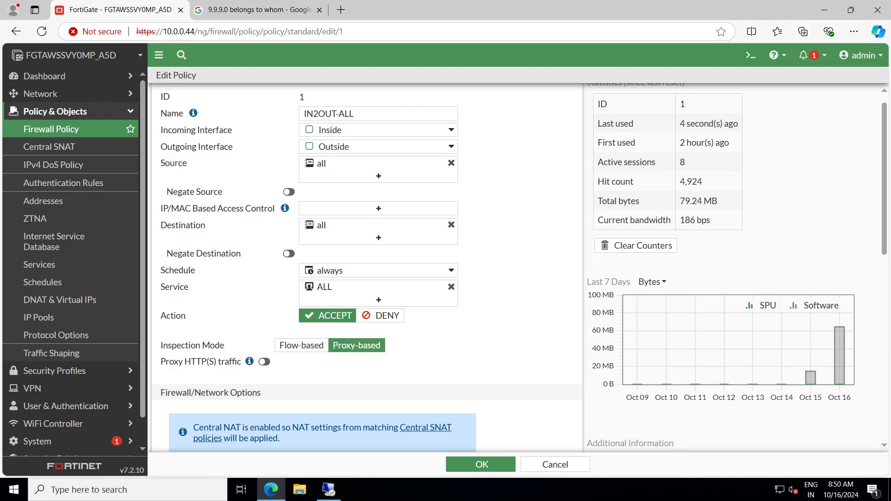
{"action": "scroll", "coordinate": [367, 267], "scroll_direction": "down", "scroll_amount": 5}
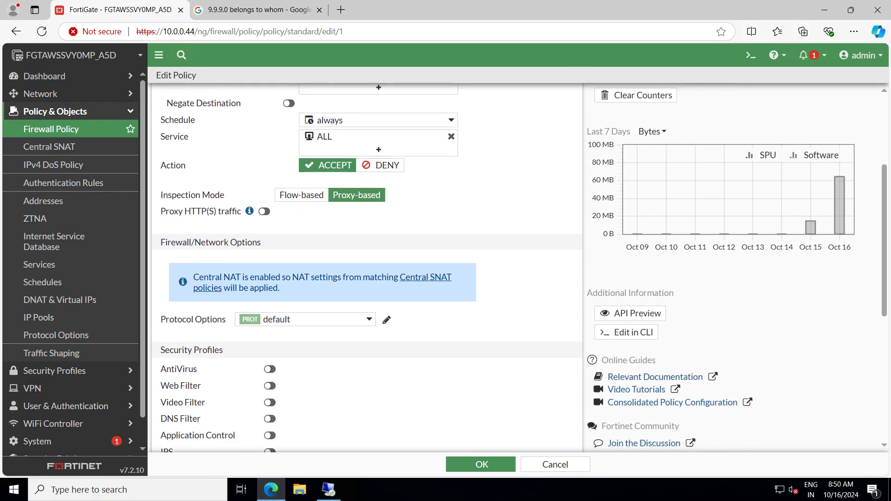
{"action": "scroll", "coordinate": [367, 267], "scroll_direction": "down", "scroll_amount": 2}
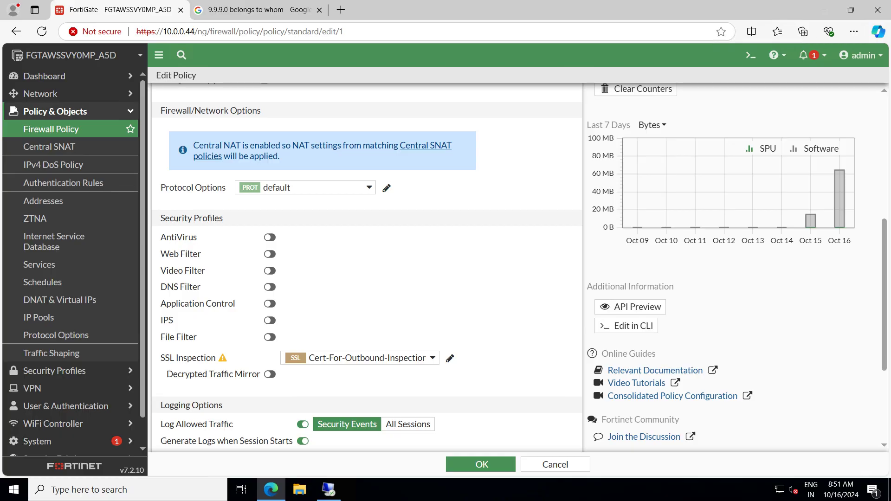
{"action": "scroll", "coordinate": [366, 267], "scroll_direction": "up", "scroll_amount": 5}
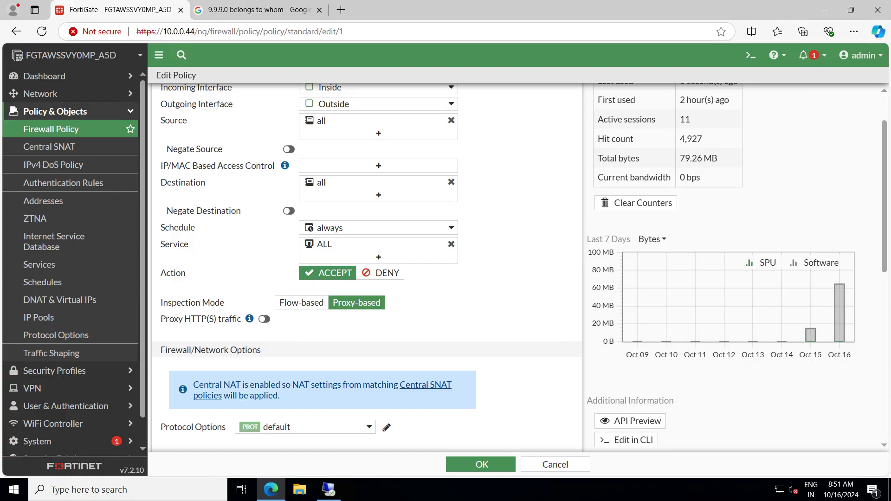
{"action": "scroll", "coordinate": [519, 267], "scroll_direction": "up", "scroll_amount": 1}
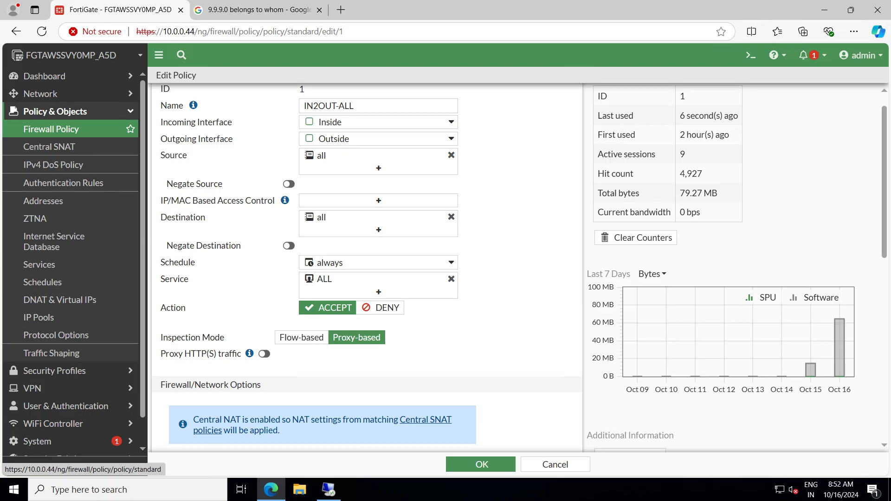
Leave the policy edit page unchanged and reopen IN2OUT-ALL from the Firewall Policy list
{"action": "left_click", "coordinate": [51, 129]}
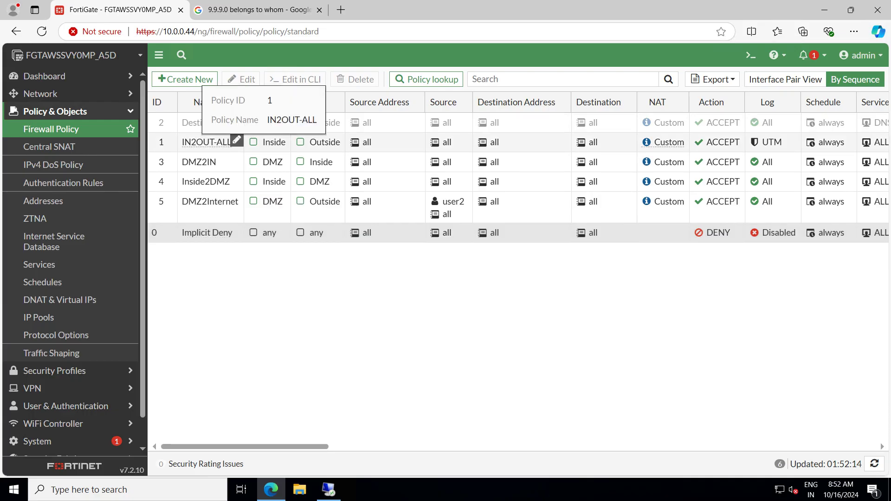
{"action": "double_click", "coordinate": [205, 143]}
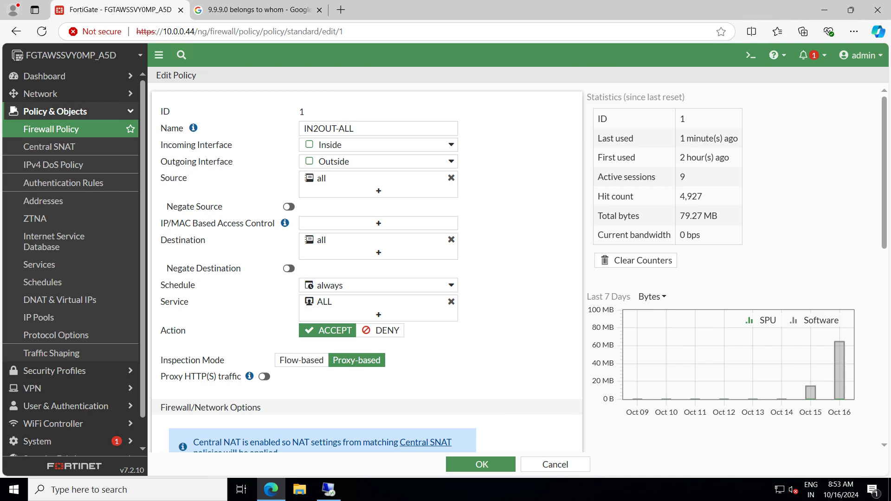
{"action": "scroll", "coordinate": [518, 267], "scroll_direction": "down", "scroll_amount": 1}
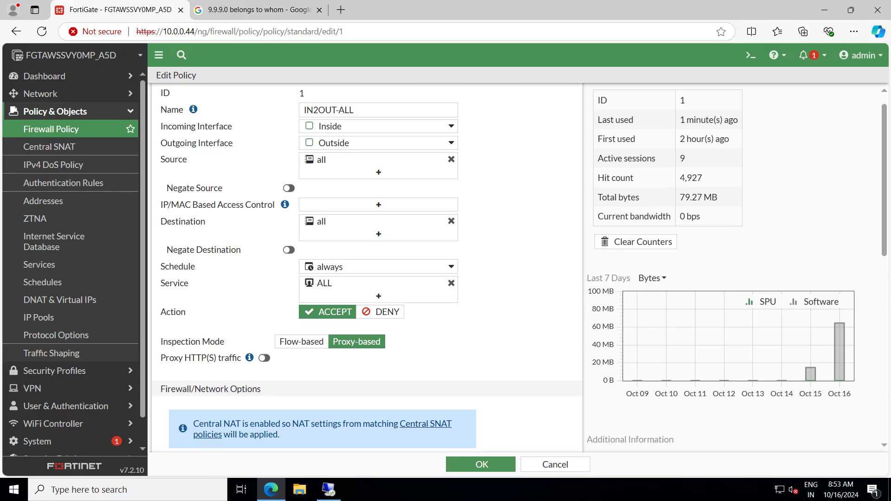
{"action": "scroll", "coordinate": [518, 268], "scroll_direction": "up", "scroll_amount": 1}
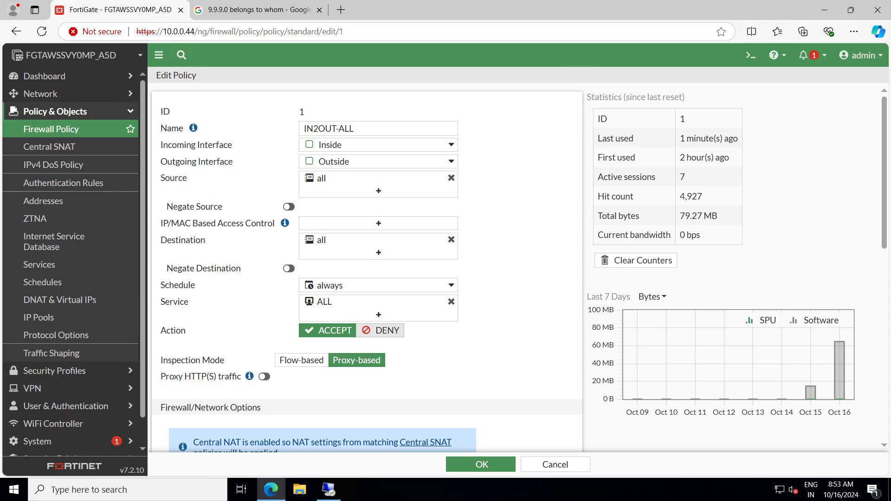
{"action": "scroll", "coordinate": [519, 267], "scroll_direction": "down", "scroll_amount": 1}
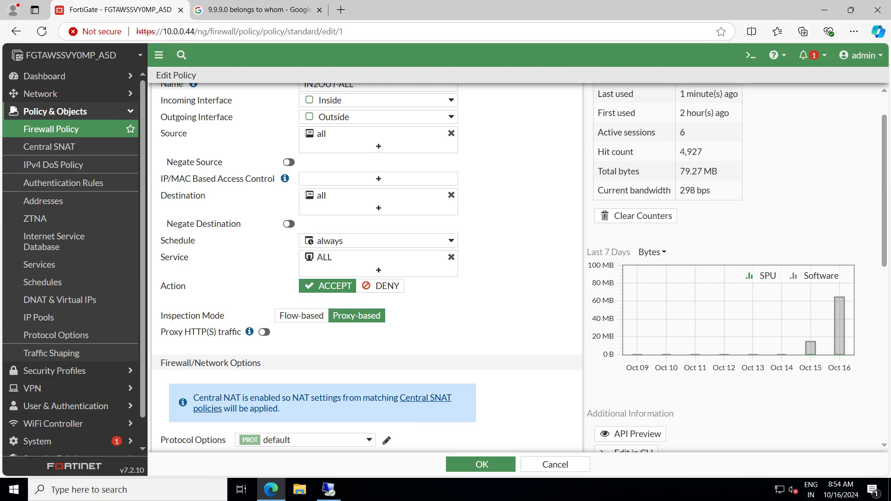
{"action": "scroll", "coordinate": [518, 267], "scroll_direction": "down", "scroll_amount": 4}
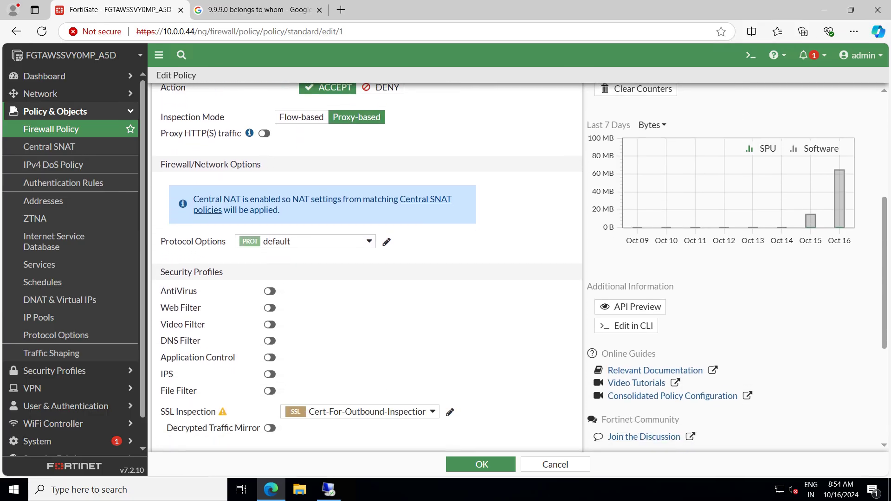
{"action": "scroll", "coordinate": [367, 268], "scroll_direction": "down", "scroll_amount": 2}
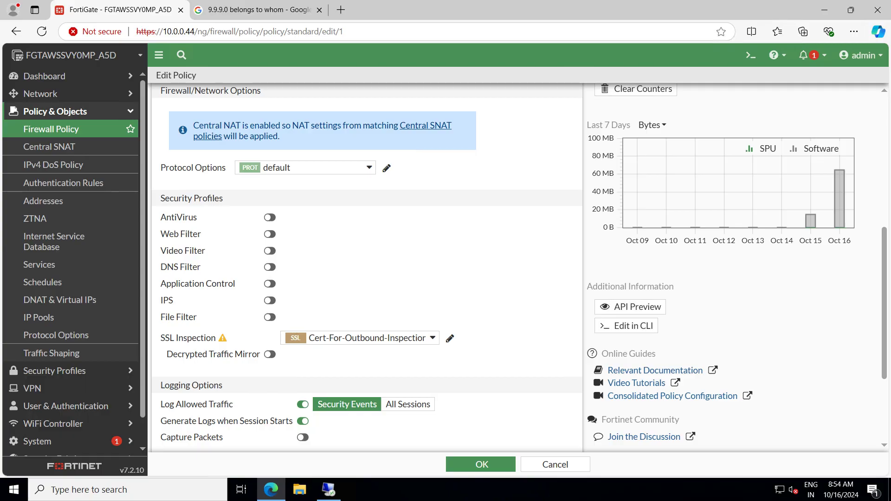
{"action": "mouse_move", "coordinate": [367, 338]}
{"action": "scroll", "coordinate": [366, 267], "scroll_direction": "up", "scroll_amount": 1}
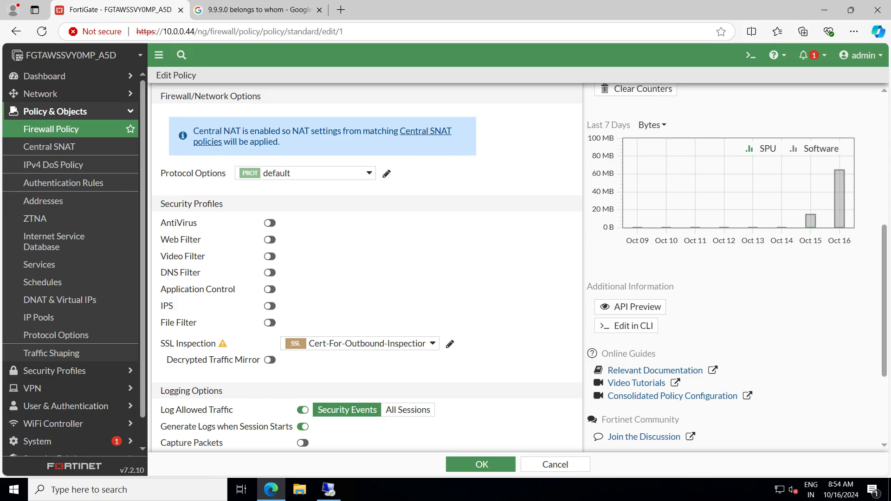
{"action": "scroll", "coordinate": [367, 268], "scroll_direction": "up", "scroll_amount": 6}
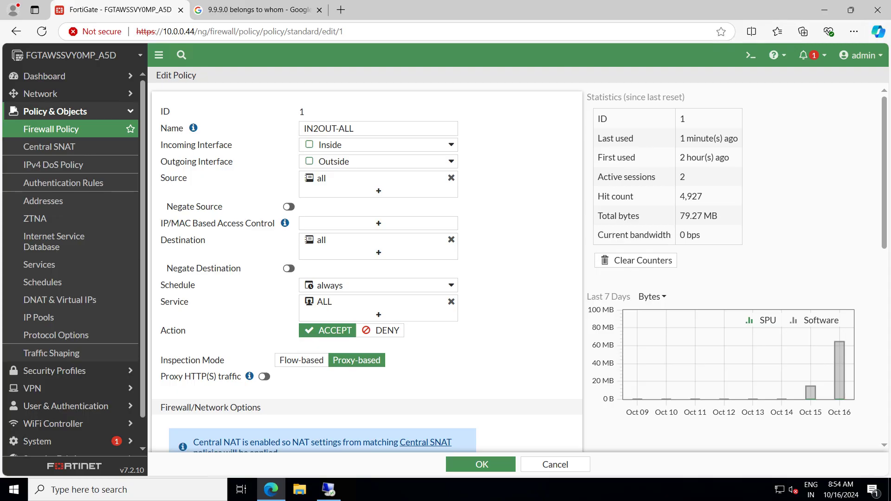
{"action": "scroll", "coordinate": [367, 267], "scroll_direction": "down", "scroll_amount": 3}
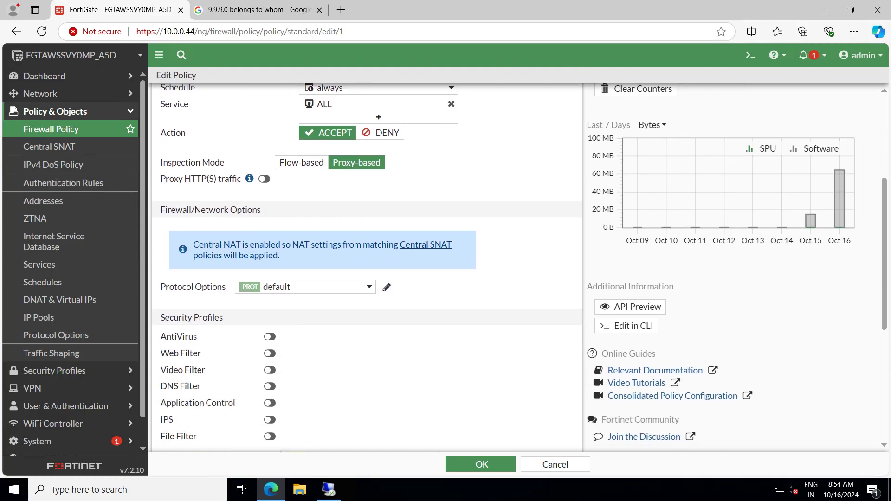
{"action": "scroll", "coordinate": [367, 268], "scroll_direction": "up", "scroll_amount": 2}
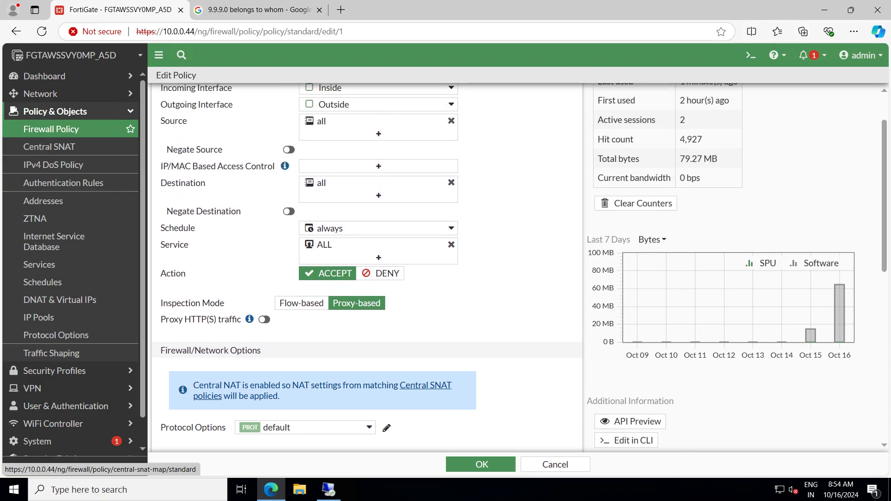
{"action": "scroll", "coordinate": [367, 267], "scroll_direction": "up", "scroll_amount": 1}
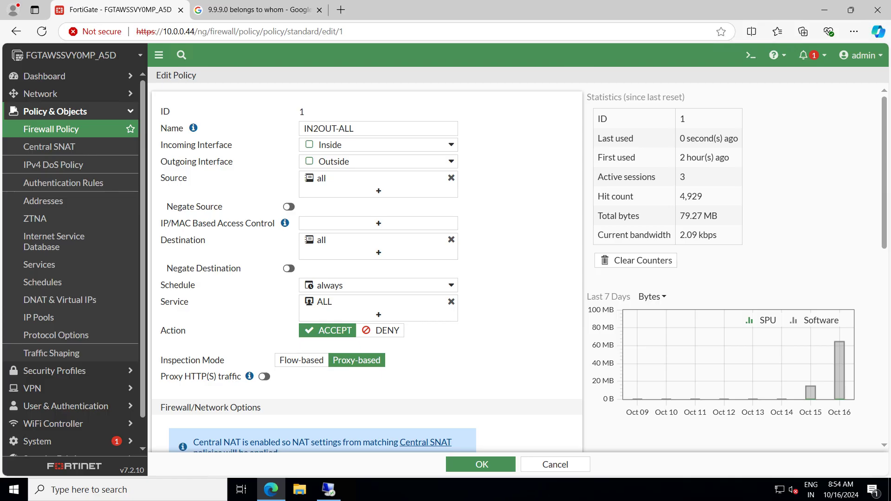
{"action": "scroll", "coordinate": [367, 267], "scroll_direction": "down", "scroll_amount": 1}
{"action": "scroll", "coordinate": [366, 267], "scroll_direction": "down", "scroll_amount": 3}
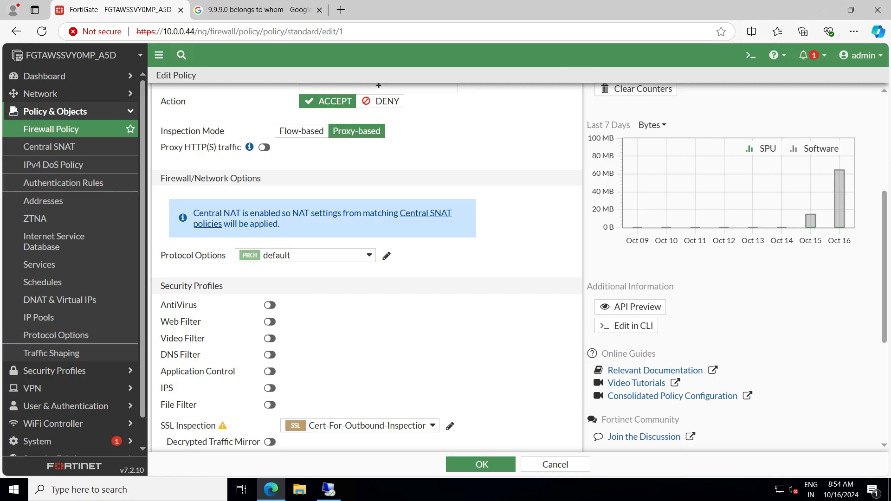
{"action": "scroll", "coordinate": [367, 267], "scroll_direction": "up", "scroll_amount": 4}
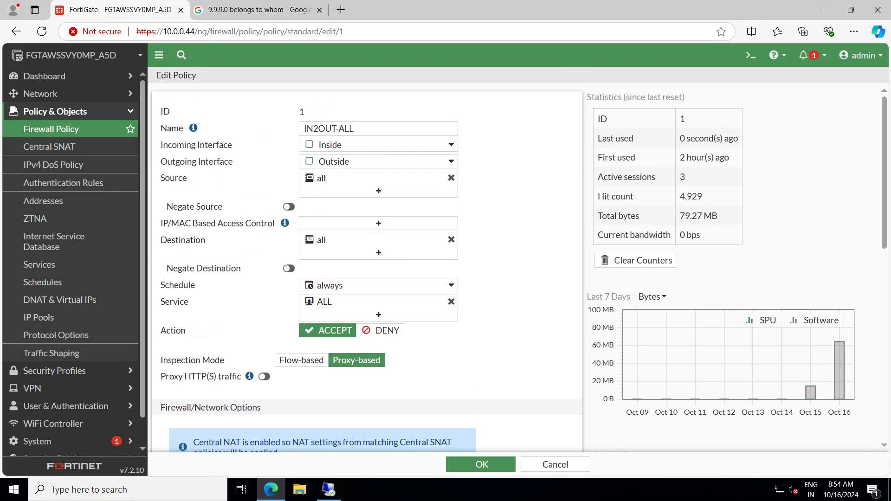
{"action": "scroll", "coordinate": [367, 267], "scroll_direction": "down", "scroll_amount": 3}
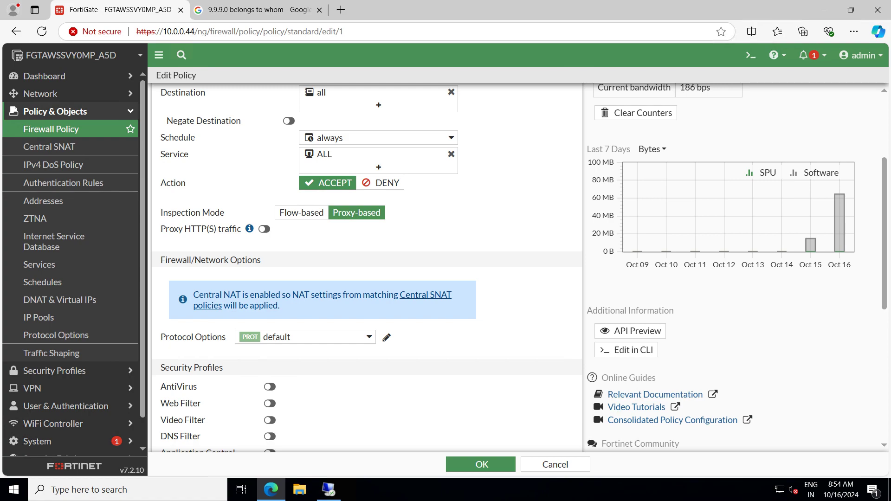
{"action": "scroll", "coordinate": [366, 267], "scroll_direction": "up", "scroll_amount": 2}
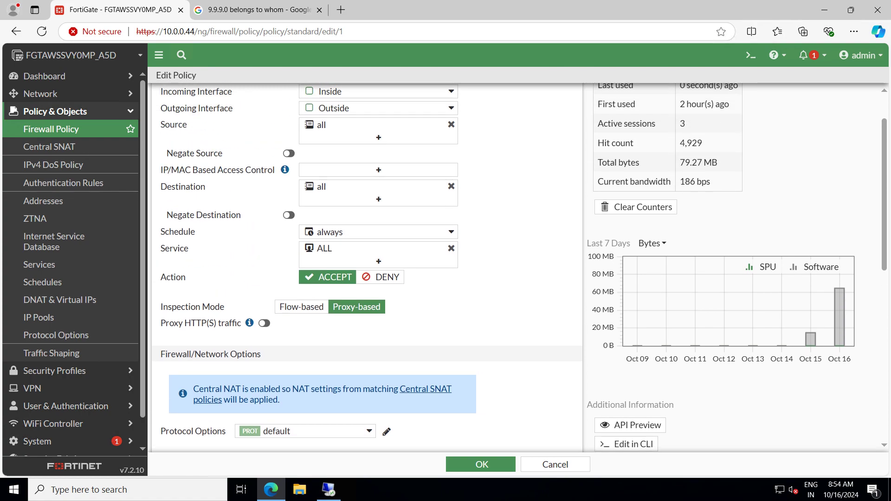
{"action": "scroll", "coordinate": [366, 268], "scroll_direction": "down", "scroll_amount": 2}
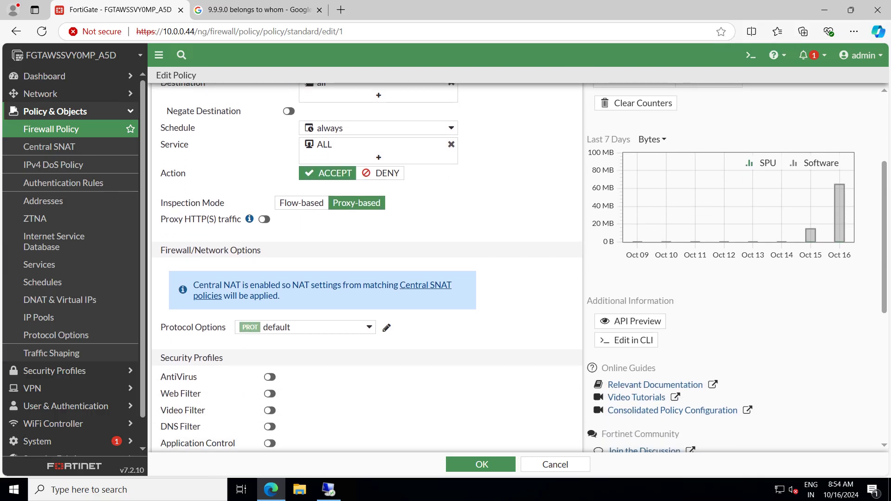
{"action": "scroll", "coordinate": [269, 377], "scroll_direction": "down", "scroll_amount": 4}
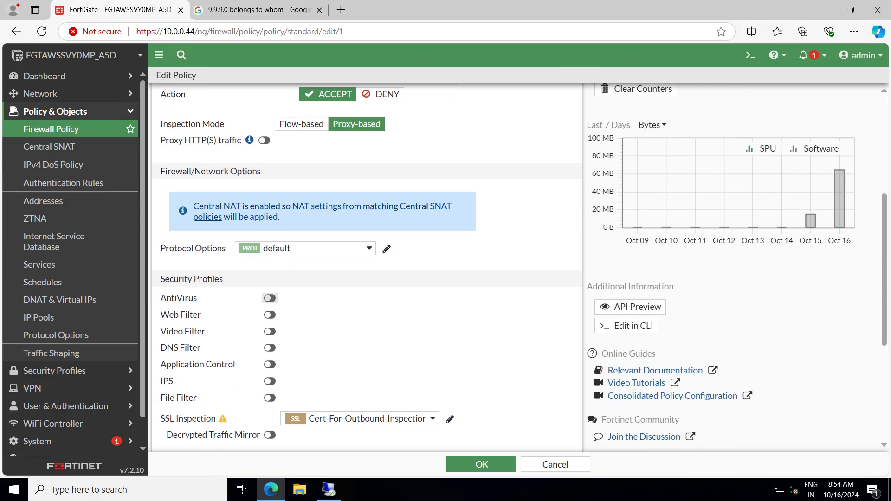
{"action": "scroll", "coordinate": [302, 277], "scroll_direction": "down", "scroll_amount": 2}
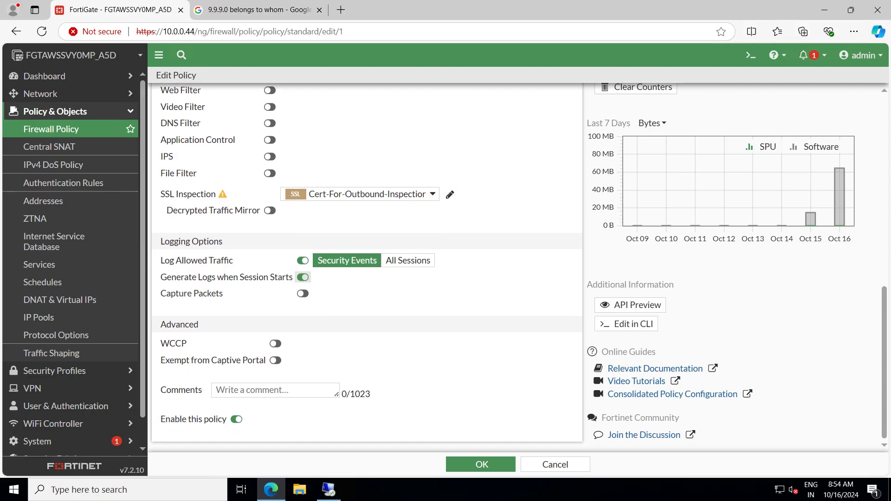
{"action": "scroll", "coordinate": [303, 278], "scroll_direction": "up", "scroll_amount": 7}
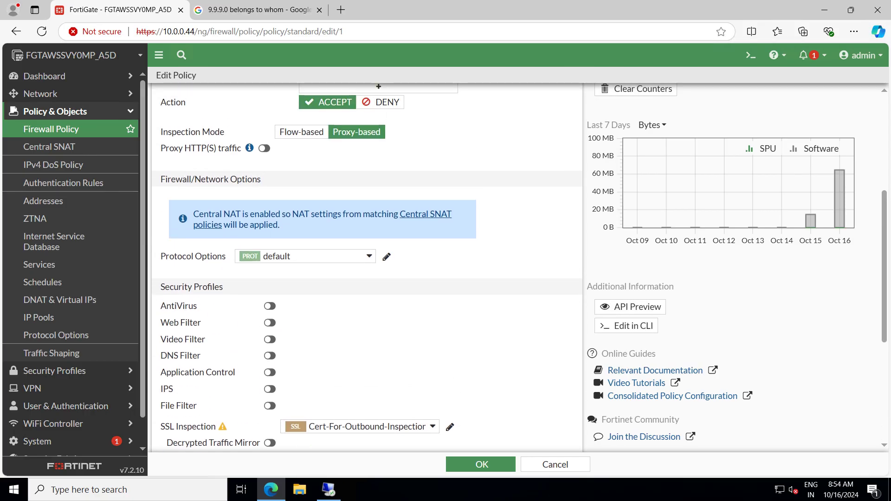
{"action": "scroll", "coordinate": [367, 269], "scroll_direction": "up", "scroll_amount": 1}
{"action": "scroll", "coordinate": [366, 269], "scroll_direction": "down", "scroll_amount": 6}
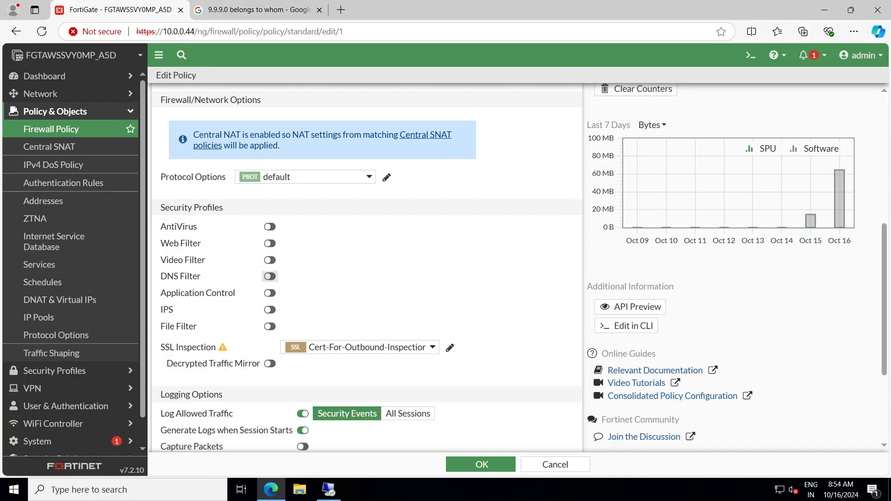
Enable DNS Filter on the IN2OUT-ALL policy using Our DNS Filter Profile
{"action": "left_click", "coordinate": [269, 277]}
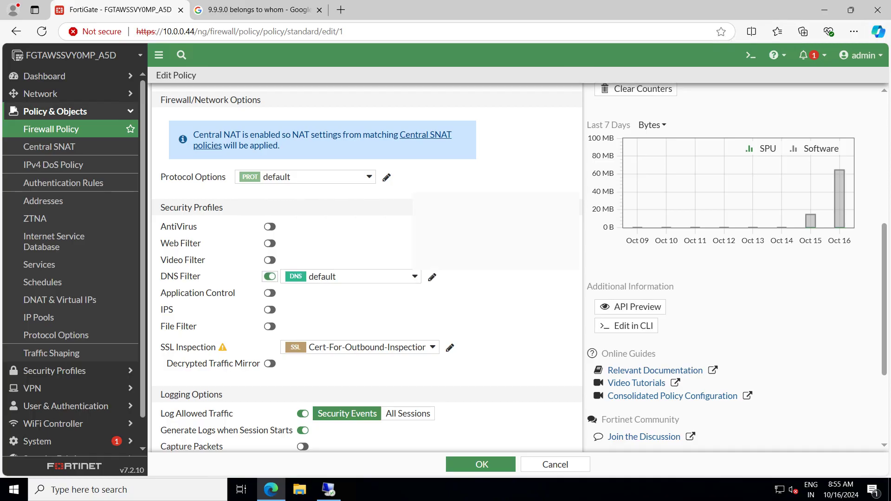
{"action": "left_click", "coordinate": [353, 277]}
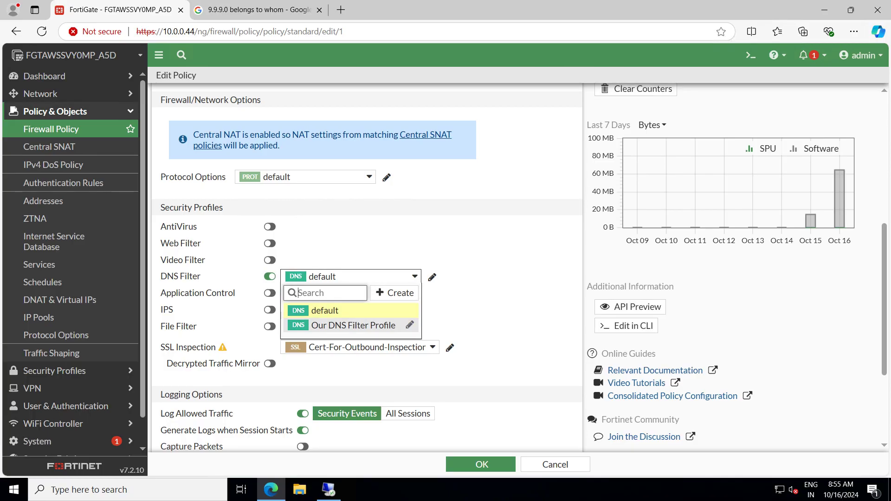
{"action": "left_click", "coordinate": [353, 325]}
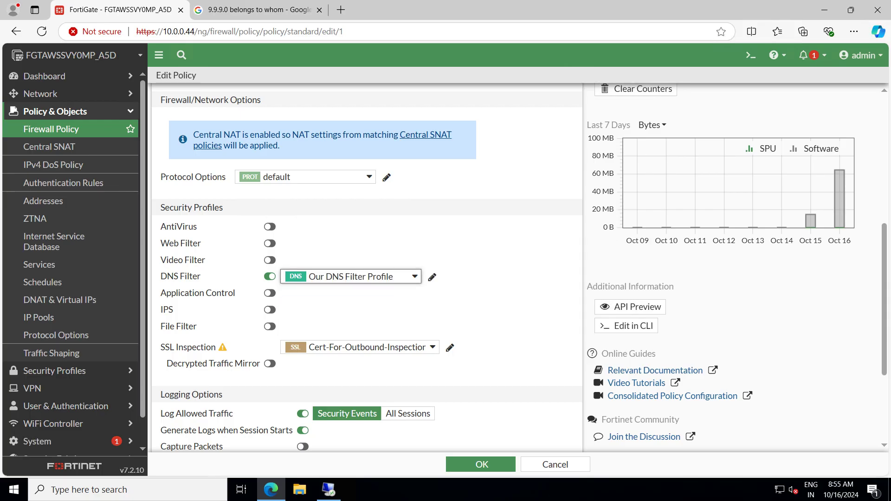
Review the settings of Our DNS Filter Profile and close it with OK
{"action": "left_click", "coordinate": [432, 277]}
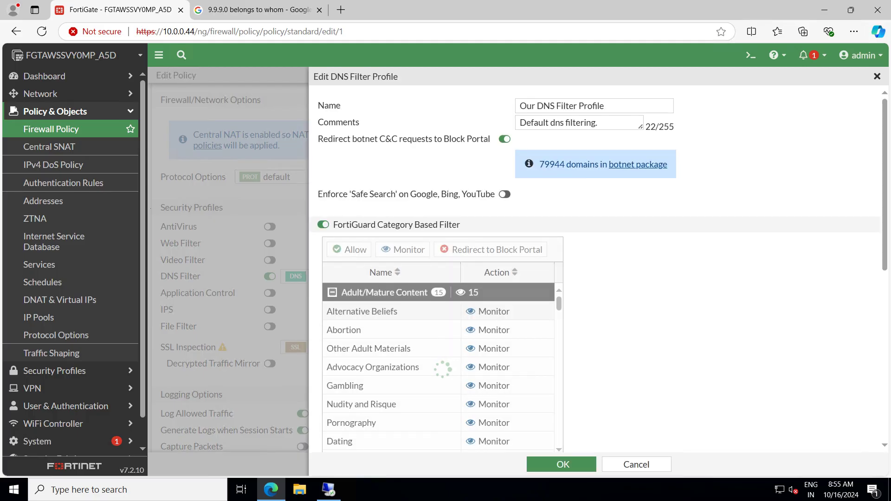
{"action": "scroll", "coordinate": [599, 269], "scroll_direction": "down", "scroll_amount": 4}
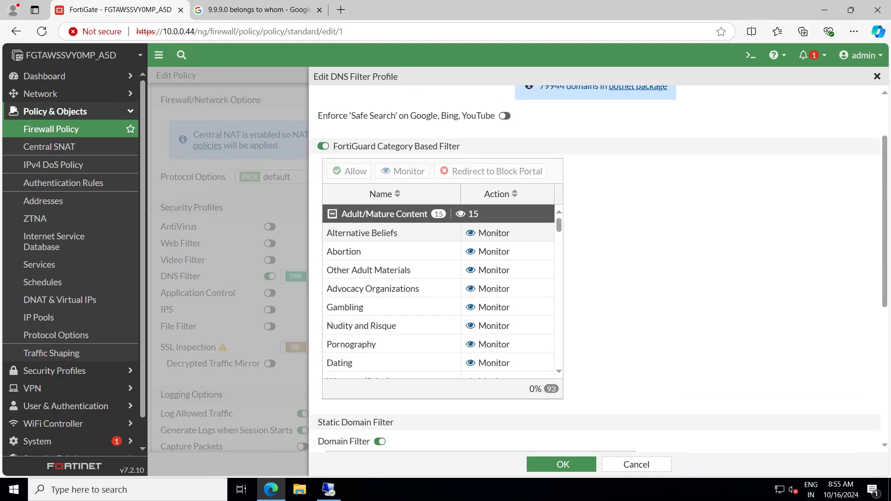
{"action": "scroll", "coordinate": [439, 195], "scroll_direction": "down", "scroll_amount": 5}
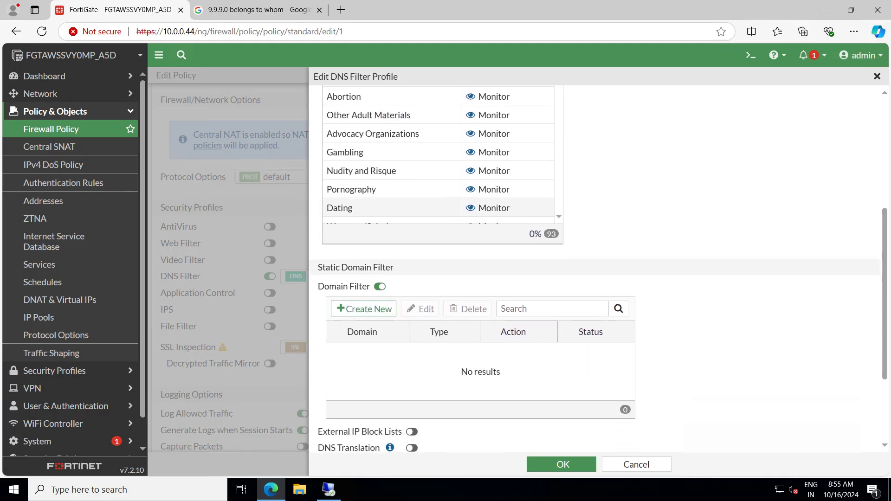
{"action": "scroll", "coordinate": [439, 153], "scroll_direction": "down", "scroll_amount": 5}
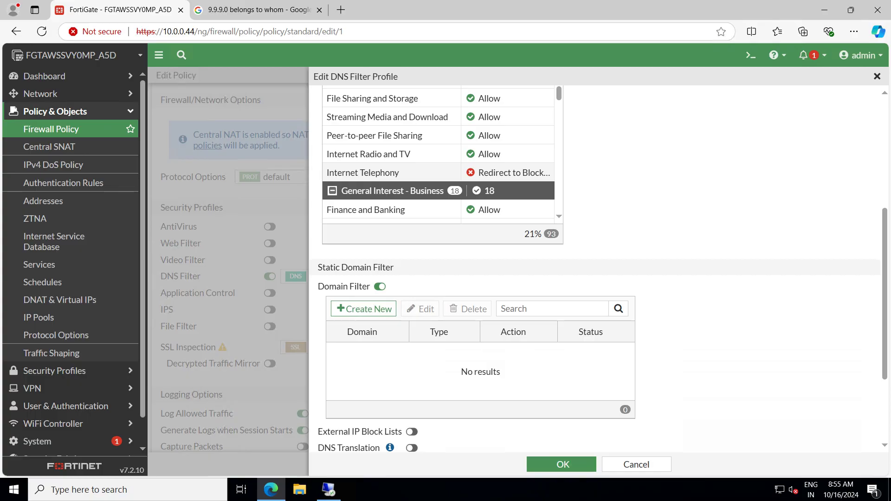
{"action": "left_click", "coordinate": [563, 464]}
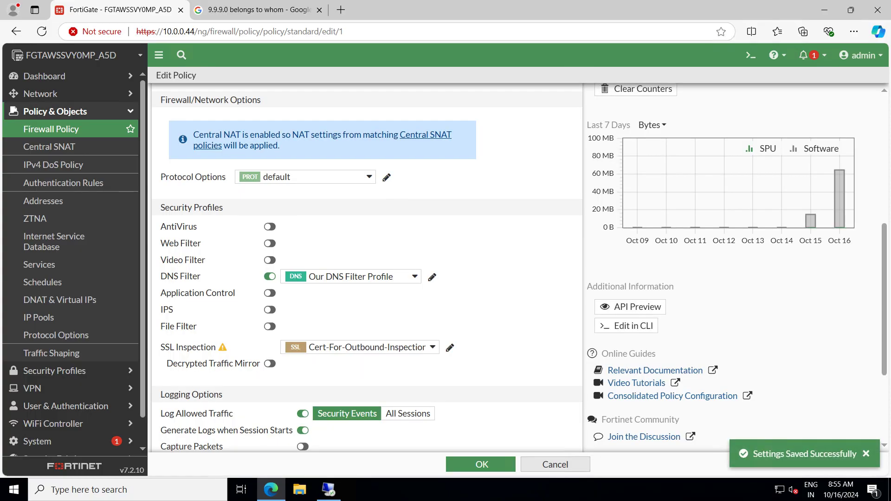
Save the firewall policy, accepting the SSL inspection warning
{"action": "left_click", "coordinate": [481, 464]}
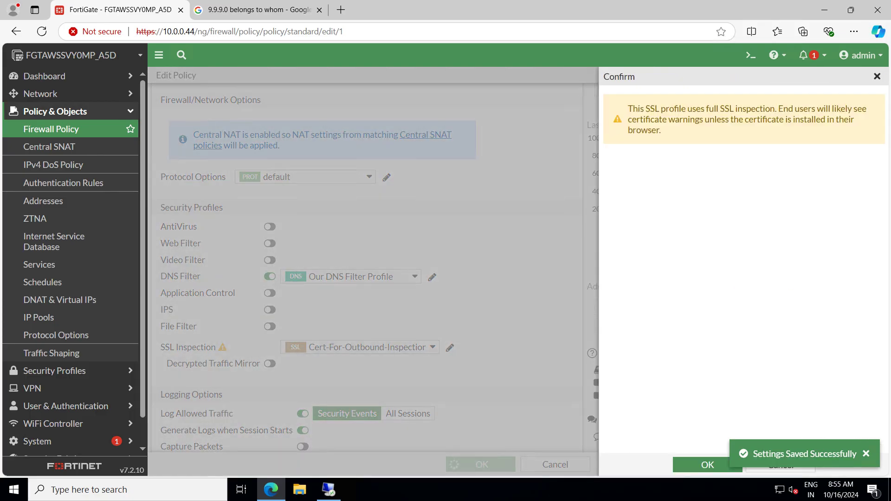
{"action": "key", "text": "Return"}
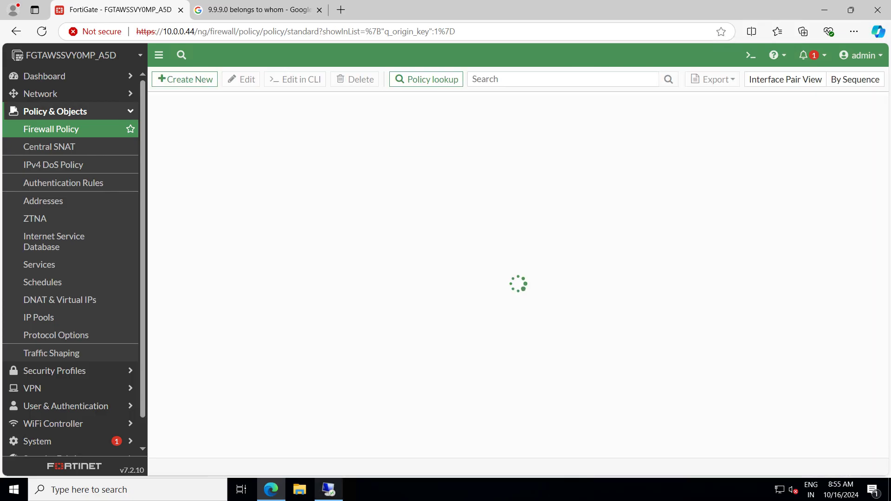
{"action": "key", "text": "alt+Tab"}
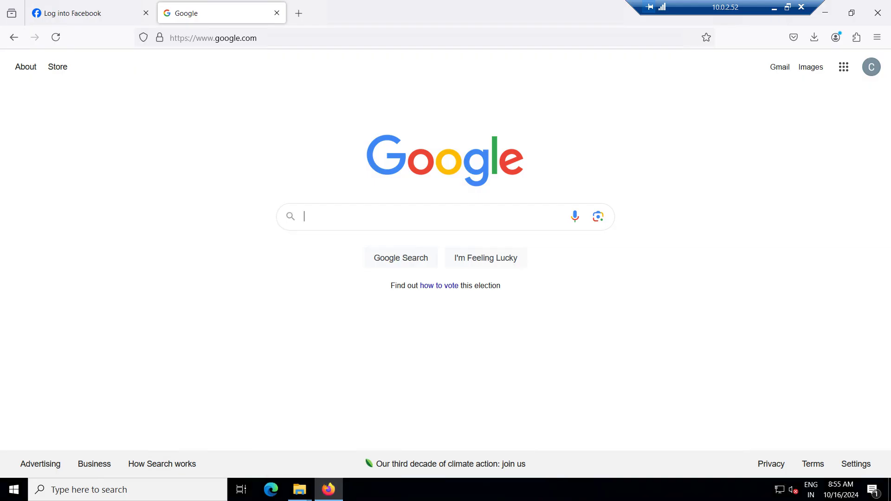
Launch Command Prompt via a cmd search and run nslookup google.com
{"action": "left_click", "coordinate": [114, 490]}
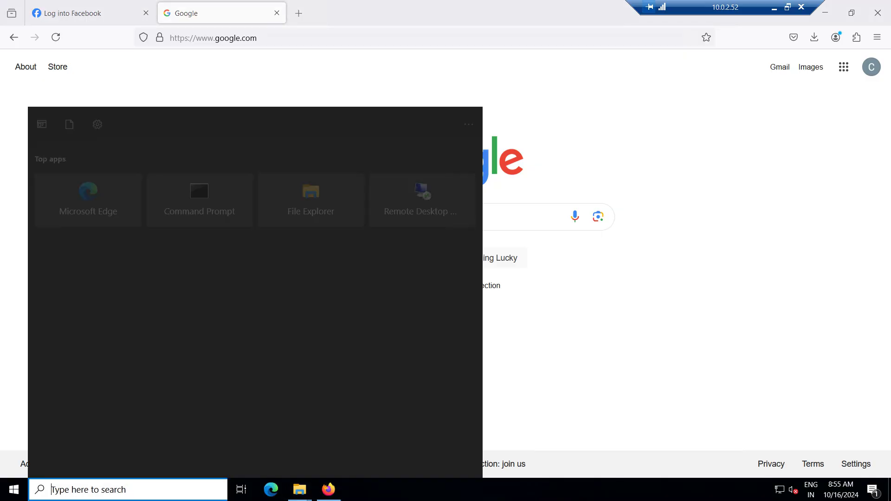
{"action": "type", "text": "cmd"}
{"action": "key", "text": "Return"}
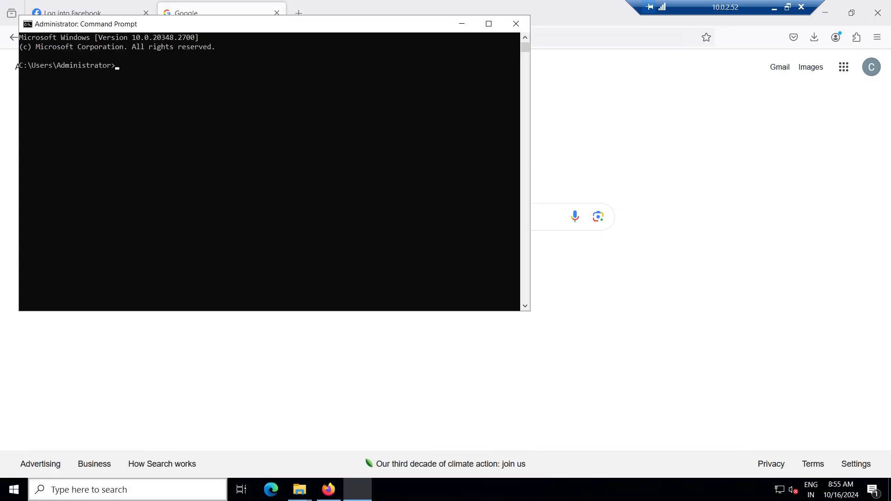
{"action": "type", "text": "nsl"}
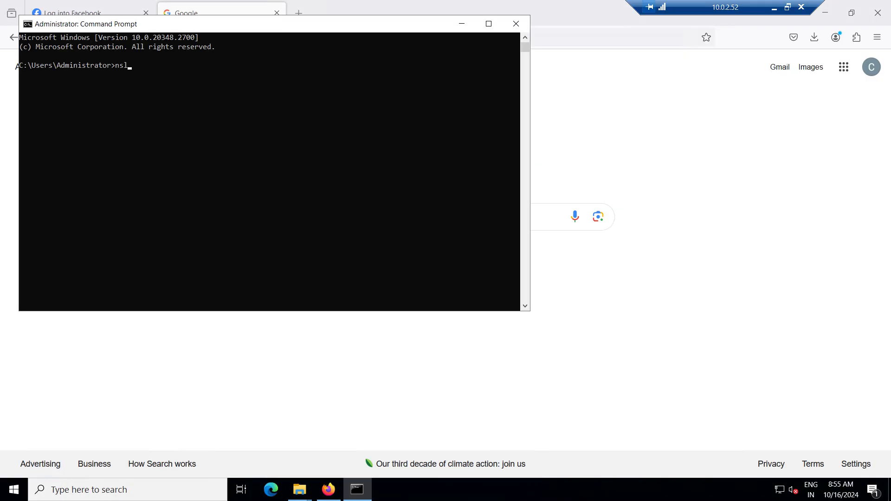
{"action": "type", "text": "ookup google.com"}
{"action": "key", "text": "Return"}
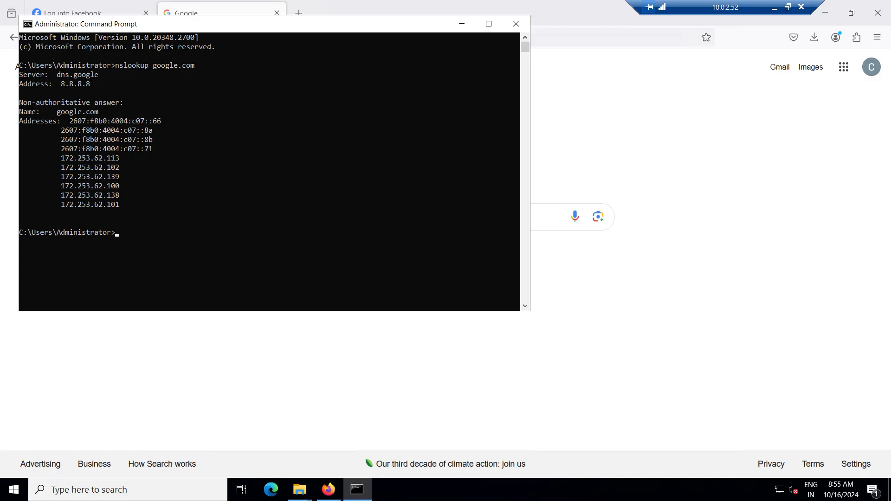
Run nslookup skype.com and select the returned block-portal address 208.91.112.55
{"action": "key", "text": "Up"}
{"action": "key", "text": "BackSpace"}
{"action": "key", "text": "BackSpace"}
{"action": "key", "text": "BackSpace"}
{"action": "key", "text": "BackSpace"}
{"action": "key", "text": "BackSpace"}
{"action": "key", "text": "BackSpace"}
{"action": "key", "text": "BackSpace"}
{"action": "key", "text": "BackSpace"}
{"action": "key", "text": "BackSpace"}
{"action": "key", "text": "BackSpace"}
{"action": "type", "text": "skype.com"}
{"action": "key", "text": "Return"}
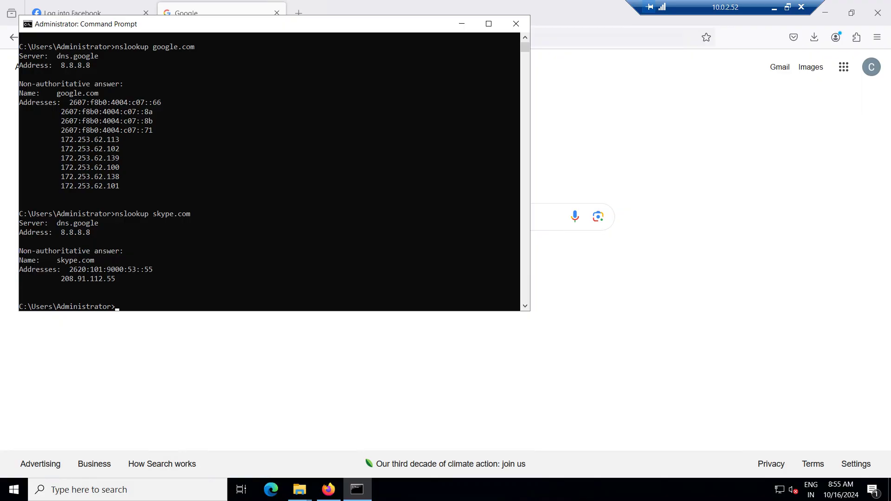
{"action": "left_click_drag", "start_coordinate": [123, 278], "coordinate": [61, 278]}
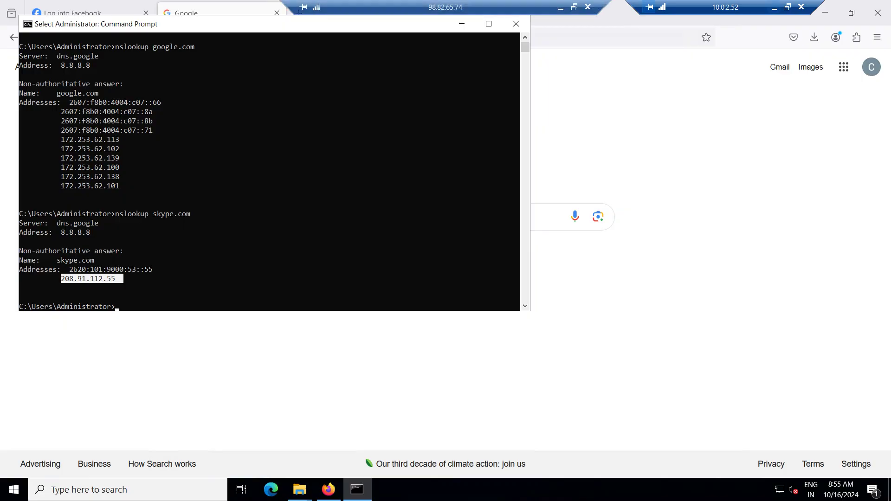
{"action": "left_click", "coordinate": [775, 8]}
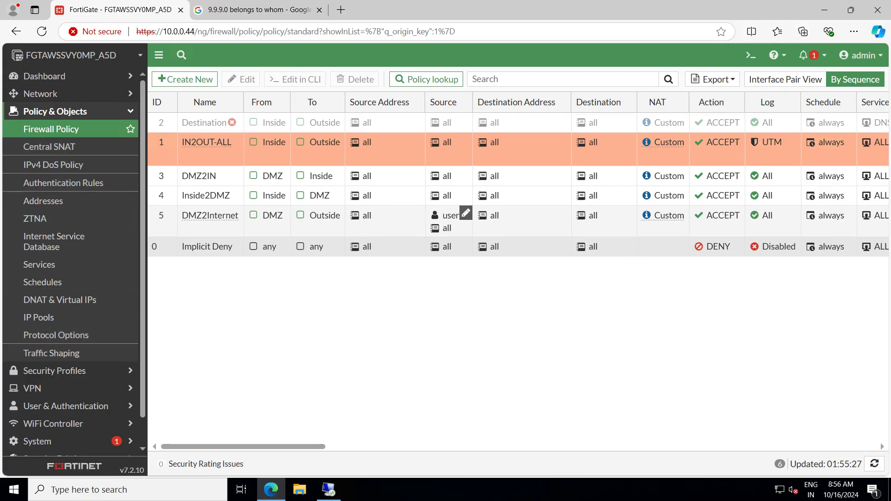
Edit Our DNS Filter Profile from its card in the policy's Security Profiles column
{"action": "scroll", "coordinate": [465, 213], "scroll_direction": "right", "scroll_amount": 10}
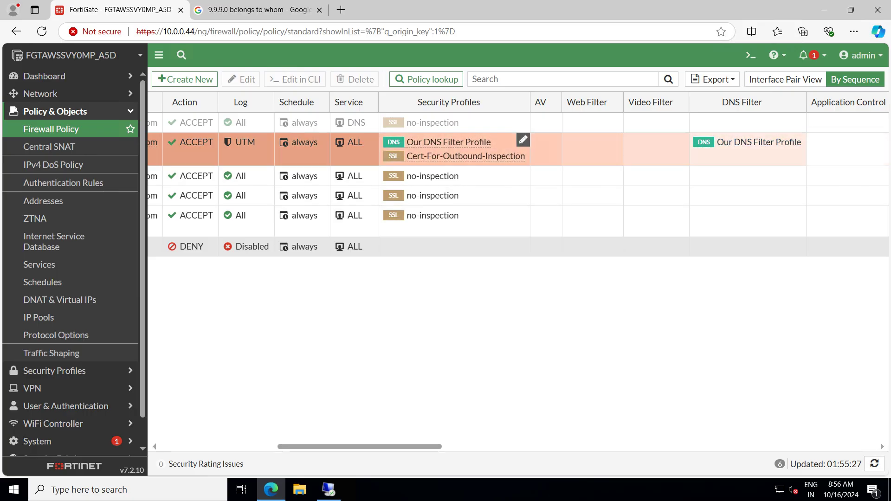
{"action": "mouse_move", "coordinate": [448, 142]}
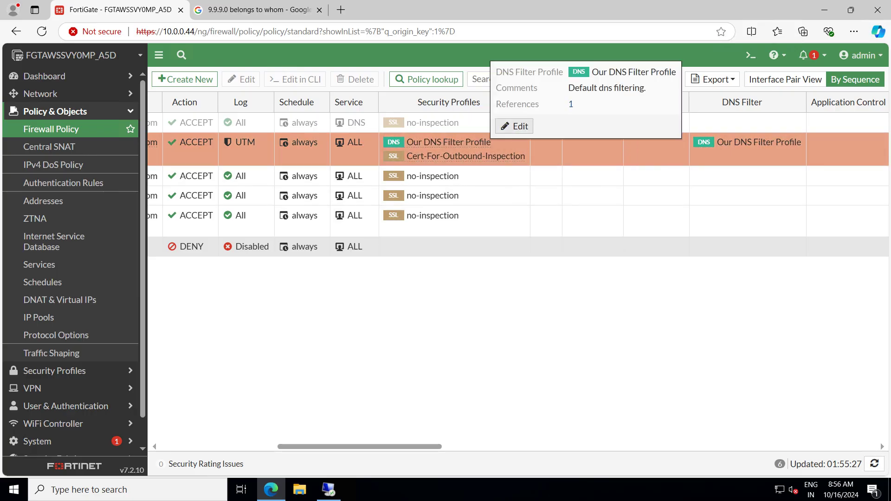
{"action": "left_click", "coordinate": [515, 126]}
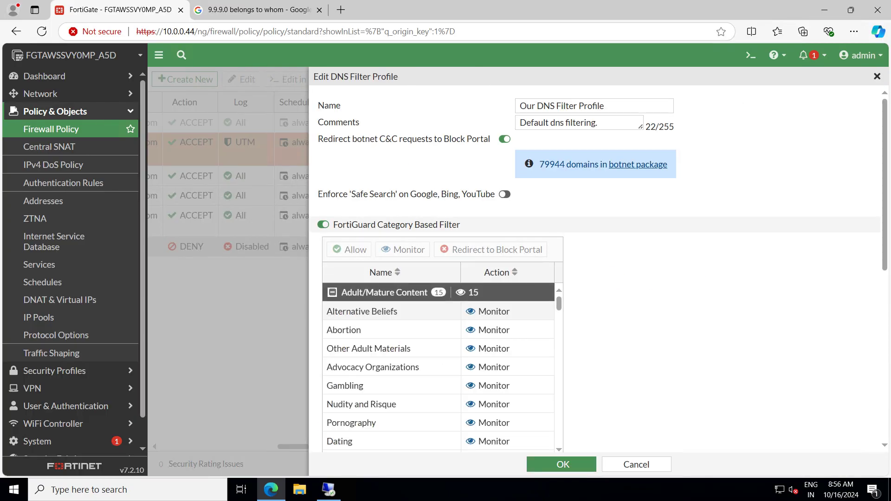
Copy the Redirect Portal IP 208.91.112.55 from the profile options and open a new tab
{"action": "scroll", "coordinate": [599, 270], "scroll_direction": "down", "scroll_amount": 10}
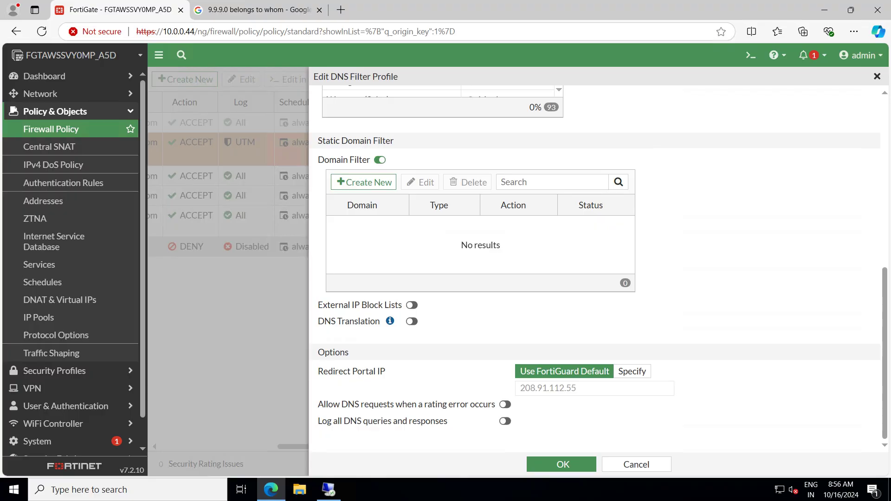
{"action": "double_click", "coordinate": [571, 388]}
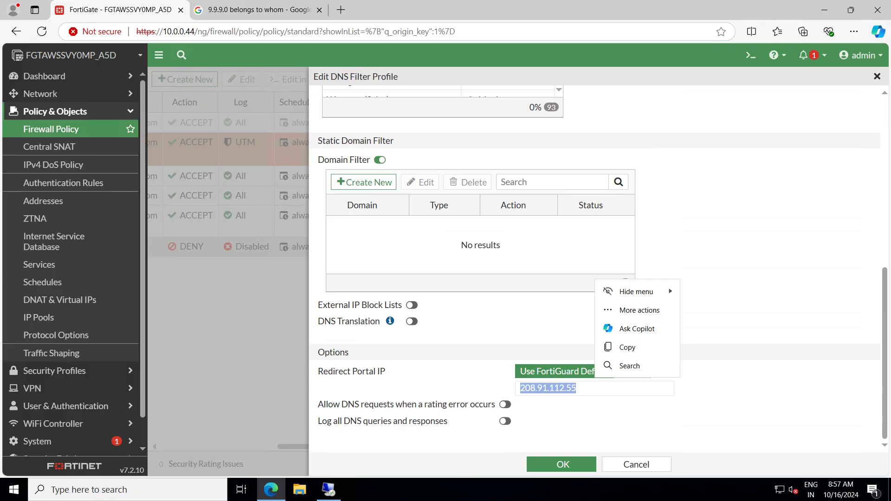
{"action": "key", "text": "ctrl+c"}
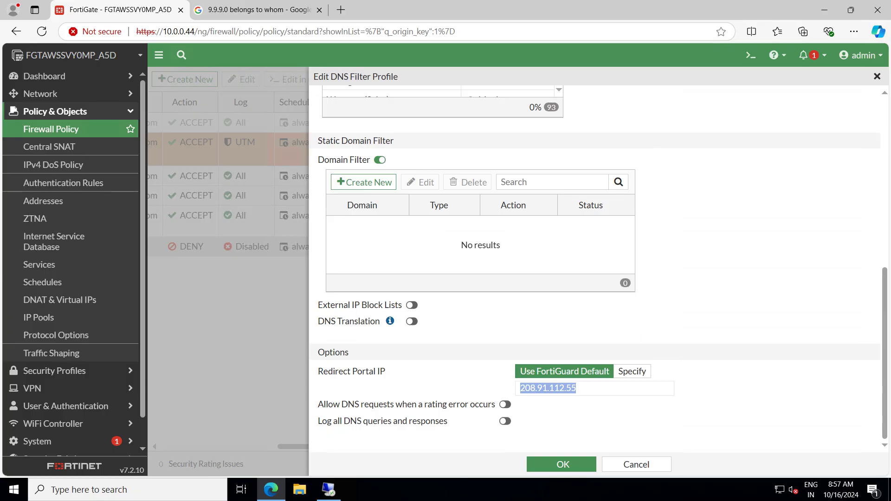
{"action": "left_click", "coordinate": [577, 389]}
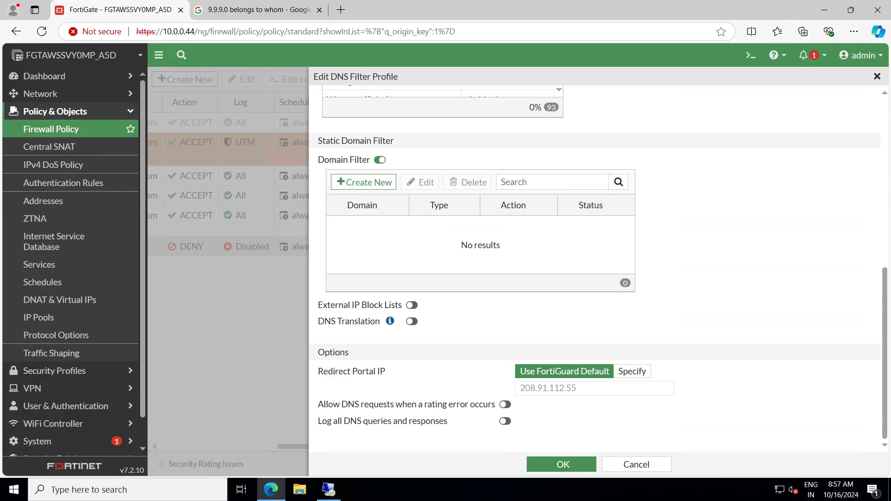
{"action": "left_click_drag", "start_coordinate": [577, 389], "coordinate": [519, 389]}
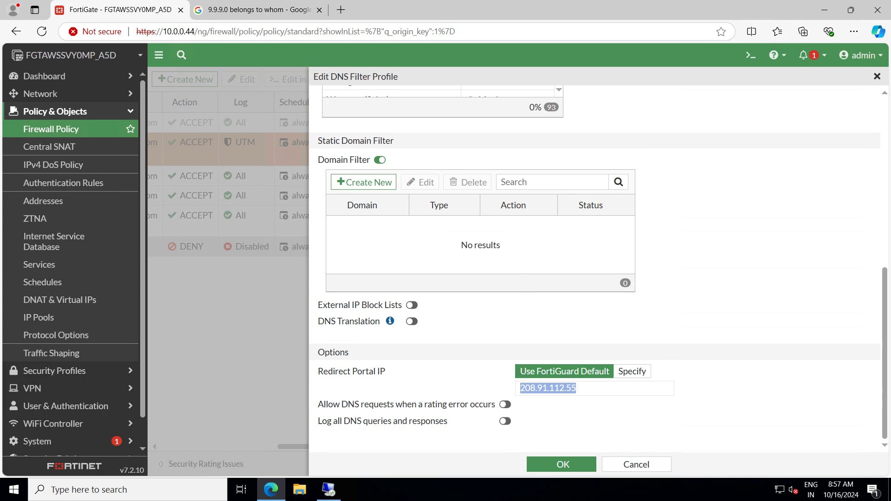
{"action": "key", "text": "ctrl+t"}
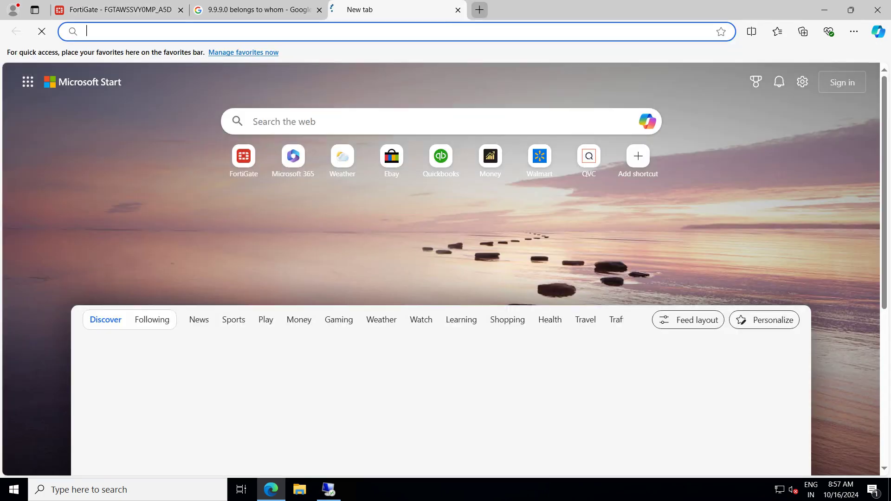
Load 208.91.112.55 in the new tab to show the 'Web Page Blocked!' portal page
{"action": "key", "text": "ctrl+v"}
{"action": "key", "text": "Return"}
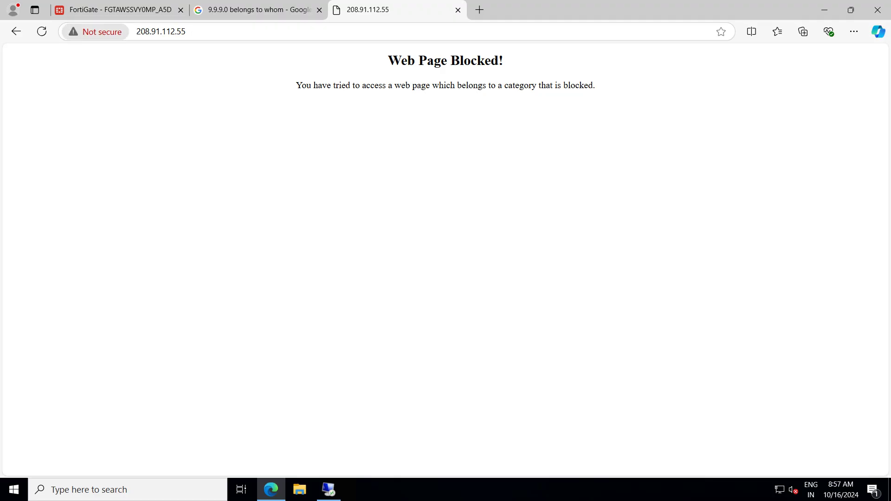
{"action": "left_click", "coordinate": [121, 9]}
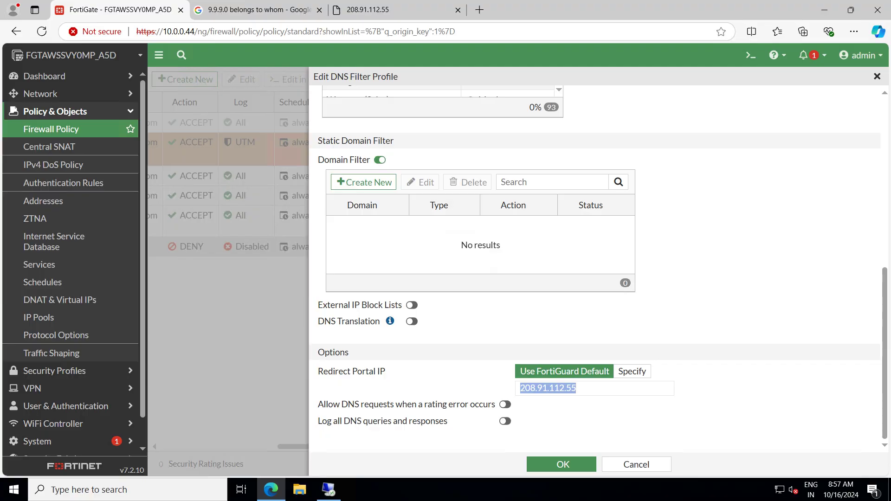
{"action": "left_click", "coordinate": [586, 389]}
{"action": "double_click", "coordinate": [548, 389]}
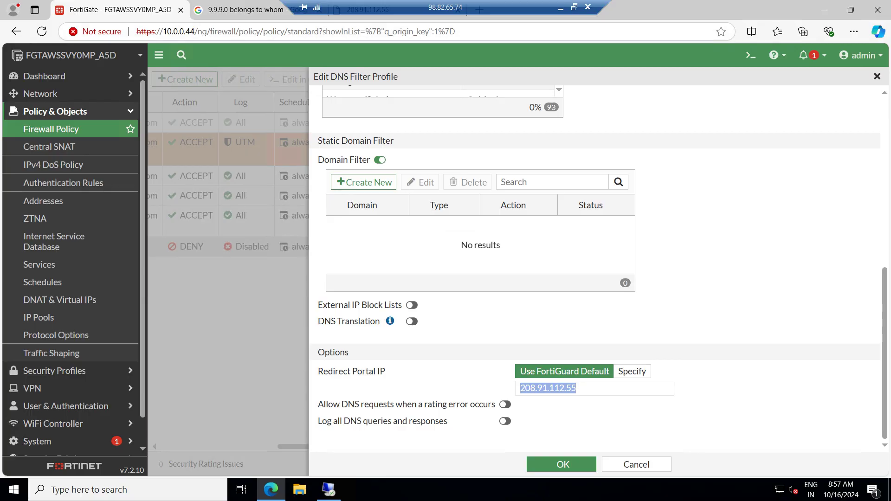
{"action": "left_click", "coordinate": [253, 10]}
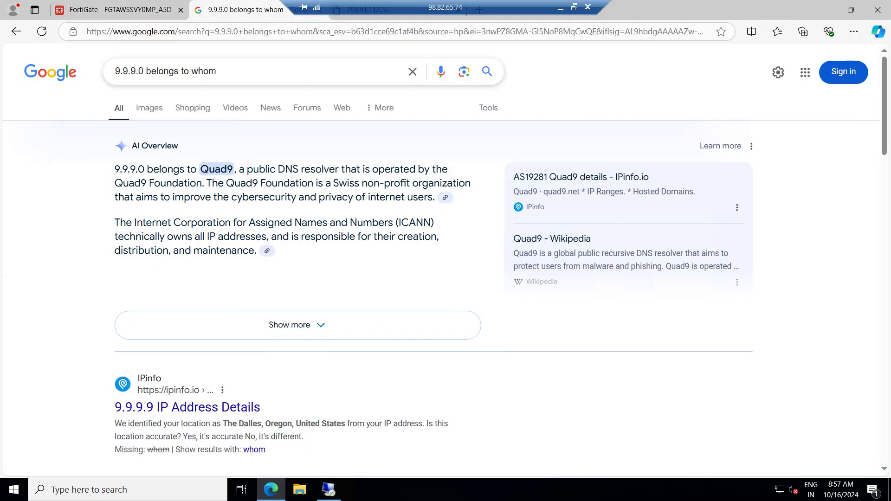
Replace 9.9.9.0 with 208.91.112.55 in the Google search query and run it
{"action": "left_click_drag", "start_coordinate": [217, 72], "coordinate": [130, 71]}
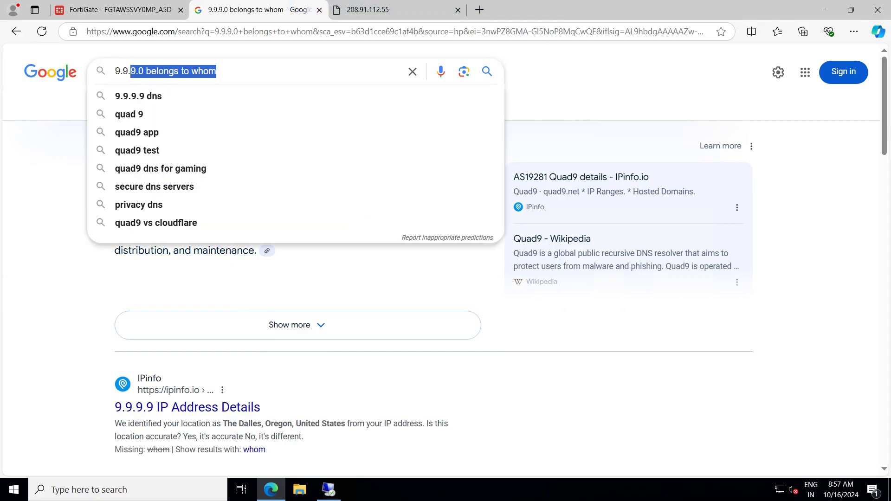
{"action": "left_click", "coordinate": [218, 71]}
{"action": "double_click", "coordinate": [129, 71]}
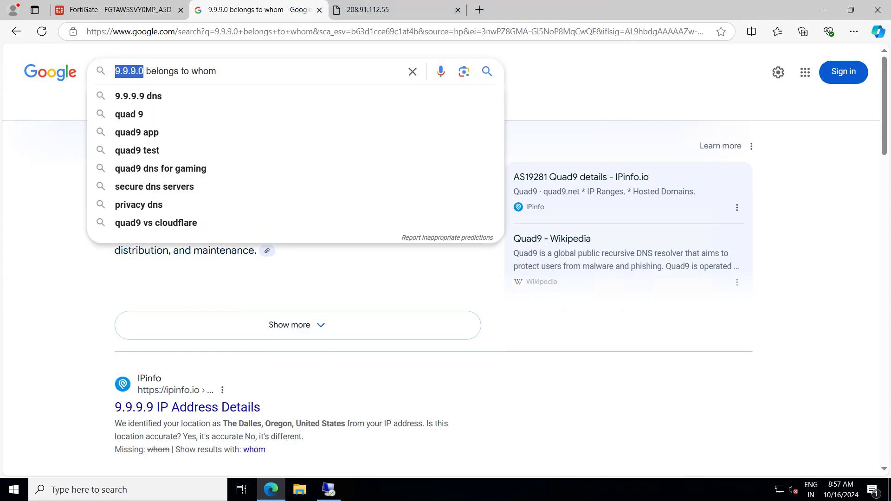
{"action": "key", "text": "ctrl+v"}
{"action": "key", "text": "Return"}
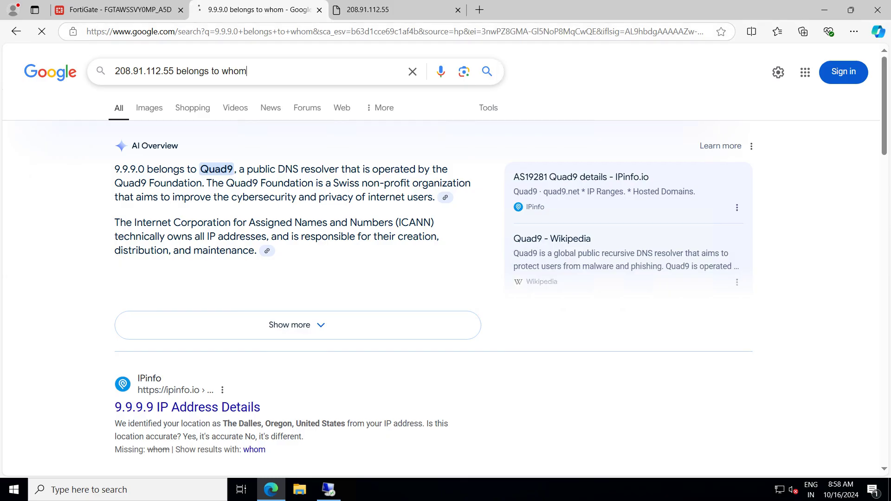
Load google.com in another new tab
{"action": "key", "text": "ctrl+t"}
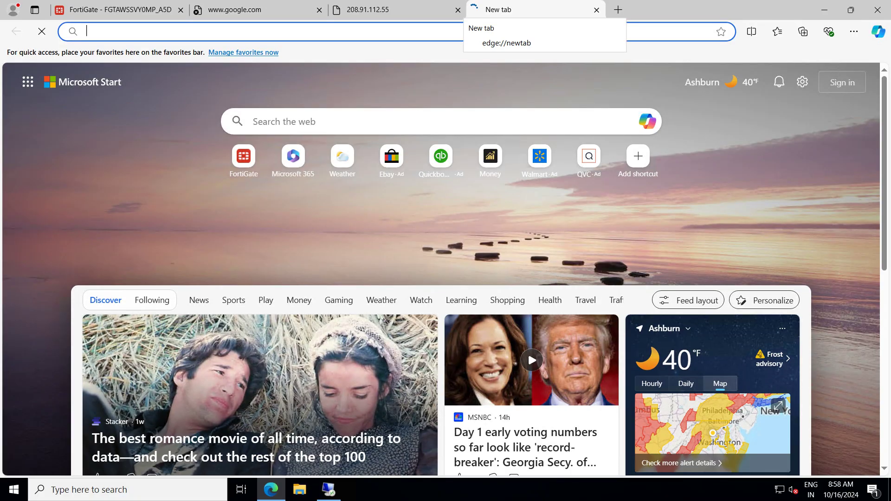
{"action": "type", "text": "goog"}
{"action": "key", "text": "Return"}
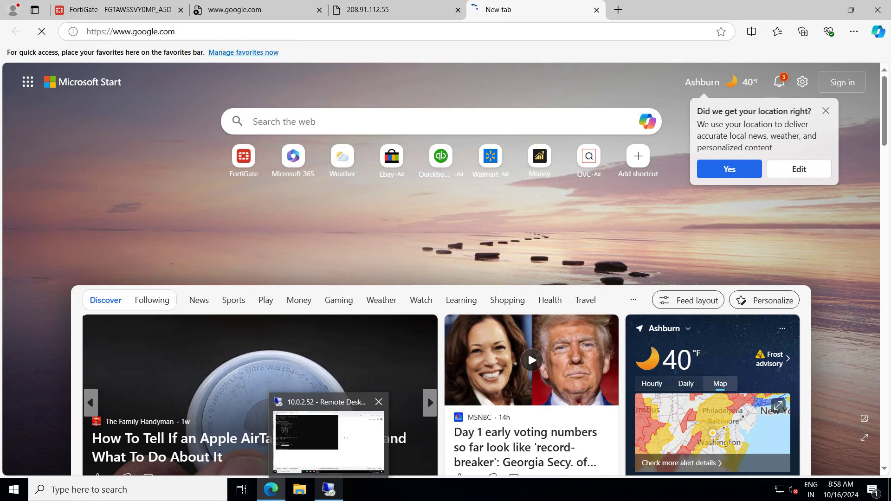
On the remote client, search Google for 208.91.112.55
{"action": "left_click", "coordinate": [329, 489]}
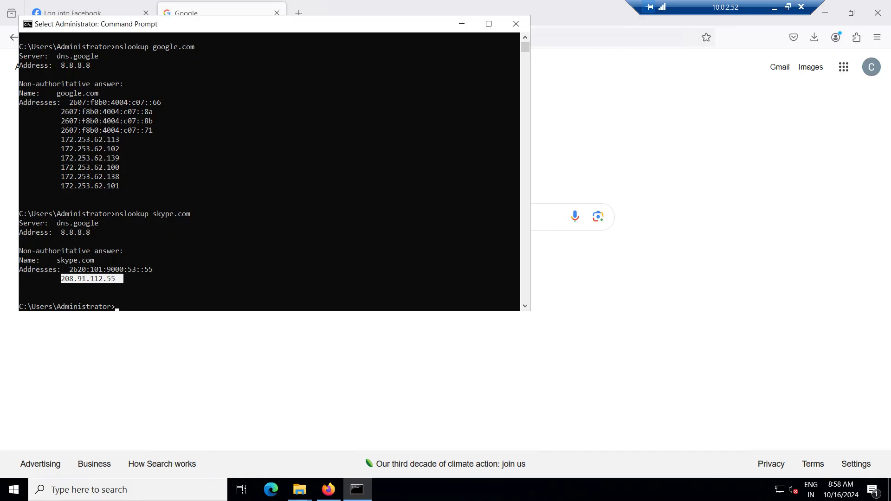
{"action": "left_click", "coordinate": [461, 24]}
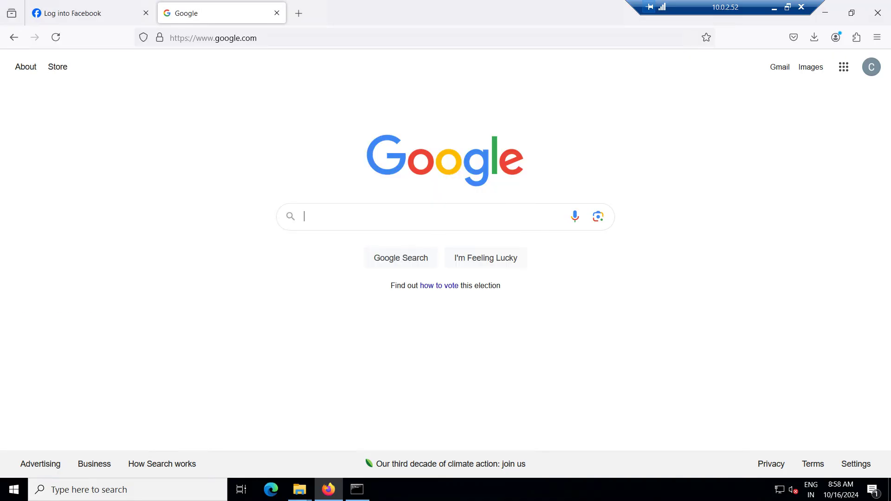
{"action": "key", "text": "ctrl+v"}
{"action": "key", "text": "Escape"}
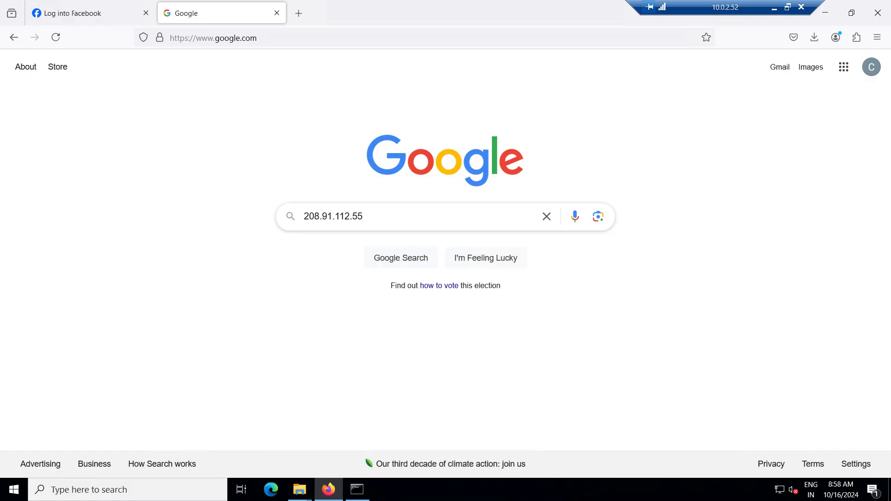
{"action": "left_click", "coordinate": [332, 216]}
{"action": "type", "text": "belong"}
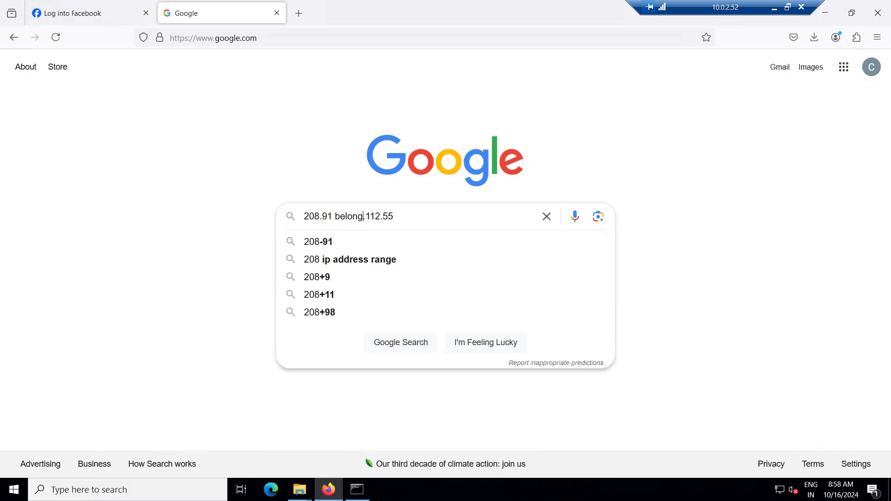
{"action": "type", "text": " to"}
{"action": "key", "text": "BackSpace"}
{"action": "key", "text": "BackSpace"}
{"action": "key", "text": "BackSpace"}
{"action": "key", "text": "BackSpace"}
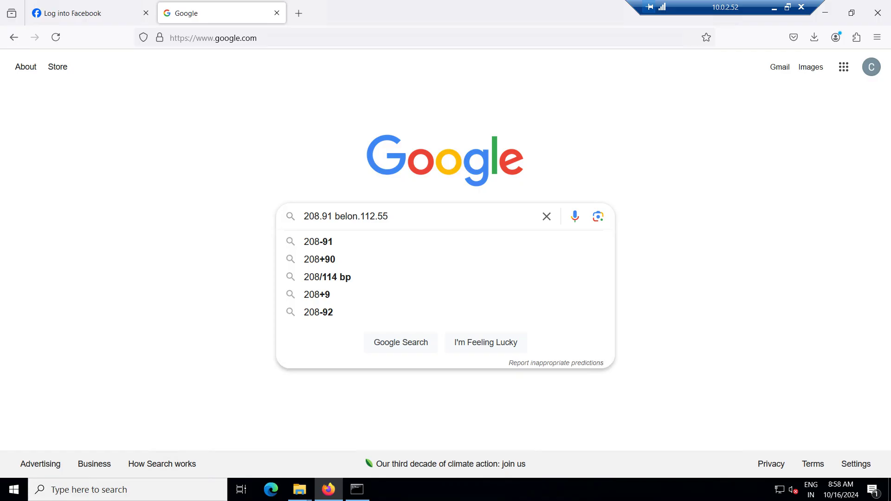
{"action": "key", "text": "BackSpace"}
{"action": "key", "text": "BackSpace"}
{"action": "key", "text": "BackSpace"}
{"action": "key", "text": "BackSpace"}
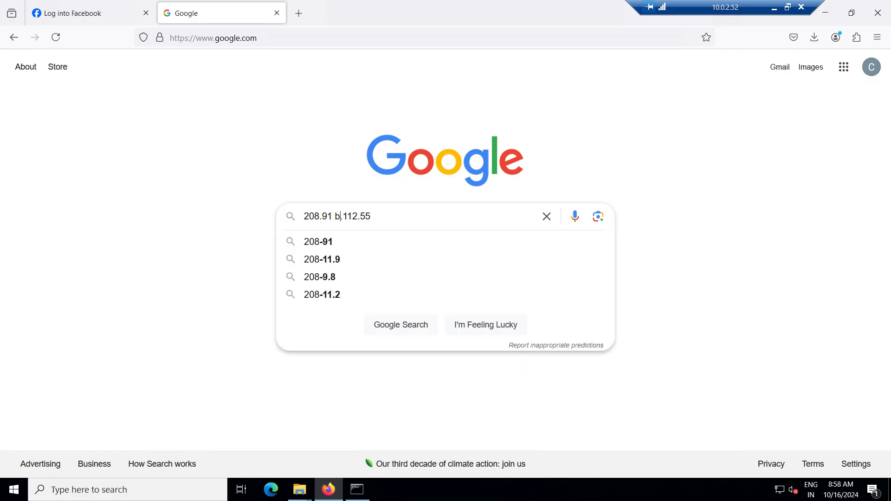
{"action": "key", "text": "BackSpace"}
{"action": "key", "text": "BackSpace"}
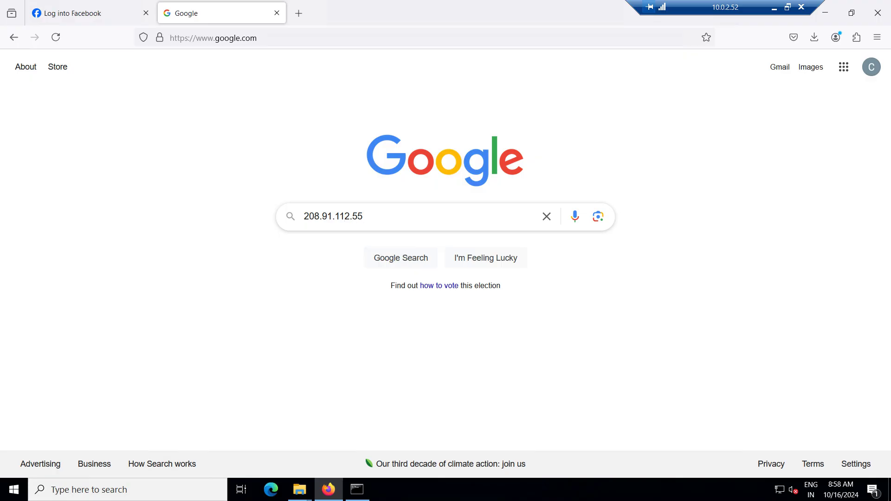
{"action": "key", "text": "Return"}
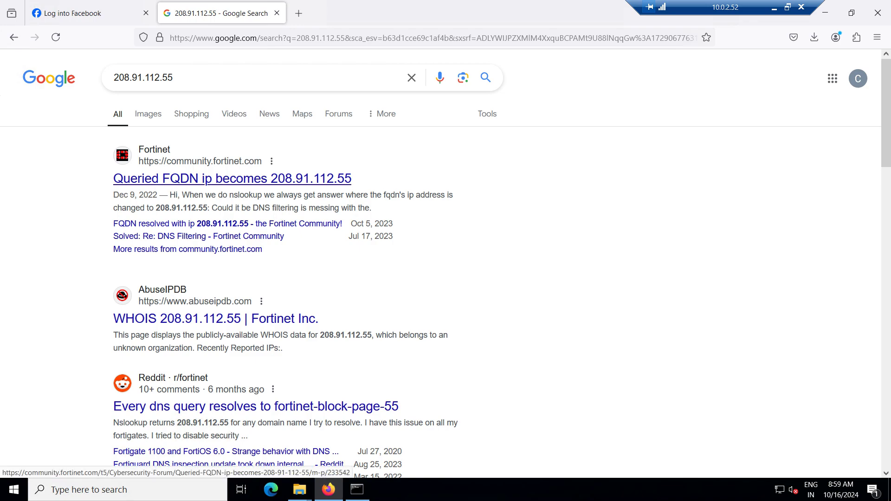
Scroll through the results identifying 208.91.112.55 as a Fortinet block-page address
{"action": "scroll", "coordinate": [255, 325], "scroll_direction": "down", "scroll_amount": 2}
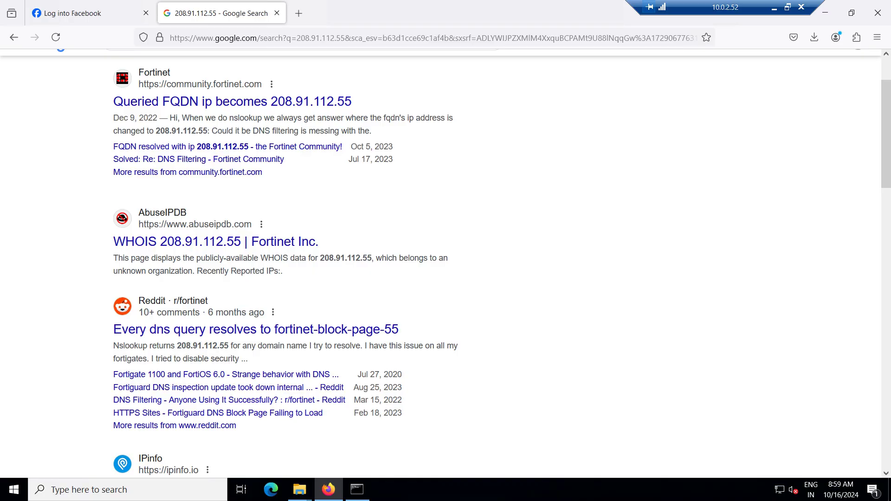
{"action": "scroll", "coordinate": [226, 266], "scroll_direction": "down", "scroll_amount": 3}
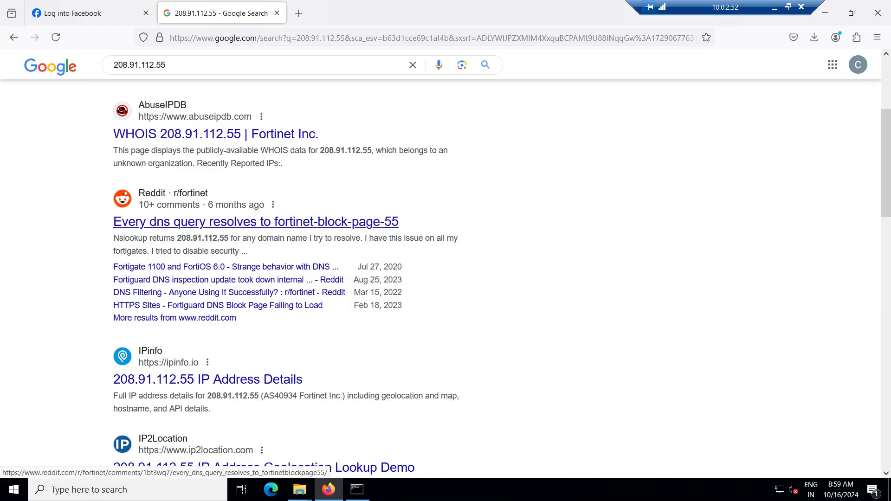
{"action": "scroll", "coordinate": [260, 279], "scroll_direction": "down", "scroll_amount": 3}
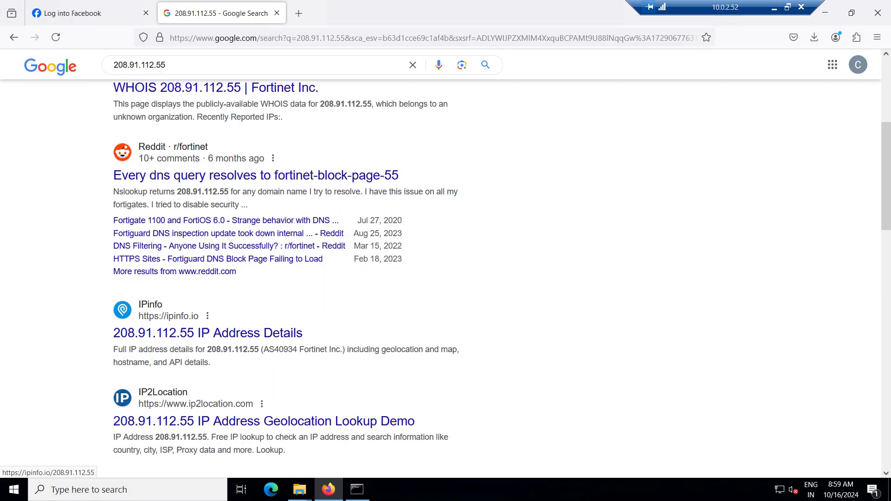
{"action": "scroll", "coordinate": [260, 342], "scroll_direction": "down", "scroll_amount": 1}
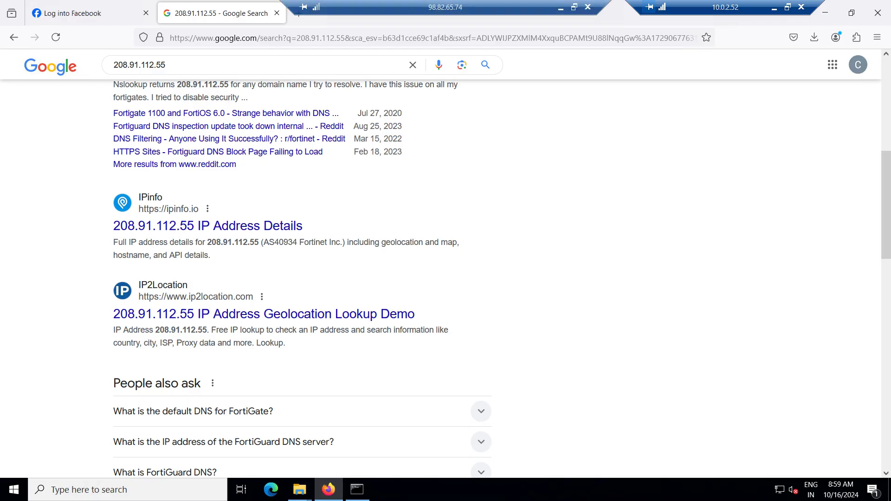
{"action": "mouse_move", "coordinate": [88, 14]}
In local Edge, review the open tabs and load google.com in a new tab
{"action": "left_click", "coordinate": [775, 8]}
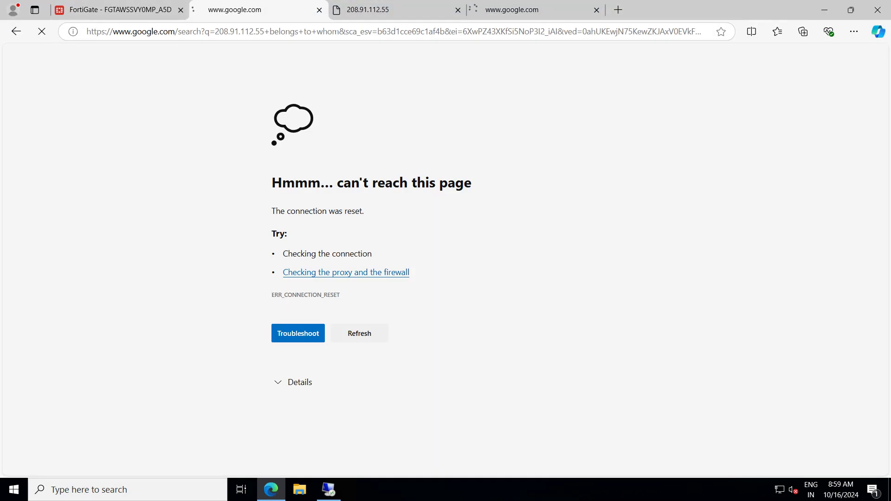
{"action": "left_click", "coordinate": [395, 9]}
{"action": "left_click", "coordinate": [533, 10]}
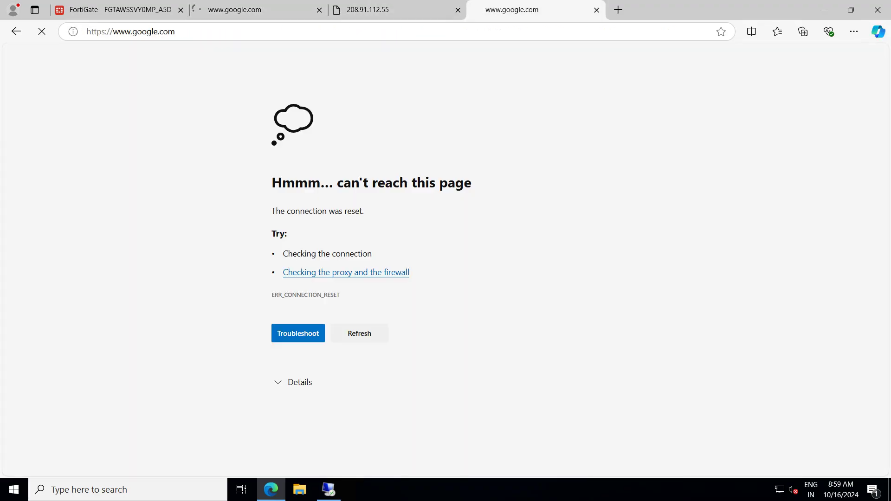
{"action": "left_click", "coordinate": [619, 10]}
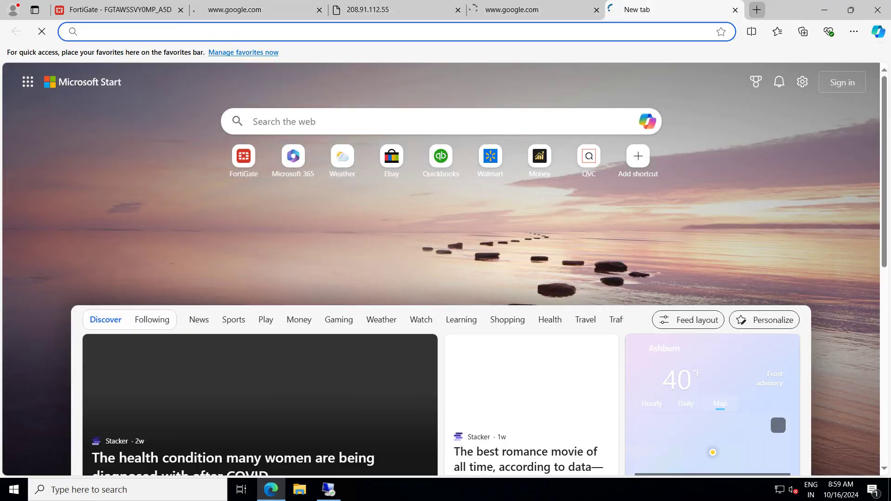
{"action": "type", "text": "goog"}
{"action": "key", "text": "Return"}
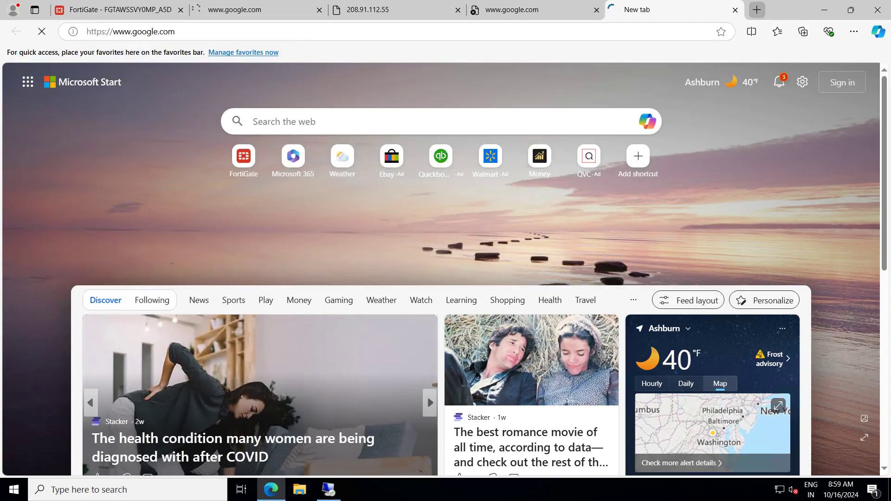
Close the failed Google tab and return to the client's search results
{"action": "left_click", "coordinate": [258, 10]}
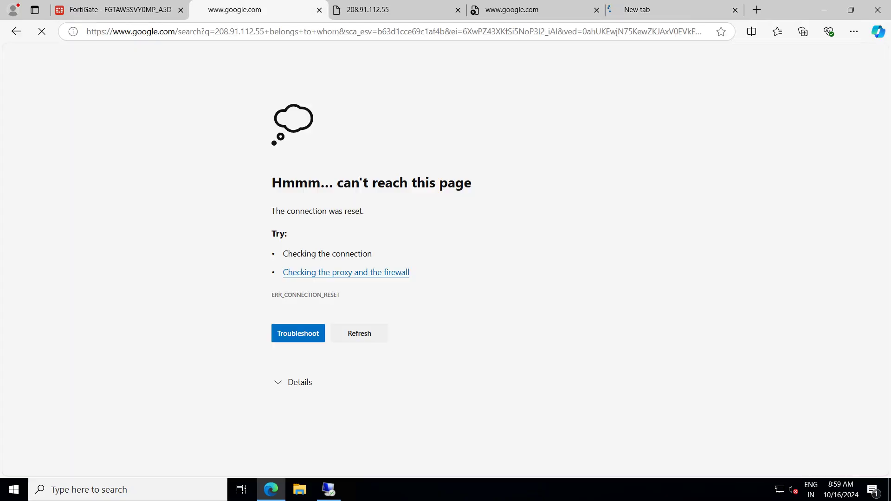
{"action": "left_click", "coordinate": [320, 9]}
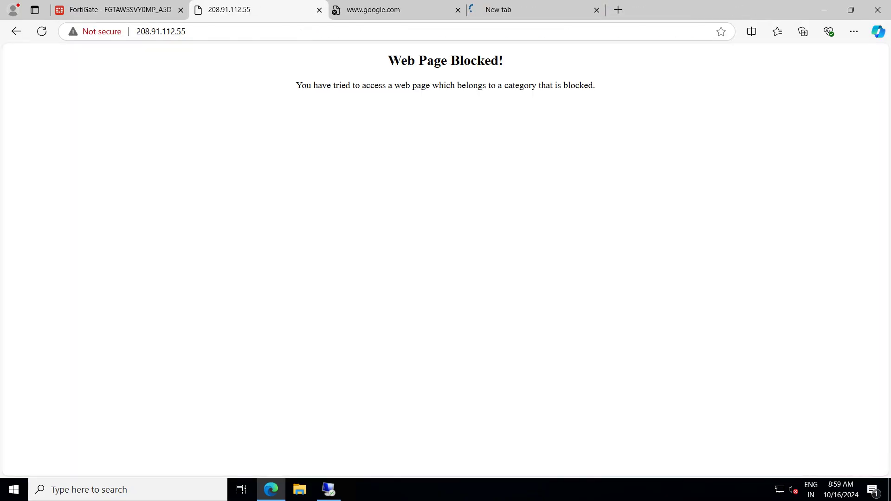
{"action": "left_click", "coordinate": [561, 8]}
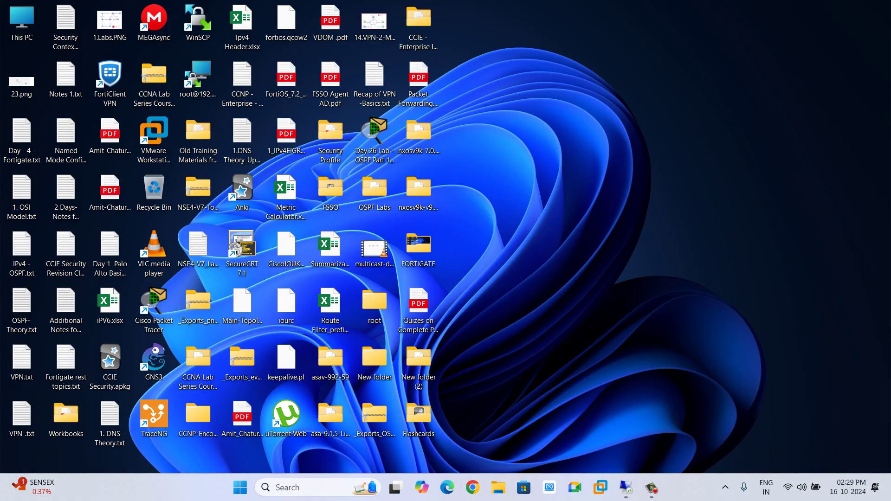
{"action": "left_click", "coordinate": [626, 487]}
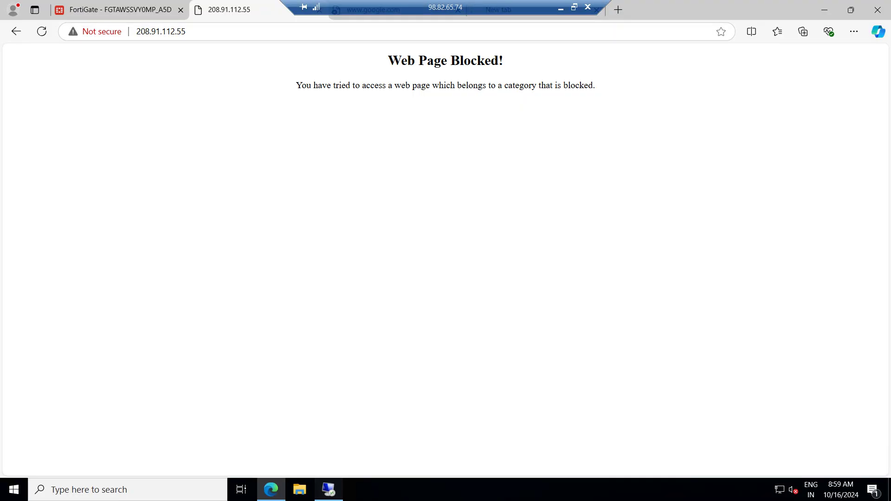
{"action": "key", "text": "alt+Tab"}
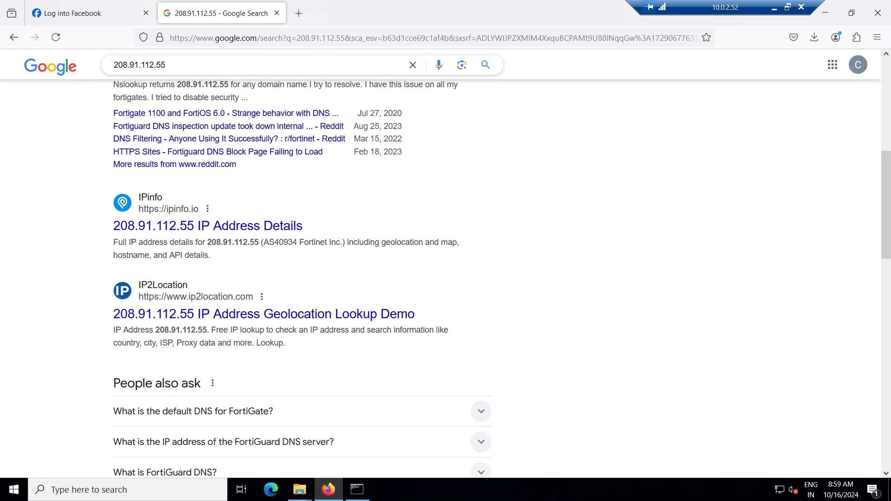
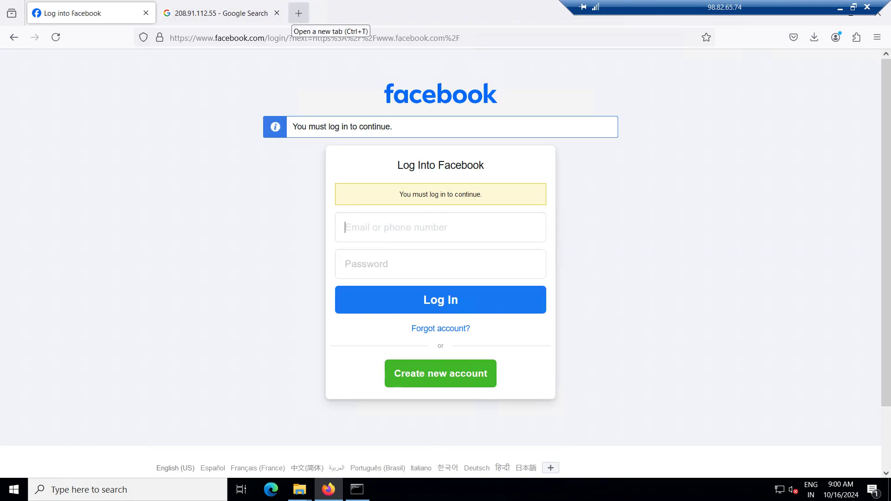
{"action": "left_click", "coordinate": [854, 7]}
{"action": "left_click_drag", "start_coordinate": [793, 96], "coordinate": [792, 99]}
{"action": "double_click", "coordinate": [793, 98]}
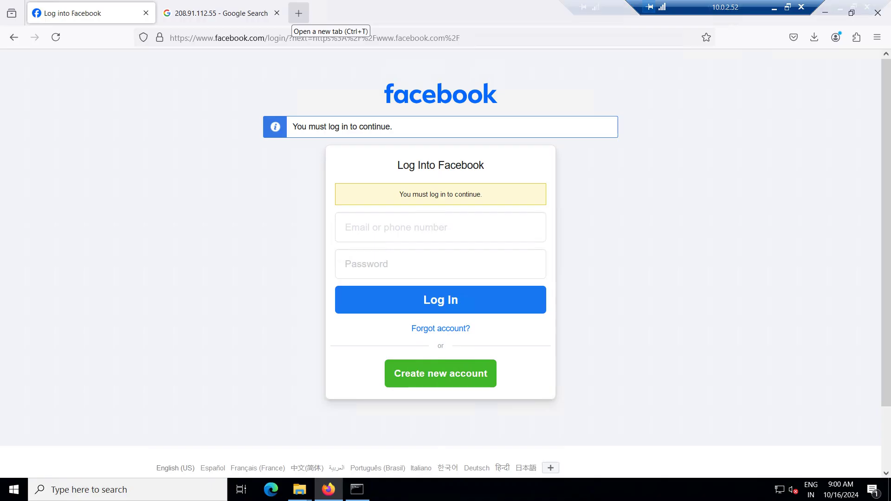
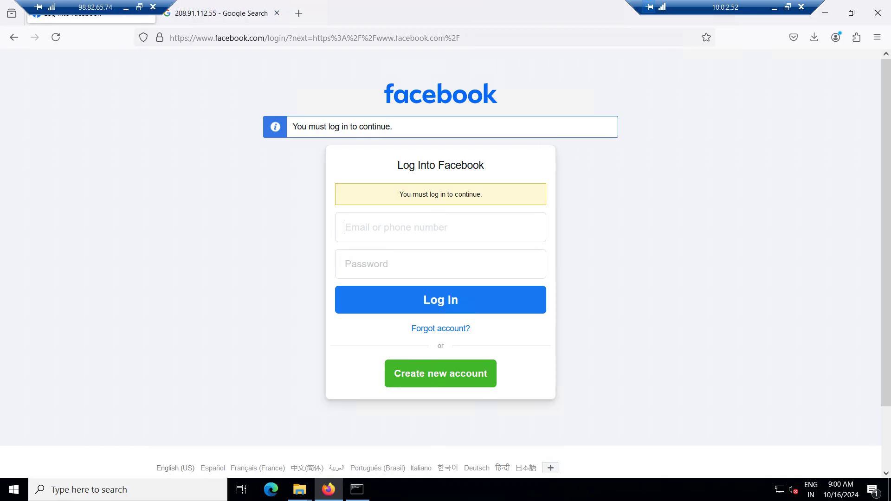
Open a new blank tab in Firefox
{"action": "left_click", "coordinate": [298, 13]}
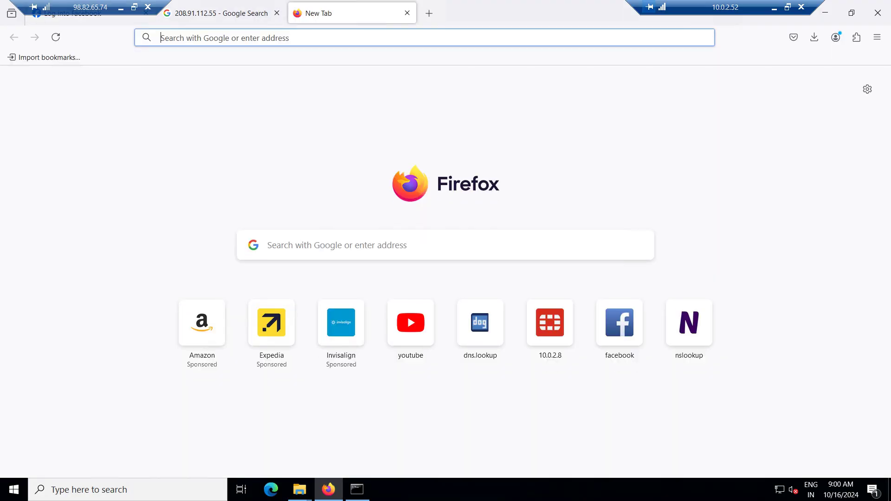
{"action": "type", "text": "http"}
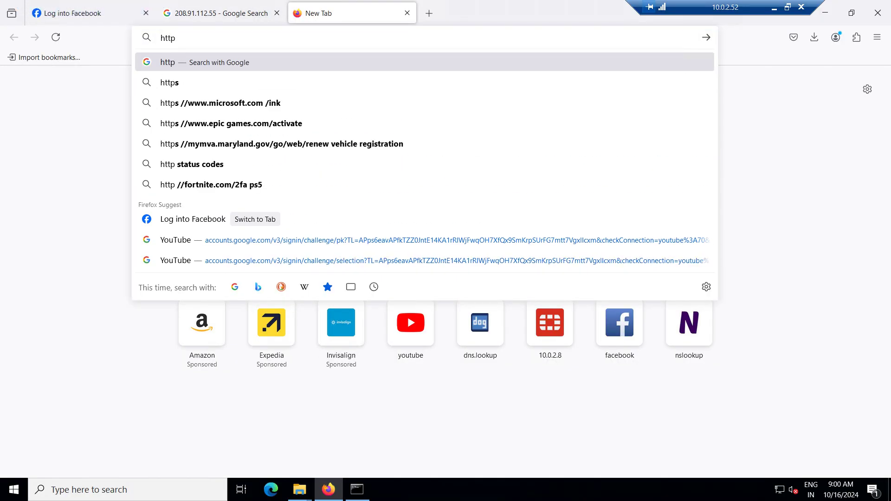
{"action": "type", "text": "://1"}
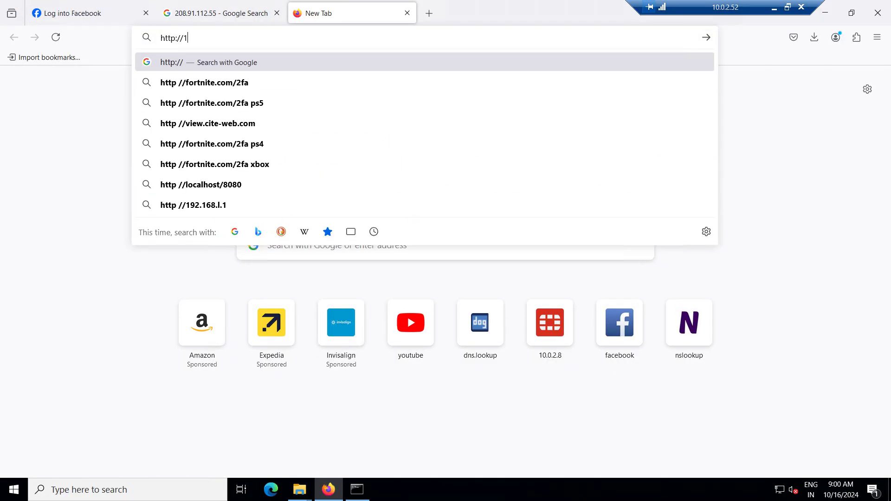
{"action": "type", "text": "0.0.2.8/"}
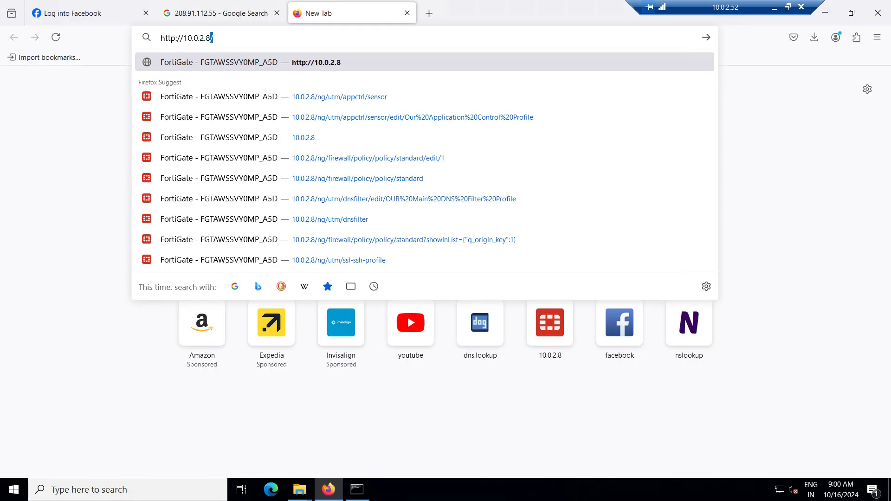
{"action": "key", "text": "Return"}
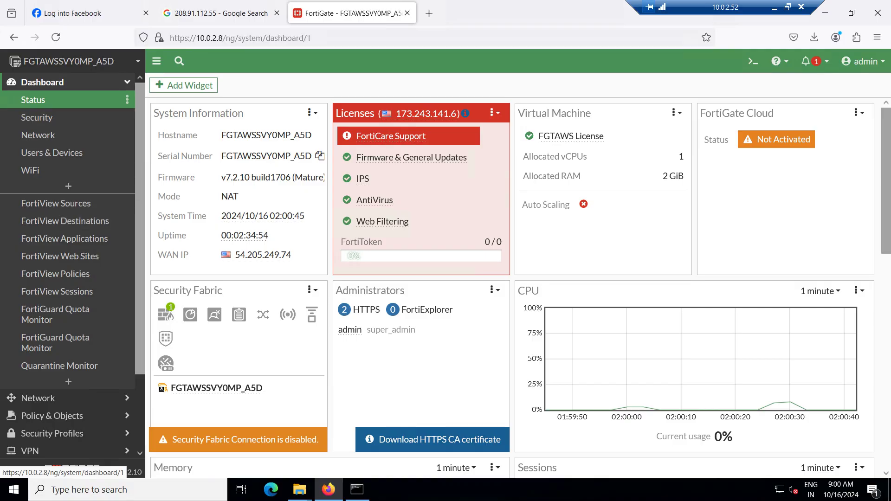
{"action": "left_click", "coordinate": [43, 82]}
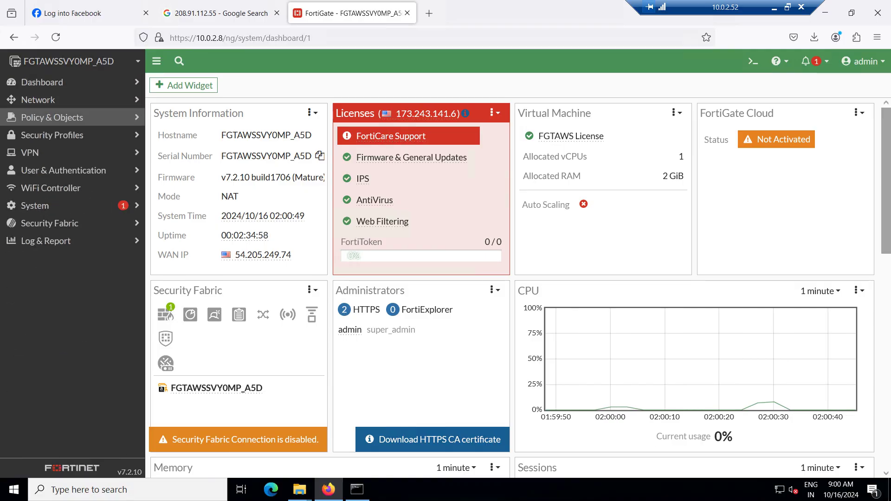
{"action": "left_click", "coordinate": [52, 117]}
{"action": "left_click", "coordinate": [52, 117]}
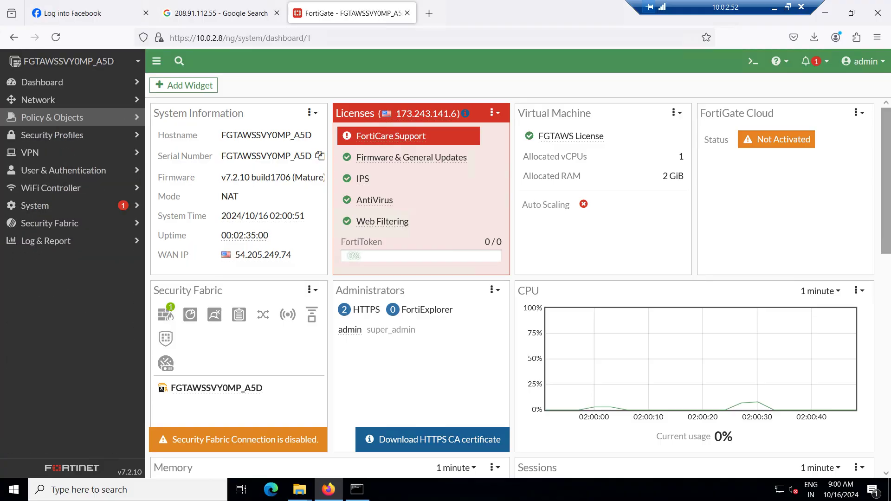
{"action": "left_click", "coordinate": [53, 134]}
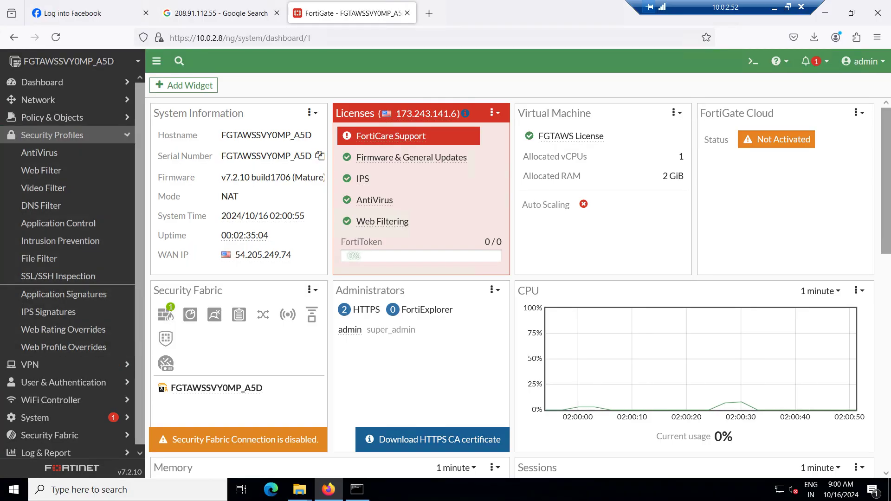
{"action": "left_click", "coordinate": [53, 134]}
{"action": "left_click", "coordinate": [52, 117]}
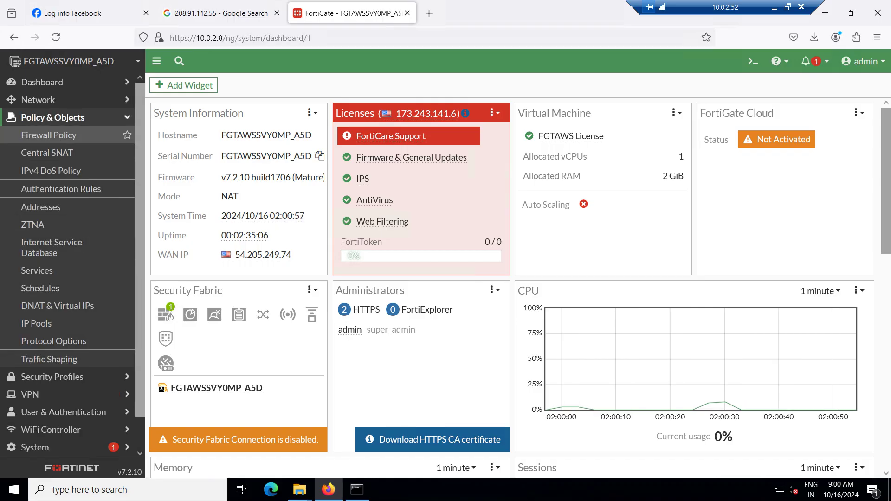
{"action": "left_click", "coordinate": [48, 135]}
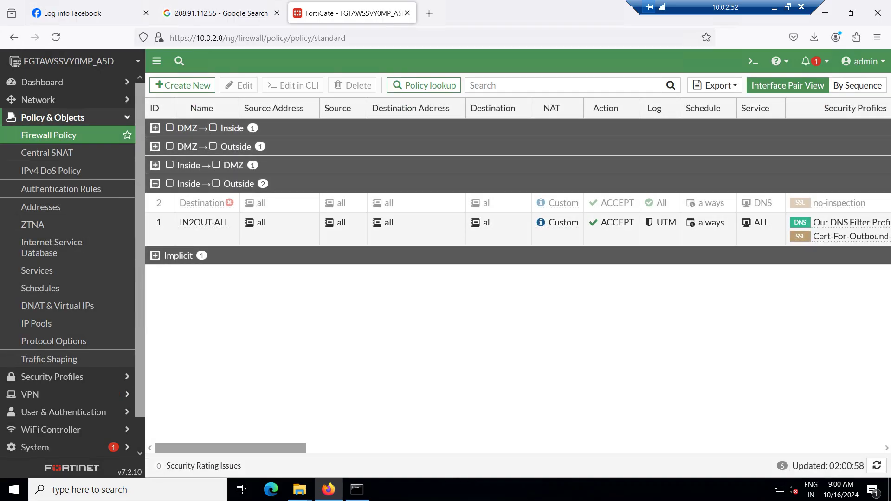
Edit Our DNS Filter Profile from the IN2OUT-ALL policy's Security Profiles column
{"action": "scroll", "coordinate": [599, 229], "scroll_direction": "right", "scroll_amount": 5}
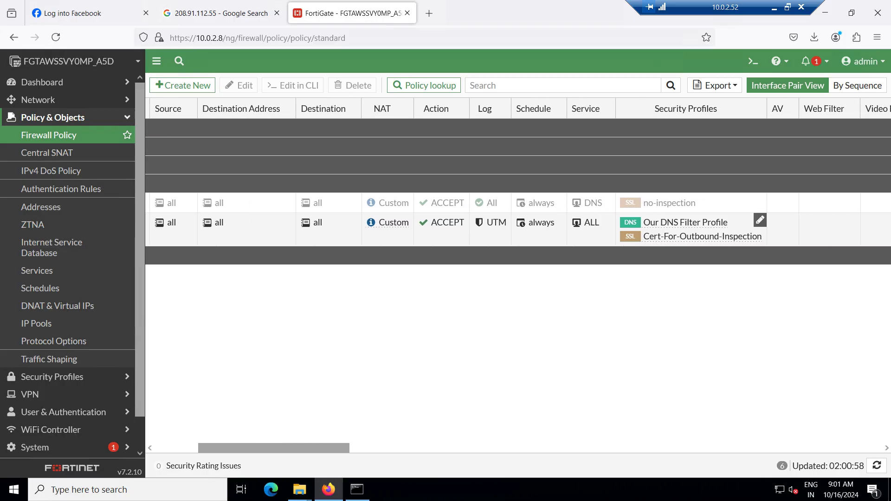
{"action": "mouse_move", "coordinate": [682, 222]}
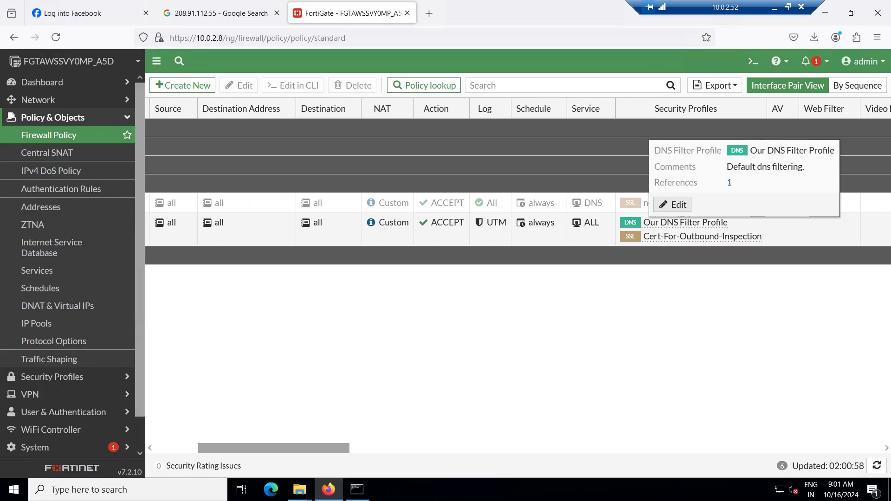
{"action": "left_click", "coordinate": [673, 205]}
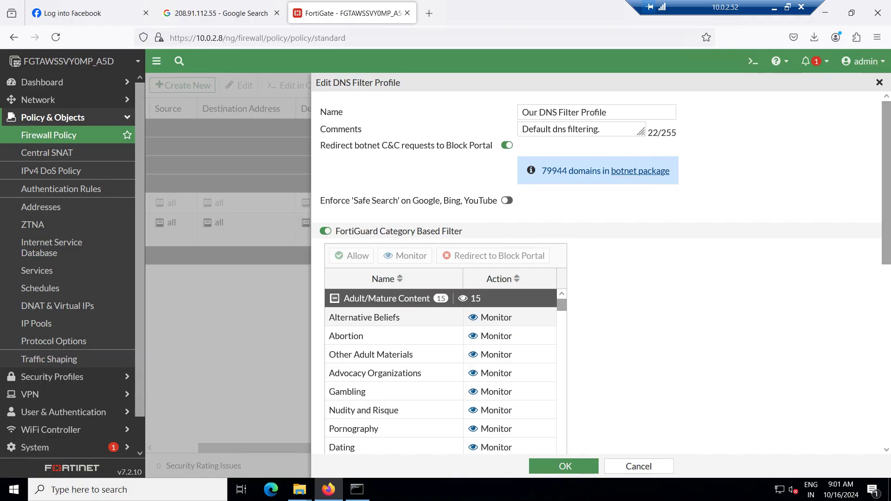
Turn off 'Redirect botnet C&C requests to Block Portal', review the settings, and minimize remote desktop
{"action": "left_click", "coordinate": [507, 145]}
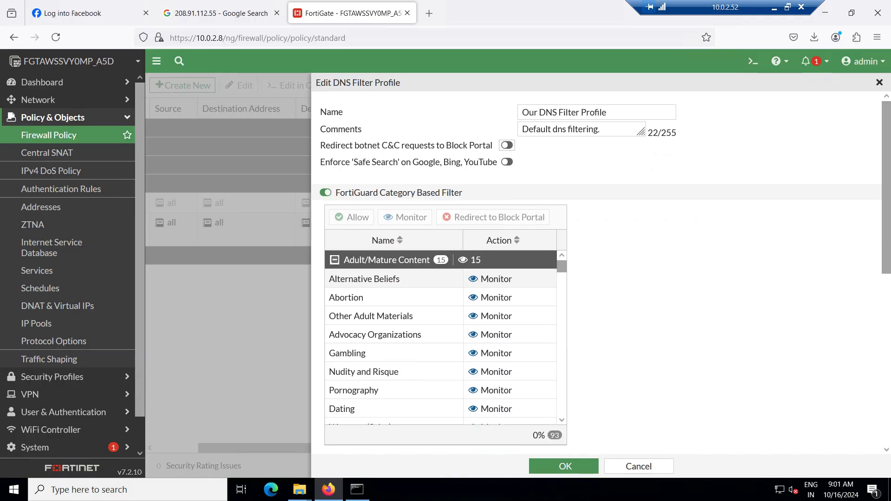
{"action": "scroll", "coordinate": [596, 274], "scroll_direction": "down", "scroll_amount": 4}
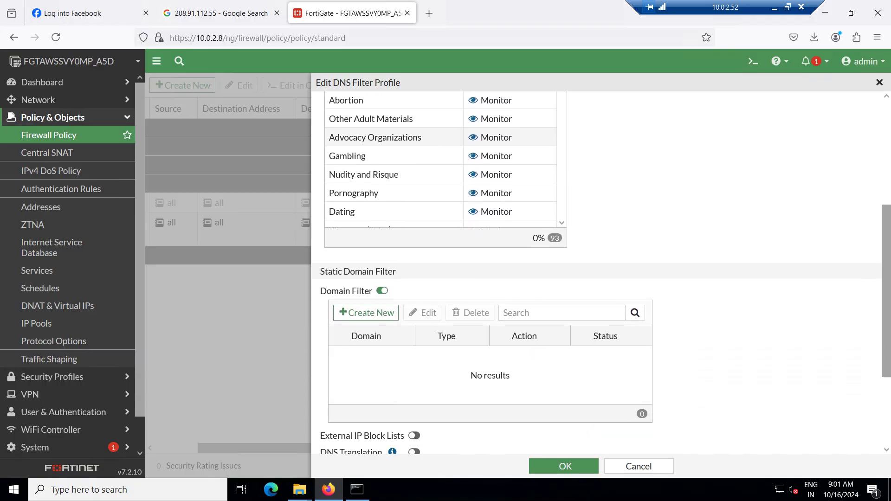
{"action": "scroll", "coordinate": [596, 274], "scroll_direction": "up", "scroll_amount": 2}
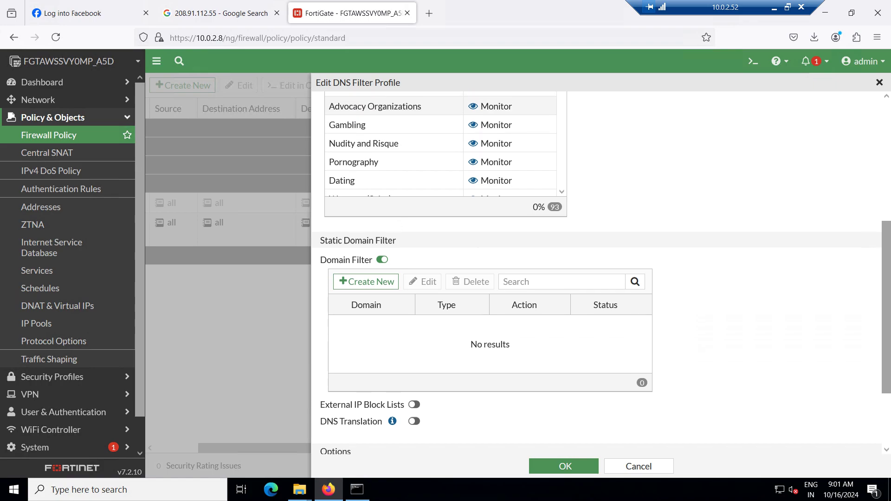
{"action": "scroll", "coordinate": [597, 274], "scroll_direction": "up", "scroll_amount": 3}
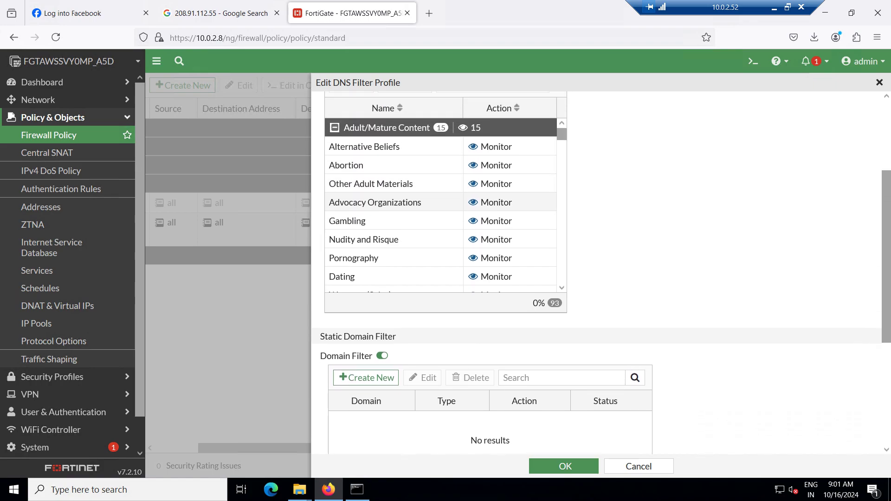
{"action": "scroll", "coordinate": [441, 224], "scroll_direction": "up", "scroll_amount": 1}
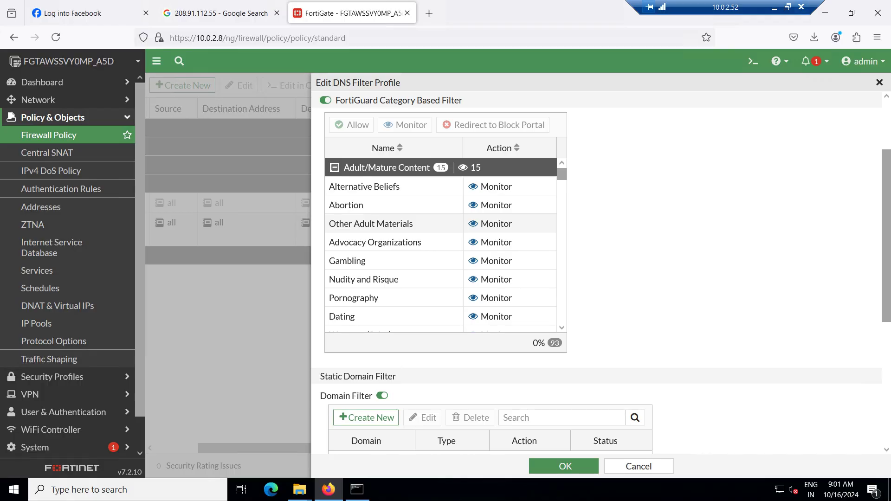
{"action": "left_click", "coordinate": [121, 7]}
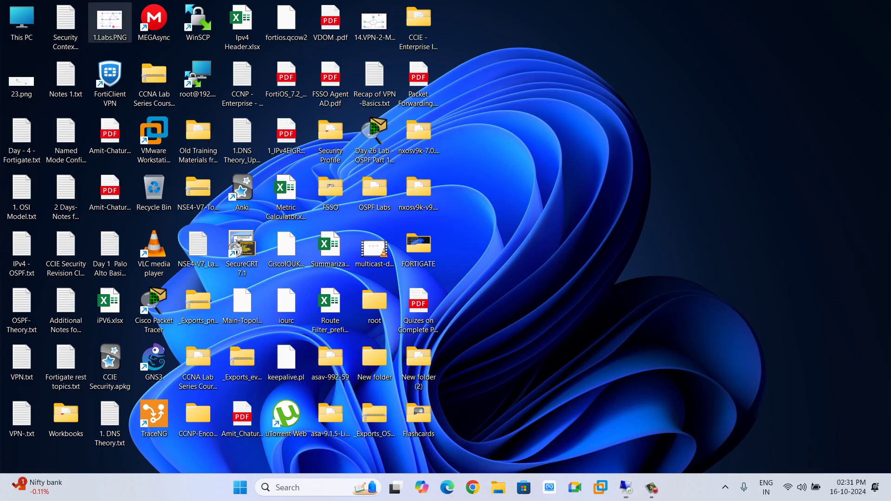
Raise speaker volume near maximum, minimize the recorder, and restore the remote FortiGate session
{"action": "left_click", "coordinate": [802, 487]}
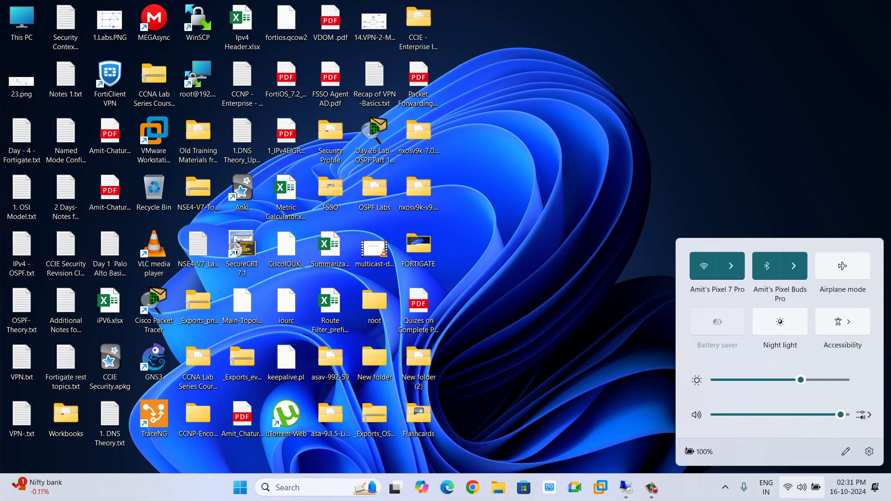
{"action": "left_click", "coordinate": [830, 415]}
{"action": "left_click", "coordinate": [845, 415]}
{"action": "left_click", "coordinate": [651, 487]}
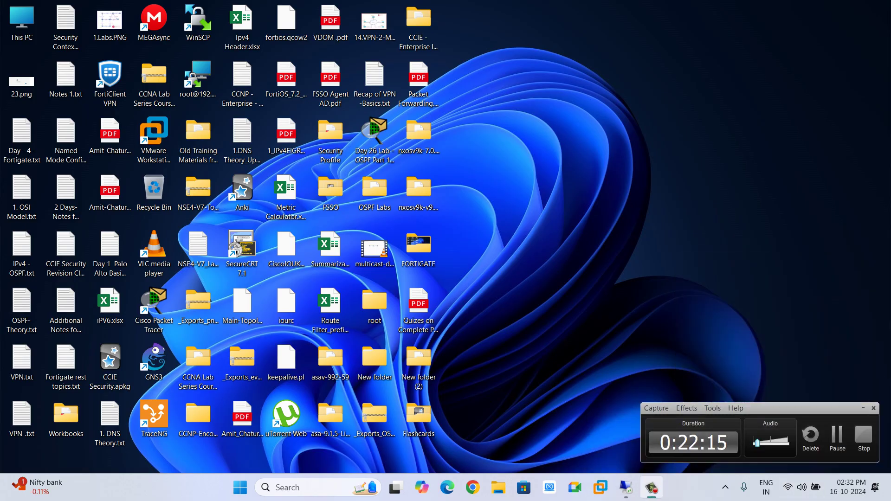
{"action": "left_click", "coordinate": [864, 408]}
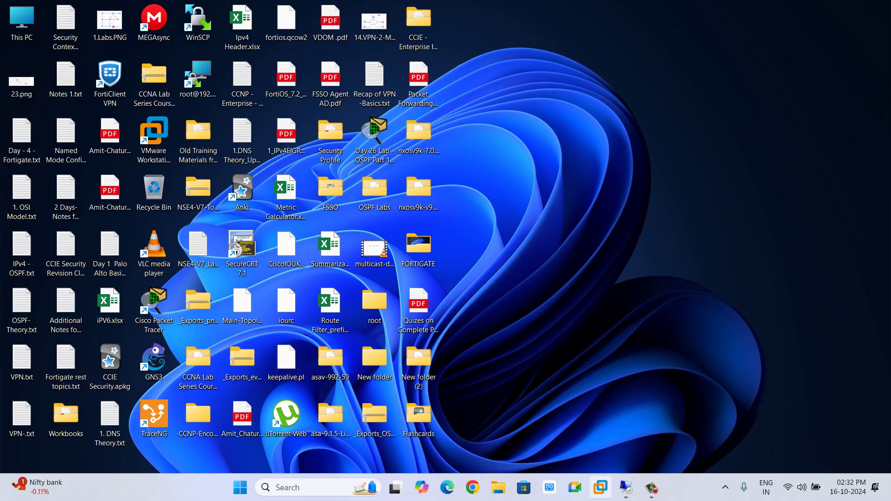
{"action": "left_click", "coordinate": [626, 488]}
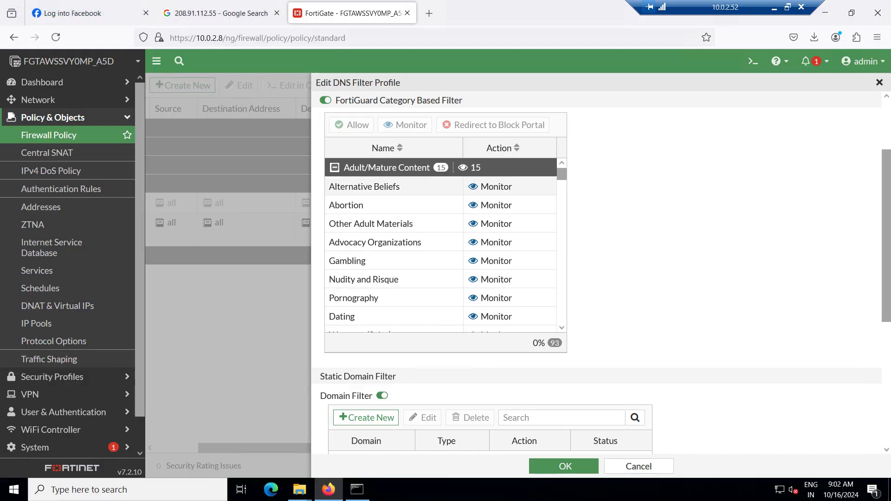
Scroll to Static Domain Filter and start a new domain filter entry
{"action": "scroll", "coordinate": [601, 263], "scroll_direction": "down", "scroll_amount": 3}
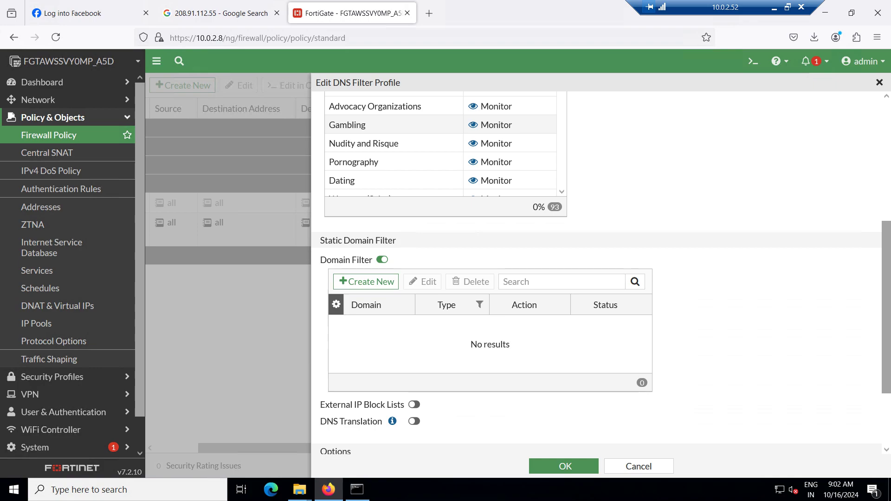
{"action": "scroll", "coordinate": [602, 273], "scroll_direction": "down", "scroll_amount": 2}
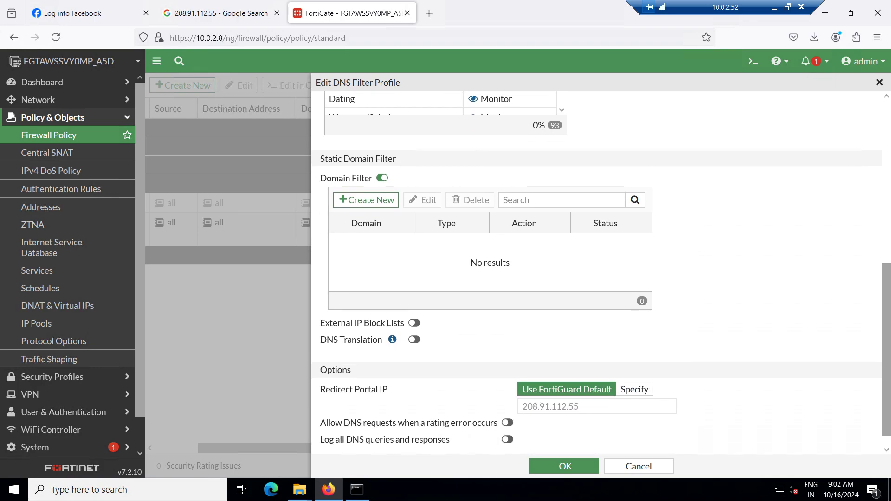
{"action": "scroll", "coordinate": [602, 275], "scroll_direction": "up", "scroll_amount": 1}
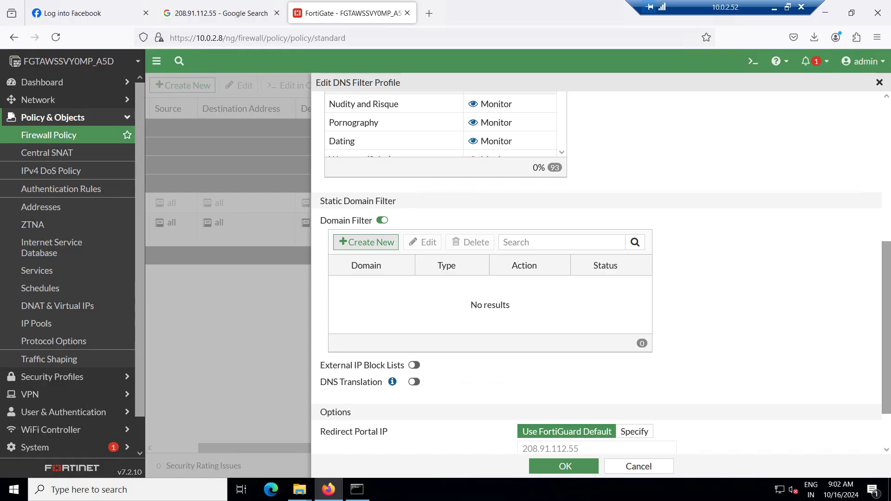
{"action": "left_click", "coordinate": [365, 241]}
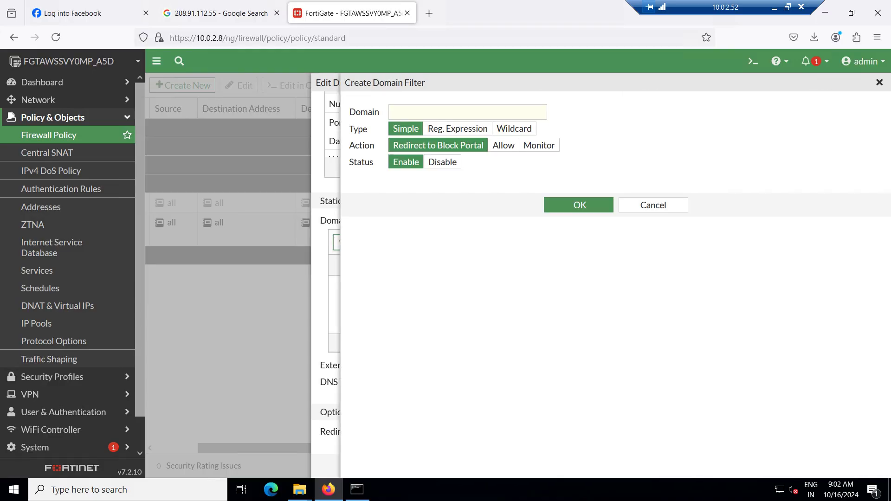
Add a Wildcard static domain filter entry for *skype.com with action Allow
{"action": "left_click", "coordinate": [514, 129]}
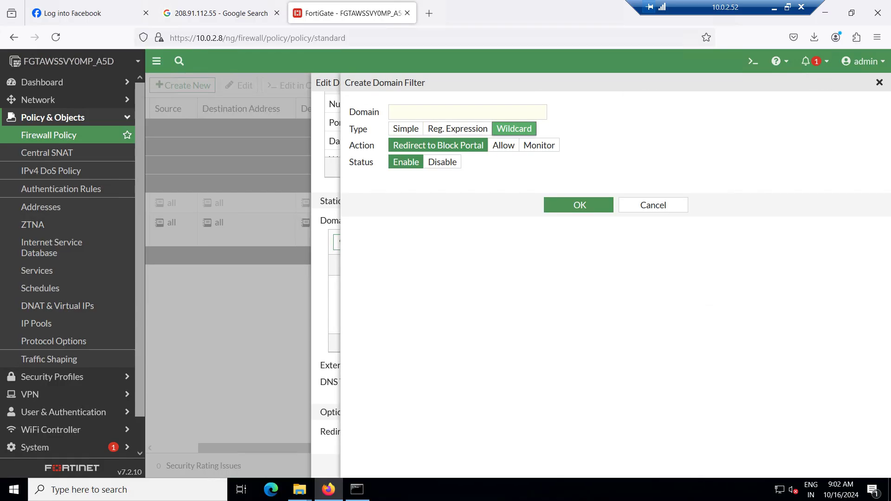
{"action": "left_click", "coordinate": [467, 112]}
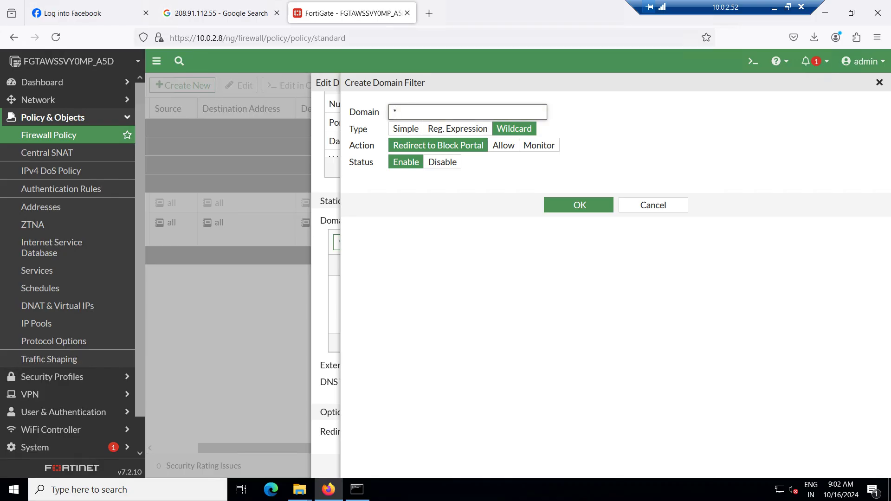
{"action": "type", "text": "*pay"}
{"action": "type", "text": "tm"}
{"action": "type", "text": ".com"}
{"action": "key", "text": "BackSpace"}
{"action": "key", "text": "BackSpace"}
{"action": "key", "text": "BackSpace"}
{"action": "key", "text": "BackSpace"}
{"action": "key", "text": "BackSpace"}
{"action": "key", "text": "BackSpace"}
{"action": "key", "text": "BackSpace"}
{"action": "key", "text": "BackSpace"}
{"action": "key", "text": "BackSpace"}
{"action": "type", "text": "skype.com"}
{"action": "key", "text": "shift+Left"}
{"action": "key", "text": "shift+Left"}
{"action": "key", "text": "shift+Left"}
{"action": "key", "text": "shift+Left"}
{"action": "key", "text": "shift+Left"}
{"action": "key", "text": "shift+Left"}
{"action": "key", "text": "shift+Left"}
{"action": "key", "text": "shift+Left"}
{"action": "key", "text": "shift+Left"}
{"action": "key", "text": "shift+Left"}
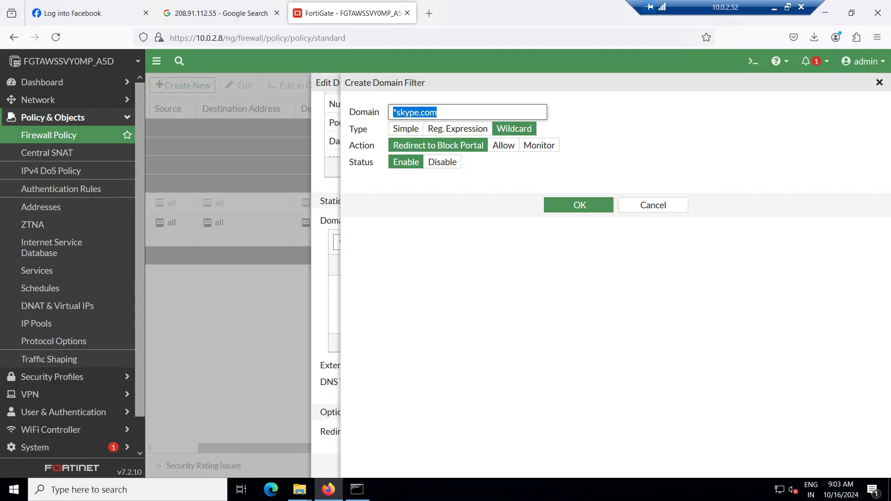
{"action": "left_click", "coordinate": [504, 145]}
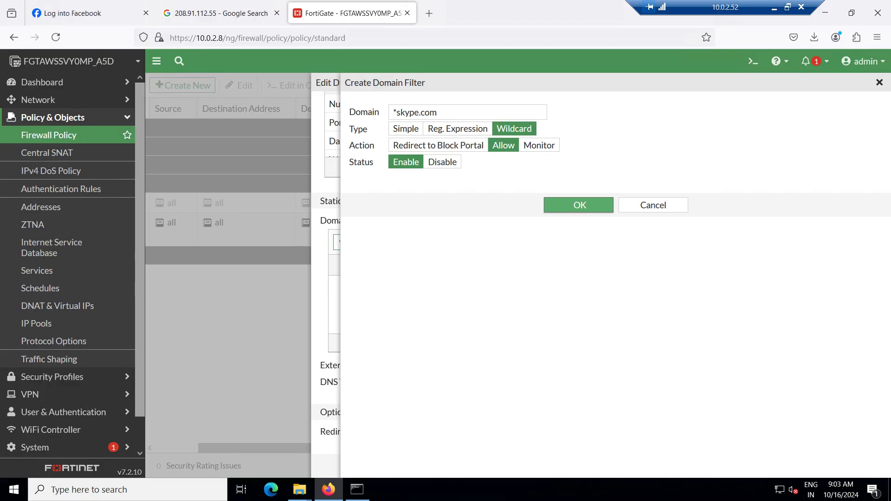
{"action": "key", "text": "Return"}
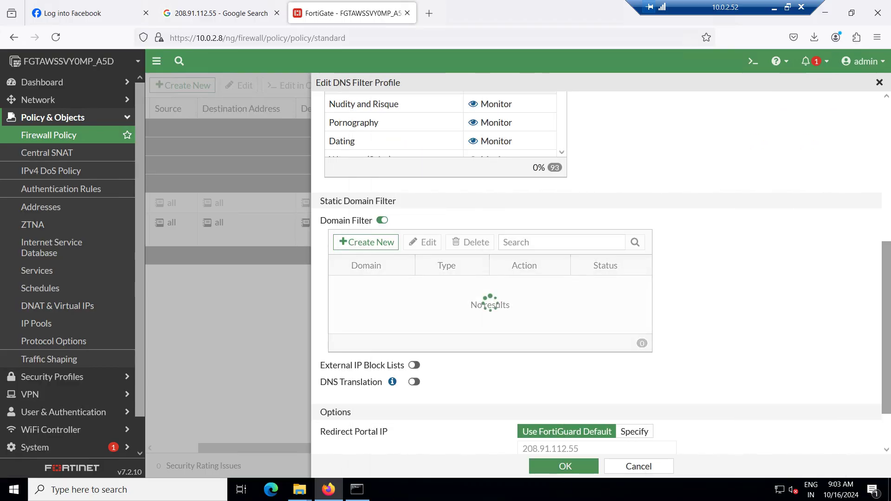
Review the DNS filter profile options, selecting the redirect portal IP address value
{"action": "scroll", "coordinate": [601, 273], "scroll_direction": "down", "scroll_amount": 1}
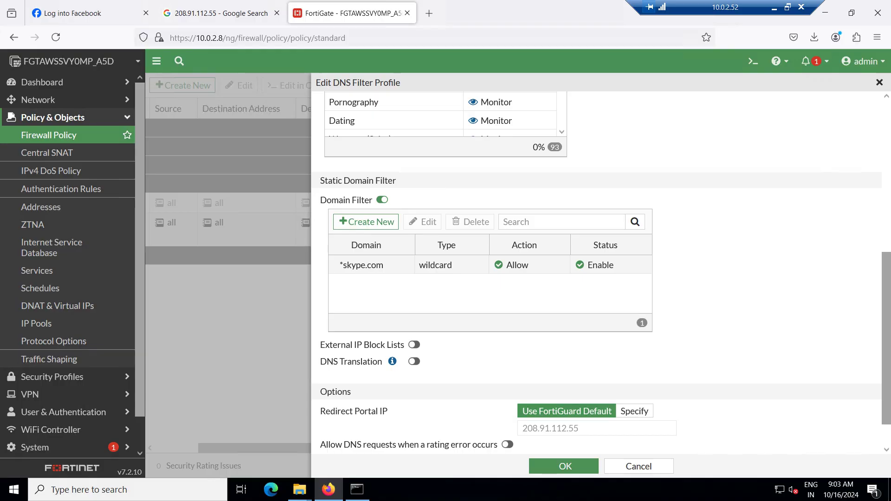
{"action": "left_click_drag", "start_coordinate": [579, 428], "coordinate": [528, 428]}
{"action": "scroll", "coordinate": [528, 428], "scroll_direction": "down", "scroll_amount": 2}
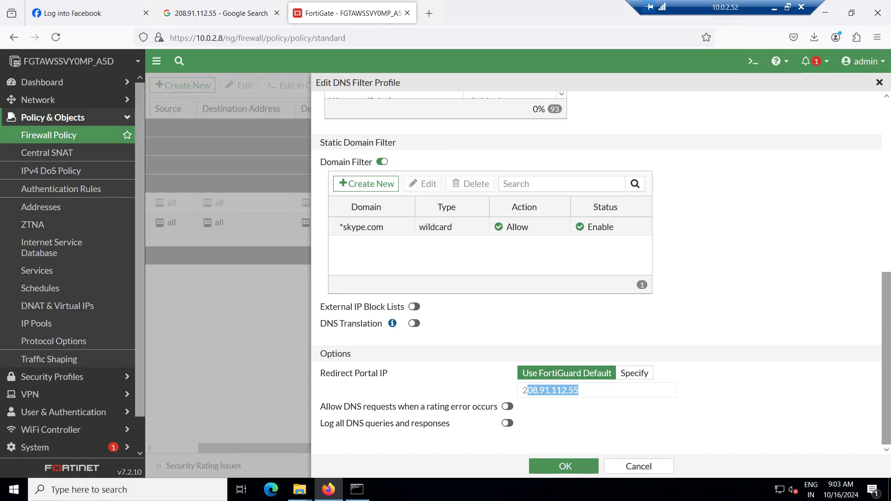
{"action": "scroll", "coordinate": [602, 273], "scroll_direction": "up", "scroll_amount": 5}
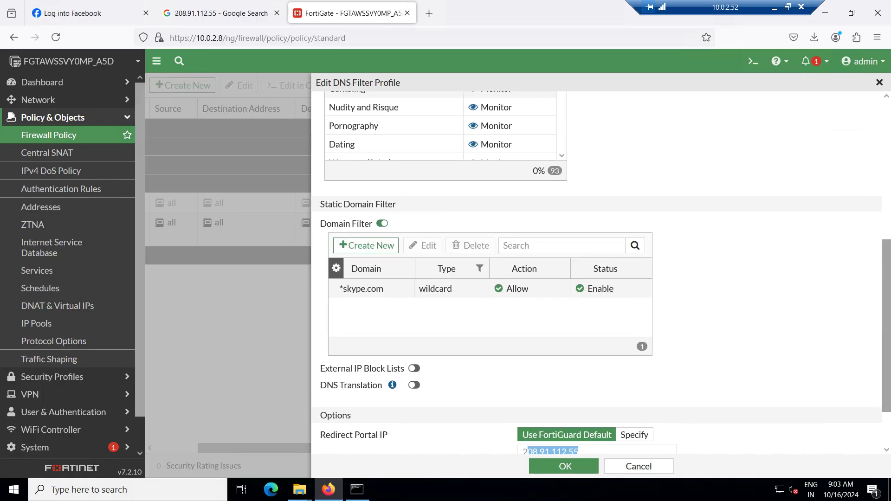
{"action": "scroll", "coordinate": [602, 273], "scroll_direction": "up", "scroll_amount": 6}
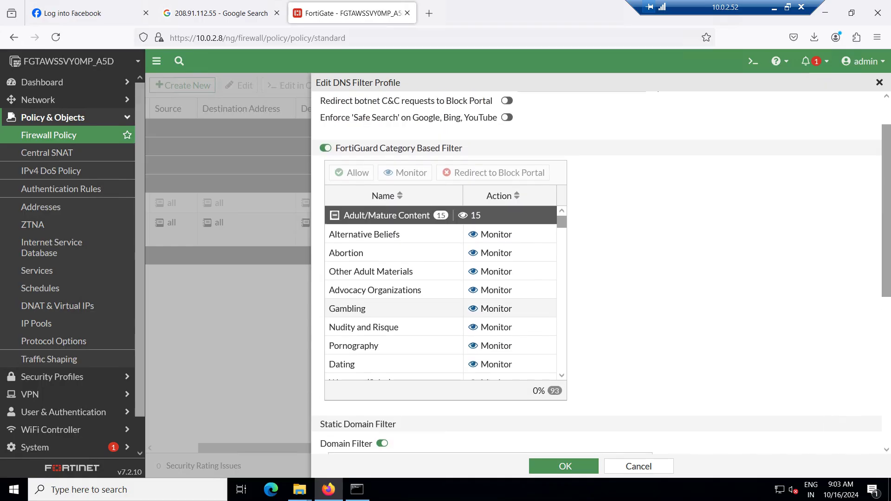
{"action": "scroll", "coordinate": [445, 320], "scroll_direction": "down", "scroll_amount": 10}
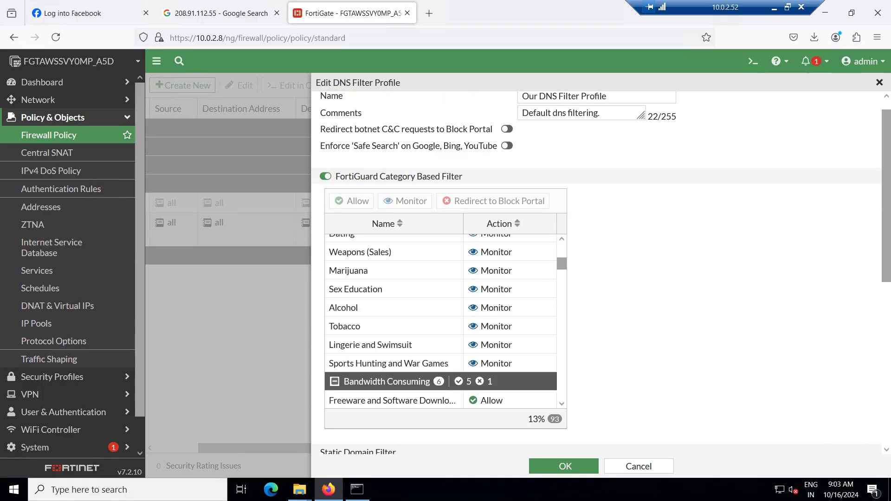
{"action": "scroll", "coordinate": [441, 321], "scroll_direction": "down", "scroll_amount": 1}
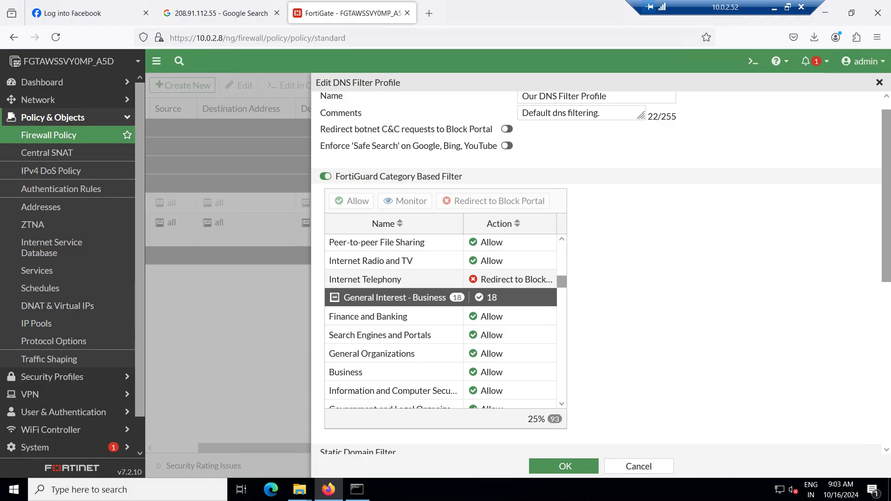
{"action": "scroll", "coordinate": [441, 320], "scroll_direction": "down", "scroll_amount": 10}
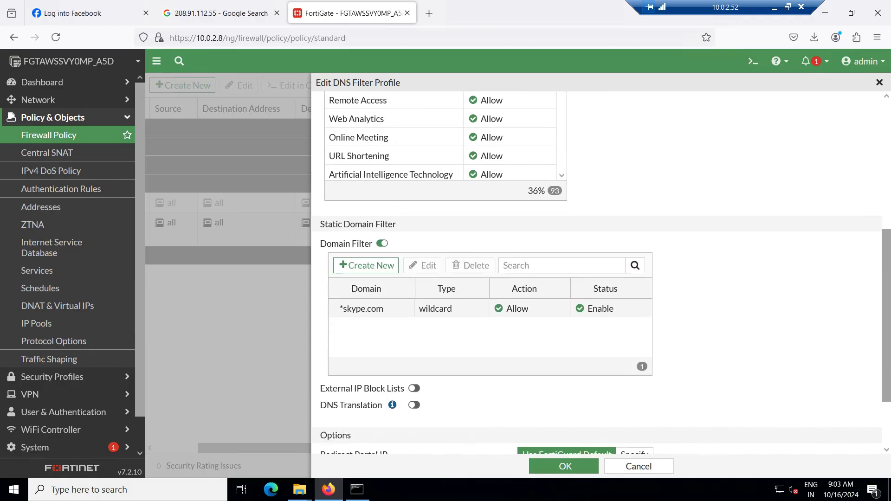
{"action": "left_click_drag", "start_coordinate": [528, 391], "coordinate": [579, 390]}
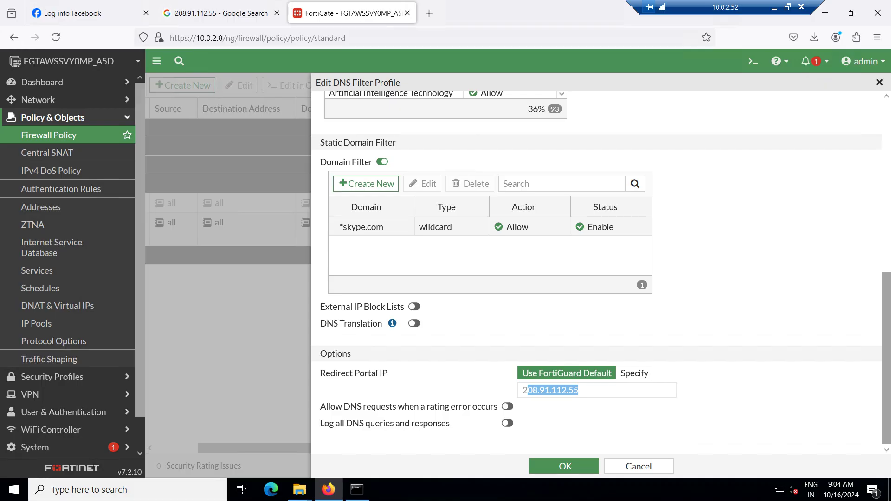
{"action": "scroll", "coordinate": [596, 270], "scroll_direction": "up", "scroll_amount": 4}
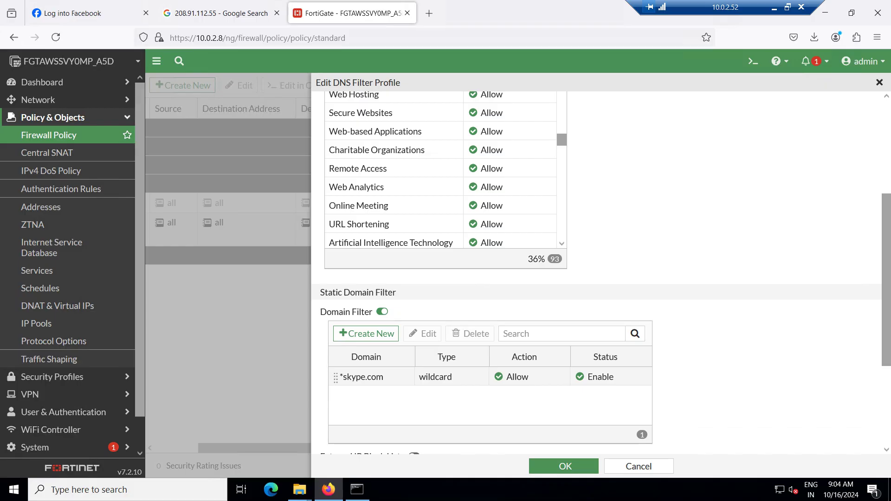
{"action": "scroll", "coordinate": [597, 269], "scroll_direction": "down", "scroll_amount": 4}
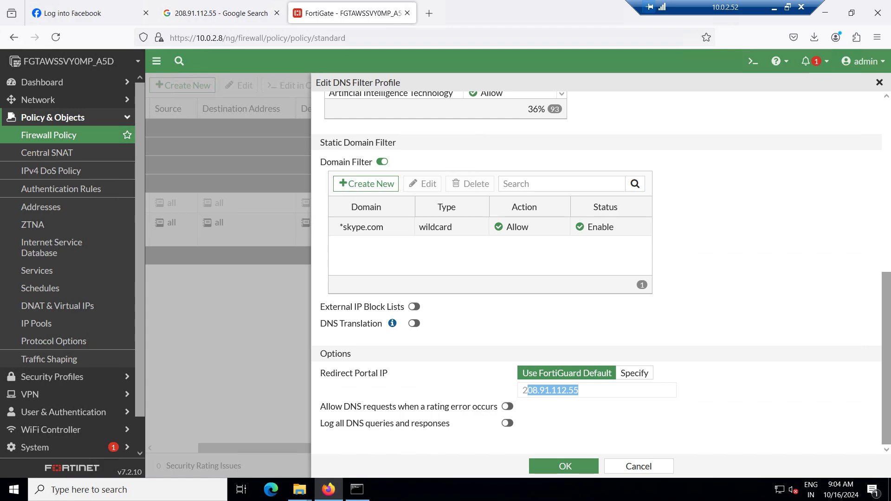
{"action": "scroll", "coordinate": [464, 304], "scroll_direction": "up", "scroll_amount": 10}
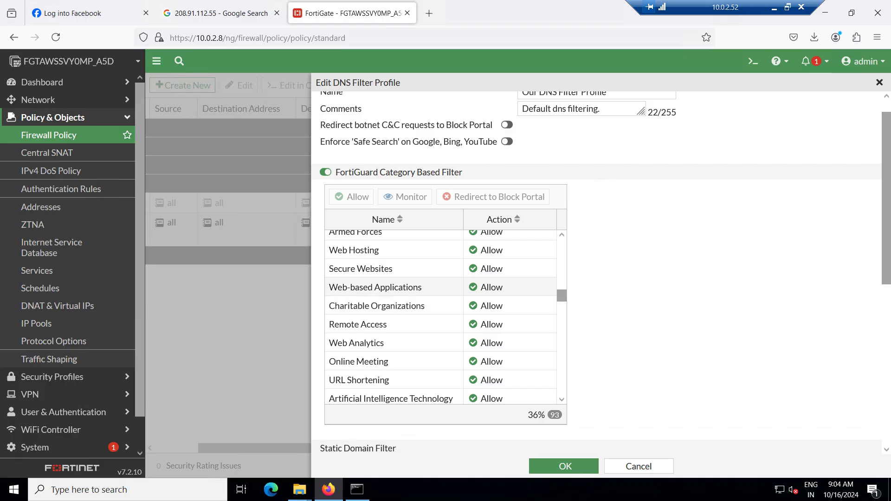
Select the Web-based Applications category and look through the remaining profile settings
{"action": "left_click", "coordinate": [394, 287]}
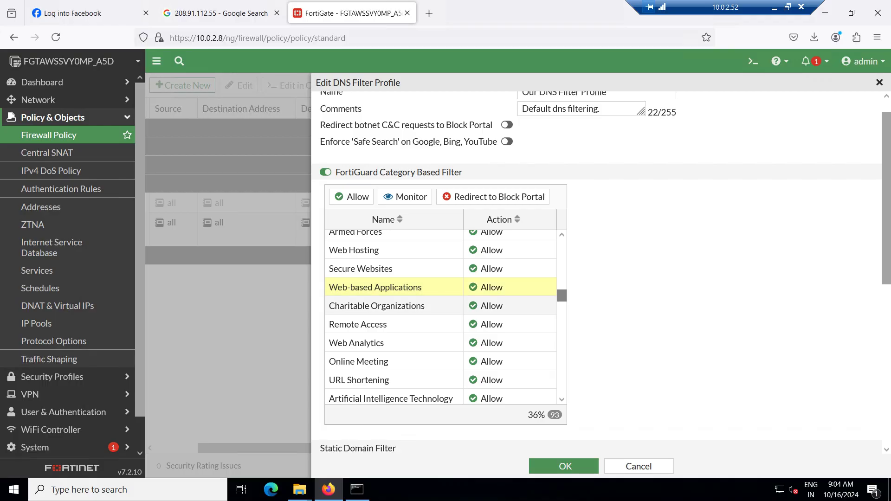
{"action": "scroll", "coordinate": [562, 295], "scroll_direction": "down", "scroll_amount": 10}
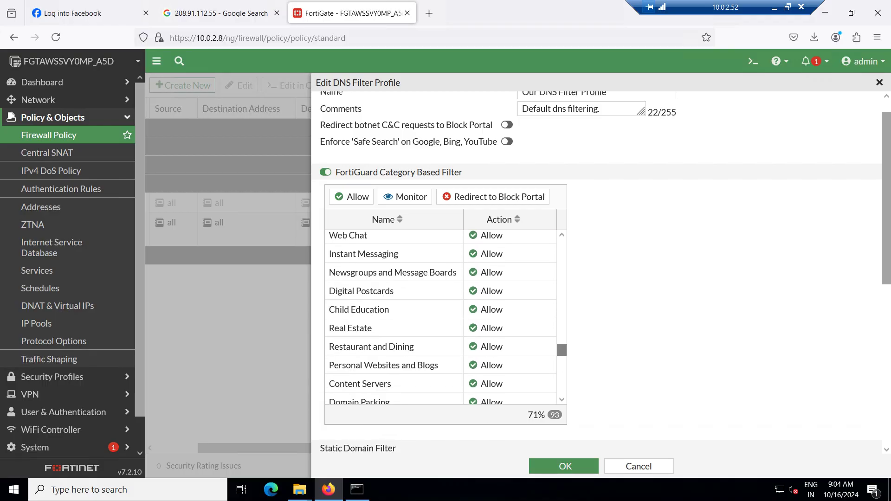
{"action": "scroll", "coordinate": [561, 352], "scroll_direction": "down", "scroll_amount": 1}
{"action": "scroll", "coordinate": [561, 354], "scroll_direction": "down", "scroll_amount": 8}
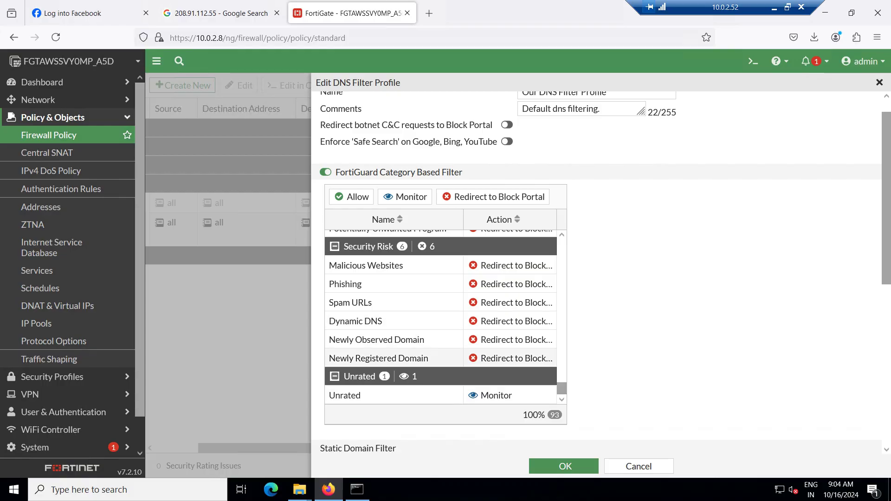
{"action": "scroll", "coordinate": [441, 315], "scroll_direction": "up", "scroll_amount": 4}
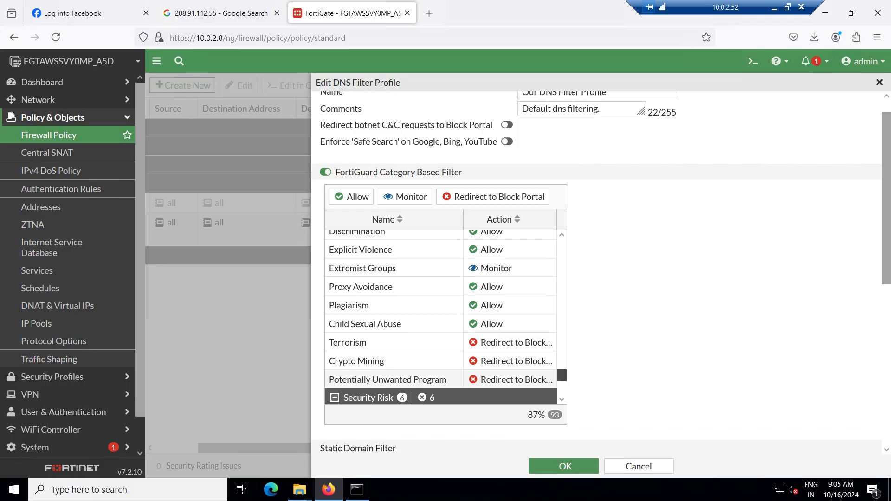
{"action": "scroll", "coordinate": [562, 375], "scroll_direction": "down", "scroll_amount": 3}
{"action": "scroll", "coordinate": [441, 317], "scroll_direction": "down", "scroll_amount": 4}
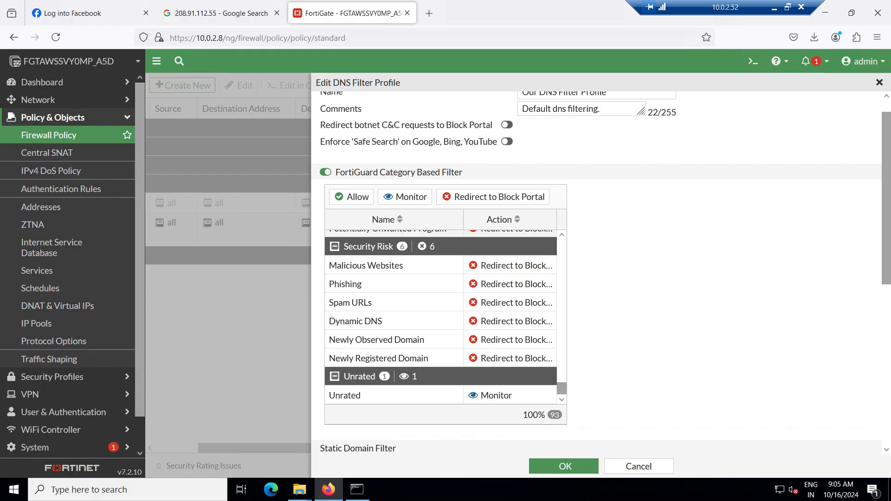
{"action": "scroll", "coordinate": [596, 273], "scroll_direction": "down", "scroll_amount": 6}
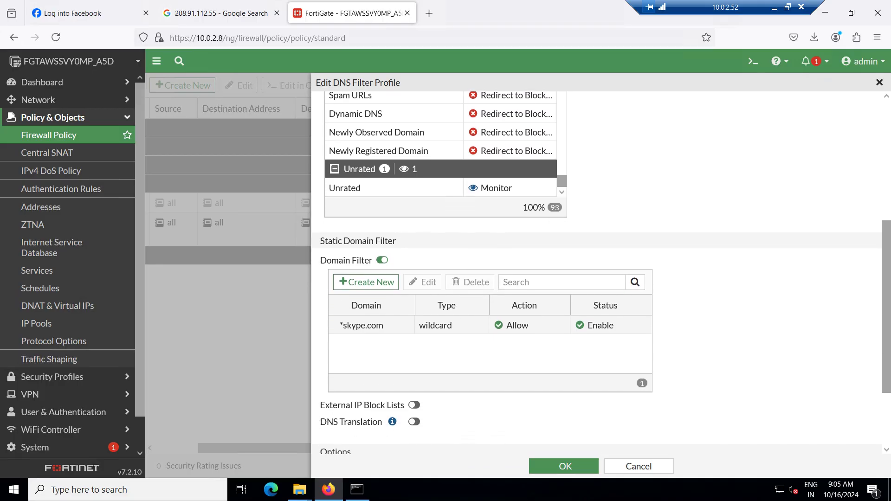
{"action": "scroll", "coordinate": [596, 273], "scroll_direction": "down", "scroll_amount": 1}
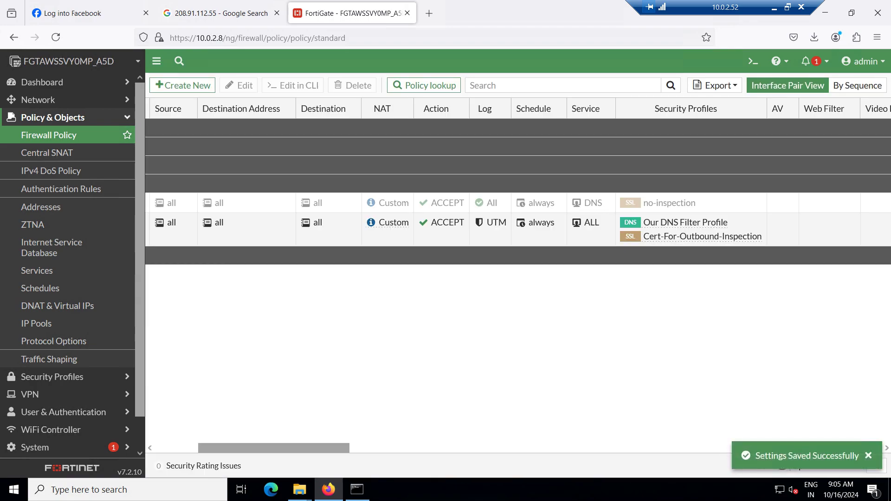
Rerun nslookup skype.com, compare against the earlier 208.91.112.55 result, then minimize Command Prompt
{"action": "left_click", "coordinate": [357, 489]}
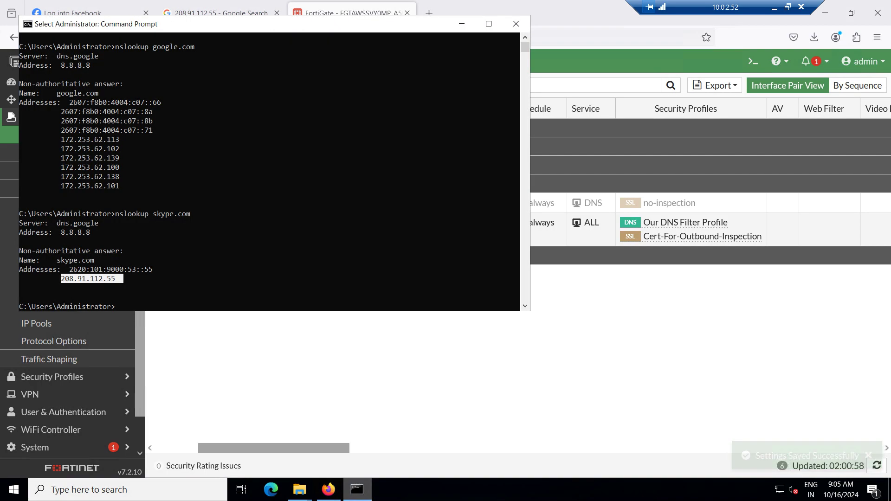
{"action": "left_click", "coordinate": [205, 260]}
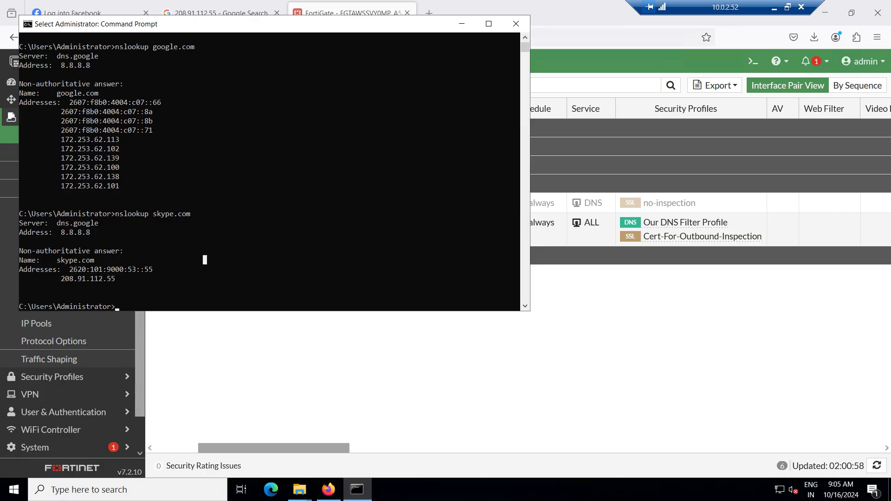
{"action": "key", "text": "Escape"}
{"action": "key", "text": "Up"}
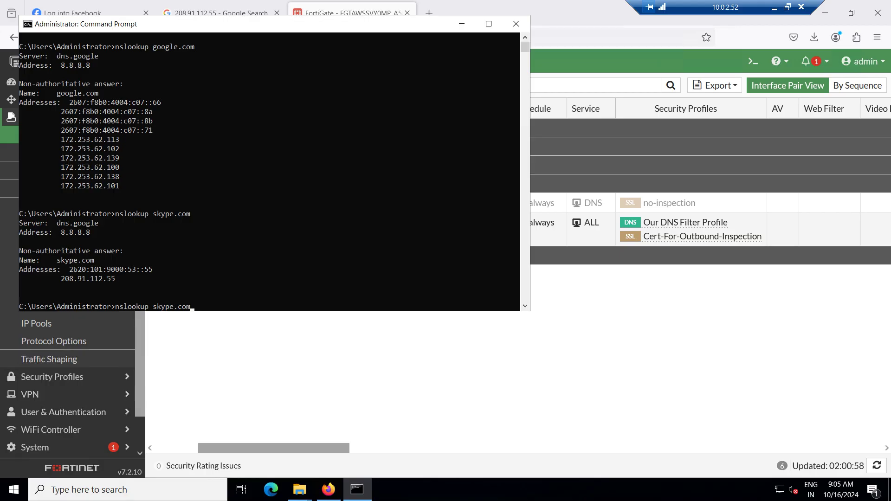
{"action": "key", "text": "Return"}
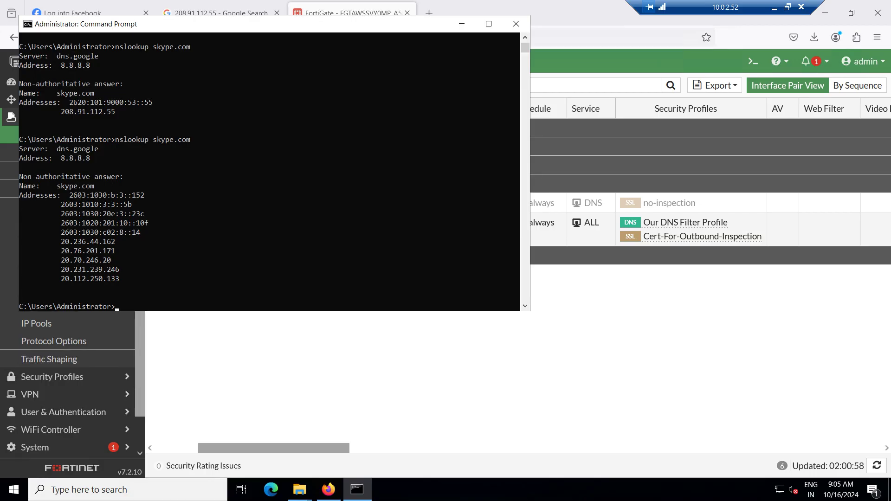
{"action": "left_click_drag", "start_coordinate": [57, 111], "coordinate": [128, 111]}
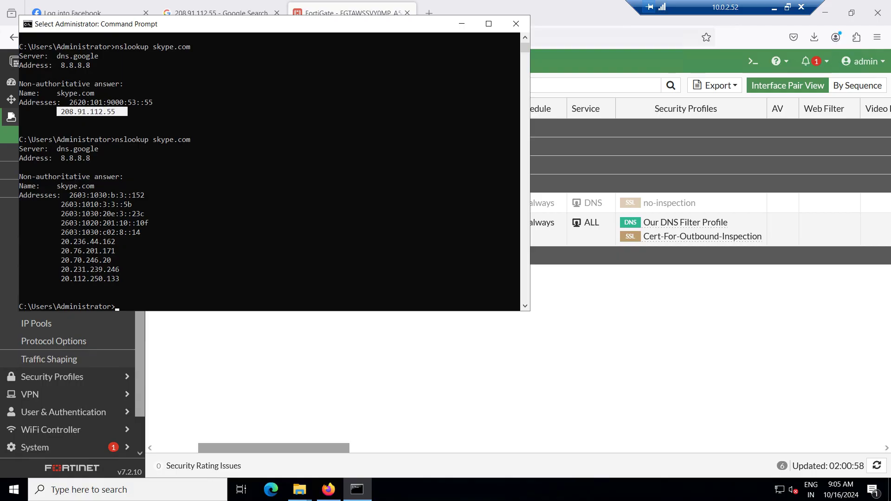
{"action": "left_click", "coordinate": [138, 279]}
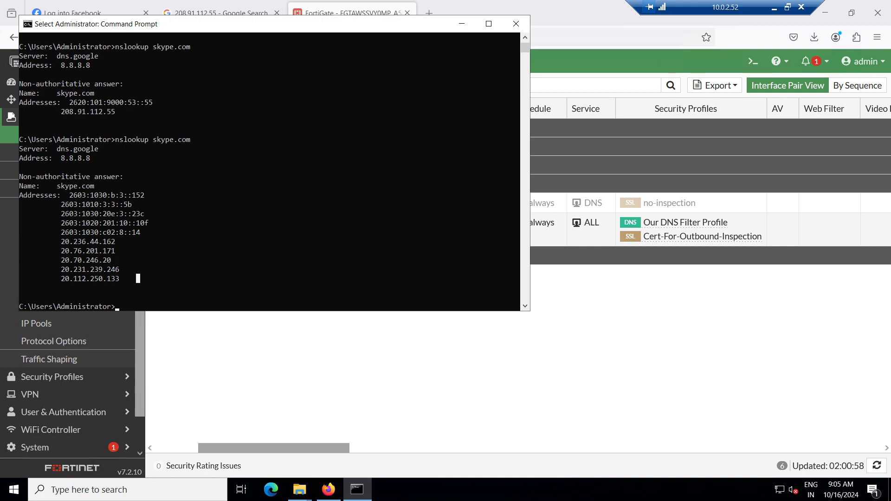
{"action": "left_click", "coordinate": [462, 24]}
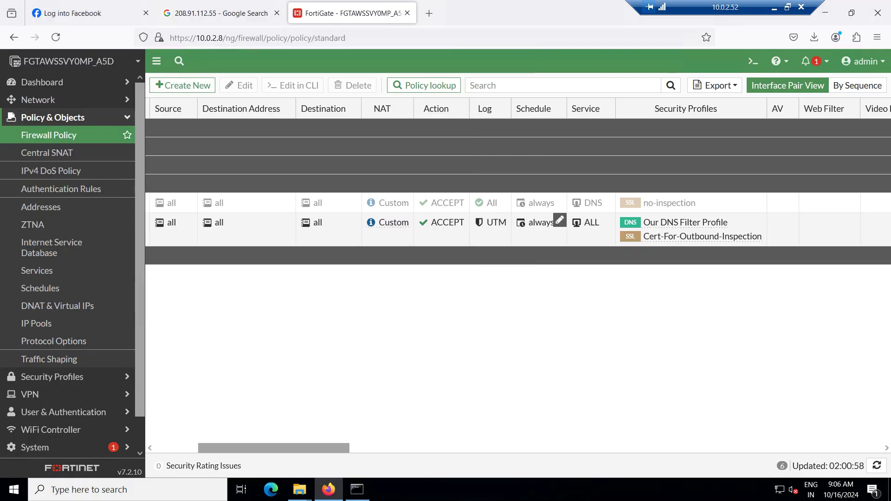
Edit Our DNS Filter Profile again from the outbound policy's Security Profiles column
{"action": "mouse_move", "coordinate": [687, 224]}
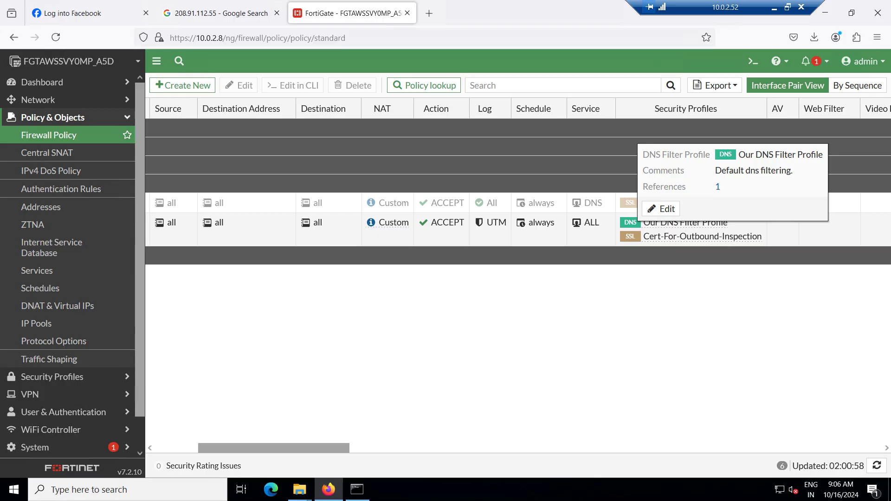
{"action": "left_click", "coordinate": [661, 209]}
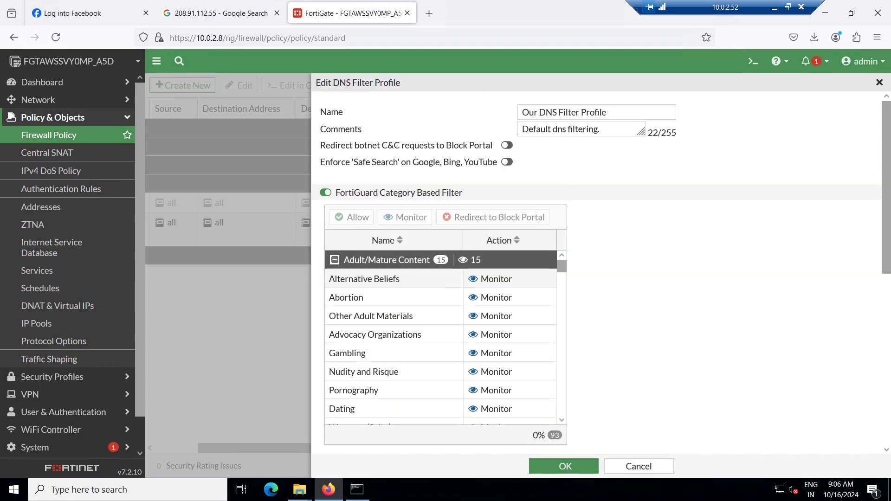
Load skype.com in a new Firefox tab, then return to the FortiGate DNS filter profile tab
{"action": "left_click", "coordinate": [429, 14]}
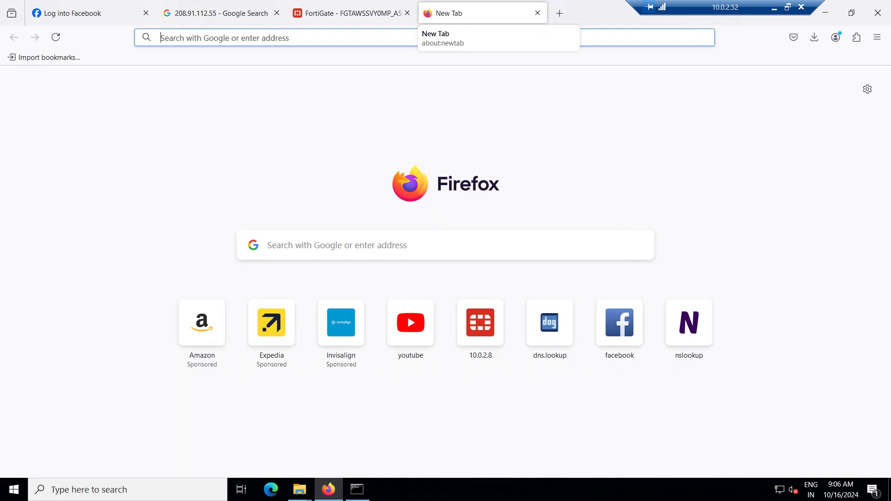
{"action": "type", "text": "skype.cpome"}
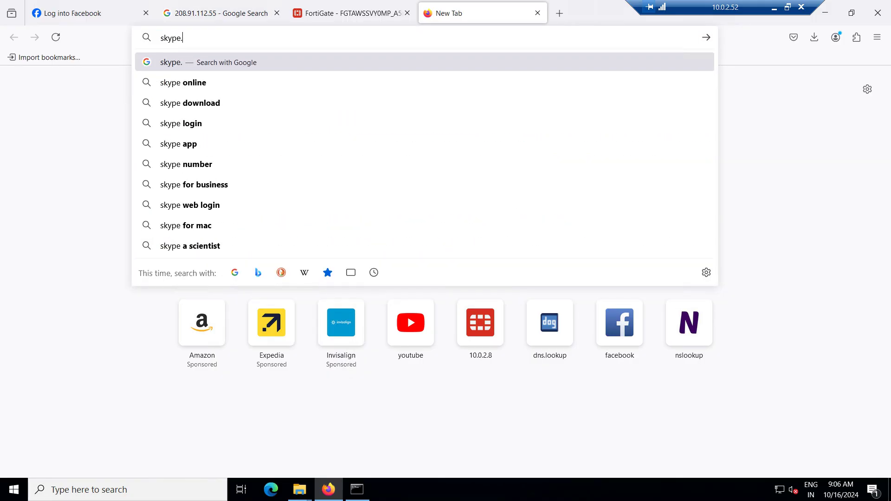
{"action": "key", "text": "BackSpace"}
{"action": "key", "text": "BackSpace"}
{"action": "key", "text": "BackSpace"}
{"action": "key", "text": "BackSpace"}
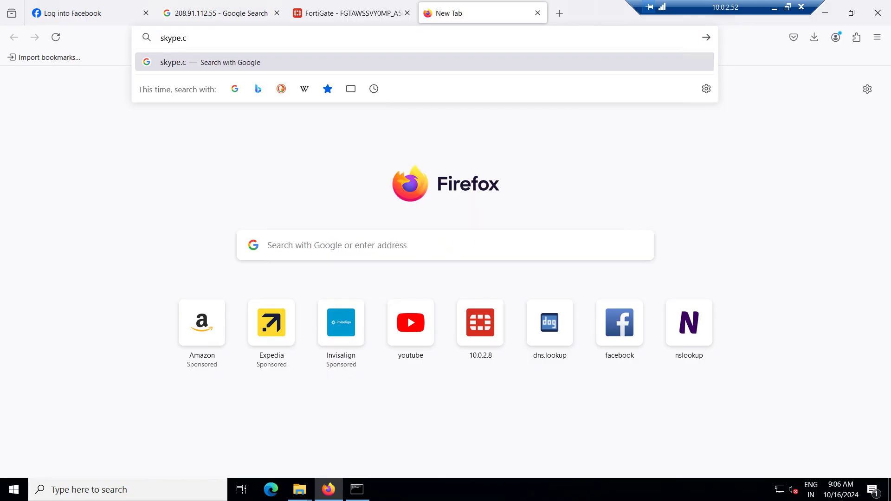
{"action": "type", "text": "om/en/"}
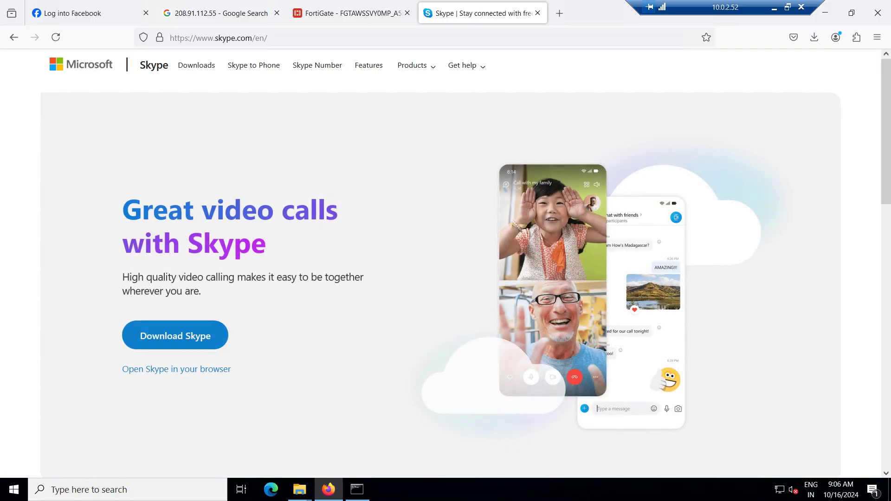
{"action": "key", "text": "ctrl+shift+Tab"}
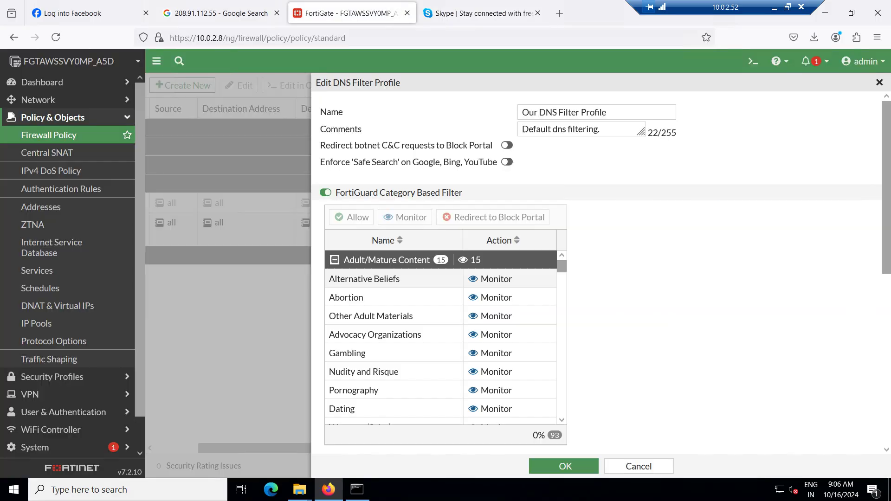
Set the *skype.com wildcard entry's action back to Allow, then delete it from the static domain filter
{"action": "scroll", "coordinate": [441, 334], "scroll_direction": "down", "scroll_amount": 10}
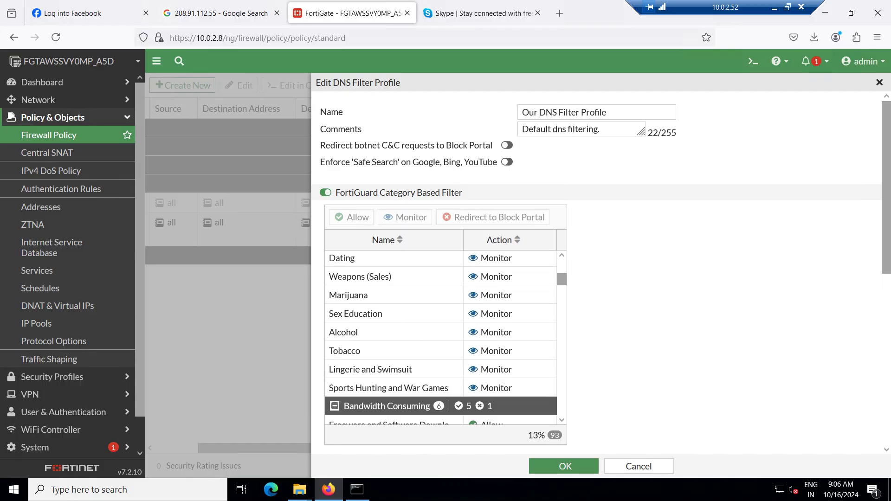
{"action": "scroll", "coordinate": [511, 278], "scroll_direction": "down", "scroll_amount": 4}
{"action": "scroll", "coordinate": [527, 325], "scroll_direction": "down", "scroll_amount": 1}
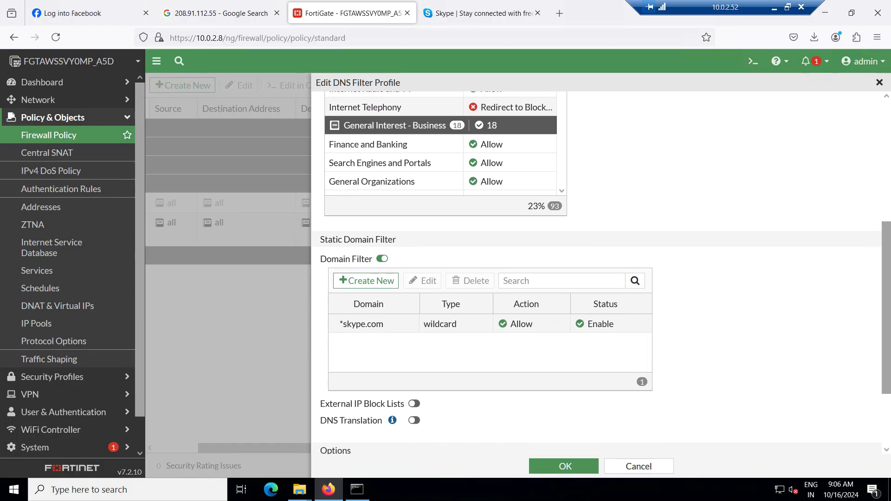
{"action": "left_click", "coordinate": [526, 323]}
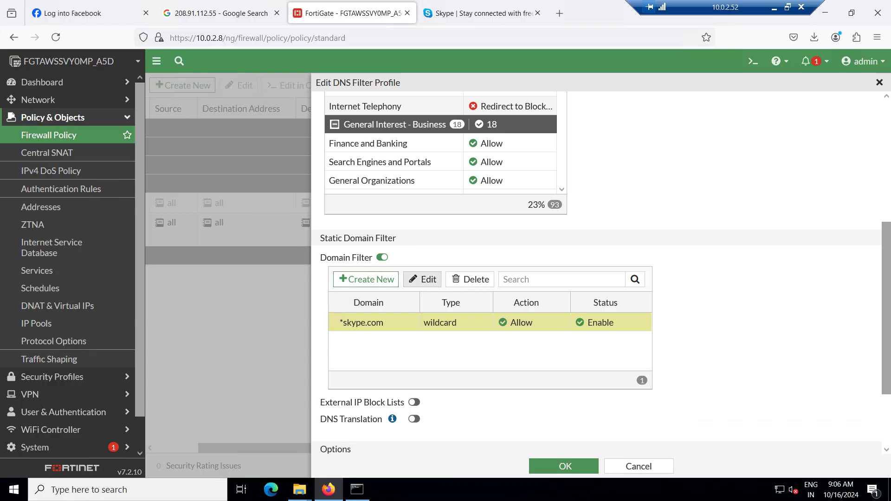
{"action": "left_click", "coordinate": [422, 279]}
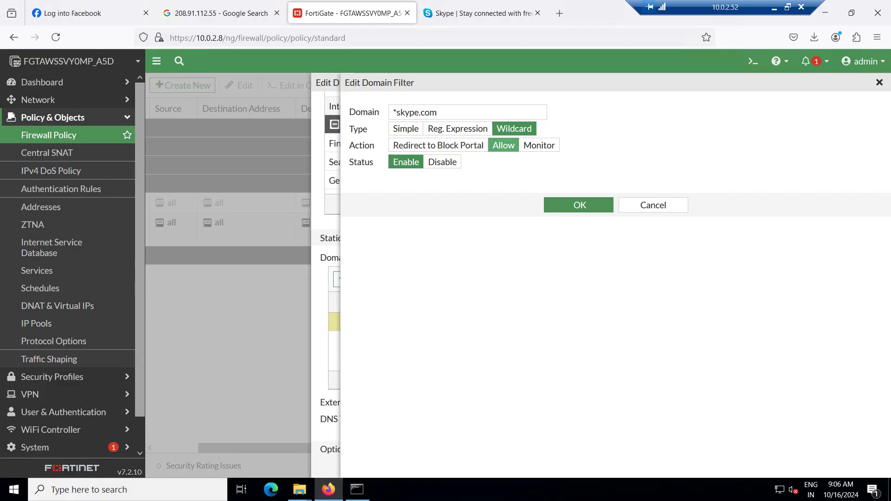
{"action": "left_click", "coordinate": [539, 145]}
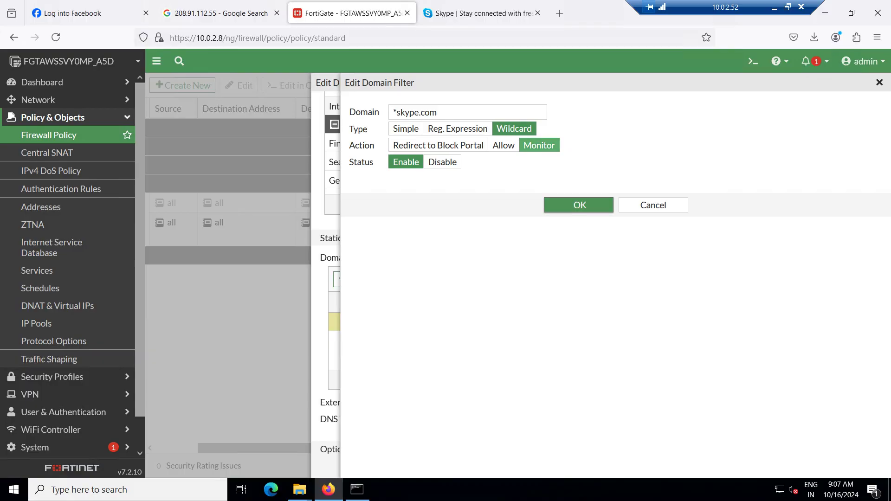
{"action": "left_click", "coordinate": [504, 145]}
{"action": "left_click", "coordinate": [579, 205]}
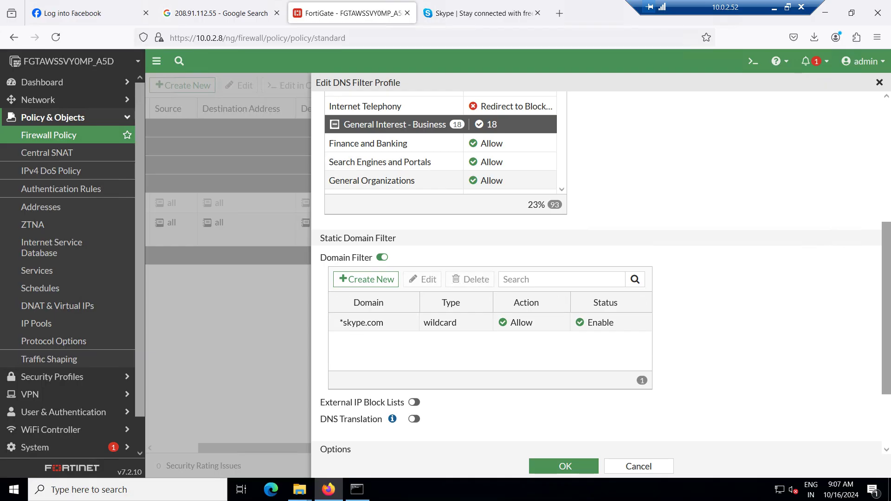
{"action": "left_click", "coordinate": [362, 322]}
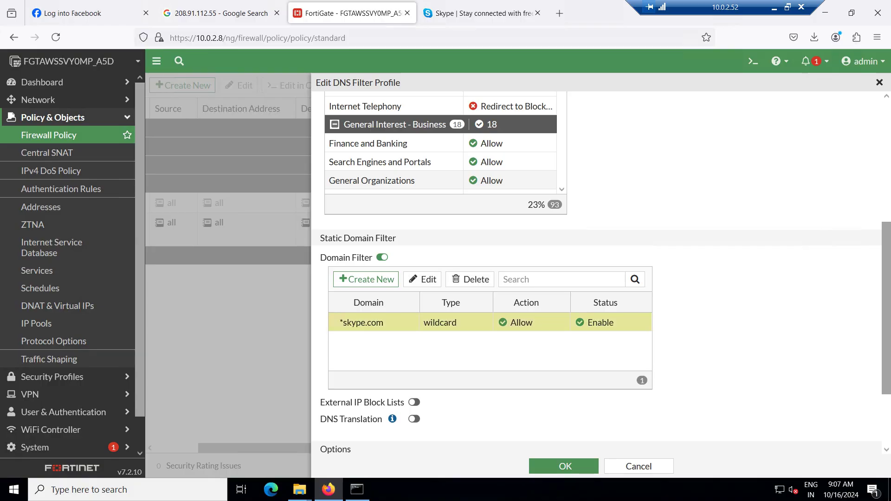
{"action": "left_click", "coordinate": [470, 279]}
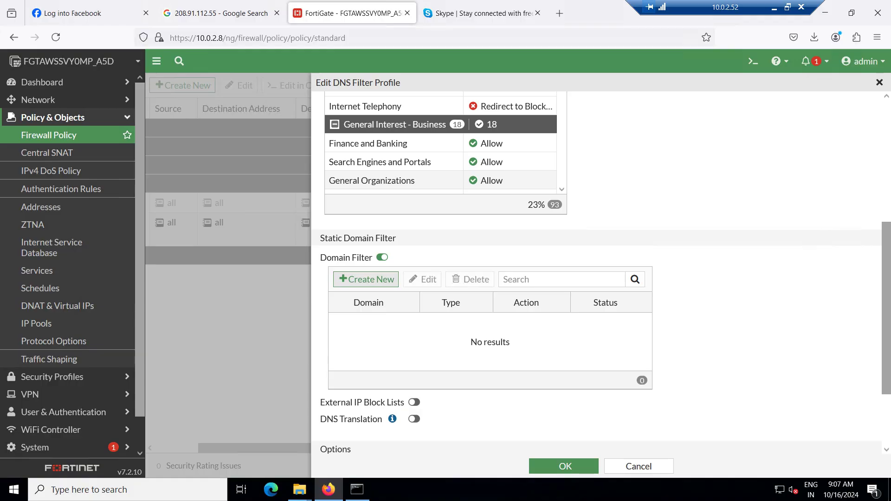
Create a *paytm.com Wildcard domain entry set to Redirect to Block Portal and enabled
{"action": "left_click", "coordinate": [366, 279]}
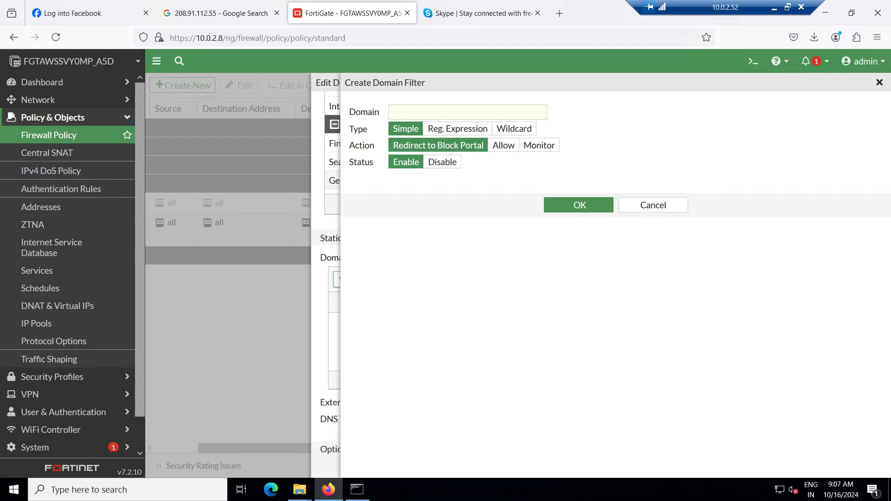
{"action": "left_click", "coordinate": [446, 112]}
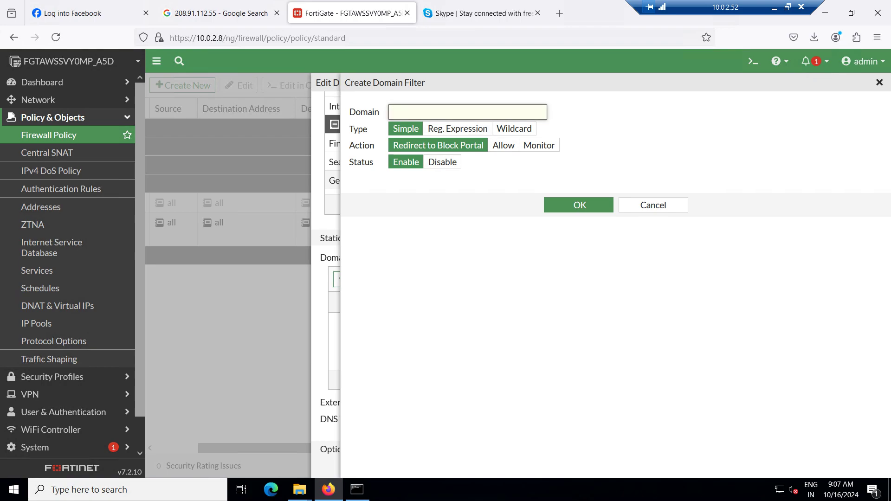
{"action": "type", "text": ".payt"}
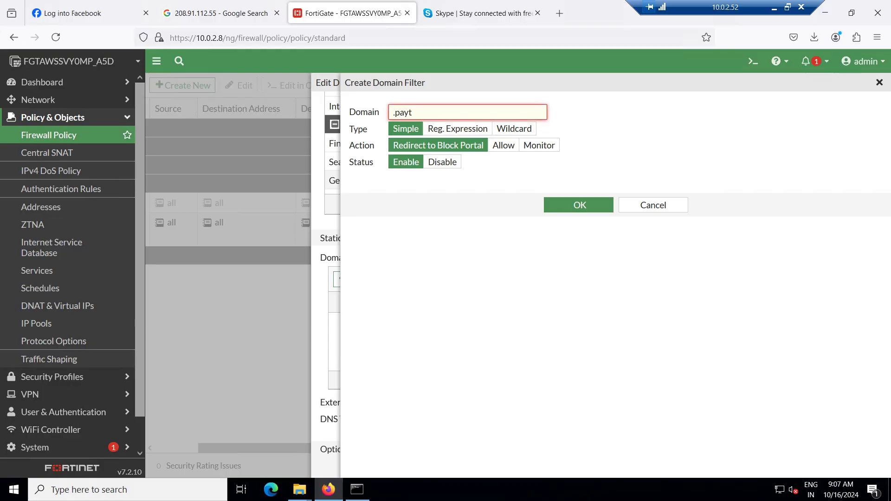
{"action": "key", "text": "BackSpace"}
{"action": "key", "text": "BackSpace"}
{"action": "key", "text": "BackSpace"}
{"action": "key", "text": "BackSpace"}
{"action": "key", "text": "BackSpace"}
{"action": "type", "text": "*paytm.com"}
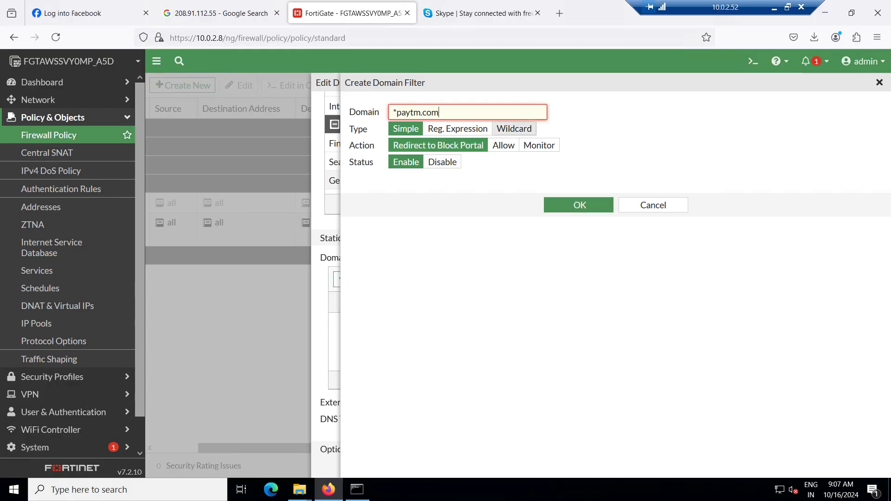
{"action": "left_click", "coordinate": [515, 129]}
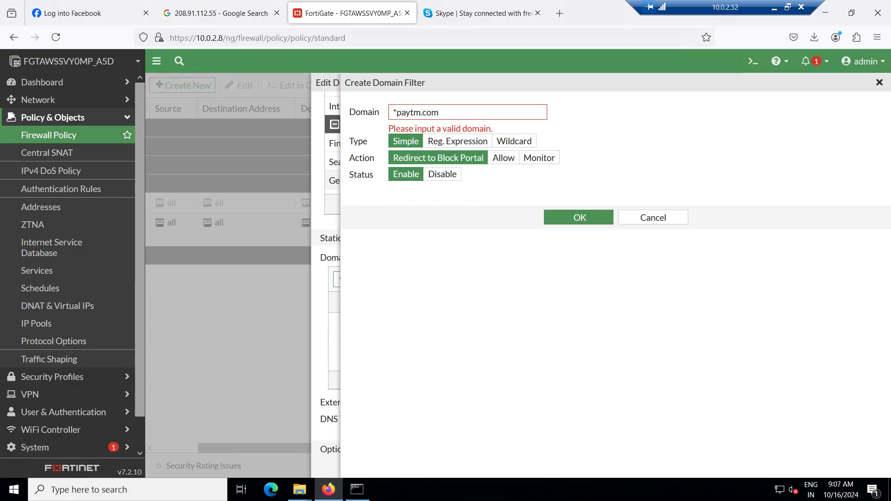
{"action": "left_click", "coordinate": [514, 140]}
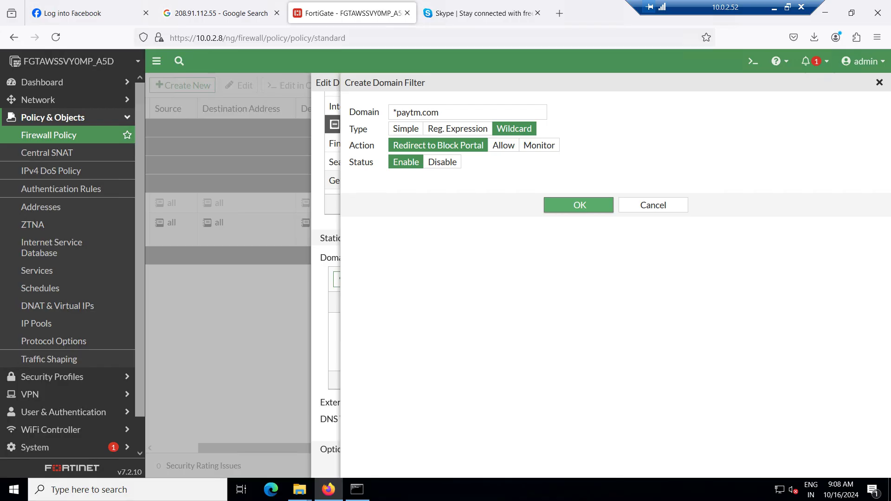
{"action": "key", "text": "Return"}
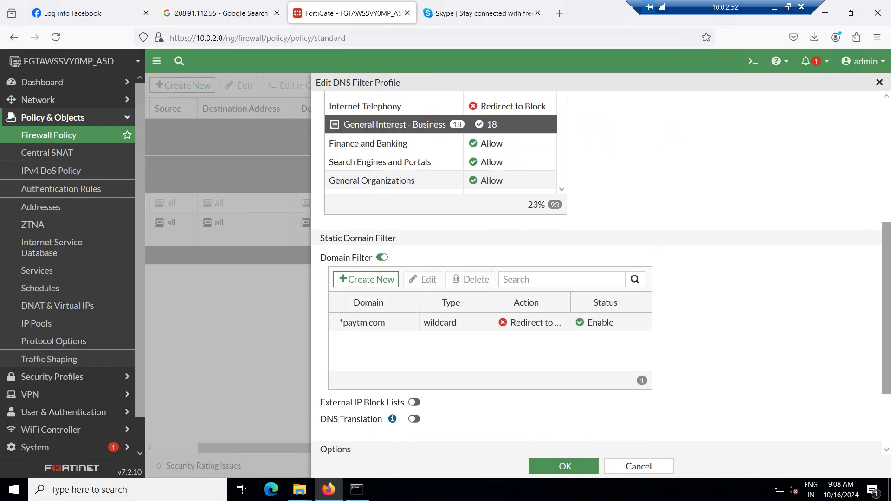
Select the Finance and Banking category and save Our DNS Filter Profile with OK
{"action": "scroll", "coordinate": [597, 274], "scroll_direction": "up", "scroll_amount": 2}
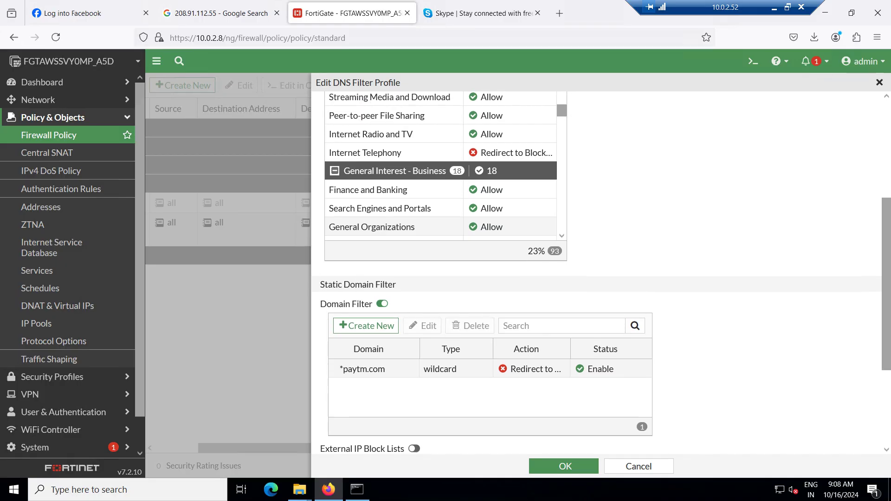
{"action": "left_click", "coordinate": [369, 190]}
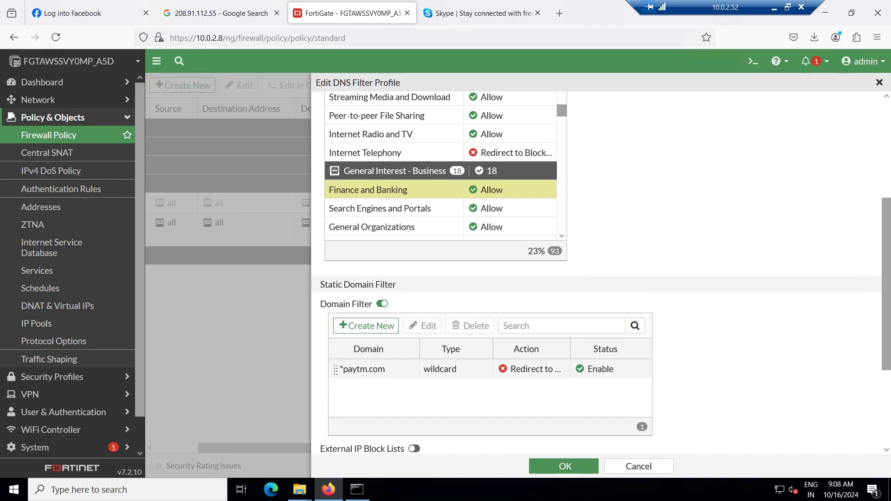
{"action": "scroll", "coordinate": [597, 269], "scroll_direction": "down", "scroll_amount": 3}
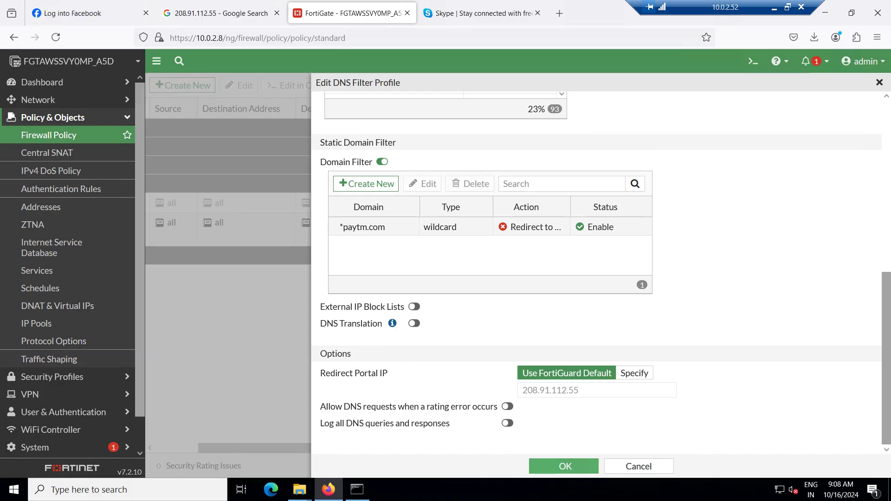
{"action": "left_click", "coordinate": [565, 466]}
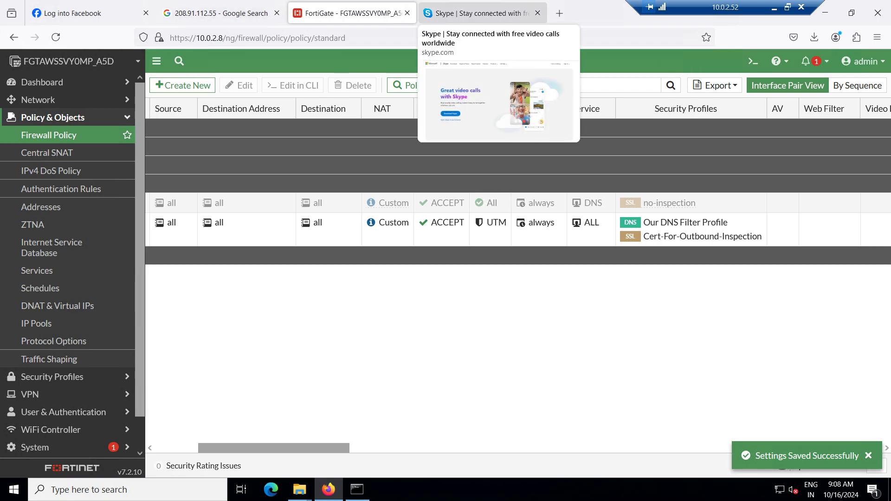
{"action": "key", "text": "alt+Tab"}
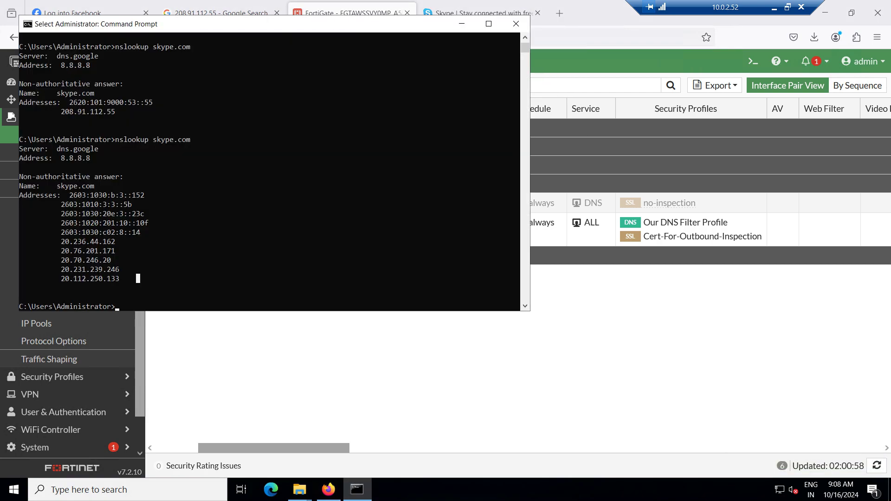
Run nslookup paytm.com and confirm it returns the block-portal address 208.91.112.55
{"action": "type", "text": "nslookup pay"}
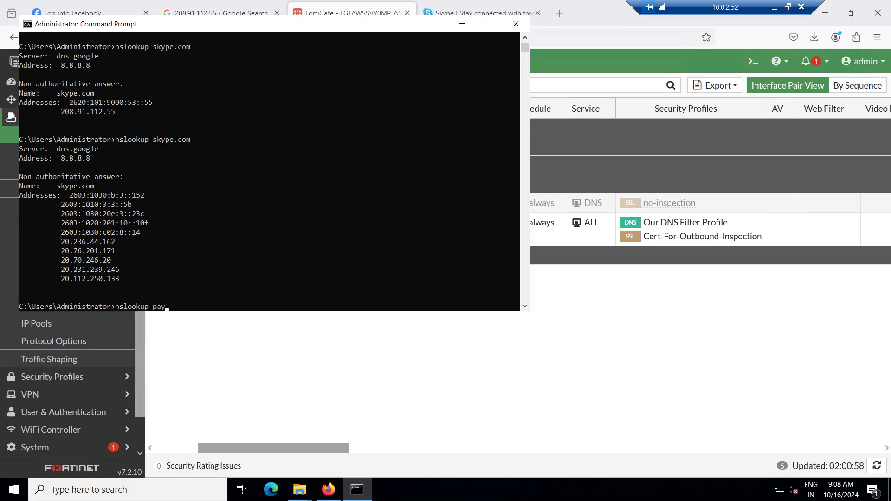
{"action": "type", "text": "tm.com"}
{"action": "key", "text": "Return"}
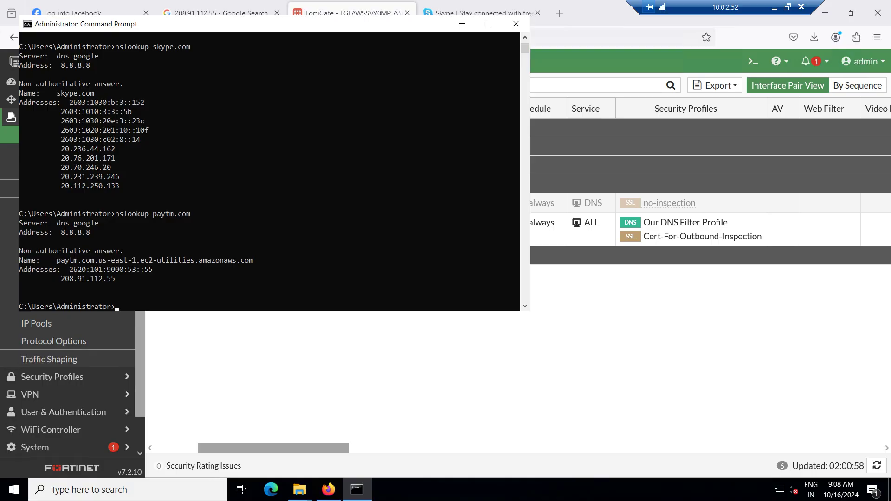
{"action": "left_click_drag", "start_coordinate": [118, 279], "coordinate": [65, 279]}
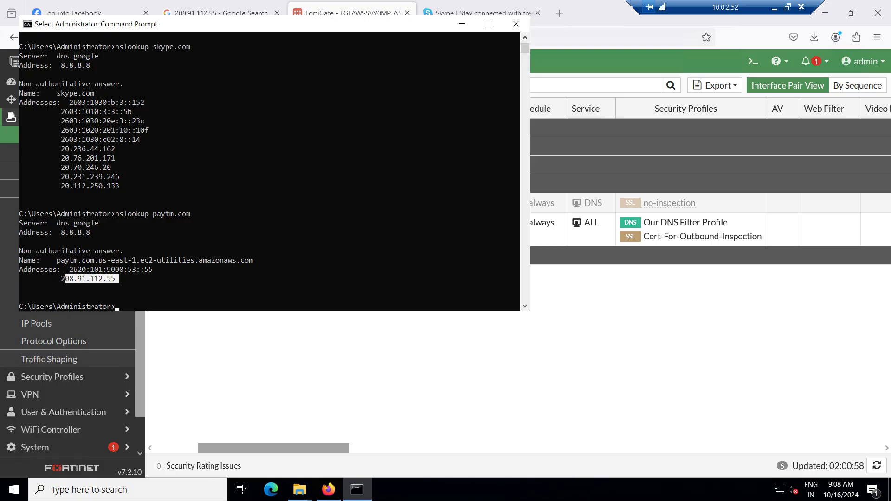
{"action": "left_click", "coordinate": [366, 10]}
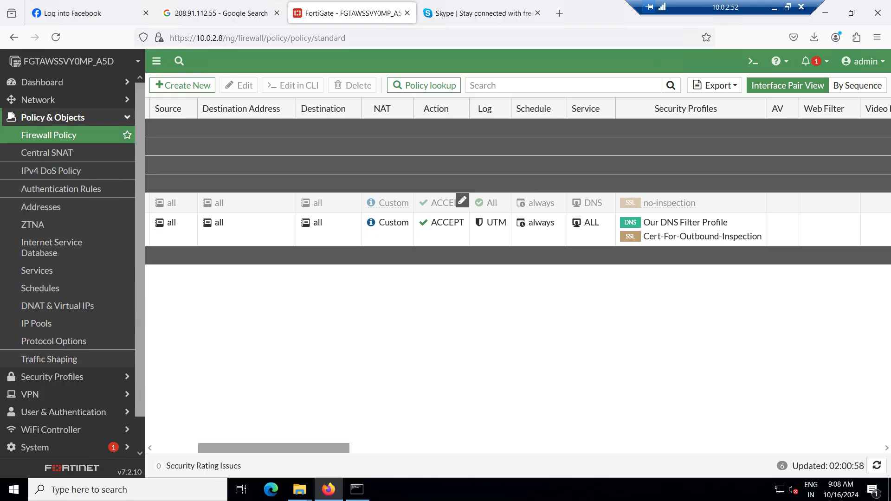
Add Our DNS Filter Profile to the second policy's security profiles and open it for editing
{"action": "left_click", "coordinate": [760, 220]}
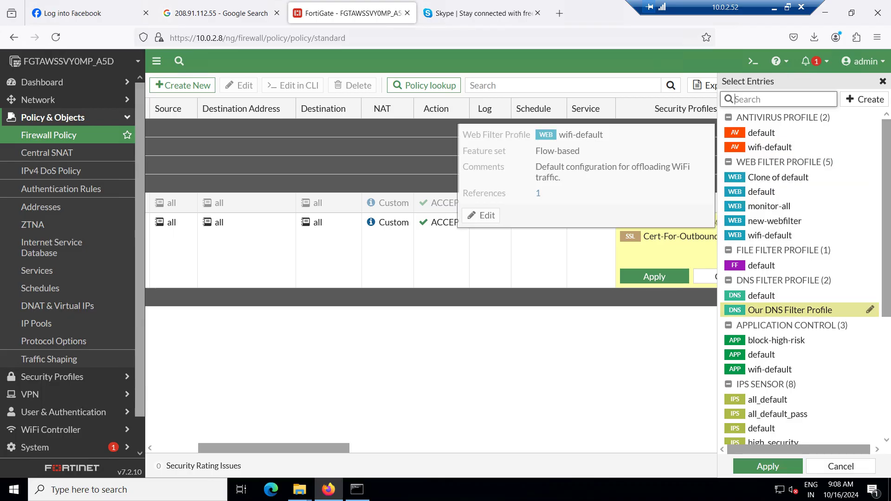
{"action": "left_click", "coordinate": [817, 310]}
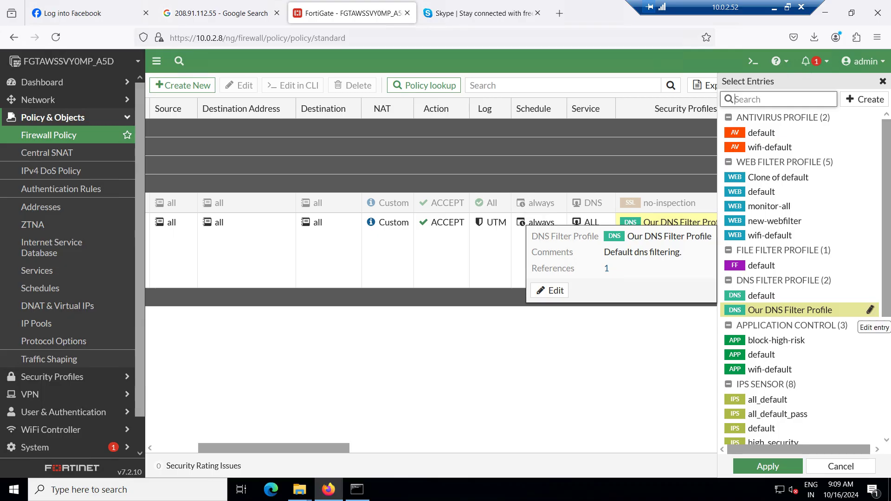
{"action": "left_click", "coordinate": [870, 310]}
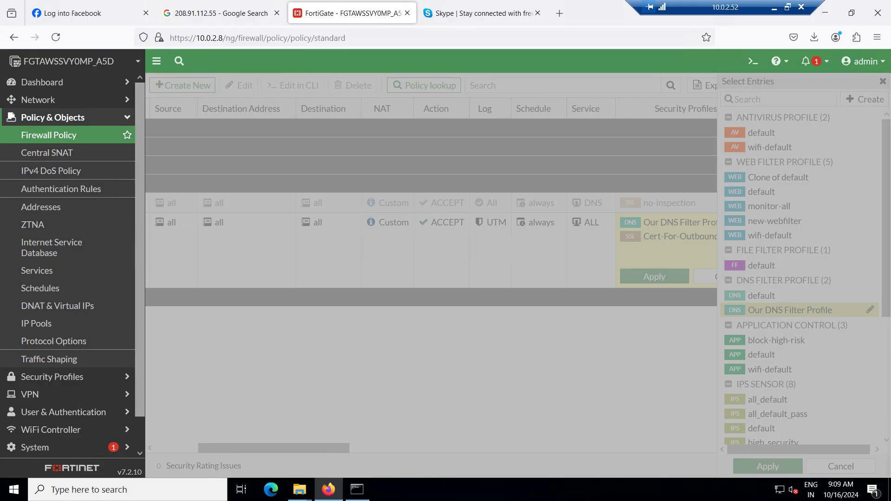
{"action": "left_click", "coordinate": [870, 310]}
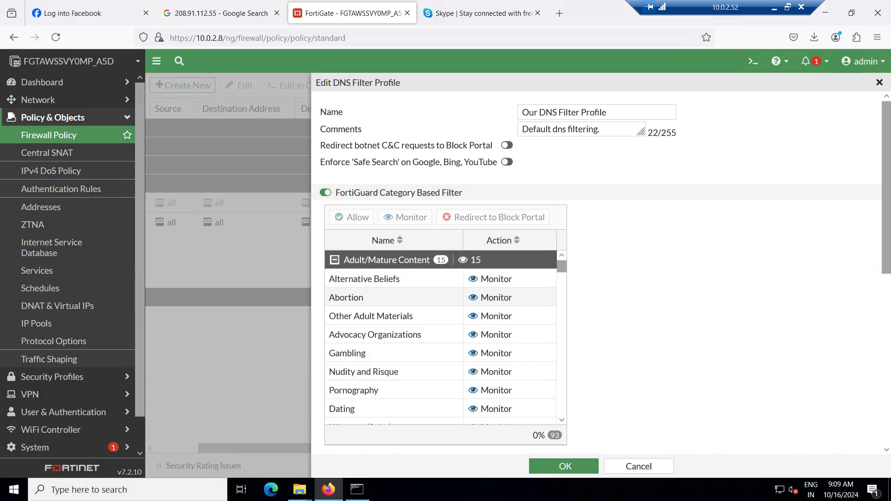
Toggle the Domain Filter off and back on, then open the *paytm.com wildcard entry in Edit Domain Filter
{"action": "scroll", "coordinate": [395, 260], "scroll_direction": "down", "scroll_amount": 2}
{"action": "scroll", "coordinate": [602, 272], "scroll_direction": "down", "scroll_amount": 5}
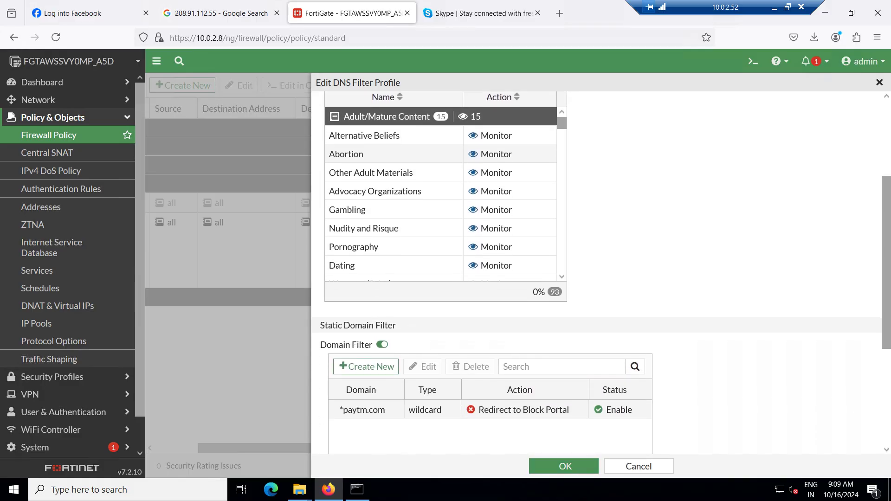
{"action": "scroll", "coordinate": [596, 270], "scroll_direction": "down", "scroll_amount": 1}
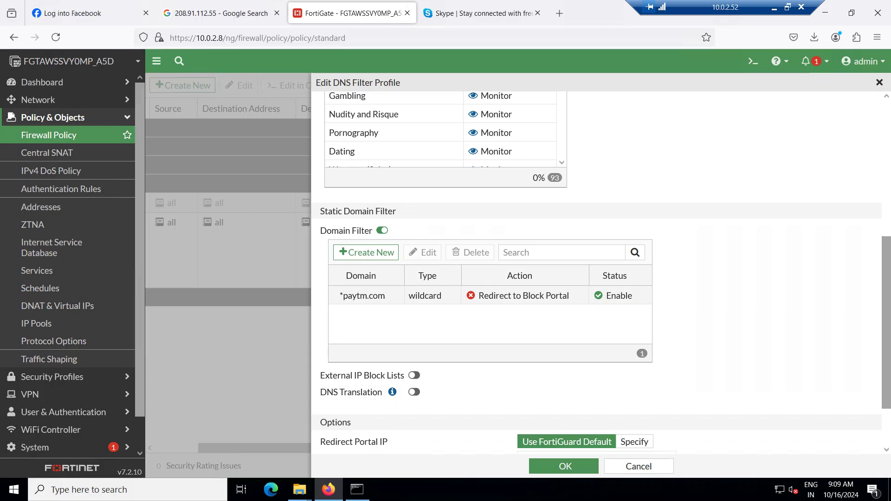
{"action": "left_click", "coordinate": [364, 296]}
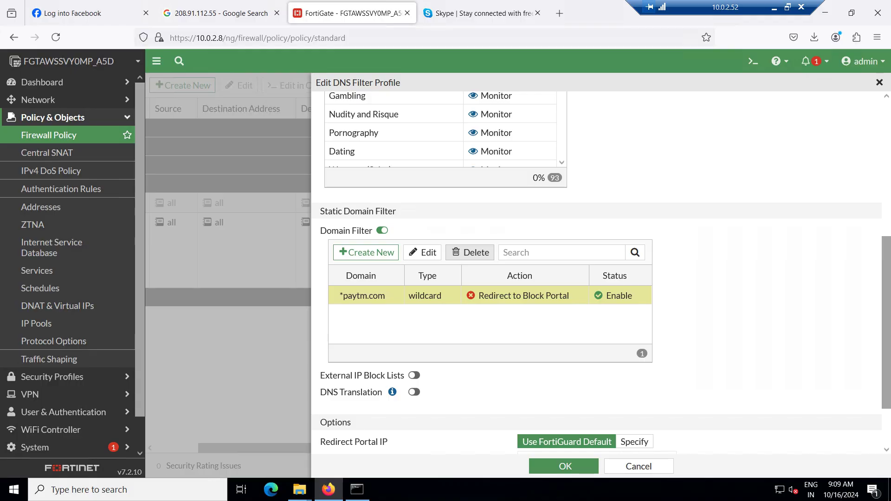
{"action": "left_click", "coordinate": [382, 231]}
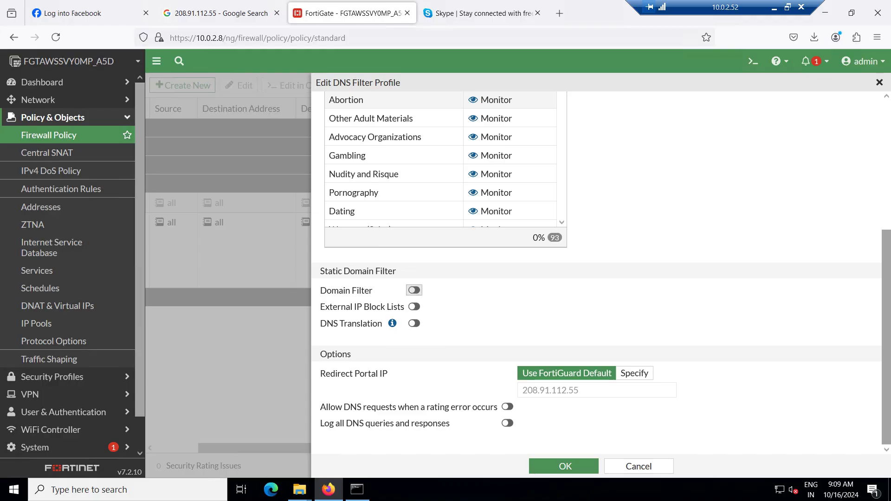
{"action": "left_click", "coordinate": [414, 290]}
{"action": "left_click", "coordinate": [425, 356]}
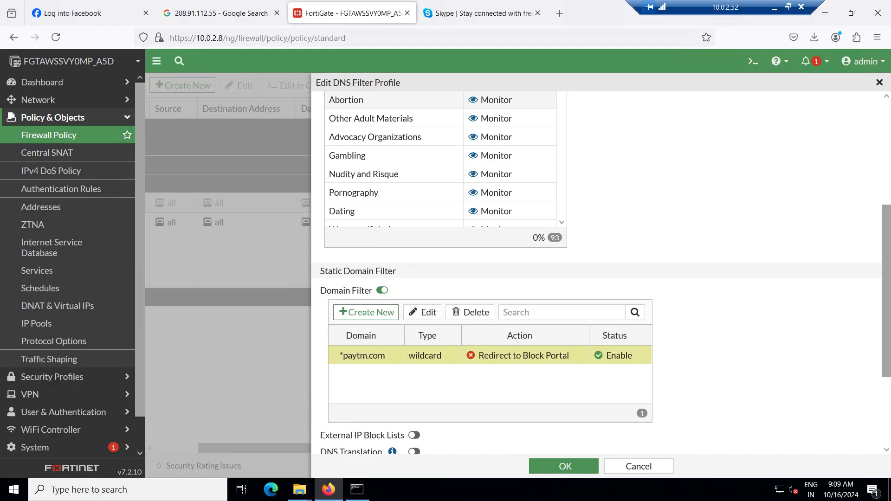
{"action": "double_click", "coordinate": [425, 355]}
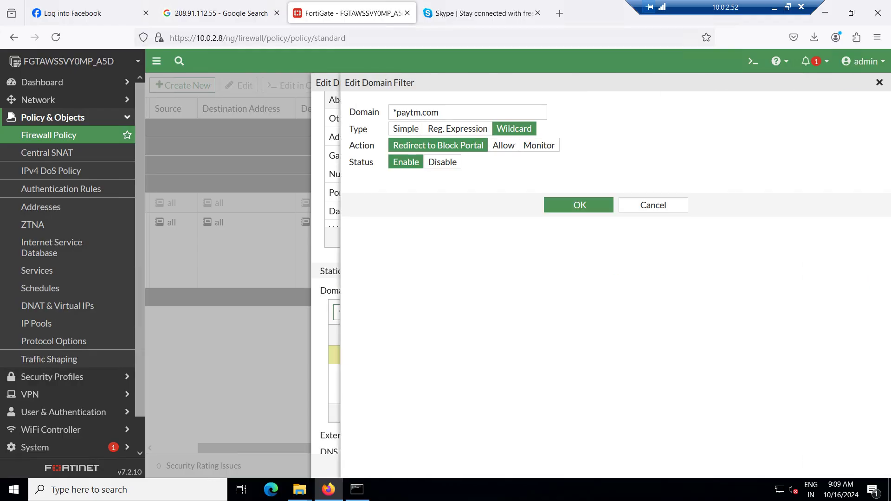
Set the *paytm.com entry's status to Disable, switch Domain Filter off, and enable External IP Block Lists
{"action": "left_click", "coordinate": [443, 162]}
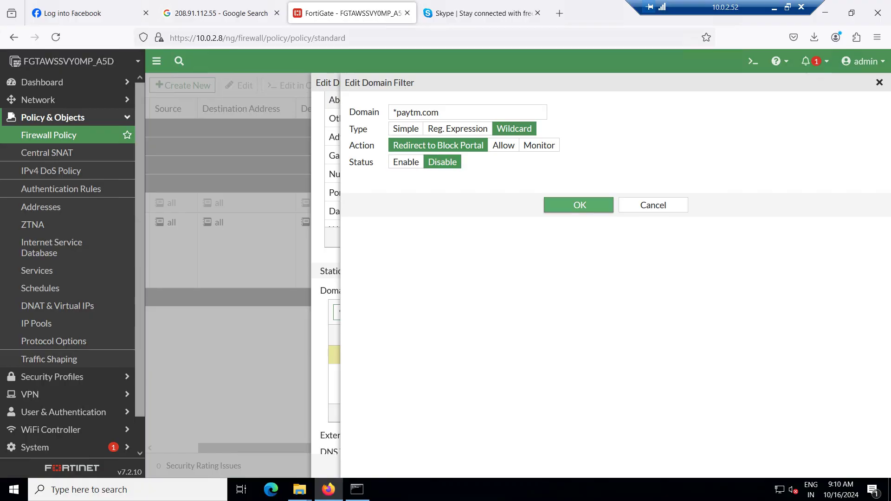
{"action": "left_click", "coordinate": [579, 205]}
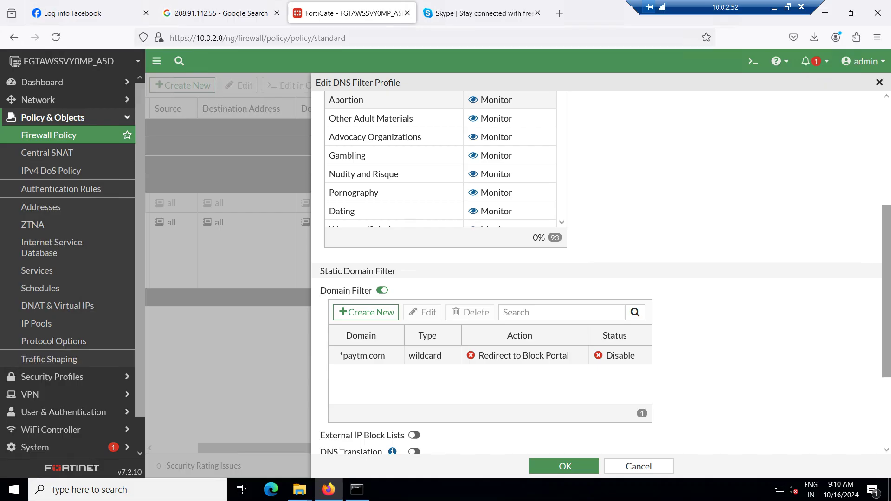
{"action": "scroll", "coordinate": [596, 274], "scroll_direction": "down", "scroll_amount": 3}
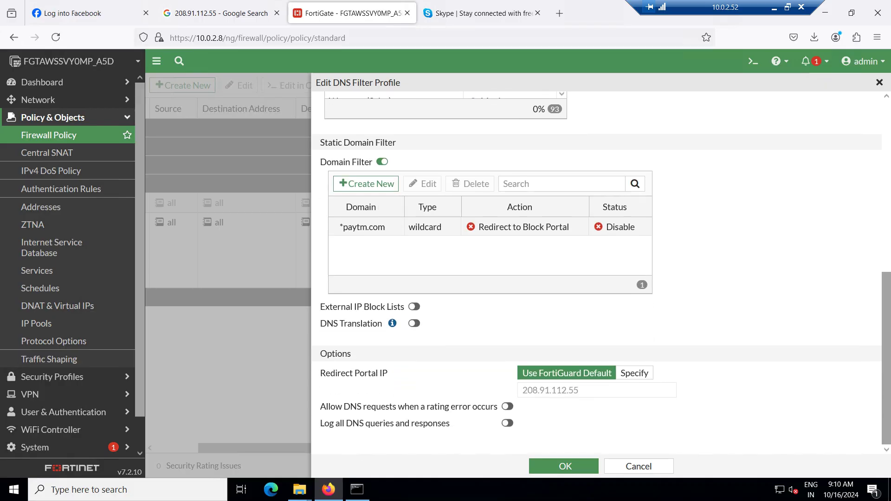
{"action": "scroll", "coordinate": [596, 274], "scroll_direction": "up", "scroll_amount": 3}
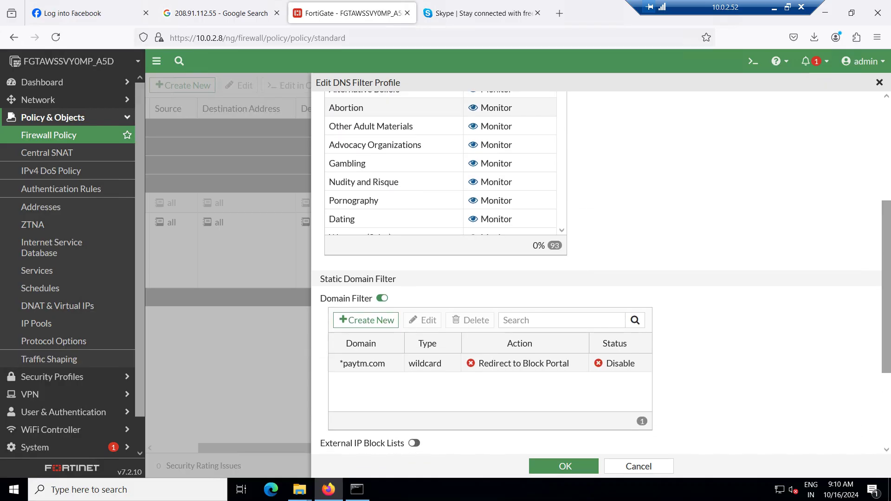
{"action": "left_click", "coordinate": [382, 298]}
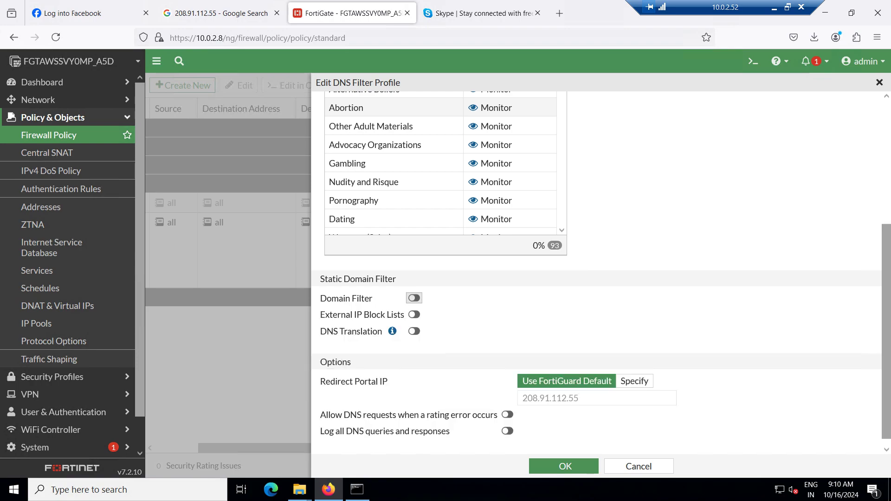
{"action": "left_click", "coordinate": [414, 298]}
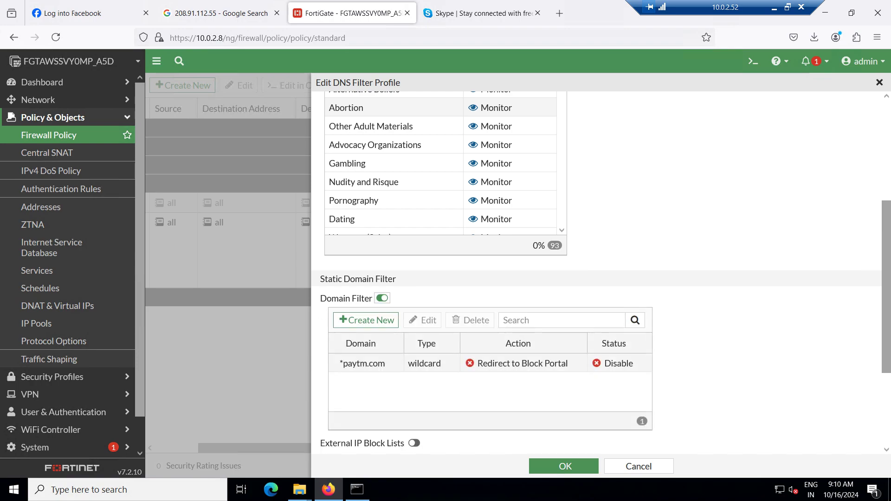
{"action": "left_click", "coordinate": [382, 298]}
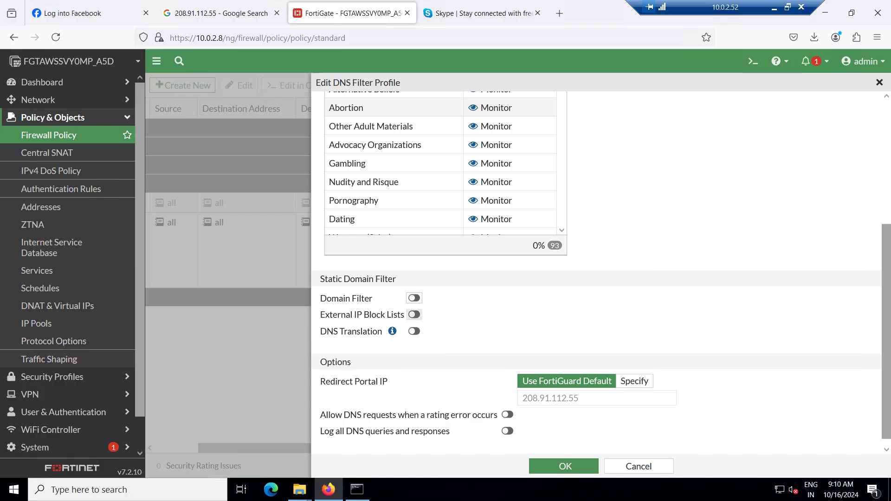
{"action": "left_click", "coordinate": [414, 315]}
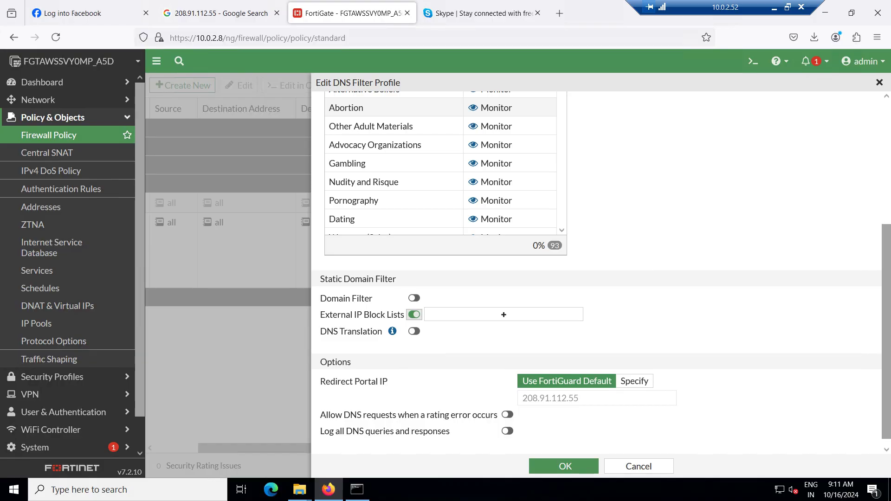
Add 'external ip list' to External IP Block Lists and start a new IP address threat feed connector
{"action": "left_click", "coordinate": [504, 314]}
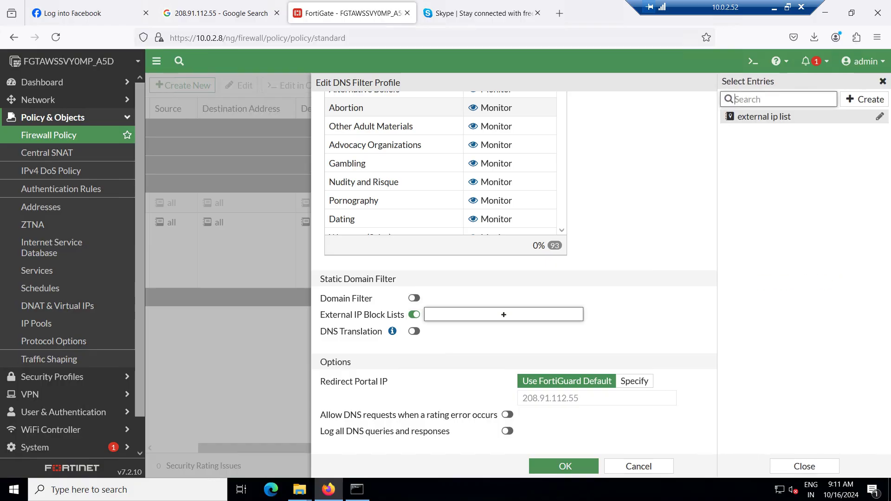
{"action": "left_click", "coordinate": [764, 117]}
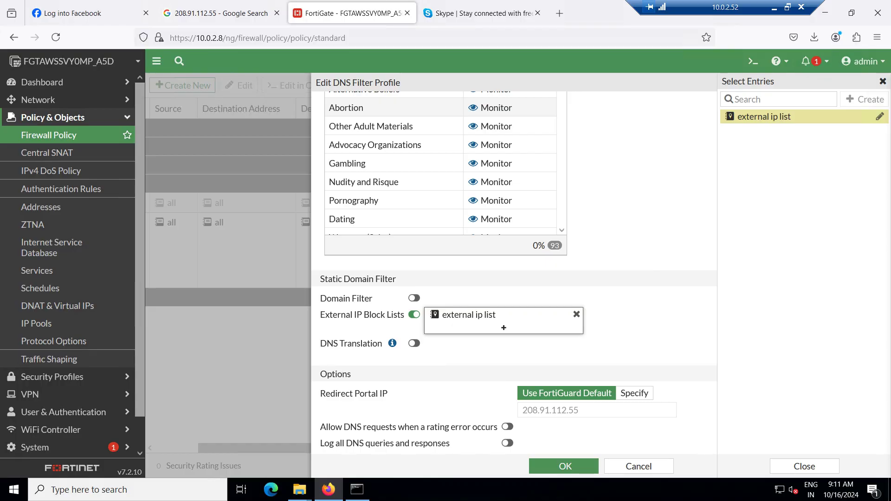
{"action": "left_click", "coordinate": [864, 99]}
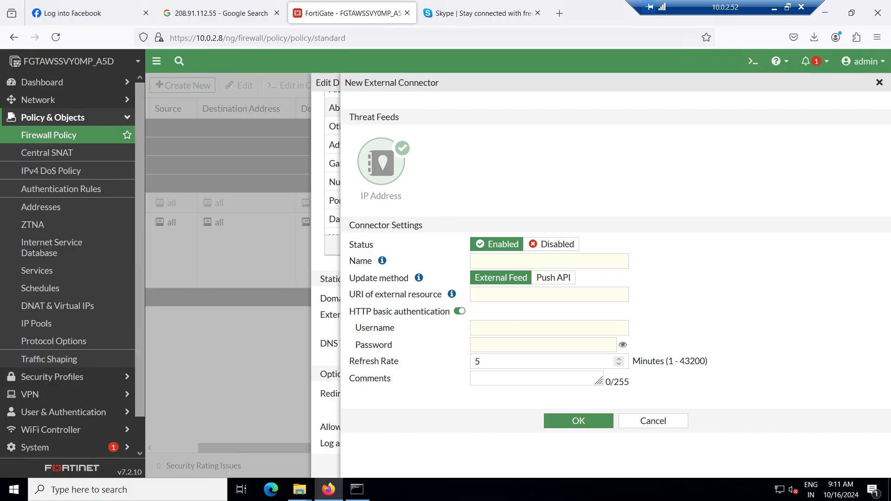
Enter 'external links or ips' as the new threat feed connector's name
{"action": "mouse_move", "coordinate": [382, 261]}
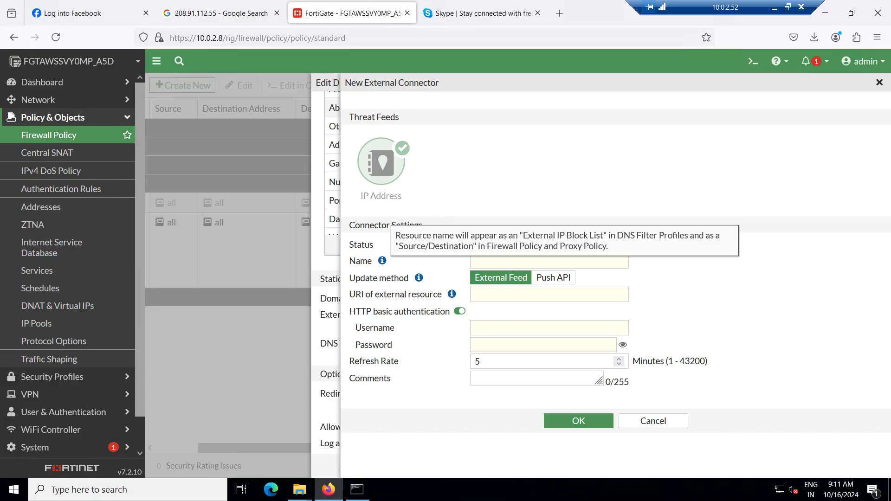
{"action": "left_click", "coordinate": [476, 261]}
{"action": "type", "text": "ex"}
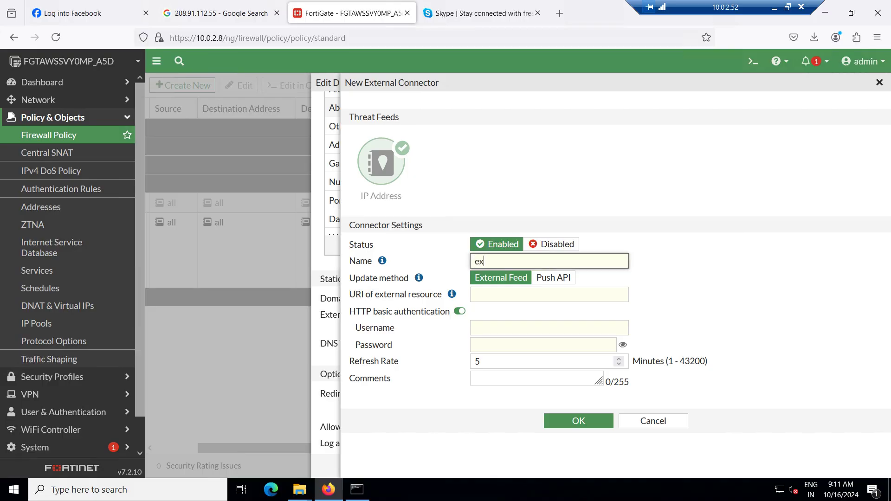
{"action": "type", "text": "ternal links or ips bad"}
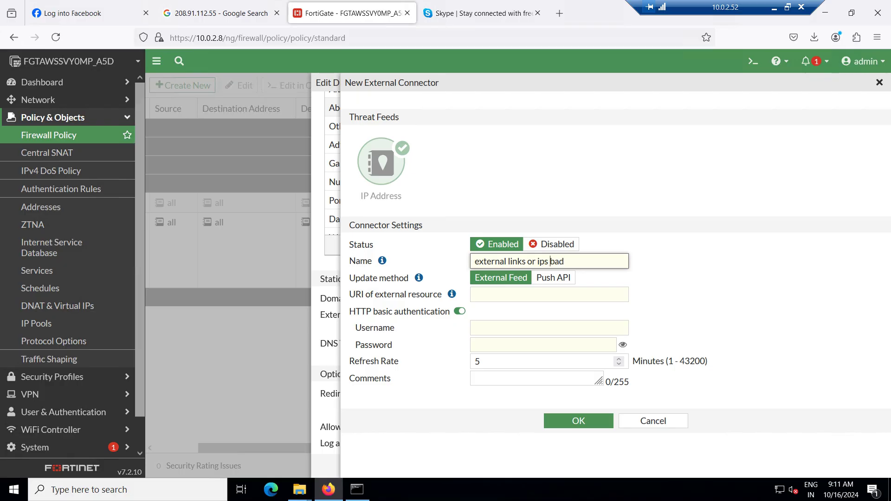
{"action": "left_click", "coordinate": [539, 261]}
{"action": "type", "text": "bad"}
{"action": "left_click", "coordinate": [538, 261]}
{"action": "key", "text": "Delete"}
{"action": "type", "text": "i"}
{"action": "key", "text": "BackSpace"}
{"action": "key", "text": "BackSpace"}
{"action": "key", "text": "BackSpace"}
{"action": "key", "text": "BackSpace"}
{"action": "key", "text": "BackSpace"}
Switch the update method to Push API and back to External Feed, then cancel the connector
{"action": "left_click", "coordinate": [553, 277]}
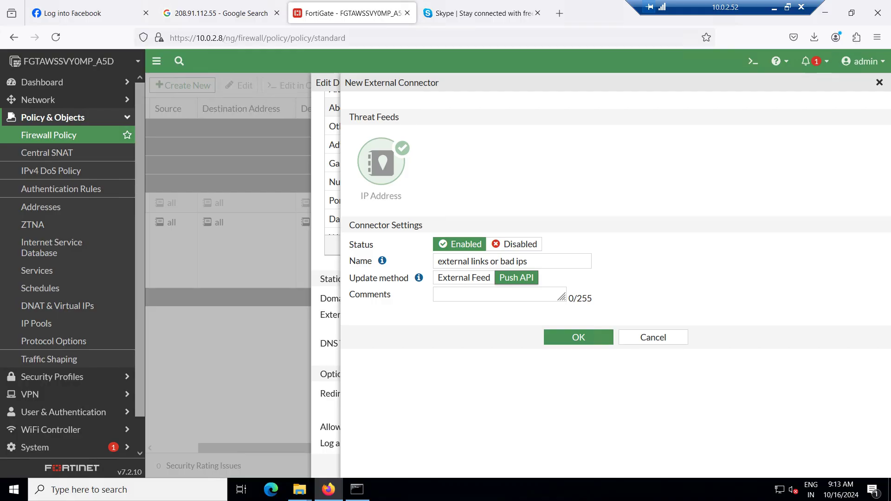
{"action": "left_click", "coordinate": [464, 277]}
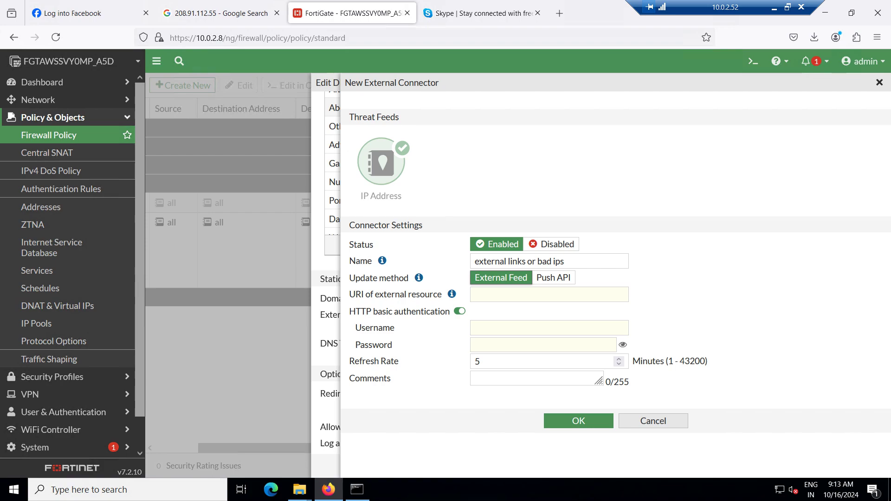
{"action": "left_click", "coordinate": [654, 421]}
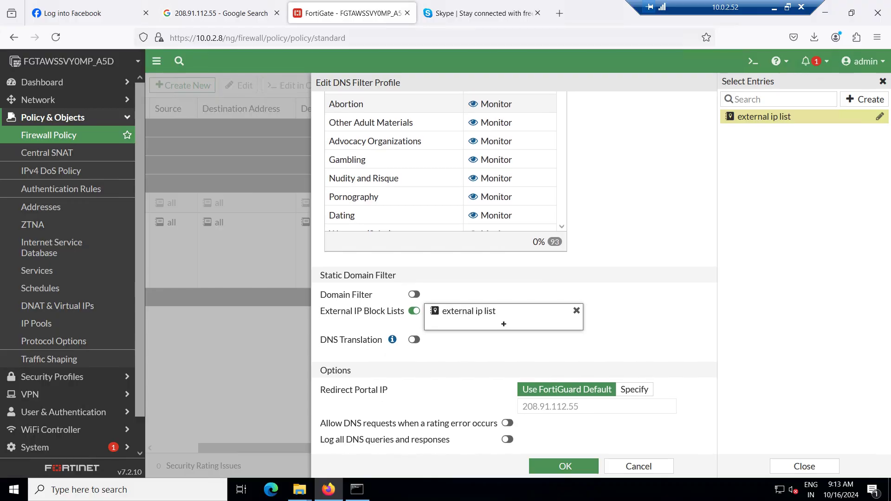
Disable External IP Block Lists and enable DNS Translation in the DNS filter profile
{"action": "scroll", "coordinate": [514, 269], "scroll_direction": "down", "scroll_amount": 1}
{"action": "left_click", "coordinate": [414, 295]}
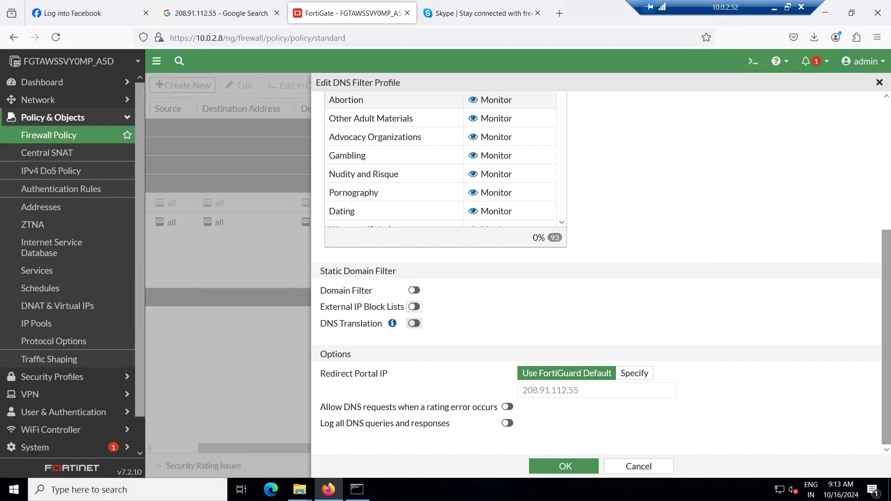
{"action": "left_click_drag", "start_coordinate": [320, 324], "coordinate": [372, 324]}
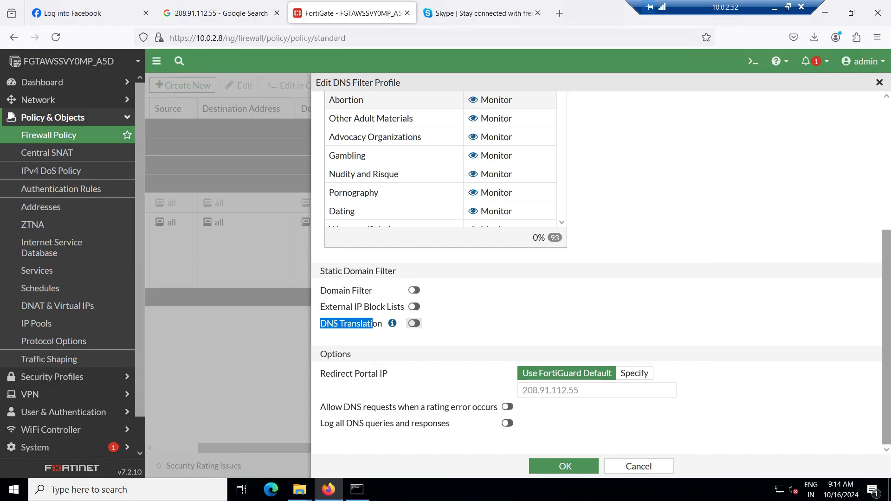
{"action": "key", "text": "space"}
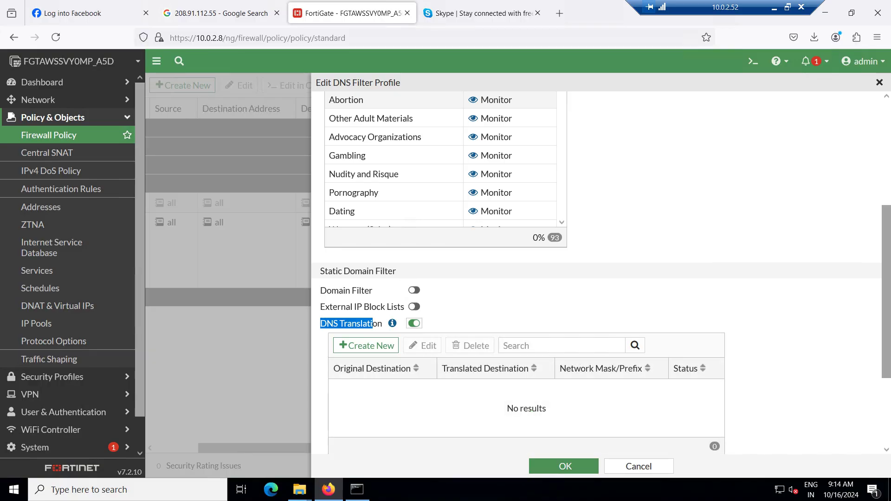
Add an 8.8.8.8 to 6.6.6.6 translation with mask 255.255.255.255 and save the profile
{"action": "scroll", "coordinate": [601, 273], "scroll_direction": "down", "scroll_amount": 2}
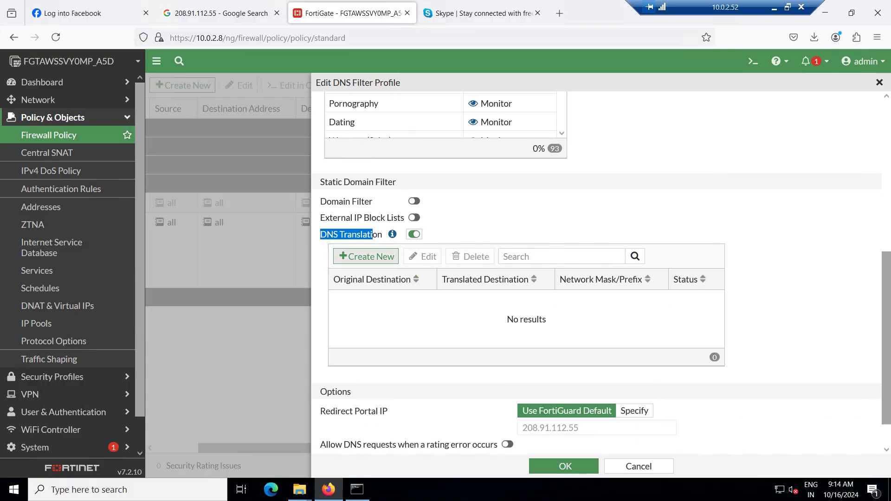
{"action": "left_click", "coordinate": [366, 257]}
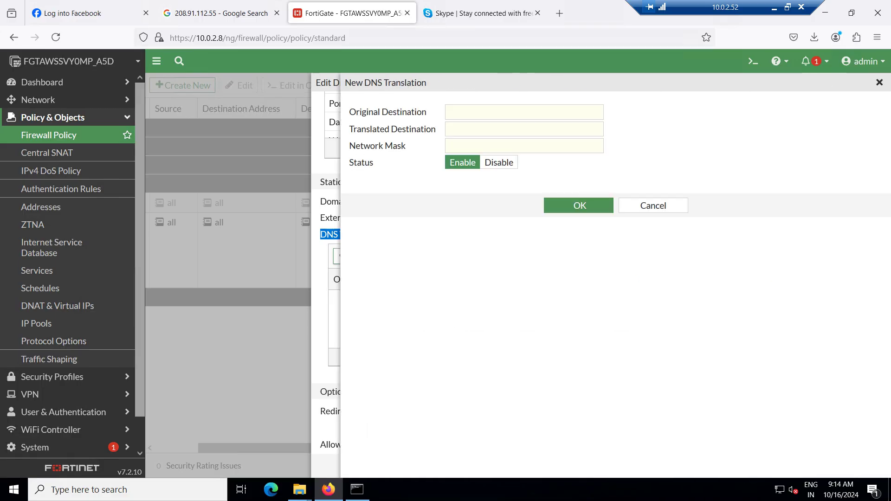
{"action": "left_click", "coordinate": [524, 112]}
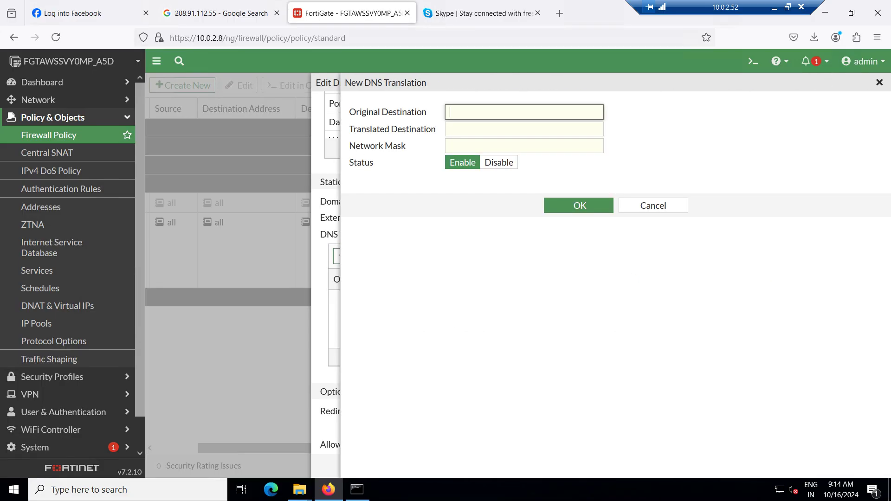
{"action": "type", "text": "."}
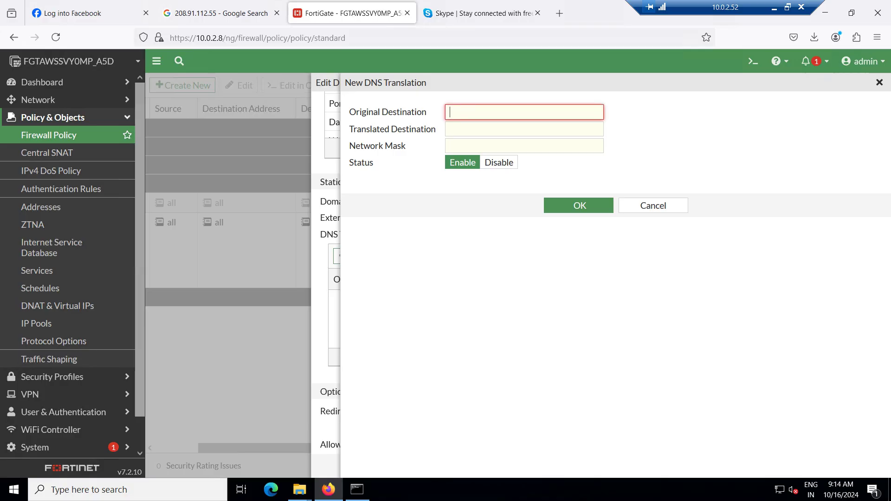
{"action": "type", "text": "8.8.8.8"}
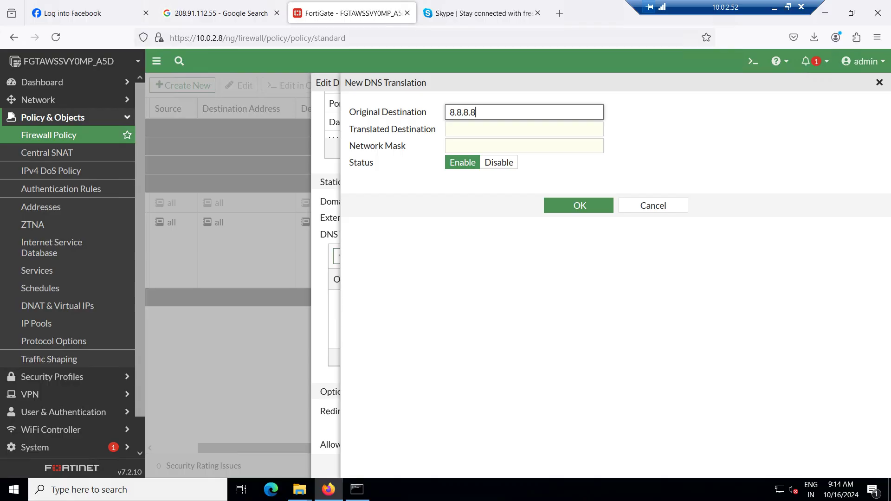
{"action": "left_click", "coordinate": [524, 129]}
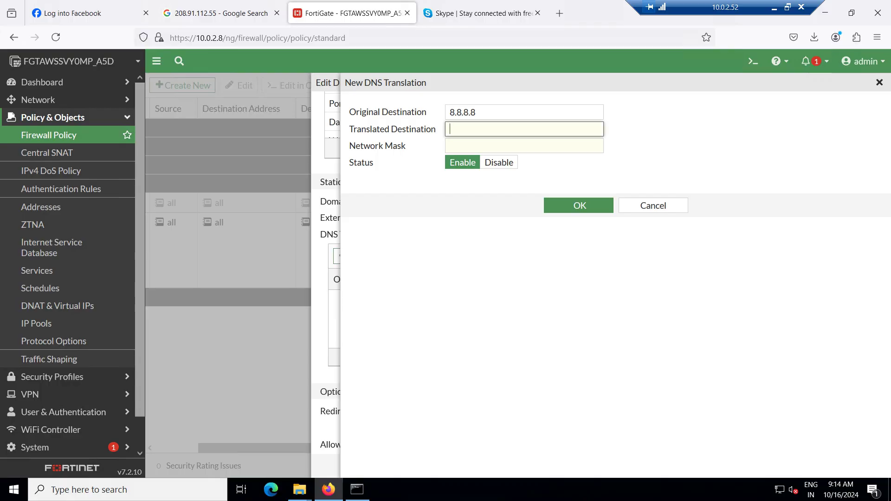
{"action": "type", "text": "6"}
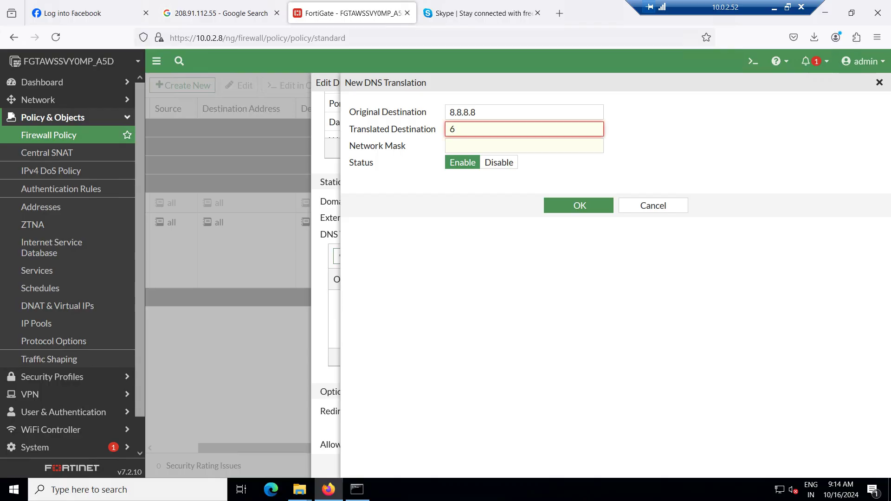
{"action": "type", "text": ".6.6.6"}
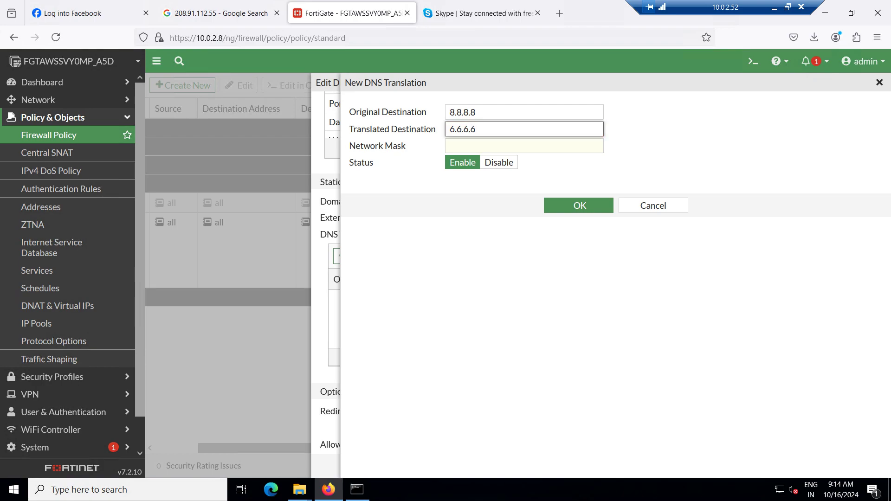
{"action": "left_click", "coordinate": [524, 146]}
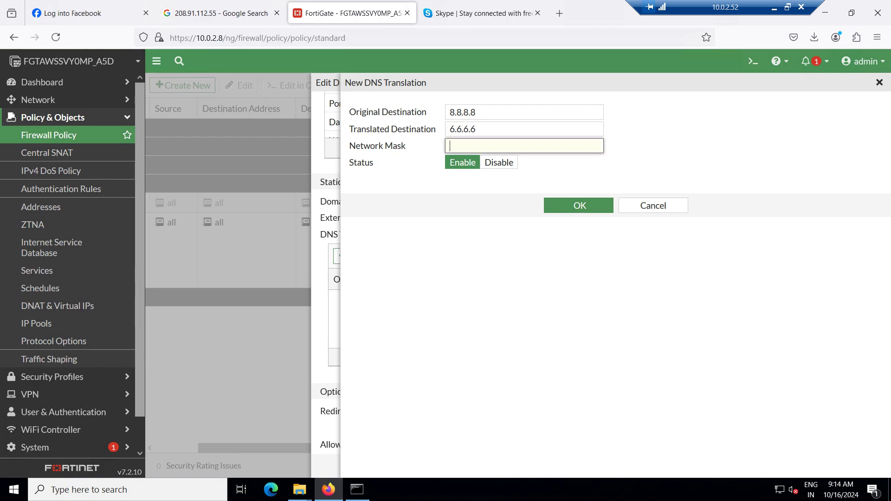
{"action": "type", "text": "255.25"}
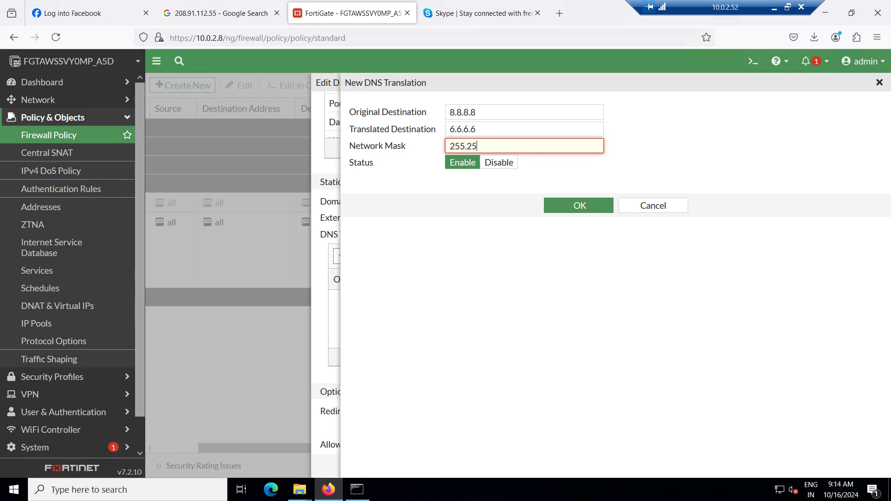
{"action": "type", "text": "5.255.255"}
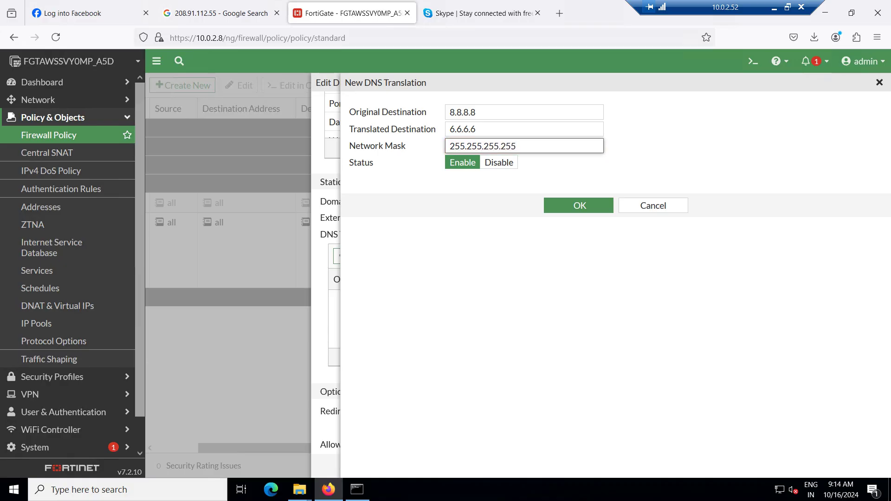
{"action": "left_click", "coordinate": [579, 205]}
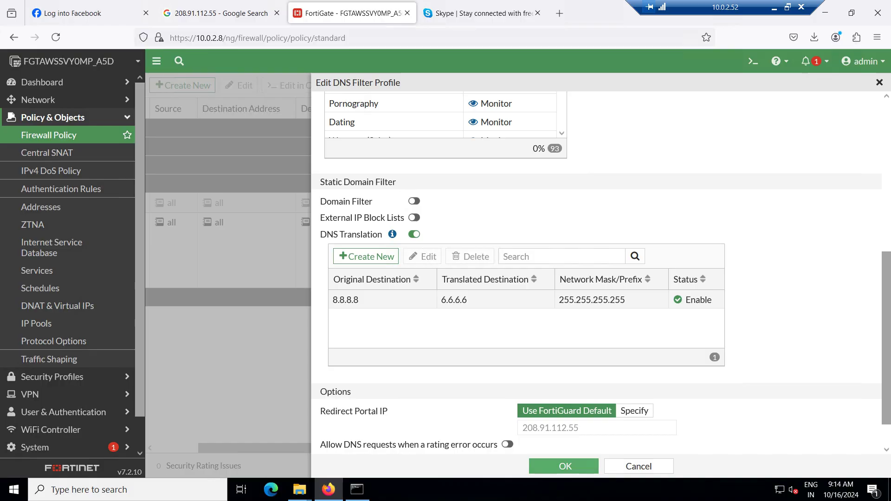
{"action": "left_click", "coordinate": [564, 466]}
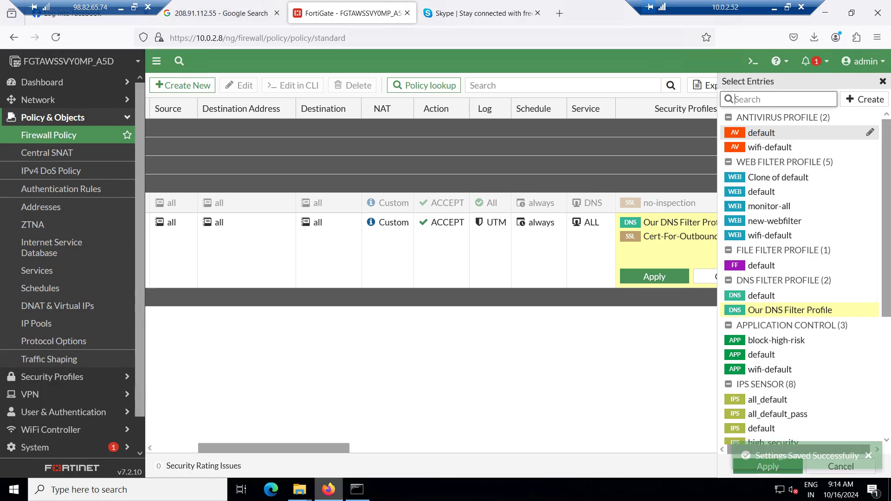
{"action": "key", "text": "alt+Tab"}
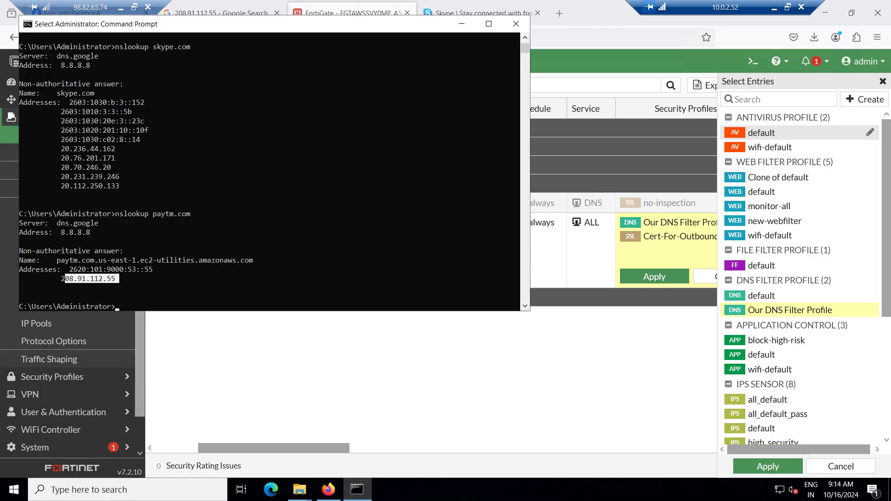
Run nslookup dns.google.com and highlight the returned 8.8.4.4 and 6.6.6.6 answer lines
{"action": "key", "text": "ctrl+c"}
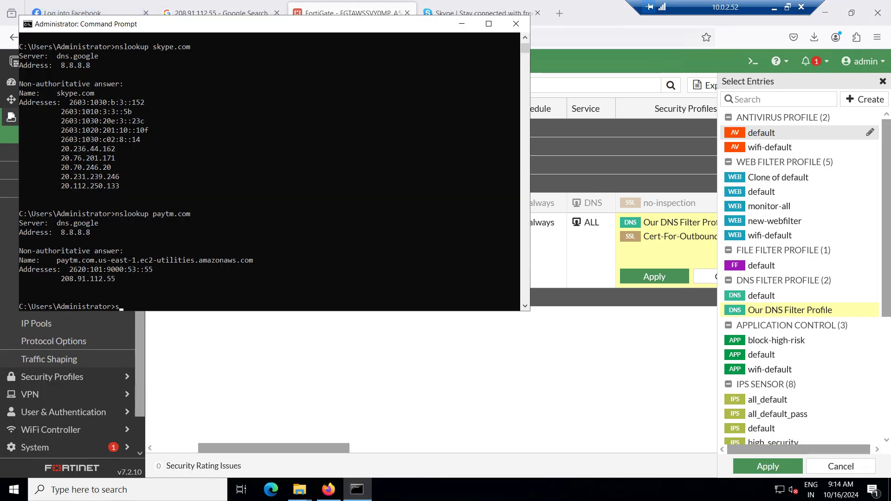
{"action": "type", "text": "nslookup dns.google.com"}
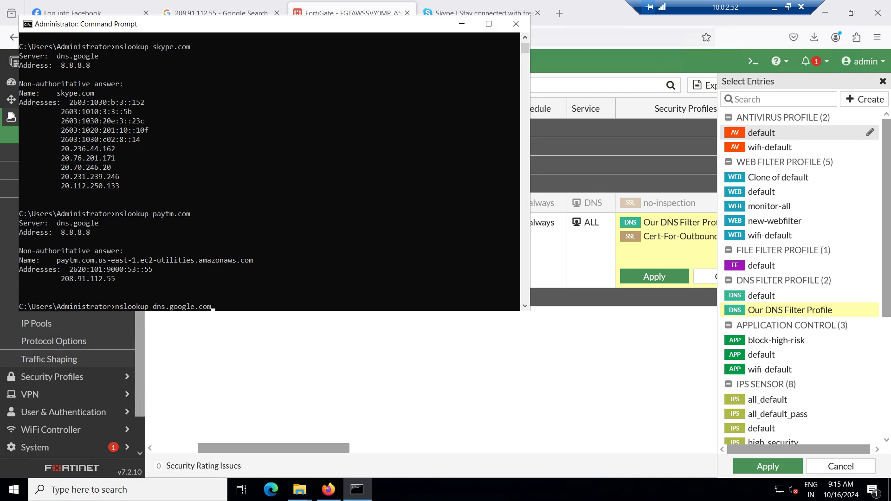
{"action": "key", "text": "Return"}
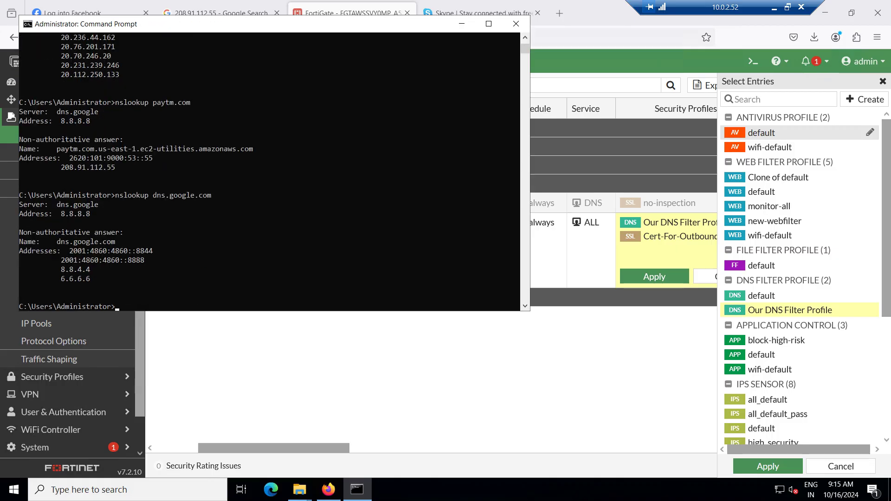
{"action": "left_click_drag", "start_coordinate": [57, 278], "coordinate": [98, 279]}
{"action": "left_click", "coordinate": [96, 279]}
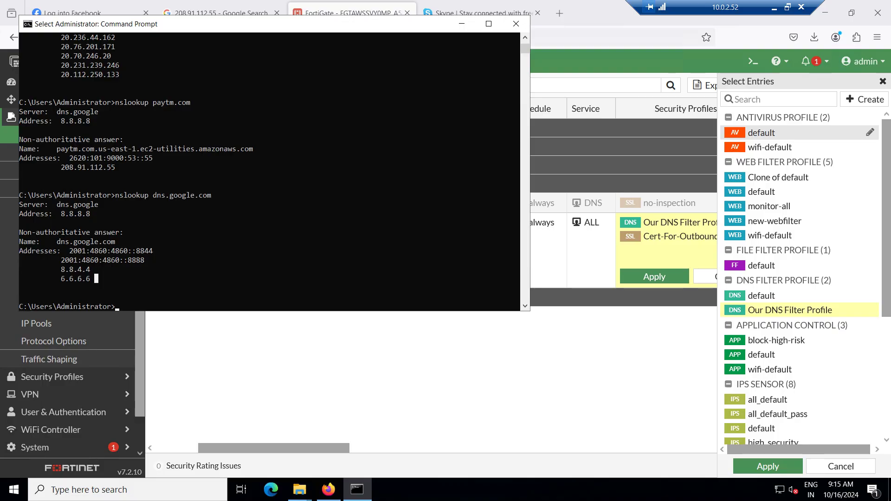
{"action": "left_click_drag", "start_coordinate": [56, 279], "coordinate": [94, 278]}
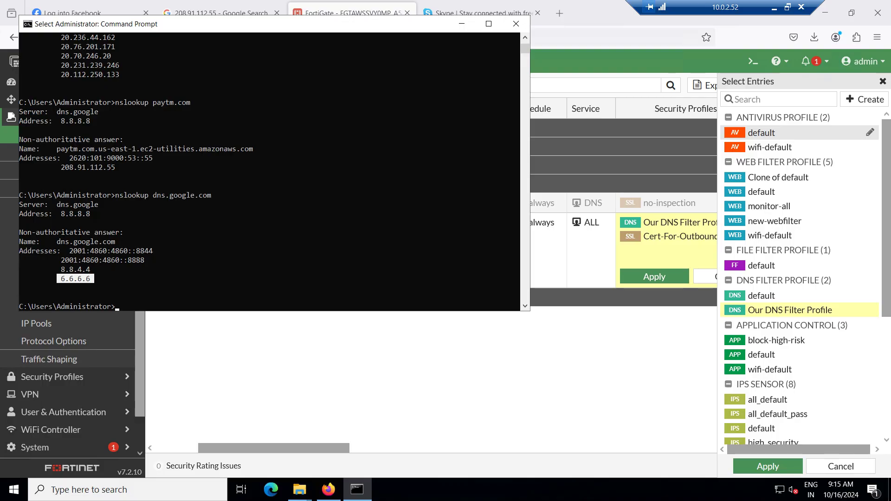
{"action": "left_click", "coordinate": [100, 279]}
{"action": "left_click_drag", "start_coordinate": [55, 269], "coordinate": [102, 278]}
{"action": "left_click", "coordinate": [461, 23]}
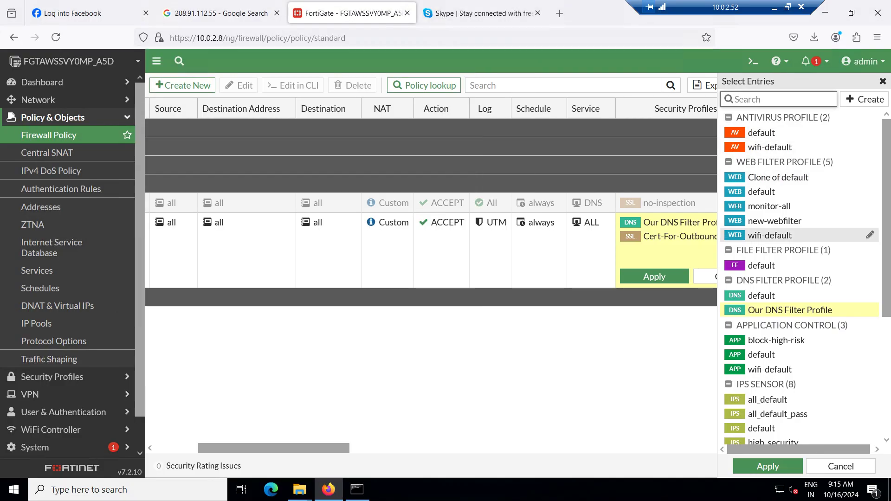
Edit Our DNS Filter Profile from the Select Entries panel
{"action": "mouse_move", "coordinate": [799, 310]}
{"action": "left_click", "coordinate": [870, 310]}
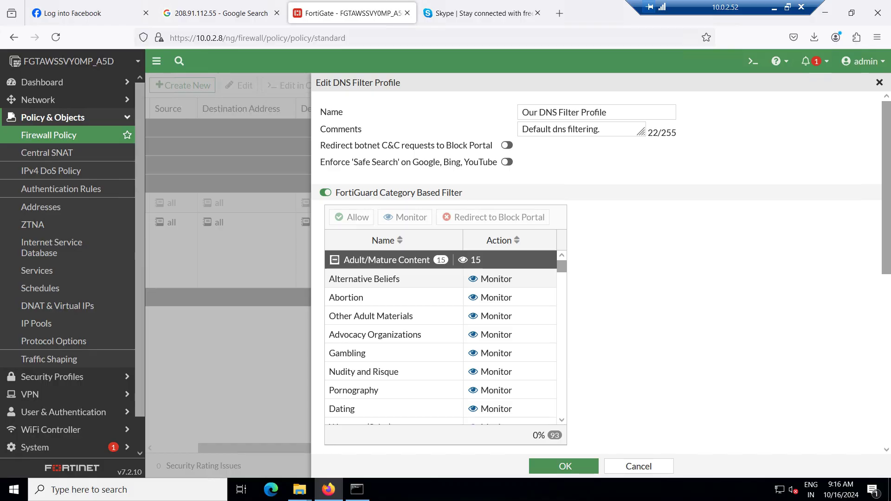
{"action": "scroll", "coordinate": [395, 278], "scroll_direction": "down", "scroll_amount": 6}
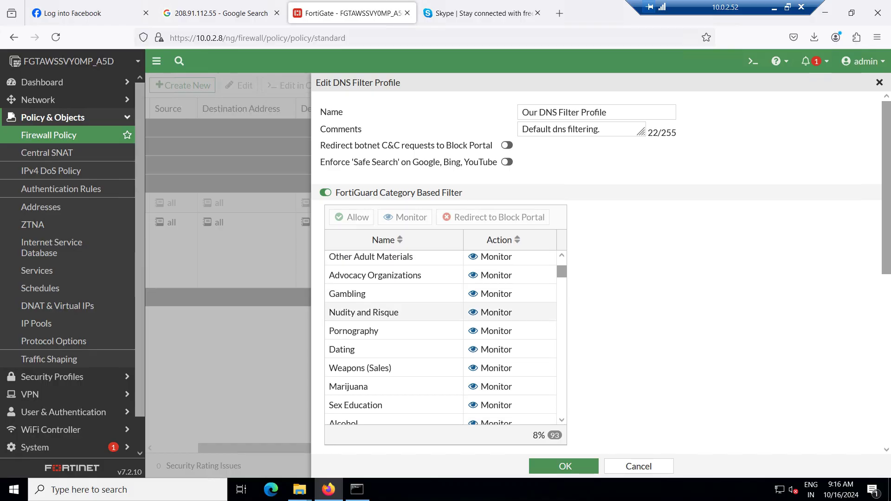
{"action": "scroll", "coordinate": [524, 278], "scroll_direction": "down", "scroll_amount": 3}
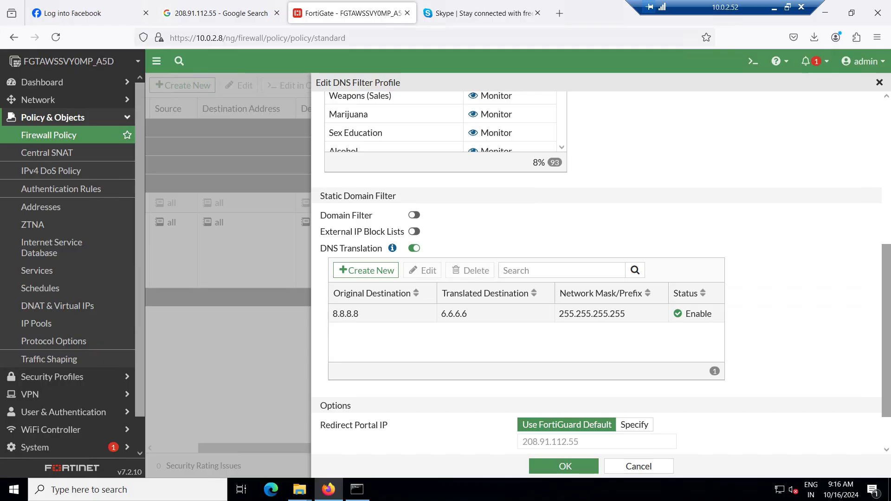
{"action": "left_click", "coordinate": [385, 314]}
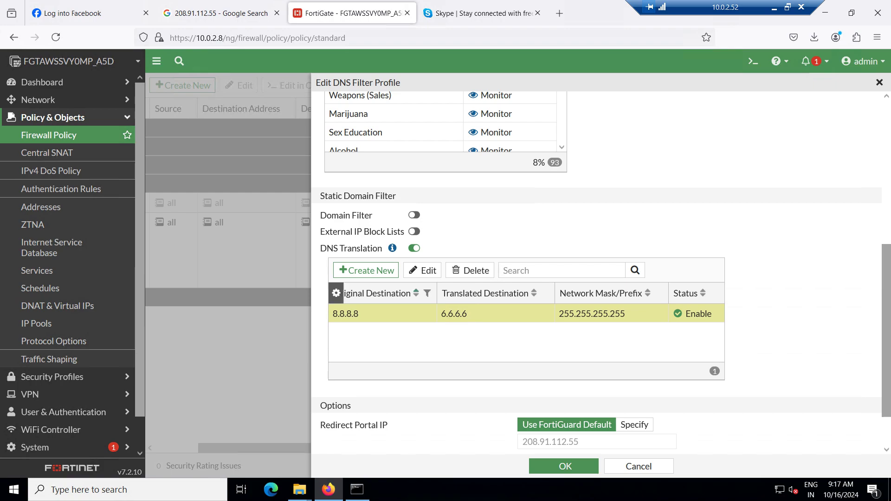
{"action": "left_click", "coordinate": [365, 270]}
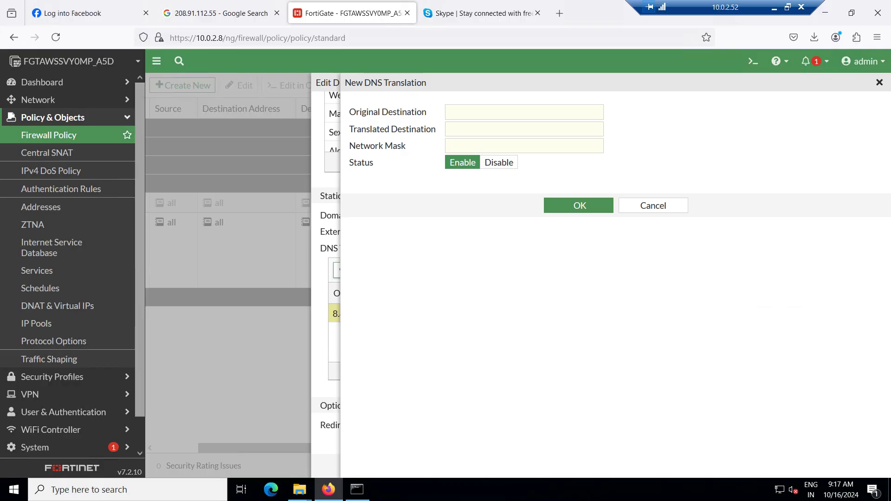
{"action": "left_click", "coordinate": [653, 205]}
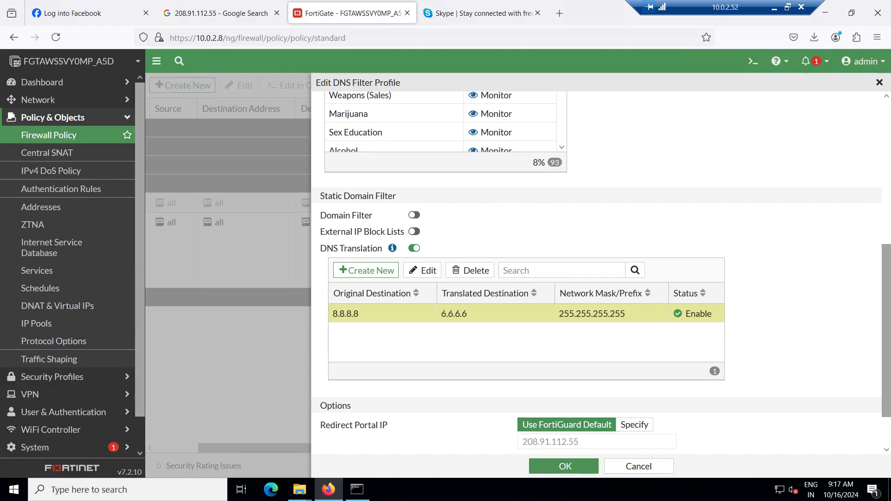
{"action": "scroll", "coordinate": [596, 270], "scroll_direction": "down", "scroll_amount": 2}
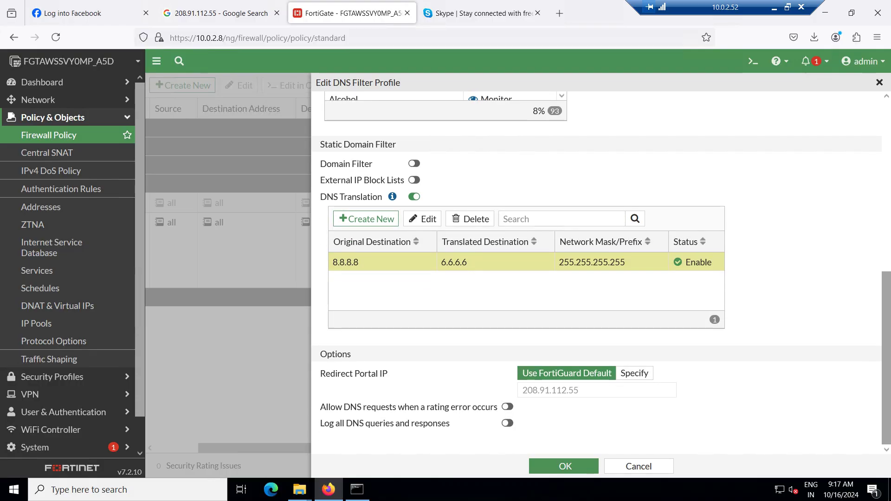
{"action": "left_click_drag", "start_coordinate": [580, 390], "coordinate": [522, 391]}
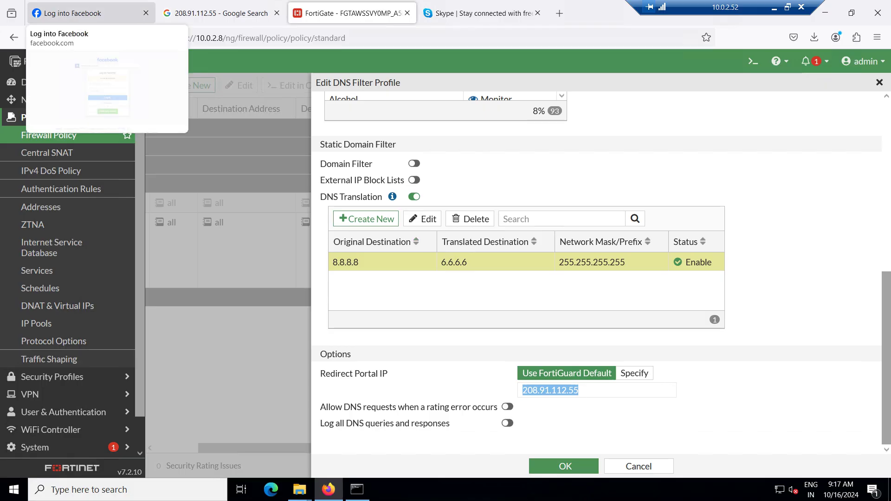
Go to dns.google.com in Firefox's first tab
{"action": "left_click", "coordinate": [88, 13]}
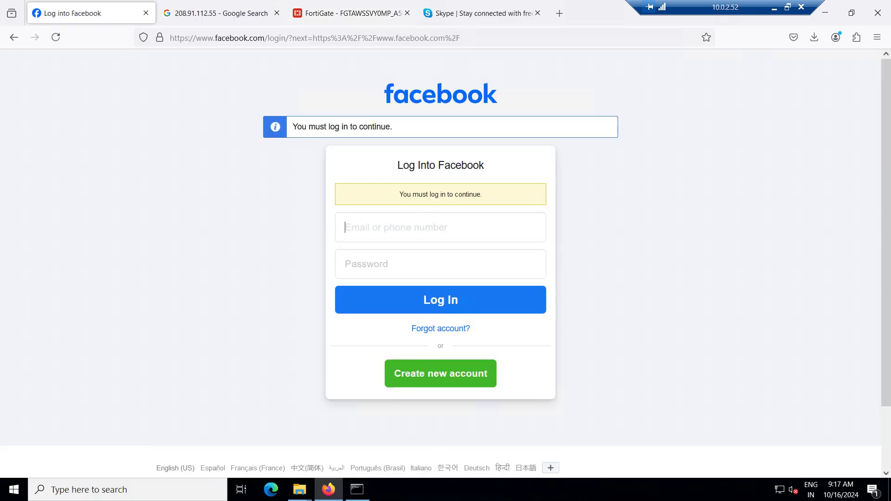
{"action": "key", "text": "ctrl+l"}
{"action": "type", "text": "dns"}
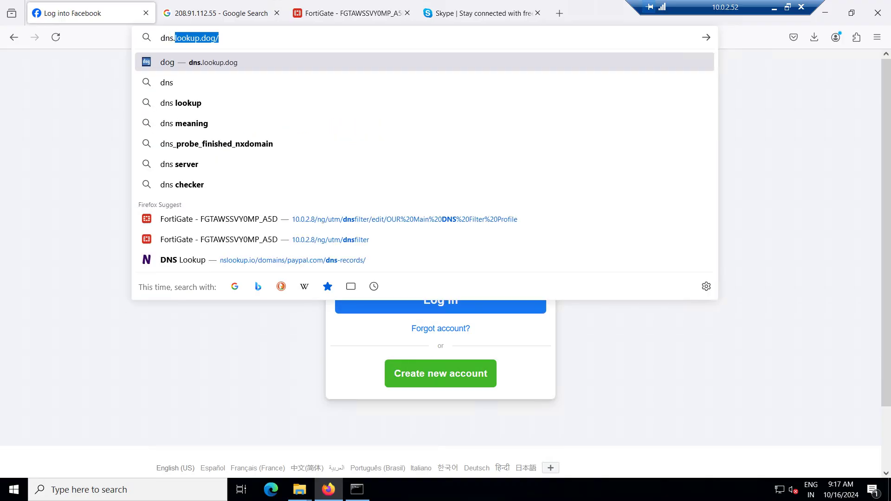
{"action": "type", "text": ".gog"}
{"action": "key", "text": "BackSpace"}
{"action": "key", "text": "BackSpace"}
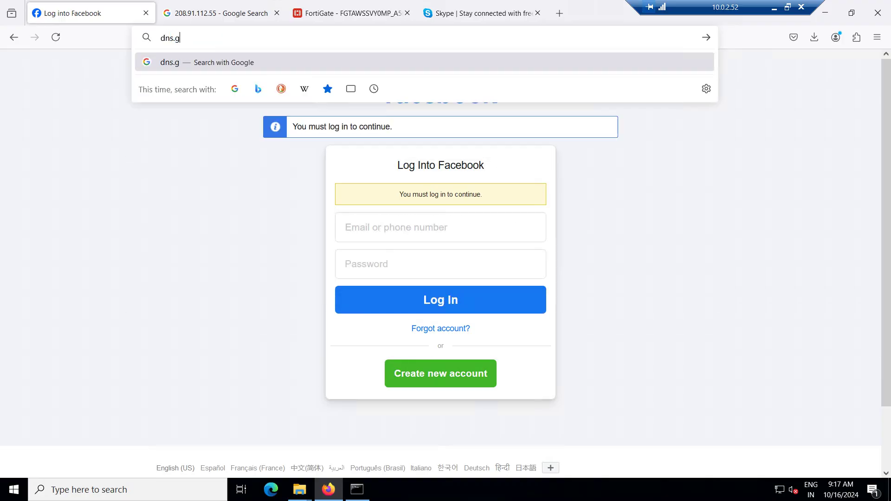
{"action": "type", "text": "goo"}
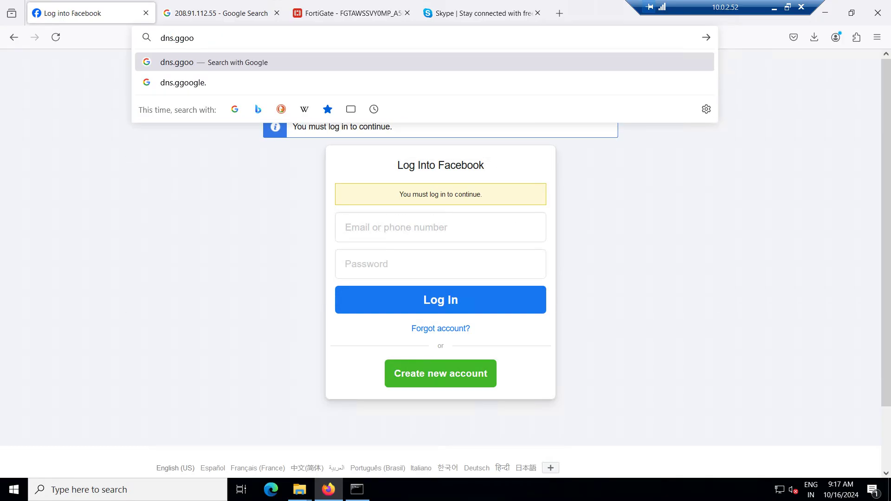
{"action": "key", "text": "BackSpace"}
{"action": "key", "text": "BackSpace"}
{"action": "key", "text": "BackSpace"}
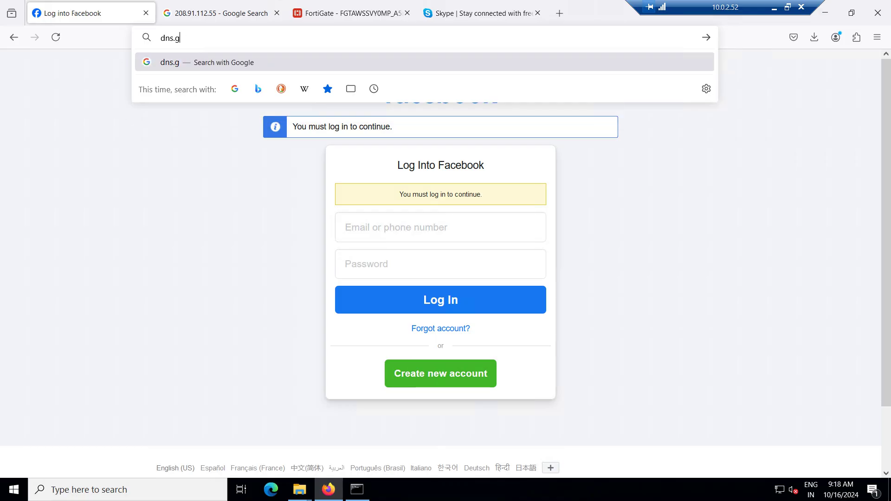
{"action": "type", "text": "oog"}
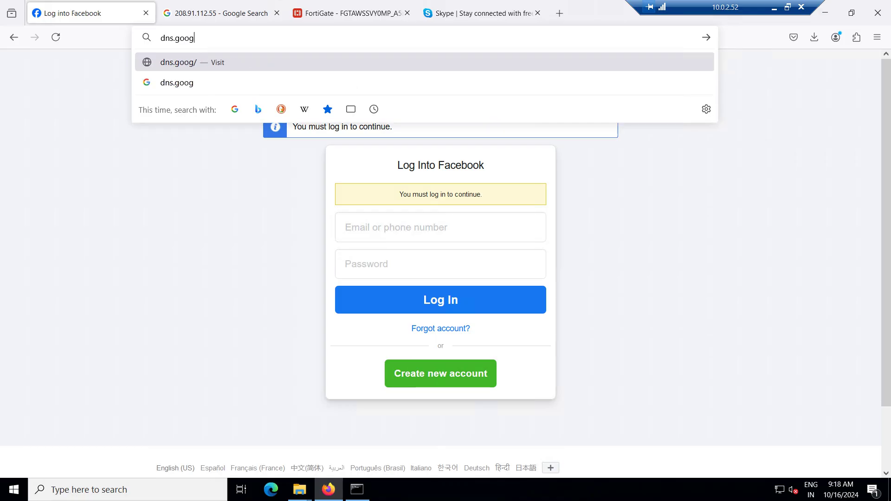
{"action": "type", "text": "le.com"}
{"action": "key", "text": "Return"}
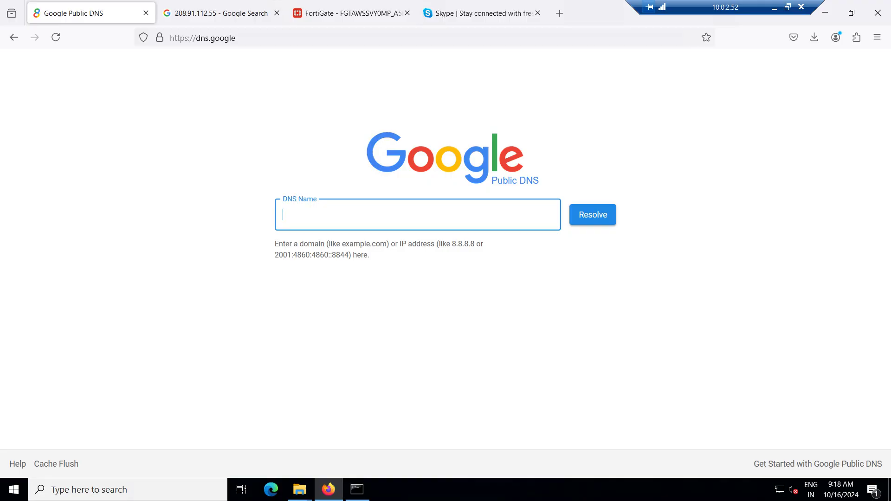
Open the dns.google certificate from the padlock's connection security details
{"action": "left_click", "coordinate": [160, 38]}
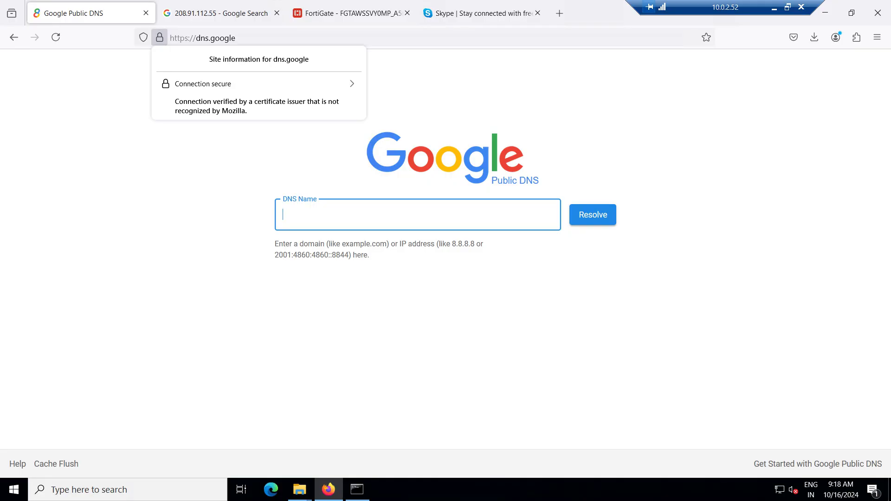
{"action": "left_click", "coordinate": [259, 84]}
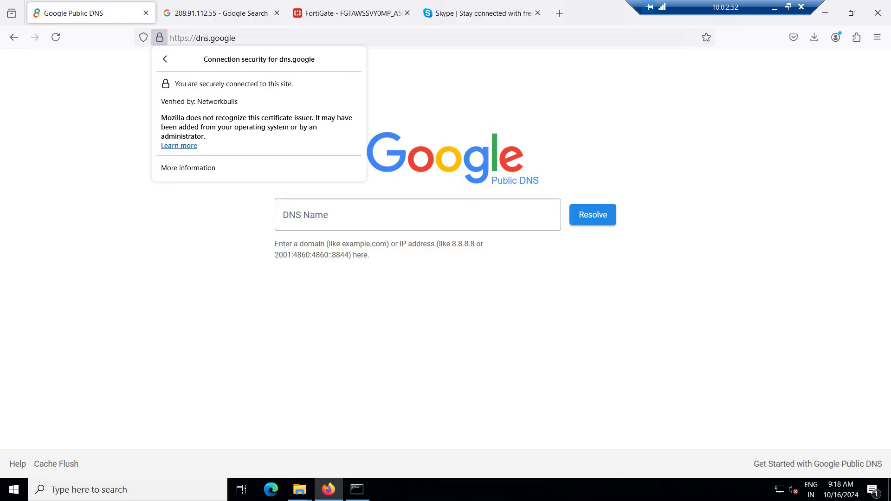
{"action": "left_click", "coordinate": [188, 167]}
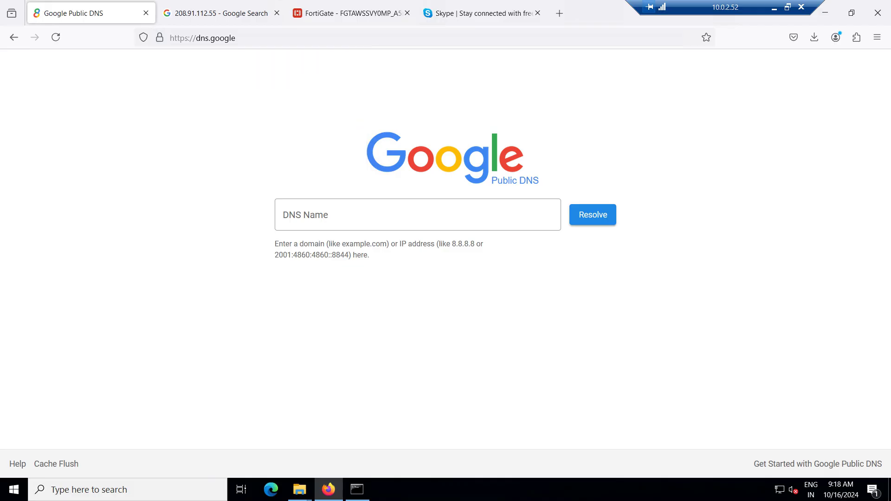
{"action": "left_click", "coordinate": [327, 117]}
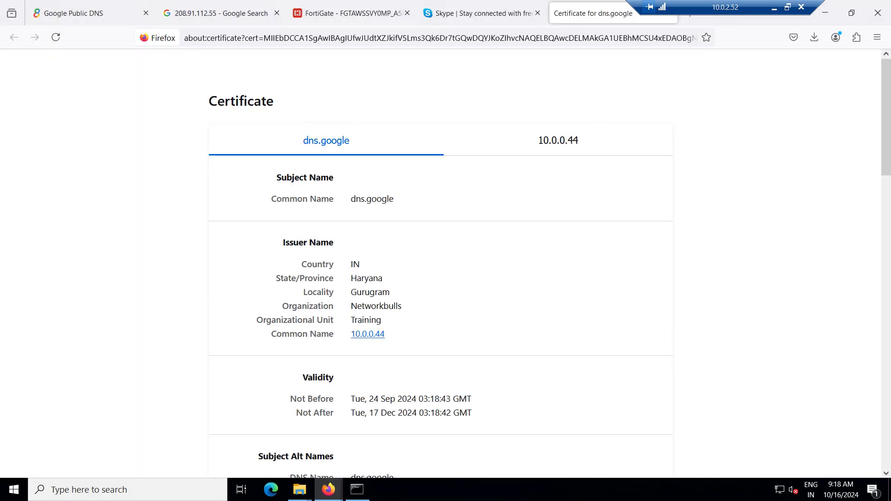
Review the certificate issued by Networkbulls (10.0.0.44), then return to the 208.91.112.55 results
{"action": "scroll", "coordinate": [446, 268], "scroll_direction": "down", "scroll_amount": 1}
{"action": "scroll", "coordinate": [446, 263], "scroll_direction": "down", "scroll_amount": 5}
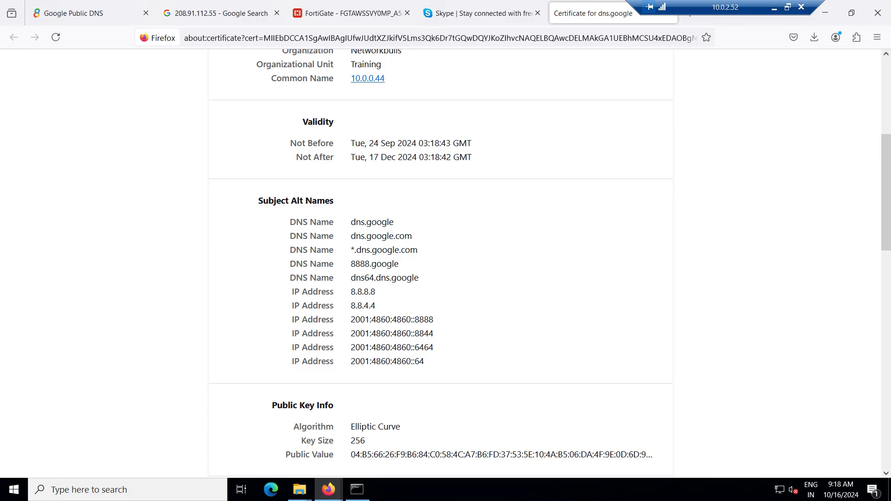
{"action": "scroll", "coordinate": [446, 263], "scroll_direction": "down", "scroll_amount": 3}
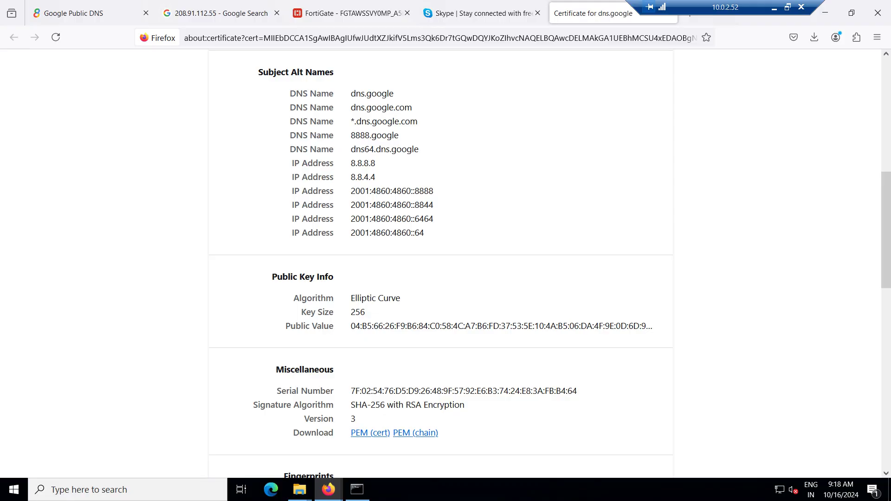
{"action": "scroll", "coordinate": [446, 263], "scroll_direction": "down", "scroll_amount": 6}
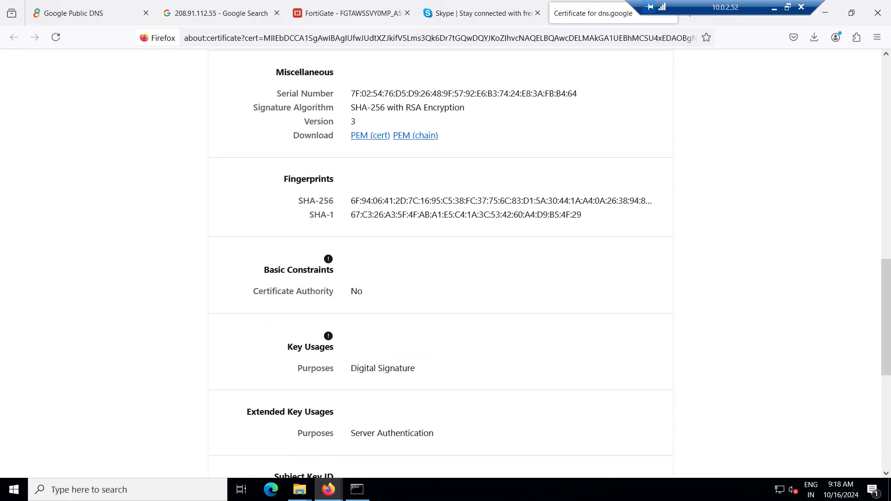
{"action": "scroll", "coordinate": [445, 263], "scroll_direction": "up", "scroll_amount": 15}
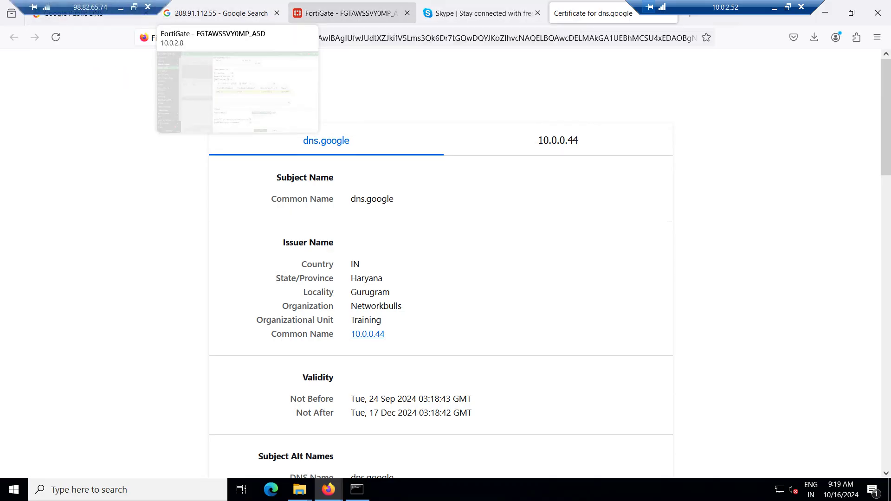
{"action": "left_click", "coordinate": [218, 13]}
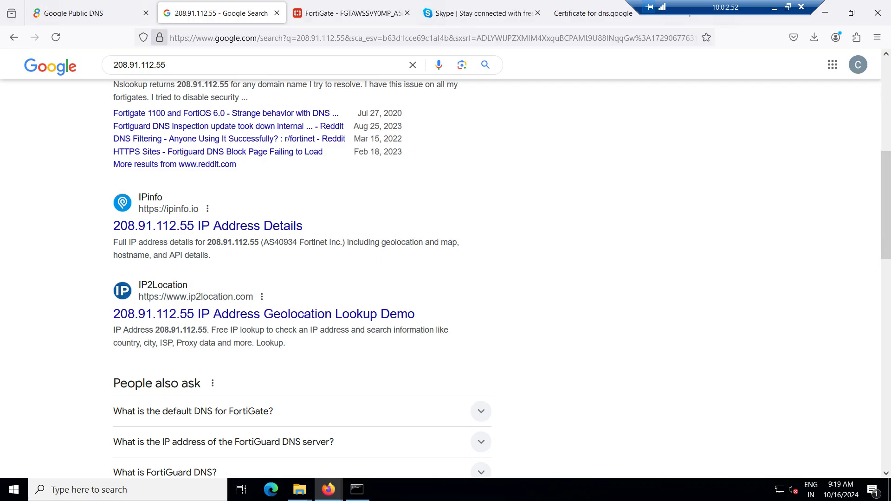
{"action": "left_click", "coordinate": [357, 489]}
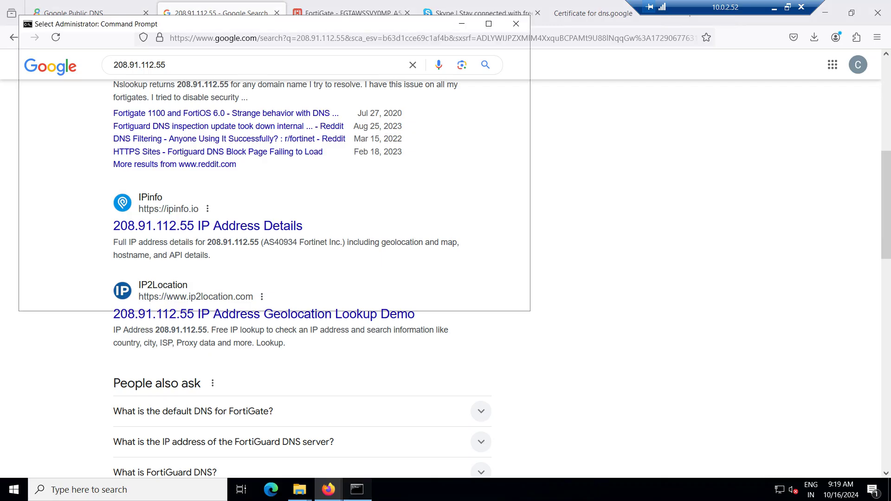
Run nslookup facebook.com and copy the resolved address 31.13.66.35
{"action": "left_click", "coordinate": [226, 297]}
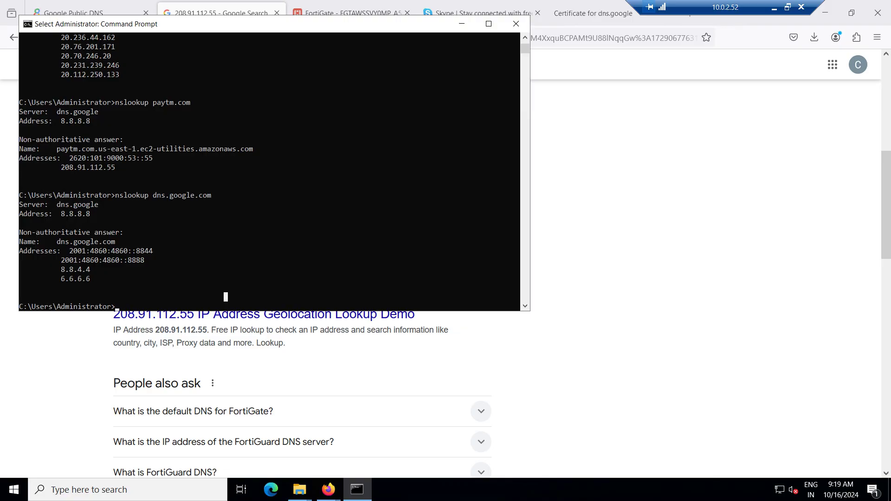
{"action": "type", "text": "nslooku"}
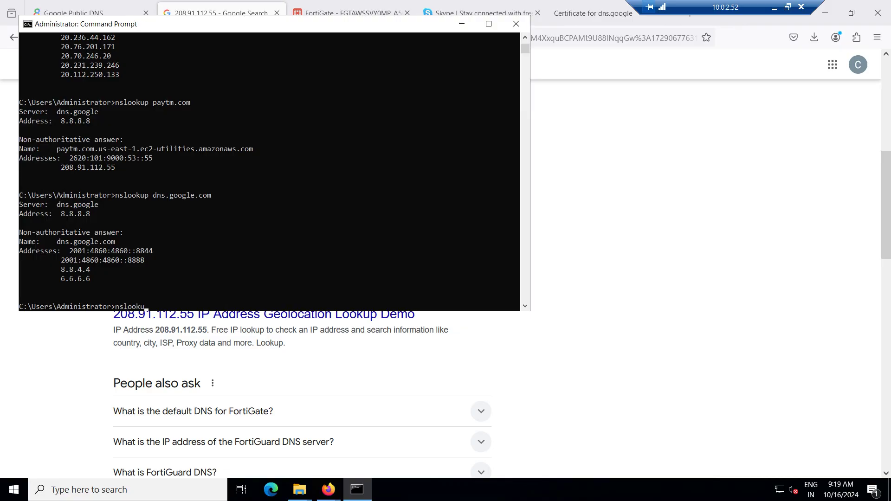
{"action": "type", "text": "p facebook.com"}
{"action": "key", "text": "Return"}
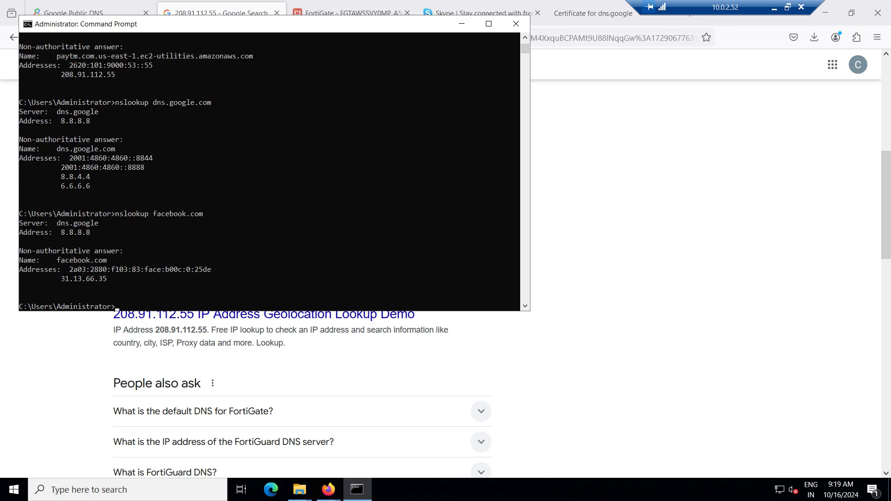
{"action": "left_click_drag", "start_coordinate": [61, 278], "coordinate": [108, 278]}
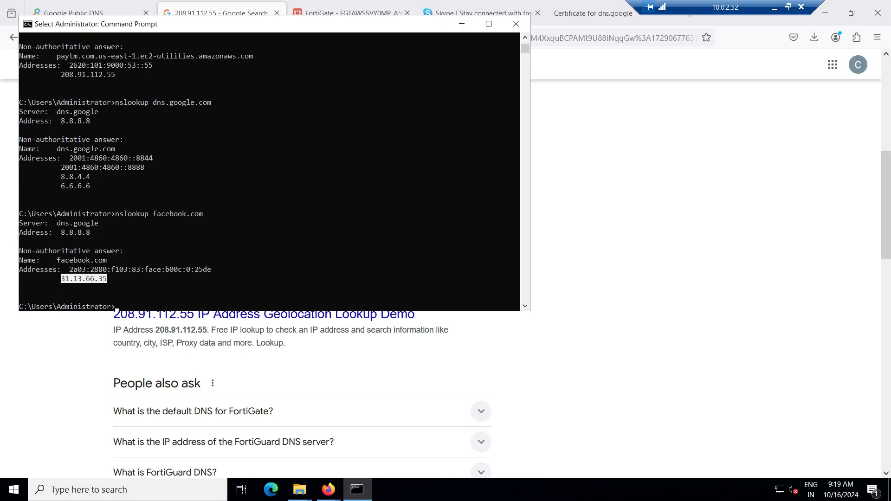
{"action": "key", "text": "Return"}
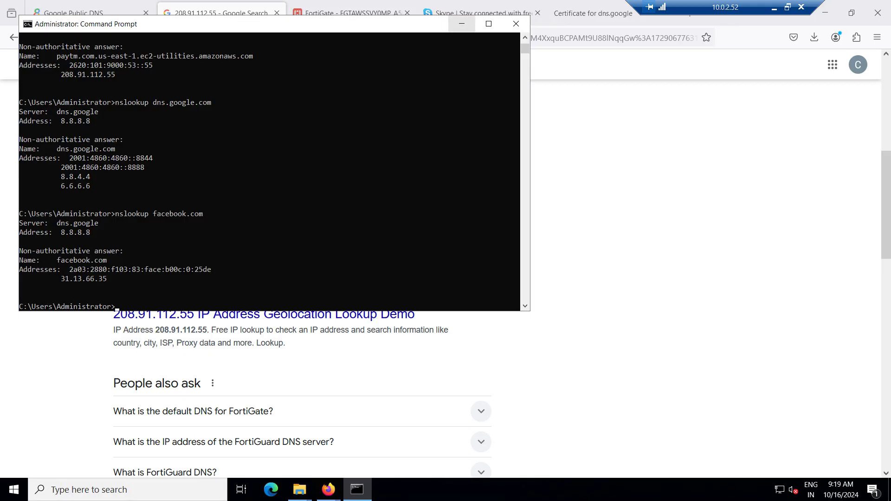
{"action": "left_click", "coordinate": [462, 24]}
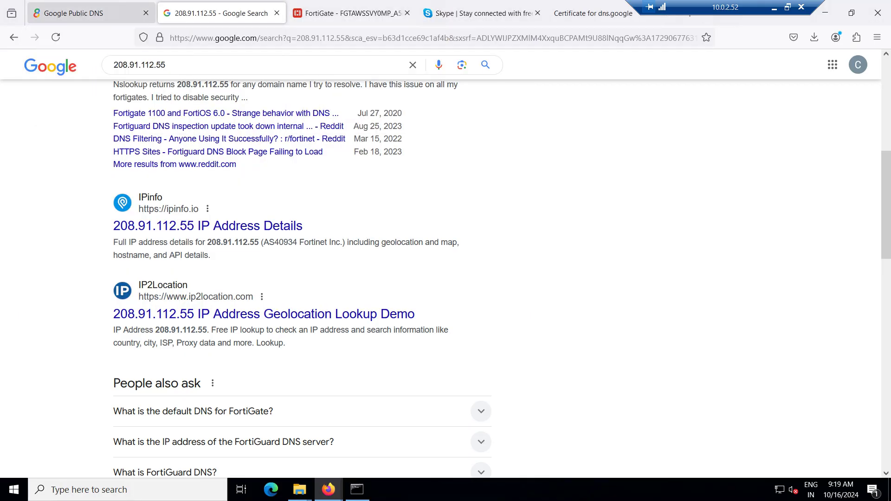
{"action": "left_click", "coordinate": [348, 13]}
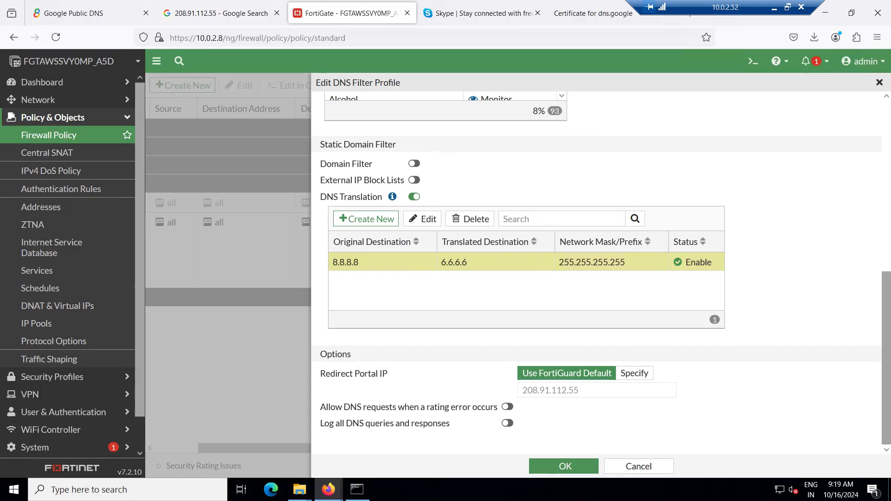
Start a new DNS translation with 31.13.66.35 as the original destination
{"action": "left_click", "coordinate": [365, 219]}
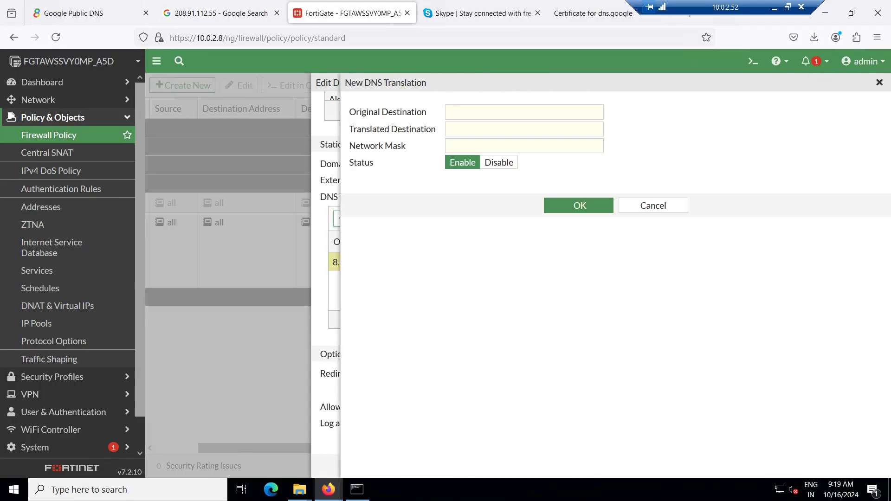
{"action": "type", "text": "31.13.66.35"}
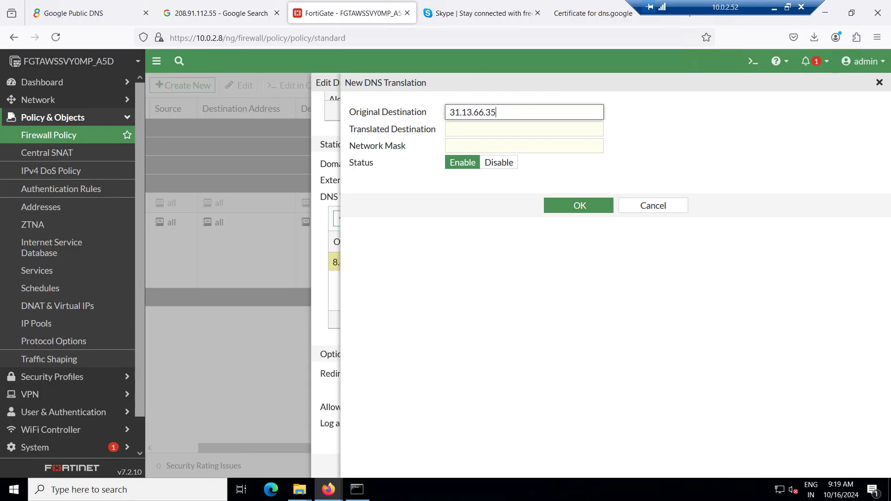
{"action": "left_click", "coordinate": [524, 129]}
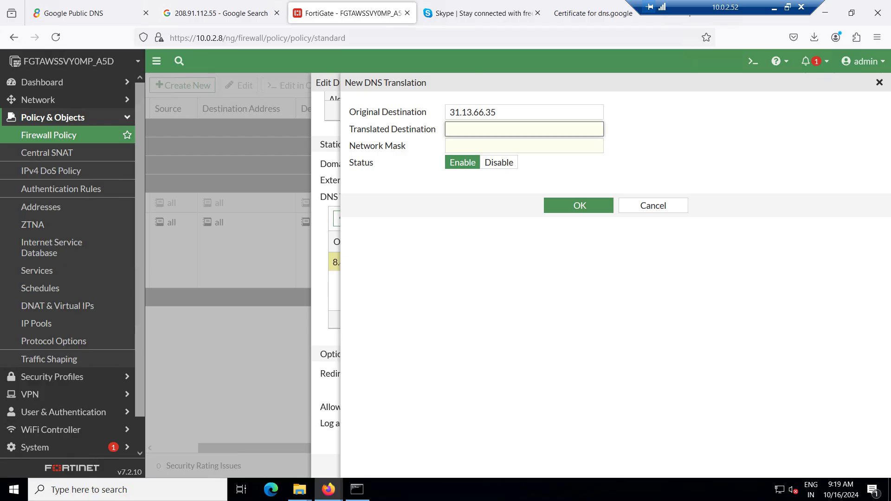
{"action": "type", "text": "6.6.6.6"}
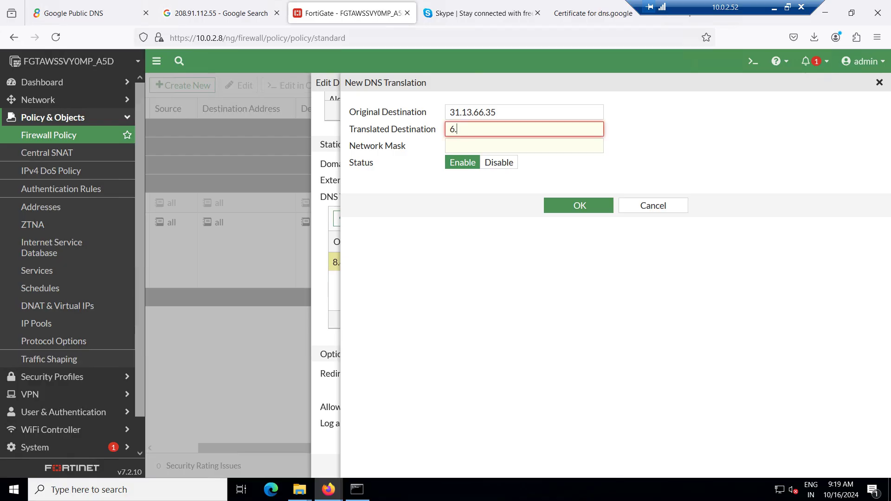
{"action": "key", "text": "BackSpace"}
{"action": "key", "text": "BackSpace"}
{"action": "key", "text": "BackSpace"}
{"action": "key", "text": "BackSpace"}
{"action": "key", "text": "BackSpace"}
{"action": "key", "text": "BackSpace"}
Set translated destination 208.91.112.55 with mask 255.255.255.255 and confirm the entry
{"action": "left_click", "coordinate": [357, 489]}
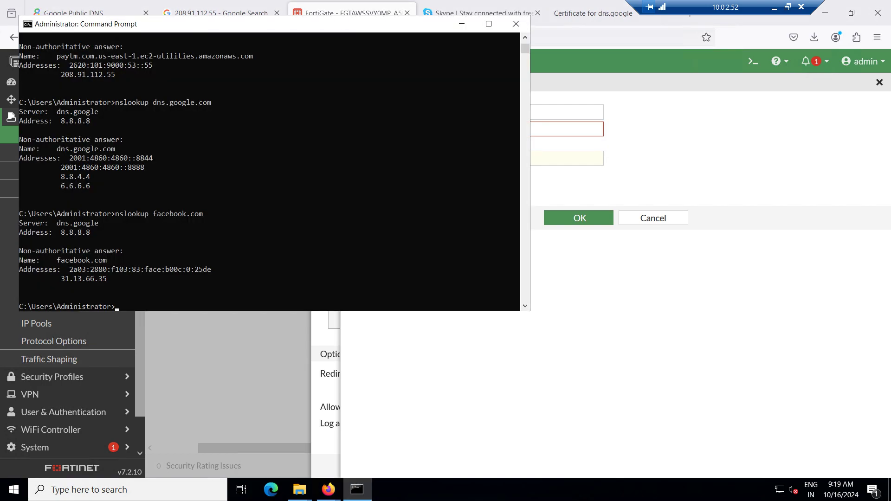
{"action": "left_click_drag", "start_coordinate": [61, 74], "coordinate": [115, 74]}
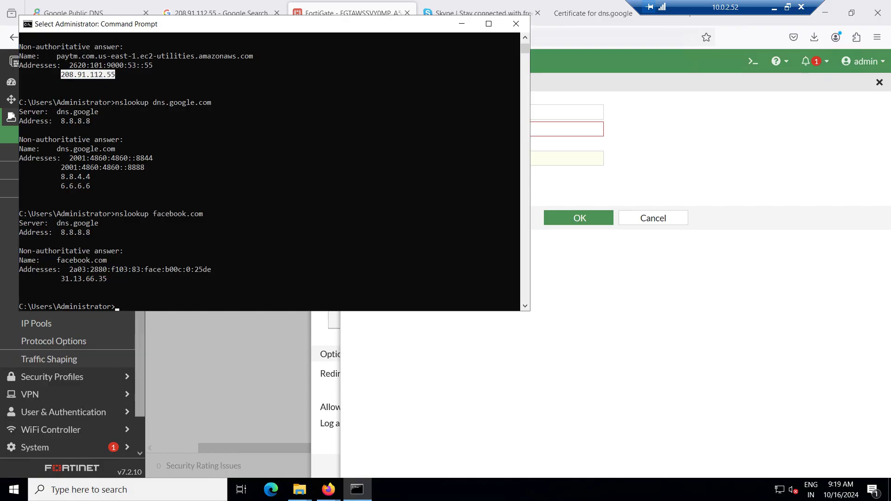
{"action": "key", "text": "ctrl+c"}
{"action": "key", "text": "alt+Tab"}
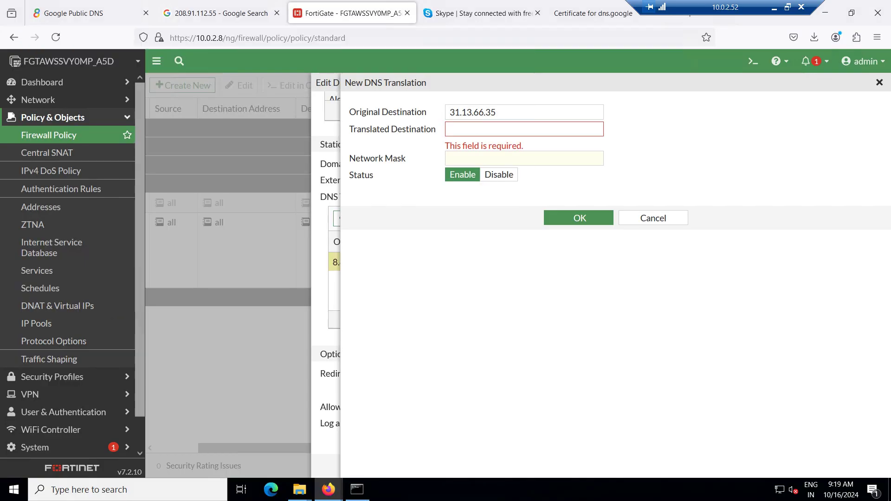
{"action": "left_click", "coordinate": [525, 129]}
{"action": "key", "text": "ctrl+v"}
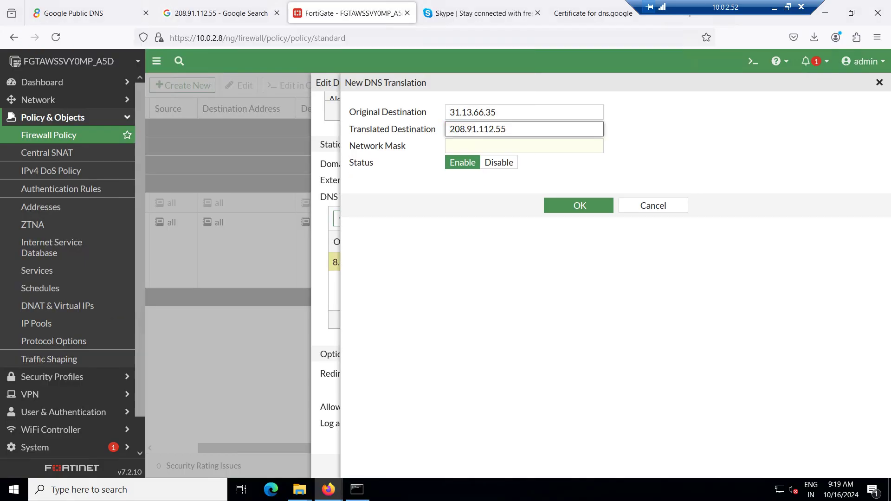
{"action": "left_click", "coordinate": [524, 145]}
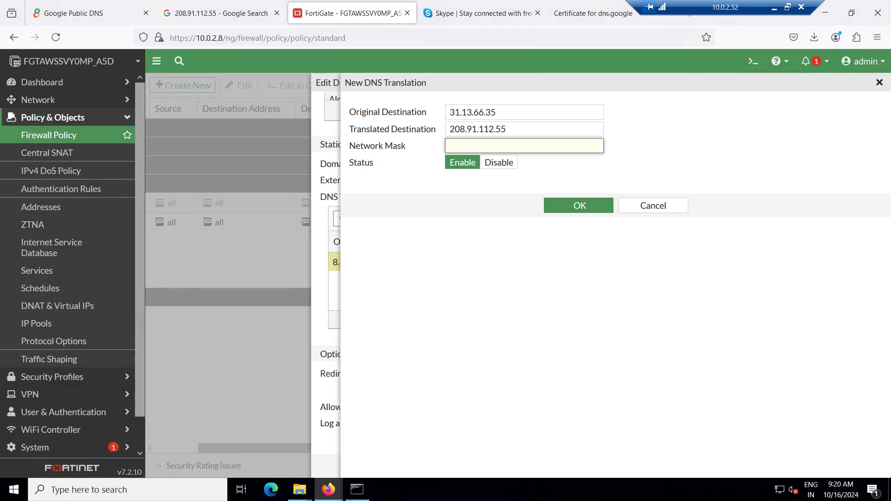
{"action": "type", "text": "255.255"}
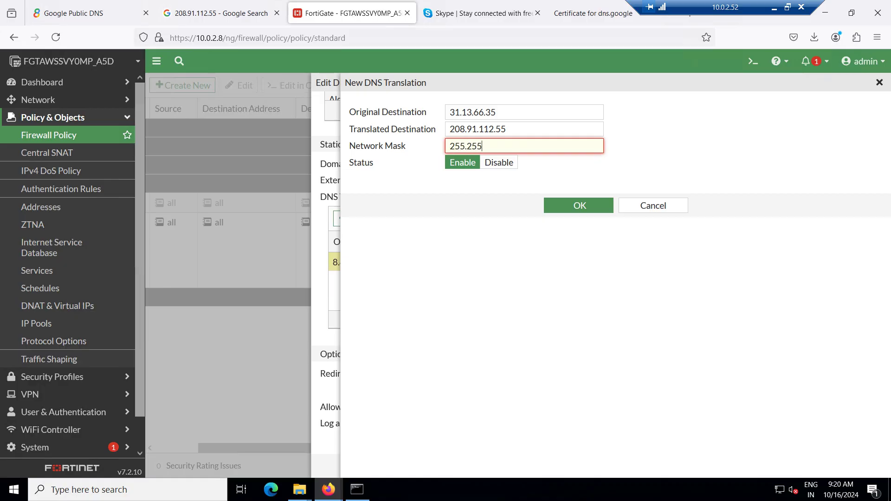
{"action": "type", "text": ".255.255"}
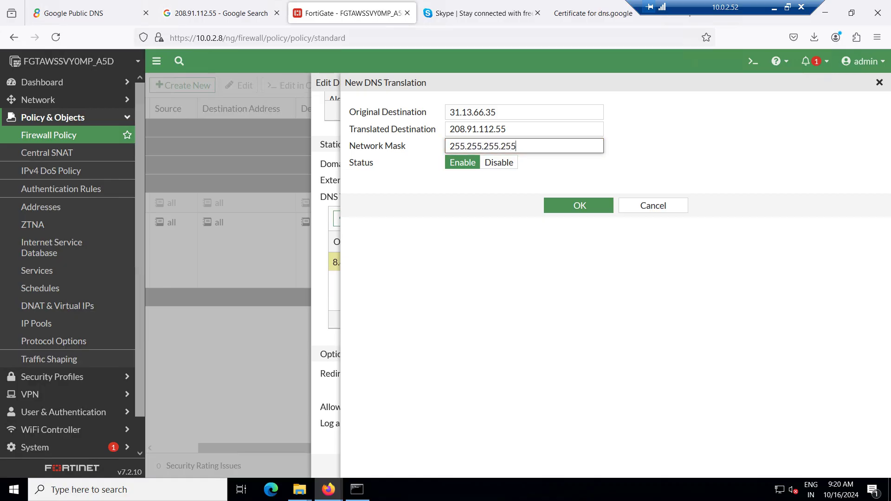
{"action": "left_click", "coordinate": [579, 206]}
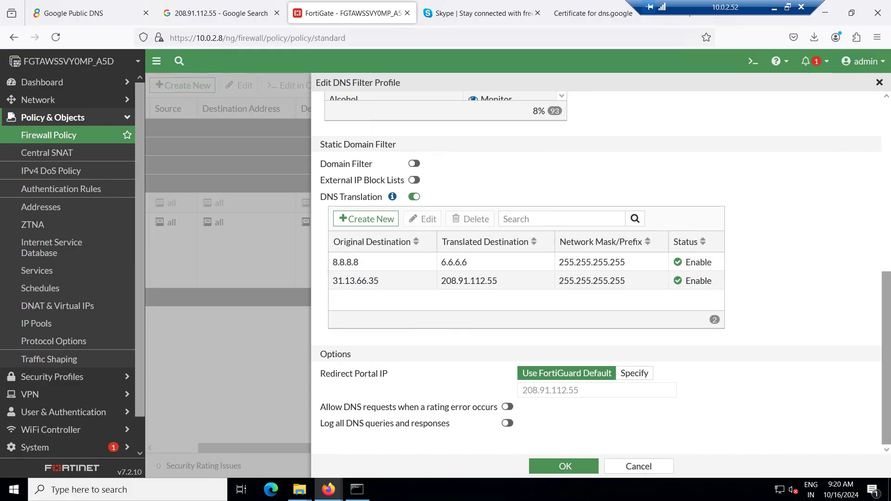
Save the DNS filter profile and rerun nslookup facebook.com, which now returns 208.91.112.55
{"action": "left_click", "coordinate": [565, 467]}
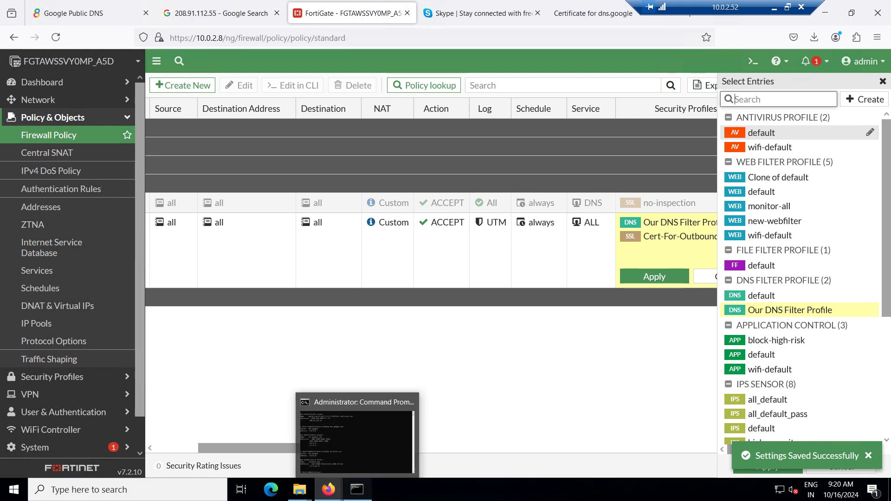
{"action": "left_click", "coordinate": [357, 490]}
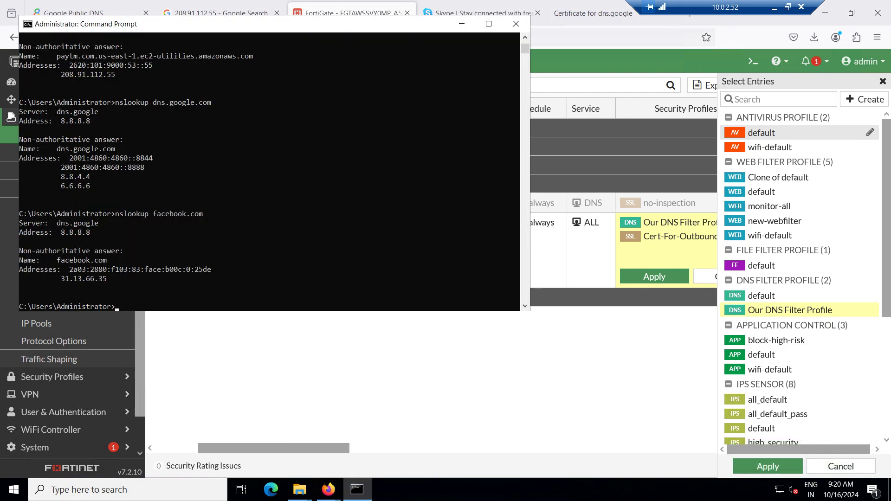
{"action": "key", "text": "Up"}
{"action": "key", "text": "Return"}
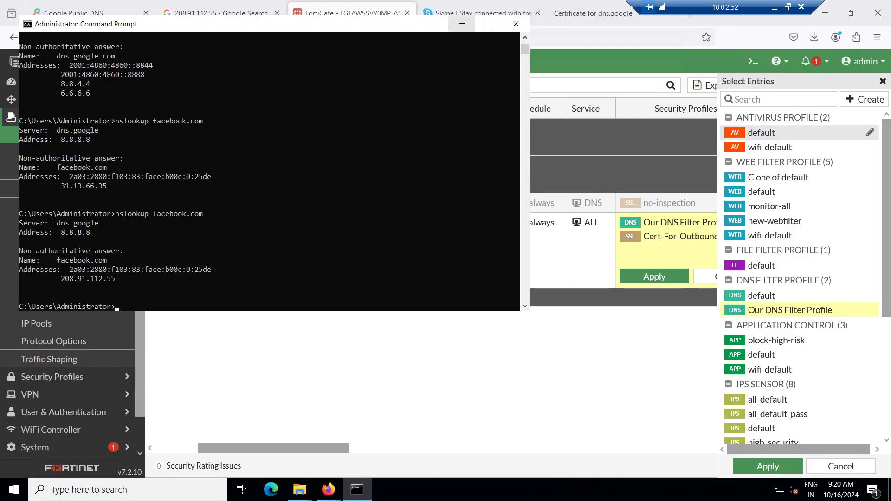
{"action": "left_click", "coordinate": [462, 24]}
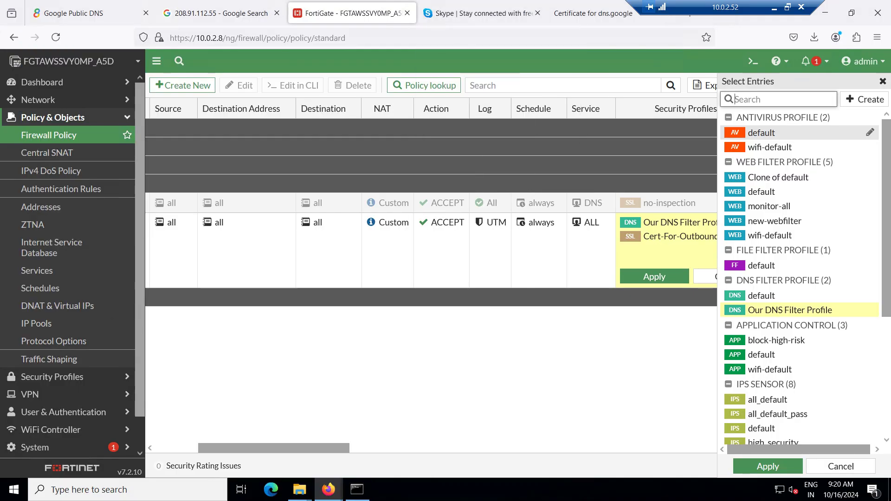
Load facebook.com in remote Firefox, still showing its login page, and compare with the local browser
{"action": "left_click", "coordinate": [218, 13]}
{"action": "key", "text": "ctrl+l"}
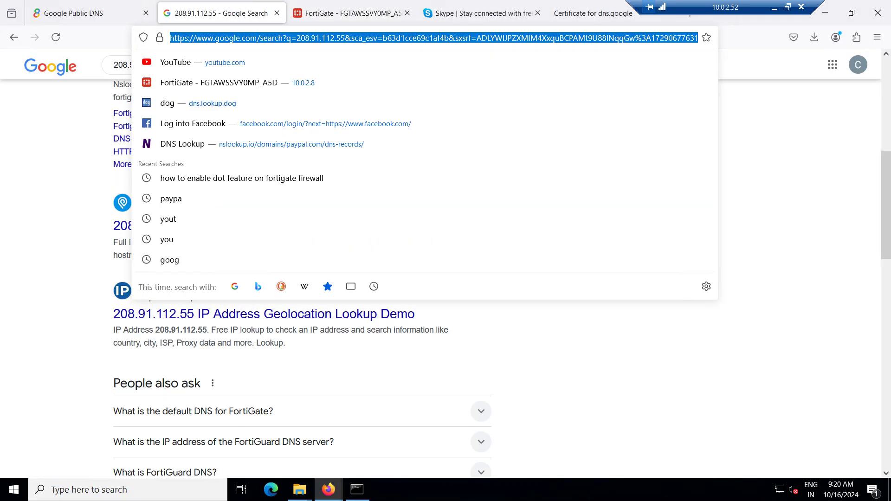
{"action": "type", "text": "facebook.com/"}
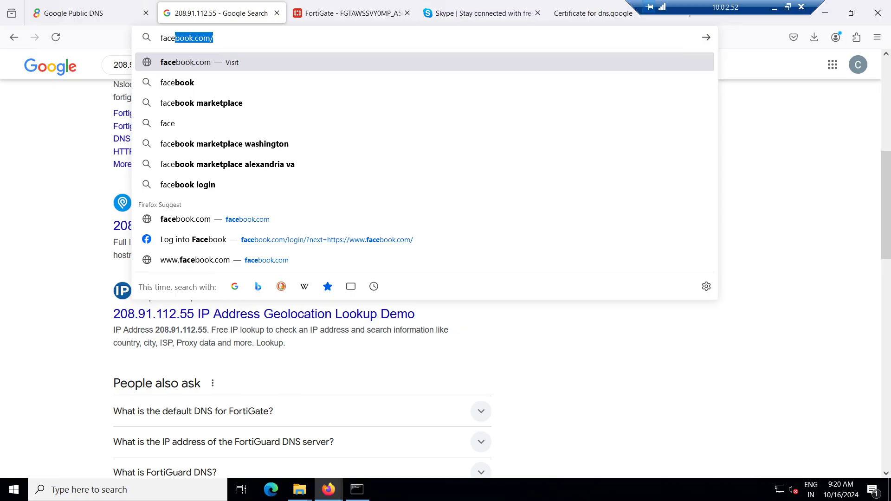
{"action": "key", "text": "Return"}
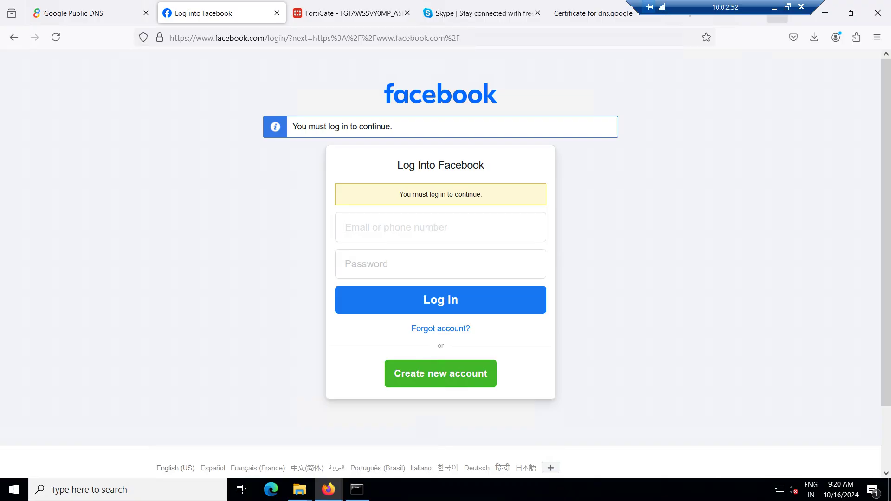
{"action": "left_click", "coordinate": [774, 9]}
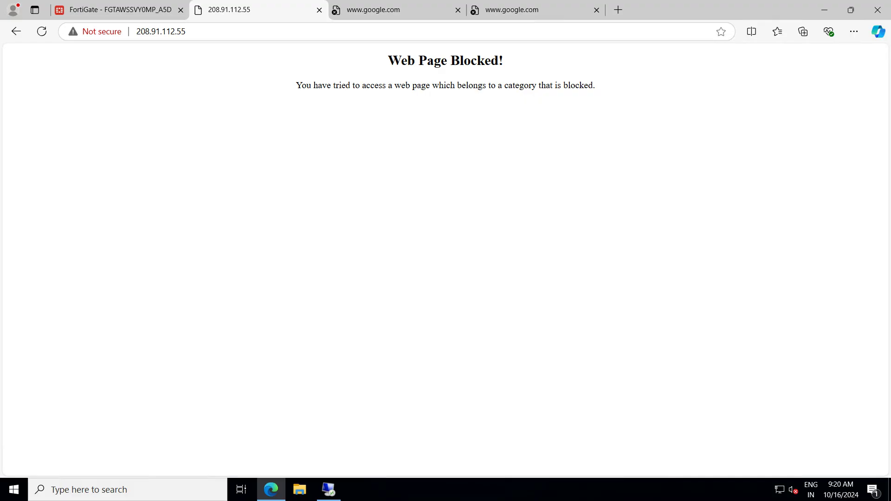
{"action": "left_click", "coordinate": [328, 490]}
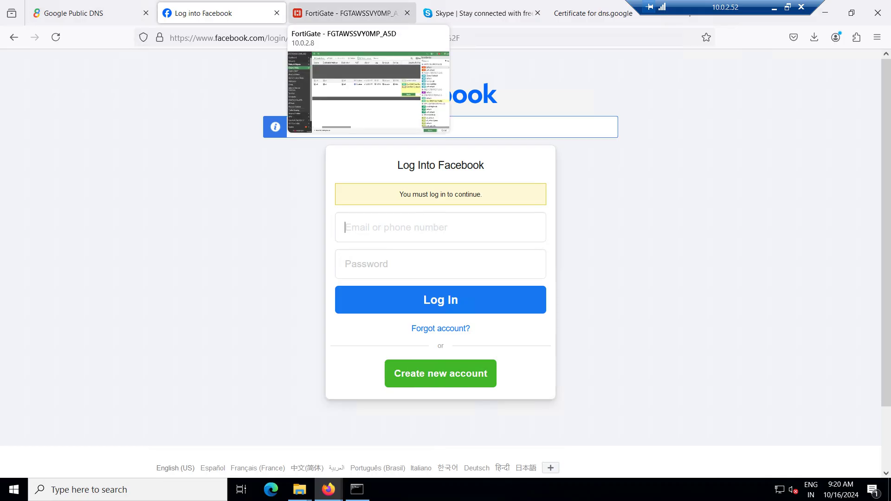
{"action": "left_click", "coordinate": [346, 13]}
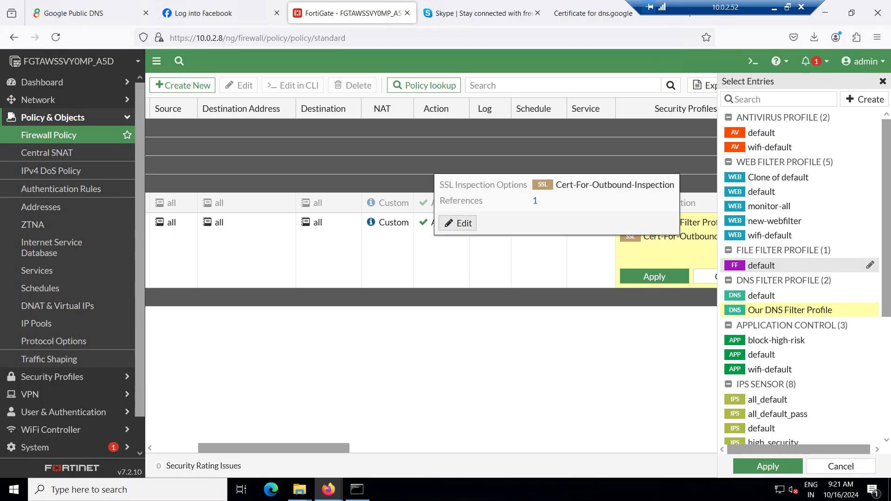
{"action": "left_click", "coordinate": [457, 223]}
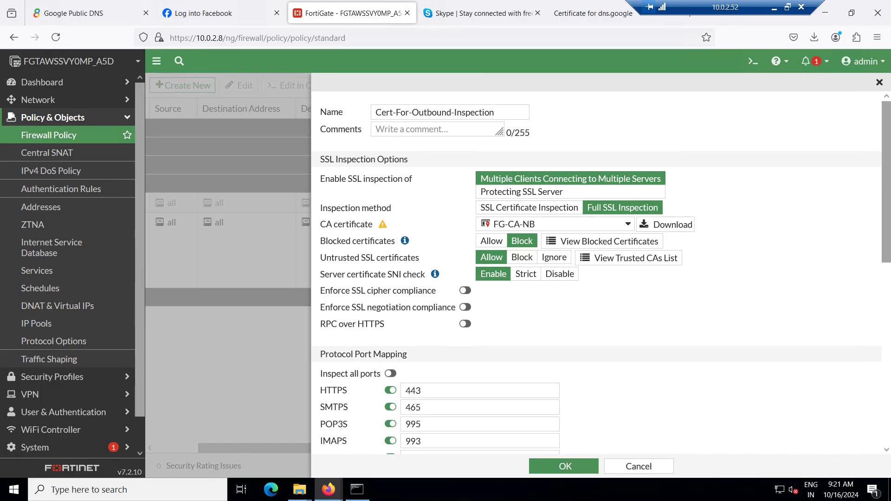
{"action": "scroll", "coordinate": [597, 269], "scroll_direction": "down", "scroll_amount": 4}
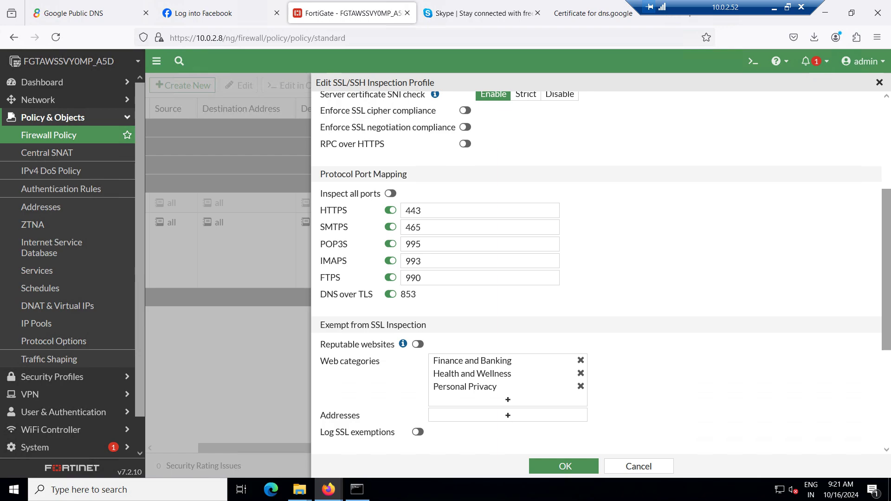
{"action": "left_click", "coordinate": [880, 83]}
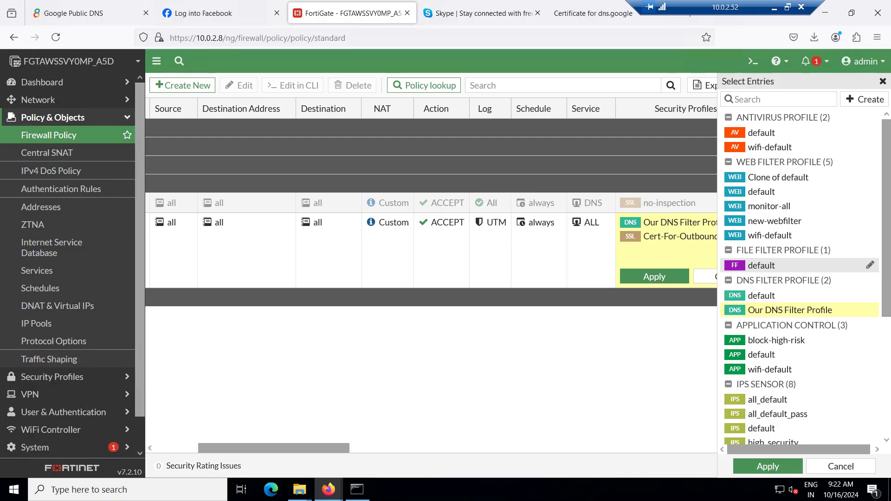
{"action": "mouse_move", "coordinate": [871, 265]}
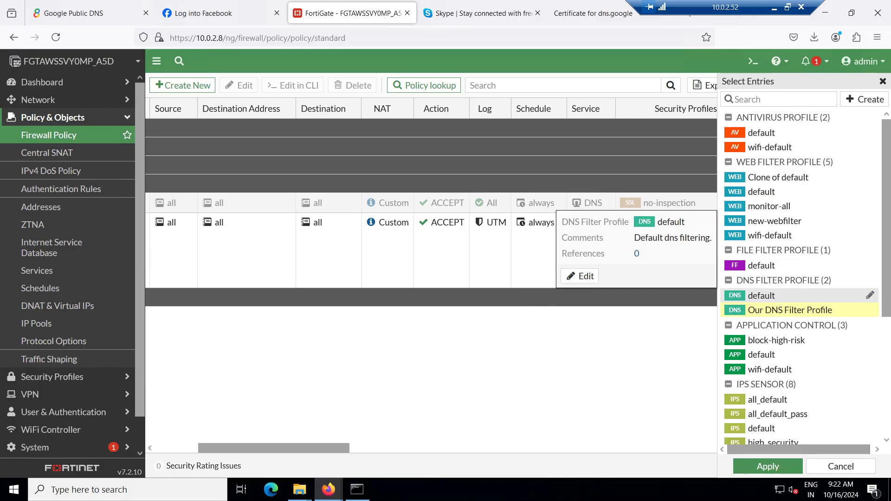
{"action": "left_click", "coordinate": [790, 310]}
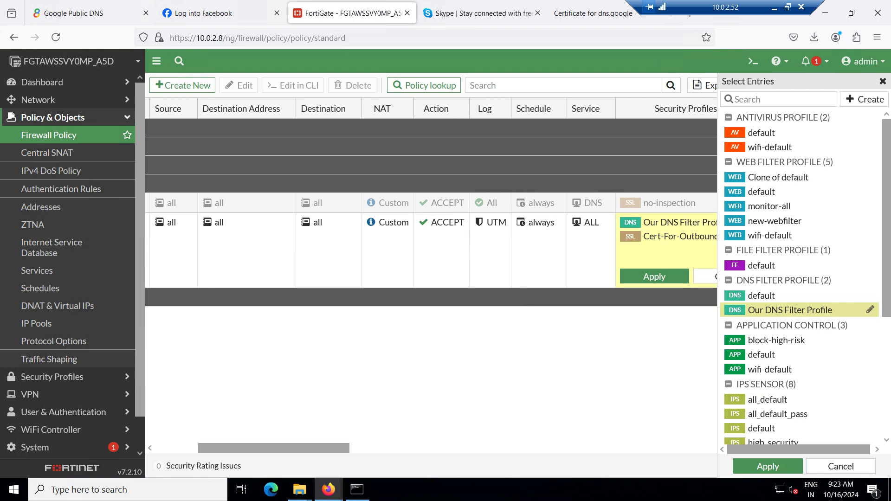
{"action": "mouse_move", "coordinate": [645, 237]}
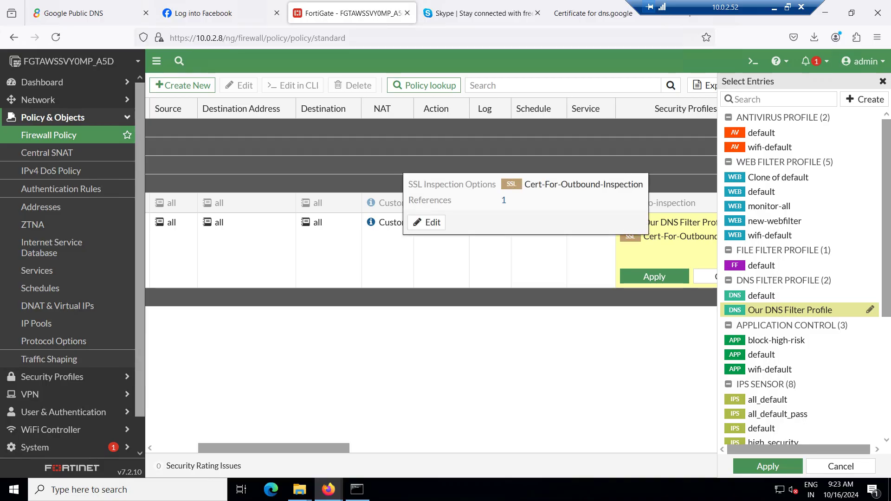
Inspect the Cert-For-Outbound-Inspection profile's DNS over TLS mapping on port 853, then return to Command Prompt
{"action": "left_click", "coordinate": [427, 223]}
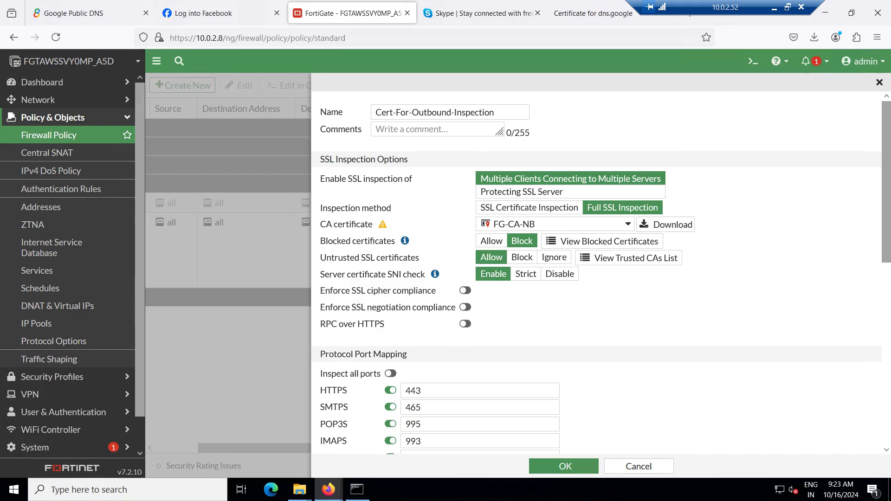
{"action": "scroll", "coordinate": [597, 273], "scroll_direction": "down", "scroll_amount": 2}
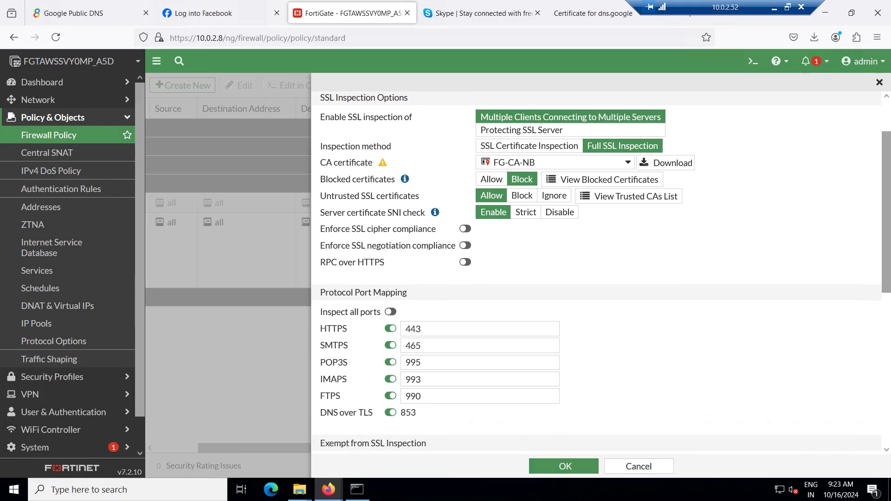
{"action": "scroll", "coordinate": [597, 273], "scroll_direction": "down", "scroll_amount": 3}
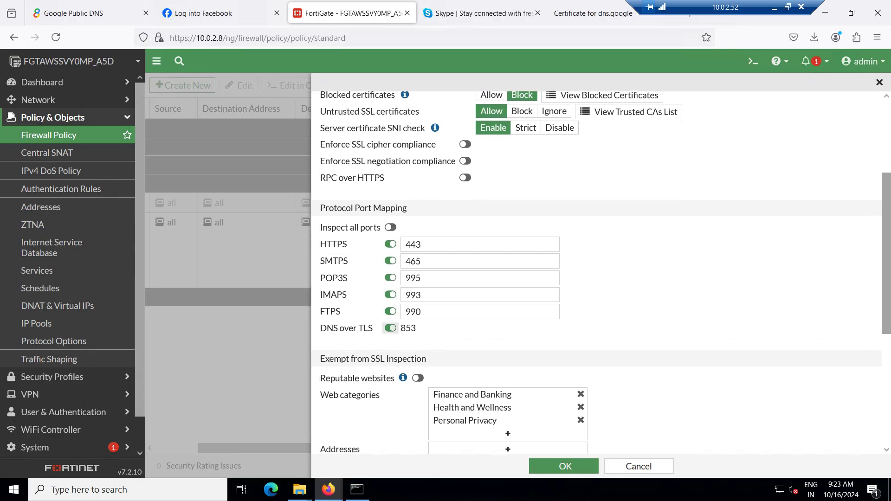
{"action": "left_click_drag", "start_coordinate": [373, 328], "coordinate": [364, 329]}
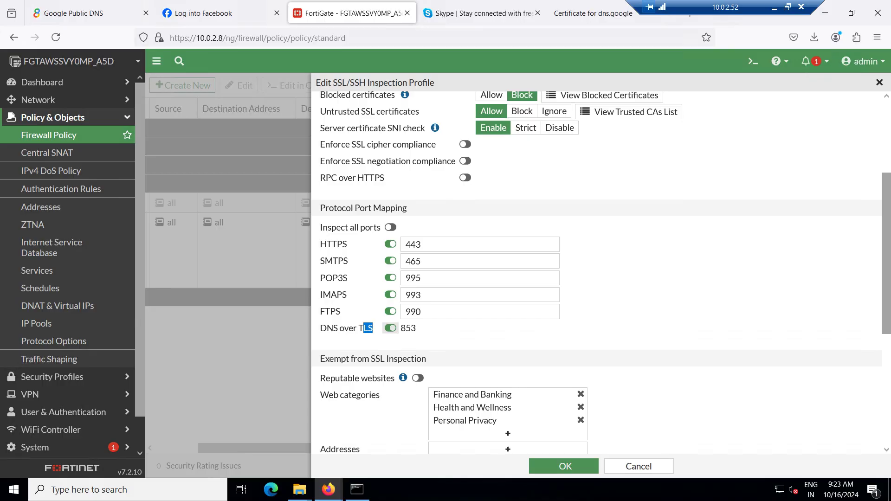
{"action": "scroll", "coordinate": [599, 274], "scroll_direction": "up", "scroll_amount": 4}
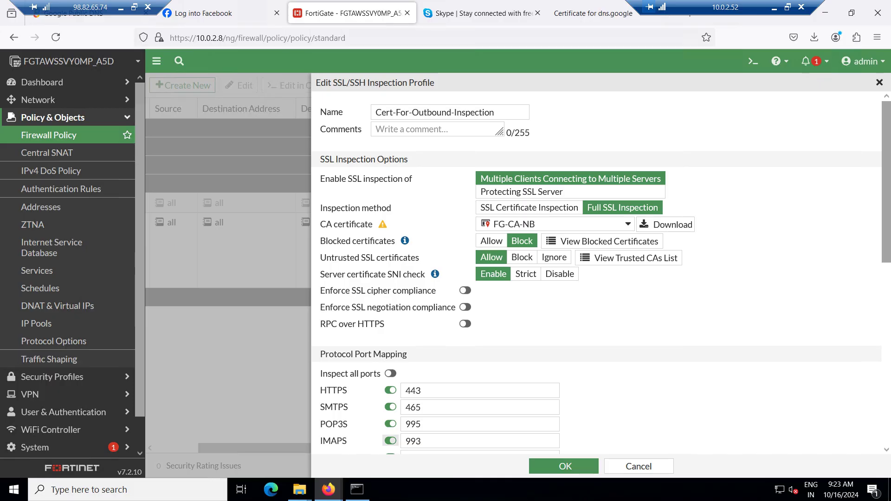
{"action": "left_click", "coordinate": [356, 490]}
Check the latest facebook.com nslookup output in the console, then go back to Firefox's Log into Facebook page
{"action": "left_click", "coordinate": [196, 297]}
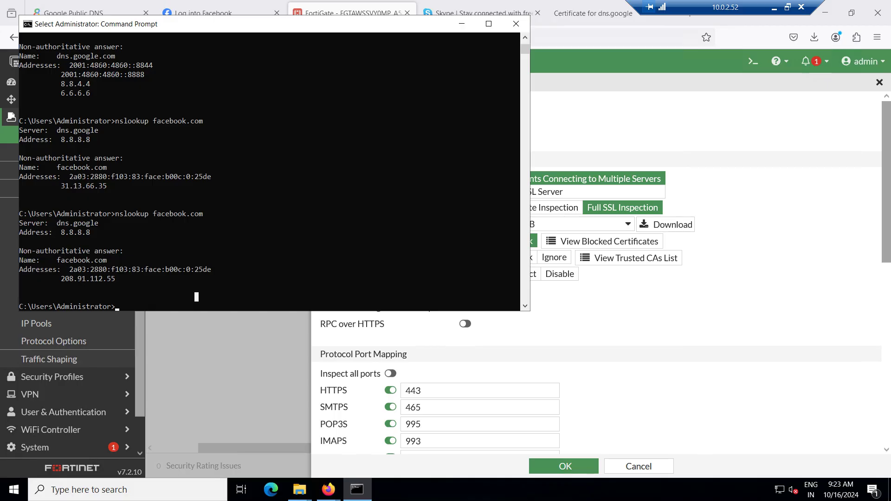
{"action": "type", "text": "dog"}
{"action": "key", "text": "BackSpace"}
{"action": "key", "text": "BackSpace"}
{"action": "key", "text": "BackSpace"}
{"action": "key", "text": "BackSpace"}
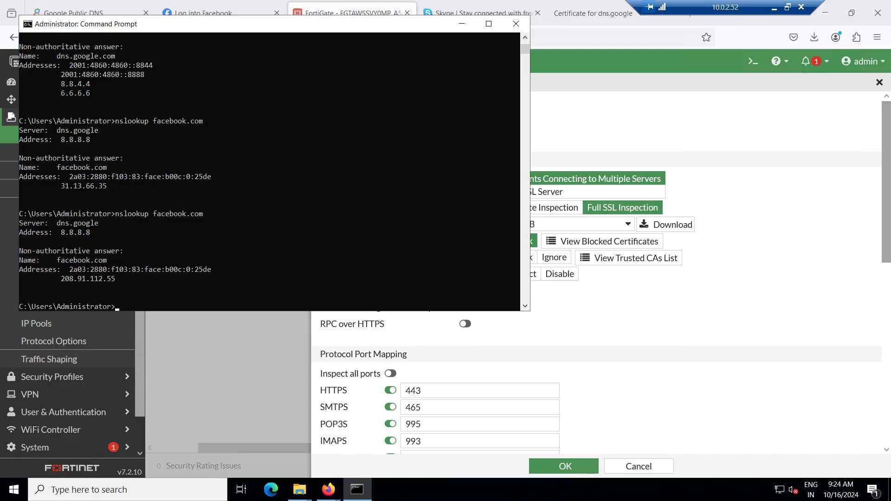
{"action": "left_click", "coordinate": [213, 10]}
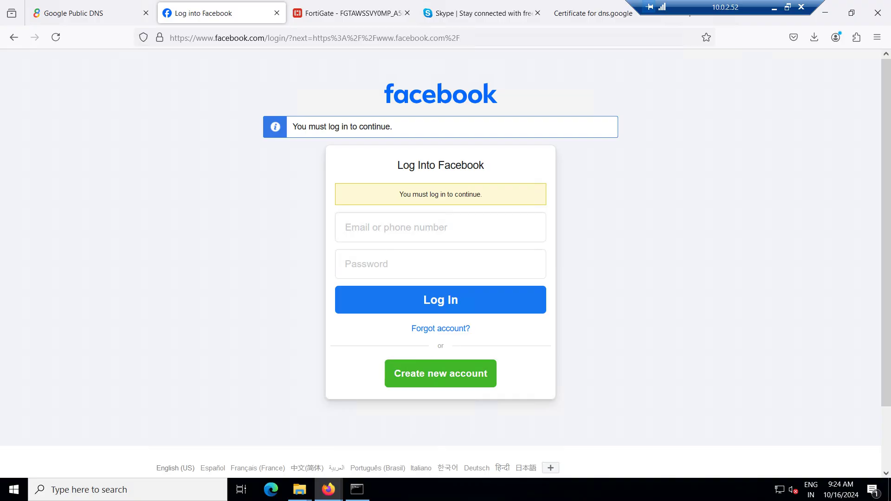
Run nslookup networkbulls.com in Command Prompt and copy the returned address 52.66.110.84
{"action": "left_click", "coordinate": [357, 490]}
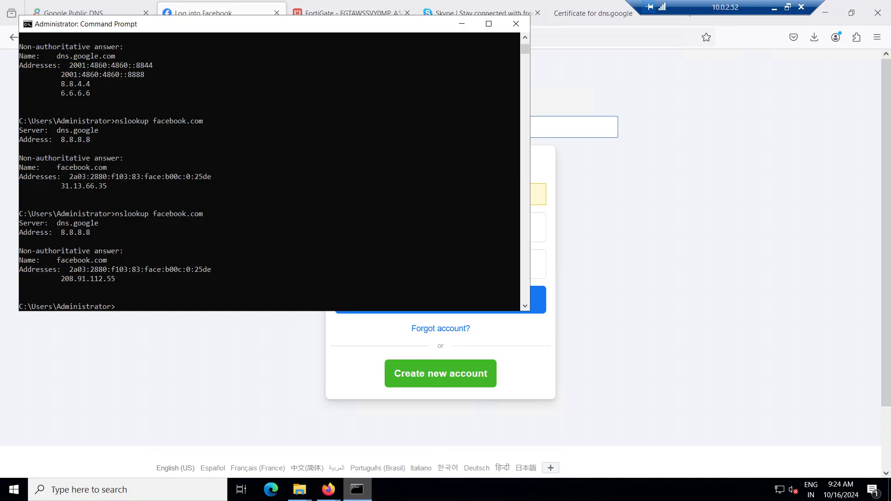
{"action": "type", "text": "n"}
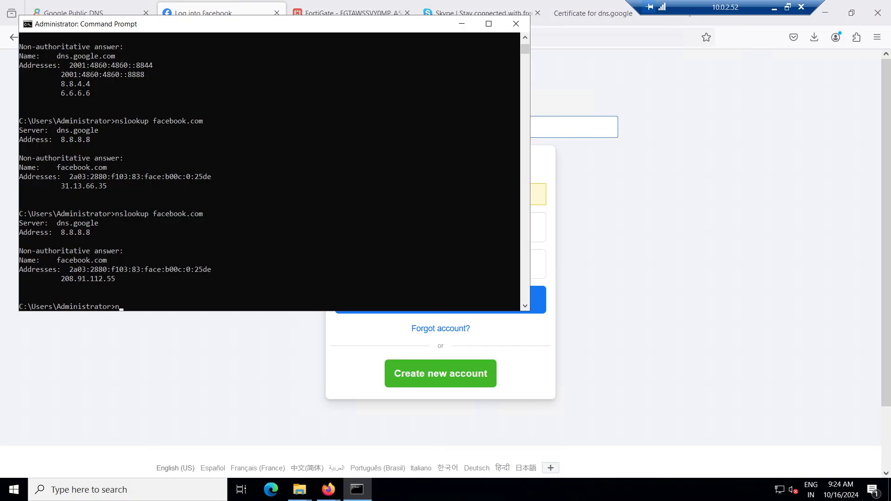
{"action": "type", "text": "slookup networkbulls.com"}
{"action": "key", "text": "Return"}
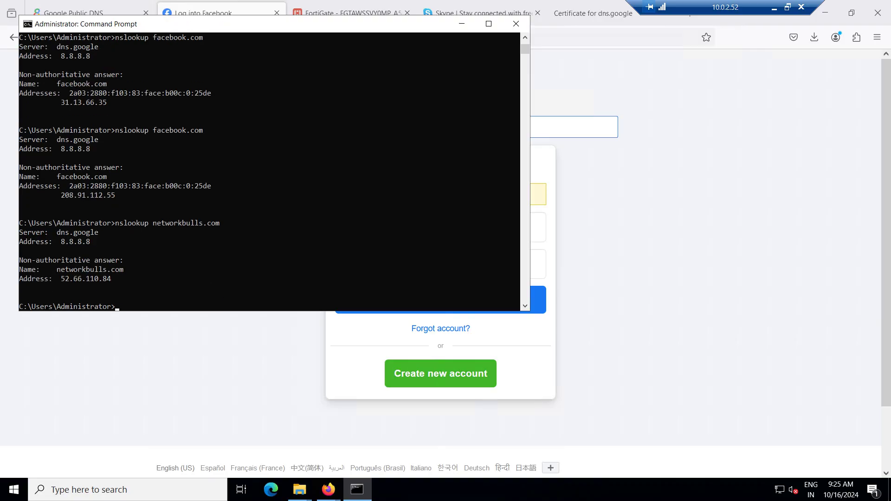
{"action": "left_click_drag", "start_coordinate": [61, 278], "coordinate": [115, 279]}
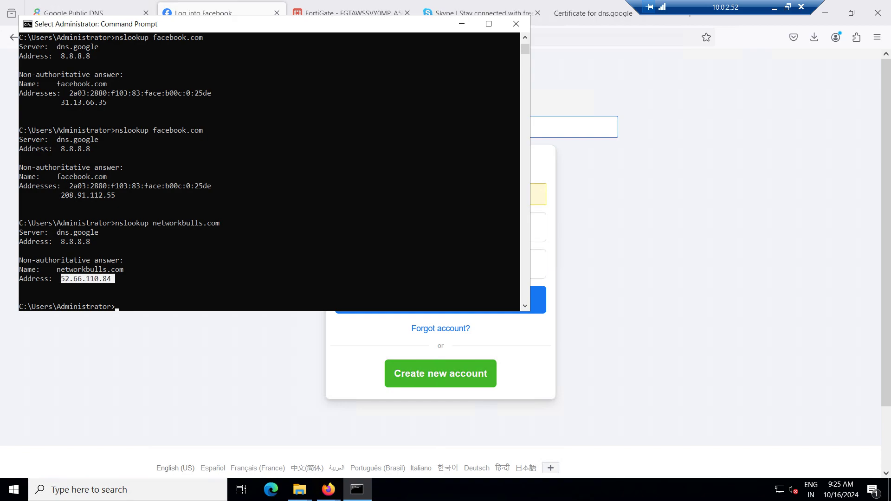
{"action": "key", "text": "ctrl+c"}
{"action": "key", "text": "alt+Tab"}
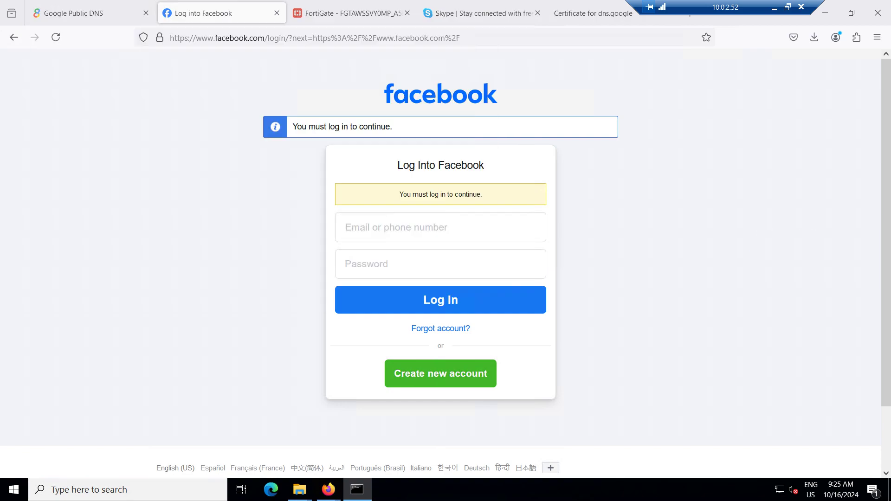
Save the SSL/SSH inspection profile in FortiGate
{"action": "key", "text": "ctrl+Tab"}
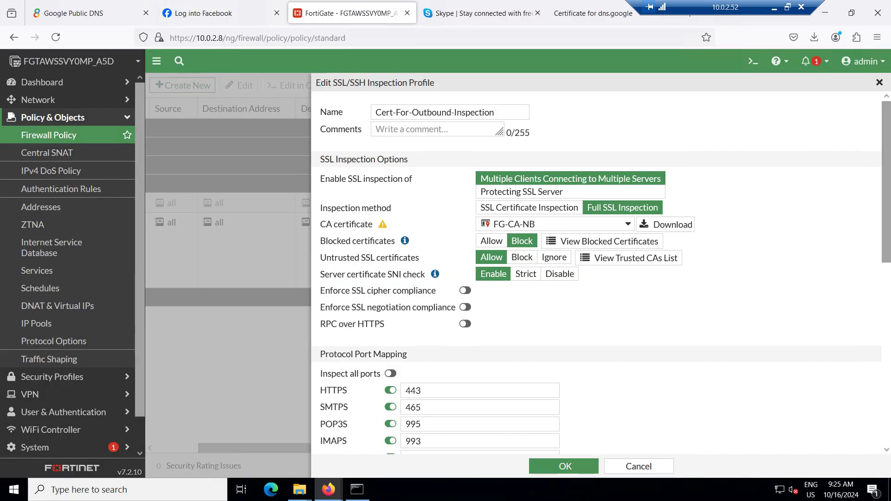
{"action": "scroll", "coordinate": [597, 269], "scroll_direction": "down", "scroll_amount": 3}
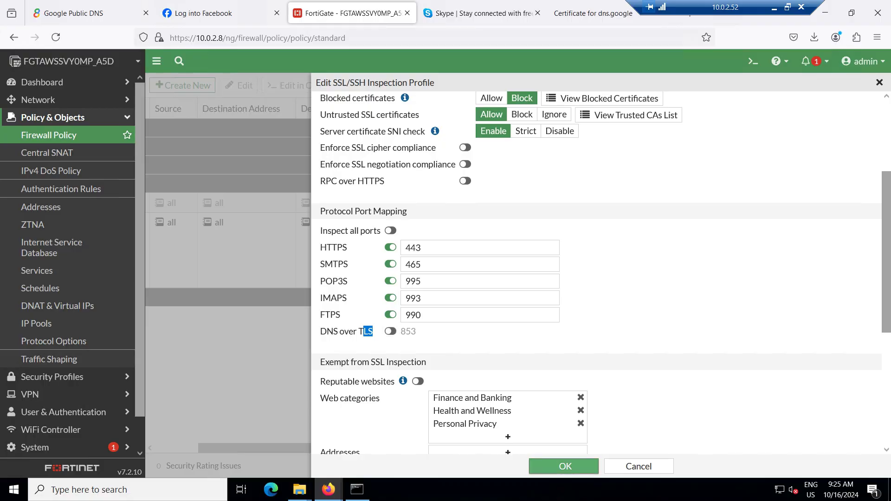
{"action": "left_click", "coordinate": [564, 466]}
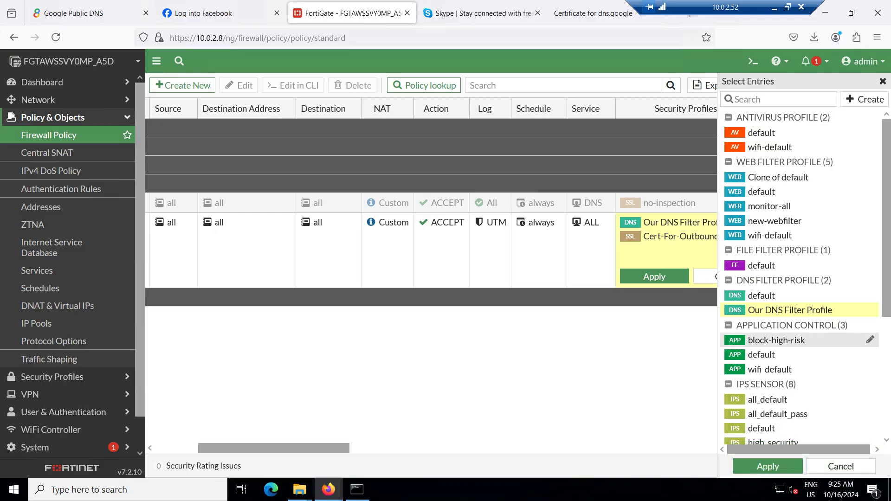
Open Our DNS Filter Profile and scroll to its DNS Translation entries
{"action": "mouse_move", "coordinate": [789, 310]}
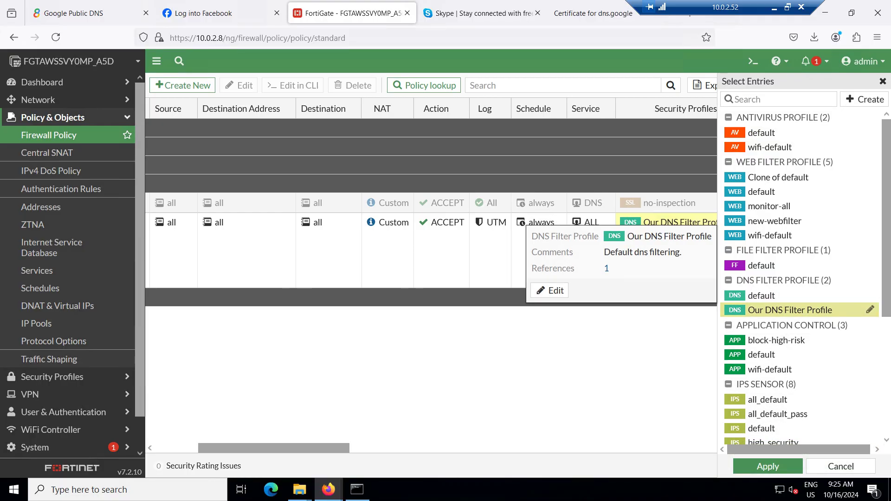
{"action": "left_click", "coordinate": [870, 310]}
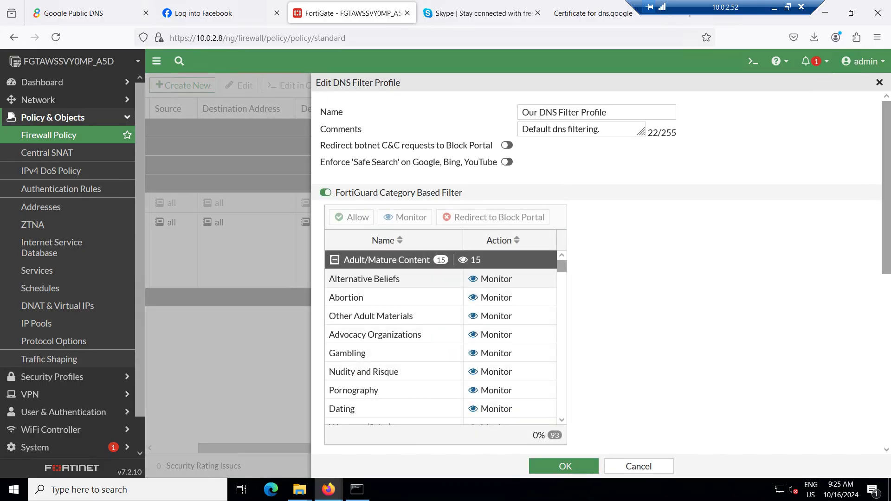
{"action": "scroll", "coordinate": [596, 273], "scroll_direction": "down", "scroll_amount": 3}
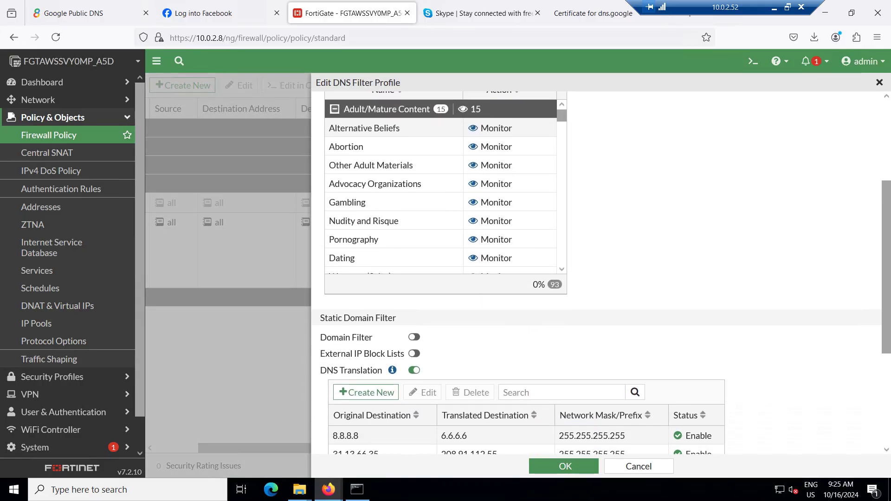
{"action": "scroll", "coordinate": [596, 273], "scroll_direction": "down", "scroll_amount": 2}
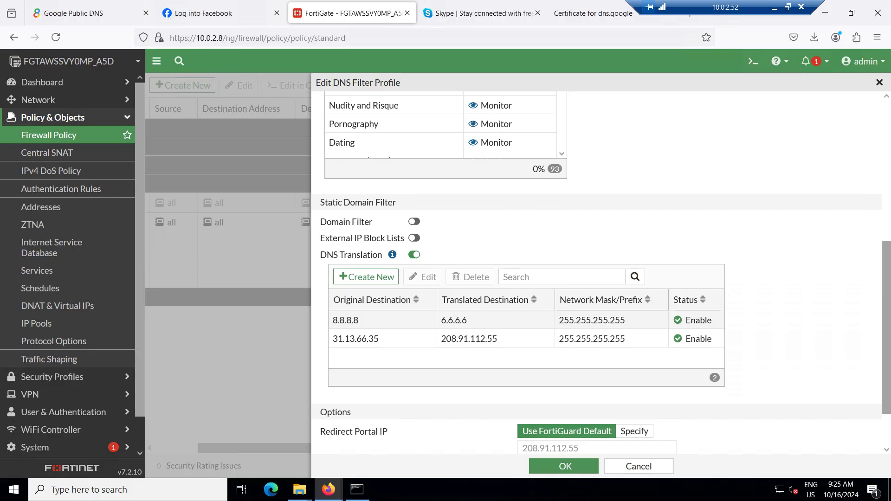
Create a DNS translation from 52.66.110.84 to 208.91.112.55, copying the target address from Command Prompt
{"action": "left_click", "coordinate": [366, 277]}
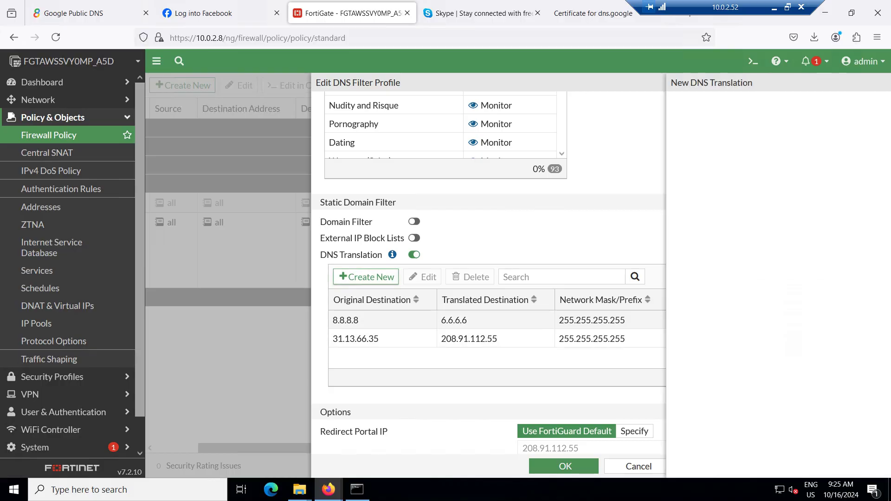
{"action": "left_click", "coordinate": [524, 112]}
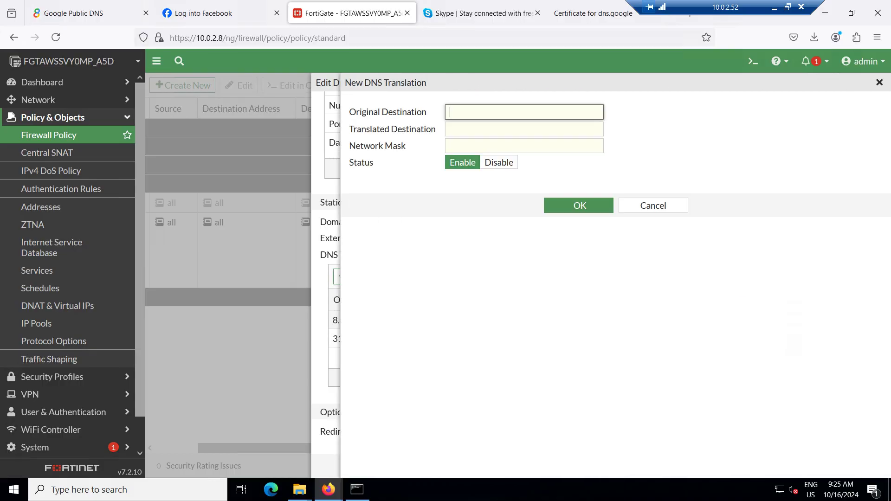
{"action": "key", "text": "ctrl+v"}
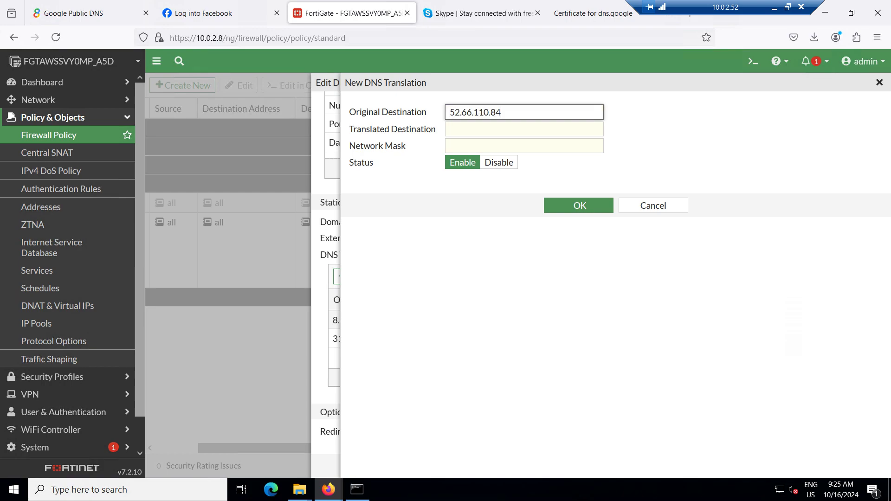
{"action": "left_click", "coordinate": [524, 129]}
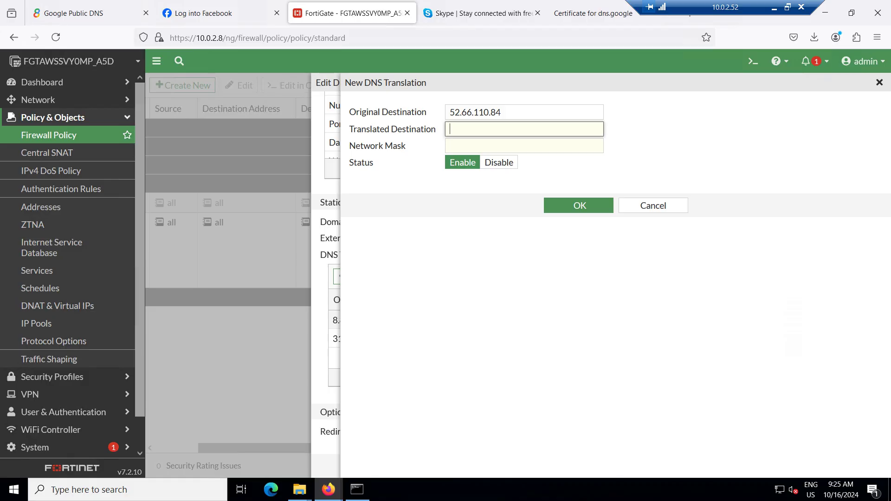
{"action": "left_click", "coordinate": [357, 490]}
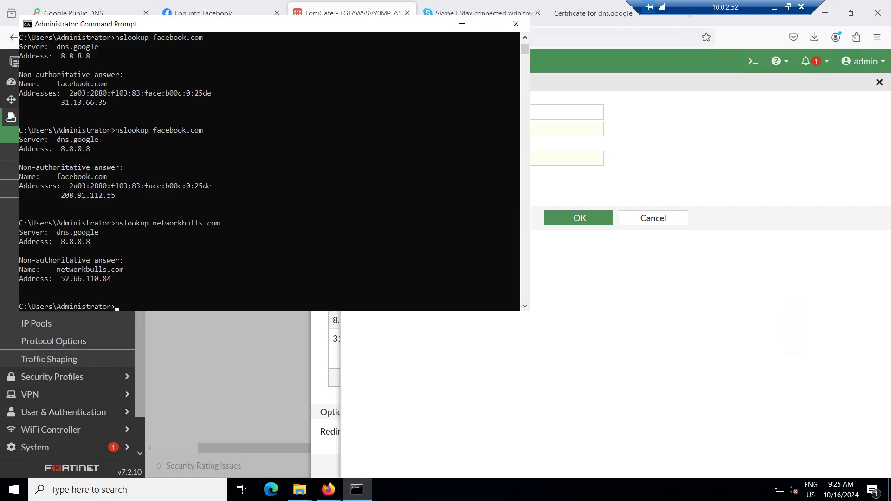
{"action": "left_click_drag", "start_coordinate": [61, 195], "coordinate": [115, 195]}
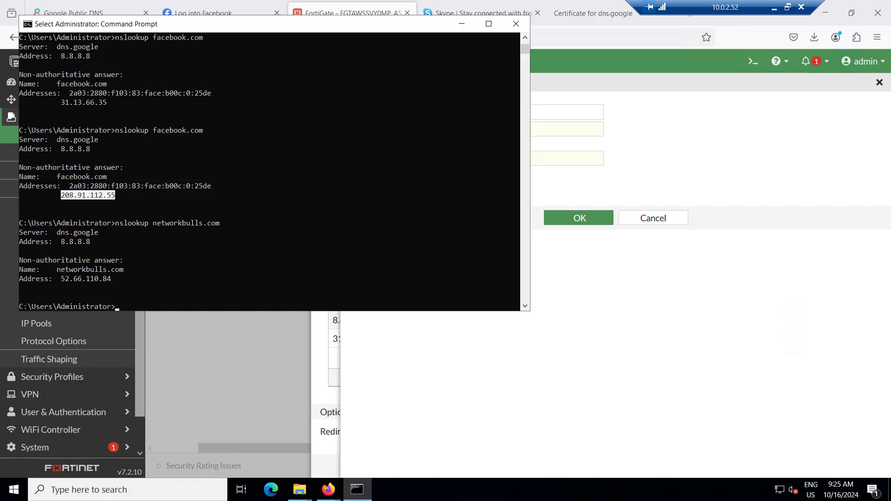
{"action": "key", "text": "ctrl+c"}
{"action": "key", "text": "alt+Tab"}
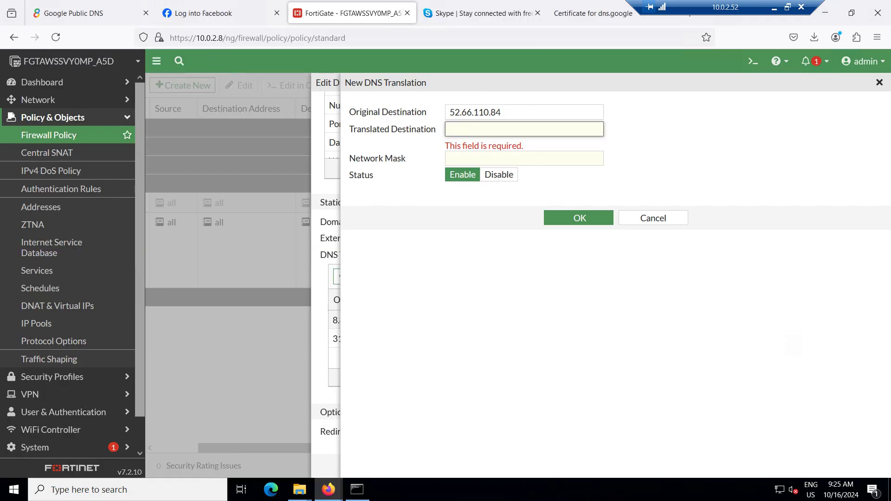
{"action": "key", "text": "ctrl+v"}
Set network mask 255.255.255.255, confirm the entry, and save Our DNS Filter Profile
{"action": "key", "text": "Tab"}
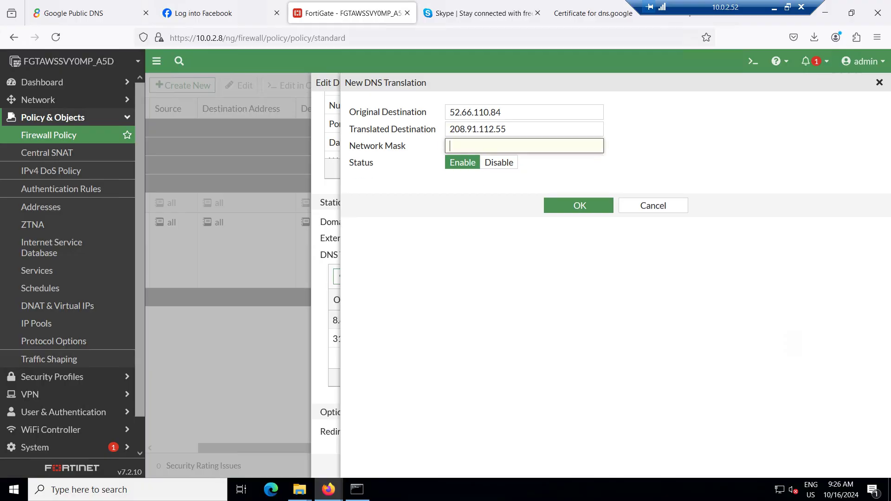
{"action": "type", "text": "255.255.25"}
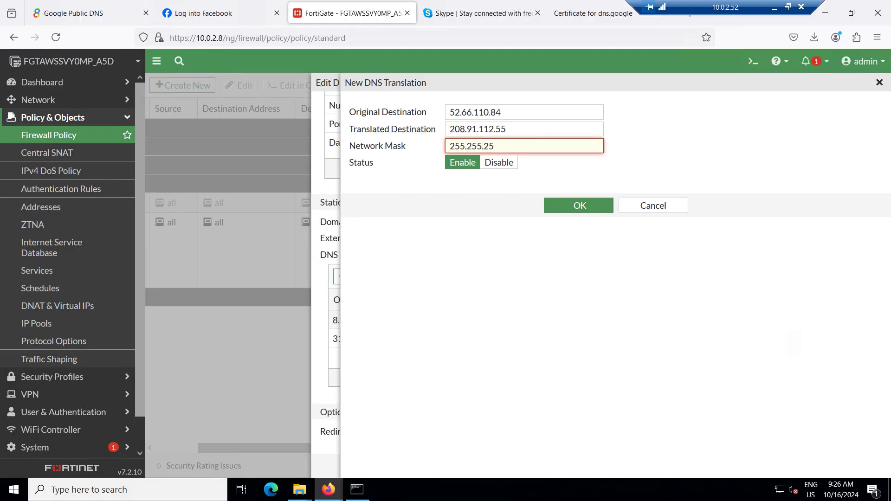
{"action": "type", "text": "5.255"}
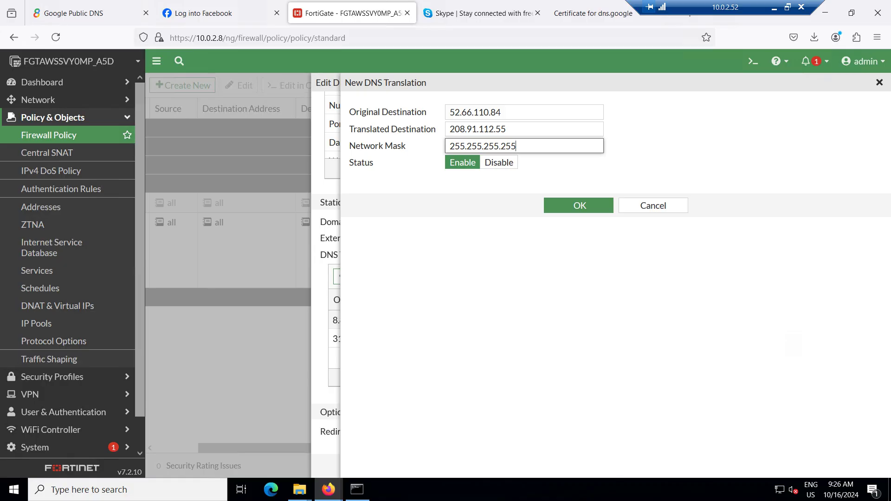
{"action": "key", "text": "Tab"}
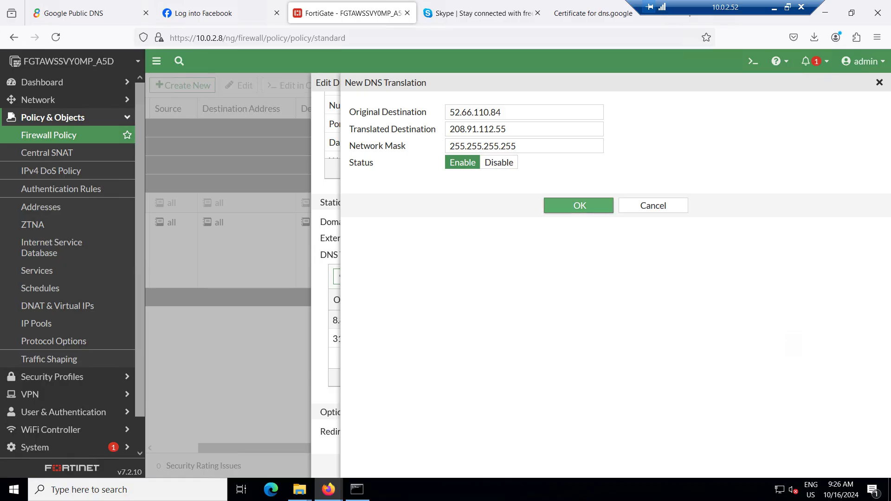
{"action": "key", "text": "Return"}
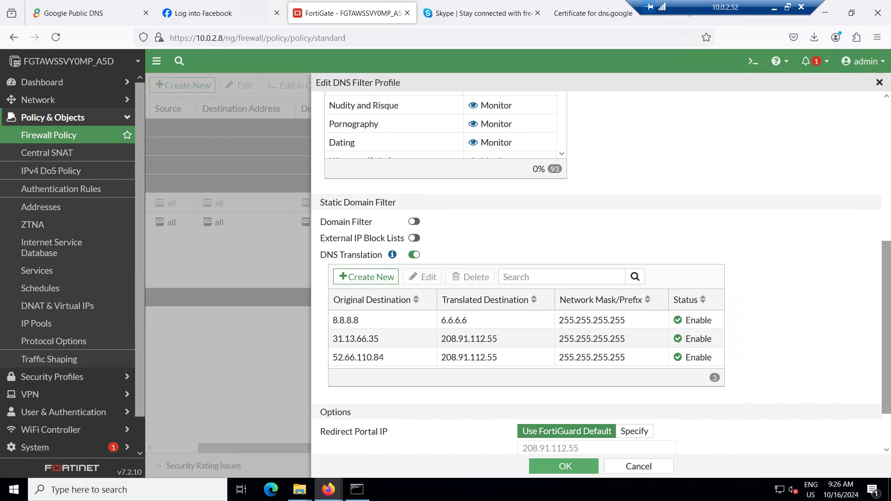
{"action": "left_click", "coordinate": [566, 467]}
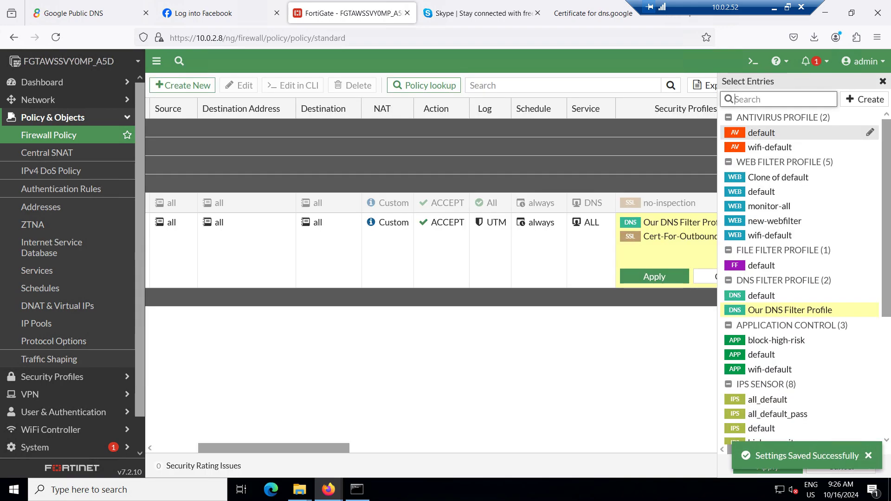
Load networkbulls.com in a Firefox tab
{"action": "left_click", "coordinate": [483, 13]}
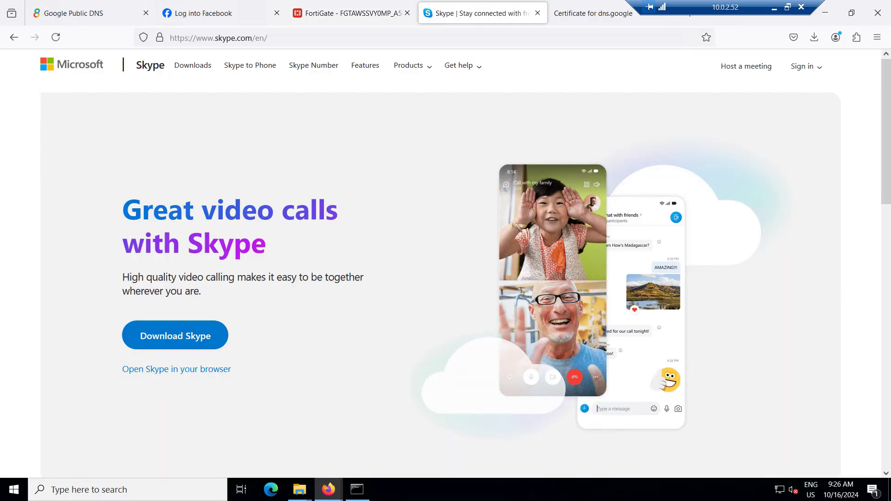
{"action": "key", "text": "ctrl+l"}
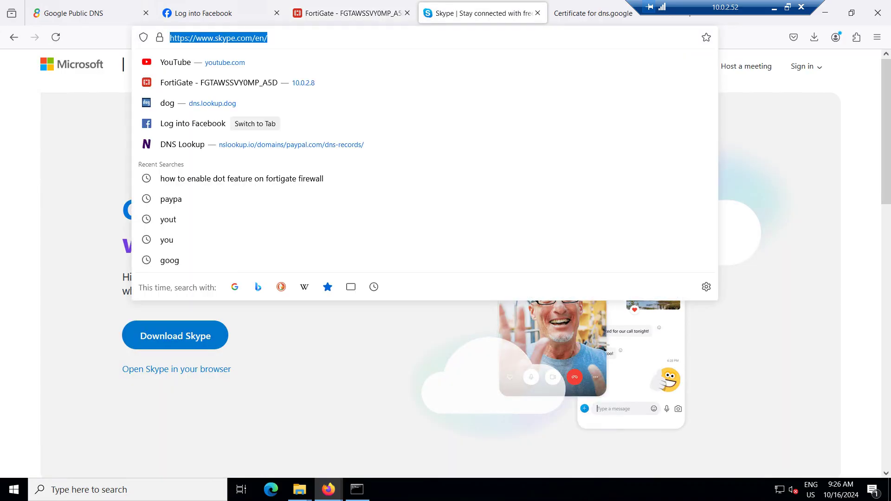
{"action": "type", "text": "networku"}
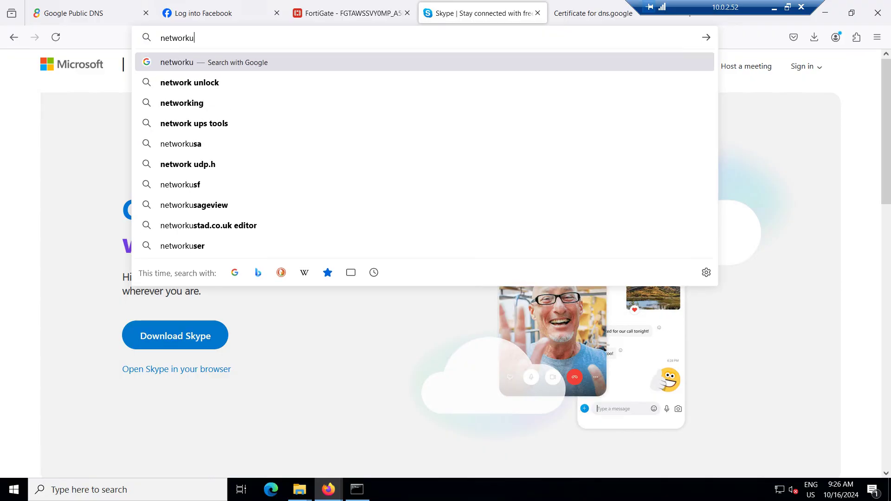
{"action": "key", "text": "BackSpace"}
{"action": "type", "text": "bulls.com"}
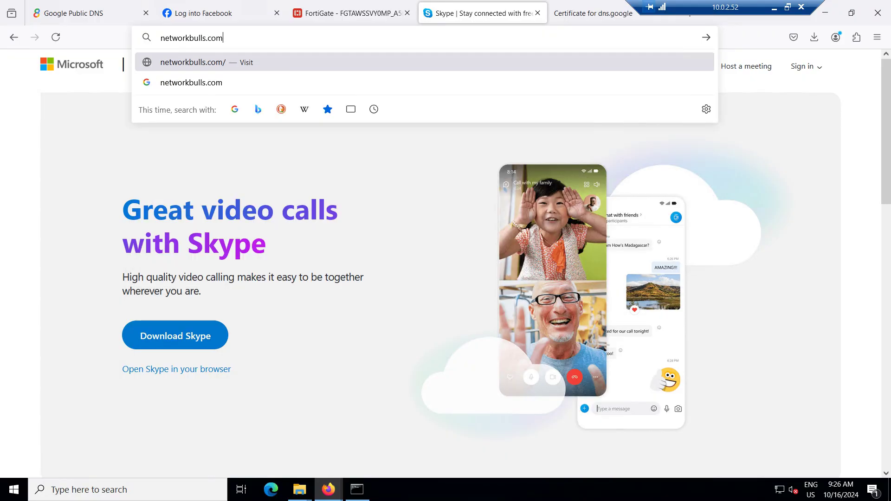
{"action": "key", "text": "Return"}
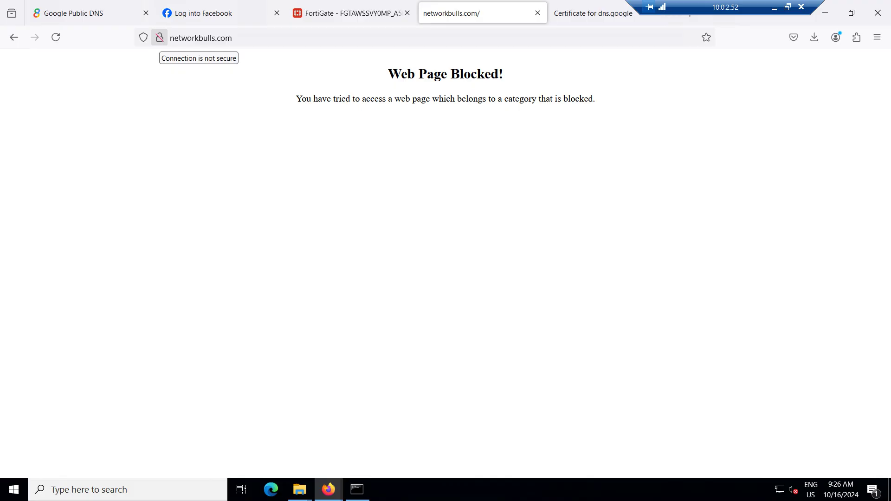
Inspect the blocked networkbulls.com page's connection security and Page Info general details
{"action": "left_click", "coordinate": [204, 14]}
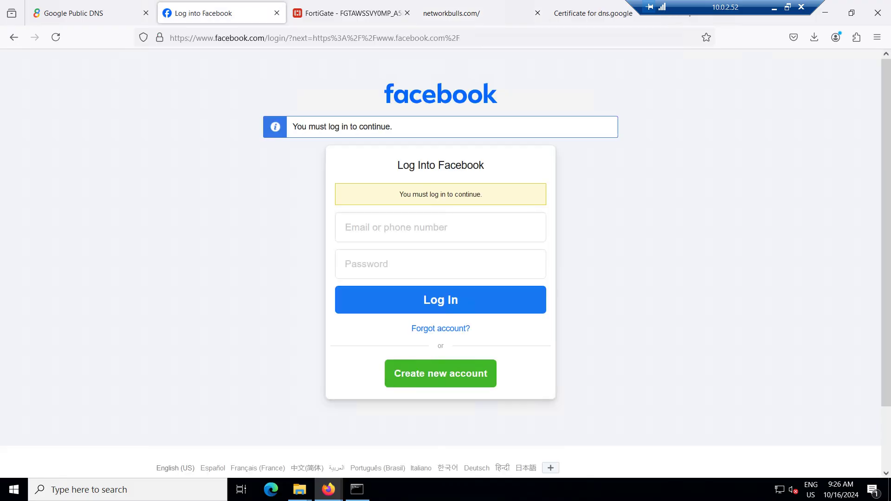
{"action": "left_click", "coordinate": [464, 13]}
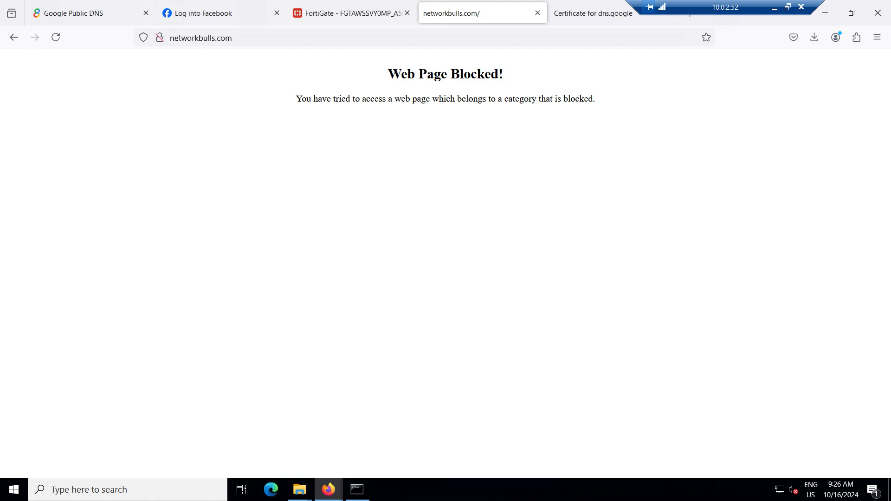
{"action": "left_click", "coordinate": [159, 37]}
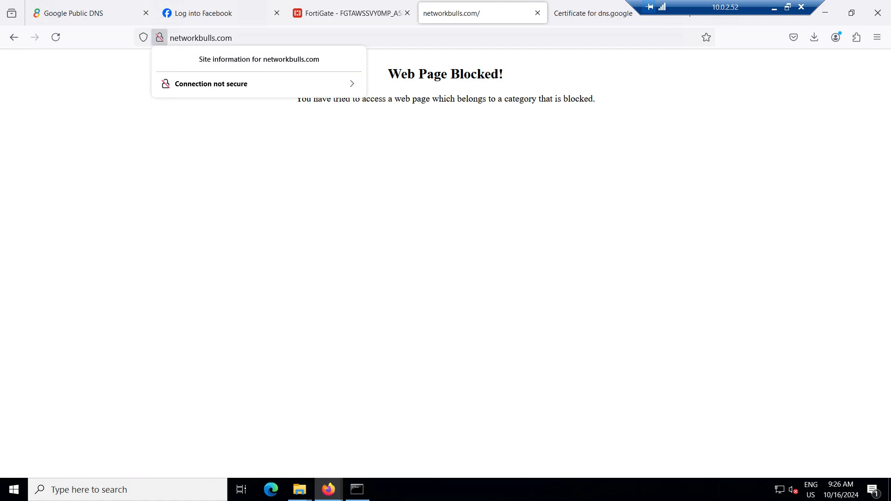
{"action": "left_click", "coordinate": [259, 83]}
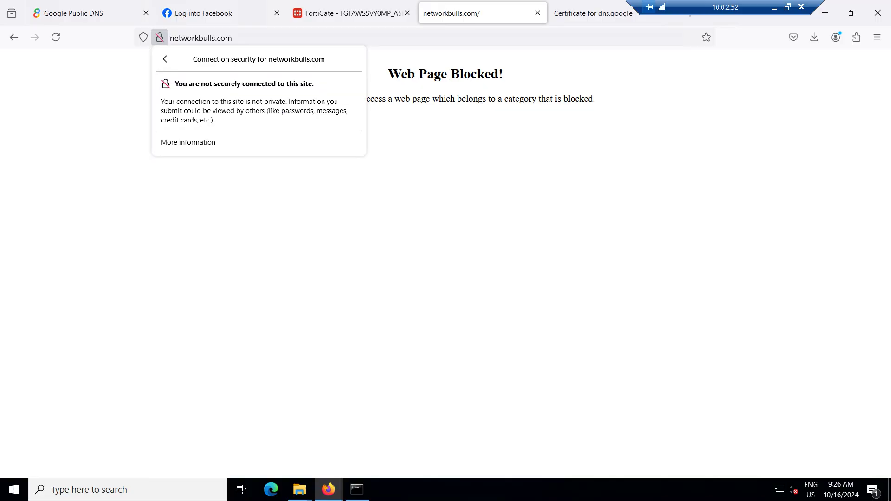
{"action": "left_click", "coordinate": [188, 142]}
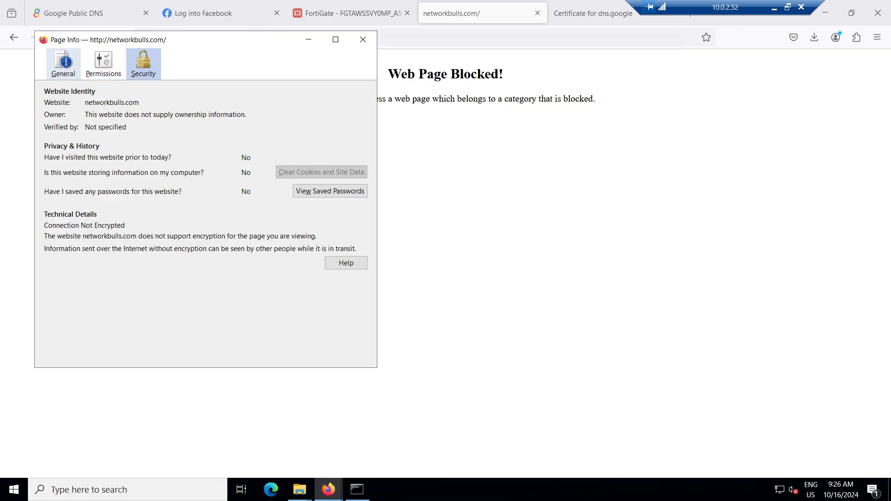
{"action": "left_click", "coordinate": [63, 64]}
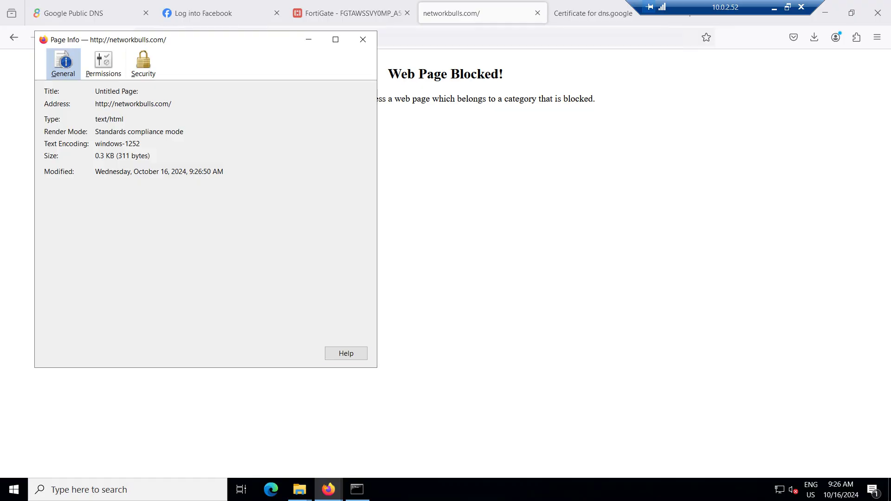
{"action": "left_click", "coordinate": [363, 39]}
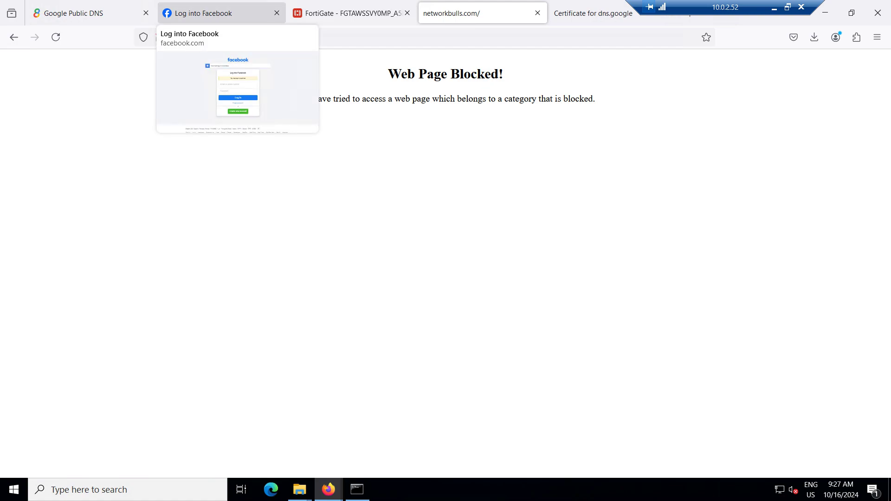
Review the nslookup results in Command Prompt, then return to Firefox's Google Public DNS tab
{"action": "left_click", "coordinate": [218, 13]}
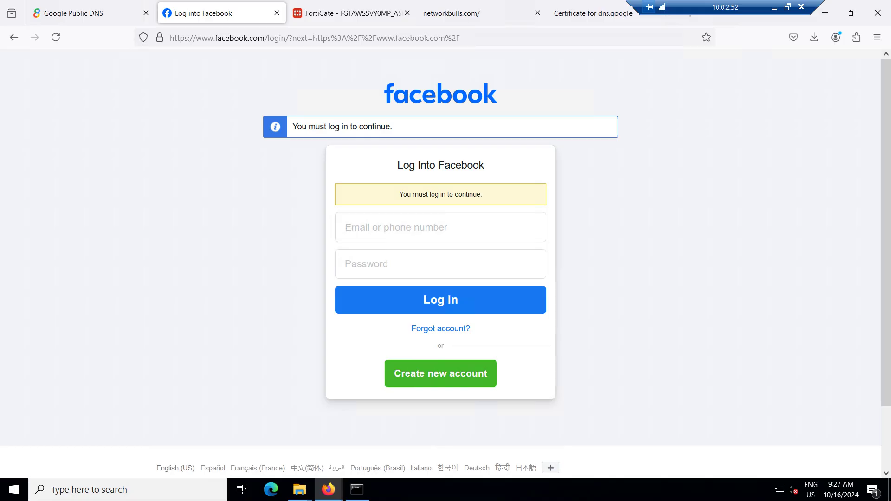
{"action": "mouse_move", "coordinate": [357, 490]}
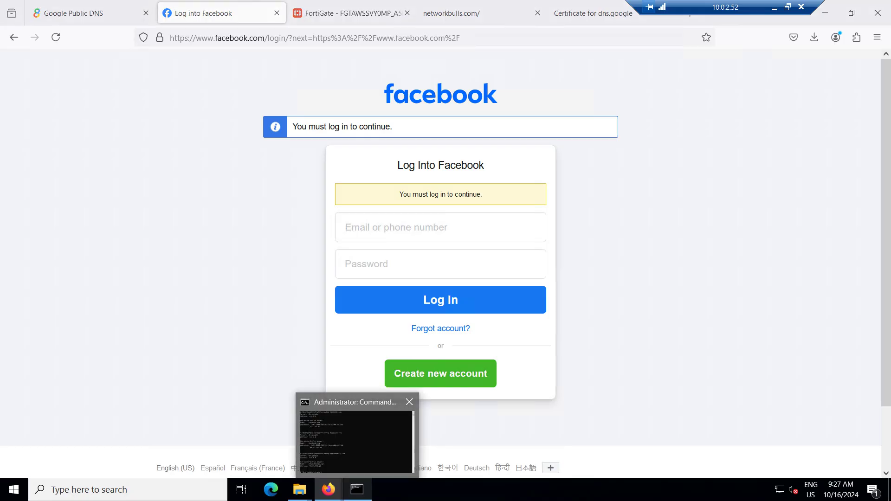
{"action": "left_click", "coordinate": [357, 442]}
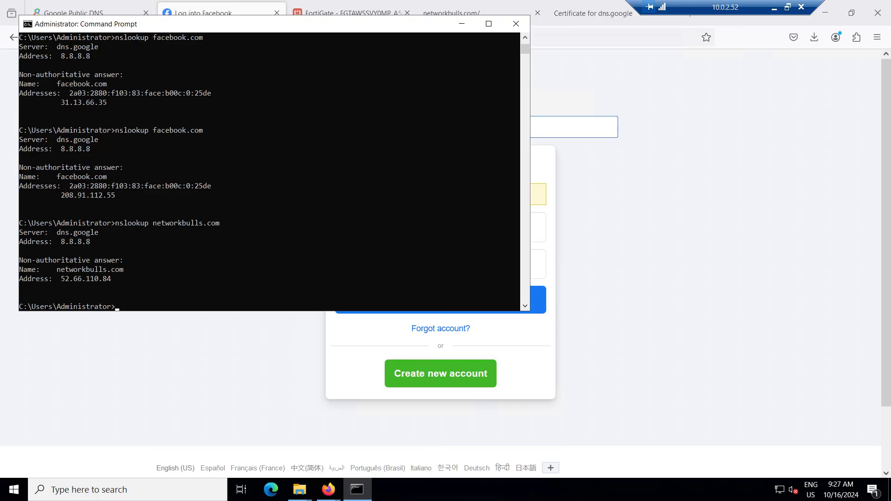
{"action": "left_click", "coordinate": [462, 24]}
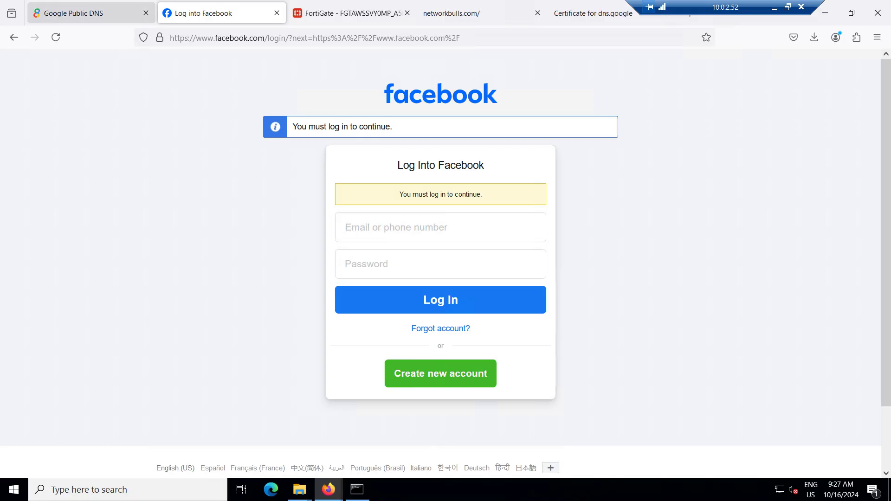
{"action": "left_click", "coordinate": [92, 13]}
Close the Google Public DNS tab and go back to FortiGate's Firewall Policy page
{"action": "left_click", "coordinate": [146, 13]}
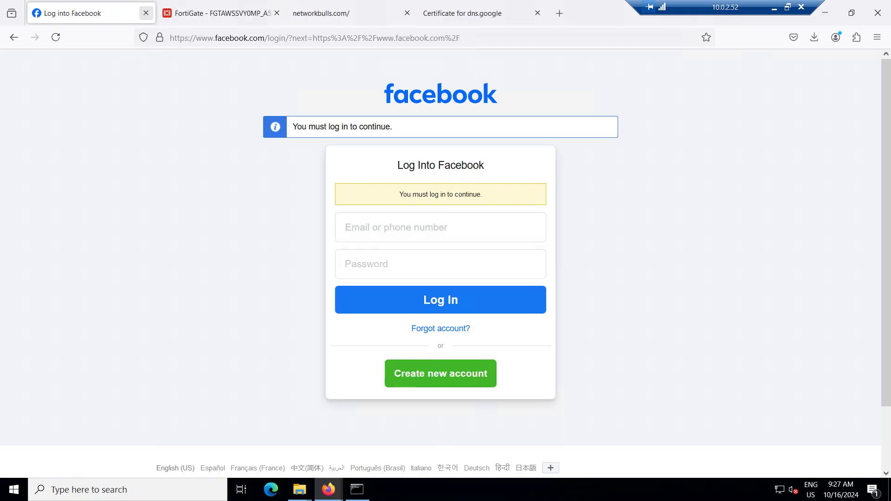
{"action": "left_click", "coordinate": [218, 13]}
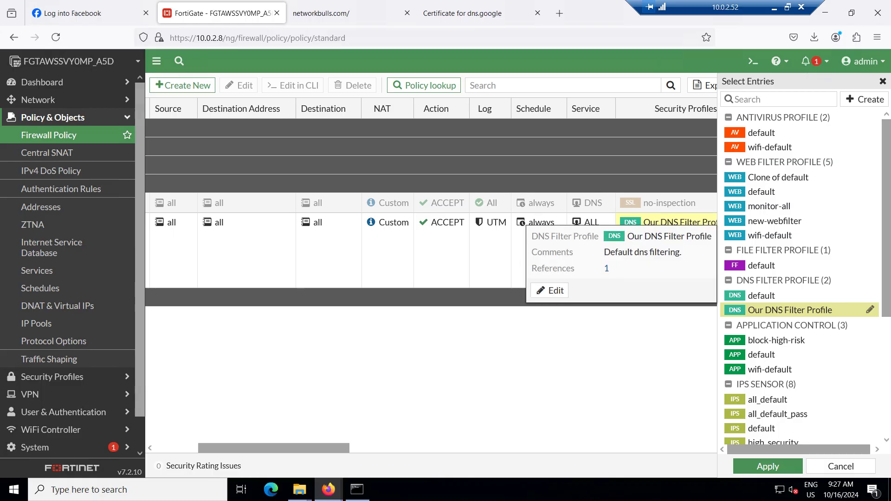
Reopen Our DNS Filter Profile, scroll through its three DNS translations, then minimise the remote session
{"action": "left_click", "coordinate": [870, 310]}
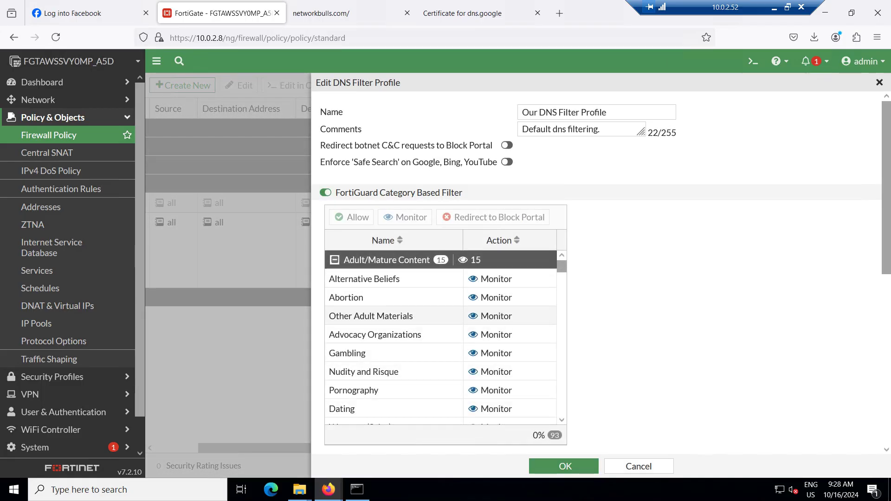
{"action": "scroll", "coordinate": [696, 278], "scroll_direction": "down", "scroll_amount": 2}
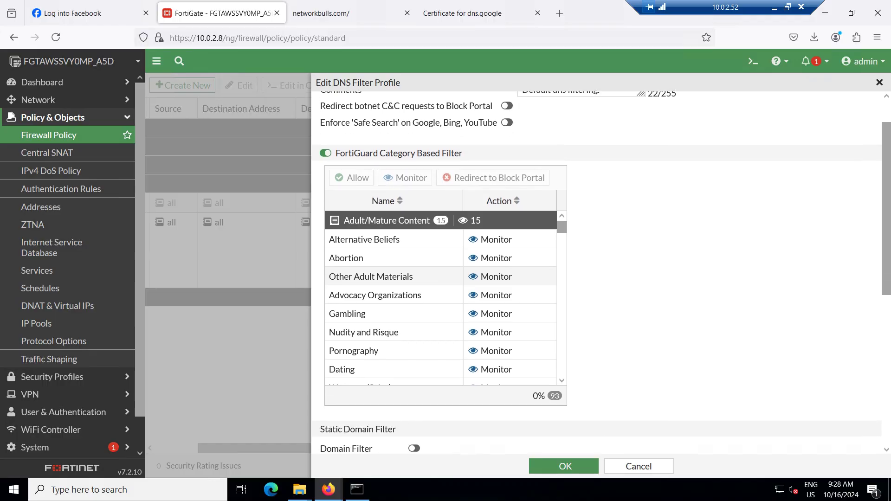
{"action": "scroll", "coordinate": [601, 274], "scroll_direction": "down", "scroll_amount": 3}
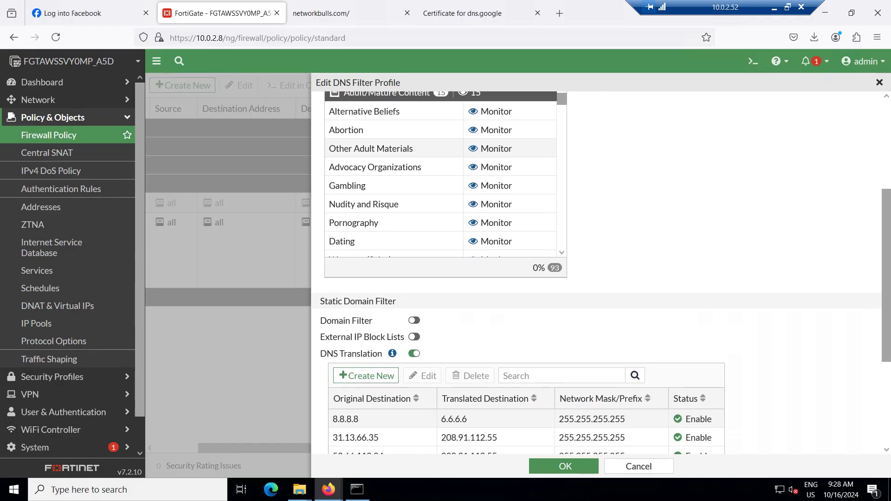
{"action": "scroll", "coordinate": [415, 302], "scroll_direction": "down", "scroll_amount": 1}
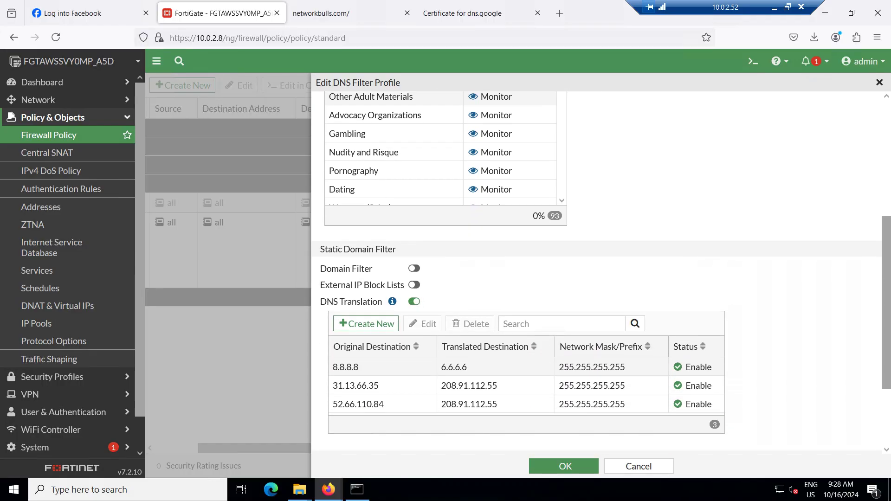
{"action": "scroll", "coordinate": [602, 274], "scroll_direction": "down", "scroll_amount": 1}
{"action": "scroll", "coordinate": [602, 274], "scroll_direction": "down", "scroll_amount": 1}
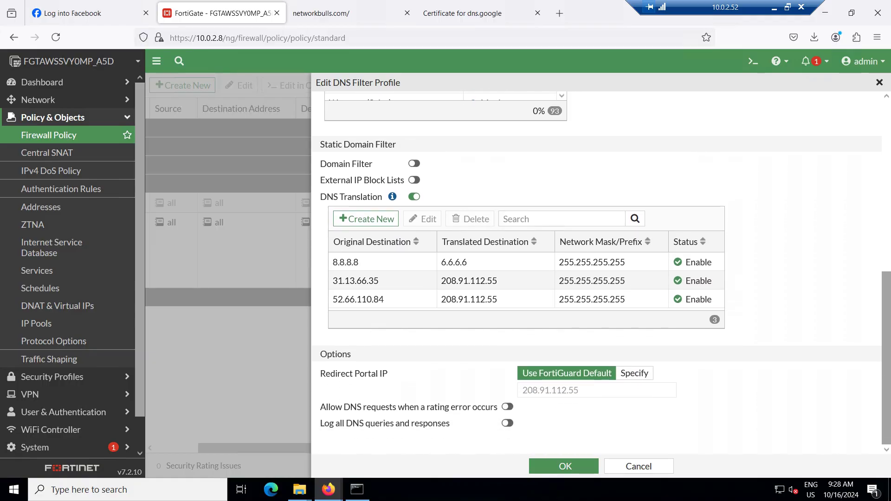
{"action": "scroll", "coordinate": [601, 273], "scroll_direction": "up", "scroll_amount": 6}
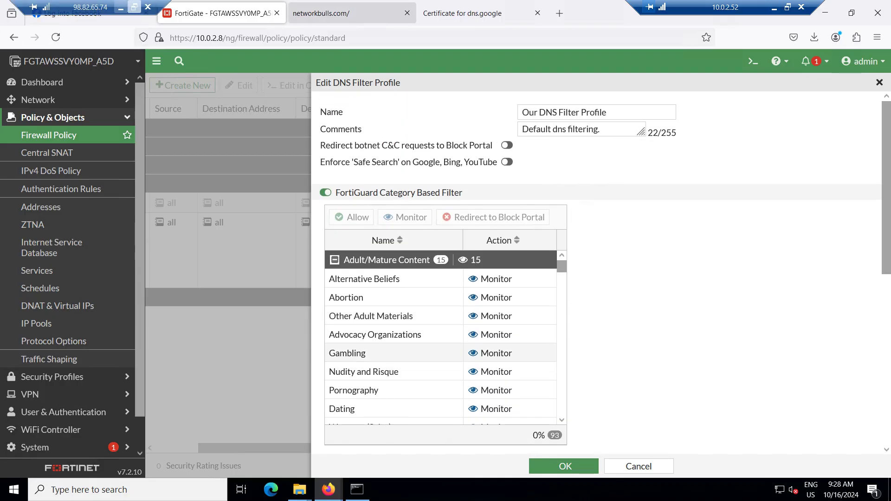
{"action": "left_click", "coordinate": [774, 7]}
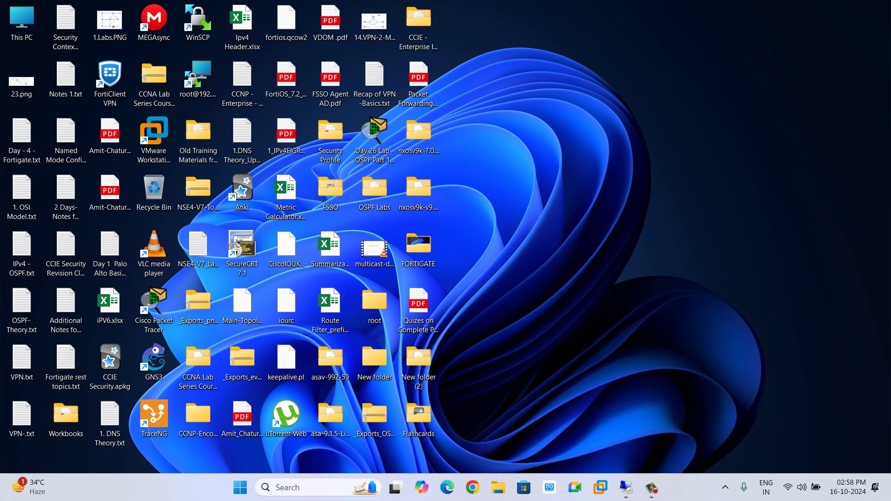
Open Day -5 -FortiGate.txt in Notepad from recent files, maximised
{"action": "key", "text": "super"}
{"action": "type", "text": "not"}
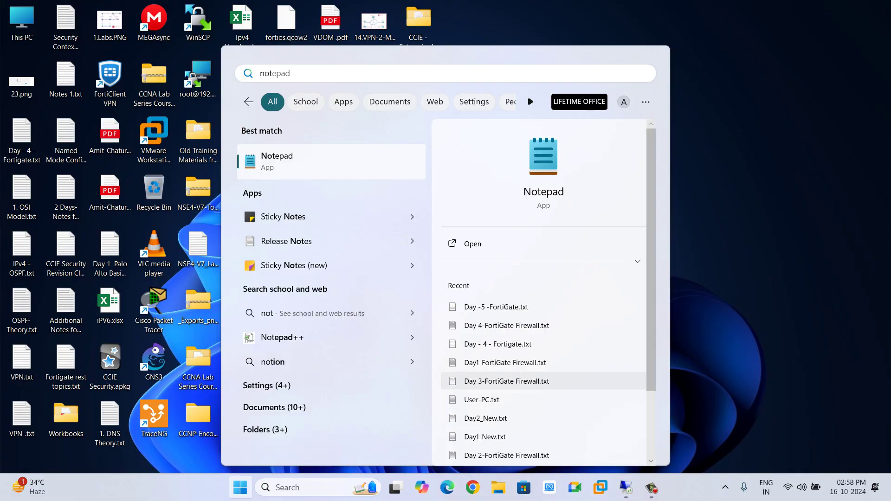
{"action": "scroll", "coordinate": [511, 371], "scroll_direction": "down", "scroll_amount": 1}
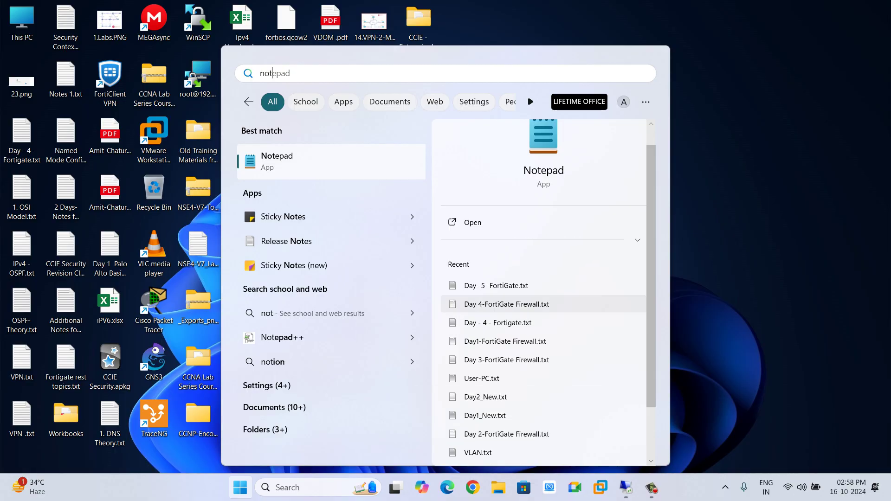
{"action": "left_click", "coordinate": [496, 285]}
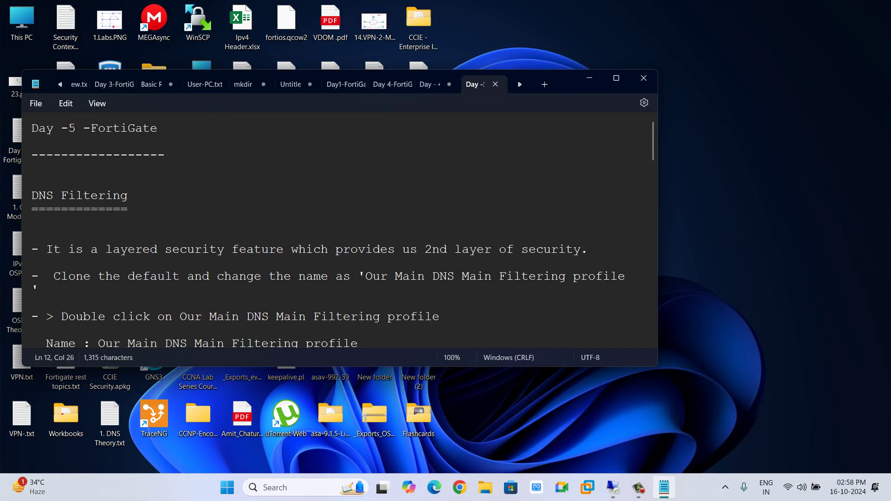
{"action": "left_click", "coordinate": [617, 78]}
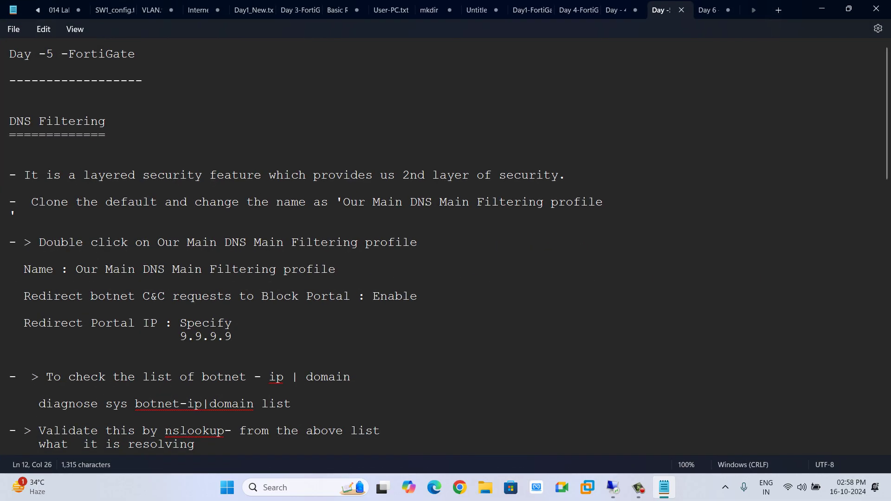
Scroll through the DNS Filtering and DNS over TLS notes, then minimise Notepad
{"action": "scroll", "coordinate": [446, 246], "scroll_direction": "down", "scroll_amount": 4}
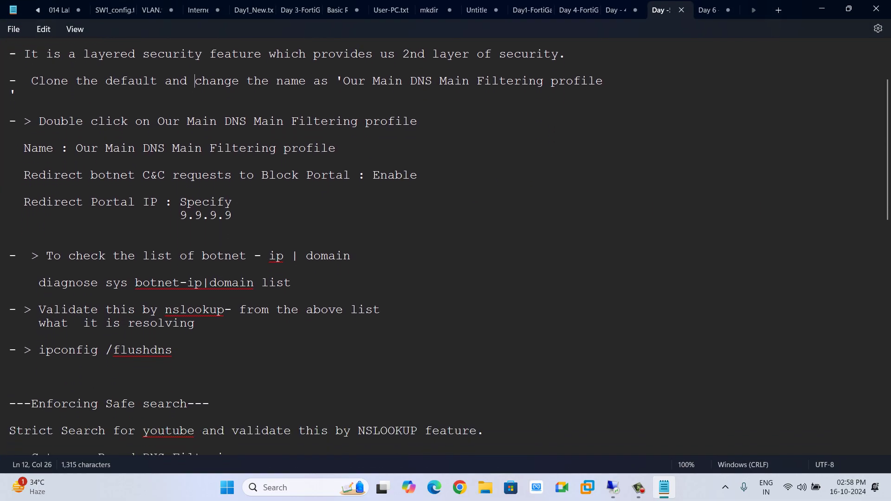
{"action": "scroll", "coordinate": [446, 246], "scroll_direction": "down", "scroll_amount": 5}
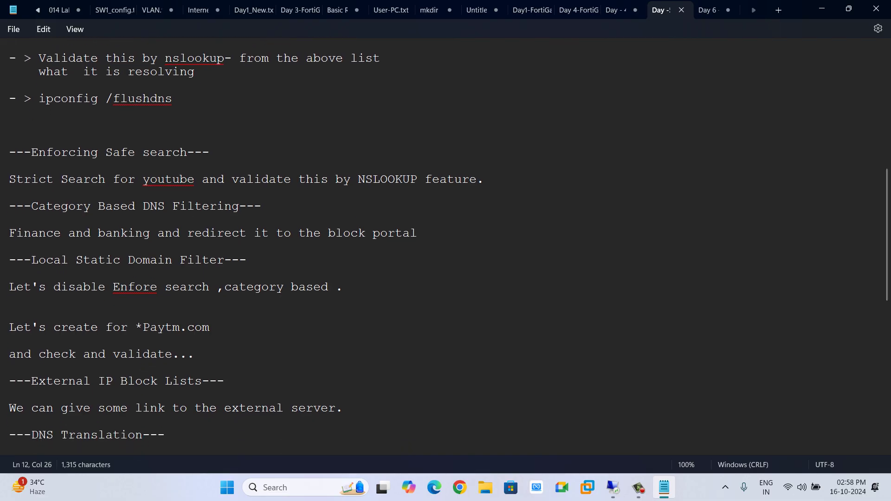
{"action": "scroll", "coordinate": [446, 246], "scroll_direction": "down", "scroll_amount": 3}
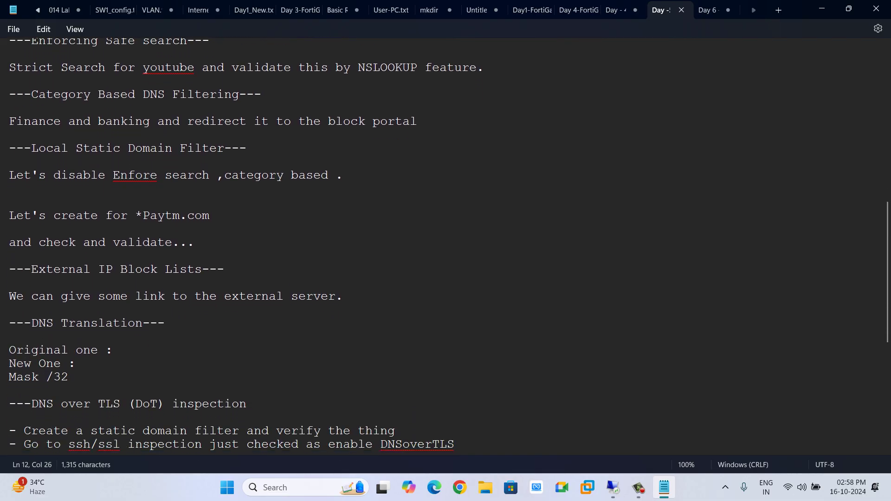
{"action": "scroll", "coordinate": [446, 246], "scroll_direction": "down", "scroll_amount": 3}
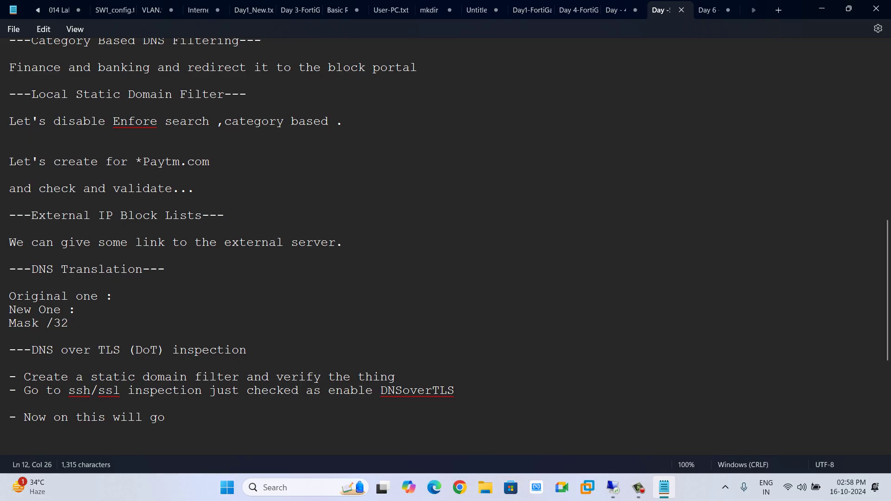
{"action": "scroll", "coordinate": [445, 246], "scroll_direction": "down", "scroll_amount": 1}
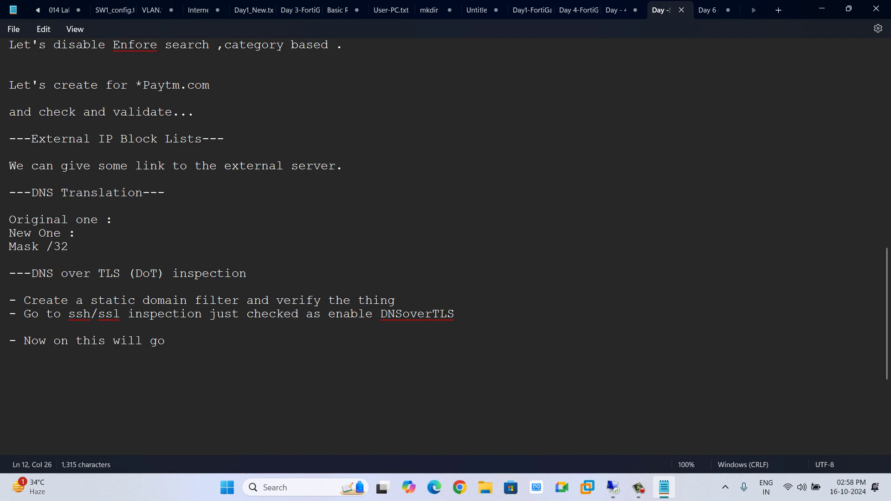
{"action": "left_click_drag", "start_coordinate": [174, 341], "coordinate": [61, 341]}
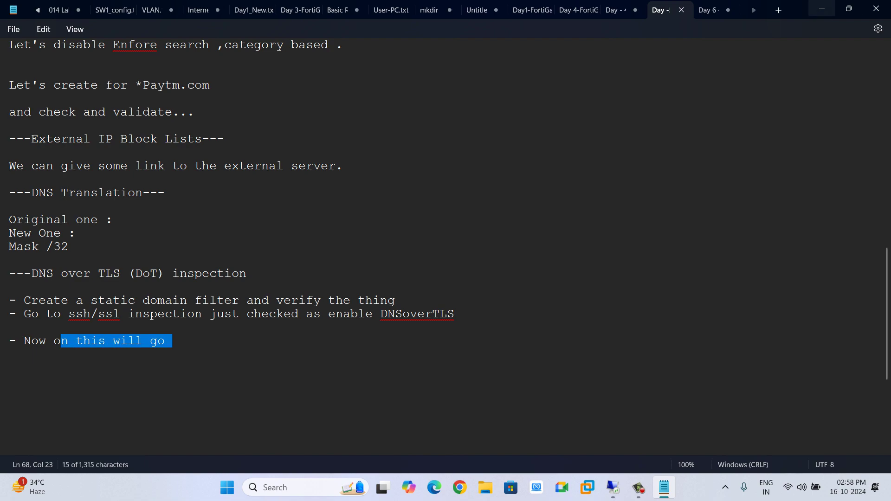
{"action": "left_click", "coordinate": [822, 8]}
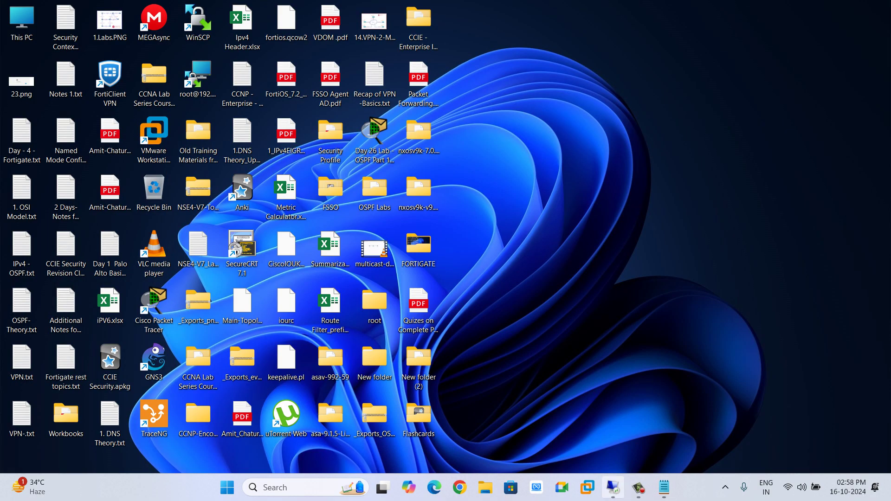
Revisit the networkbulls.com and Facebook tabs, then cancel FortiGate's DNS filter profile editor
{"action": "left_click", "coordinate": [612, 487]}
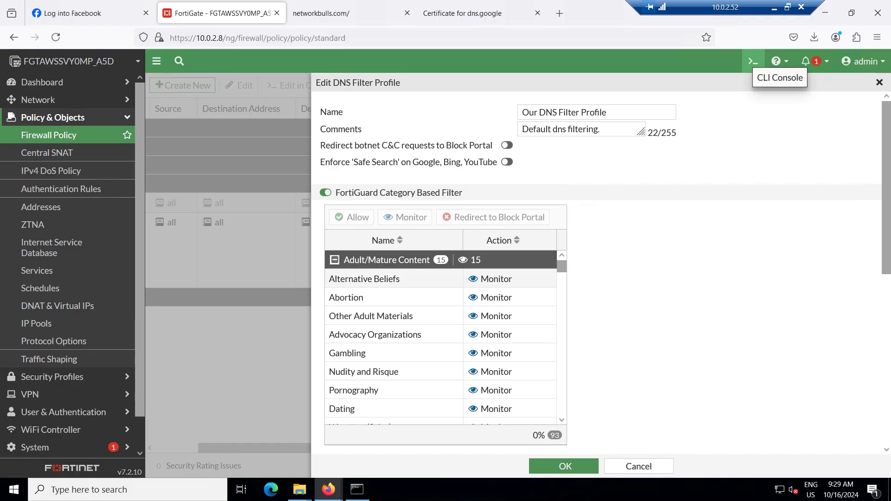
{"action": "key", "text": "ctrl+Tab"}
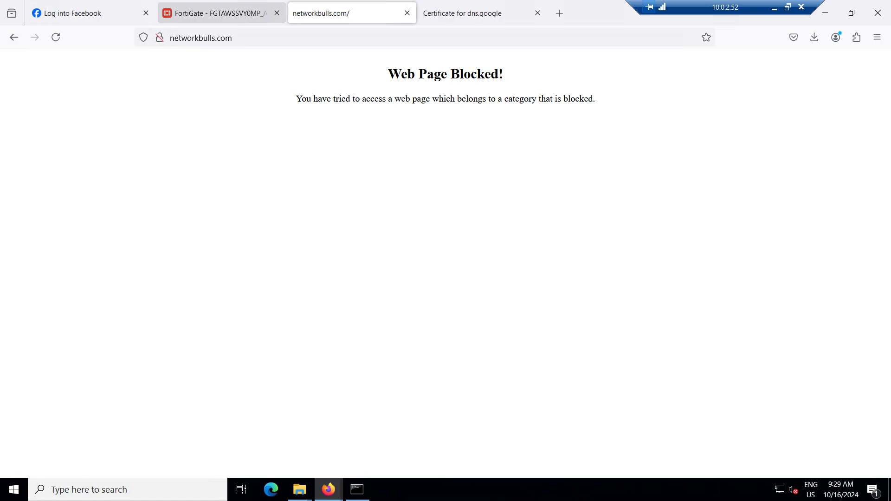
{"action": "left_click", "coordinate": [70, 13]}
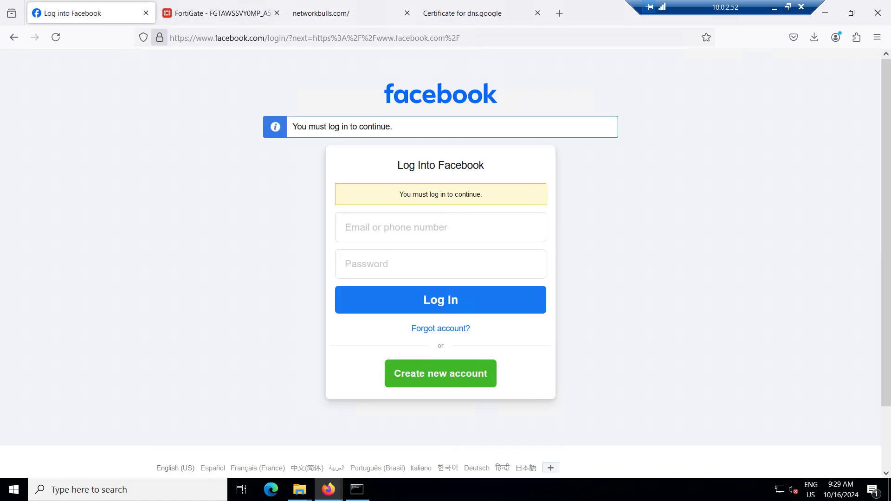
{"action": "mouse_move", "coordinate": [160, 37]}
{"action": "left_click", "coordinate": [260, 13]}
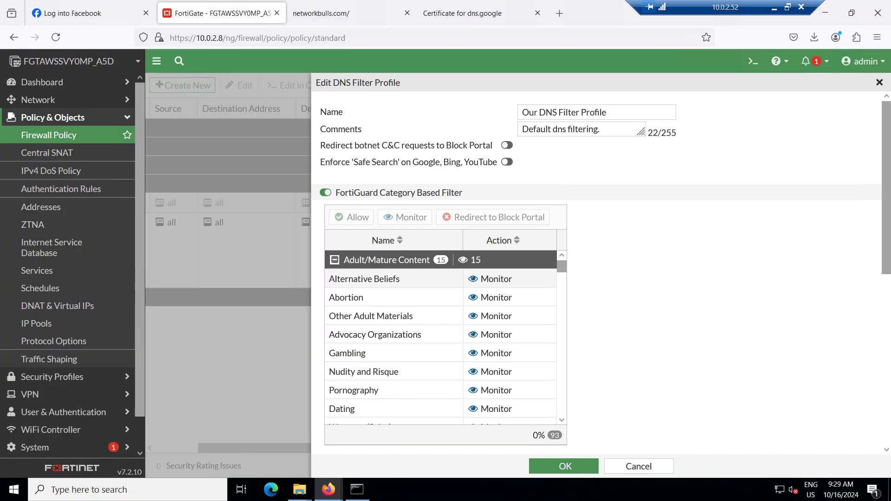
{"action": "left_click", "coordinate": [639, 466]}
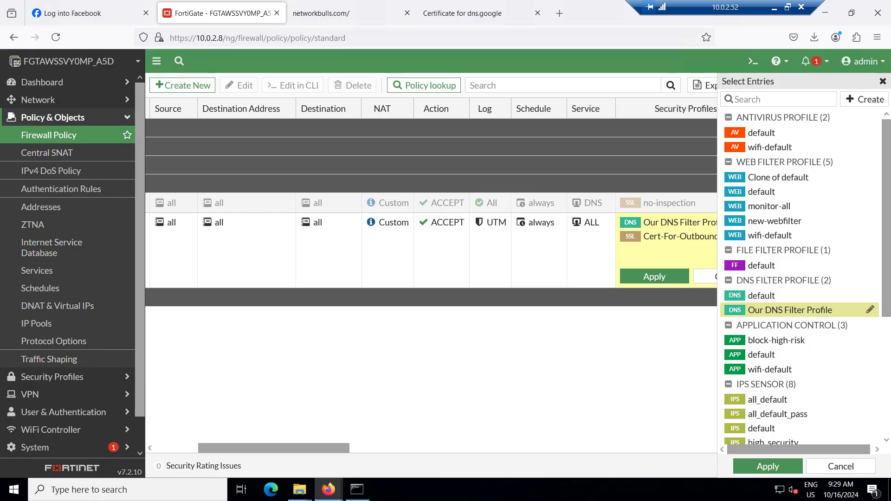
Close the Select Entries panel, check the nslookup output, and return to the firewall policy list
{"action": "mouse_move", "coordinate": [789, 265]}
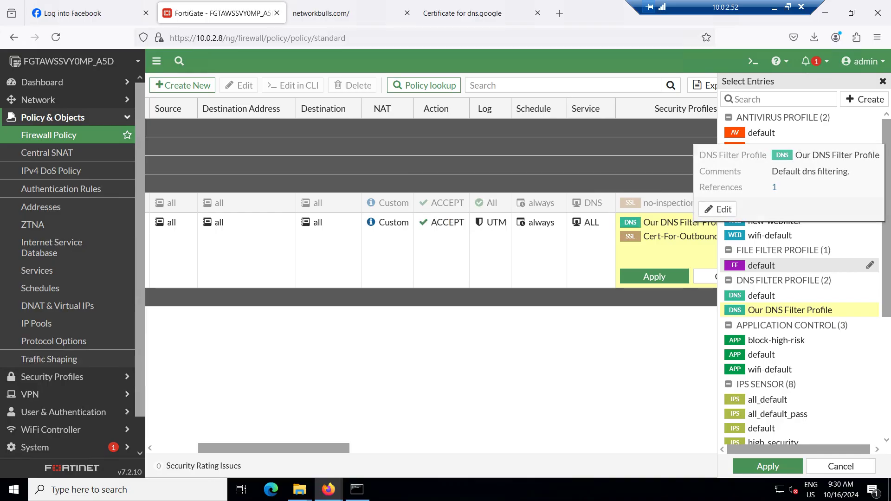
{"action": "left_click", "coordinate": [883, 81]}
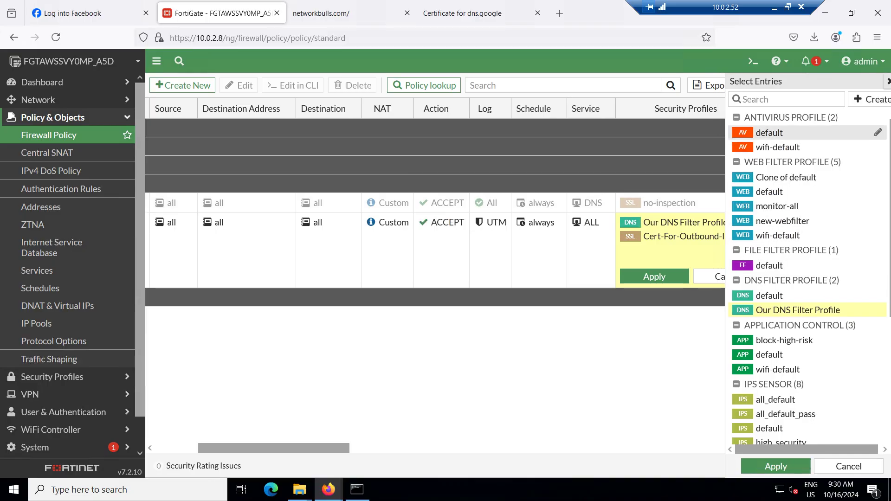
{"action": "left_click", "coordinate": [356, 490]}
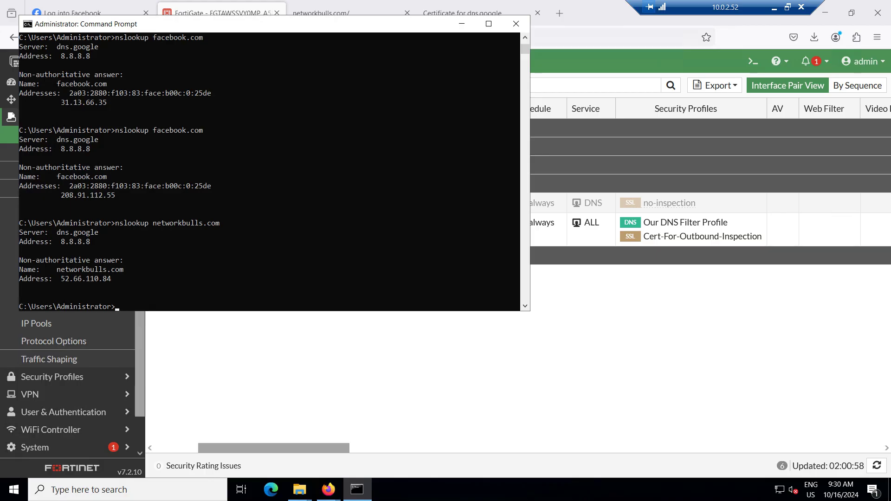
{"action": "scroll", "coordinate": [269, 171], "scroll_direction": "down", "scroll_amount": 6}
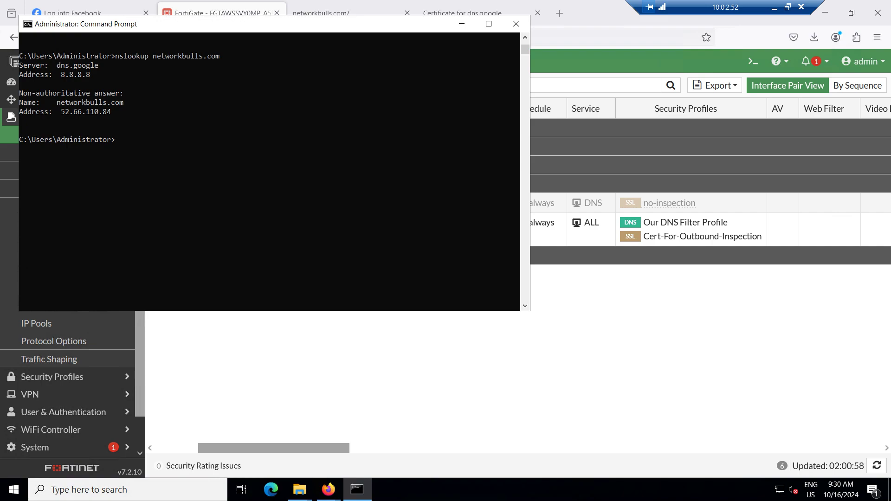
{"action": "scroll", "coordinate": [269, 172], "scroll_direction": "up", "scroll_amount": 1}
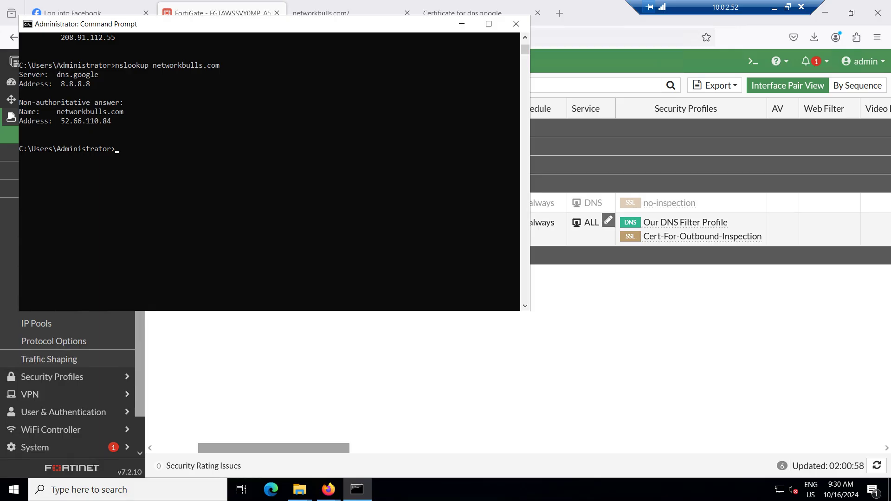
{"action": "left_click", "coordinate": [684, 223]}
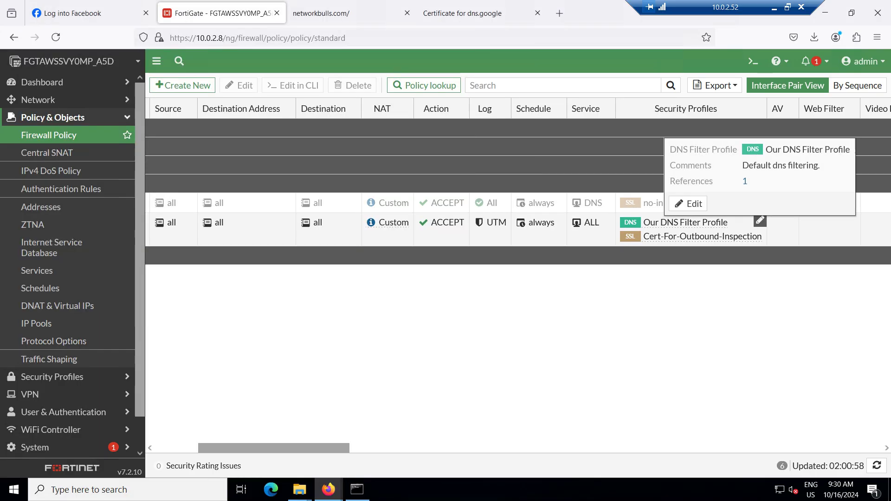
{"action": "mouse_move", "coordinate": [663, 235]}
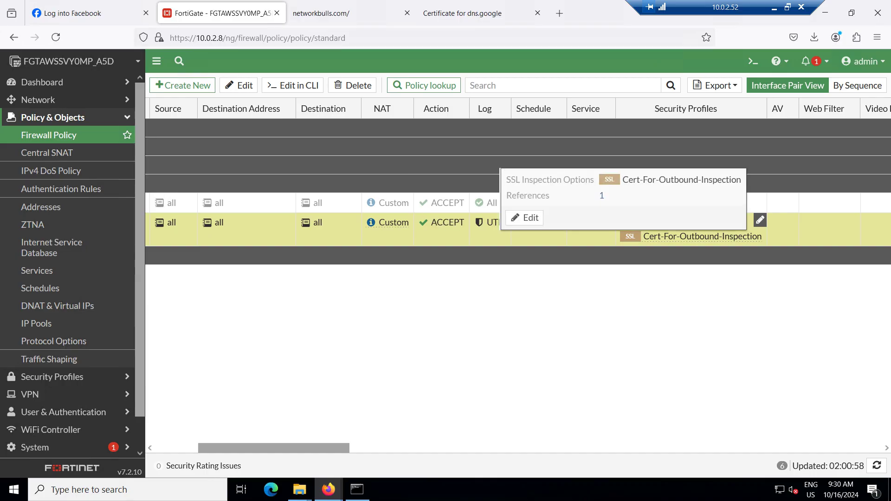
{"action": "left_click", "coordinate": [522, 217]}
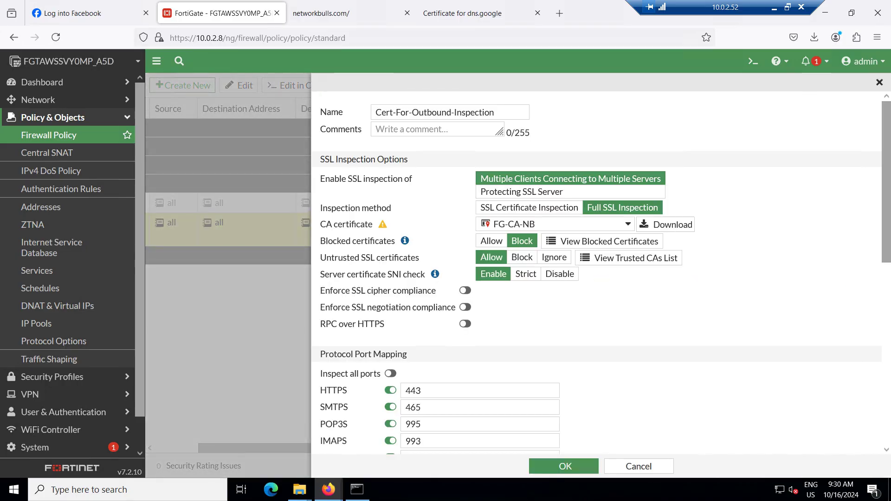
{"action": "scroll", "coordinate": [599, 274], "scroll_direction": "down", "scroll_amount": 4}
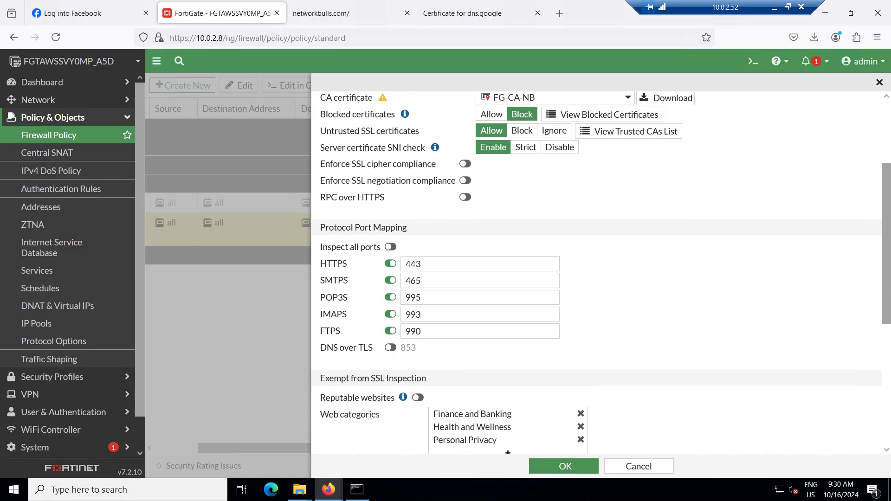
{"action": "scroll", "coordinate": [599, 274], "scroll_direction": "up", "scroll_amount": 3}
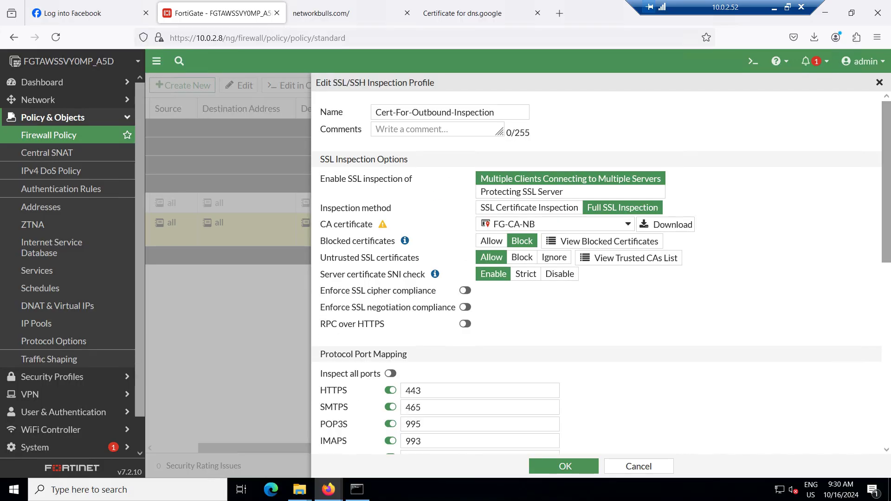
{"action": "key", "text": "Escape"}
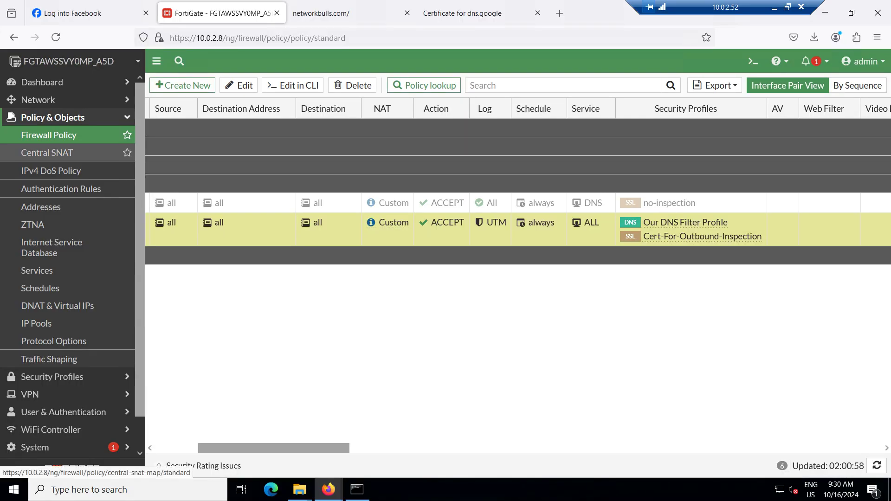
Open the Cert-For-Outbound-Inspection profile from Security Profiles > SSL/SSH Inspection
{"action": "left_click", "coordinate": [52, 117]}
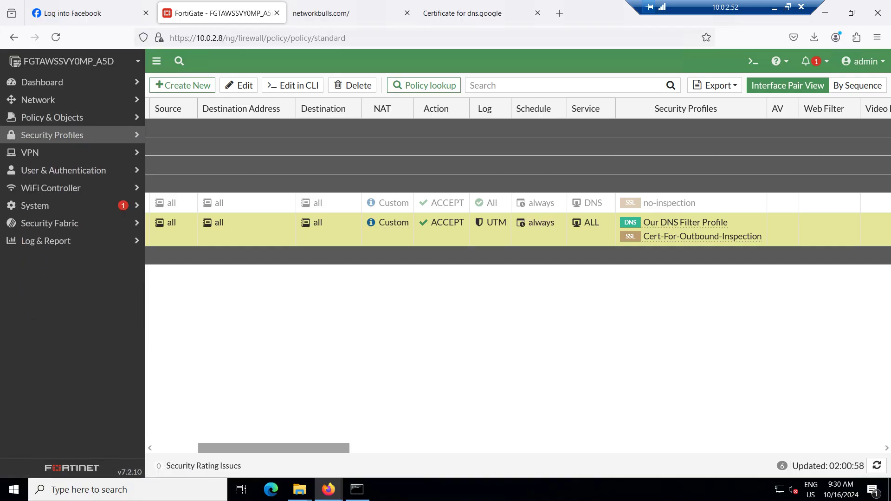
{"action": "left_click", "coordinate": [52, 135]}
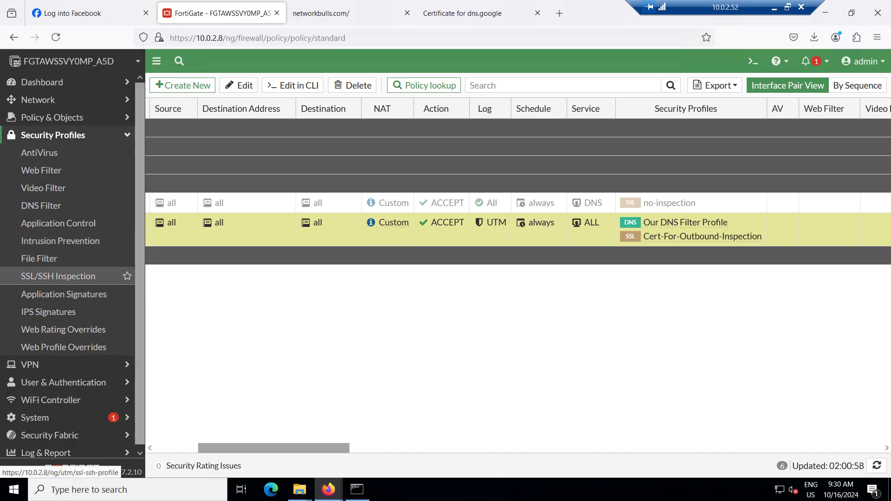
{"action": "left_click", "coordinate": [58, 276]}
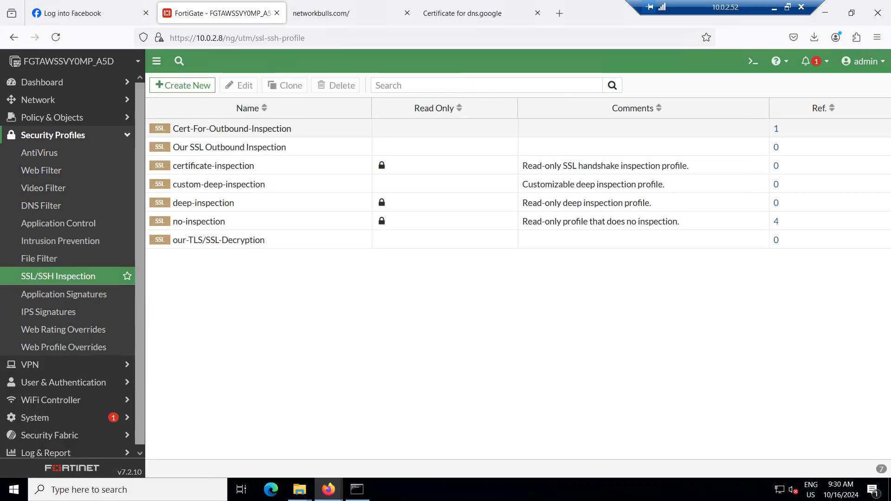
{"action": "double_click", "coordinate": [190, 128]}
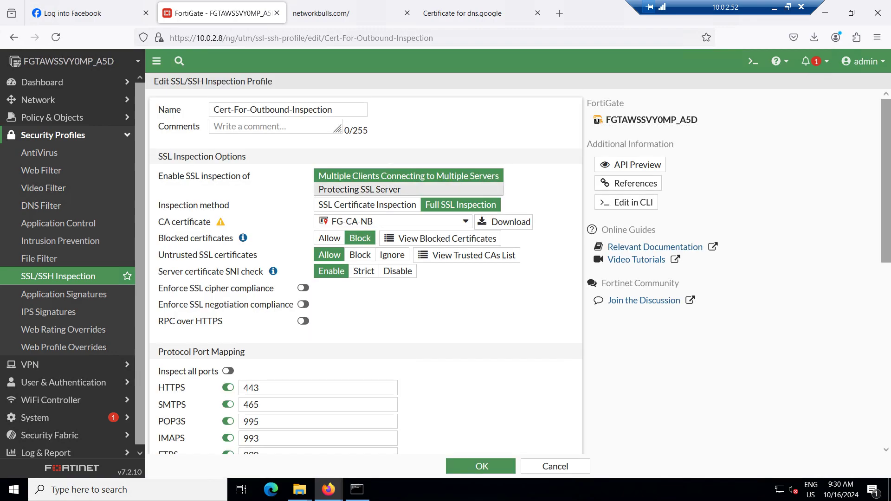
Enable DNS over TLS, RPC over HTTPS and Inspect all ports, then save the profile
{"action": "scroll", "coordinate": [365, 272], "scroll_direction": "down", "scroll_amount": 5}
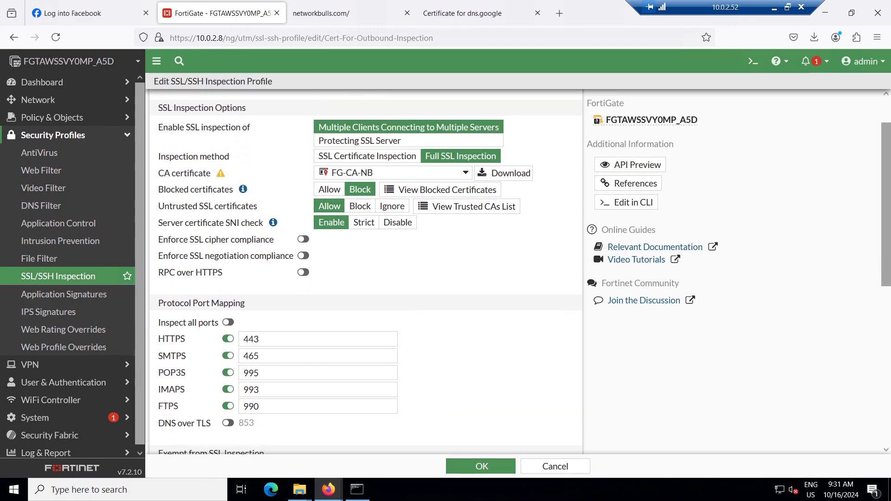
{"action": "scroll", "coordinate": [227, 306], "scroll_direction": "down", "scroll_amount": 2}
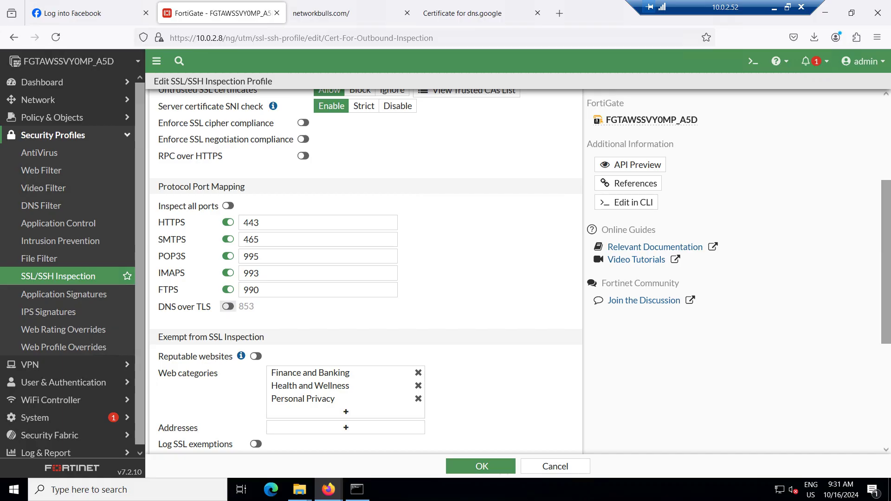
{"action": "left_click", "coordinate": [227, 306]}
{"action": "left_click_drag", "start_coordinate": [158, 156], "coordinate": [223, 156]}
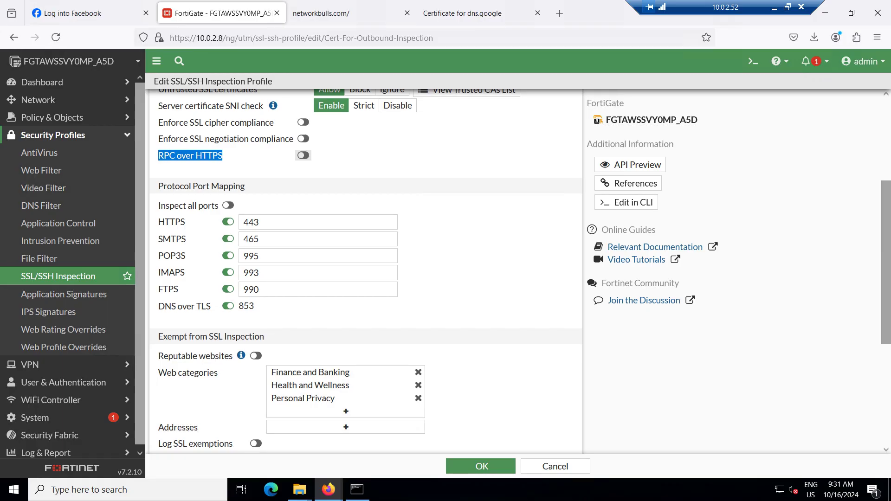
{"action": "left_click", "coordinate": [303, 156]}
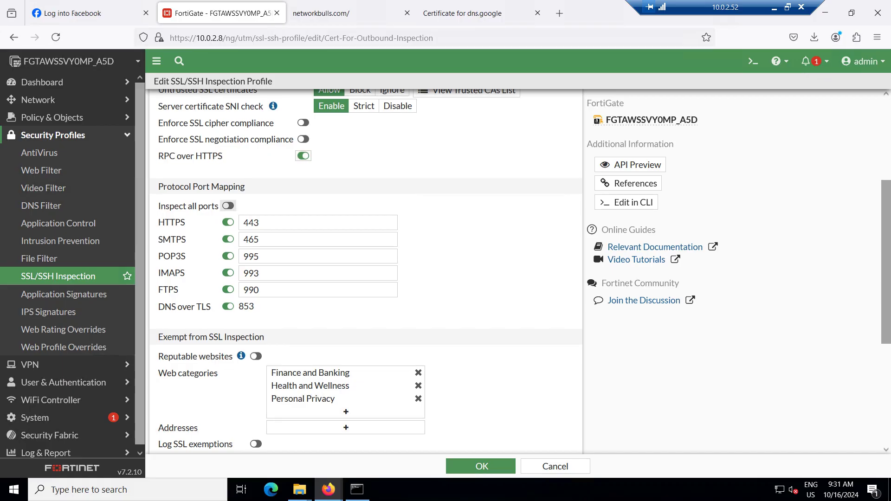
{"action": "left_click", "coordinate": [228, 206]}
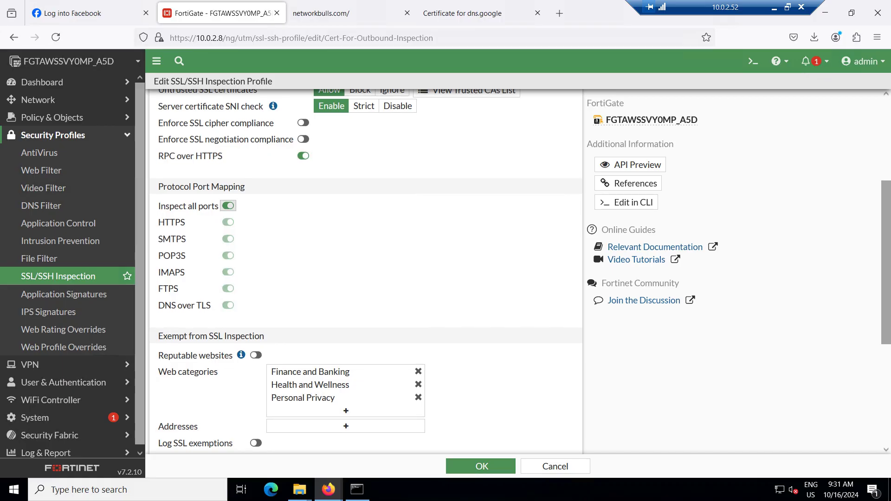
{"action": "left_click", "coordinate": [481, 466]}
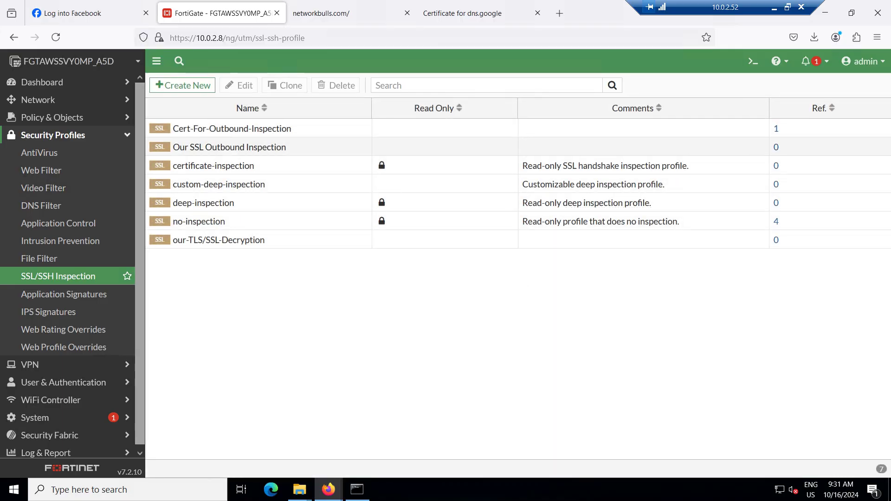
Reload facebook.com in the Facebook login tab
{"action": "left_click", "coordinate": [108, 13]}
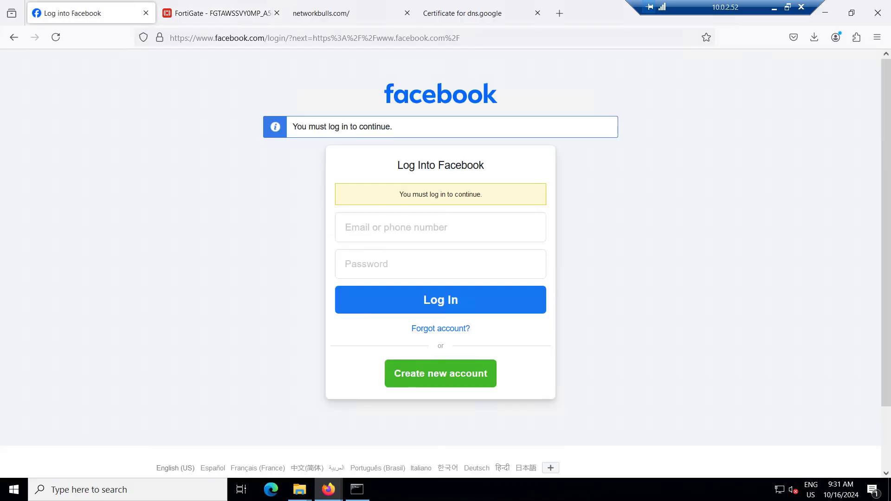
{"action": "key", "text": "ctrl+l"}
{"action": "type", "text": "facebook.com"}
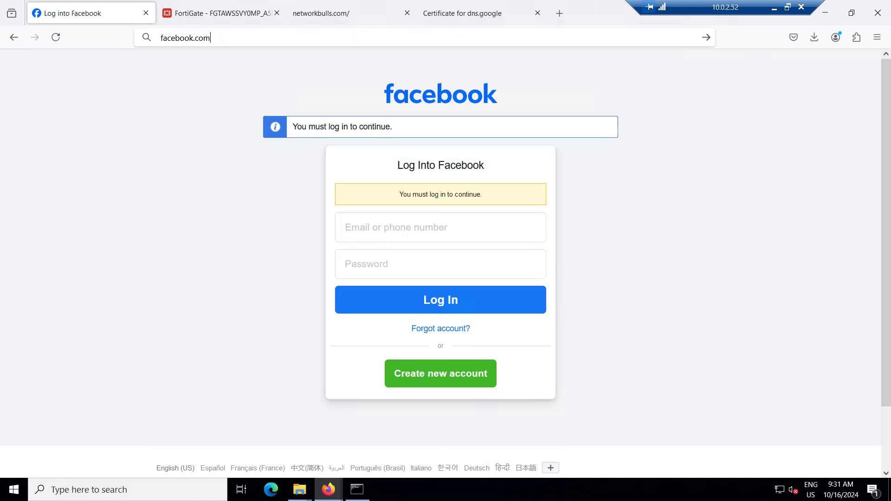
{"action": "key", "text": "Return"}
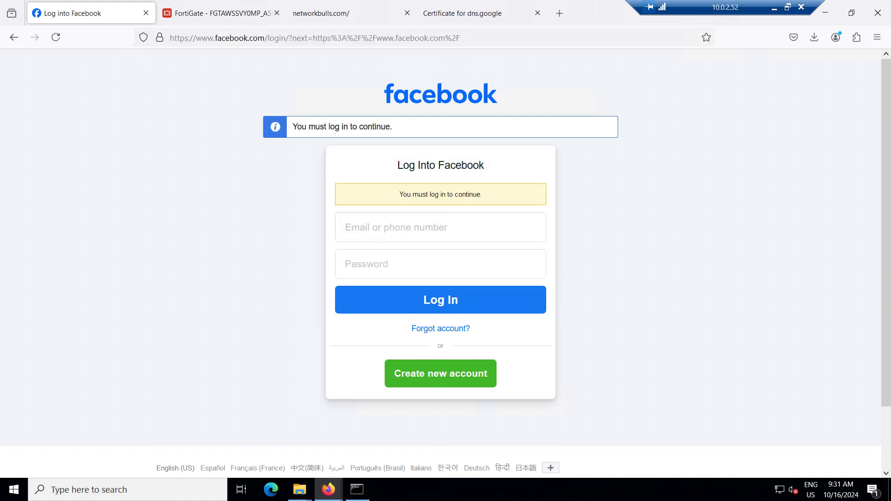
Load facebook.com in the networkbulls.com tab
{"action": "left_click", "coordinate": [344, 13]}
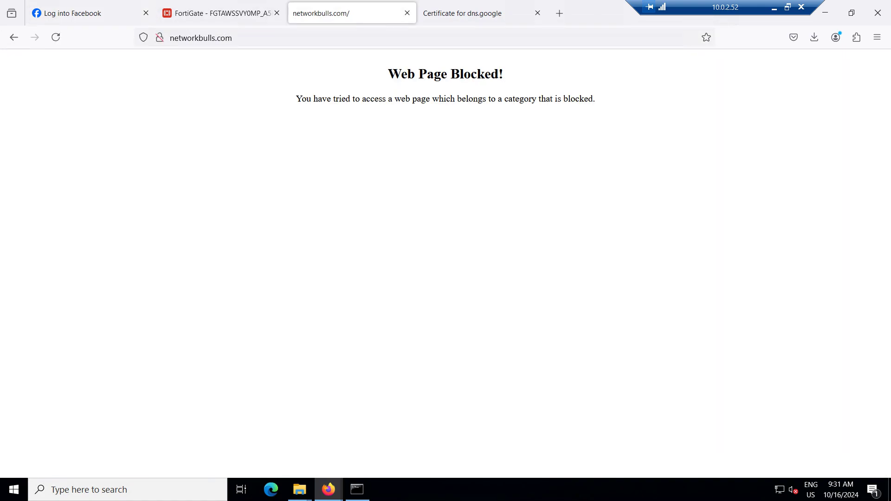
{"action": "key", "text": "ctrl+l"}
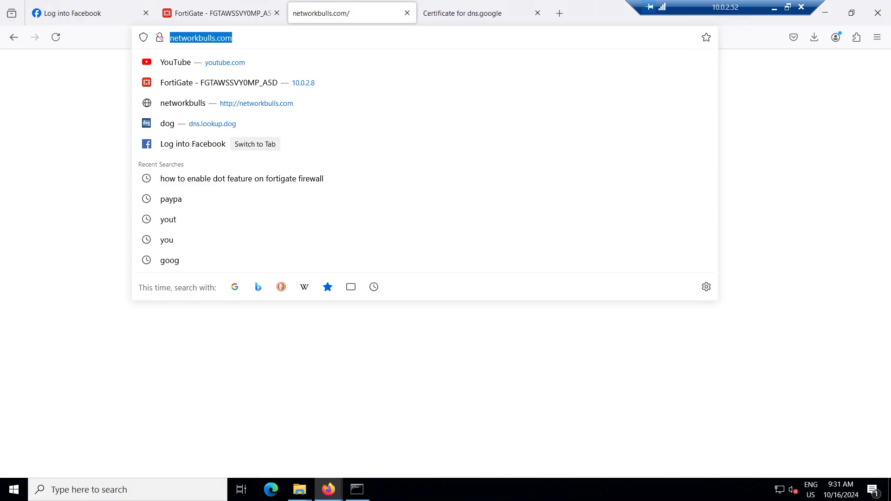
{"action": "type", "text": "facebook"}
{"action": "key", "text": "Return"}
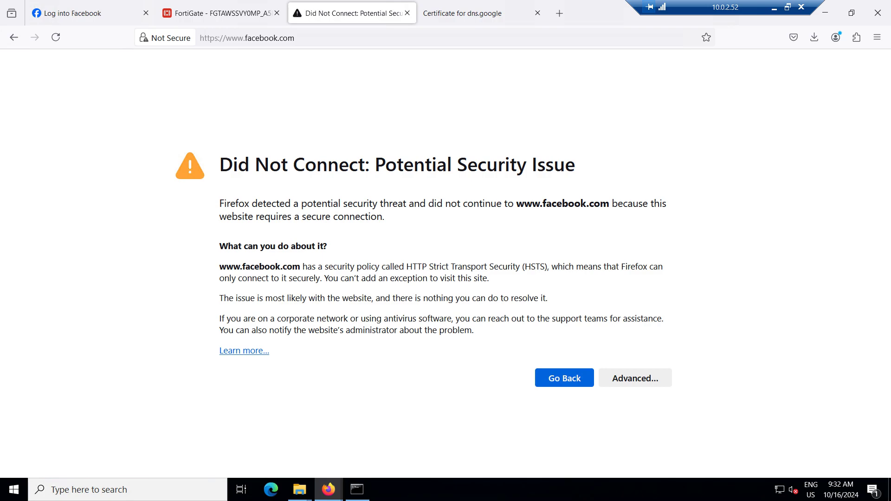
Expand the HSTS warning's Advanced details and view the certificate presented for facebook.com
{"action": "left_click_drag", "start_coordinate": [525, 267], "coordinate": [545, 267]}
{"action": "left_click", "coordinate": [544, 268]}
{"action": "left_click", "coordinate": [635, 378]}
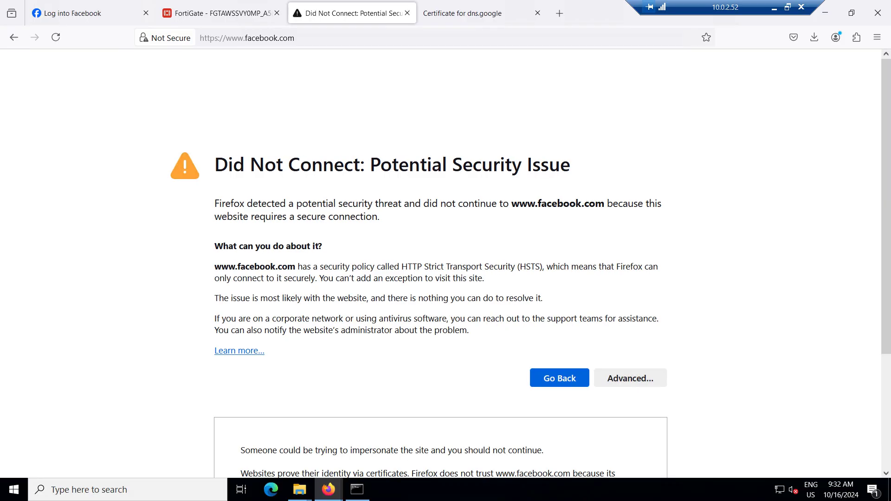
{"action": "scroll", "coordinate": [441, 264], "scroll_direction": "down", "scroll_amount": 4}
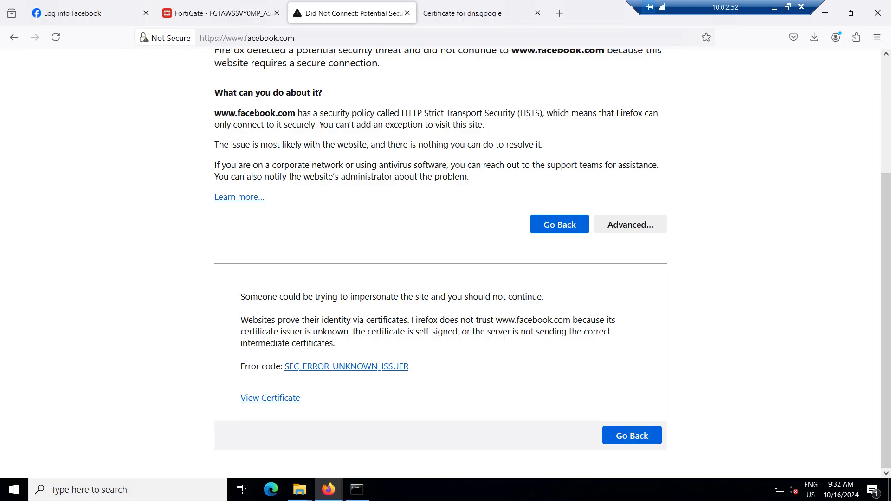
{"action": "left_click", "coordinate": [271, 398]}
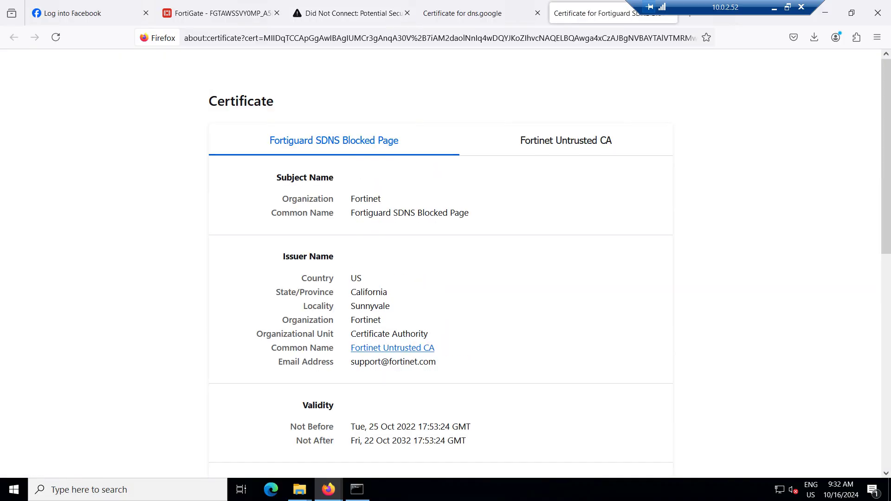
Review the certificate's issuer organization Fortinet and subject common name, then return to FortiGate
{"action": "scroll", "coordinate": [441, 263], "scroll_direction": "down", "scroll_amount": 3}
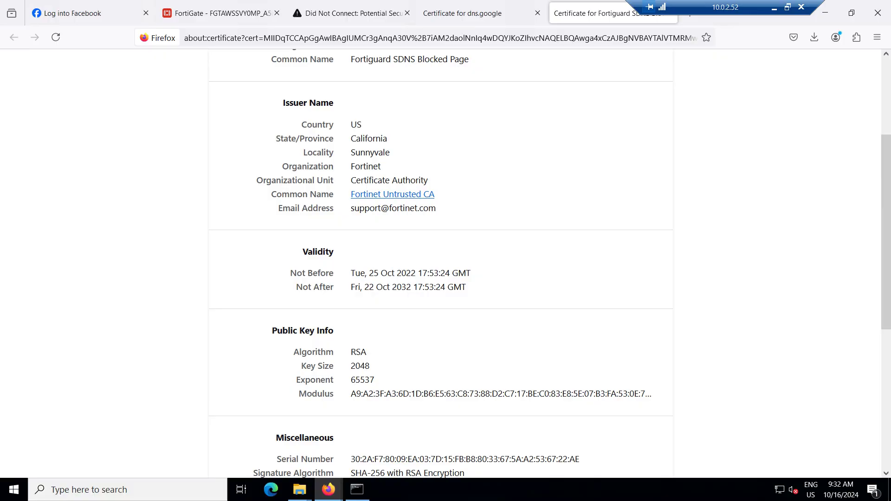
{"action": "double_click", "coordinate": [366, 166]}
{"action": "scroll", "coordinate": [441, 264], "scroll_direction": "up", "scroll_amount": 3}
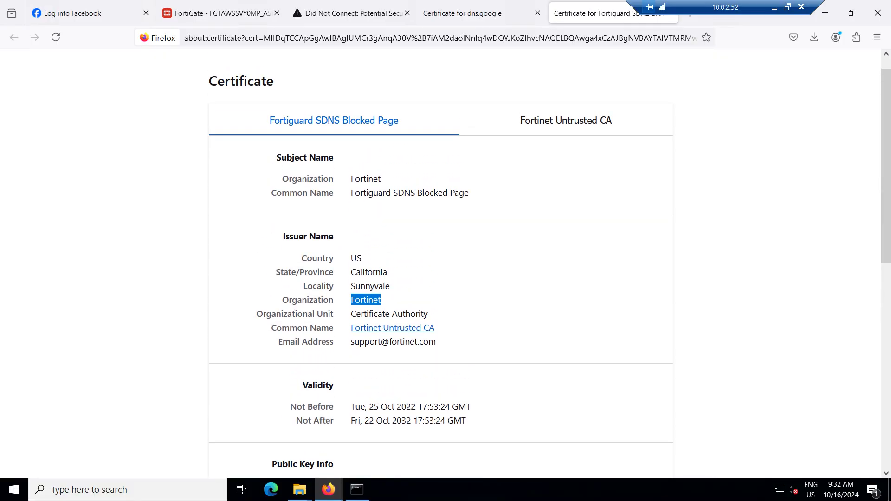
{"action": "left_click_drag", "start_coordinate": [355, 193], "coordinate": [469, 192]}
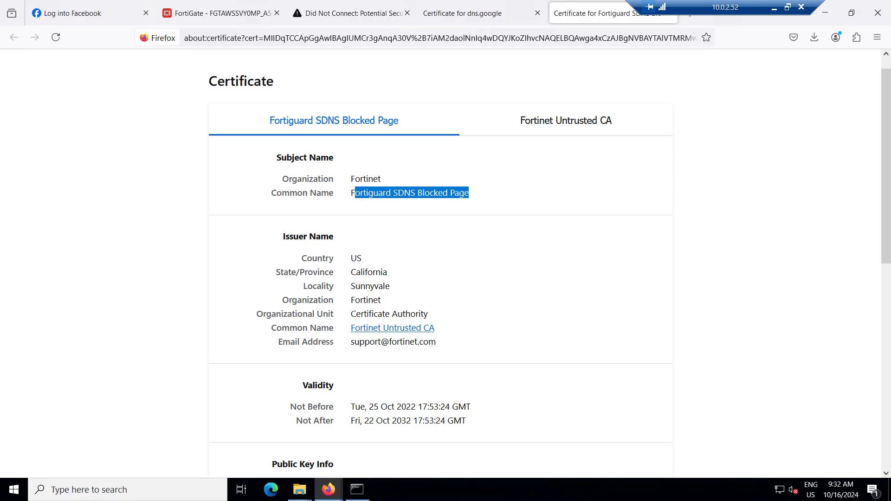
{"action": "scroll", "coordinate": [441, 264], "scroll_direction": "up", "scroll_amount": 1}
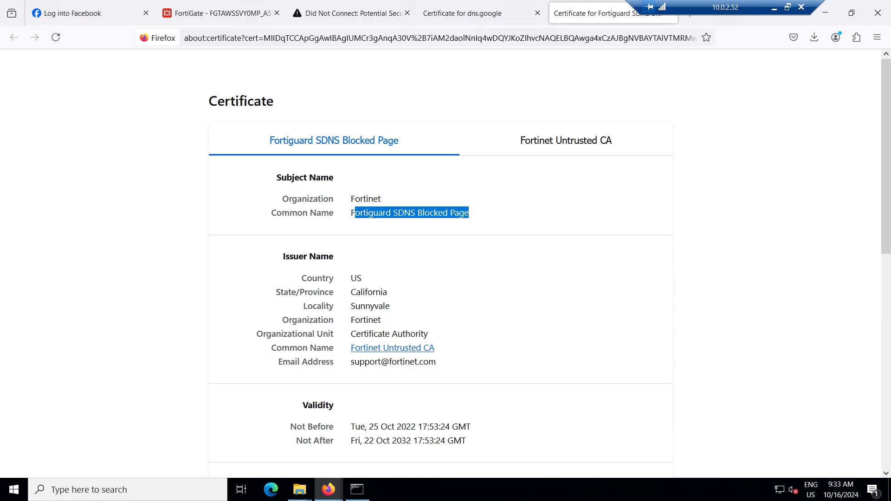
{"action": "scroll", "coordinate": [441, 264], "scroll_direction": "down", "scroll_amount": 3}
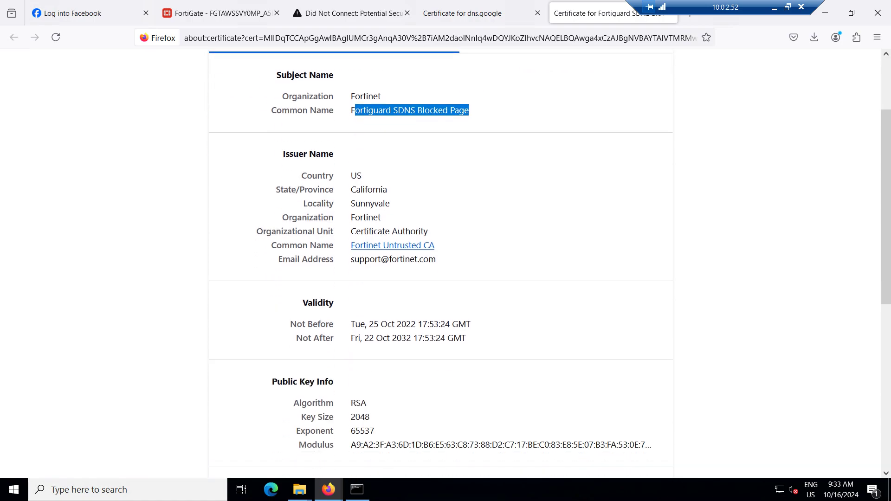
{"action": "scroll", "coordinate": [441, 264], "scroll_direction": "down", "scroll_amount": 5}
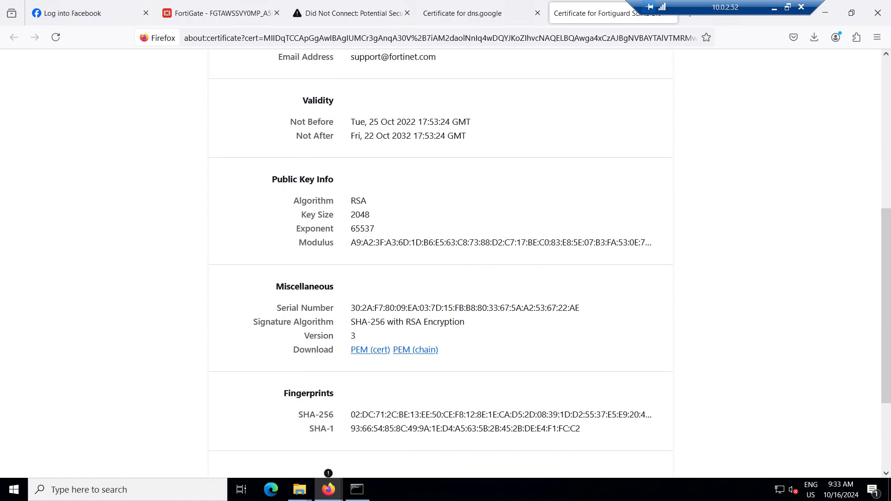
{"action": "scroll", "coordinate": [441, 264], "scroll_direction": "down", "scroll_amount": 3}
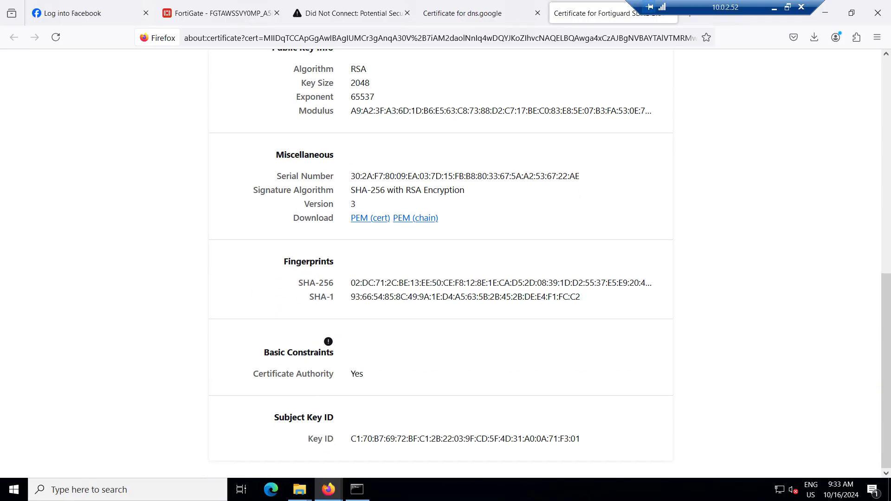
{"action": "scroll", "coordinate": [441, 264], "scroll_direction": "up", "scroll_amount": 10}
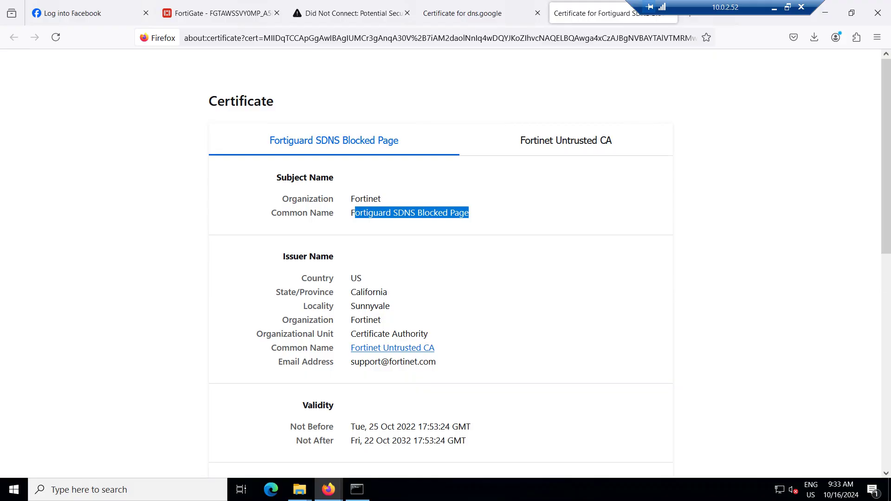
{"action": "left_click", "coordinate": [218, 13]}
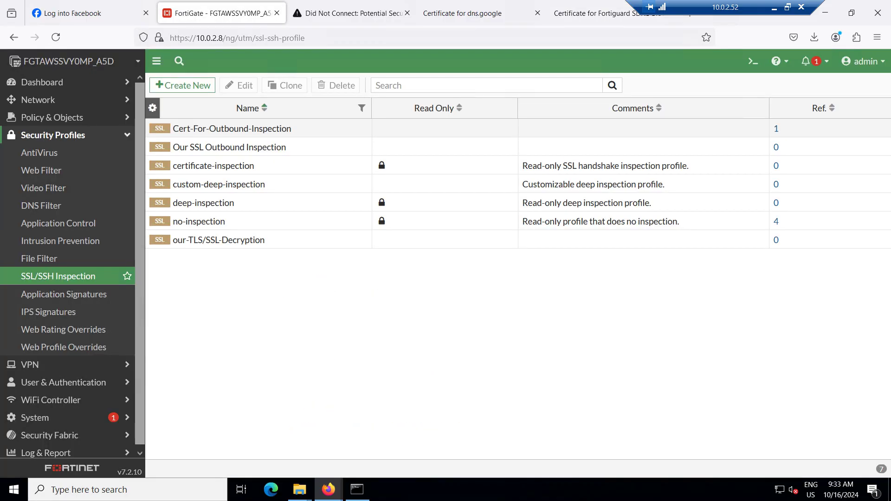
Send the error tab back to the blocked page and load facebook.com in the dns.google tab
{"action": "left_click", "coordinate": [353, 13]}
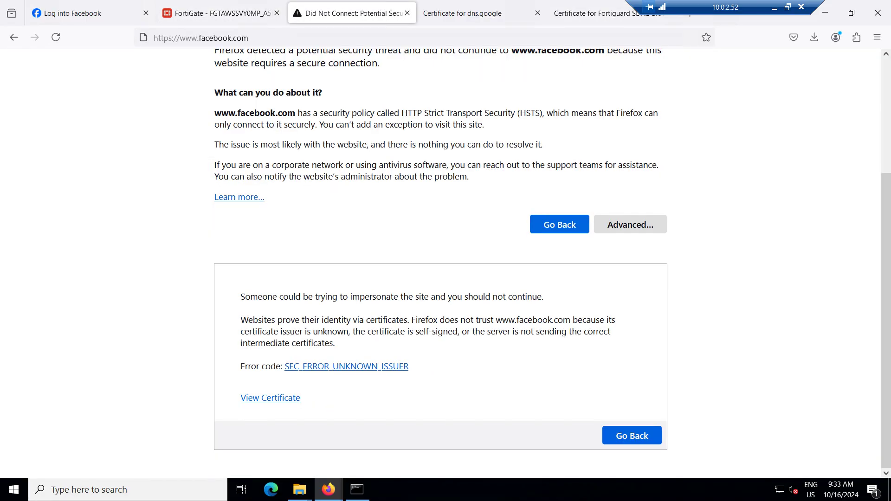
{"action": "left_click", "coordinate": [632, 435]}
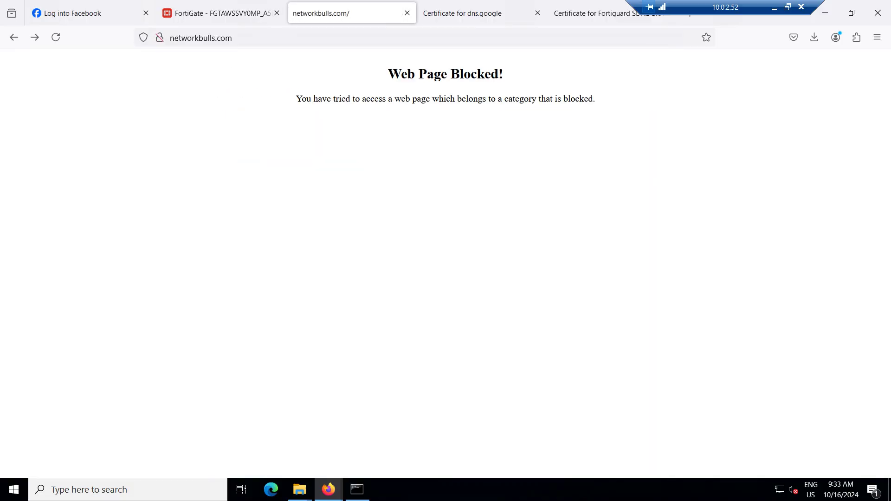
{"action": "left_click", "coordinate": [465, 13]}
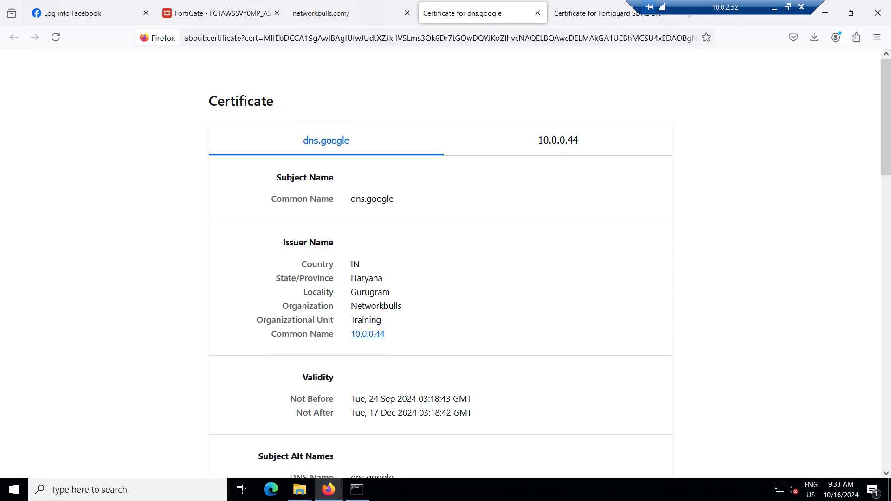
{"action": "key", "text": "ctrl+l"}
{"action": "key", "text": "Escape"}
{"action": "key", "text": "ctrl+l"}
{"action": "type", "text": "face"}
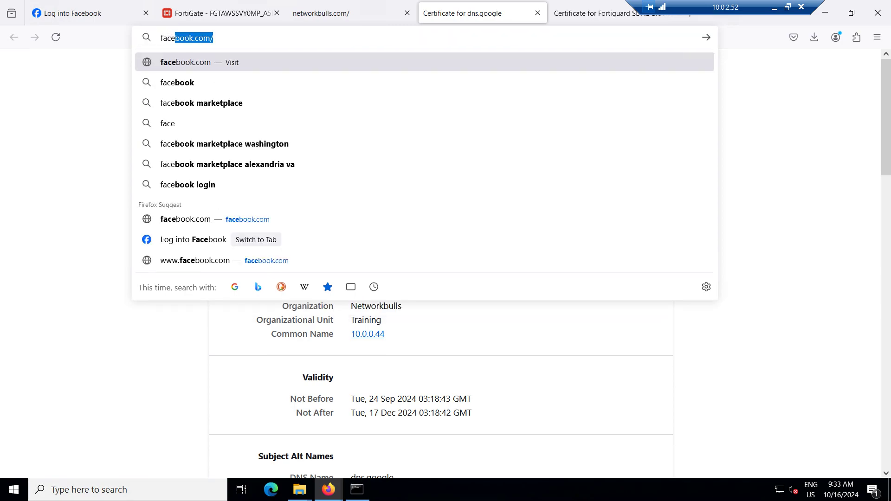
{"action": "key", "text": "Return"}
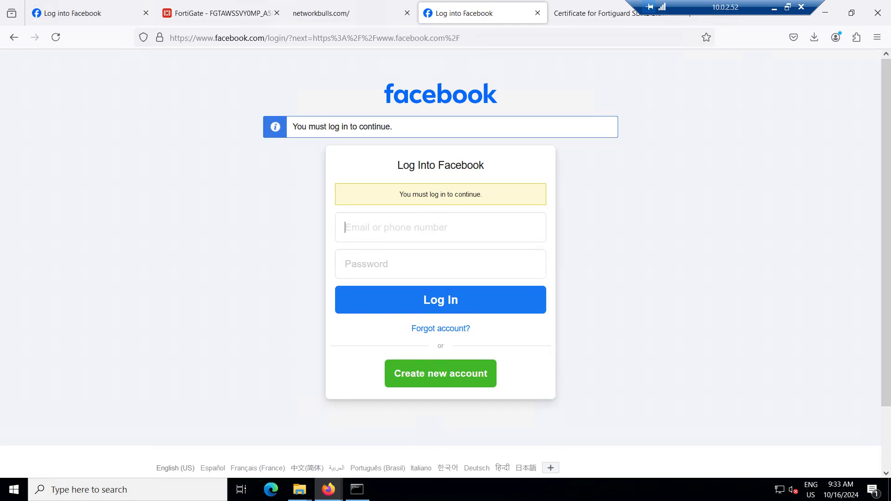
{"action": "key", "text": "ctrl+l"}
{"action": "type", "text": "facebook.com/"}
{"action": "key", "text": "Return"}
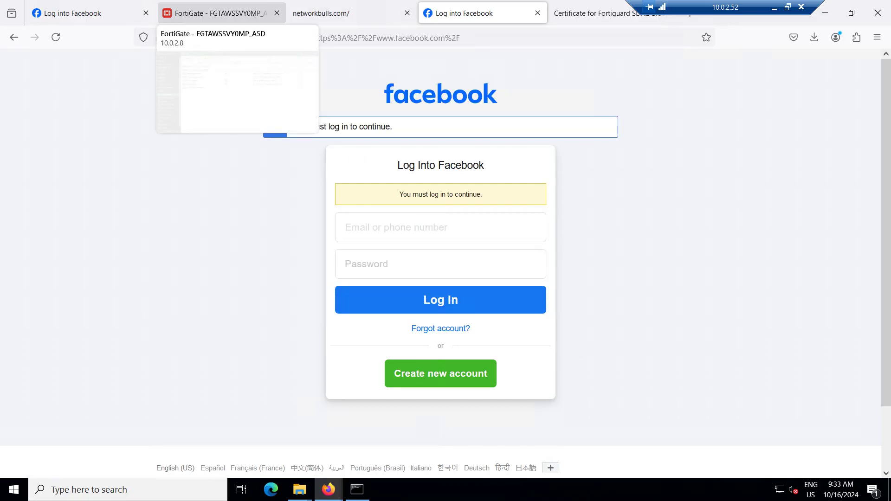
Open a new blank tab beside the Fortiguard SDNS certificate page
{"action": "left_click", "coordinate": [603, 13]}
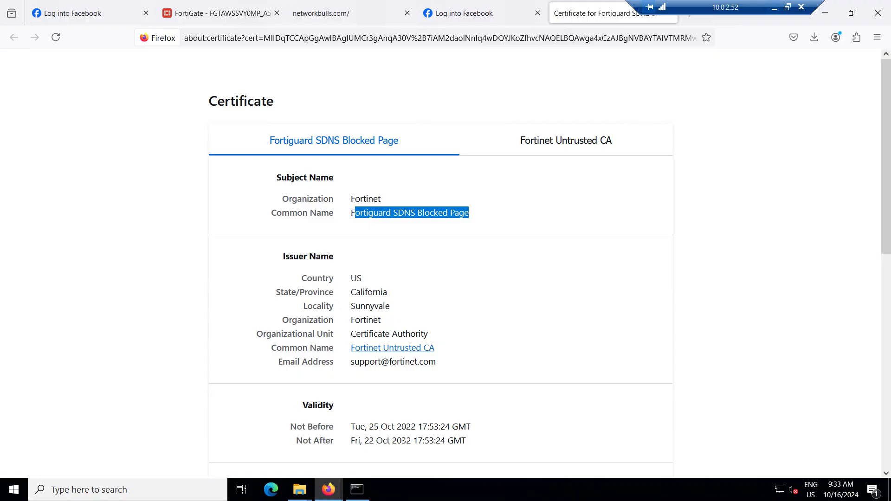
{"action": "left_click_drag", "start_coordinate": [757, 7], "coordinate": [823, 7]}
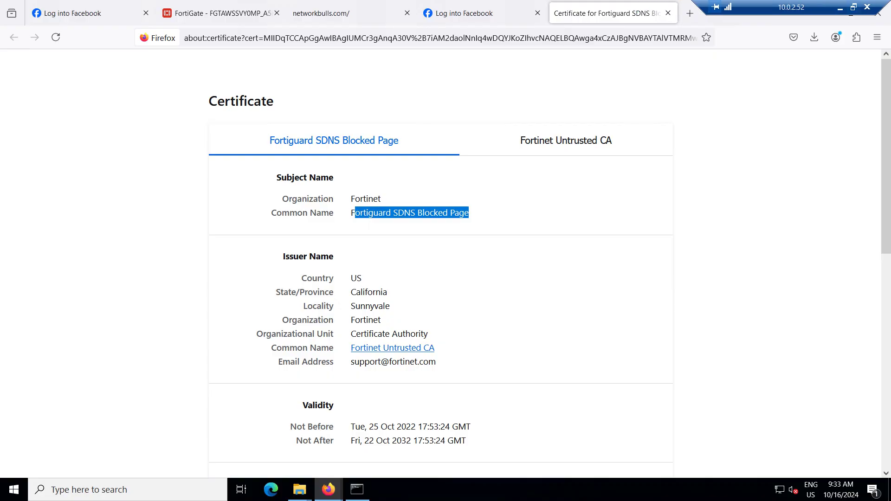
{"action": "left_click", "coordinate": [690, 13]}
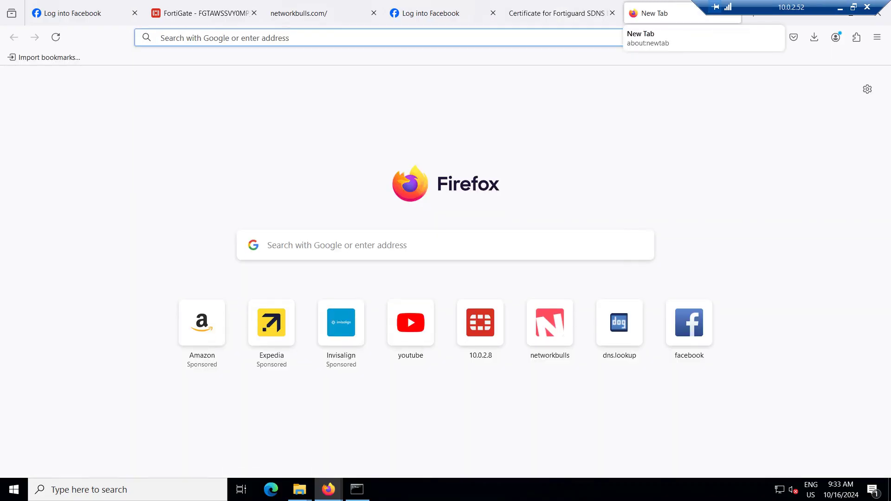
Load facebook.com in the new tab, check the first Facebook tab, then return to FortiGate
{"action": "type", "text": "facebook.com/"}
{"action": "key", "text": "Return"}
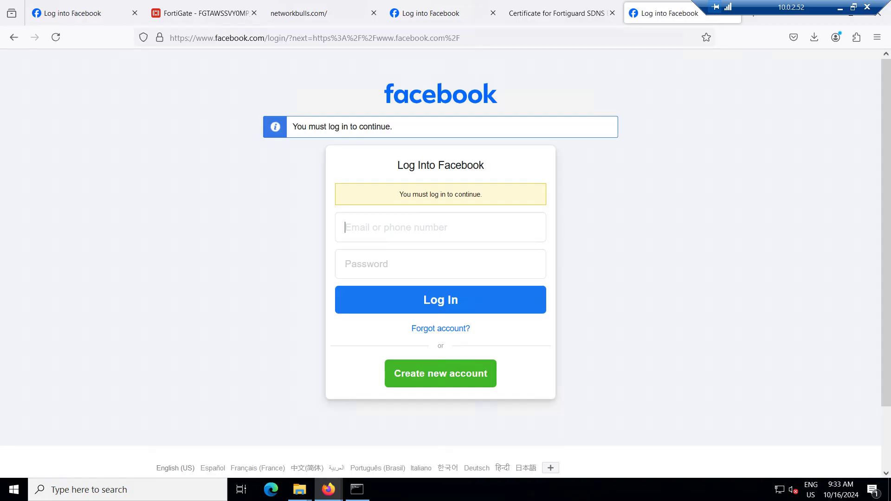
{"action": "left_click", "coordinate": [74, 13]}
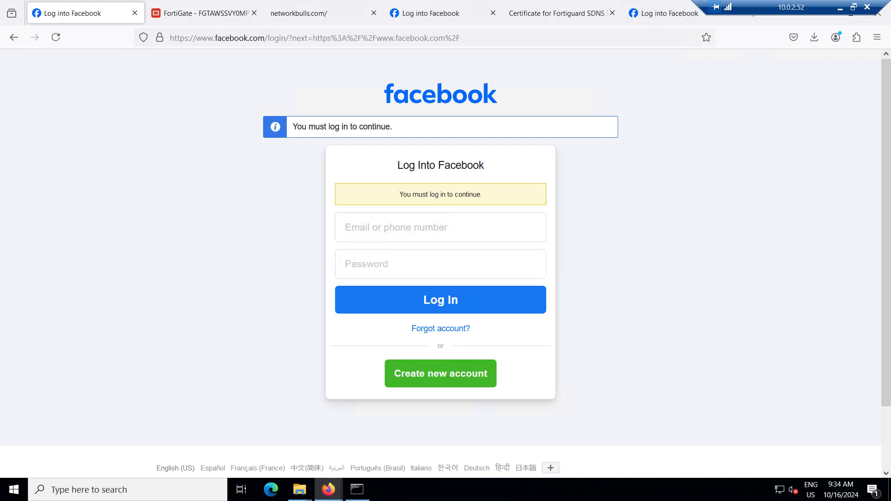
{"action": "key", "text": "ctrl+Tab"}
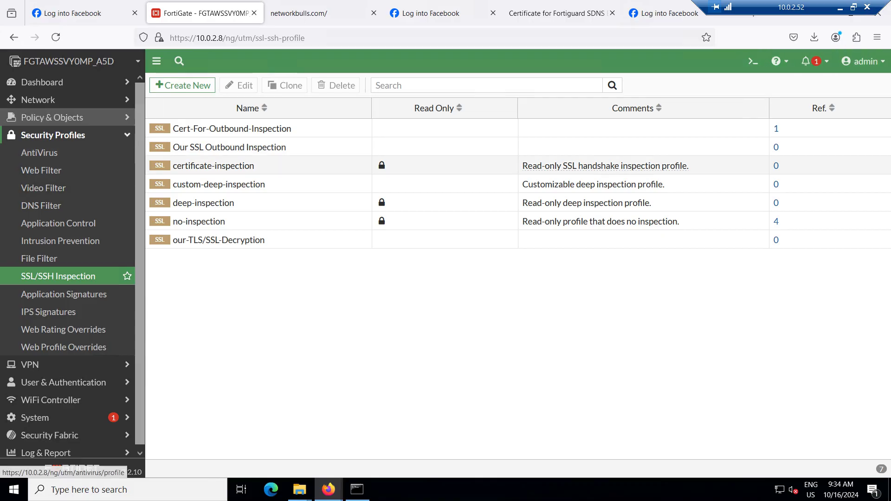
Open firewall policy IN2OUT-ALL (ID 1) from Policy & Objects for editing
{"action": "left_click", "coordinate": [52, 117]}
{"action": "left_click", "coordinate": [48, 136]}
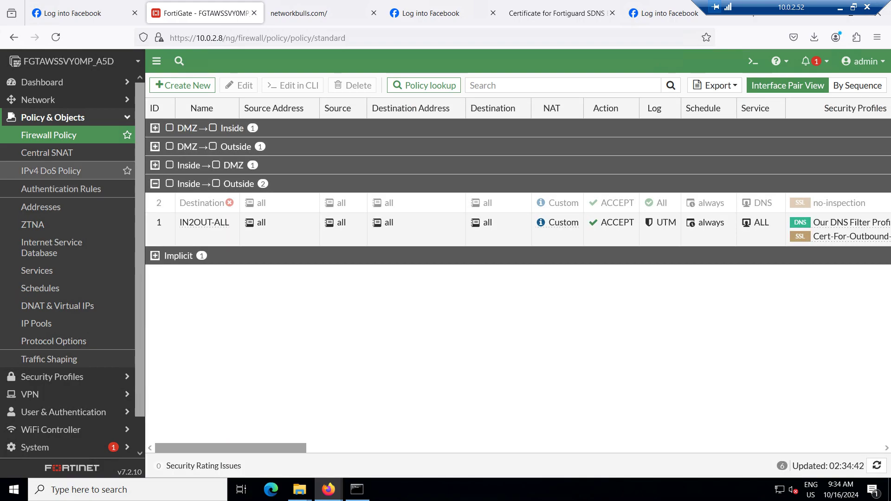
{"action": "left_click", "coordinate": [52, 117]}
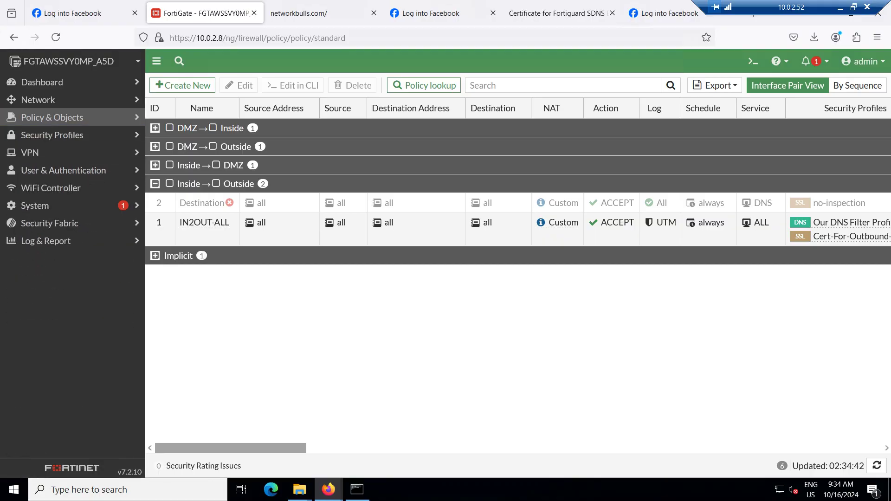
{"action": "left_click", "coordinate": [52, 135]}
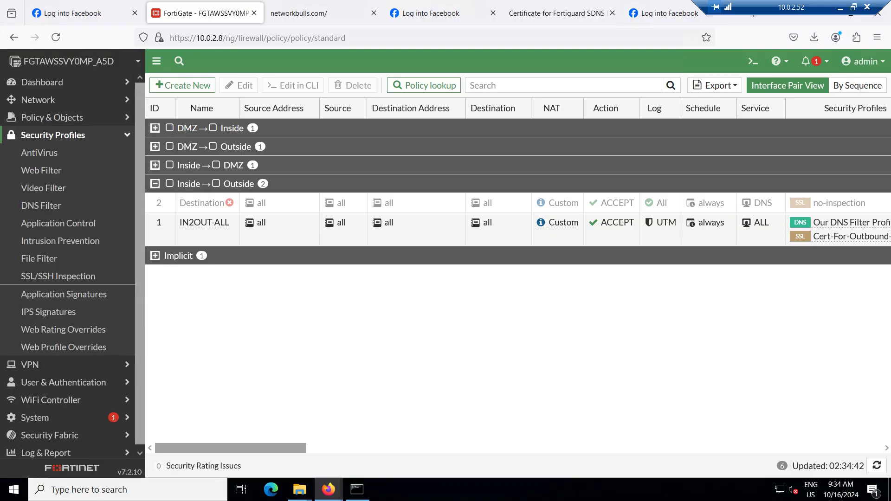
{"action": "left_click", "coordinate": [52, 118]}
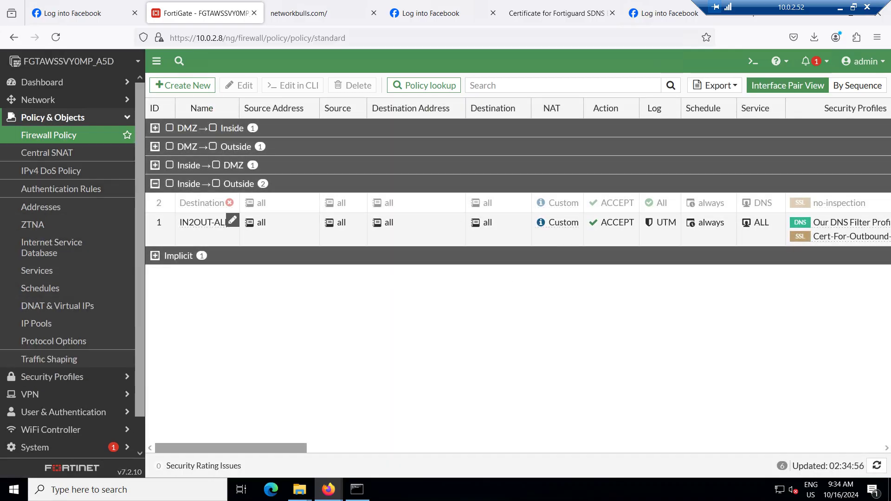
{"action": "double_click", "coordinate": [195, 223]}
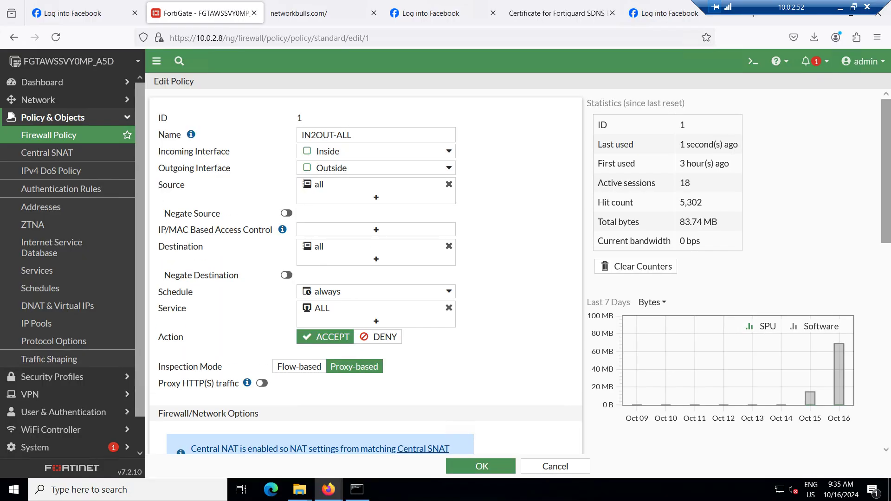
Turn off DNS Filter on IN2OUT-ALL, save, and accept the SSL inspection warning
{"action": "scroll", "coordinate": [366, 272], "scroll_direction": "down", "scroll_amount": 3}
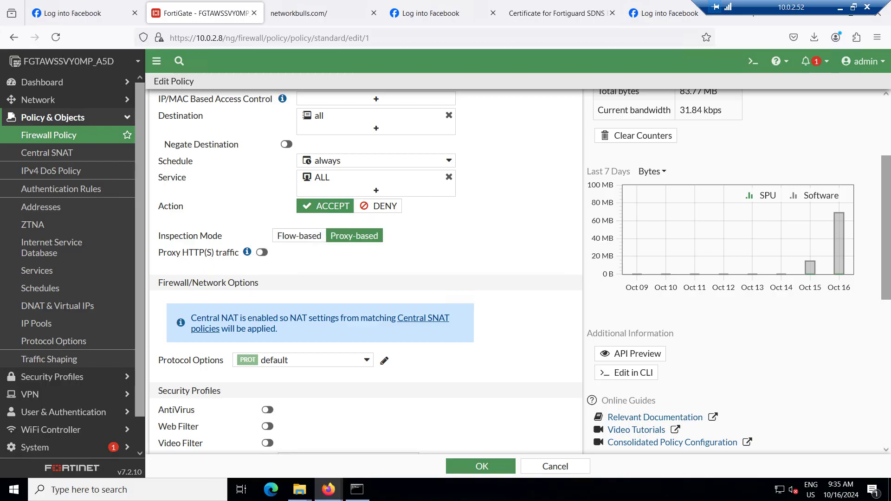
{"action": "scroll", "coordinate": [367, 274], "scroll_direction": "down", "scroll_amount": 5}
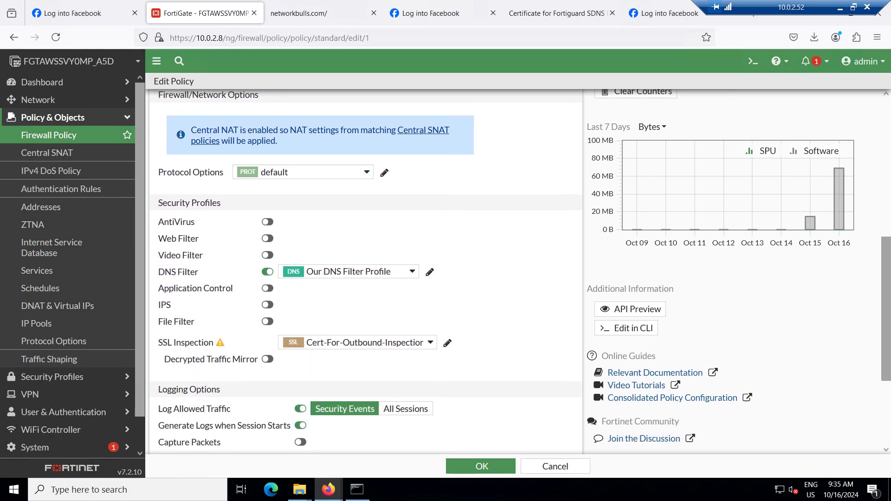
{"action": "left_click", "coordinate": [267, 270]}
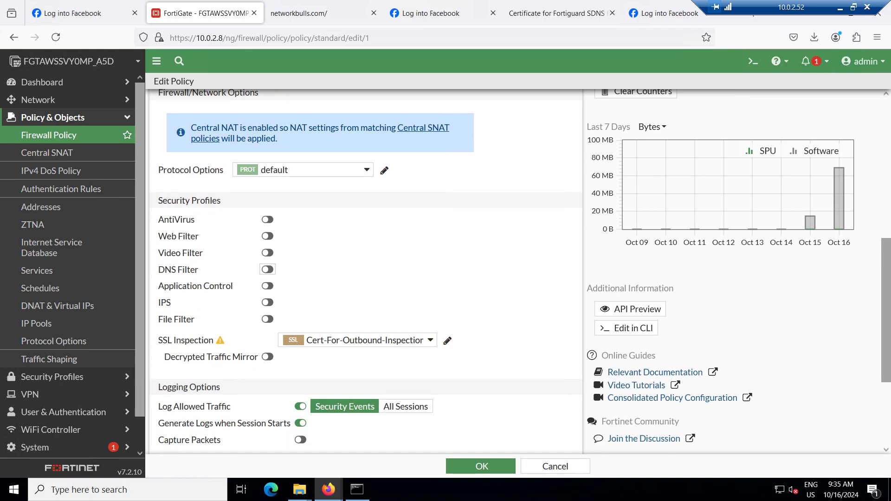
{"action": "left_click", "coordinate": [480, 466]}
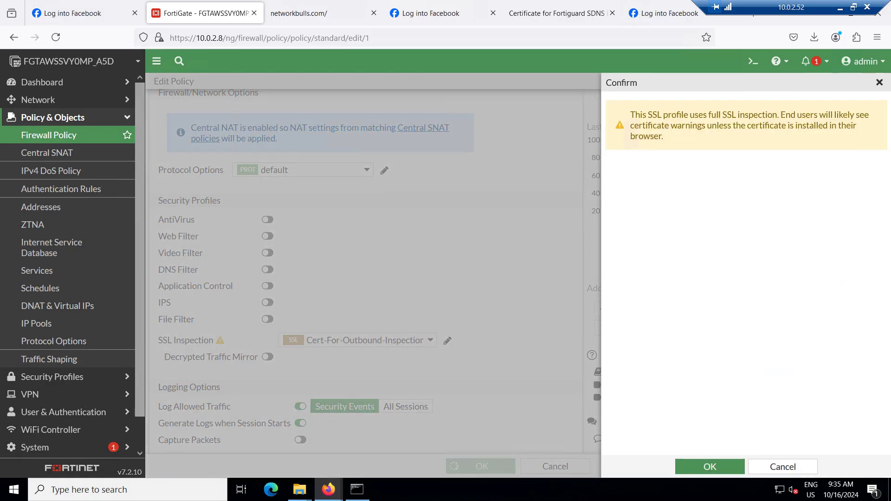
{"action": "key", "text": "Return"}
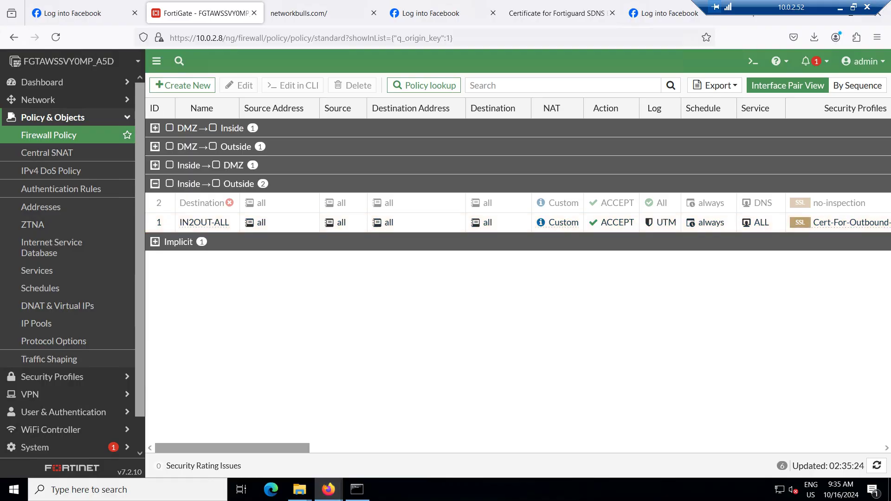
Reload facebook.com in the Facebook tab to test whether it is blocked
{"action": "left_click", "coordinate": [431, 13]}
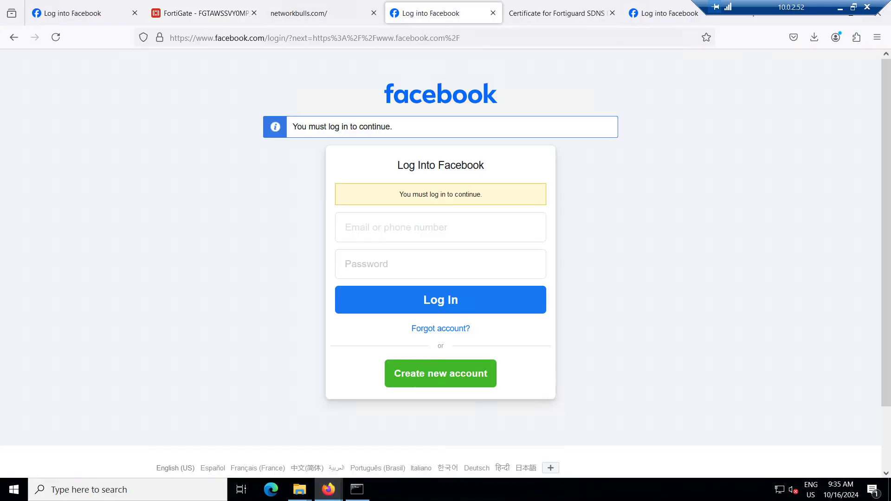
{"action": "key", "text": "ctrl+l"}
{"action": "type", "text": "facebook.com/"}
{"action": "key", "text": "Return"}
{"action": "left_click", "coordinate": [299, 13]}
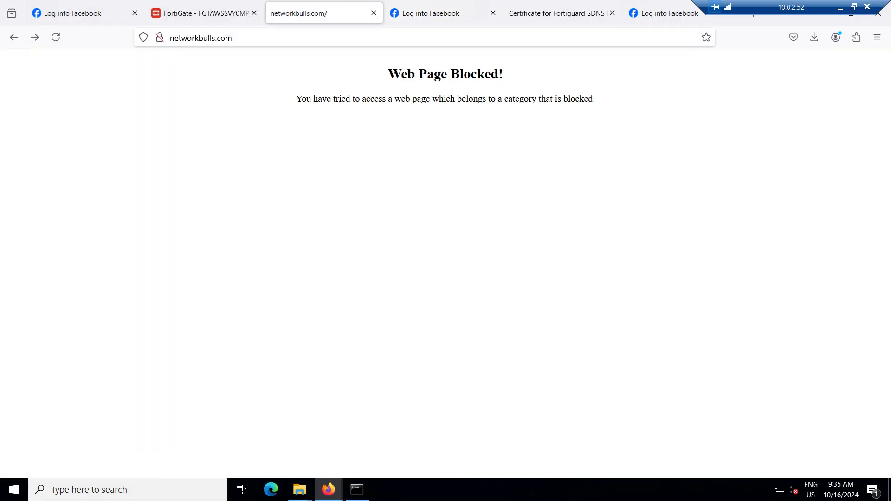
{"action": "key", "text": "ctrl+l"}
{"action": "key", "text": "Return"}
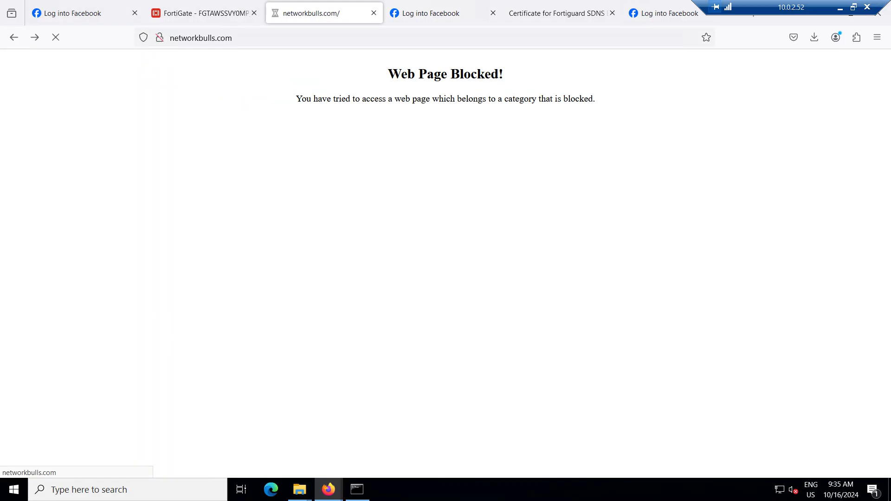
{"action": "key", "text": "ctrl+l"}
{"action": "left_click", "coordinate": [233, 38]}
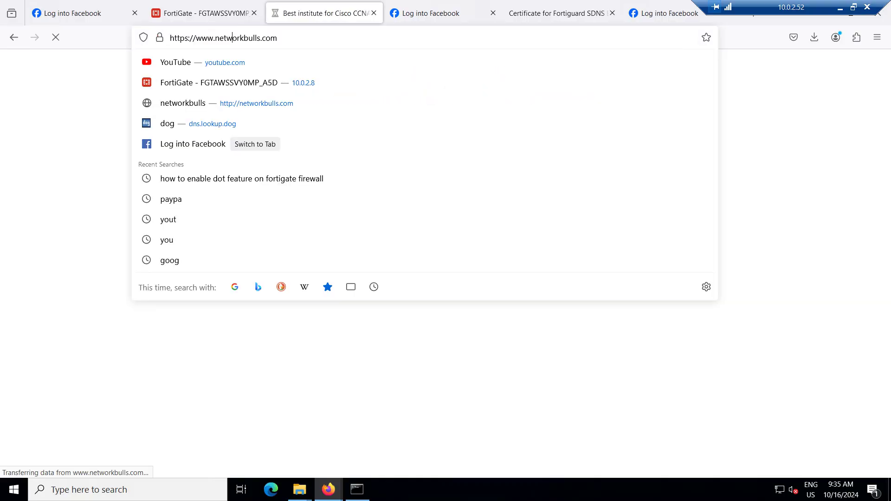
{"action": "type", "text": "b"}
{"action": "key", "text": "BackSpace"}
{"action": "key", "text": "BackSpace"}
{"action": "key", "text": "BackSpace"}
{"action": "key", "text": "BackSpace"}
{"action": "key", "text": "BackSpace"}
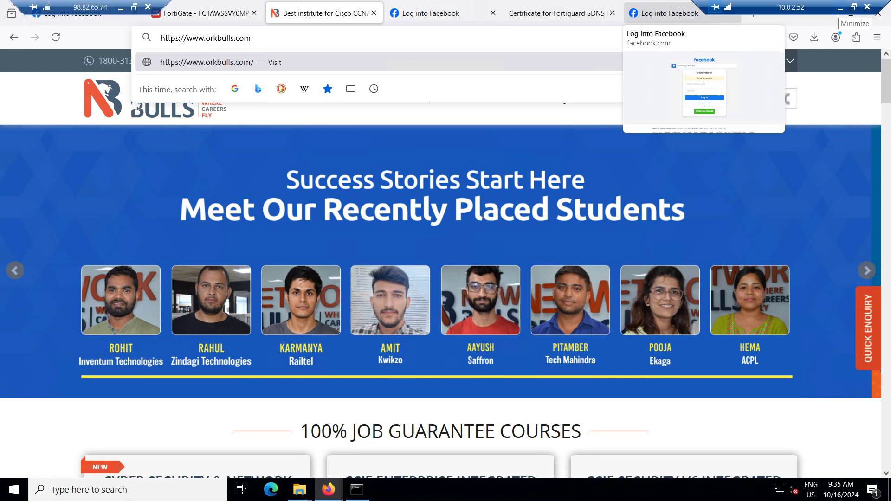
{"action": "left_click", "coordinate": [841, 8]}
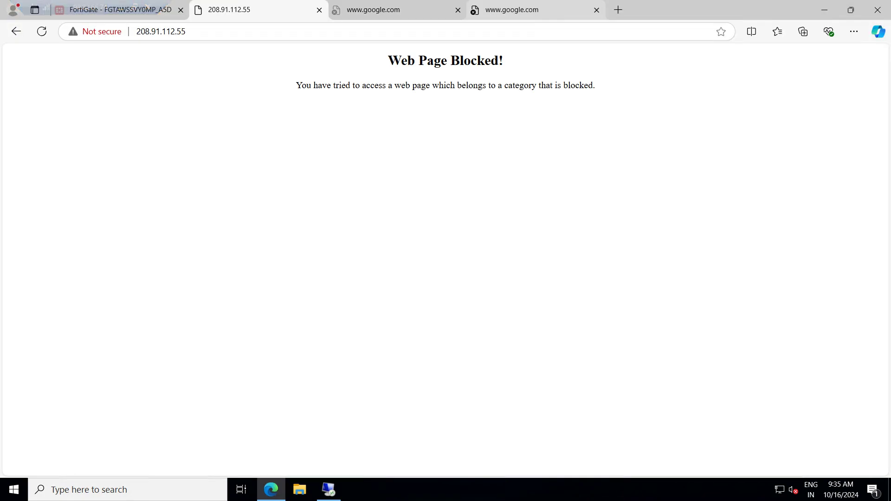
Compare the Web Page Blocked tab with the google.com error tabs
{"action": "key", "text": "ctrl+Tab"}
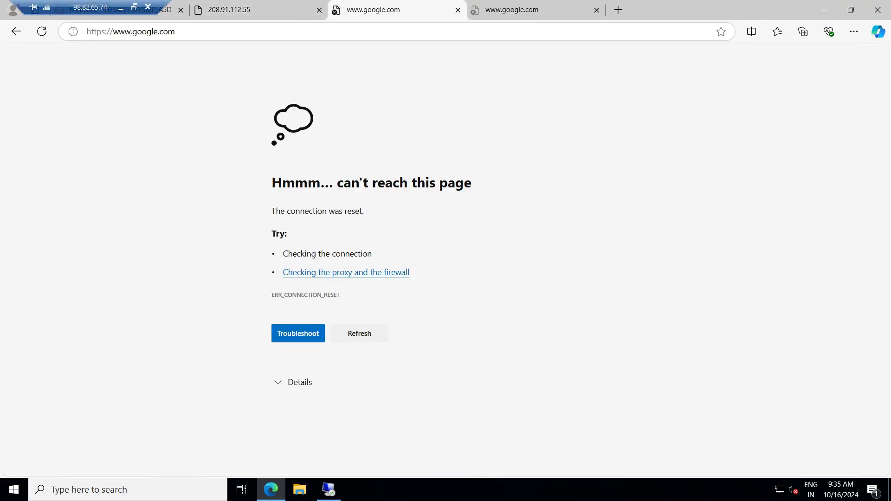
{"action": "key", "text": "ctrl+shift+Tab"}
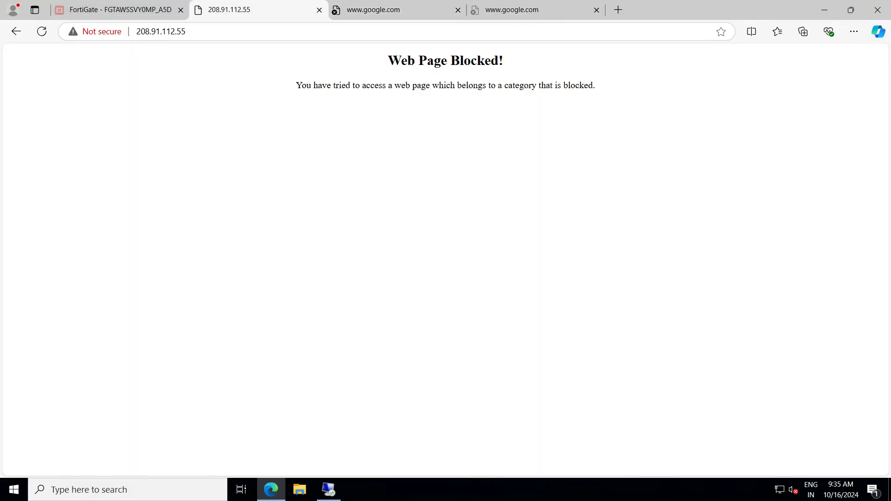
{"action": "key", "text": "ctrl+Tab"}
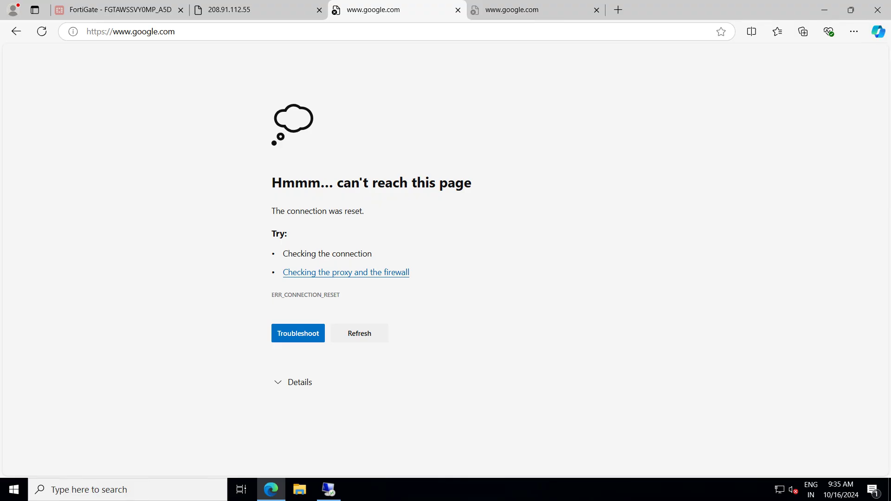
{"action": "key", "text": "ctrl+Tab"}
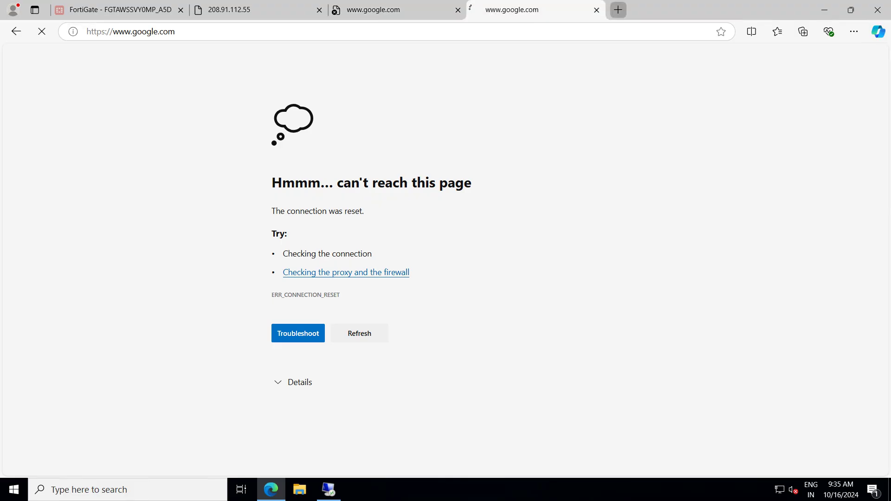
Load google.com in a new tab, then return to the FortiGate DNS filter editor
{"action": "left_click", "coordinate": [618, 9]}
{"action": "type", "text": "google.com"}
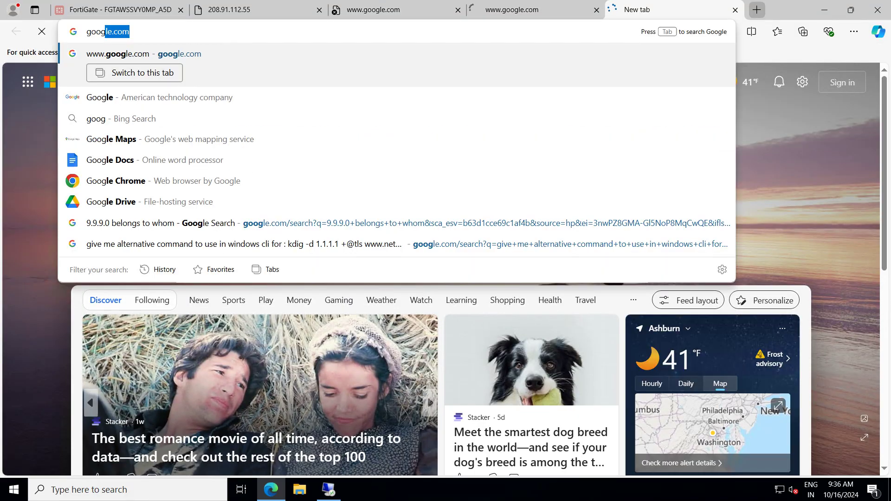
{"action": "key", "text": "Return"}
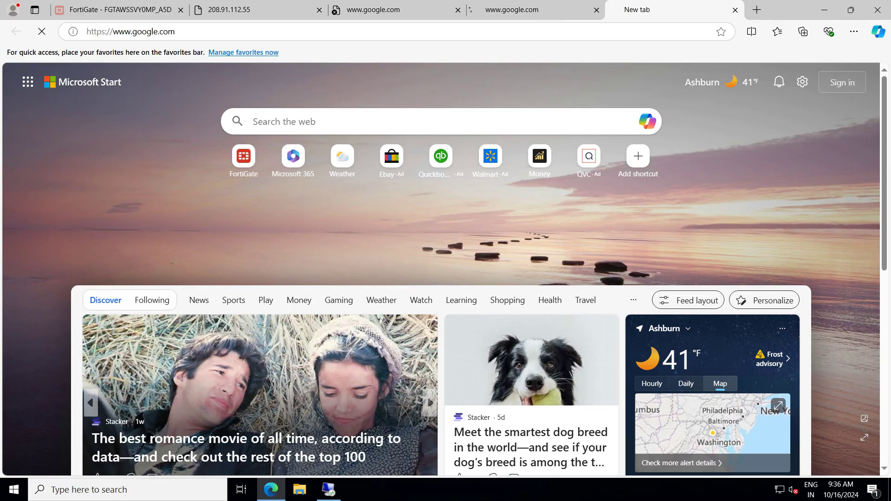
{"action": "key", "text": "ctrl+Tab"}
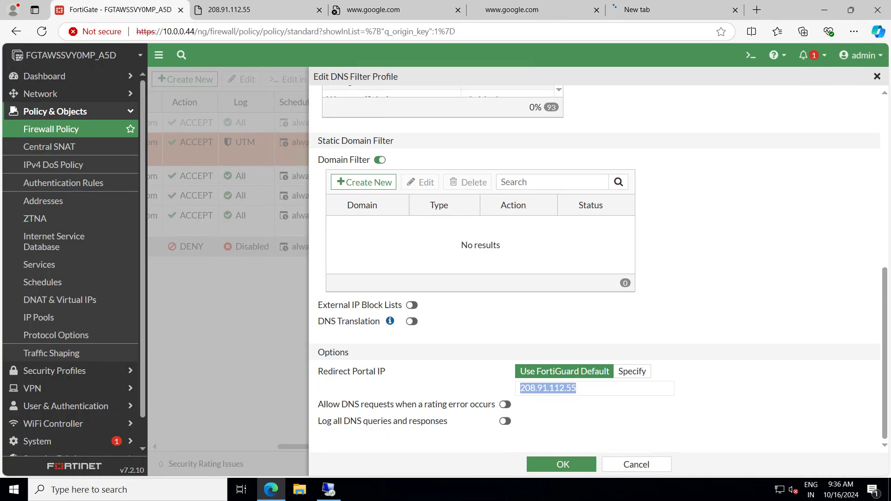
Reload the firewall policy page with F5 and minimize the remote desktop session
{"action": "left_click_drag", "start_coordinate": [455, 429], "coordinate": [418, 386]}
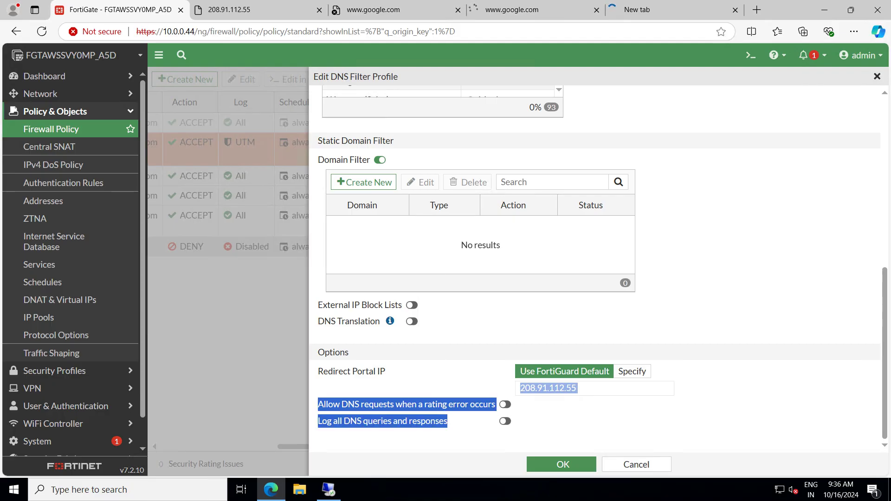
{"action": "left_click", "coordinate": [446, 385]}
{"action": "key", "text": "F5"}
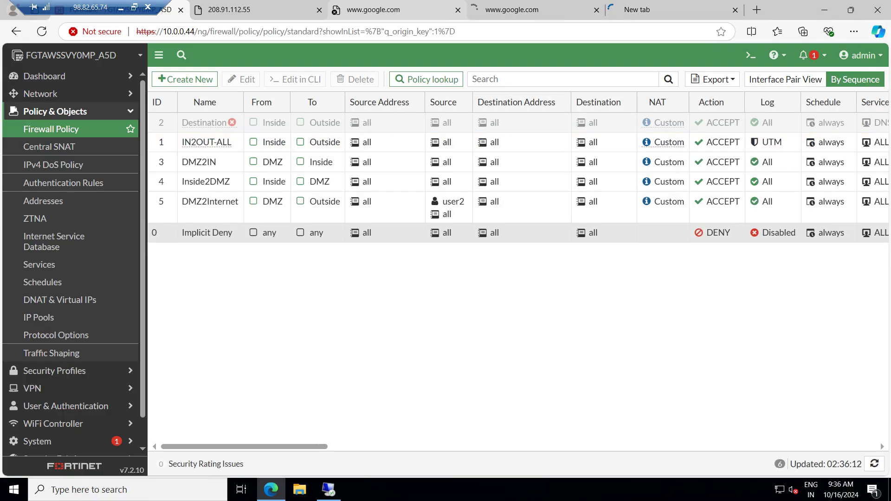
{"action": "left_click", "coordinate": [121, 8]}
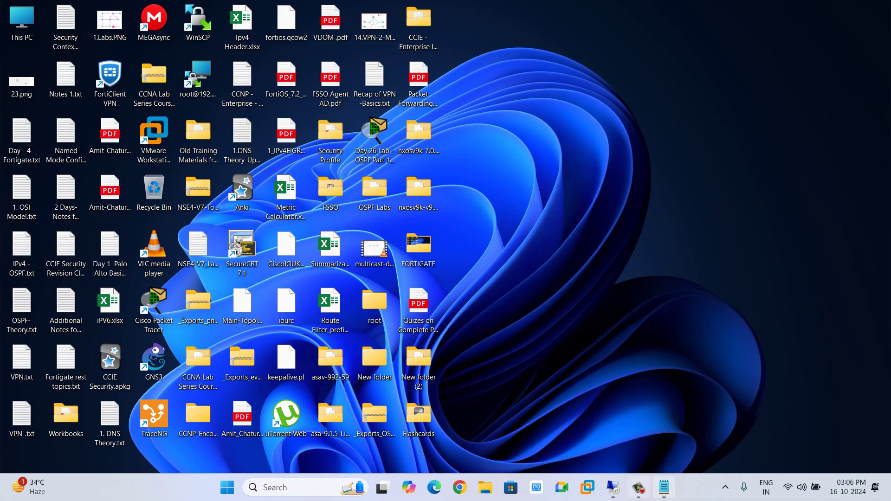
{"action": "left_click", "coordinate": [638, 487]}
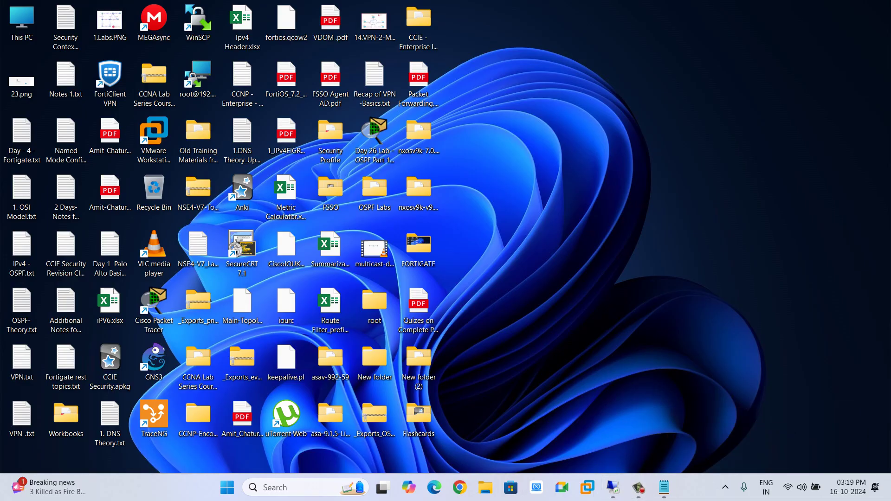
{"action": "mouse_move", "coordinate": [664, 487]}
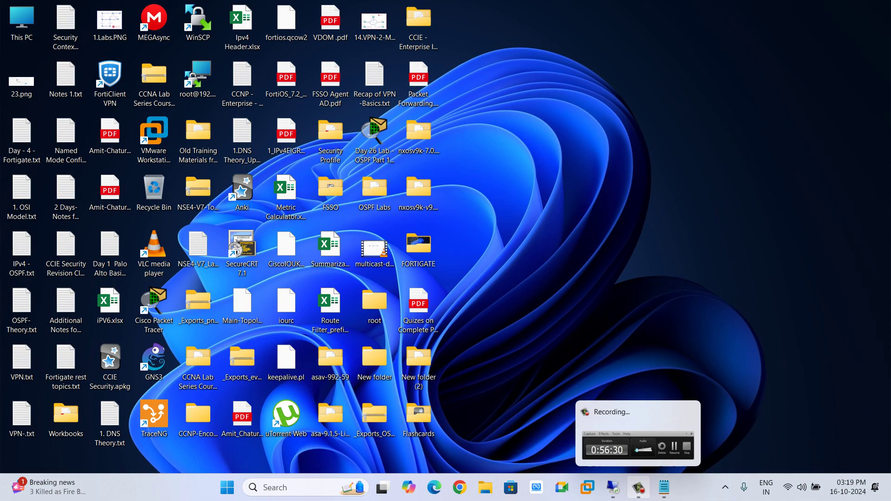
{"action": "left_click", "coordinate": [638, 487]}
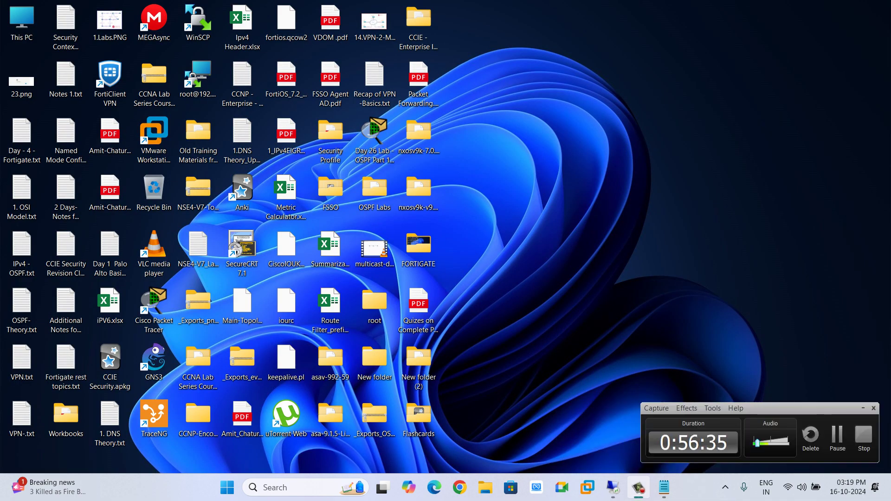
{"action": "left_click", "coordinate": [837, 435]}
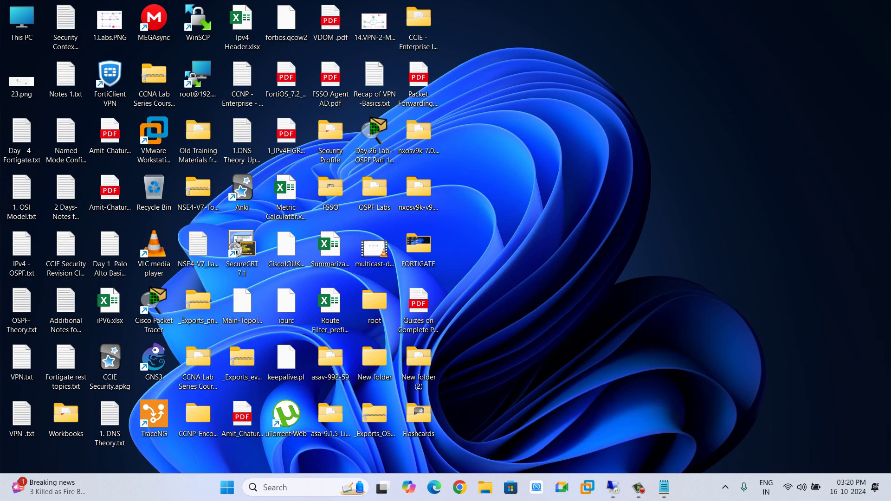
{"action": "mouse_move", "coordinate": [664, 487]}
{"action": "double_click", "coordinate": [419, 246]}
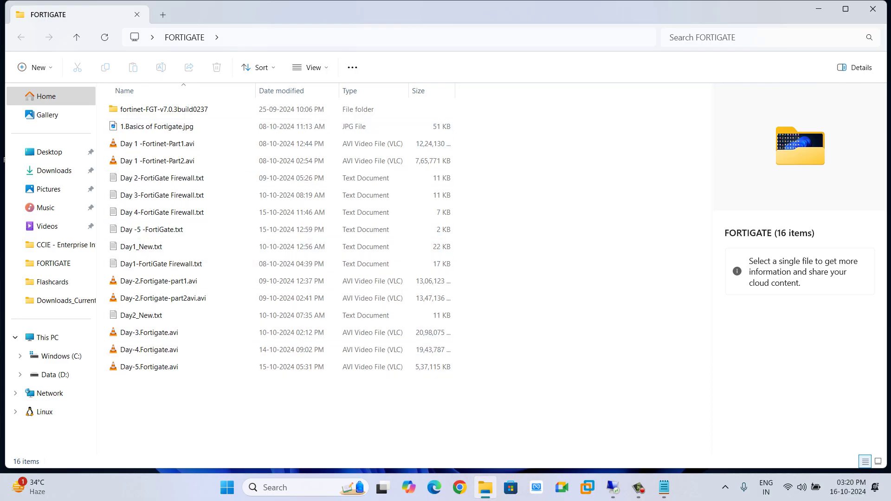
{"action": "key", "text": "super+d"}
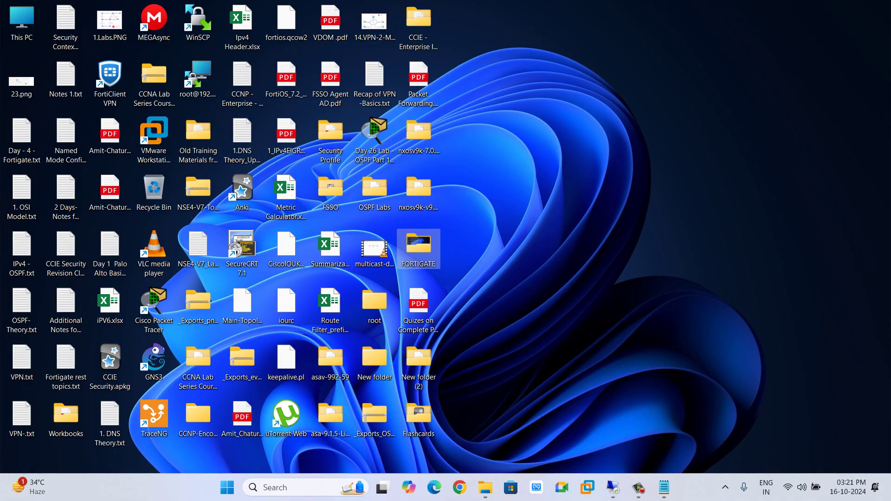
{"action": "mouse_move", "coordinate": [664, 488]}
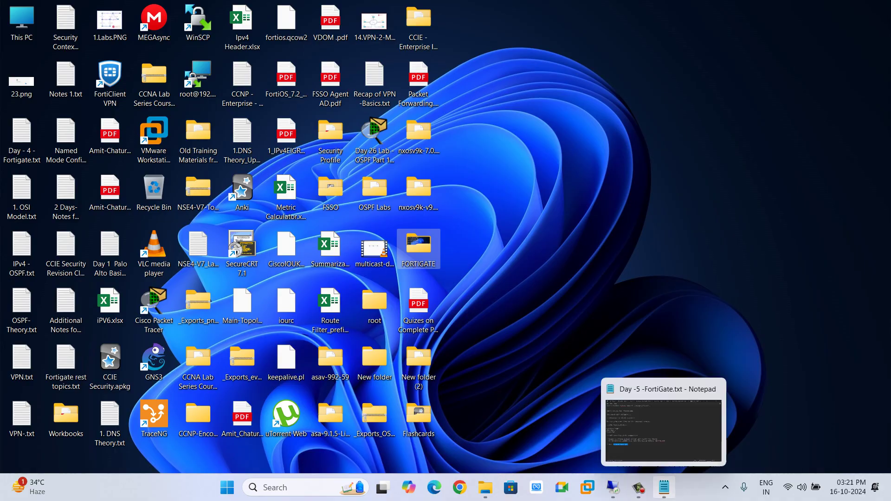
Look through the Day 1, Day 4 and Day 5 FortiGate notes, ending on the Day 6 notes
{"action": "left_click", "coordinate": [664, 427]}
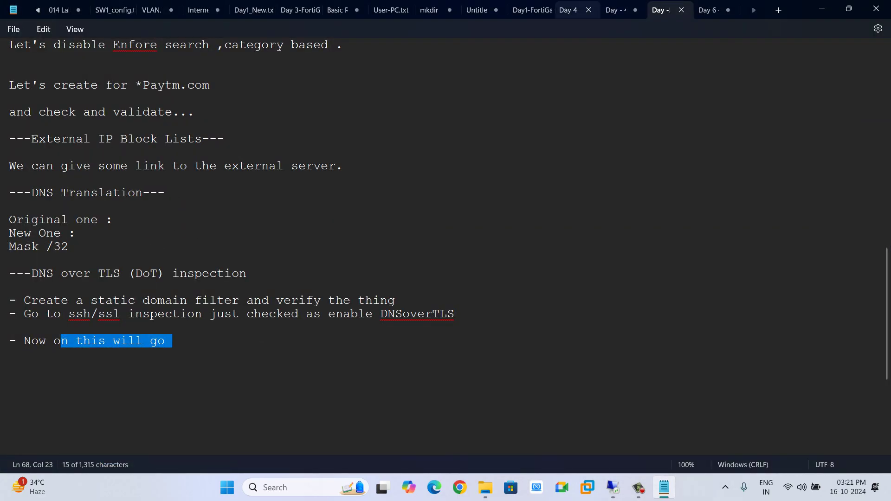
{"action": "left_click", "coordinate": [525, 10]}
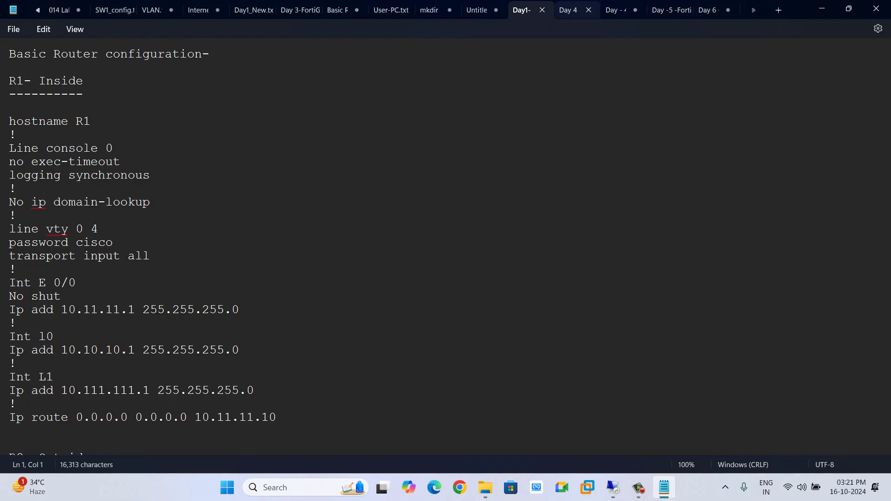
{"action": "left_click", "coordinate": [569, 10]}
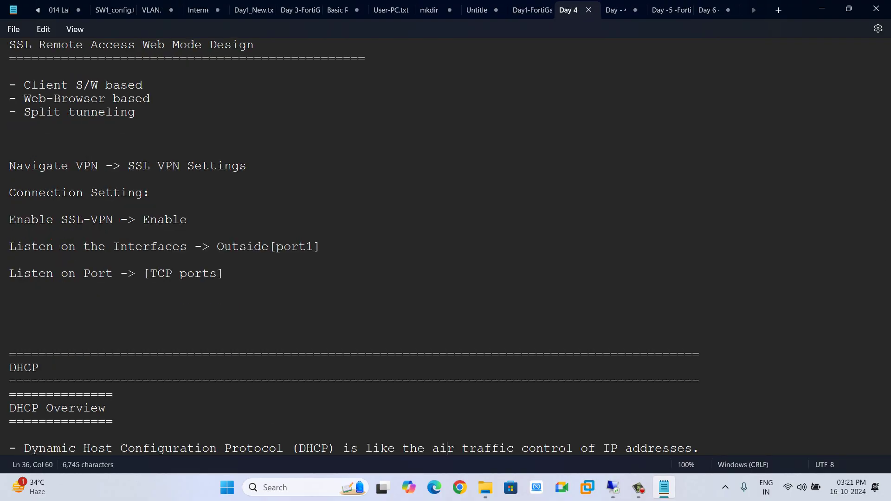
{"action": "scroll", "coordinate": [446, 247], "scroll_direction": "down", "scroll_amount": 20}
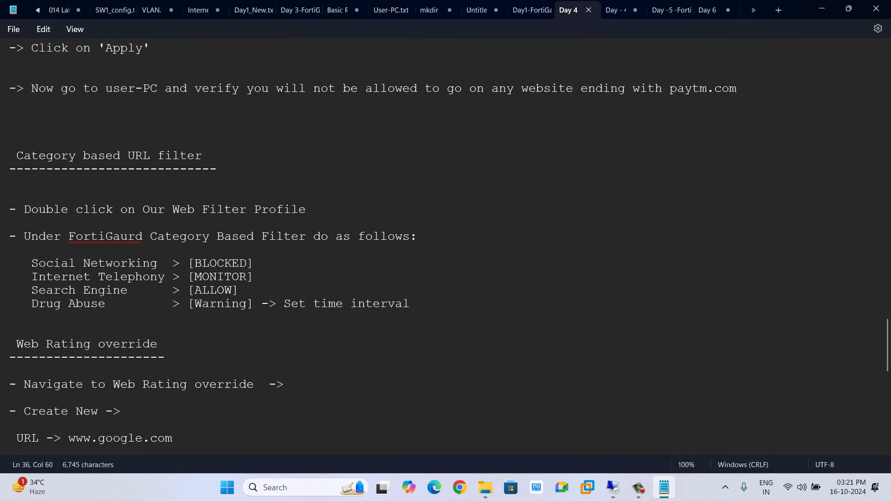
{"action": "scroll", "coordinate": [445, 247], "scroll_direction": "down", "scroll_amount": 20}
{"action": "scroll", "coordinate": [446, 247], "scroll_direction": "up", "scroll_amount": 10}
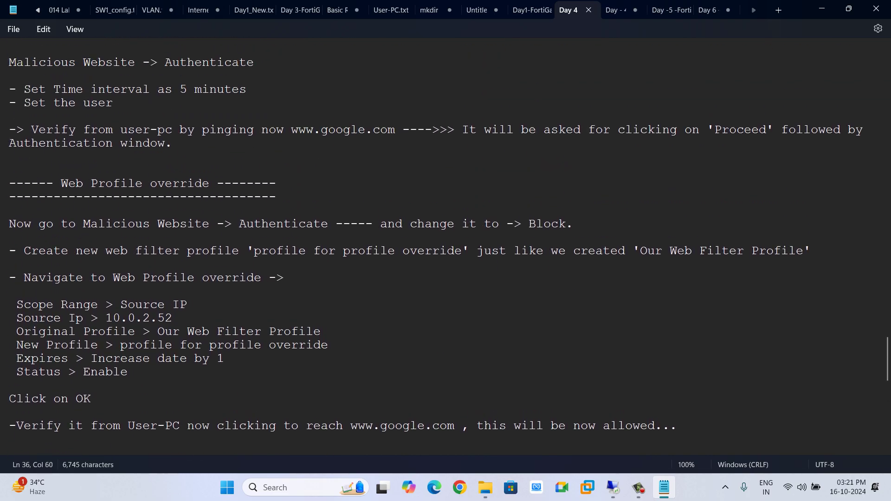
{"action": "scroll", "coordinate": [446, 246], "scroll_direction": "up", "scroll_amount": 4}
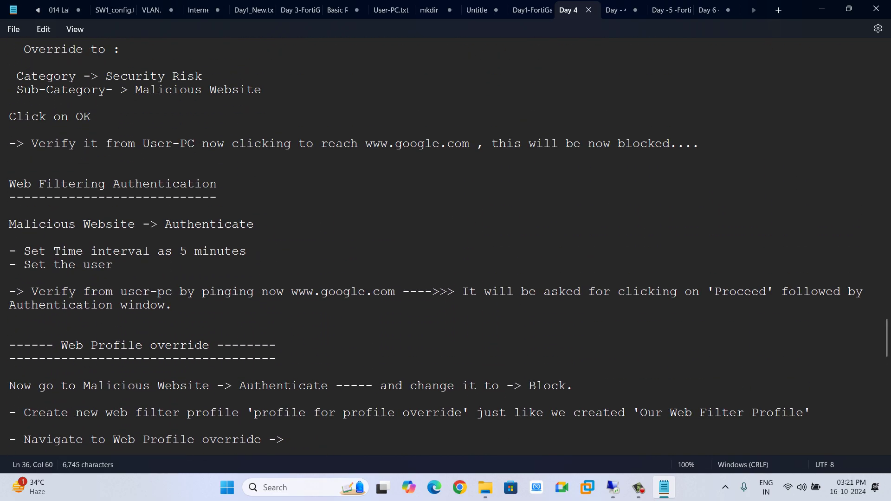
{"action": "left_click", "coordinate": [616, 10]}
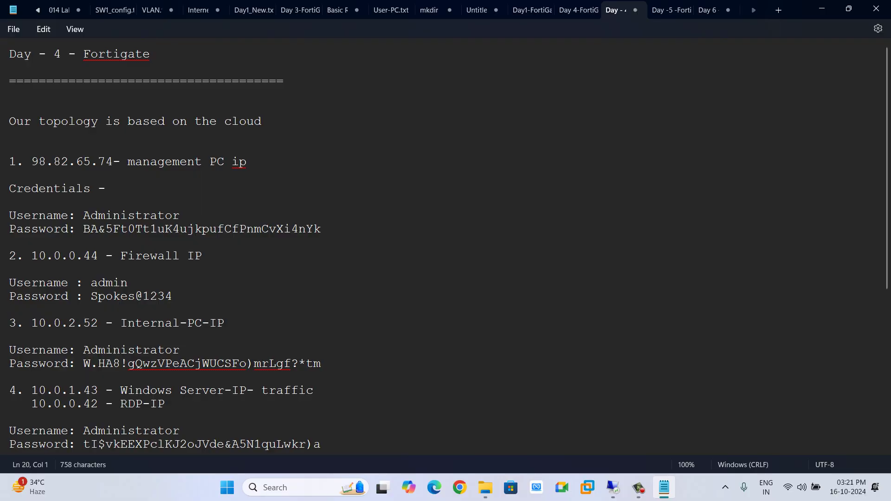
{"action": "scroll", "coordinate": [445, 247], "scroll_direction": "down", "scroll_amount": 7}
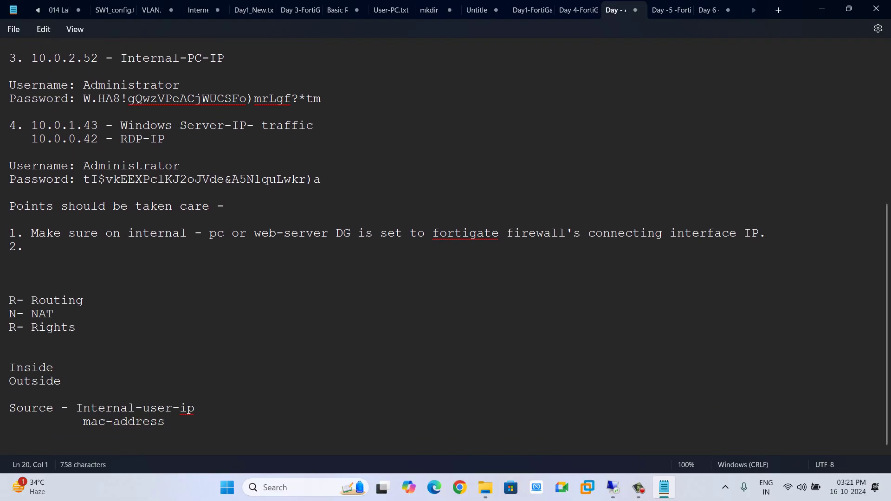
{"action": "left_click", "coordinate": [668, 10]}
{"action": "left_click", "coordinate": [709, 10]}
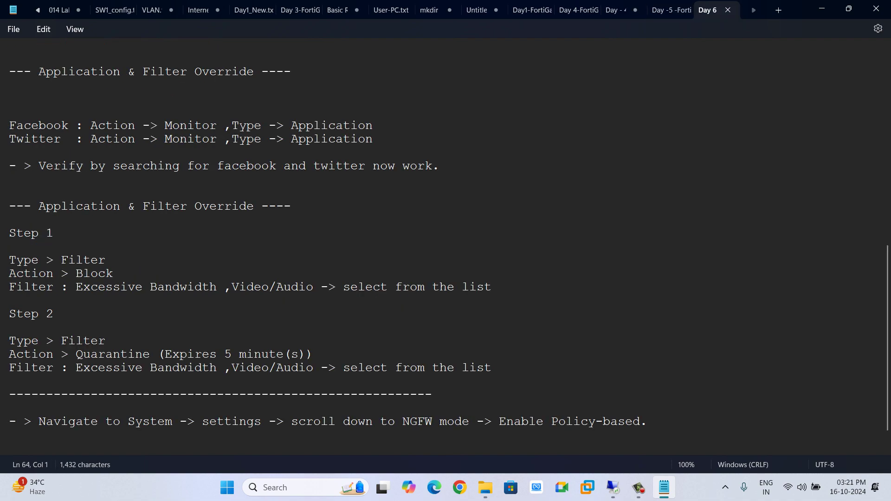
Save the Day 6 notes as 'Day 6 - FortiGate.txt' and return to the FortiGate remote session
{"action": "left_click", "coordinate": [9, 193]}
{"action": "key", "text": "ctrl+s"}
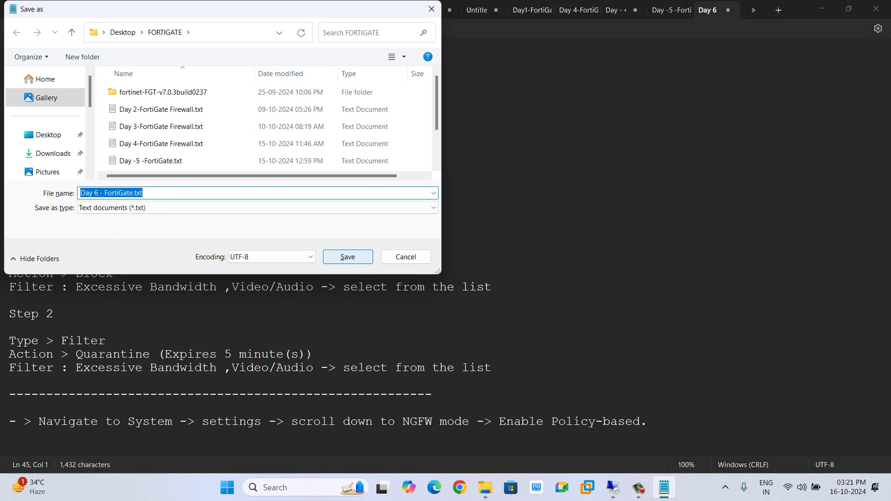
{"action": "key", "text": "Return"}
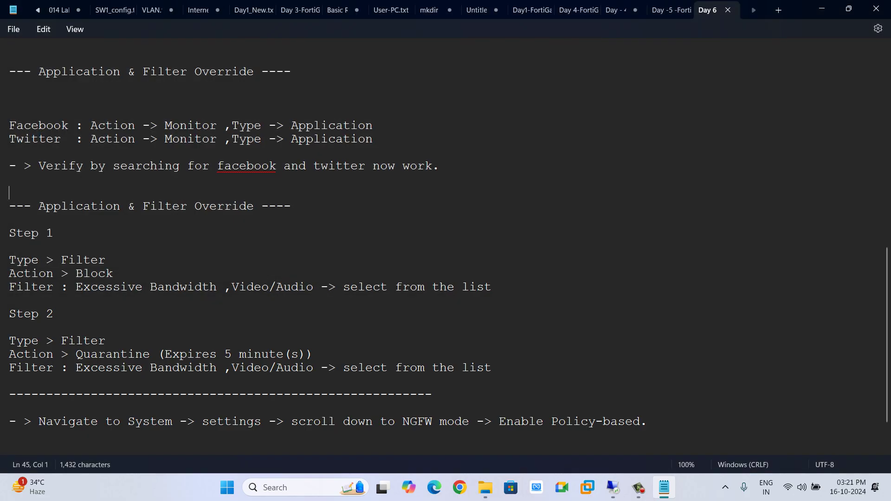
{"action": "scroll", "coordinate": [446, 246], "scroll_direction": "up", "scroll_amount": 10}
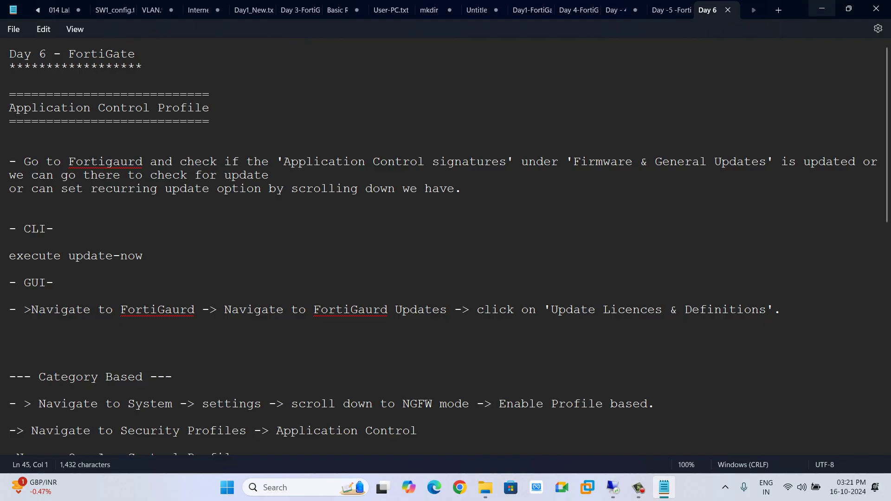
{"action": "left_click", "coordinate": [613, 487]}
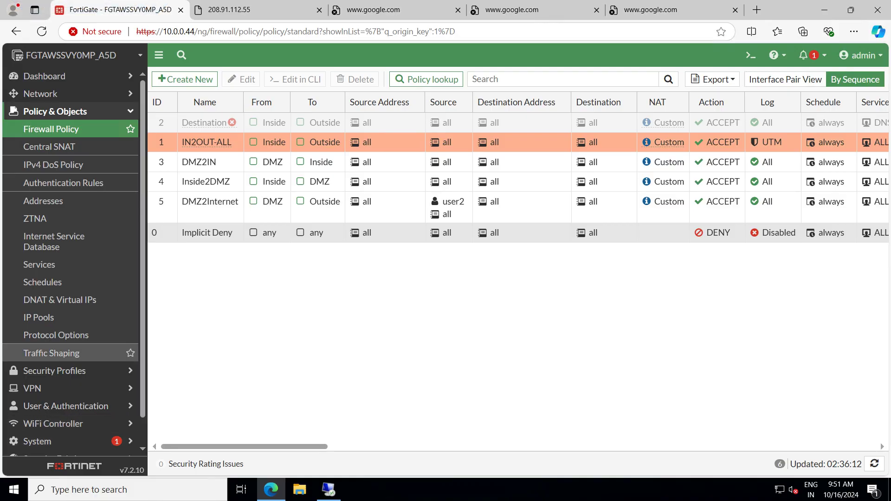
Open the System > FortiGuard page
{"action": "scroll", "coordinate": [72, 260], "scroll_direction": "down", "scroll_amount": 1}
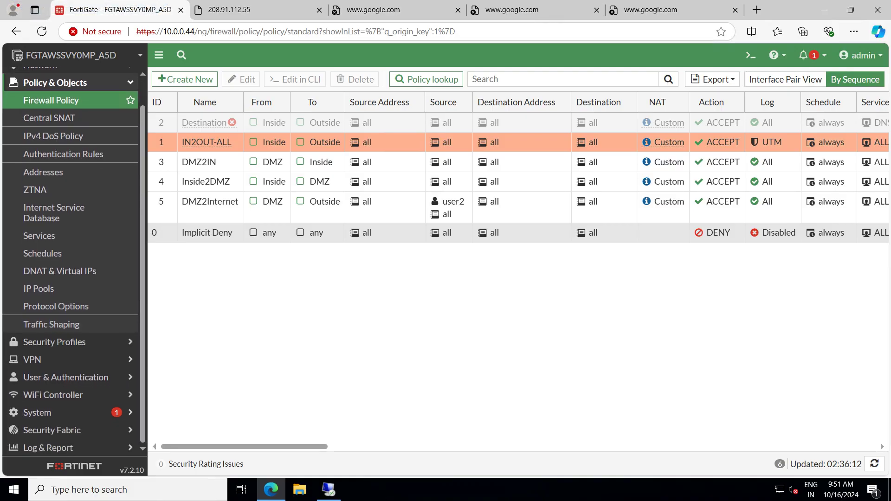
{"action": "left_click", "coordinate": [37, 413]}
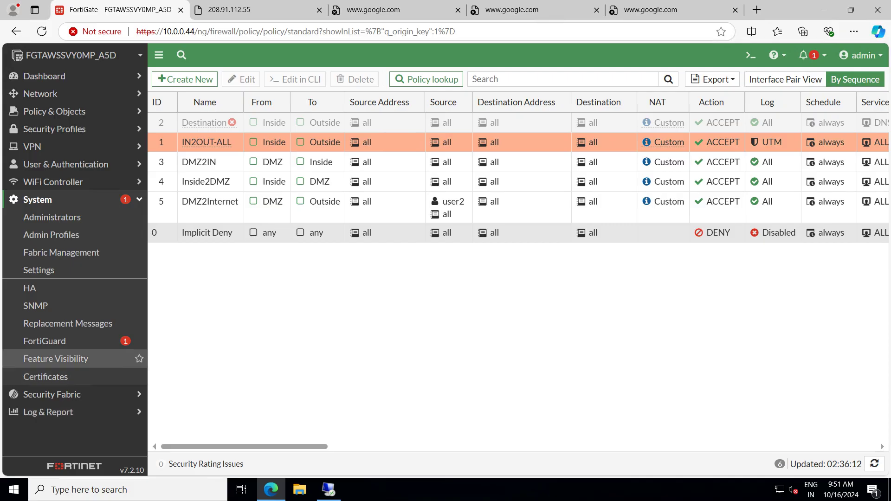
{"action": "left_click", "coordinate": [44, 341]}
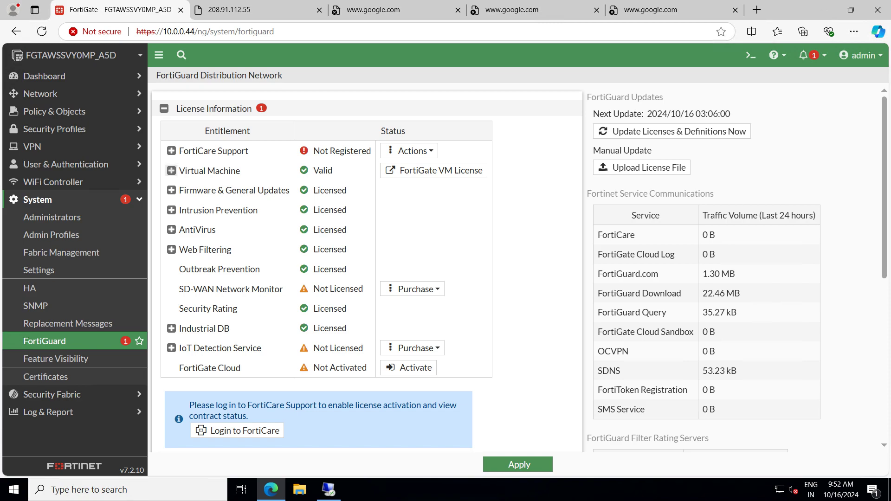
Review the FortiCare Support entitlement and update details, then request Update Licenses & Definitions Now
{"action": "left_click", "coordinate": [171, 151]}
{"action": "left_click", "coordinate": [171, 150]}
{"action": "scroll", "coordinate": [171, 329], "scroll_direction": "down", "scroll_amount": 2}
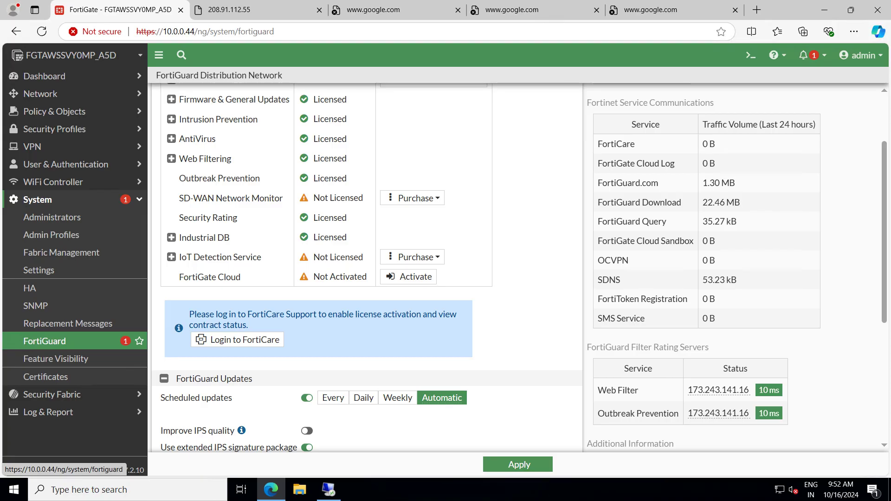
{"action": "scroll", "coordinate": [367, 269], "scroll_direction": "up", "scroll_amount": 2}
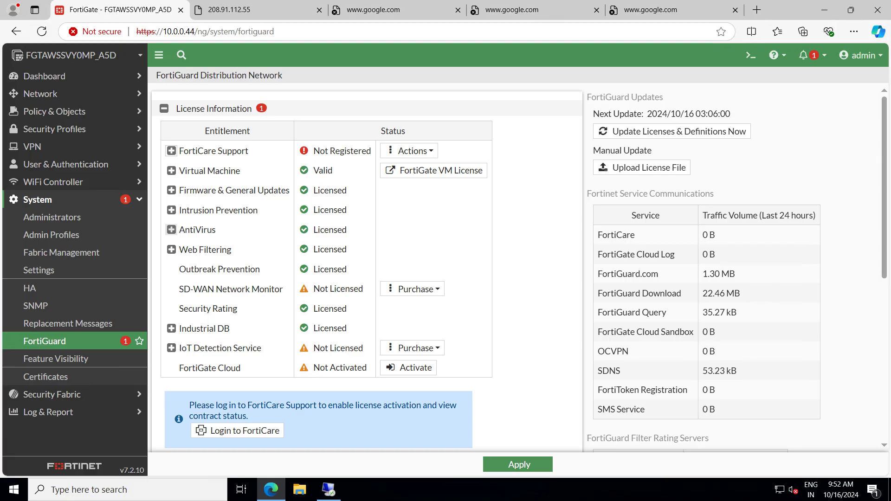
{"action": "scroll", "coordinate": [367, 270], "scroll_direction": "down", "scroll_amount": 2}
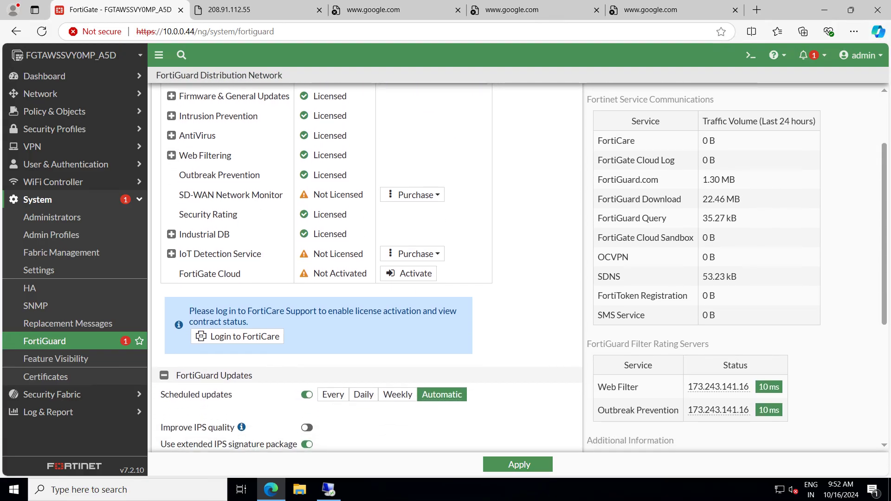
{"action": "scroll", "coordinate": [367, 269], "scroll_direction": "down", "scroll_amount": 3}
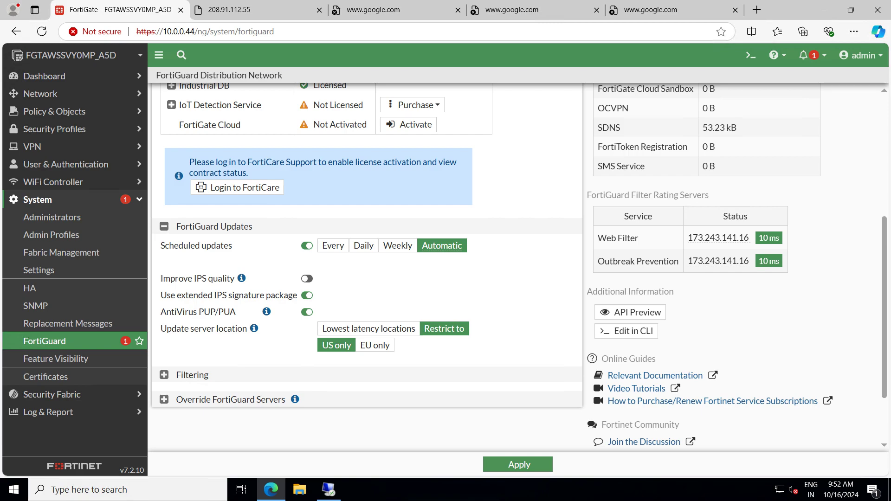
{"action": "scroll", "coordinate": [367, 269], "scroll_direction": "up", "scroll_amount": 5}
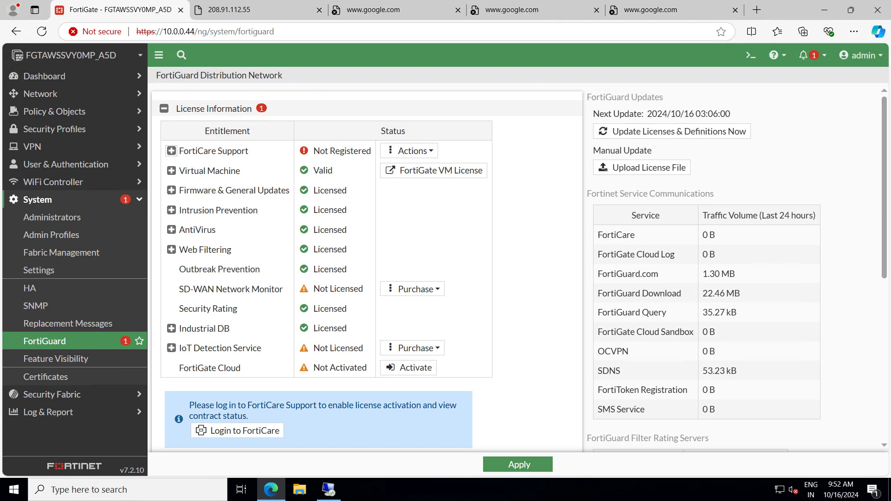
{"action": "left_click", "coordinate": [672, 131]}
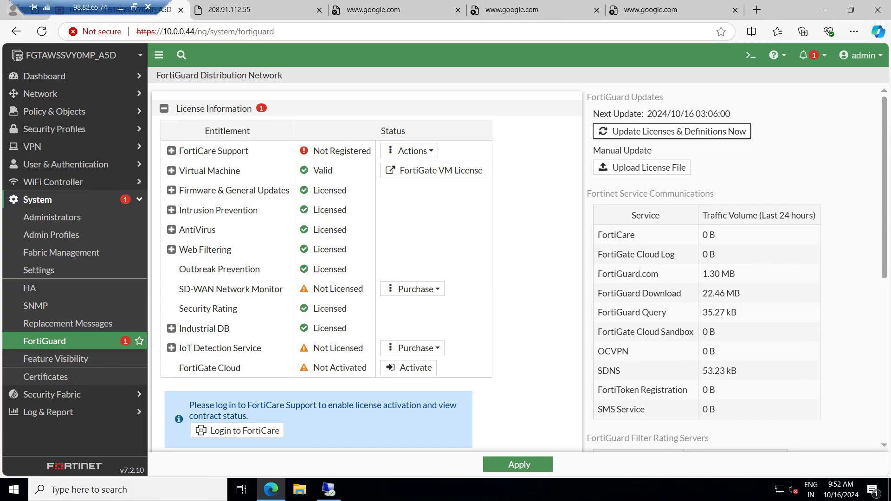
{"action": "mouse_move", "coordinate": [329, 490]}
Search Google in the remote Firefox for 'who is fortigaurd'
{"action": "left_click", "coordinate": [332, 434]}
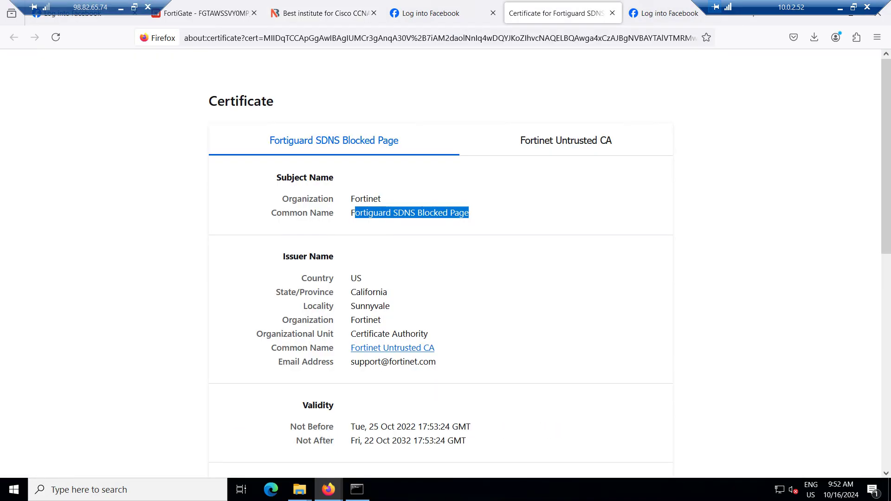
{"action": "key", "text": "ctrl+l"}
{"action": "type", "text": "who "}
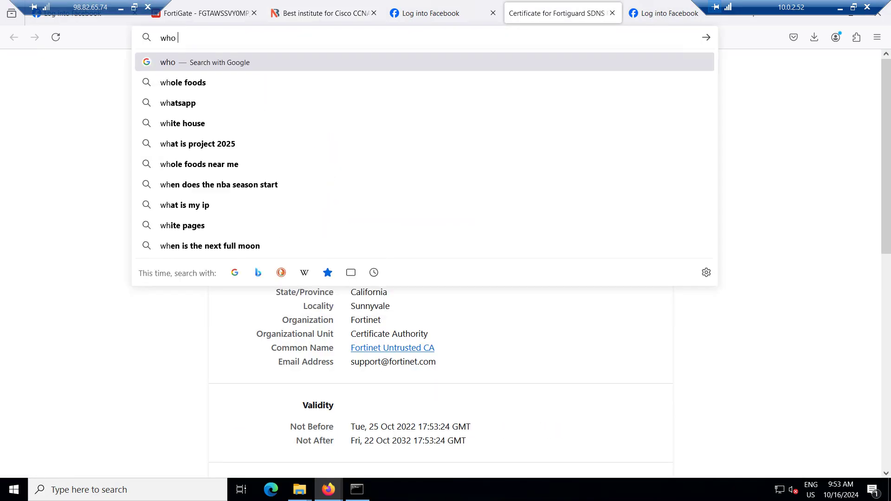
{"action": "type", "text": "is forti"}
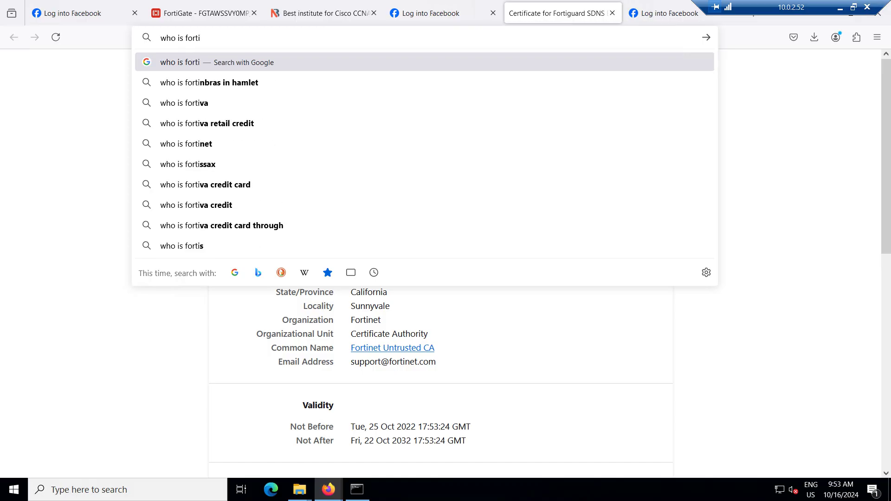
{"action": "type", "text": "gaurd"}
{"action": "key", "text": "Return"}
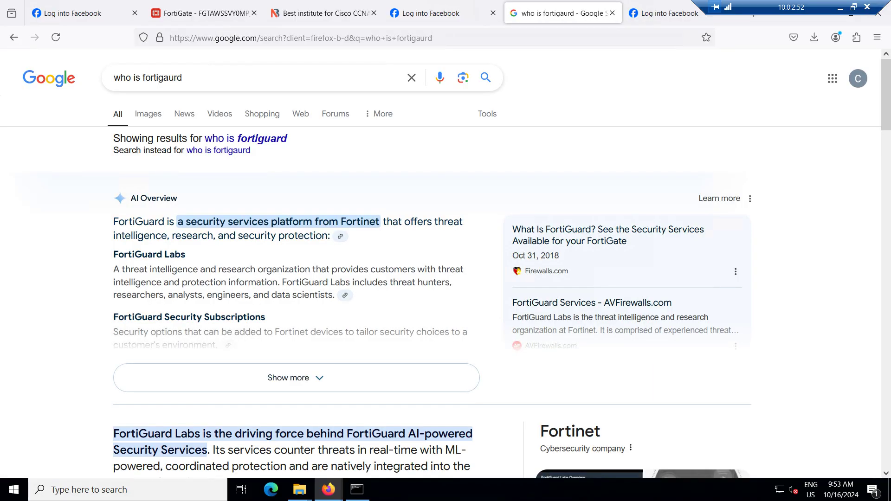
{"action": "scroll", "coordinate": [445, 269], "scroll_direction": "down", "scroll_amount": 3}
{"action": "scroll", "coordinate": [446, 269], "scroll_direction": "down", "scroll_amount": 4}
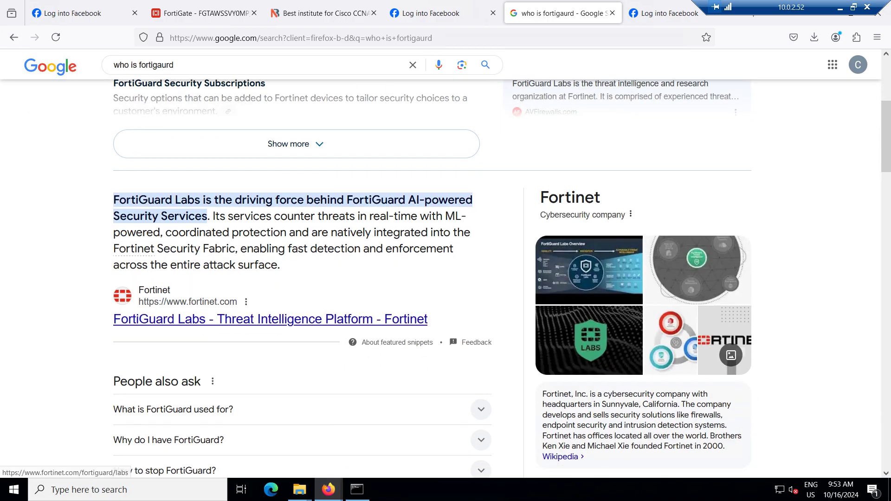
{"action": "scroll", "coordinate": [446, 269], "scroll_direction": "down", "scroll_amount": 4}
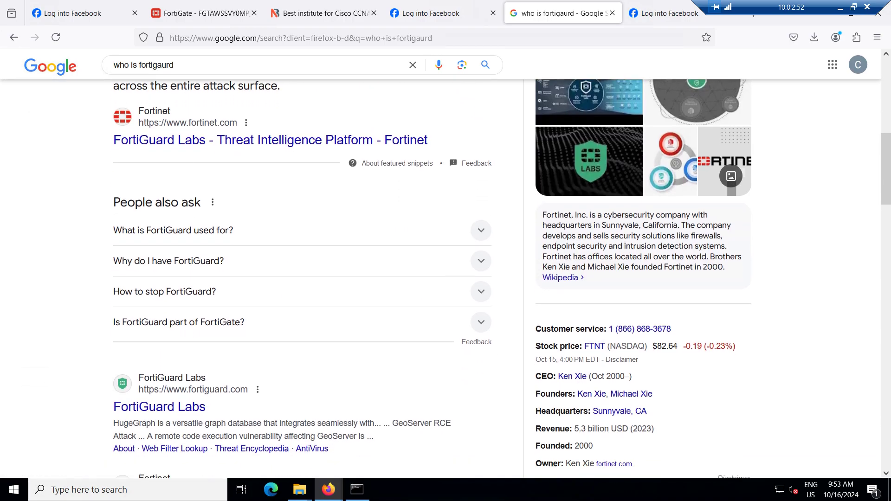
Expand the 'What is FortiGuard used for?' answer and read through the results
{"action": "left_click", "coordinate": [173, 230]}
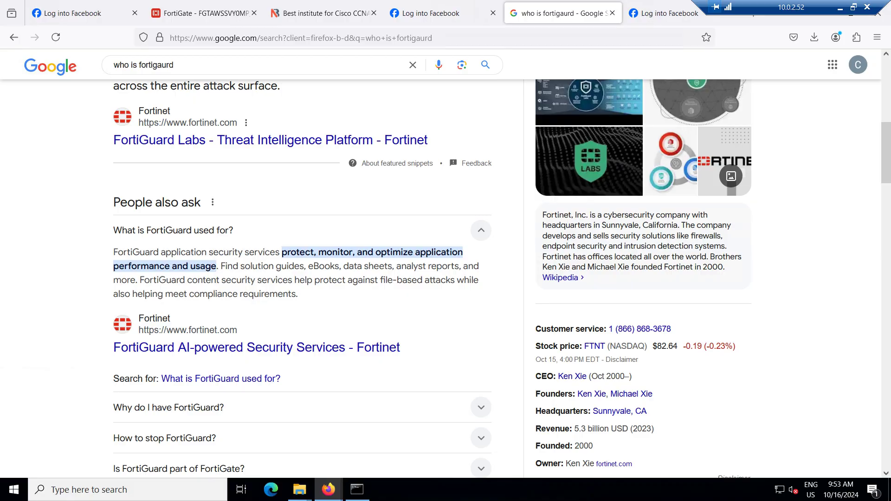
{"action": "scroll", "coordinate": [446, 269], "scroll_direction": "down", "scroll_amount": 6}
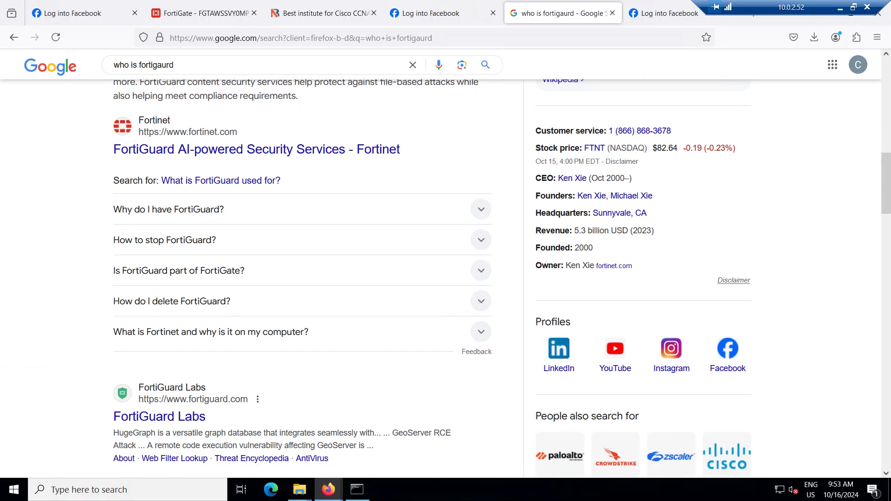
{"action": "scroll", "coordinate": [446, 278], "scroll_direction": "down", "scroll_amount": 5}
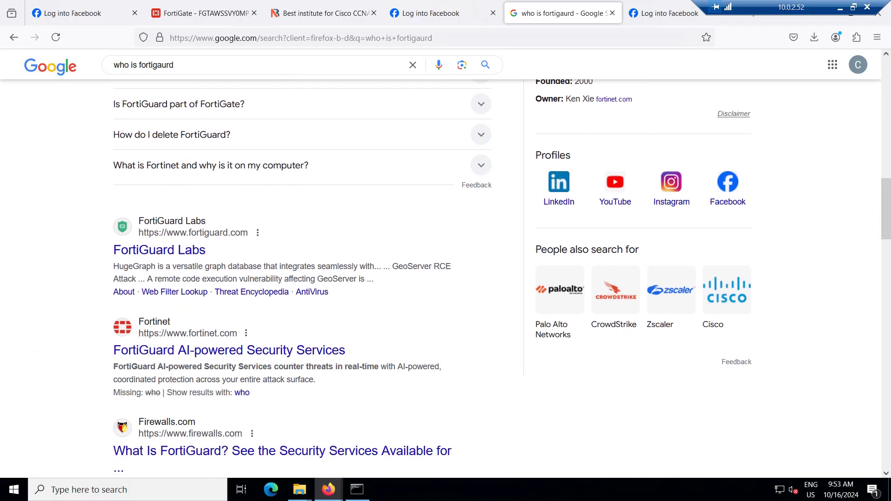
{"action": "scroll", "coordinate": [139, 390], "scroll_direction": "down", "scroll_amount": 4}
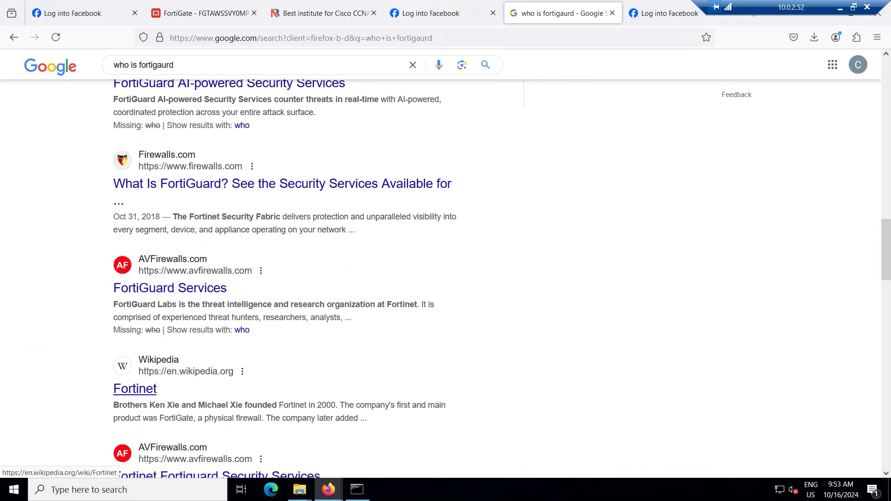
{"action": "scroll", "coordinate": [139, 390], "scroll_direction": "down", "scroll_amount": 2}
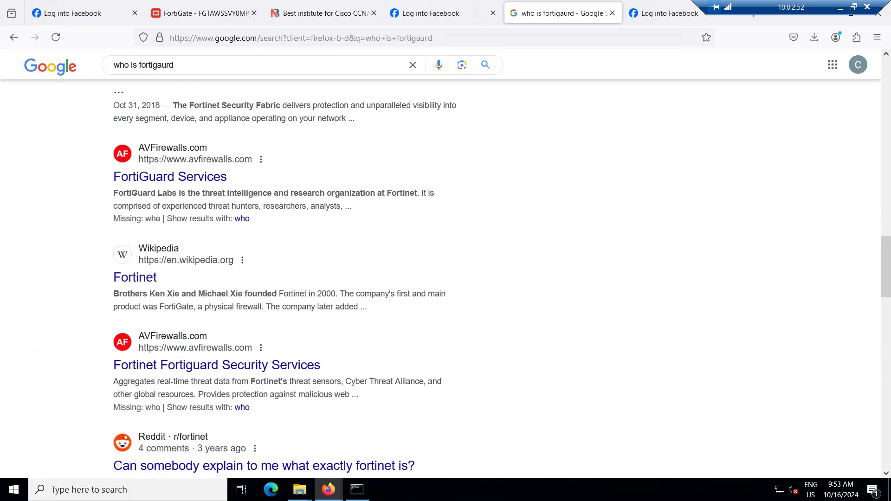
{"action": "scroll", "coordinate": [139, 390], "scroll_direction": "up", "scroll_amount": 9}
{"action": "scroll", "coordinate": [297, 279], "scroll_direction": "up", "scroll_amount": 10}
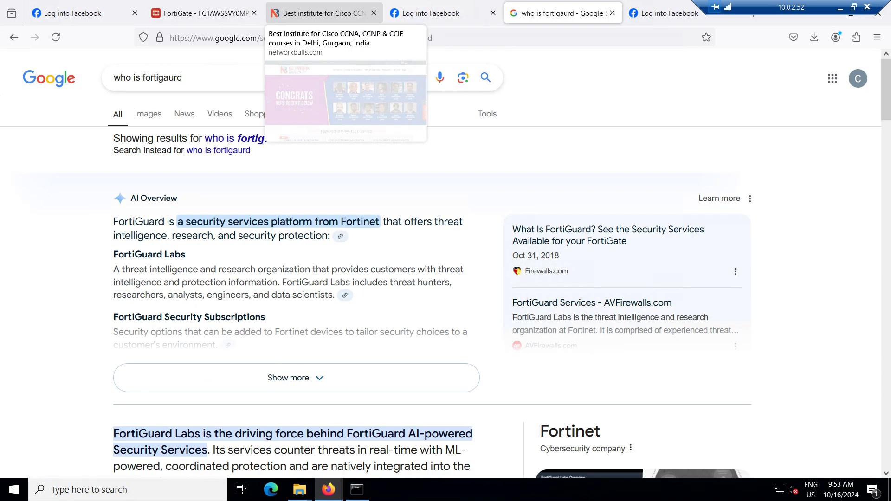
Open the Network Bulls CCIE success stories in a new tab and return to the homepage
{"action": "left_click", "coordinate": [321, 13]}
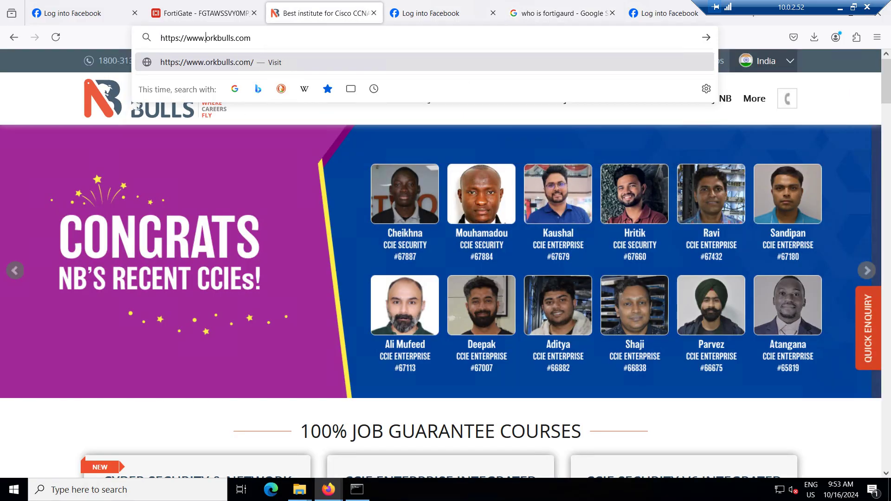
{"action": "left_click", "coordinate": [174, 207]}
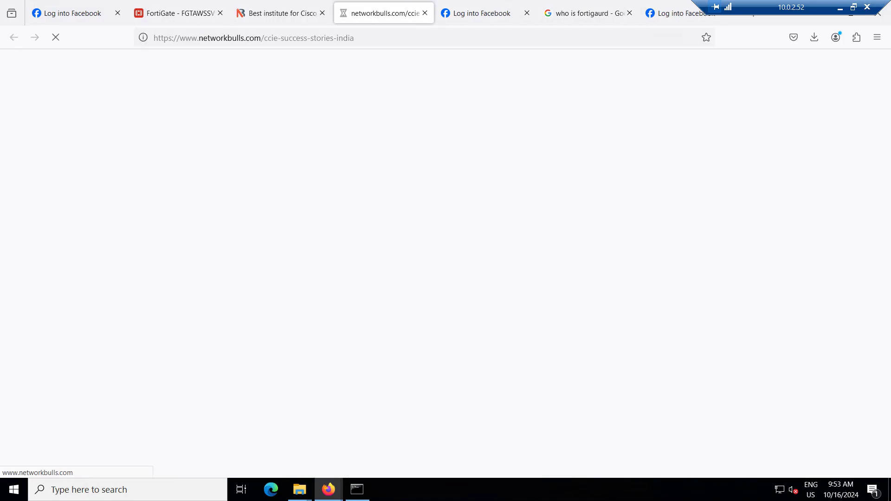
{"action": "key", "text": "ctrl+shift+Tab"}
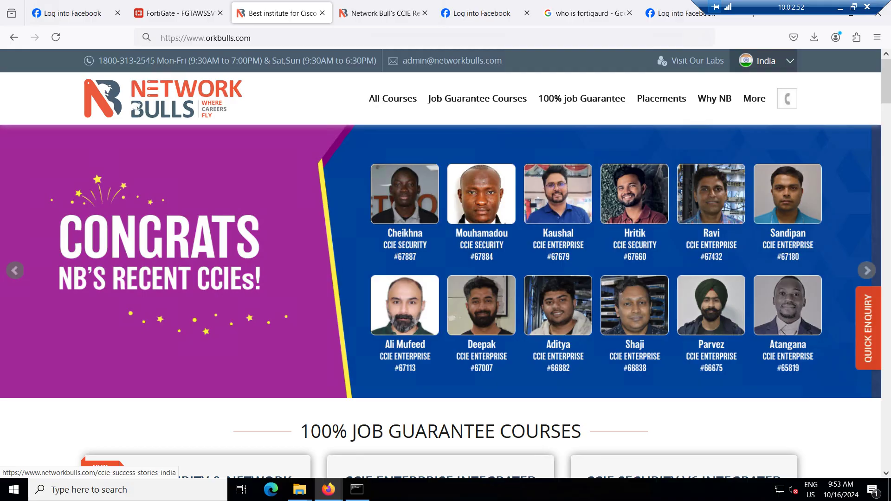
Scroll the Network Bulls homepage down to the CCIE trainers section, then return to the FortiGate tab
{"action": "scroll", "coordinate": [446, 260], "scroll_direction": "down", "scroll_amount": 2}
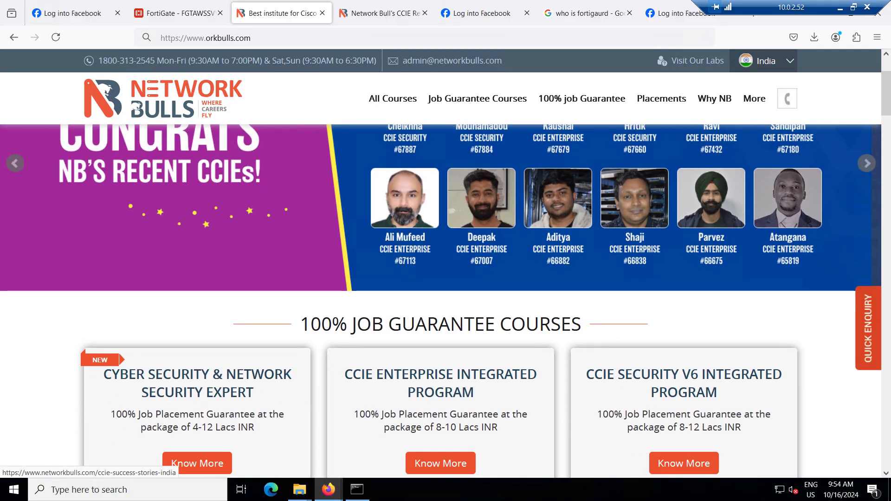
{"action": "scroll", "coordinate": [406, 272], "scroll_direction": "up", "scroll_amount": 2}
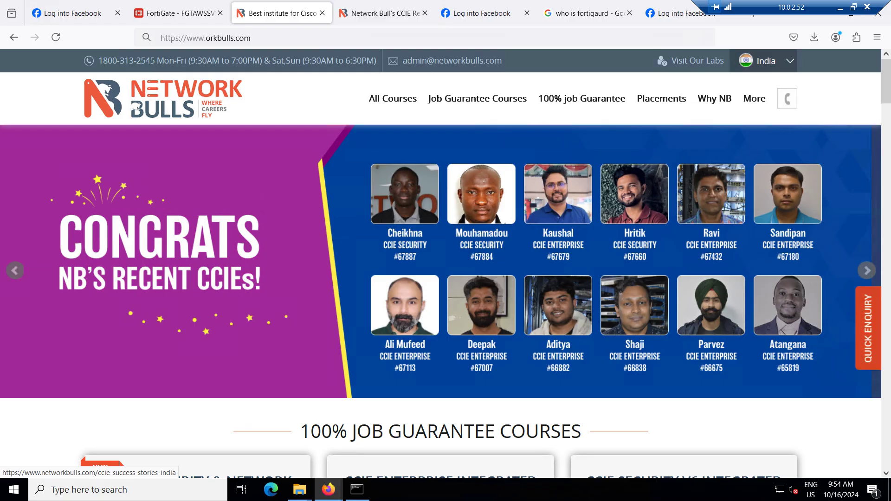
{"action": "scroll", "coordinate": [441, 259], "scroll_direction": "down", "scroll_amount": 1}
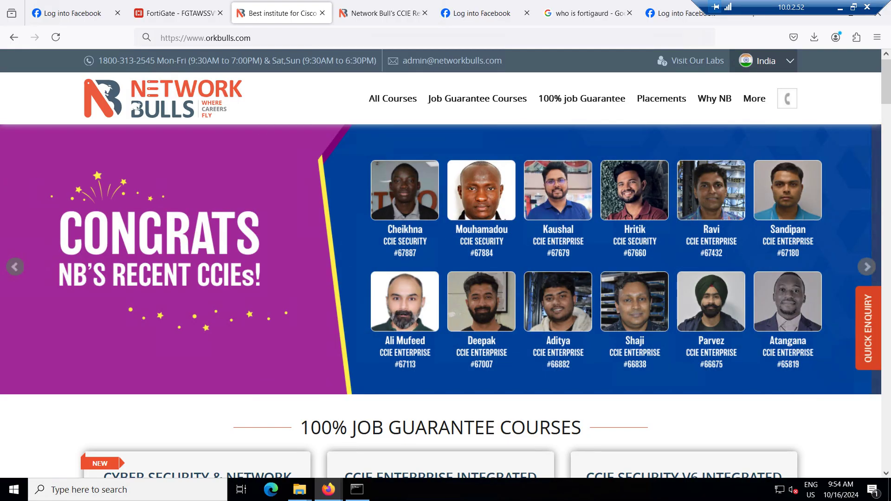
{"action": "scroll", "coordinate": [446, 297], "scroll_direction": "down", "scroll_amount": 10}
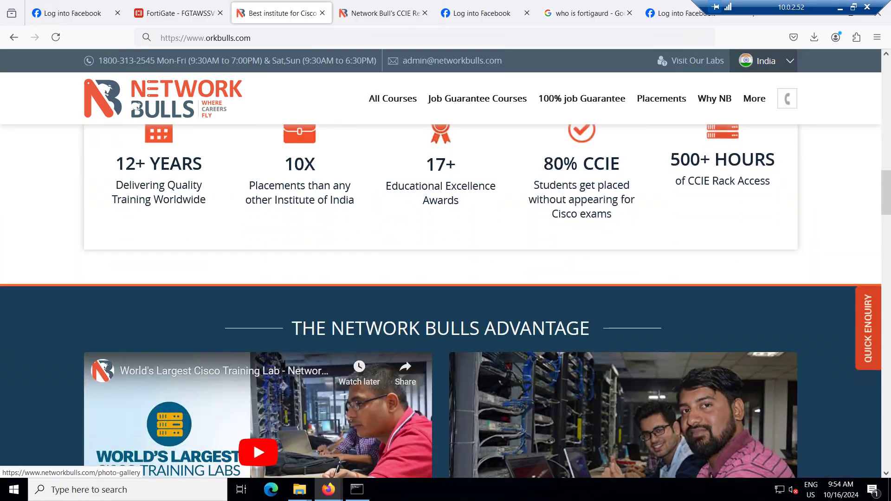
{"action": "scroll", "coordinate": [445, 297], "scroll_direction": "down", "scroll_amount": 3}
{"action": "scroll", "coordinate": [446, 297], "scroll_direction": "up", "scroll_amount": 5}
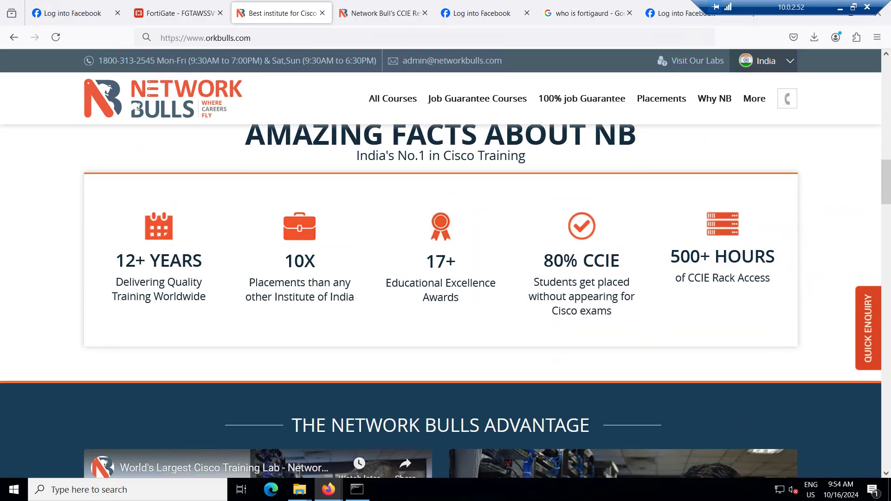
{"action": "scroll", "coordinate": [446, 297], "scroll_direction": "down", "scroll_amount": 10}
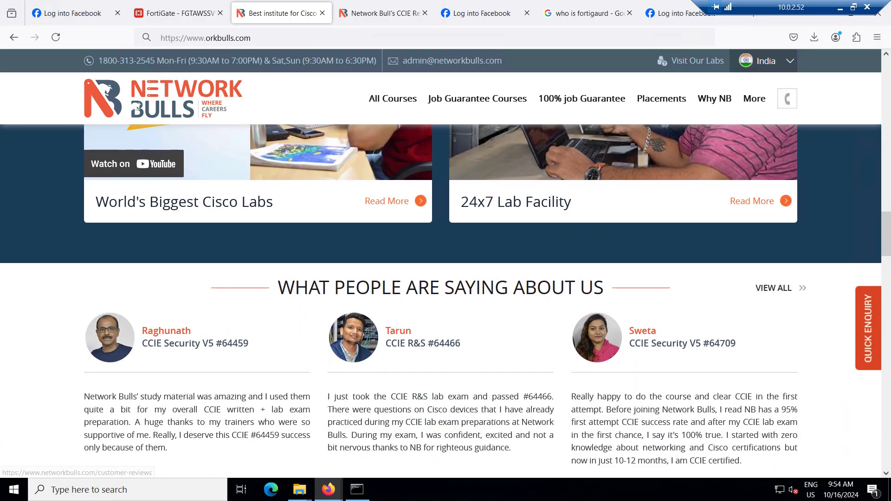
{"action": "scroll", "coordinate": [446, 297], "scroll_direction": "down", "scroll_amount": 2}
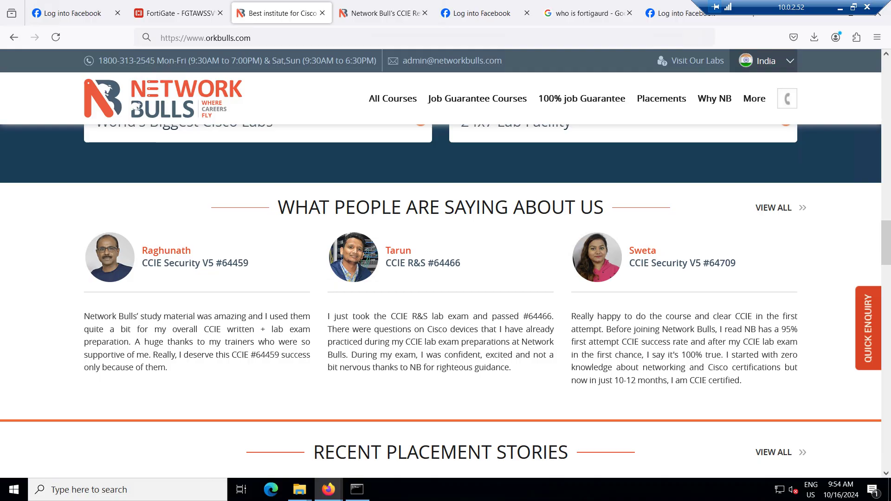
{"action": "scroll", "coordinate": [446, 302], "scroll_direction": "down", "scroll_amount": 4}
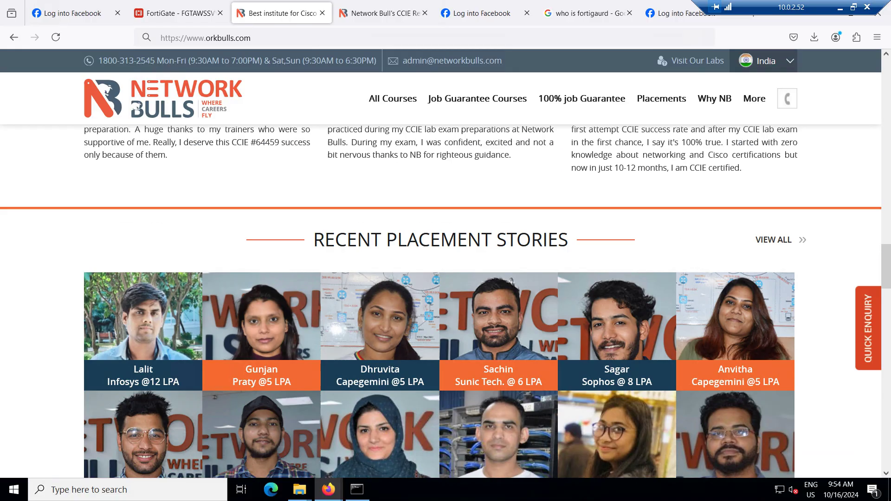
{"action": "scroll", "coordinate": [445, 301], "scroll_direction": "down", "scroll_amount": 4}
{"action": "scroll", "coordinate": [445, 302], "scroll_direction": "down", "scroll_amount": 2}
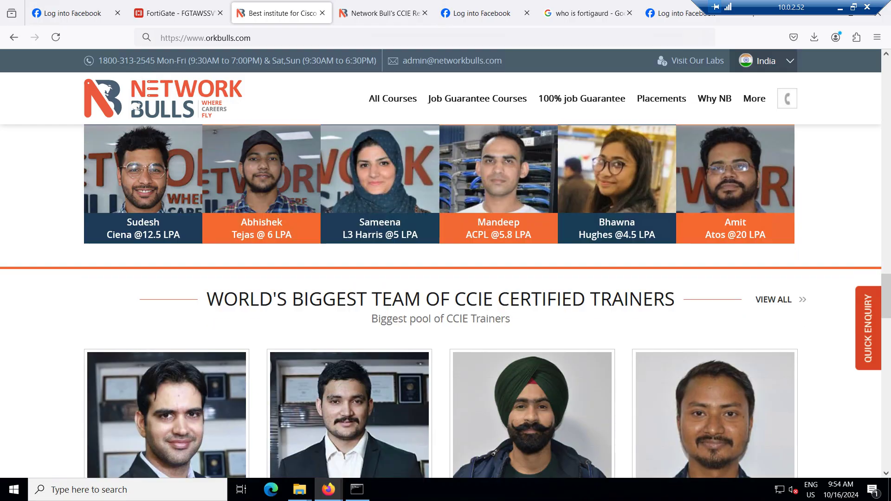
{"action": "scroll", "coordinate": [446, 301], "scroll_direction": "down", "scroll_amount": 3}
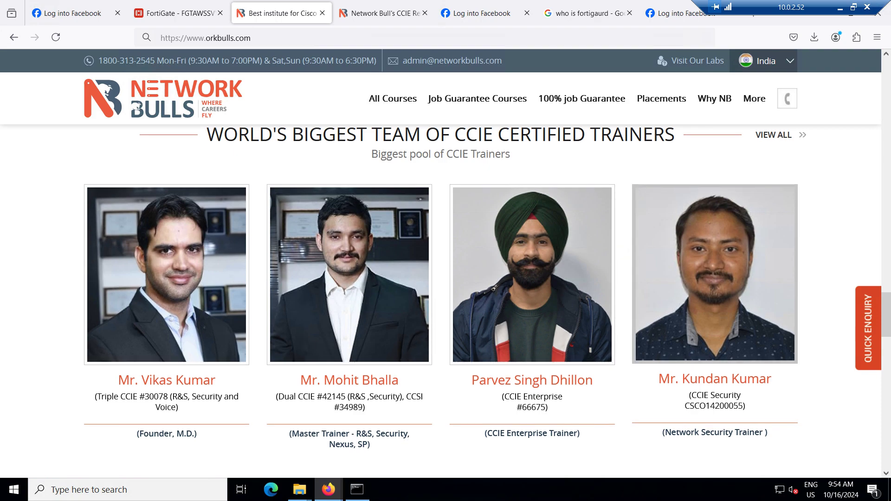
{"action": "scroll", "coordinate": [446, 302], "scroll_direction": "down", "scroll_amount": 1}
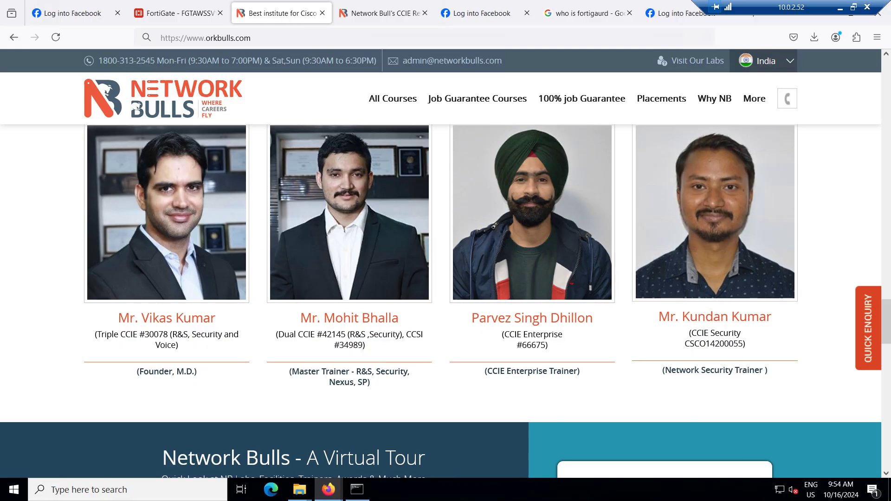
{"action": "scroll", "coordinate": [446, 302], "scroll_direction": "down", "scroll_amount": 1}
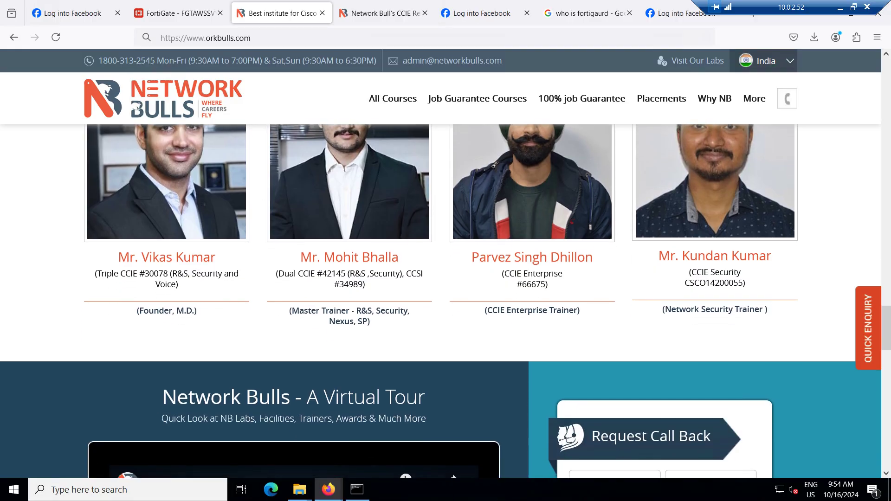
{"action": "scroll", "coordinate": [446, 302], "scroll_direction": "up", "scroll_amount": 1}
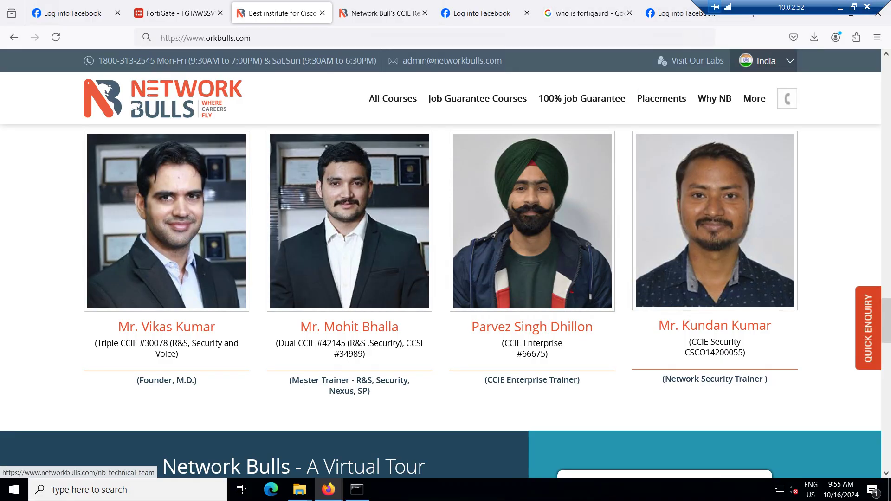
{"action": "left_click", "coordinate": [178, 13]}
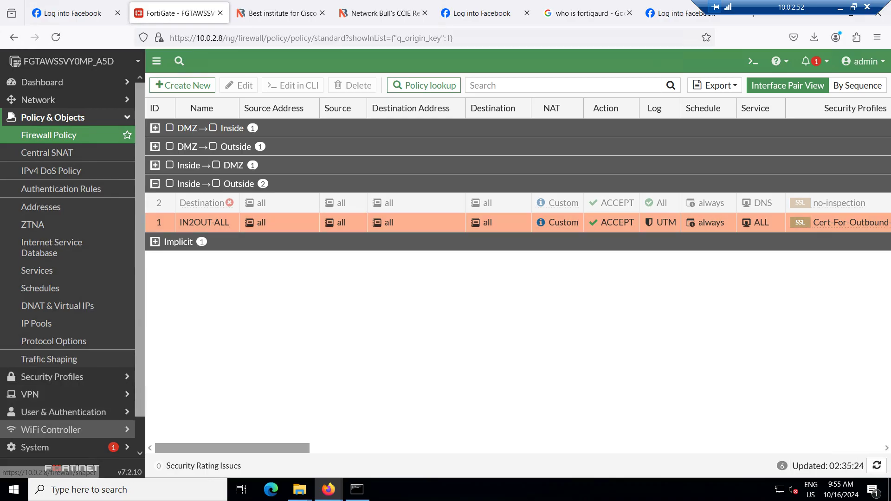
Open System > FortiGuard to see FortiCare registration and service licence status
{"action": "left_click", "coordinate": [35, 447]}
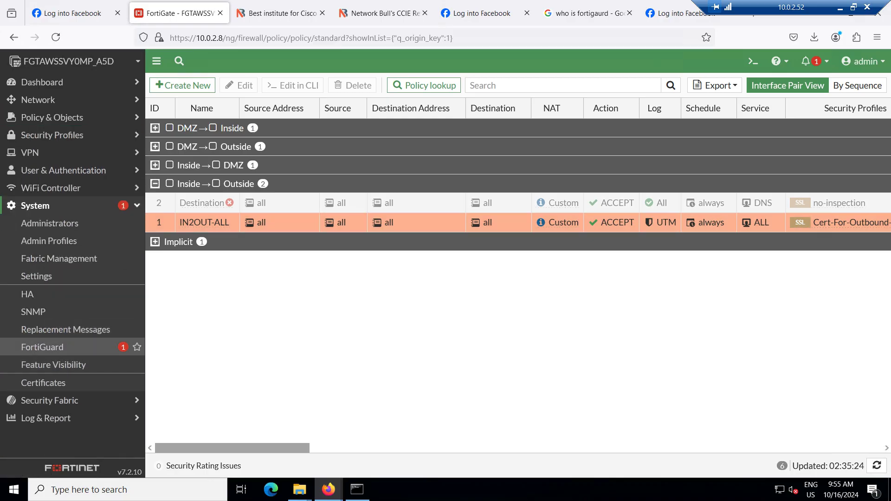
{"action": "left_click", "coordinate": [46, 347]}
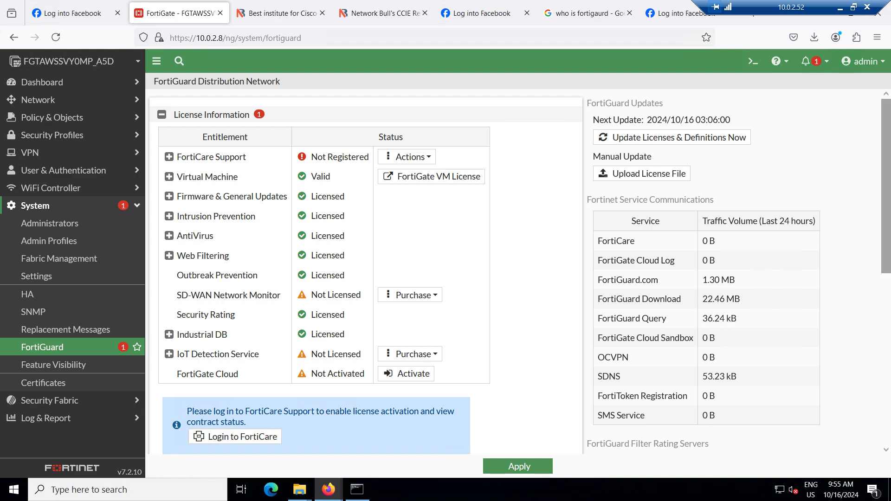
Try the Every, Daily and Weekly update schedules, leaving Scheduled updates on Automatic
{"action": "scroll", "coordinate": [518, 272], "scroll_direction": "down", "scroll_amount": 2}
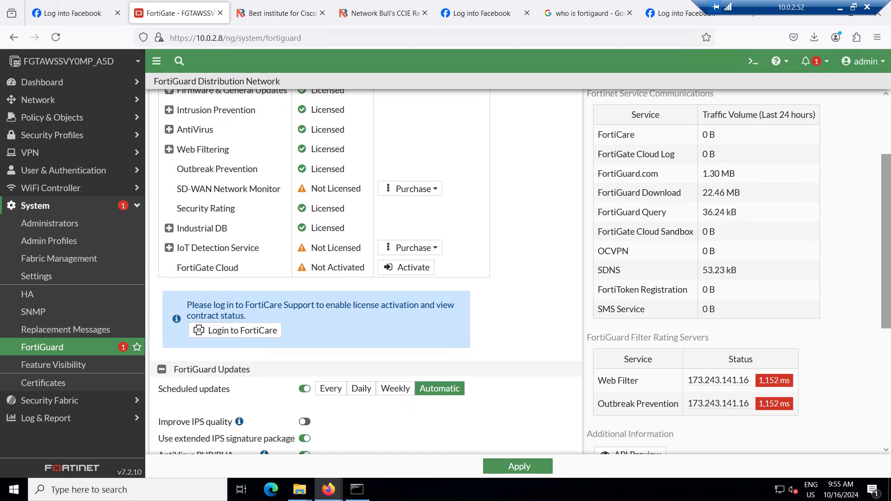
{"action": "scroll", "coordinate": [517, 271], "scroll_direction": "down", "scroll_amount": 2}
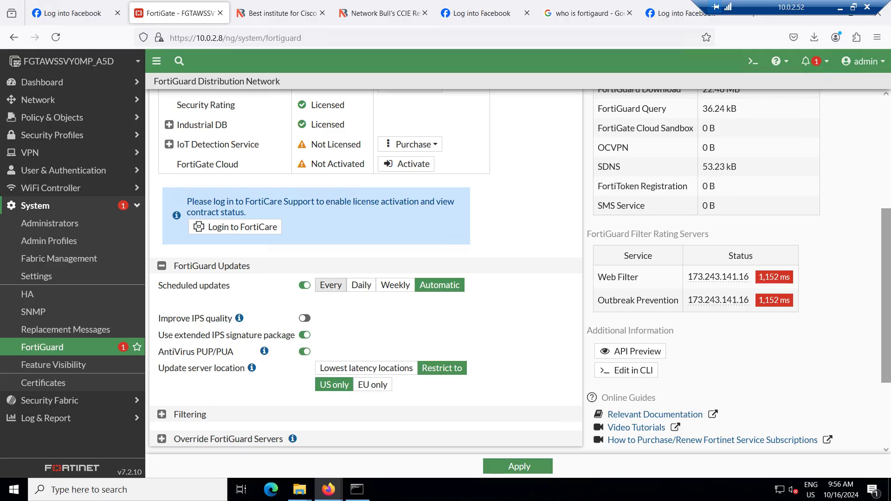
{"action": "left_click", "coordinate": [331, 285]}
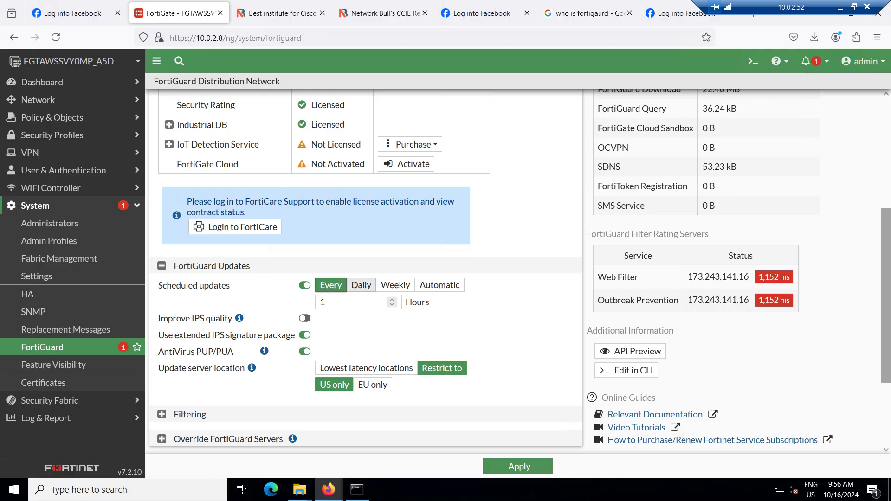
{"action": "left_click", "coordinate": [362, 285]}
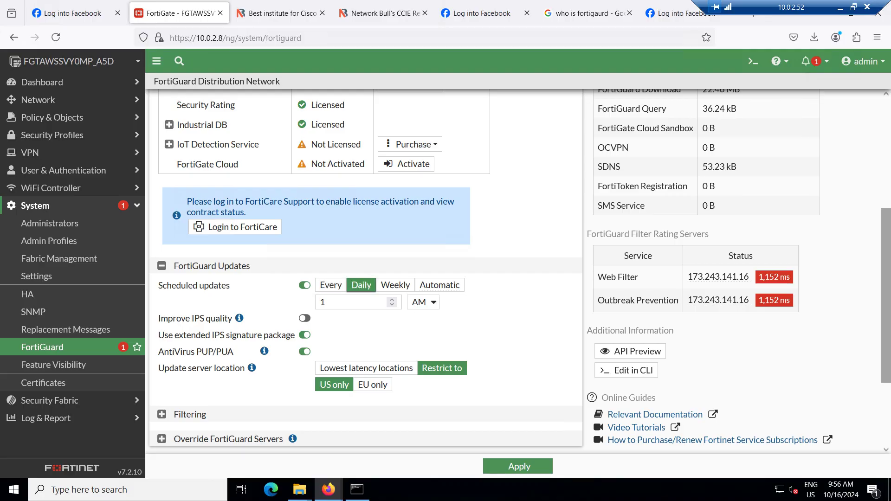
{"action": "left_click", "coordinate": [396, 285]}
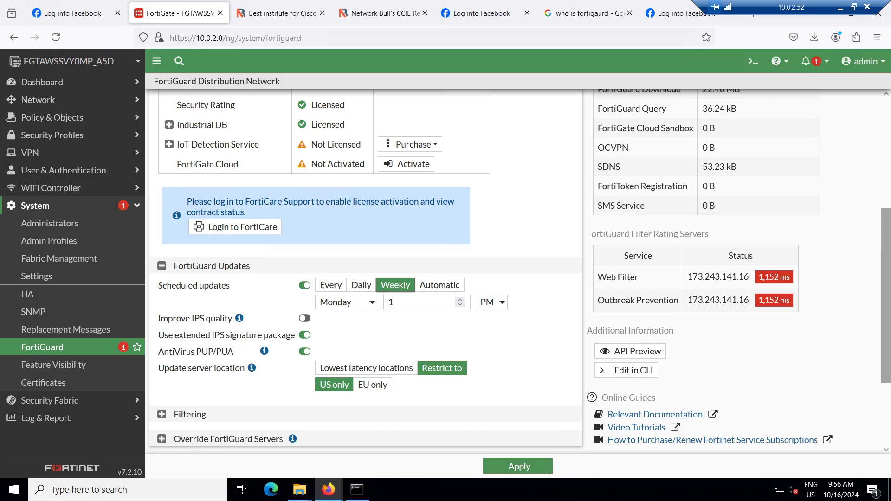
{"action": "left_click", "coordinate": [439, 285]}
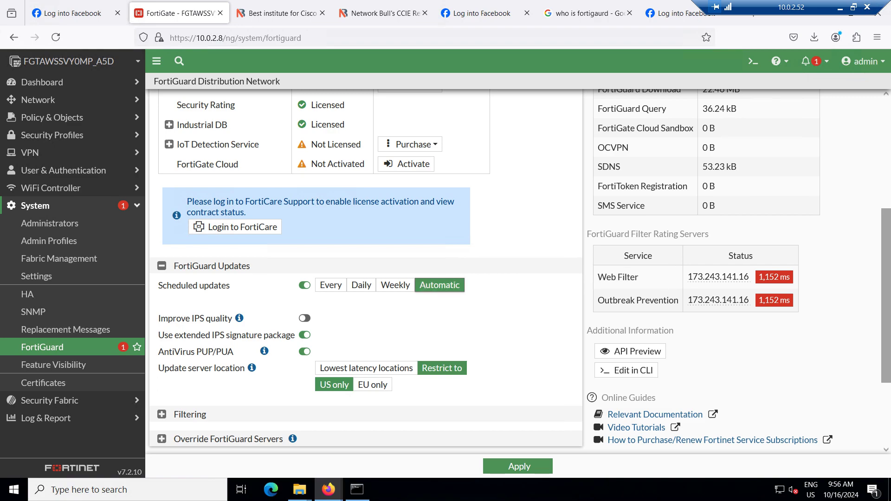
Turn on Improve IPS quality and expand the Filtering settings
{"action": "scroll", "coordinate": [304, 286], "scroll_direction": "down", "scroll_amount": 3}
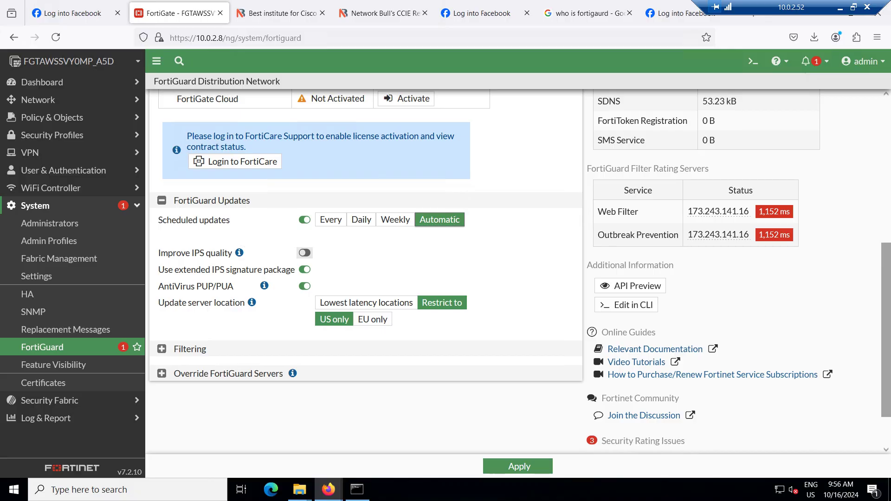
{"action": "left_click", "coordinate": [304, 253]}
{"action": "scroll", "coordinate": [304, 252], "scroll_direction": "down", "scroll_amount": 1}
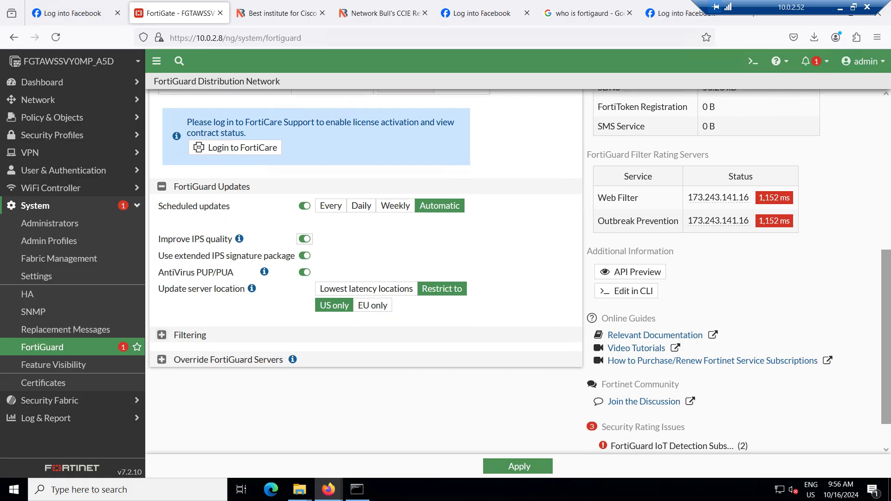
{"action": "left_click", "coordinate": [161, 334]}
{"action": "scroll", "coordinate": [367, 278], "scroll_direction": "down", "scroll_amount": 3}
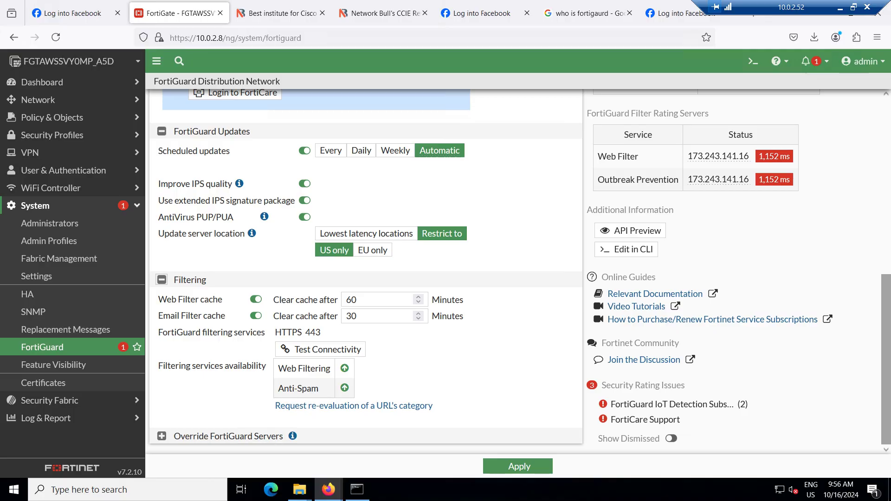
Expand Override FortiGuard Servers and request Update Licenses & Definitions Now
{"action": "left_click", "coordinate": [161, 437]}
{"action": "scroll", "coordinate": [365, 269], "scroll_direction": "down", "scroll_amount": 3}
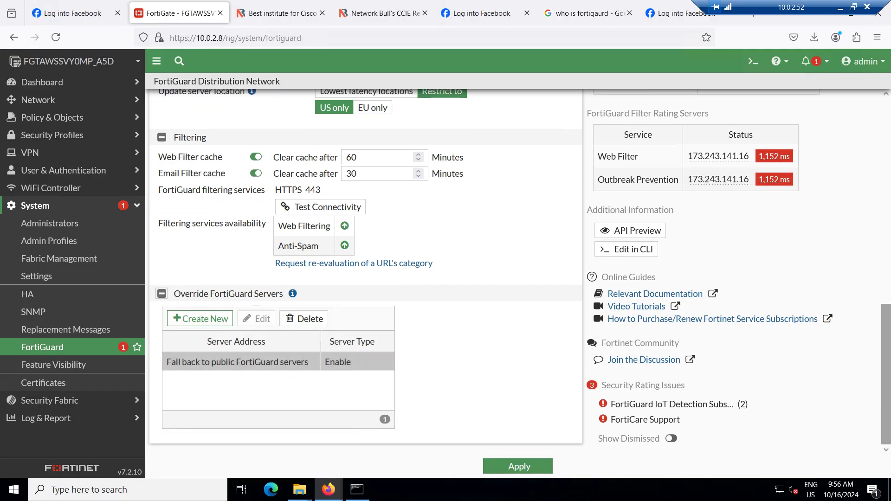
{"action": "scroll", "coordinate": [366, 270], "scroll_direction": "up", "scroll_amount": 10}
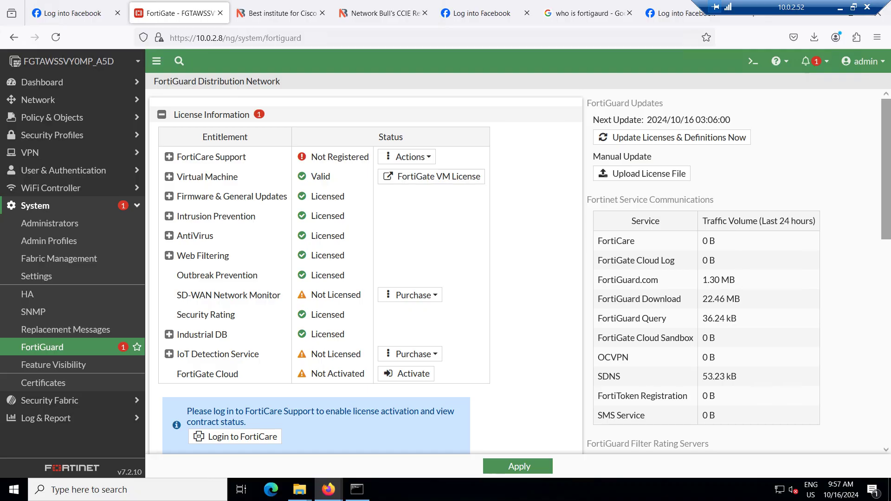
{"action": "left_click", "coordinate": [672, 138]}
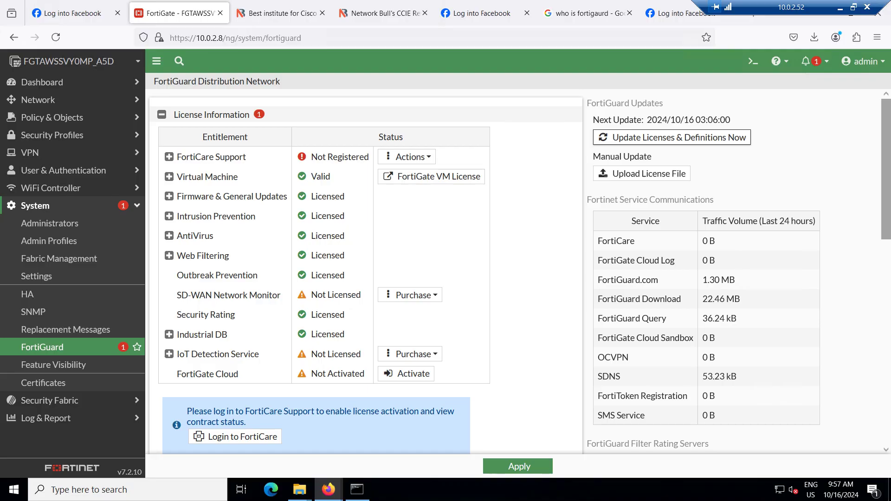
{"action": "scroll", "coordinate": [518, 272], "scroll_direction": "down", "scroll_amount": 4}
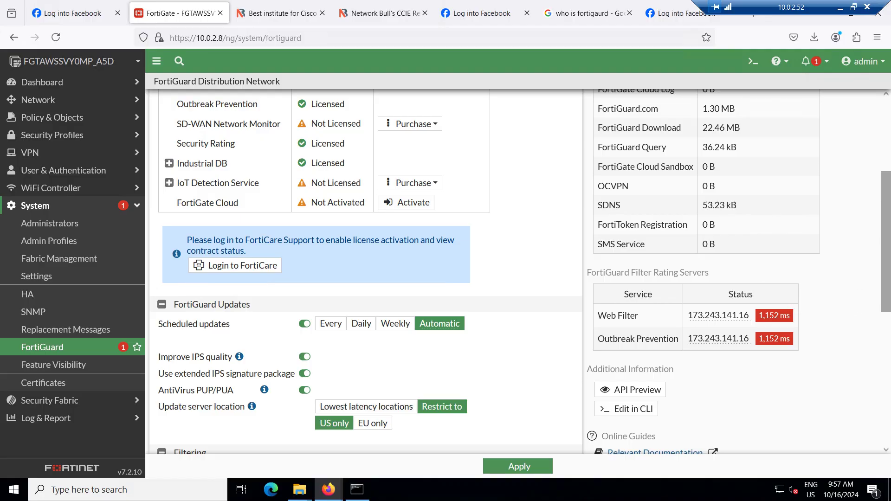
{"action": "scroll", "coordinate": [366, 272], "scroll_direction": "down", "scroll_amount": 7}
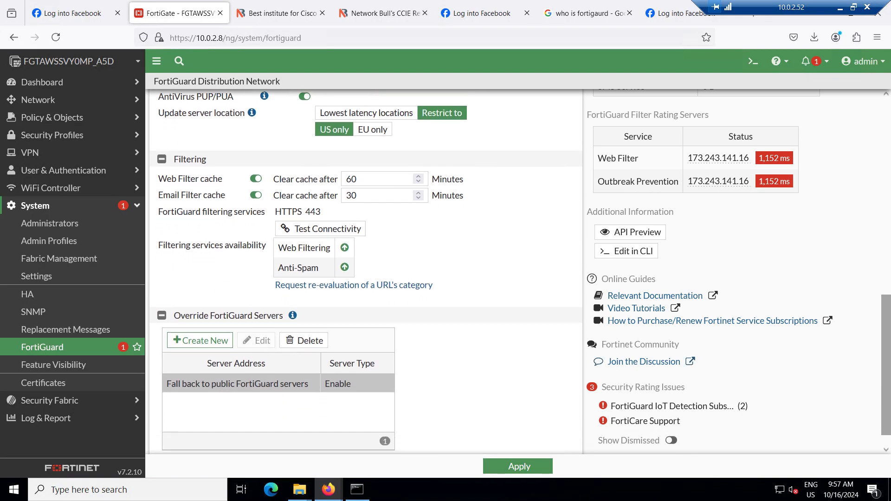
{"action": "scroll", "coordinate": [366, 272], "scroll_direction": "up", "scroll_amount": 7}
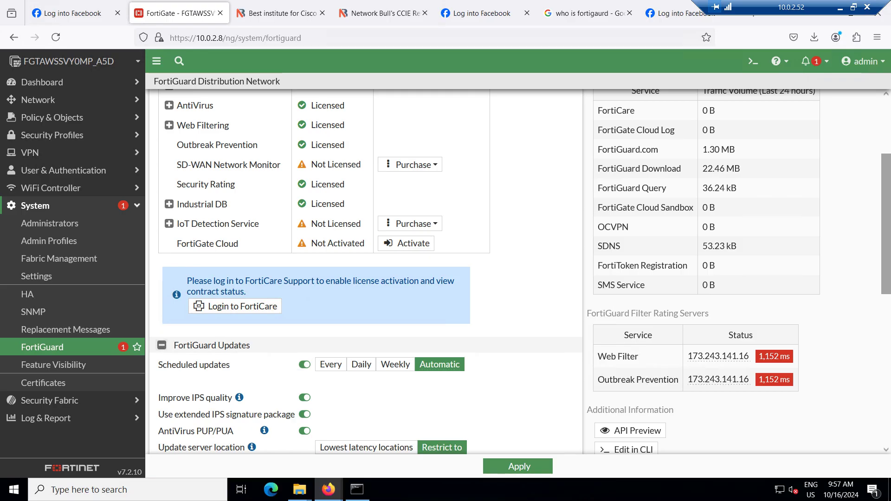
Navigate through the sidebar to the System > Settings page
{"action": "left_click", "coordinate": [70, 205]}
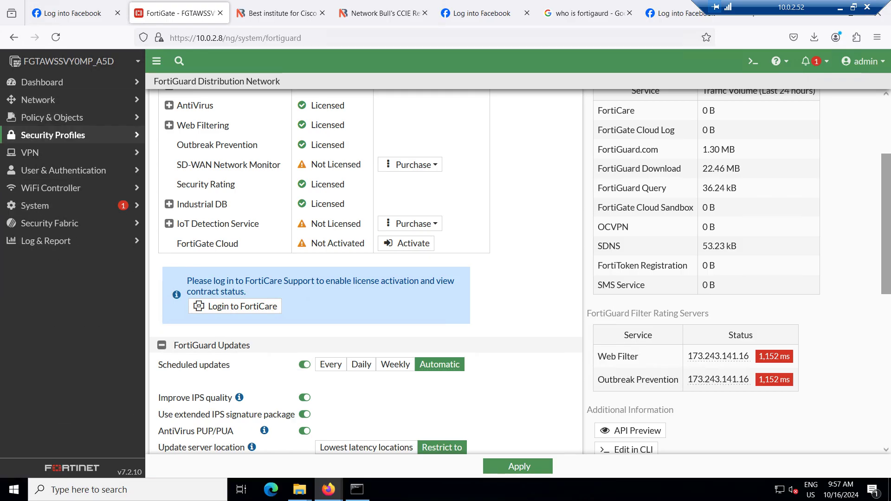
{"action": "left_click", "coordinate": [52, 135]}
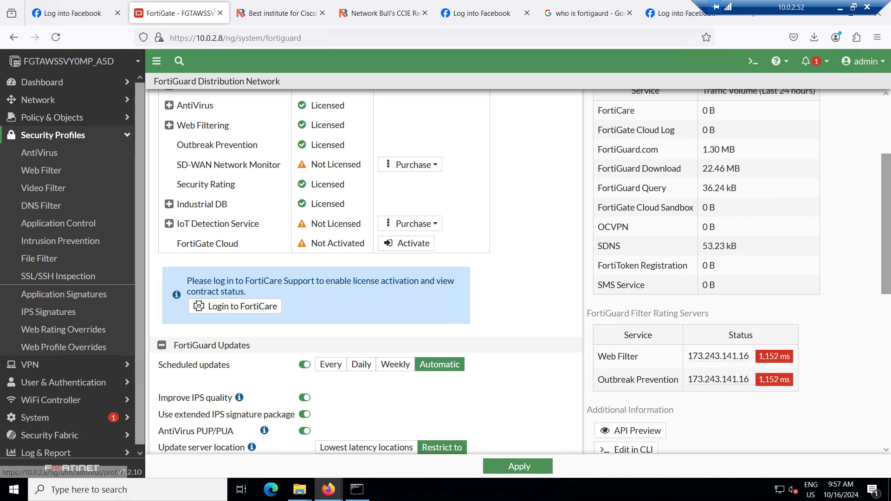
{"action": "left_click", "coordinate": [52, 135]}
{"action": "left_click", "coordinate": [41, 206]}
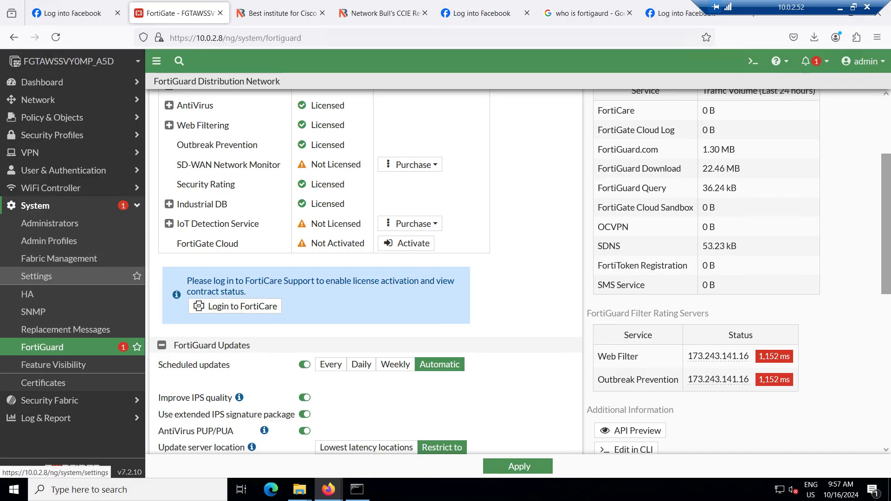
{"action": "left_click", "coordinate": [37, 276]}
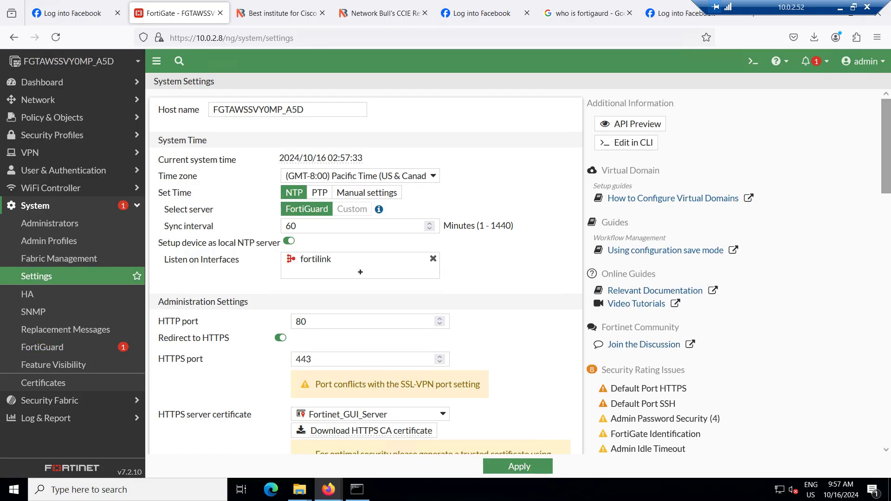
Review the System Settings page, then open Policy & Objects > Firewall Policy
{"action": "scroll", "coordinate": [367, 269], "scroll_direction": "down", "scroll_amount": 6}
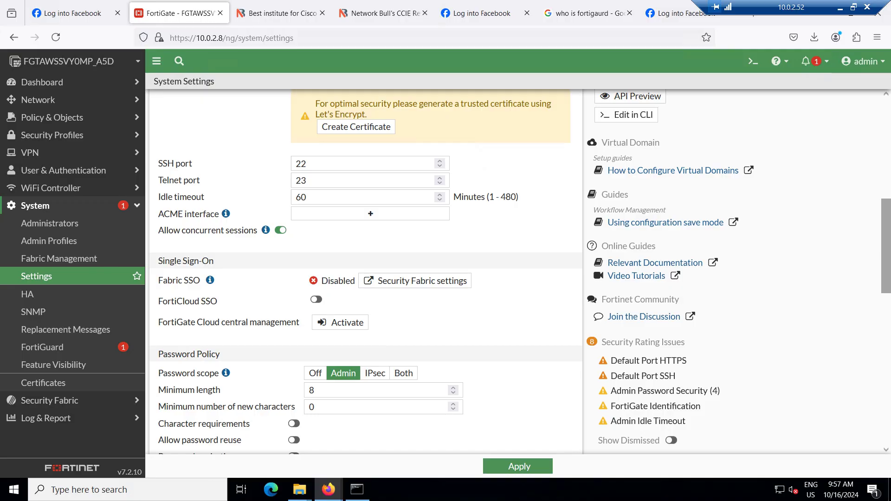
{"action": "scroll", "coordinate": [366, 269], "scroll_direction": "down", "scroll_amount": 4}
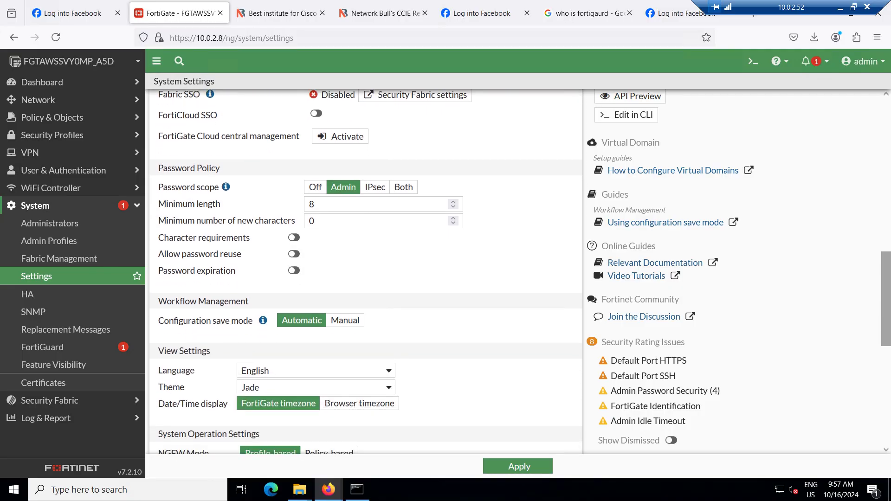
{"action": "scroll", "coordinate": [367, 269], "scroll_direction": "down", "scroll_amount": 3}
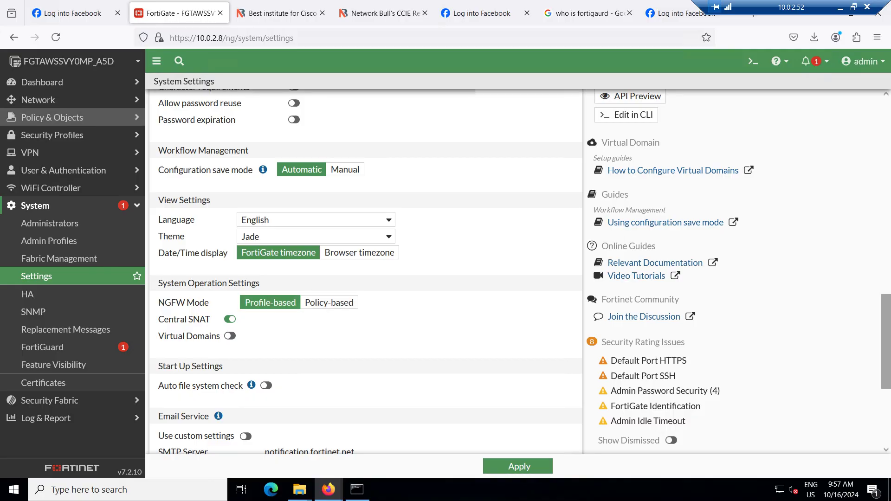
{"action": "left_click", "coordinate": [52, 118]}
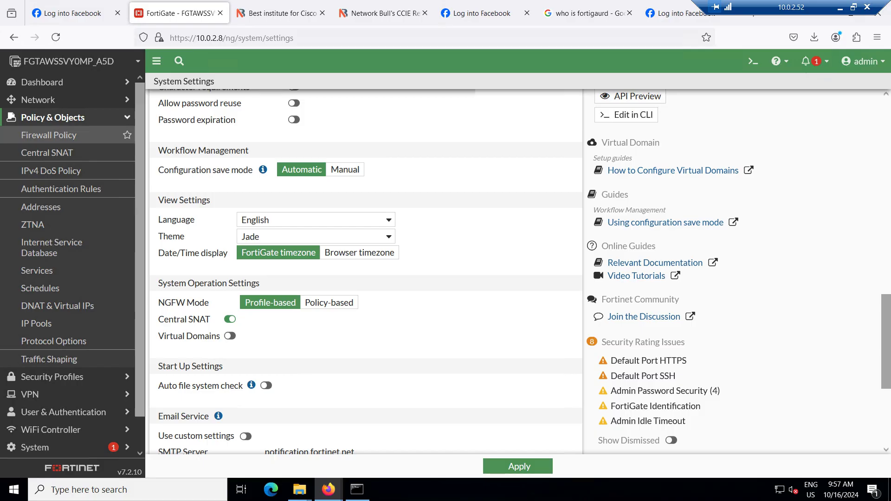
{"action": "left_click", "coordinate": [49, 135]}
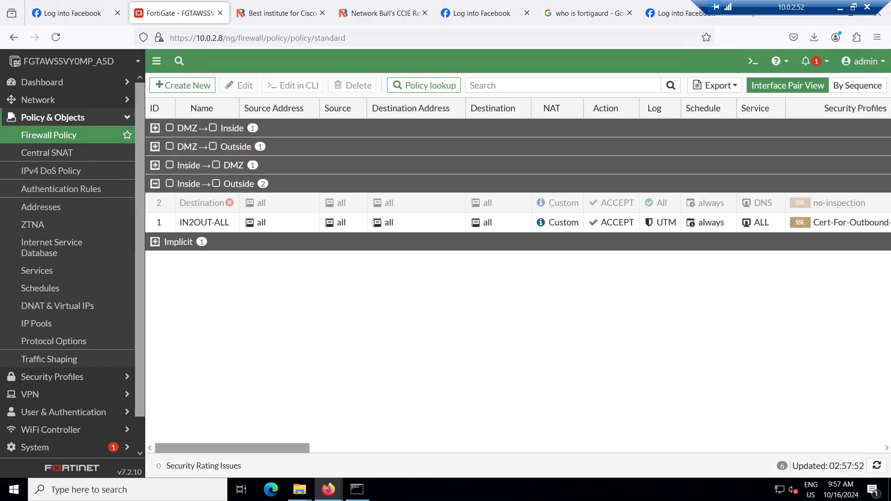
Open the IN2OUT-ALL policy and review its details
{"action": "double_click", "coordinate": [205, 223]}
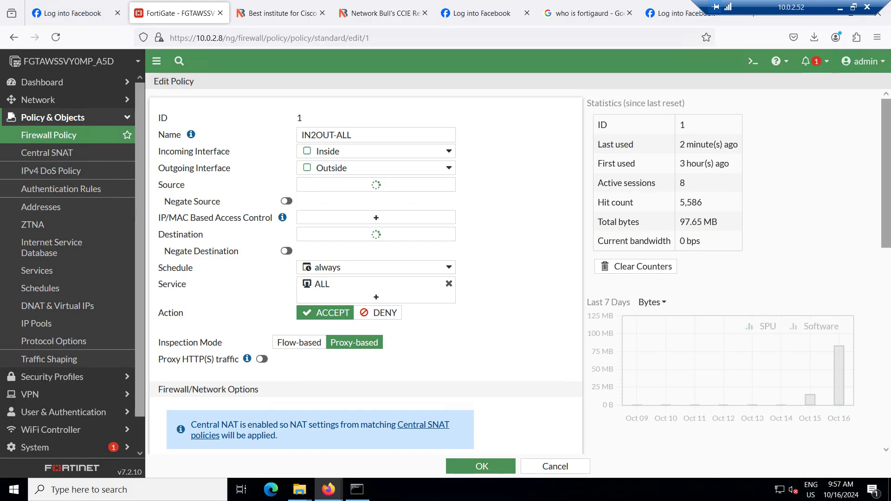
{"action": "scroll", "coordinate": [519, 272], "scroll_direction": "down", "scroll_amount": 1}
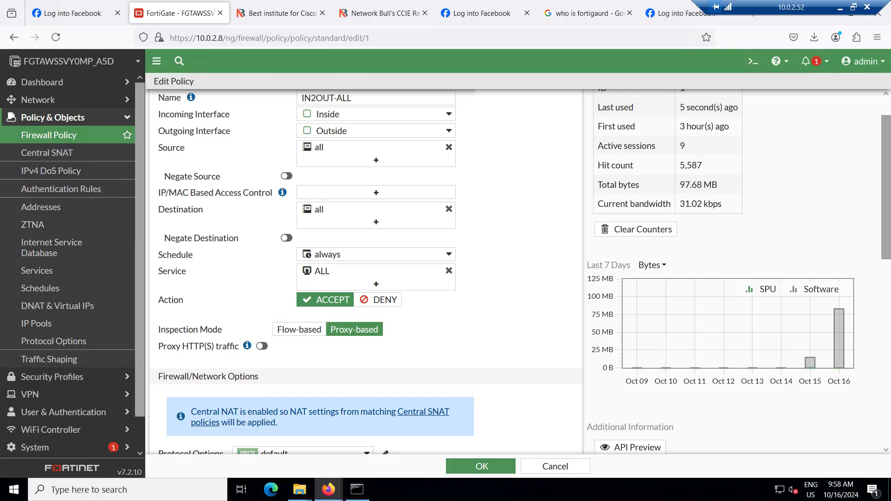
{"action": "left_click", "coordinate": [52, 117]}
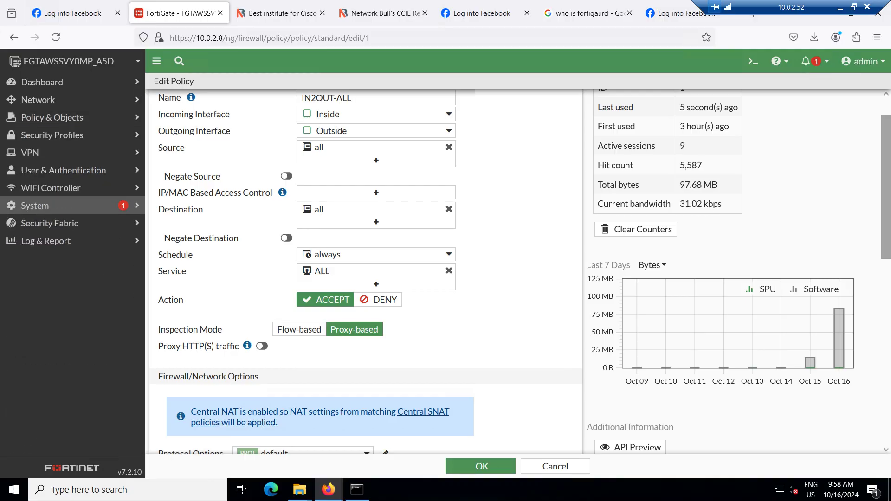
Go back to the System > Settings page
{"action": "left_click", "coordinate": [35, 205]}
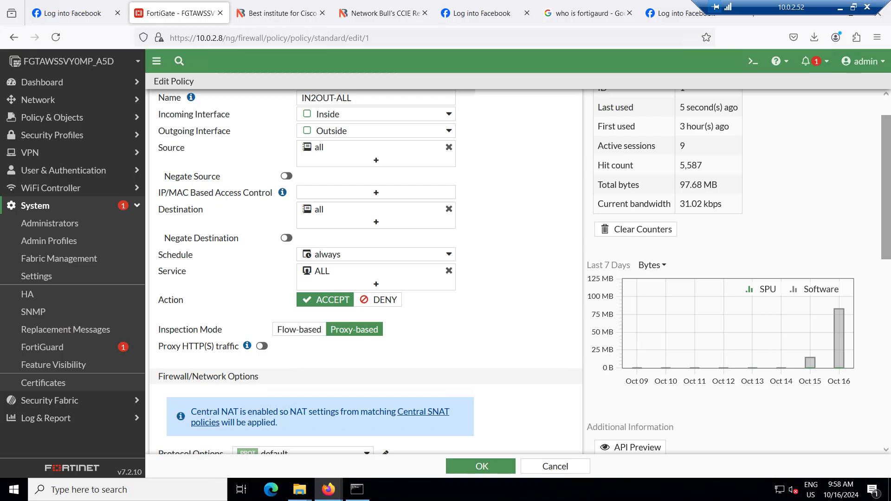
{"action": "left_click", "coordinate": [35, 206]}
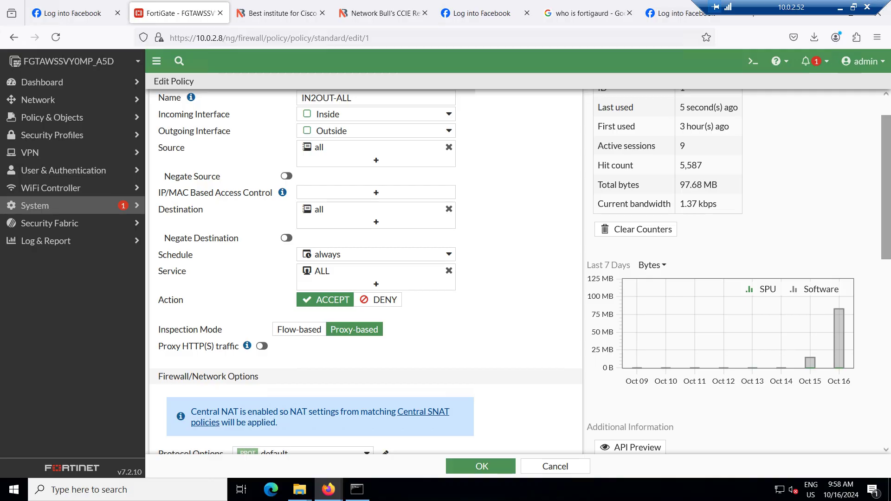
{"action": "left_click", "coordinate": [36, 206]}
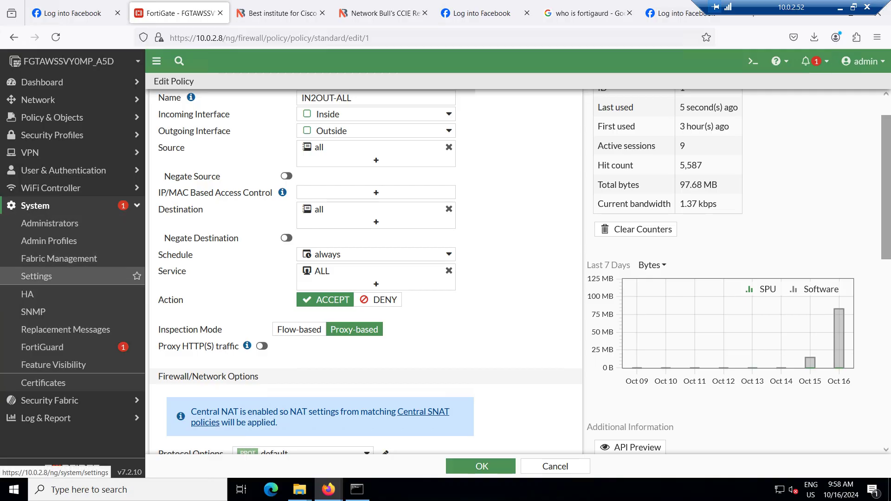
{"action": "left_click", "coordinate": [36, 277]}
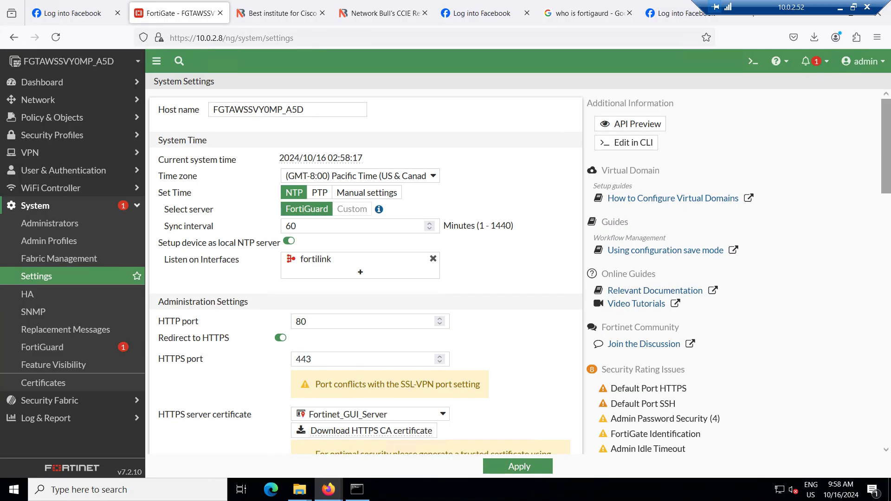
{"action": "scroll", "coordinate": [366, 272], "scroll_direction": "down", "scroll_amount": 7}
{"action": "scroll", "coordinate": [366, 272], "scroll_direction": "down", "scroll_amount": 6}
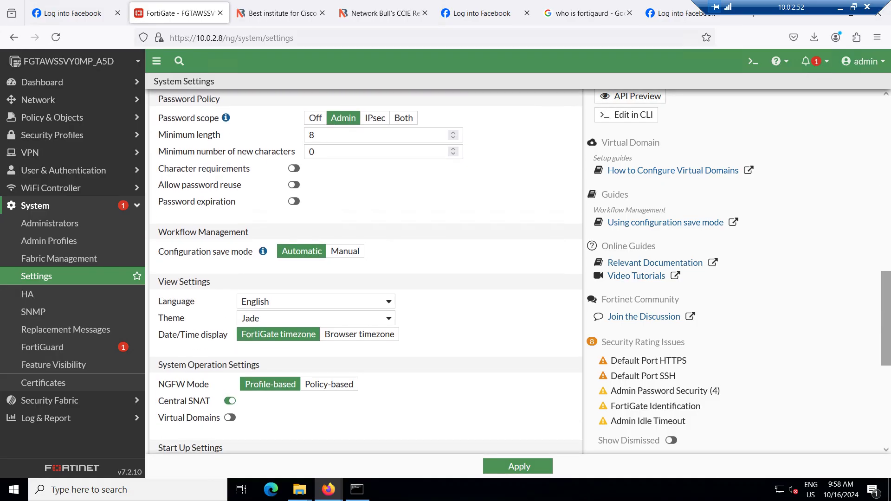
{"action": "scroll", "coordinate": [366, 272], "scroll_direction": "down", "scroll_amount": 2}
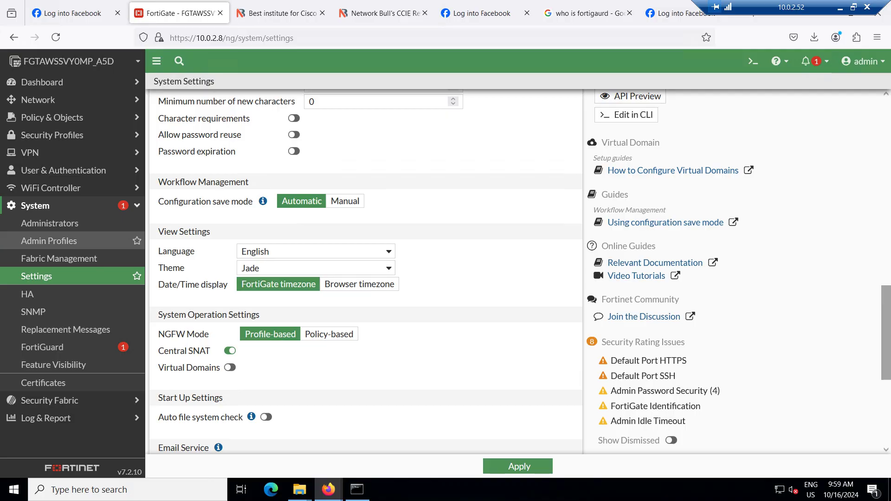
{"action": "left_click", "coordinate": [42, 206]}
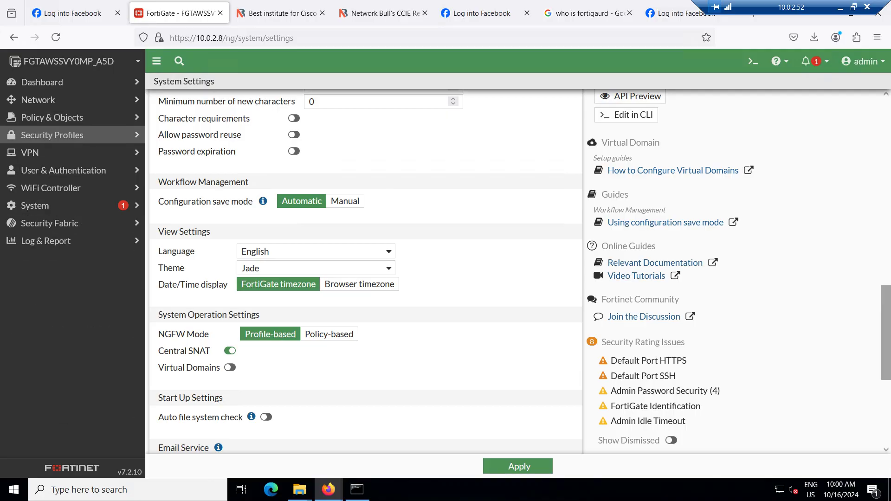
In Security Profiles > Application Control, choose Clone on the default profile
{"action": "left_click", "coordinate": [52, 135]}
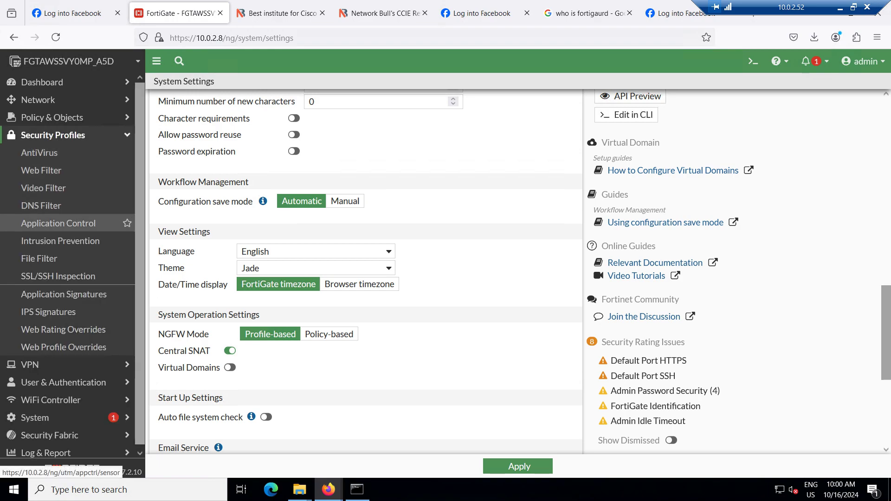
{"action": "left_click", "coordinate": [58, 224]}
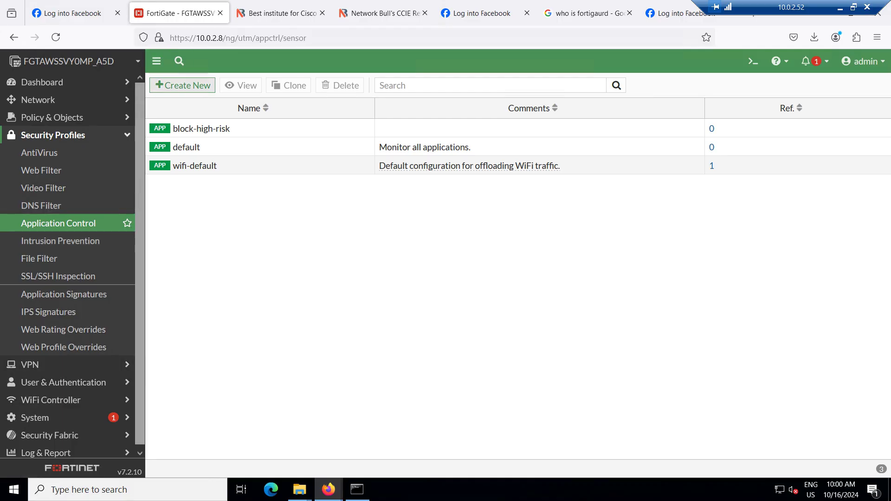
{"action": "left_click", "coordinate": [186, 147]}
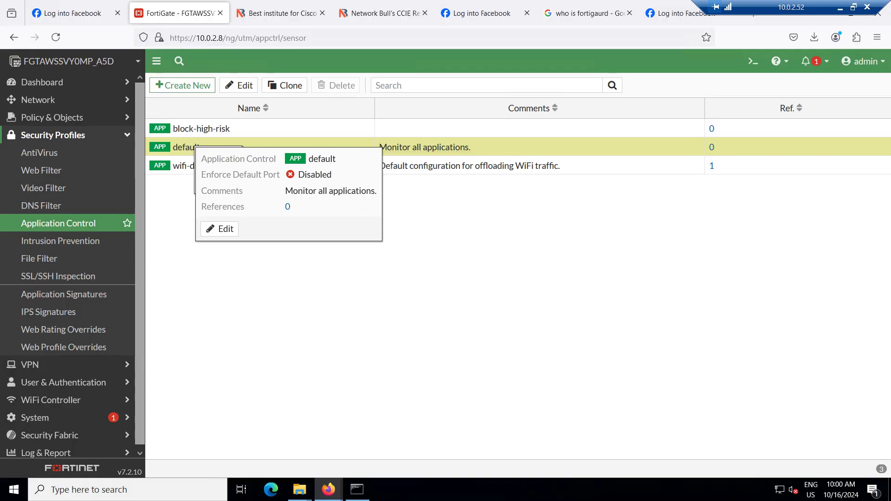
{"action": "left_click", "coordinate": [445, 223]}
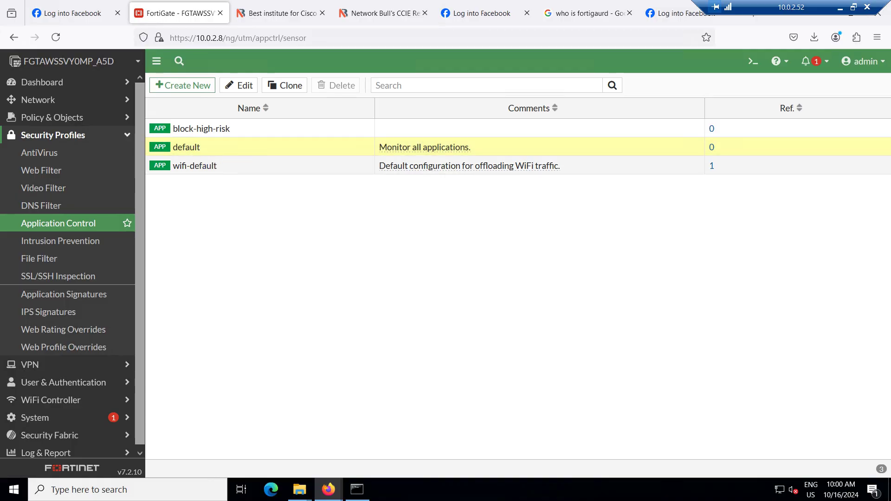
{"action": "right_click", "coordinate": [292, 147]}
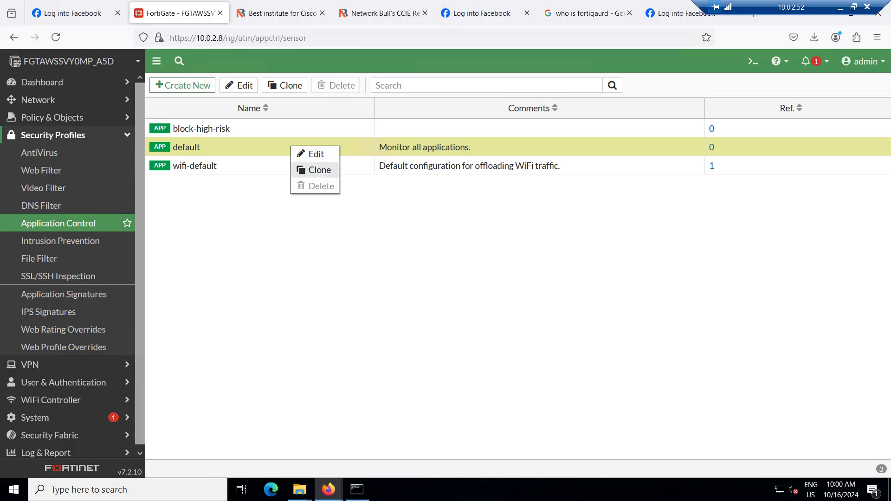
{"action": "left_click", "coordinate": [318, 170]}
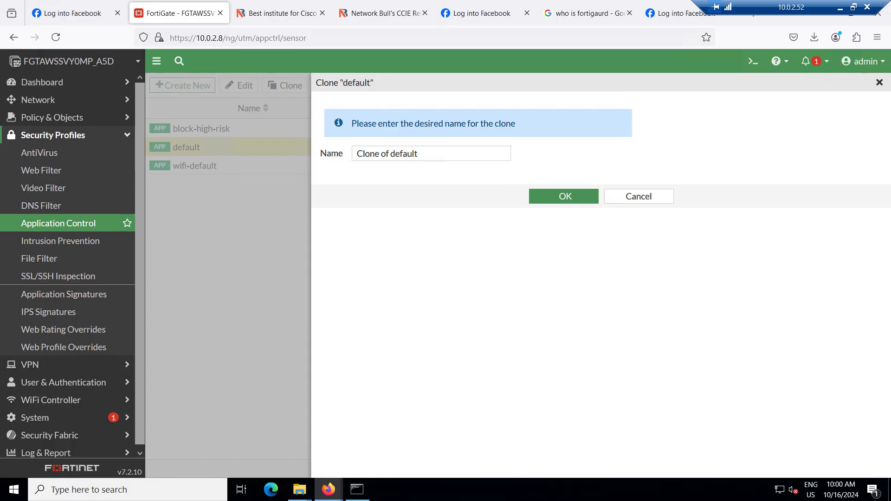
Replace 'Clone of default' with the name 'Our Application Control Profile' and confirm the clone
{"action": "left_click_drag", "start_coordinate": [419, 154], "coordinate": [356, 154]}
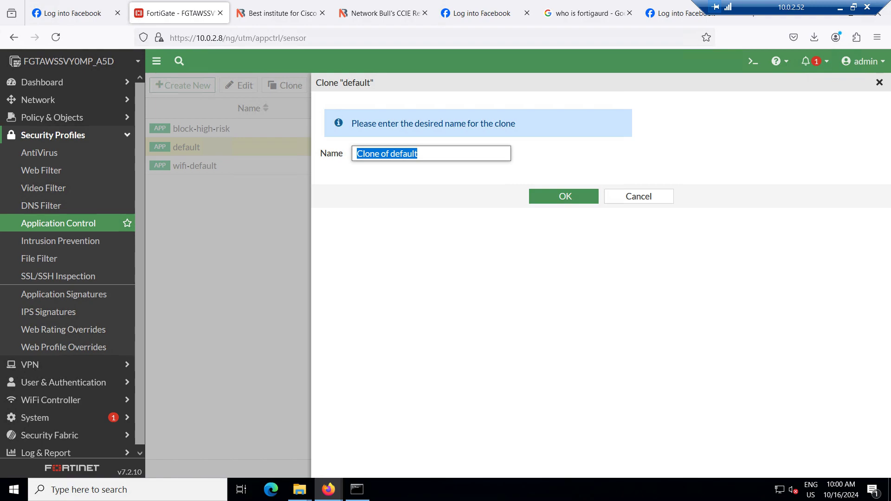
{"action": "type", "text": "Our Ap"}
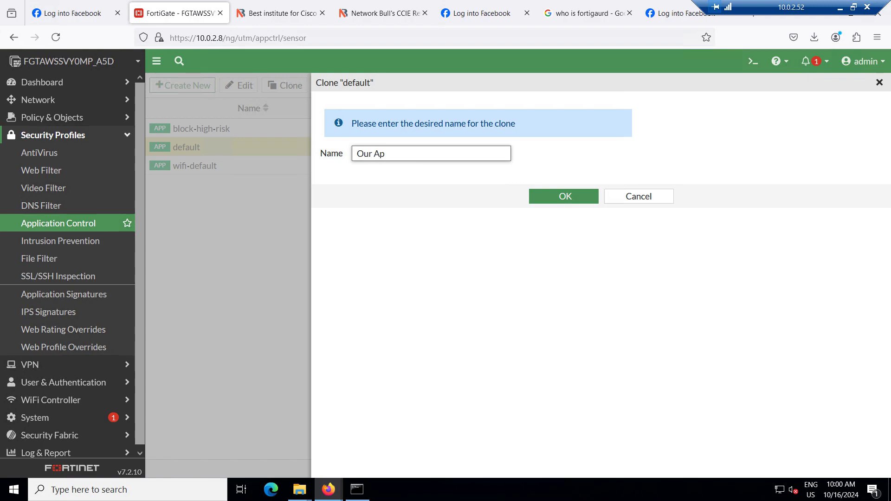
{"action": "type", "text": "plication ControlProfile"}
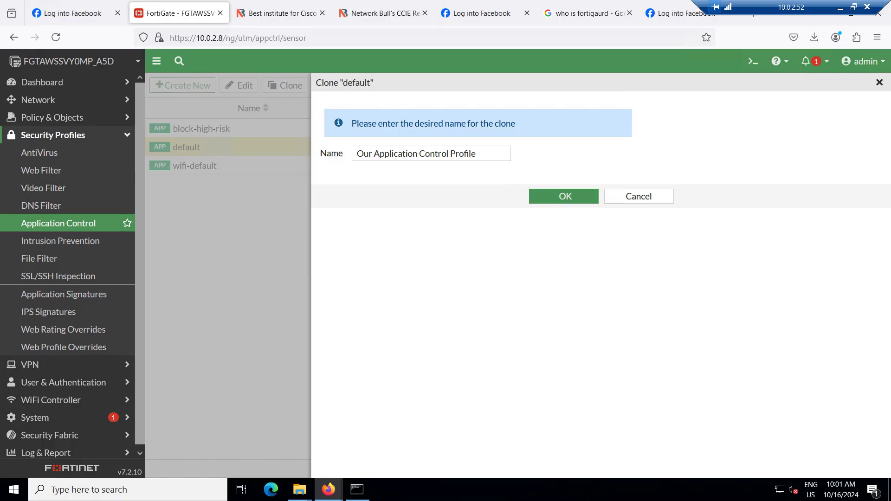
{"action": "key", "text": "Return"}
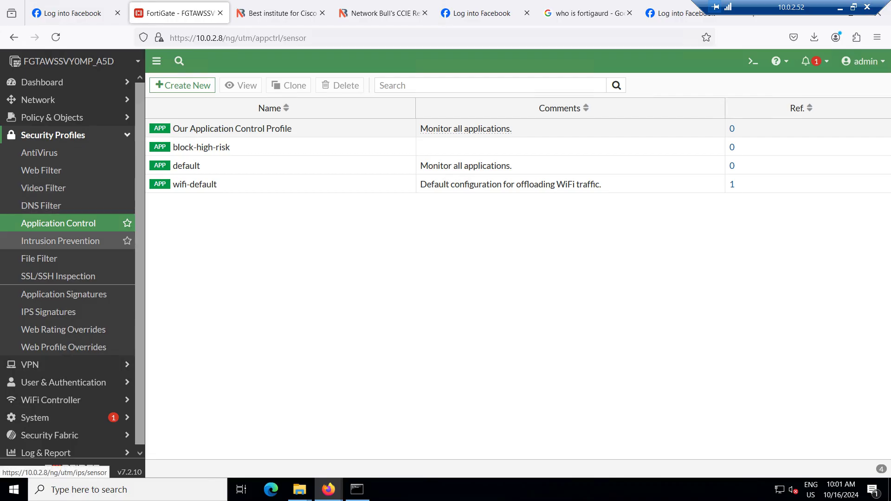
Open 'Our Application Control Profile' in the Edit Application Sensor page and review its category settings
{"action": "double_click", "coordinate": [232, 129]}
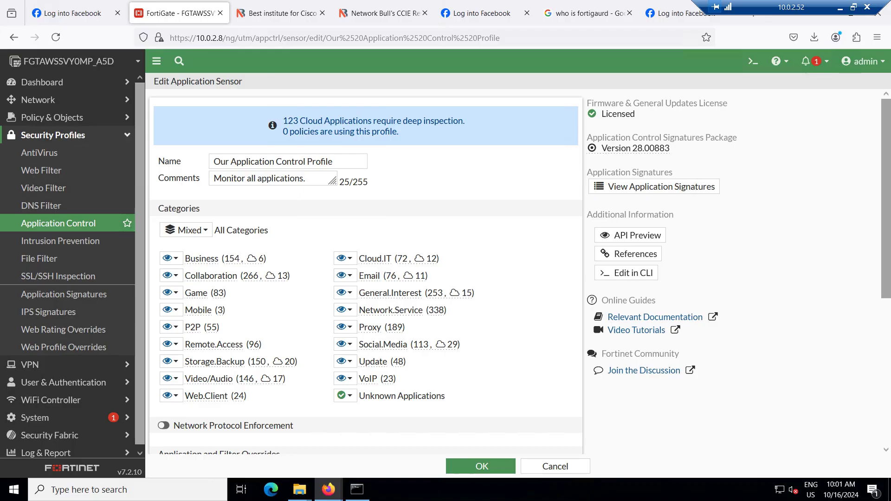
{"action": "scroll", "coordinate": [366, 274], "scroll_direction": "down", "scroll_amount": 2}
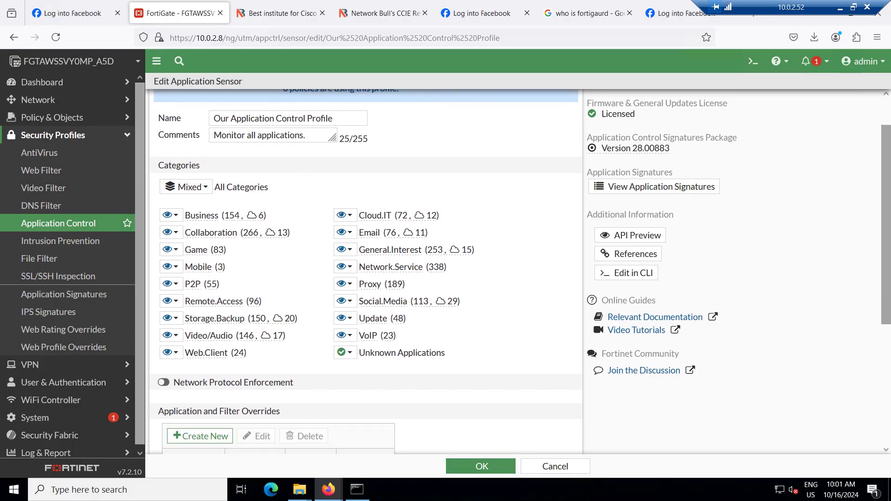
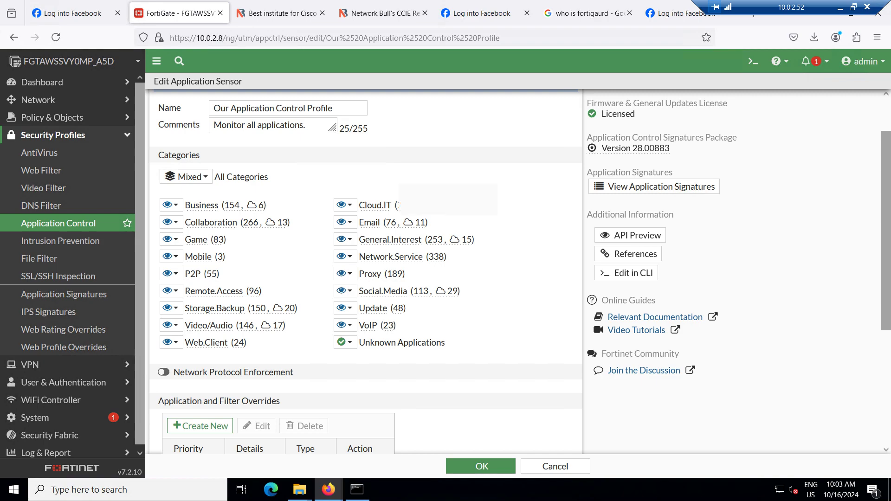
Minimize the remote FortiGate session to bring the local Day 6 notes into view
{"action": "mouse_move", "coordinate": [375, 206]}
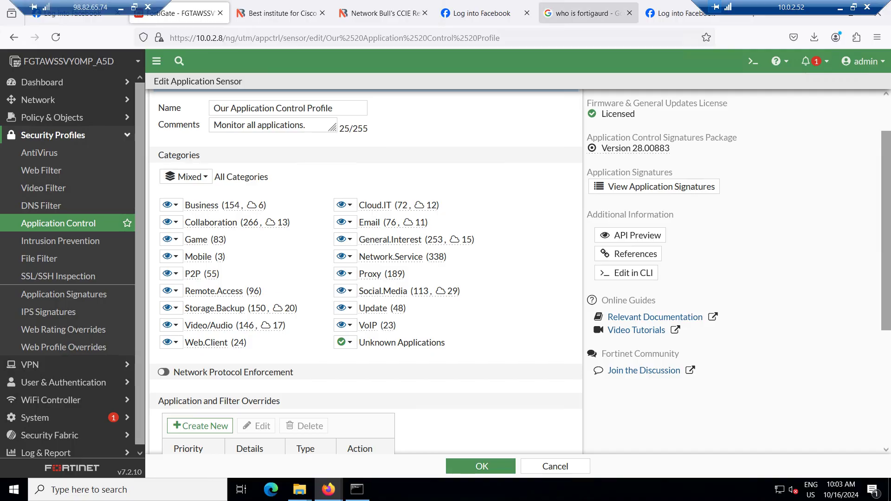
{"action": "left_click", "coordinate": [121, 7]}
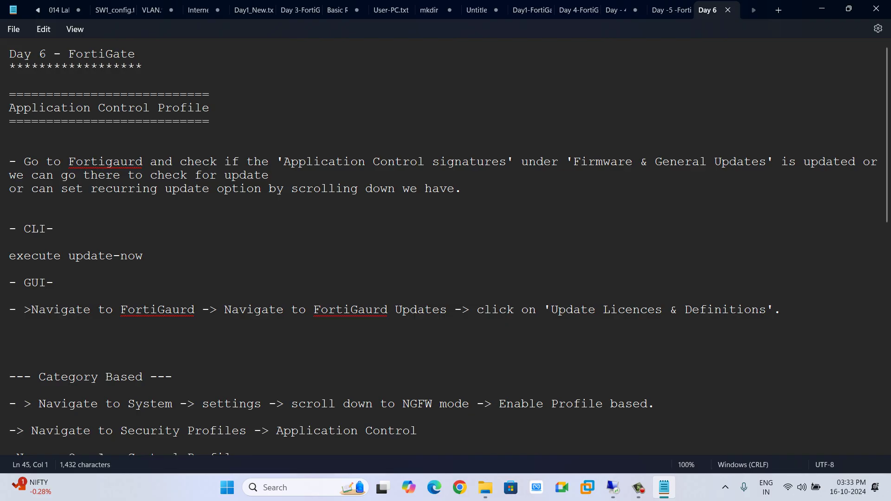
Read down to the Facebook/Twitter Monitor override notes, then return to the remote FortiGate session
{"action": "scroll", "coordinate": [445, 250], "scroll_direction": "down", "scroll_amount": 3}
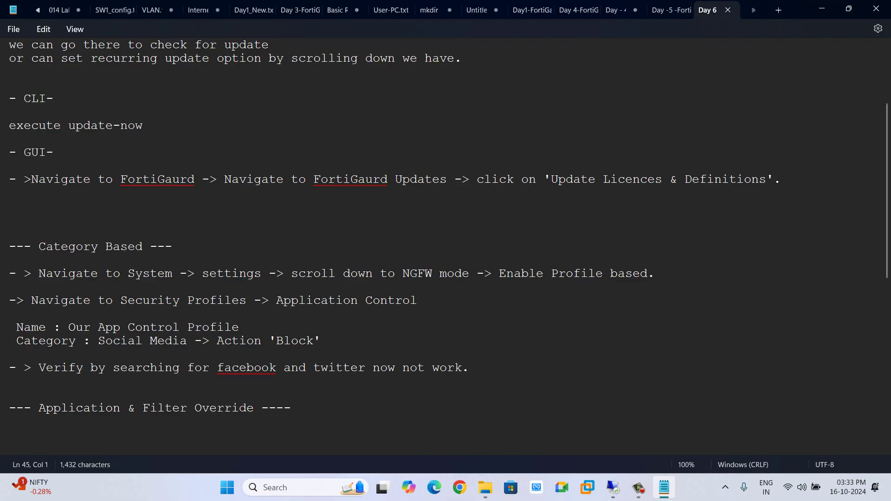
{"action": "scroll", "coordinate": [446, 251], "scroll_direction": "down", "scroll_amount": 2}
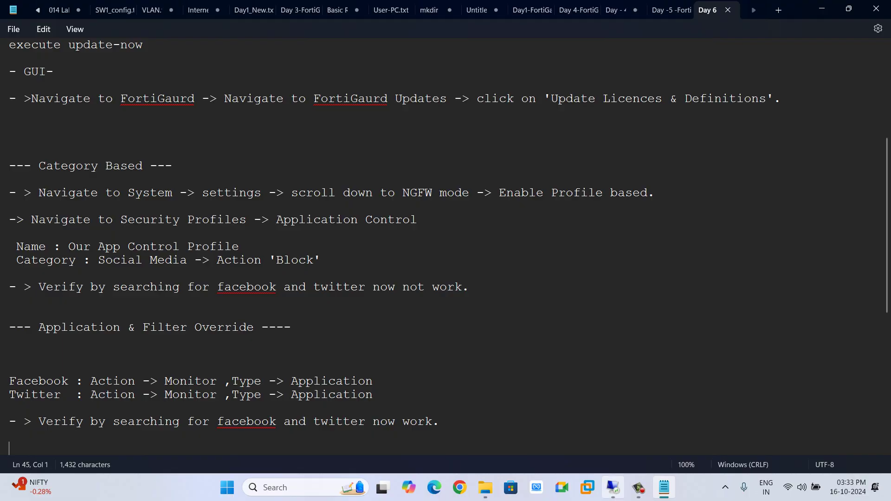
{"action": "left_click", "coordinate": [613, 487]}
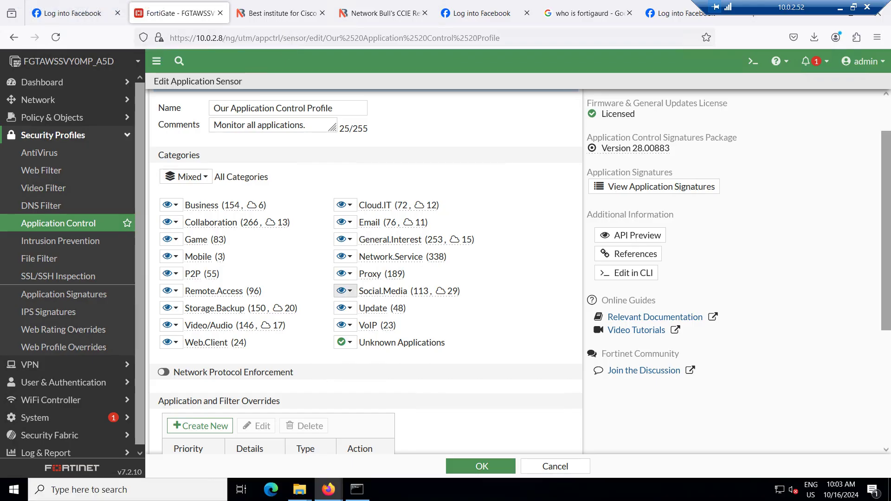
Browse the 113 Social.Media signatures, including Facebook entries, then bring up Social.Media's action choices again
{"action": "left_click", "coordinate": [345, 291]}
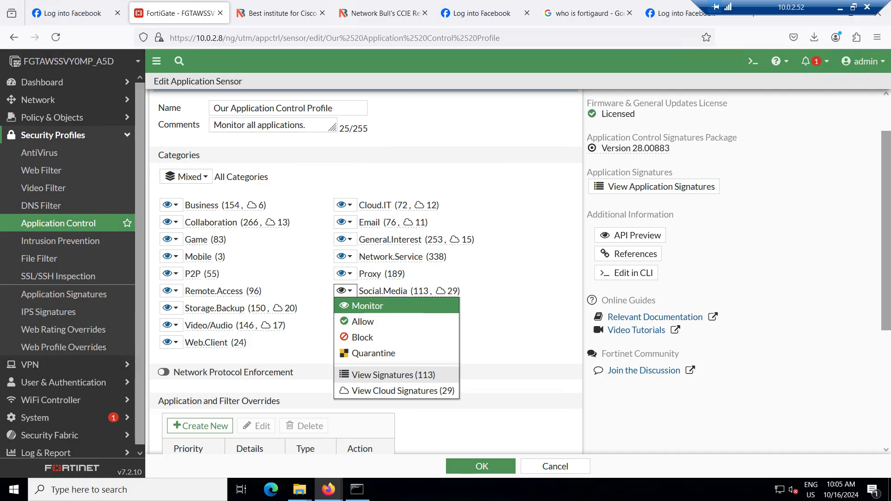
{"action": "left_click", "coordinate": [394, 375]}
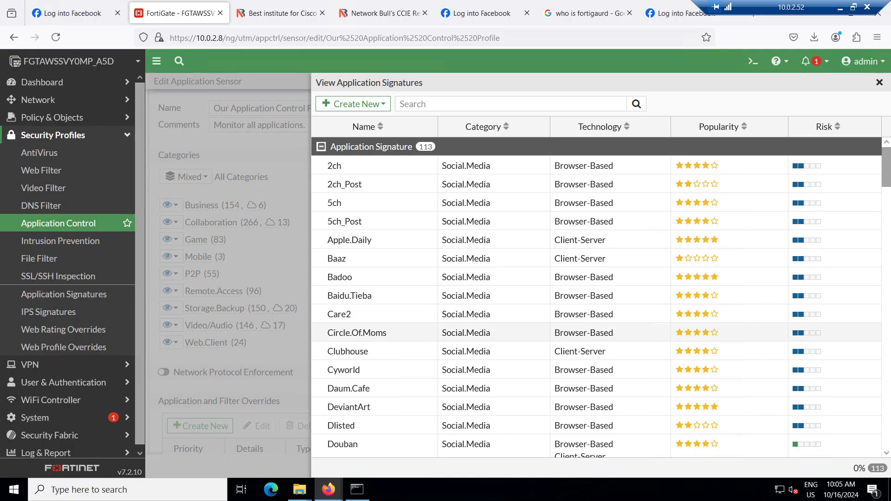
{"action": "scroll", "coordinate": [597, 297], "scroll_direction": "down", "scroll_amount": 3}
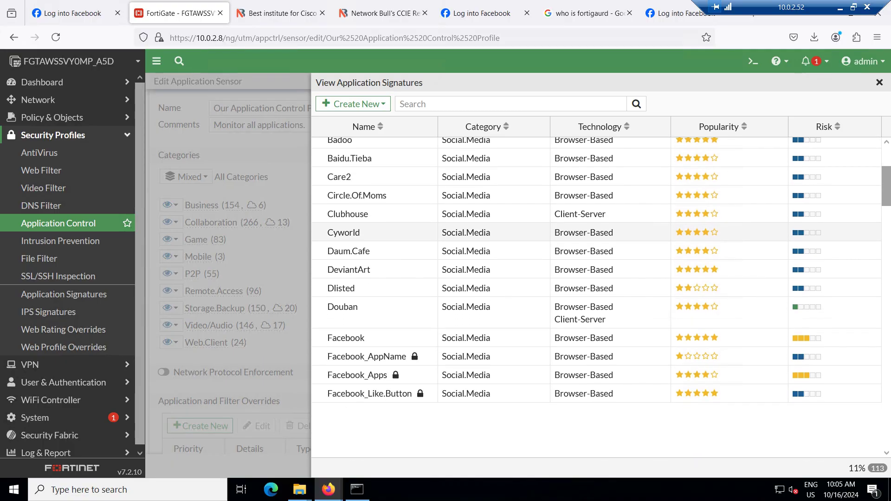
{"action": "scroll", "coordinate": [596, 297], "scroll_direction": "down", "scroll_amount": 4}
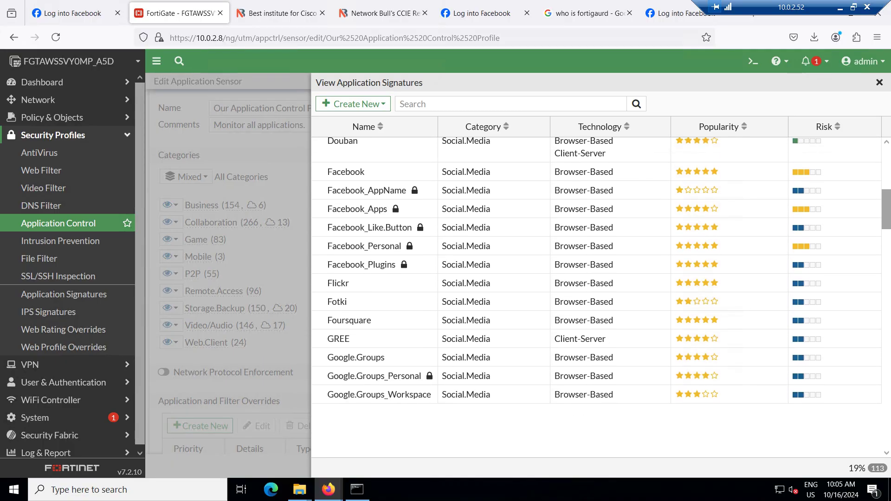
{"action": "scroll", "coordinate": [597, 298], "scroll_direction": "down", "scroll_amount": 10}
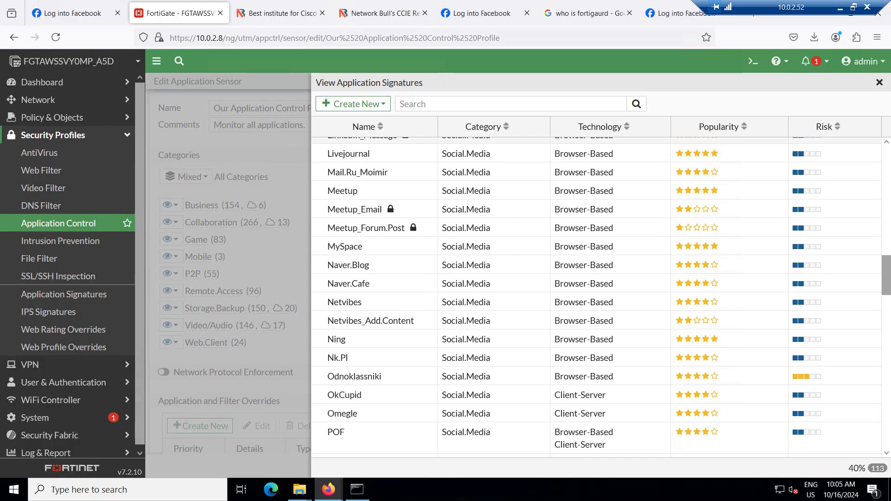
{"action": "left_click", "coordinate": [879, 83]}
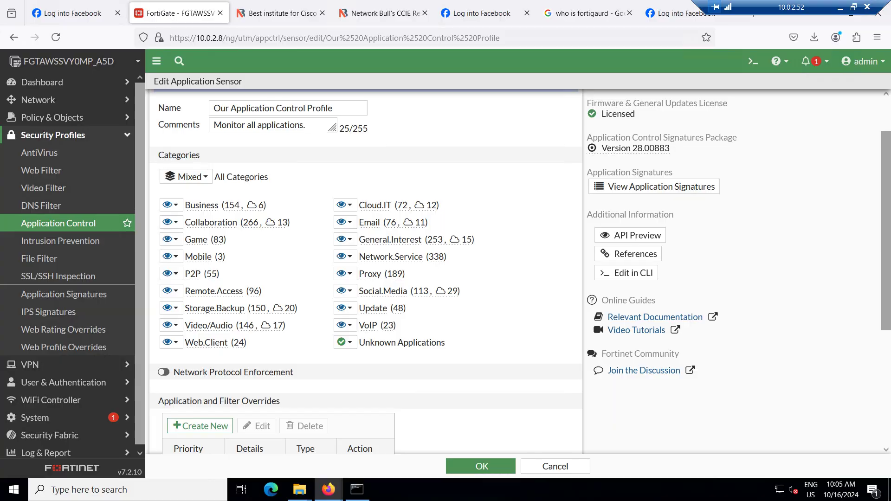
{"action": "left_click", "coordinate": [343, 291]}
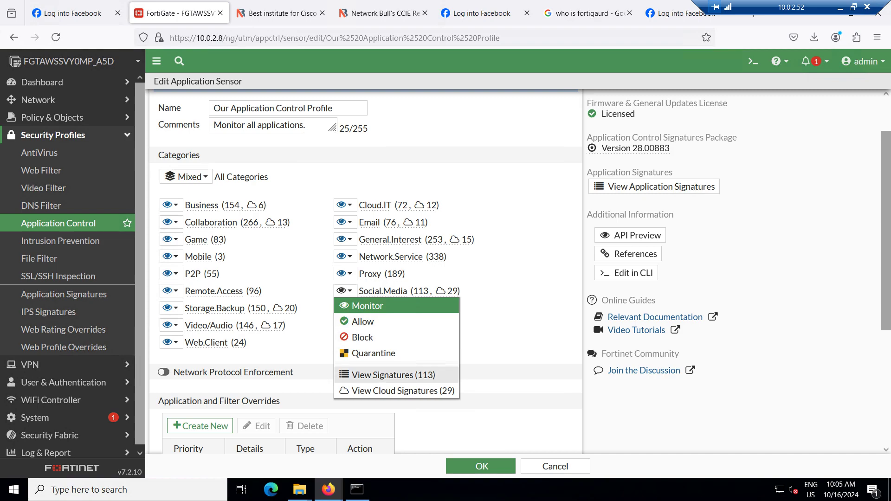
Filter the Social.Media signatures by 'facebook' to find the six Facebook entries, then close the list
{"action": "left_click", "coordinate": [394, 375]}
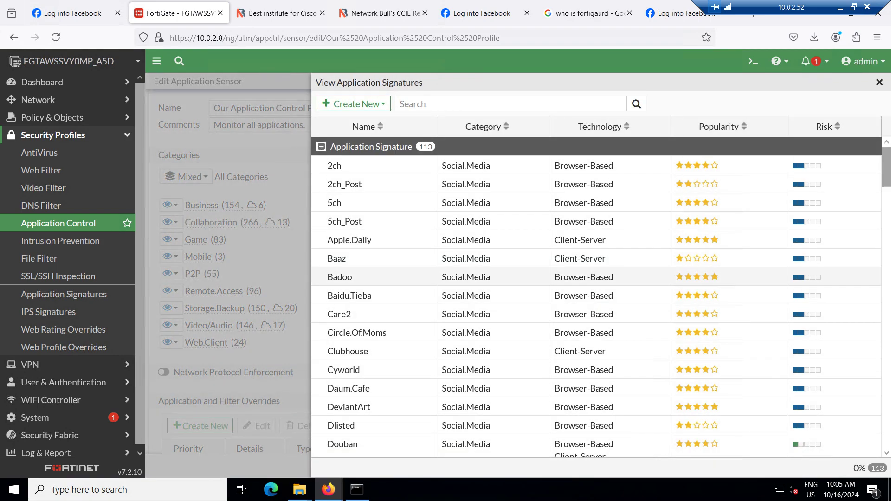
{"action": "scroll", "coordinate": [601, 297], "scroll_direction": "down", "scroll_amount": 20}
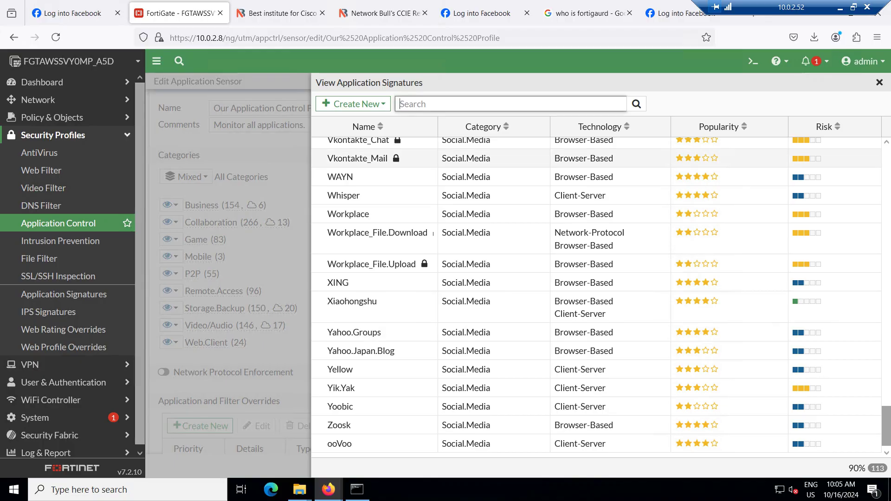
{"action": "type", "text": "facebook"}
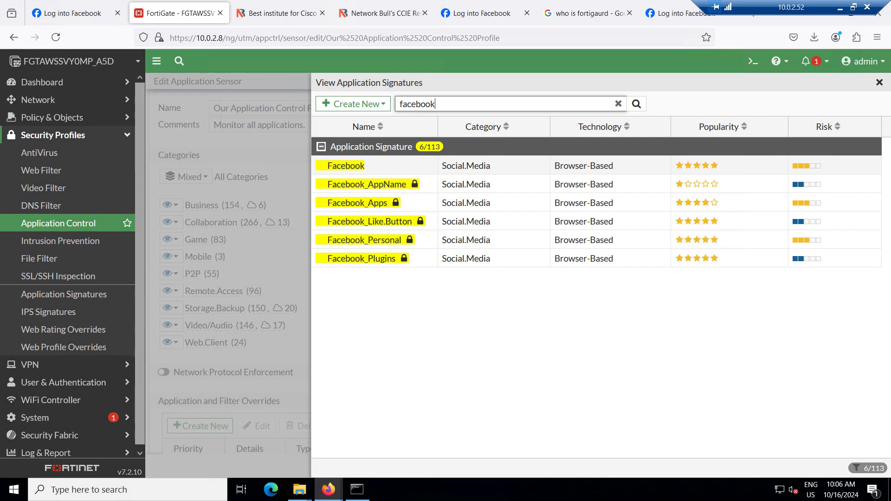
{"action": "left_click", "coordinate": [879, 82]}
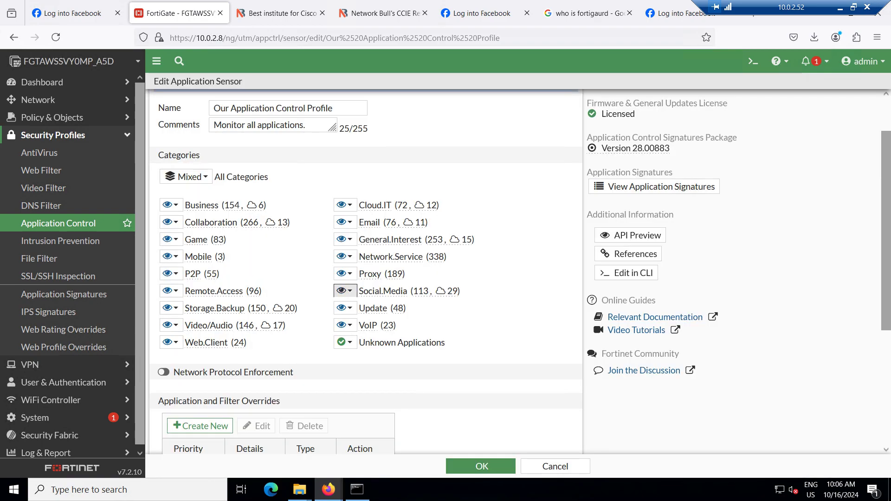
Set Social.Media to Block and toggle Replacement Messages for HTTP-based Applications off and back on
{"action": "left_click", "coordinate": [344, 291]}
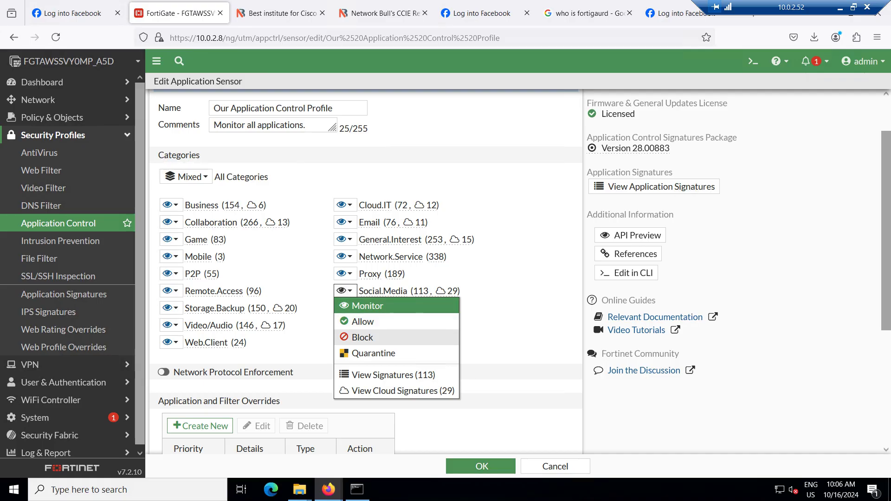
{"action": "left_click", "coordinate": [363, 337]}
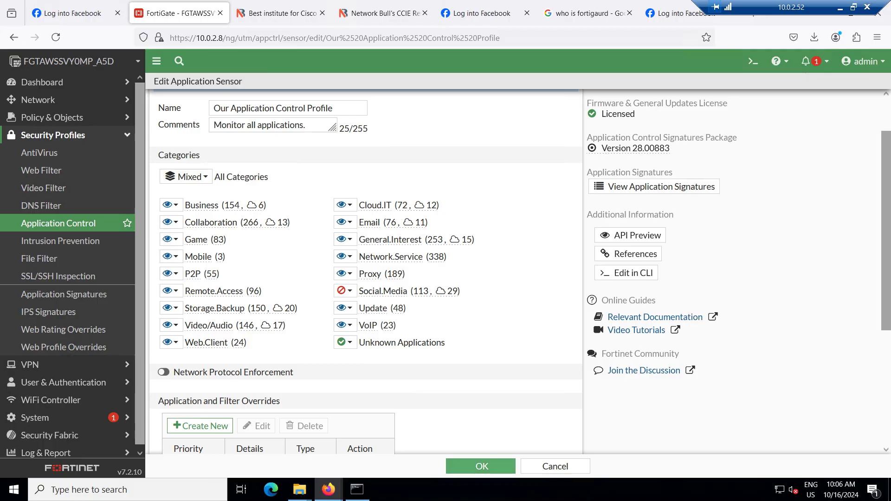
{"action": "scroll", "coordinate": [366, 270], "scroll_direction": "down", "scroll_amount": 4}
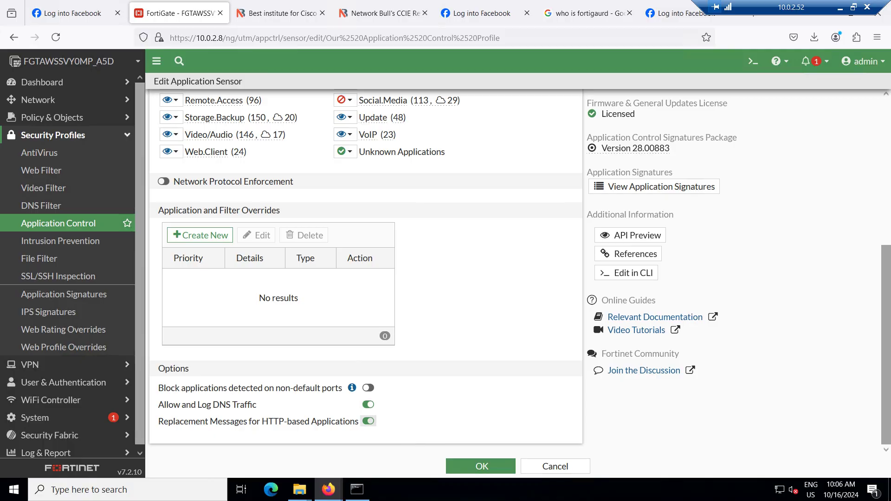
{"action": "left_click_drag", "start_coordinate": [256, 421], "coordinate": [322, 421]}
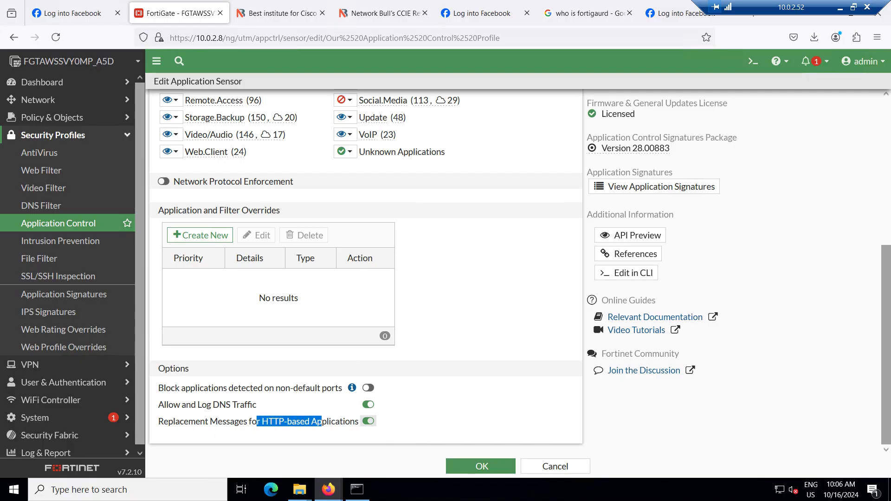
{"action": "left_click", "coordinate": [368, 421]}
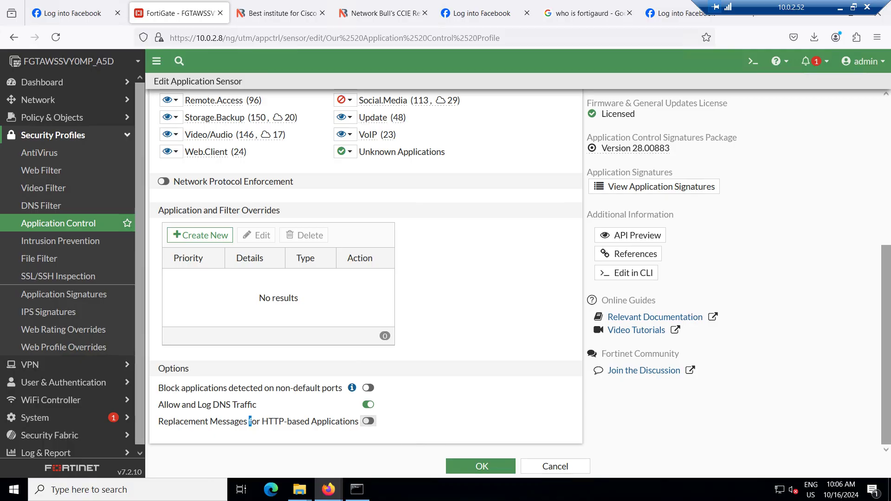
{"action": "left_click_drag", "start_coordinate": [249, 421], "coordinate": [317, 421]}
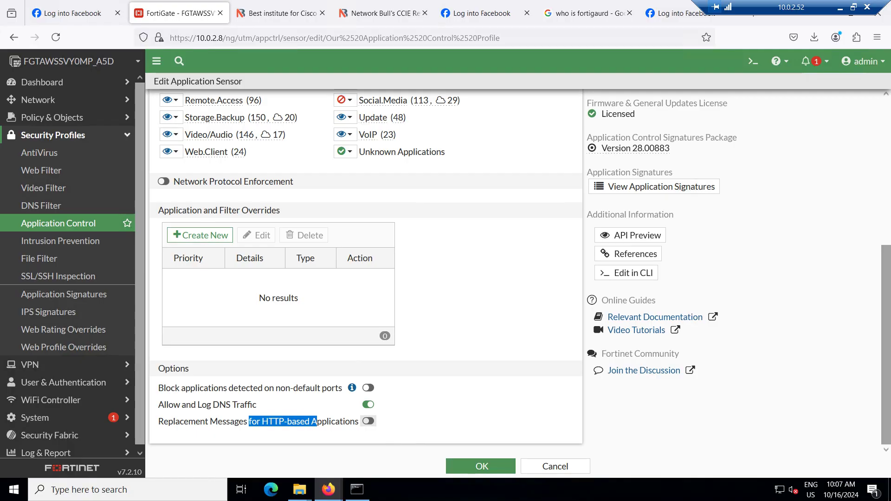
{"action": "left_click", "coordinate": [369, 421]}
Save the profile and open the IN2OUT-ALL firewall policy for editing
{"action": "left_click", "coordinate": [480, 466]}
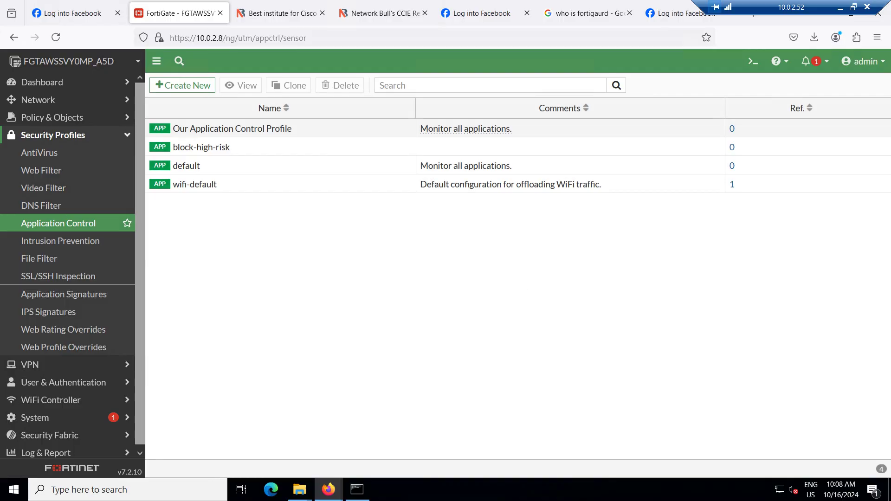
{"action": "mouse_move", "coordinate": [233, 128]}
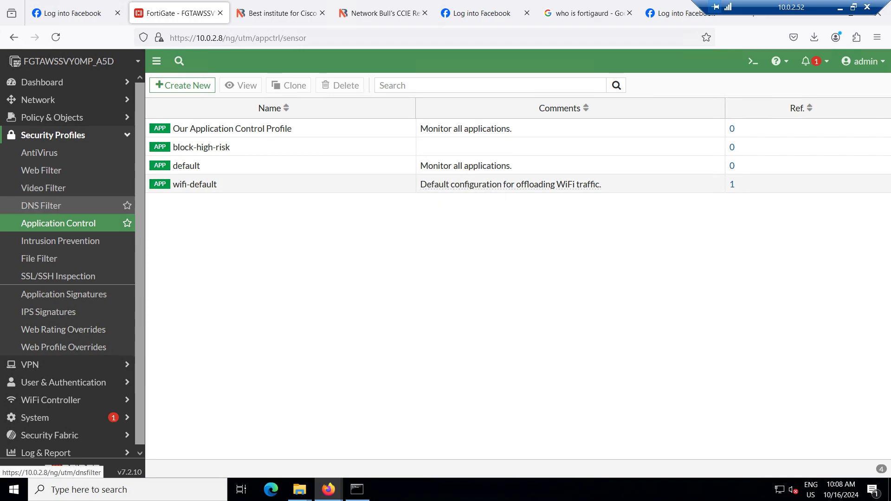
{"action": "left_click", "coordinate": [53, 117]}
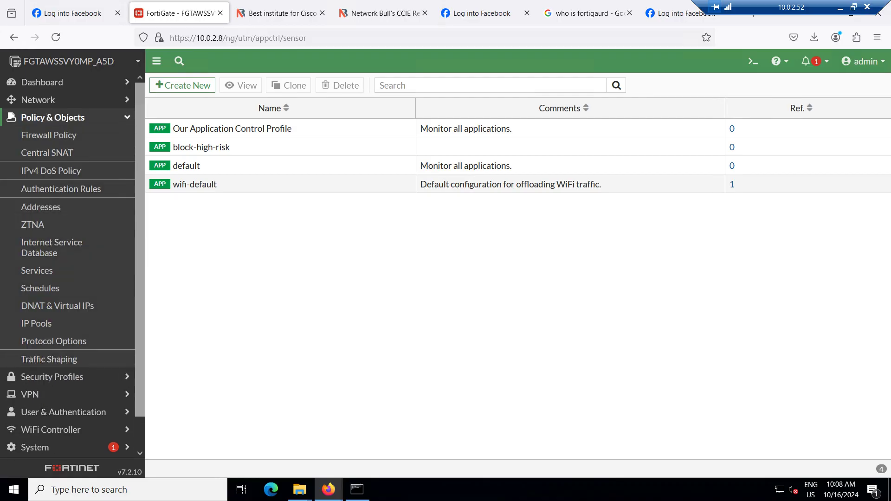
{"action": "left_click", "coordinate": [49, 135]}
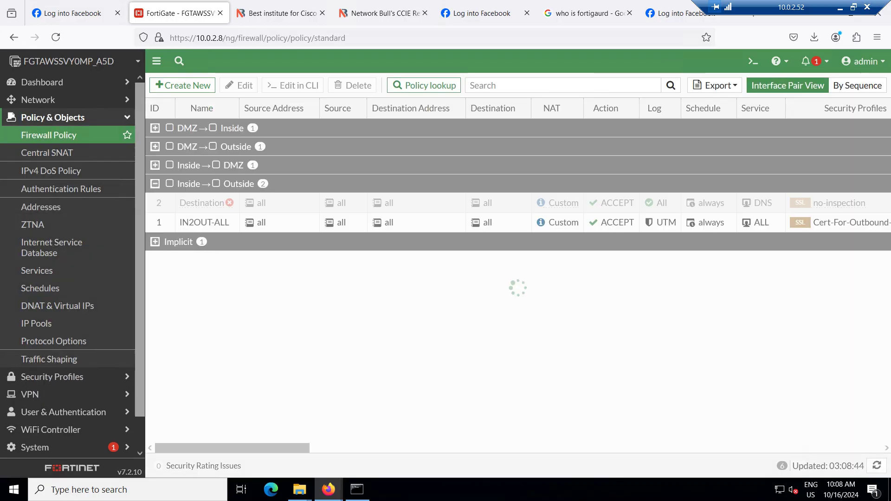
{"action": "double_click", "coordinate": [204, 222]}
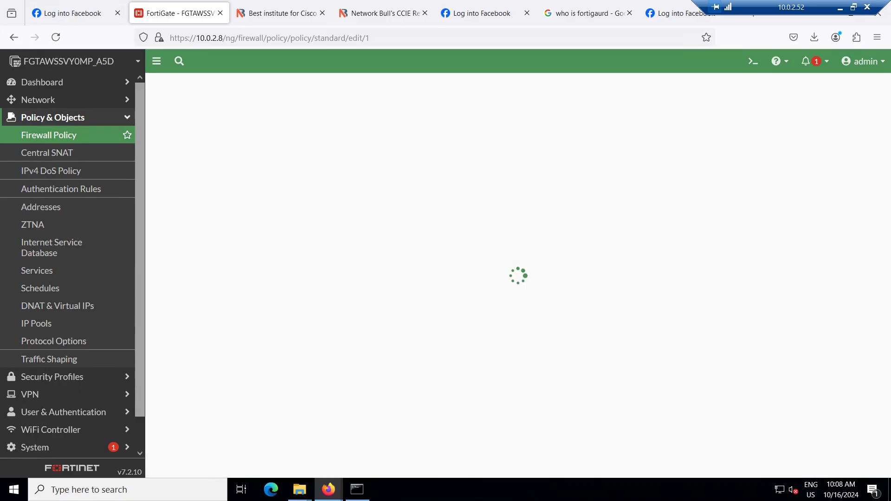
Enable Application Control on the policy with 'Our Application Control Profile'
{"action": "scroll", "coordinate": [366, 271], "scroll_direction": "down", "scroll_amount": 6}
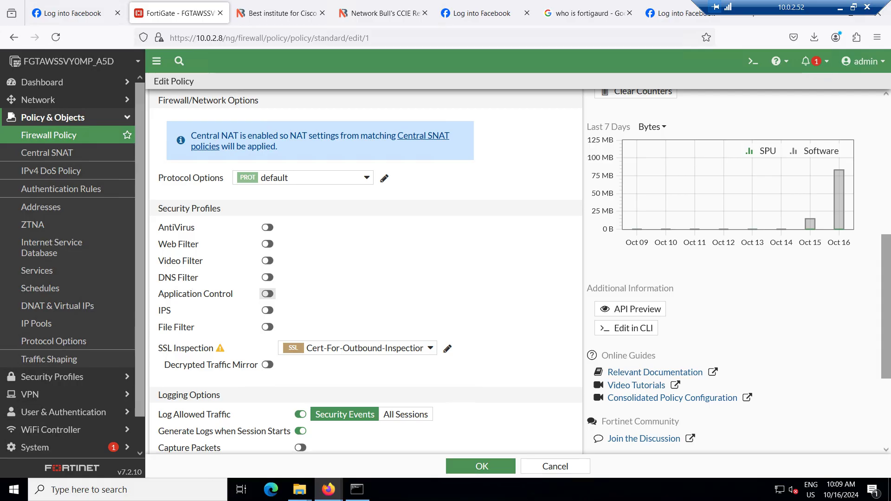
{"action": "left_click", "coordinate": [267, 294]}
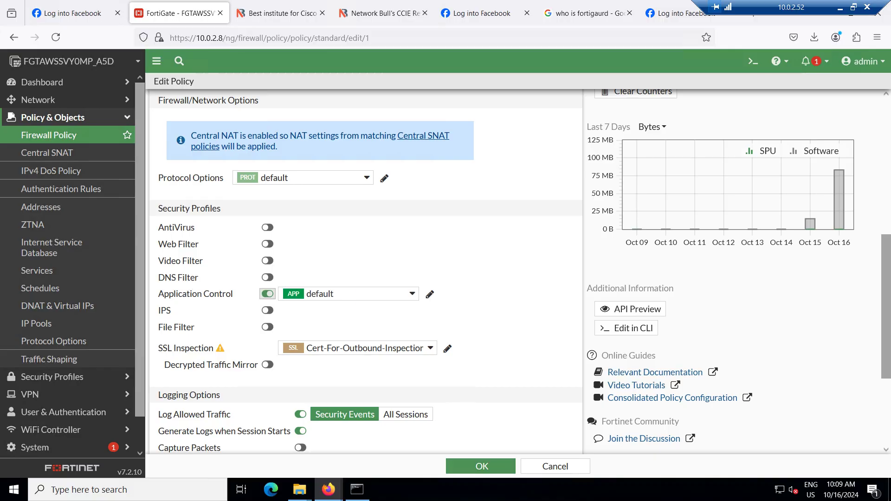
{"action": "left_click", "coordinate": [348, 294]}
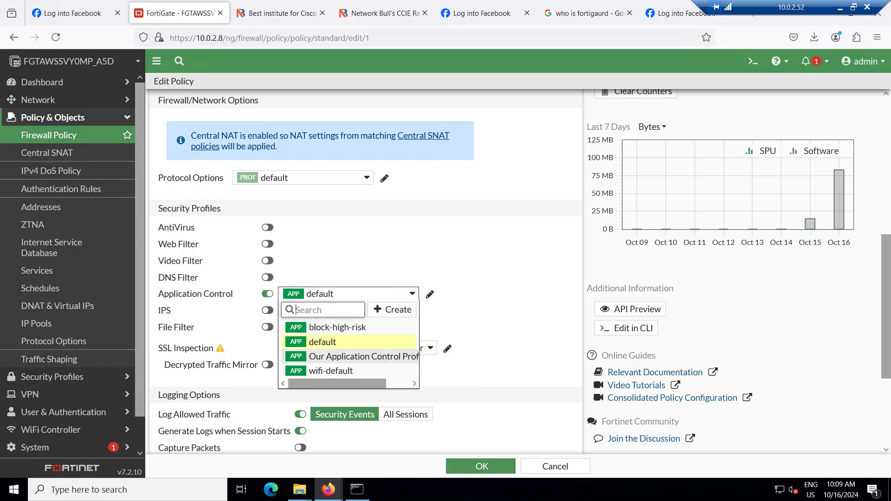
{"action": "left_click", "coordinate": [362, 357]}
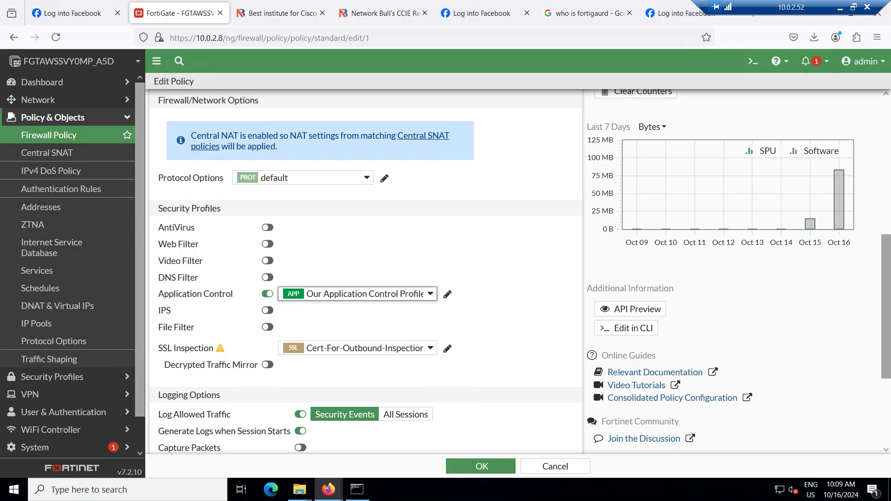
{"action": "mouse_move", "coordinate": [365, 349]}
Switch the policy's SSL inspection to deep-inspection, then turn Application Control off
{"action": "left_click", "coordinate": [364, 348]}
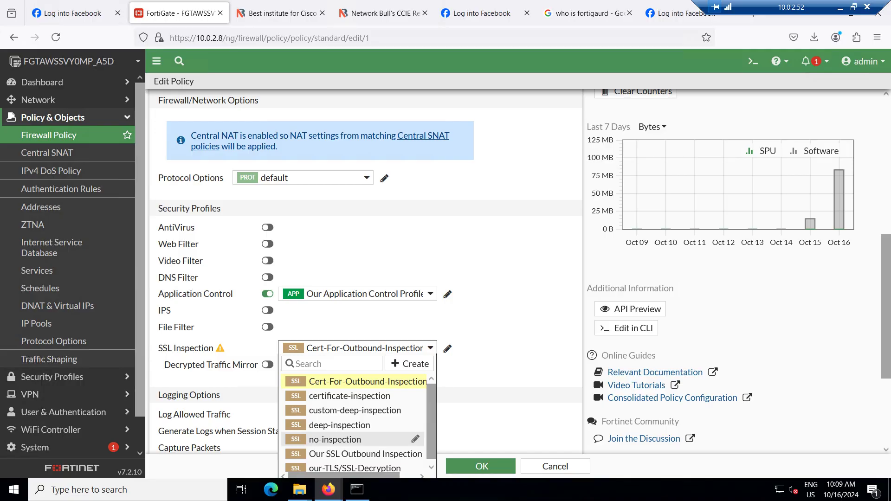
{"action": "left_click", "coordinate": [340, 425]}
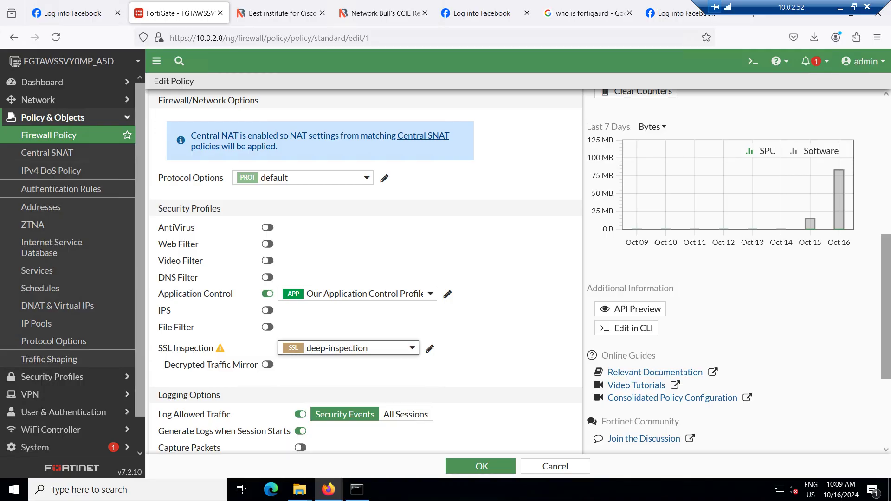
{"action": "left_click", "coordinate": [348, 348]}
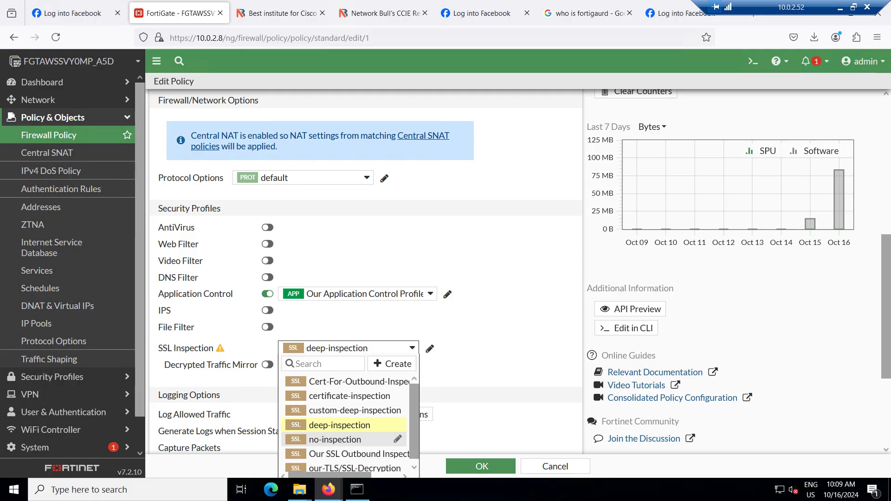
{"action": "scroll", "coordinate": [348, 417], "scroll_direction": "down", "scroll_amount": 1}
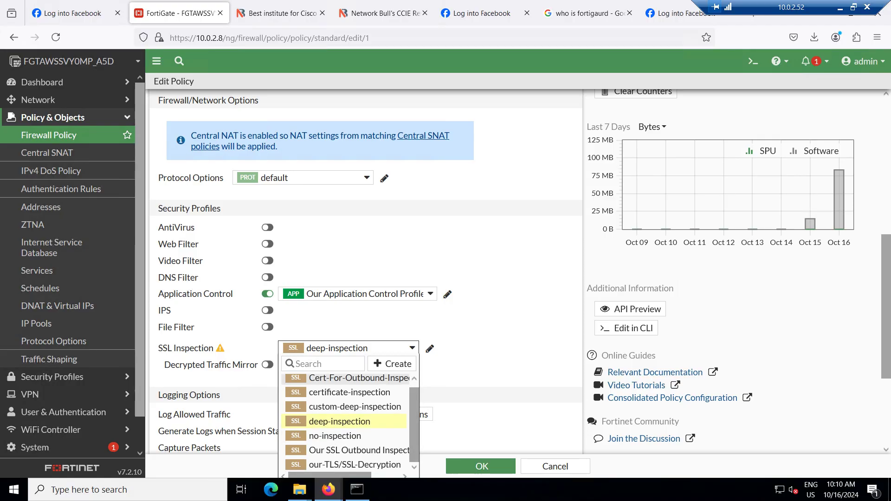
{"action": "key", "text": "Escape"}
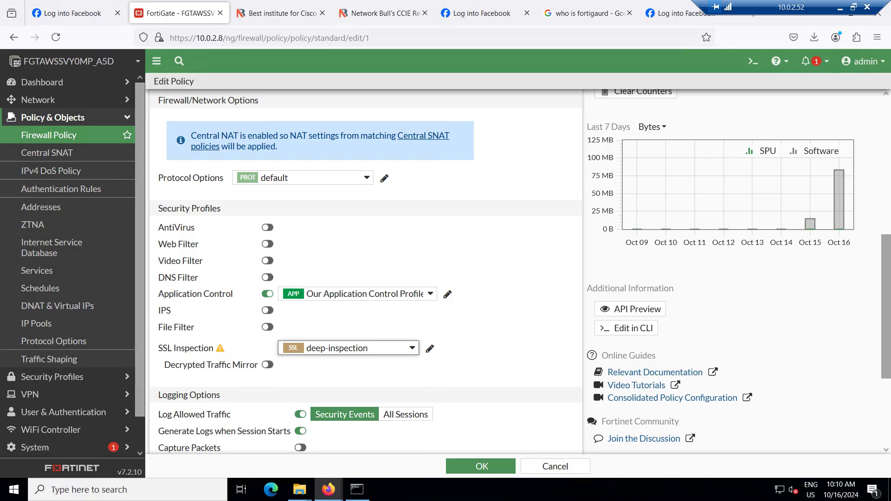
{"action": "left_click", "coordinate": [267, 294]}
Set SSL inspection to no-inspection and re-enable Application Control with 'Our Application Control Profile'
{"action": "left_click", "coordinate": [349, 348]}
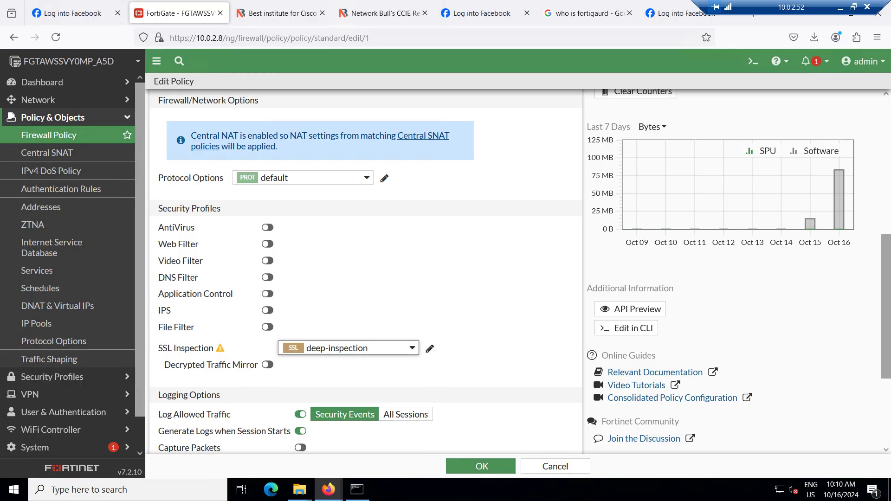
{"action": "left_click", "coordinate": [335, 440]}
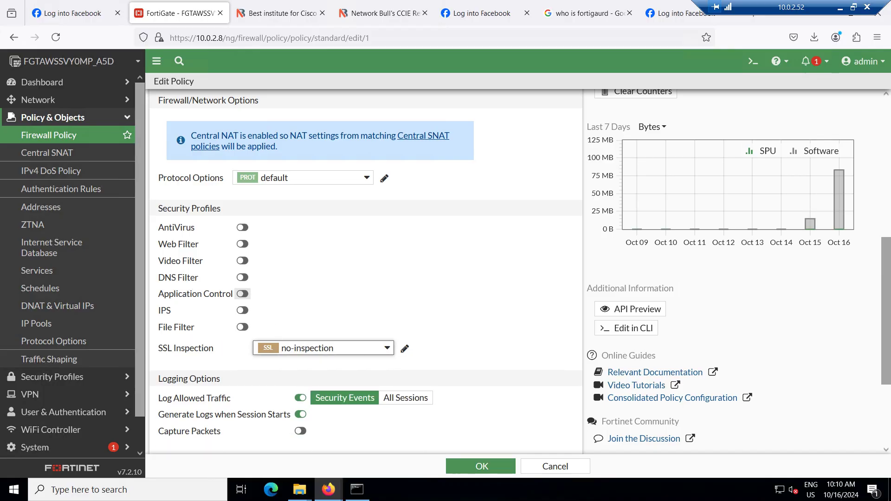
{"action": "left_click", "coordinate": [243, 294]}
{"action": "left_click", "coordinate": [325, 294]}
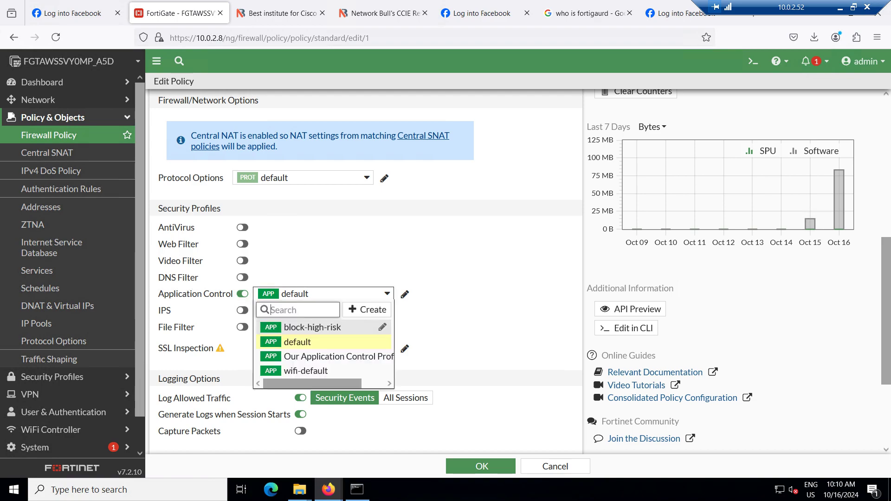
{"action": "key", "text": "Down"}
{"action": "key", "text": "Down"}
{"action": "key", "text": "Return"}
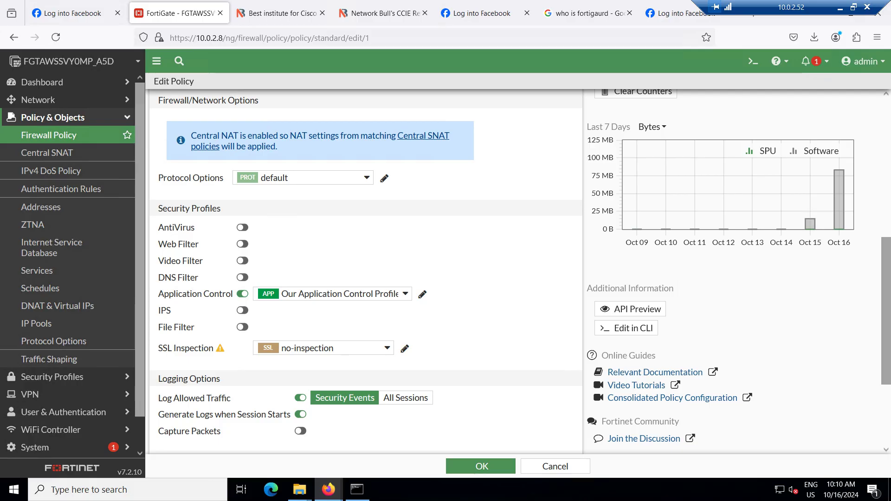
Set SSL inspection to Cert-For-Outbound-Inspection, save the policy, and accept the SSL warning
{"action": "mouse_move", "coordinate": [340, 294]}
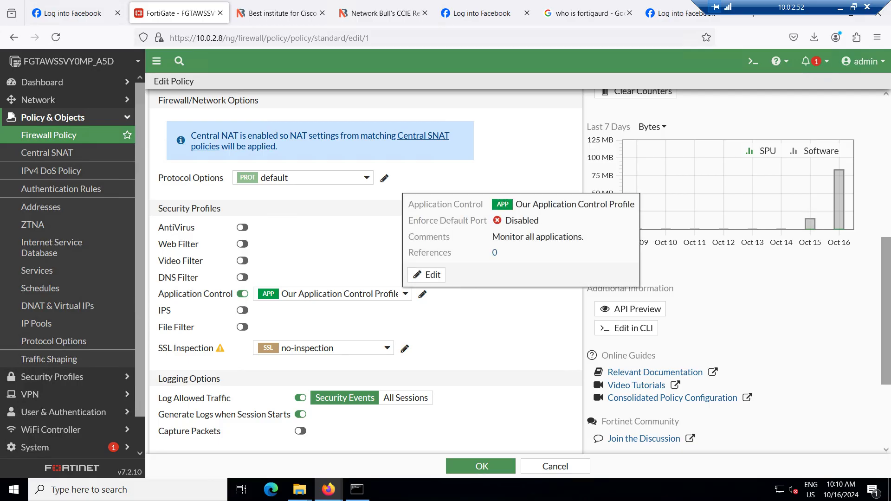
{"action": "left_click", "coordinate": [344, 348]}
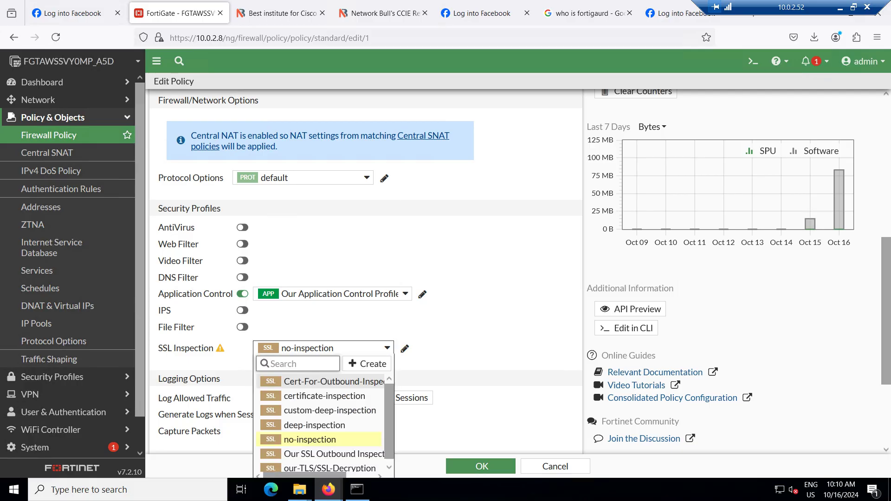
{"action": "left_click", "coordinate": [324, 382]}
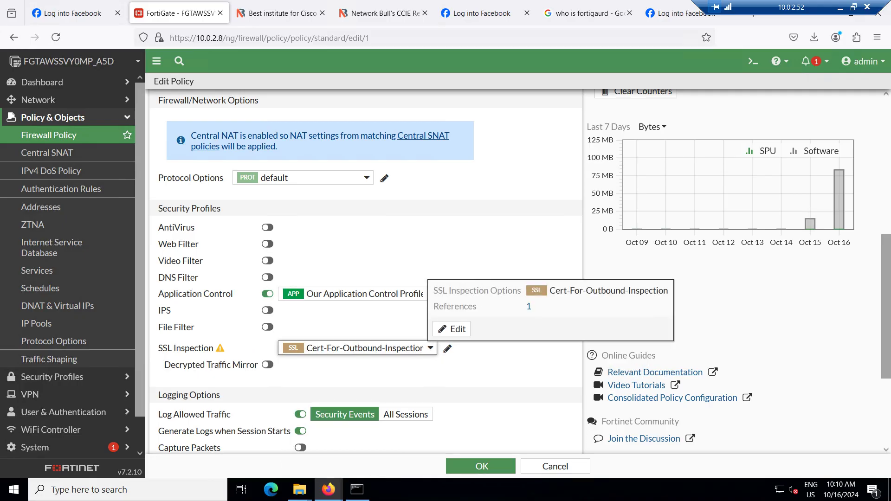
{"action": "left_click", "coordinate": [482, 466]}
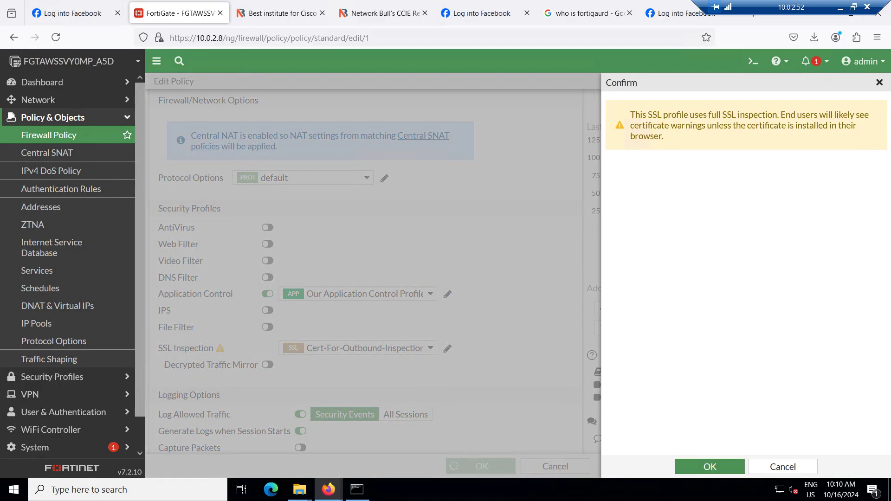
{"action": "left_click", "coordinate": [709, 466]}
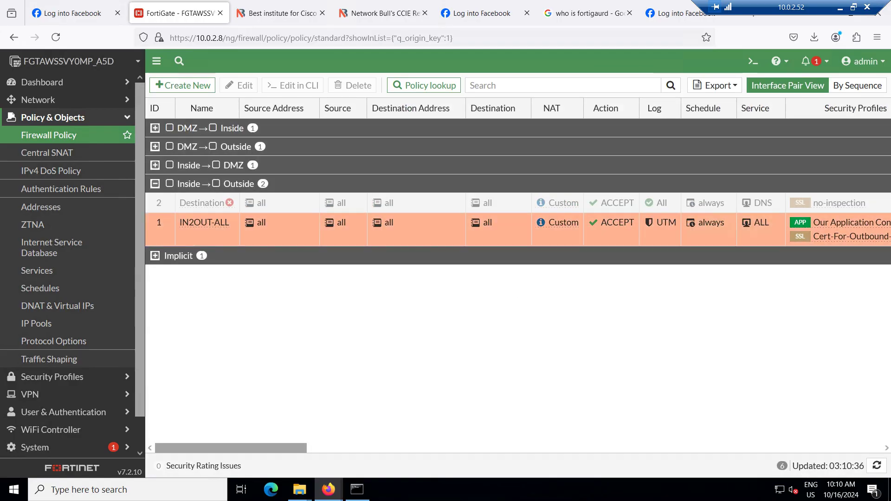
Reload facebook.com in Firefox, see FortiGate's Application Blocked page, then go back to FortiGate
{"action": "left_click", "coordinate": [72, 13]}
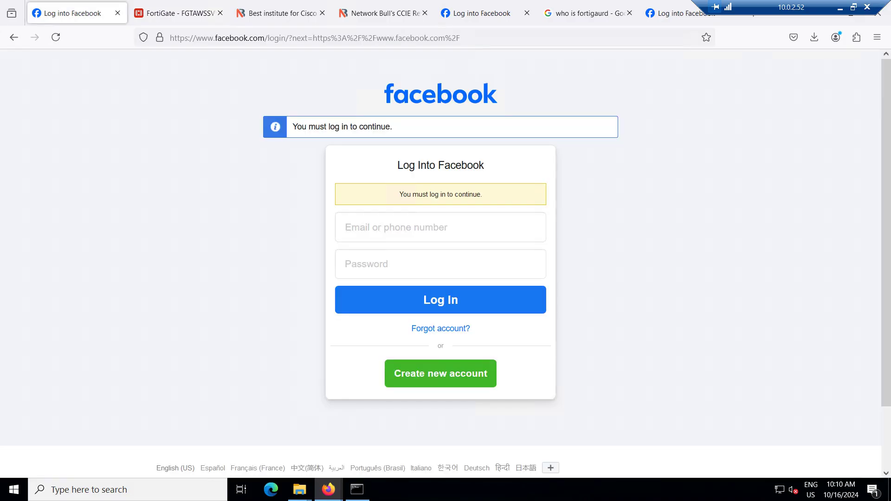
{"action": "key", "text": "ctrl+l"}
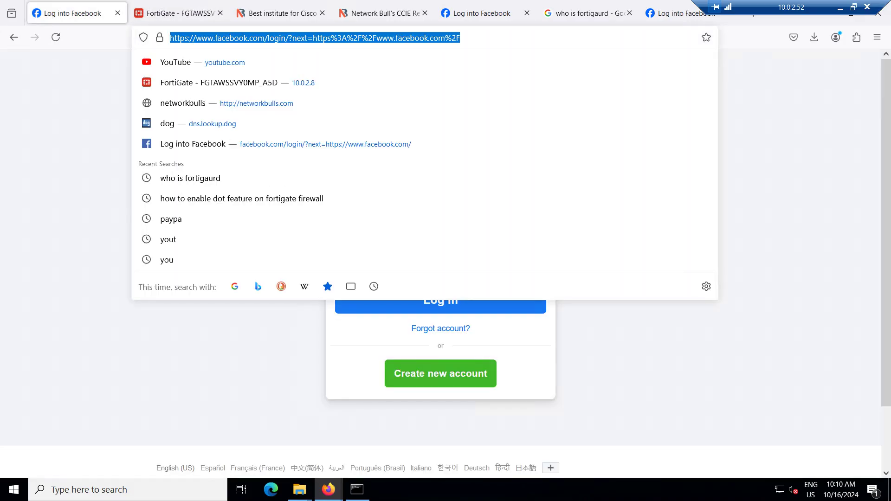
{"action": "type", "text": "facebook.com"}
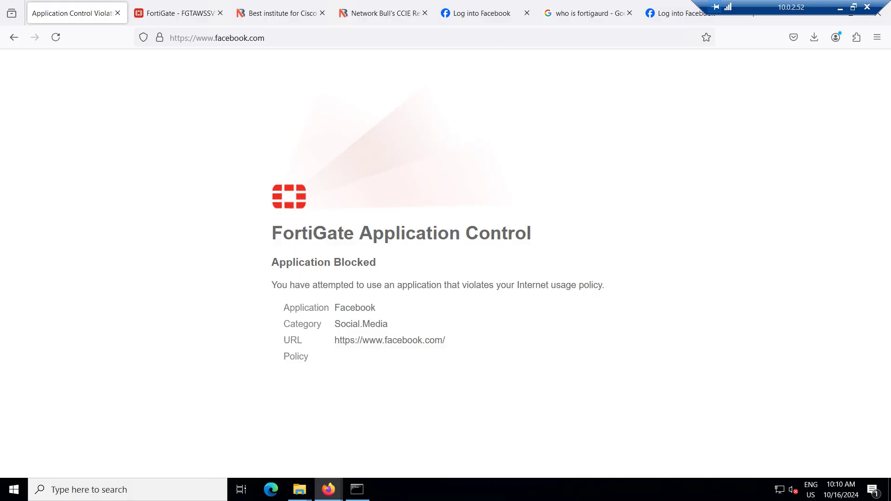
{"action": "left_click", "coordinate": [176, 13]}
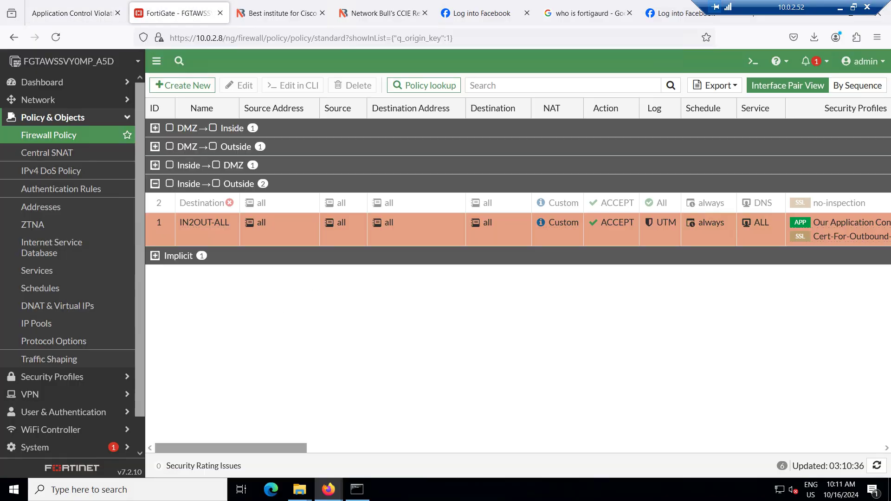
From policy IN2OUT-ALL, open 'Our Application Control Profile' in the application sensor editor
{"action": "left_click", "coordinate": [233, 222]}
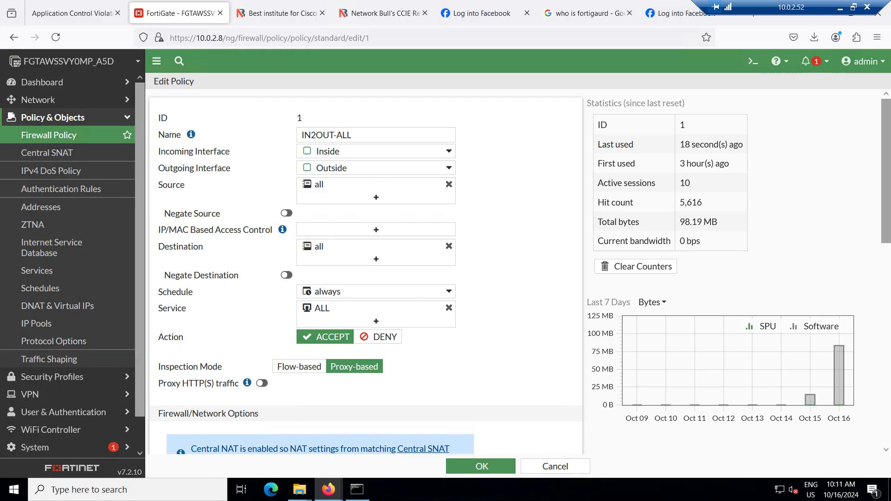
{"action": "scroll", "coordinate": [366, 270], "scroll_direction": "down", "scroll_amount": 5}
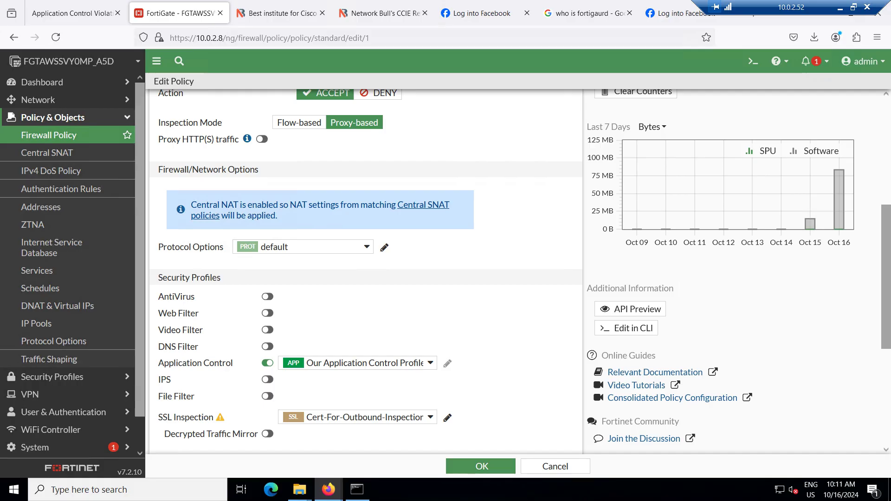
{"action": "left_click", "coordinate": [448, 363]}
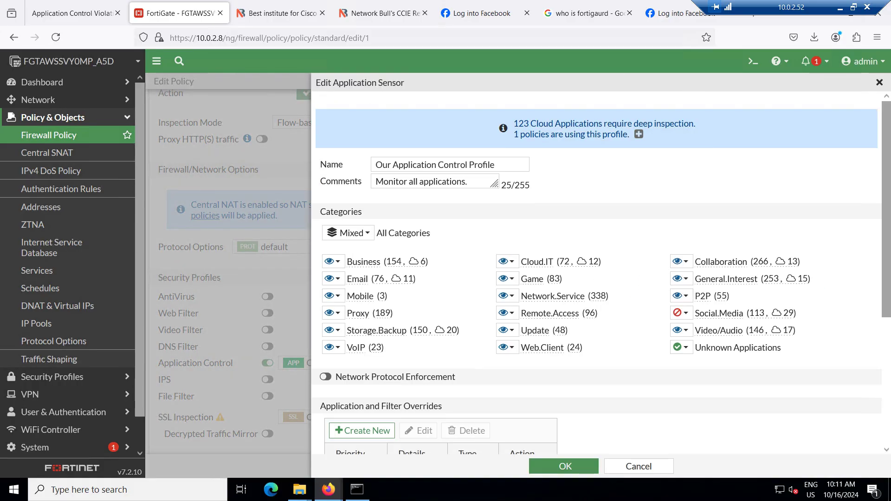
Filter the Social.Media signatures to the six Facebook entries, then close the list
{"action": "left_click", "coordinate": [682, 312]}
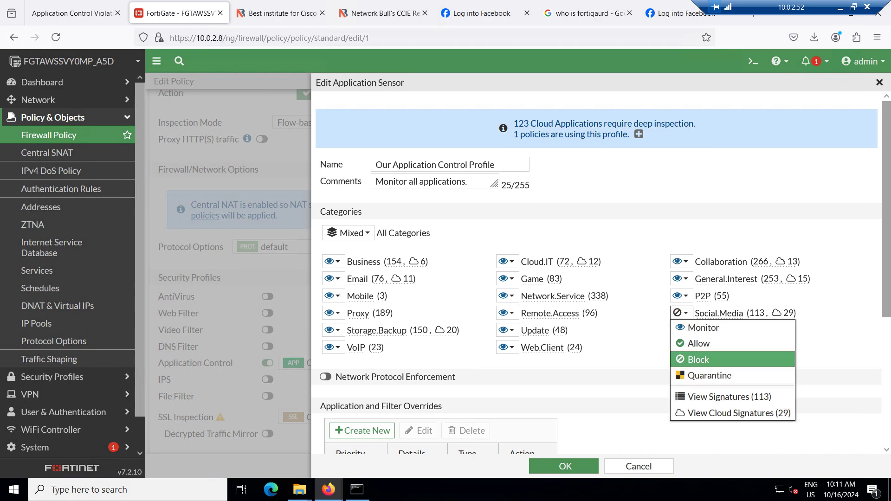
{"action": "left_click", "coordinate": [699, 359]}
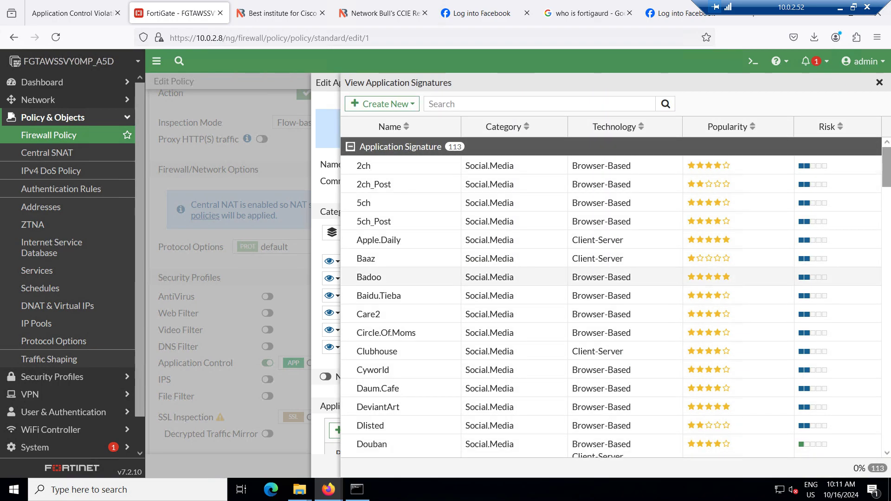
{"action": "left_click", "coordinate": [474, 104]}
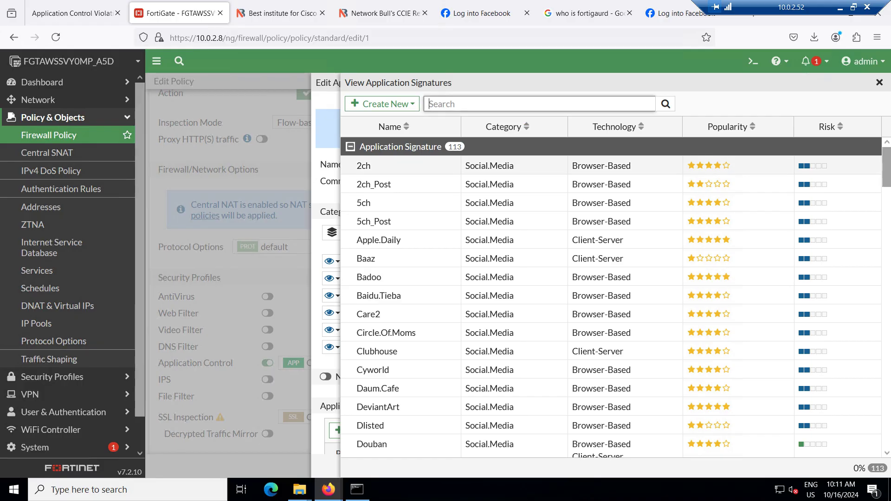
{"action": "type", "text": "facebook"}
{"action": "key", "text": "Return"}
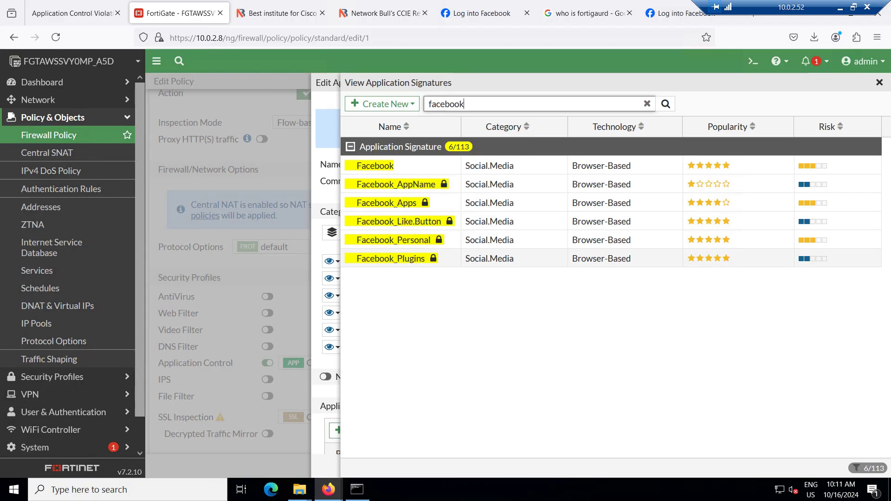
{"action": "key", "text": "Escape"}
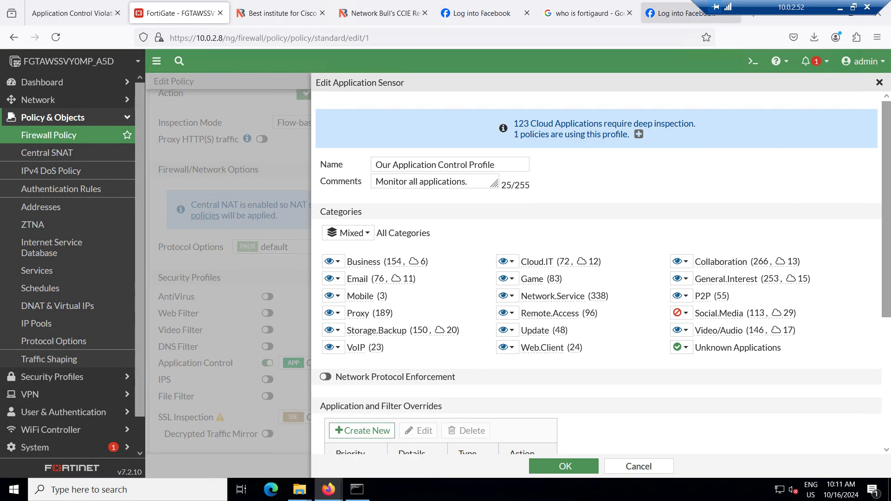
Load facebook.com in the Facebook tab, confirm the Social.Media block page, then return to FortiGate
{"action": "left_click", "coordinate": [480, 13]}
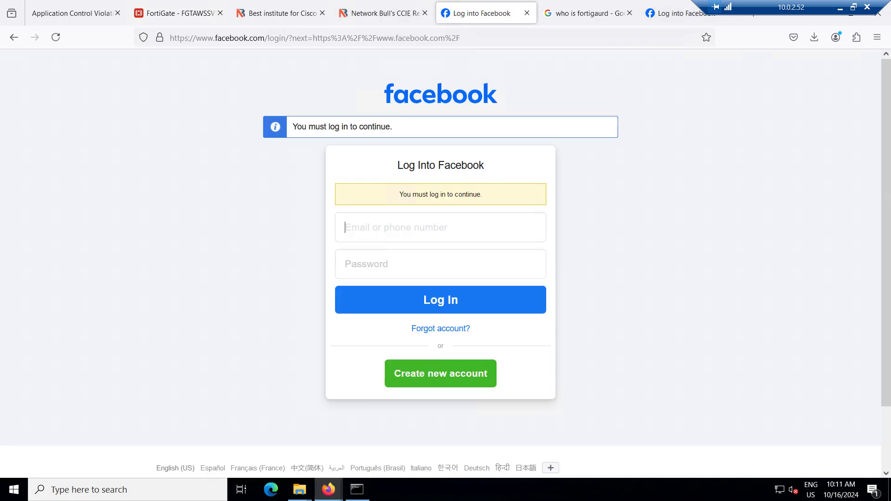
{"action": "key", "text": "ctrl+l"}
{"action": "type", "text": "facebook.com/"}
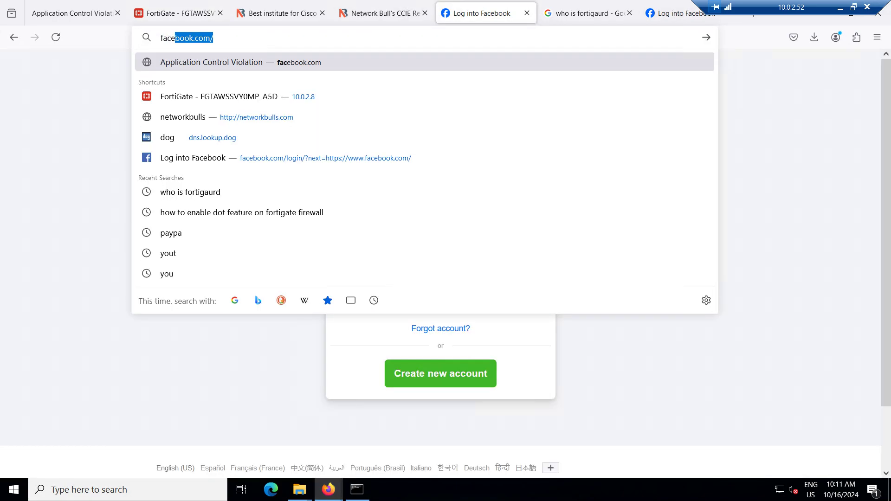
{"action": "key", "text": "Return"}
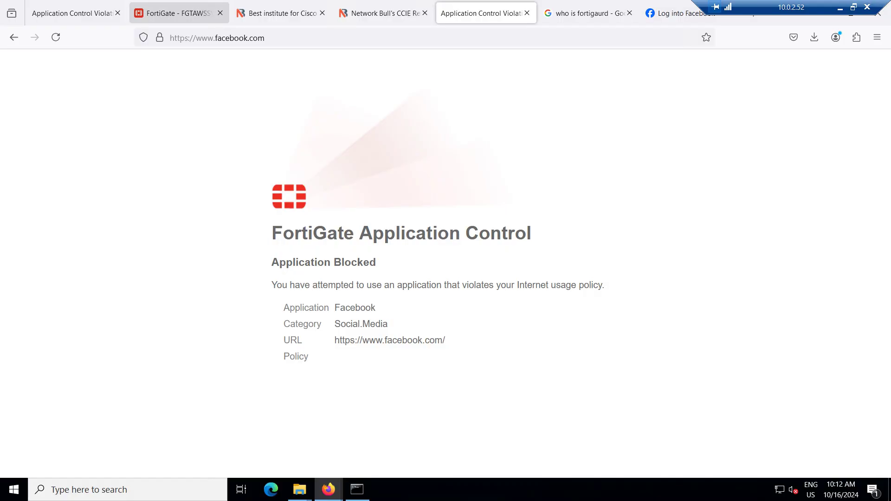
{"action": "left_click", "coordinate": [177, 13]}
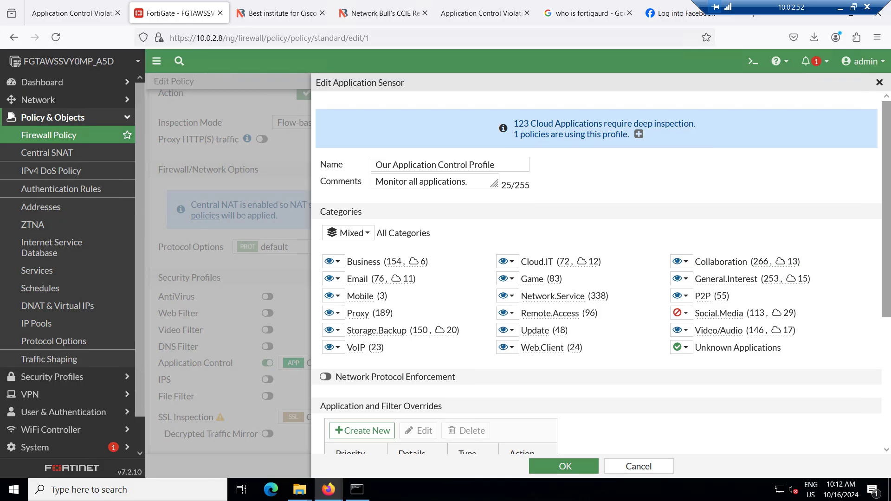
Close the Edit Application Sensor panel and go to Log & Report > Security Events
{"action": "left_click", "coordinate": [639, 466]}
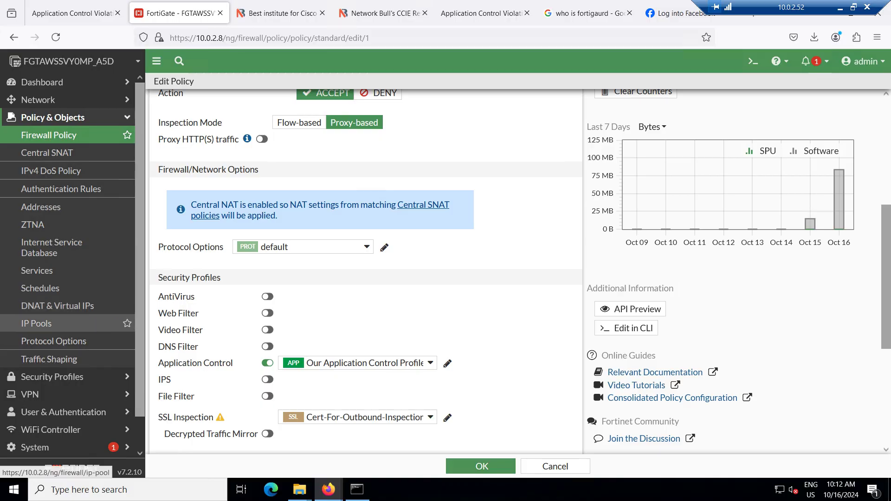
{"action": "scroll", "coordinate": [69, 341], "scroll_direction": "down", "scroll_amount": 1}
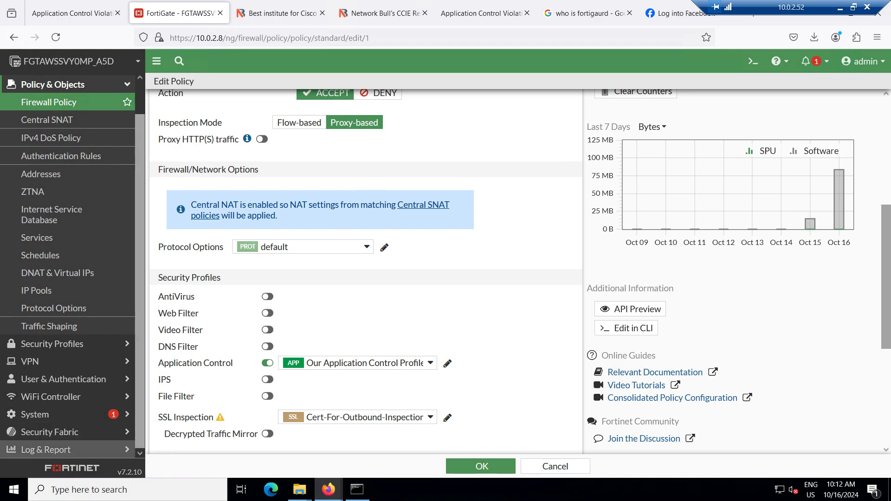
{"action": "left_click", "coordinate": [46, 449]}
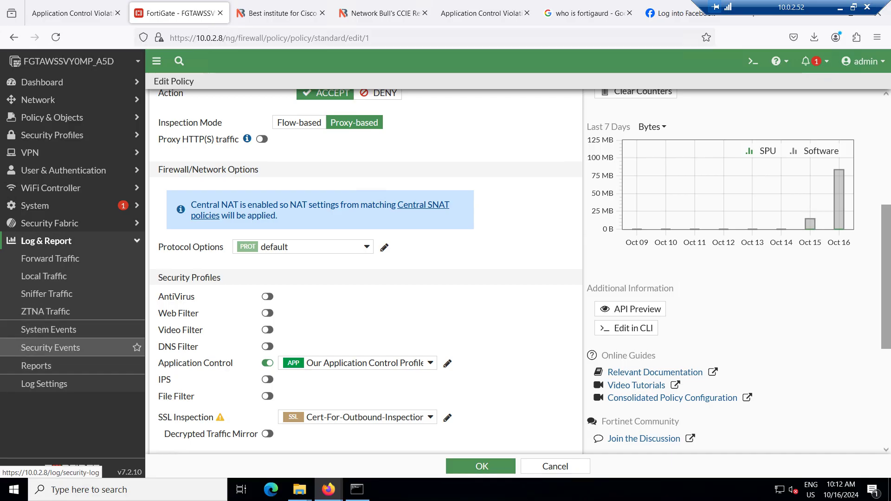
{"action": "left_click", "coordinate": [50, 347]}
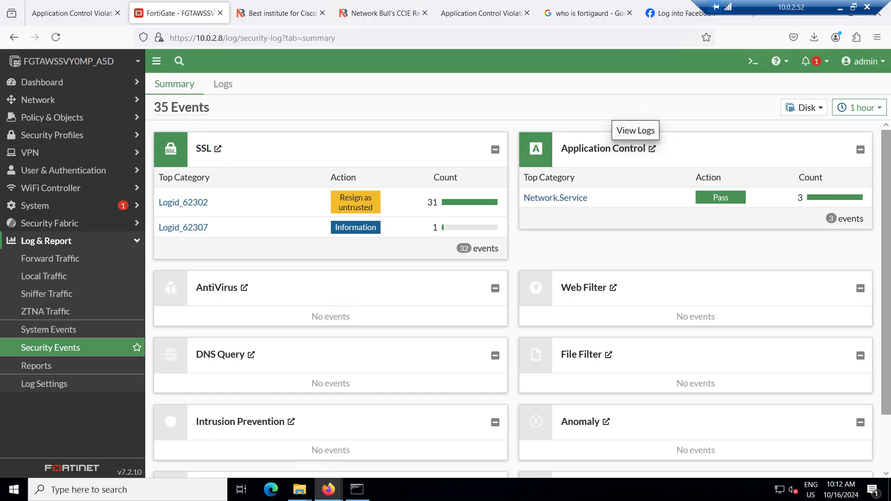
Open the Network.Service Application Control logs from the summary bar and refresh them
{"action": "scroll", "coordinate": [521, 300], "scroll_direction": "down", "scroll_amount": 2}
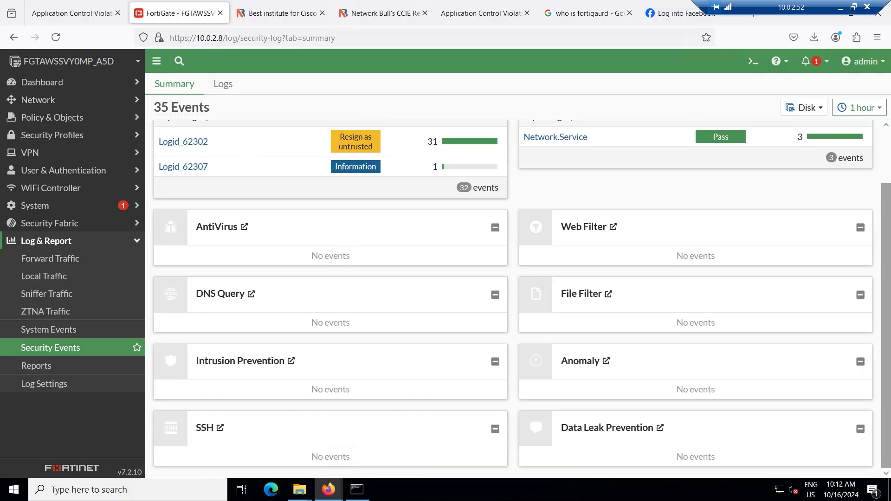
{"action": "scroll", "coordinate": [835, 199], "scroll_direction": "up", "scroll_amount": 2}
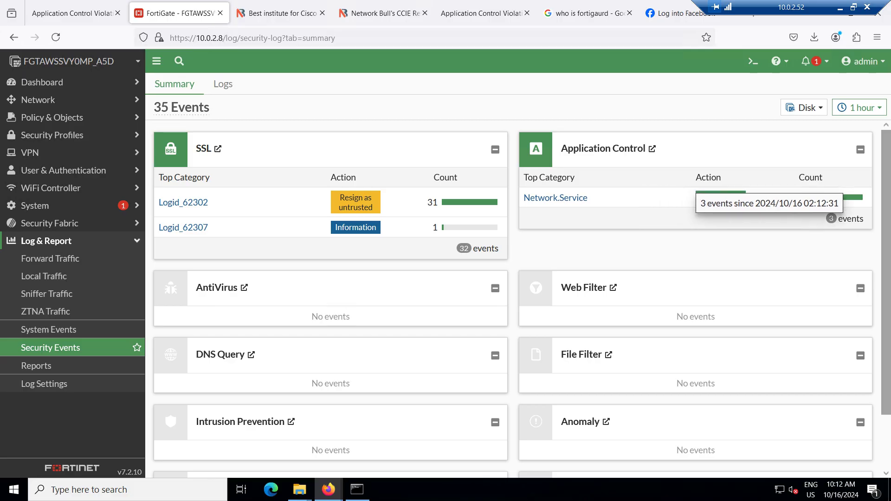
{"action": "left_click", "coordinate": [836, 199]}
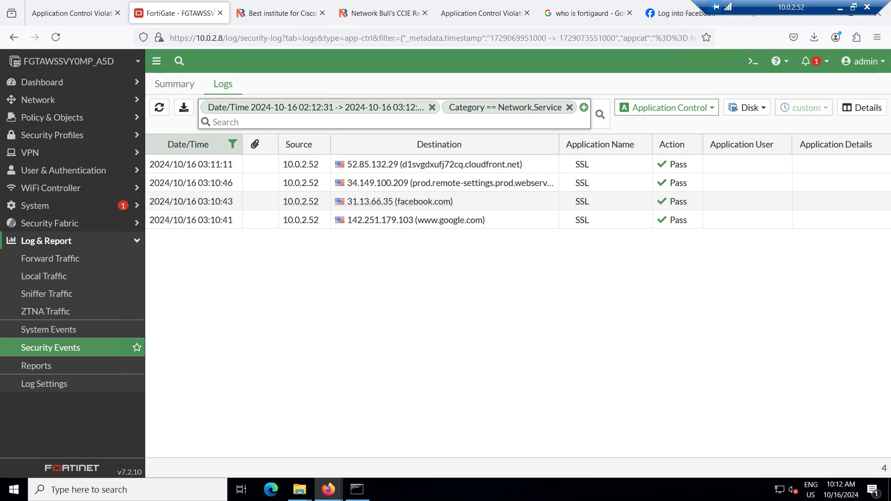
{"action": "key", "text": "F5"}
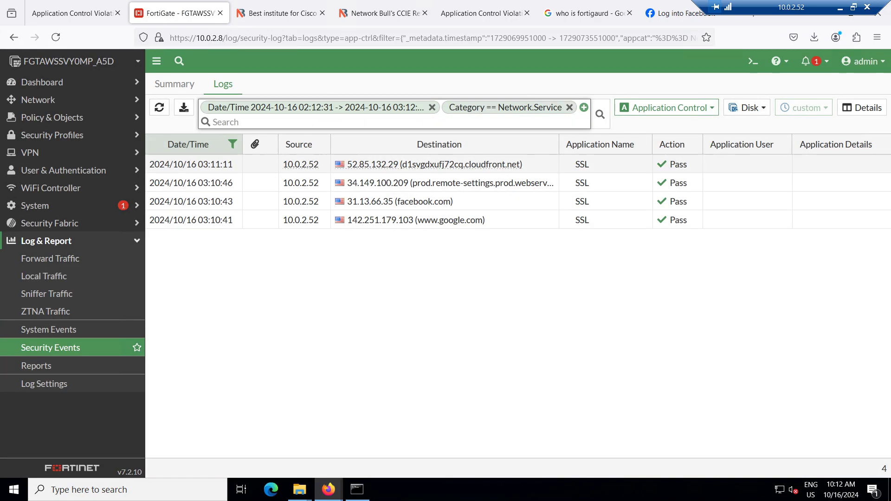
{"action": "key", "text": "F5"}
View Dashboard > Status showing firmware v7.2.10, then return to Log & Report > Security Events
{"action": "left_click", "coordinate": [42, 82]}
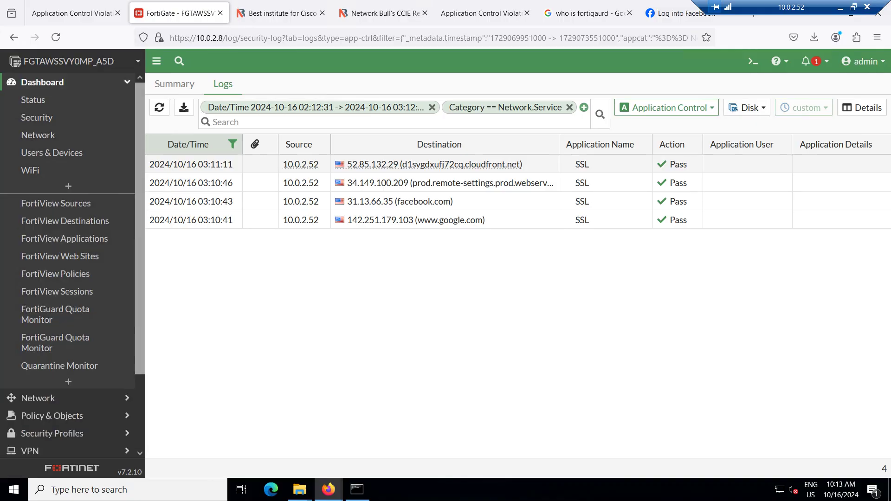
{"action": "left_click", "coordinate": [33, 100]}
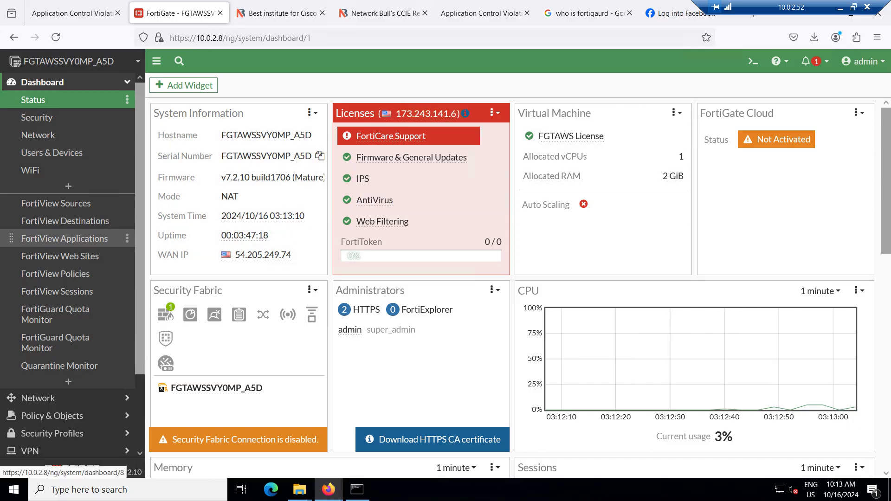
{"action": "scroll", "coordinate": [70, 432], "scroll_direction": "down", "scroll_amount": 2}
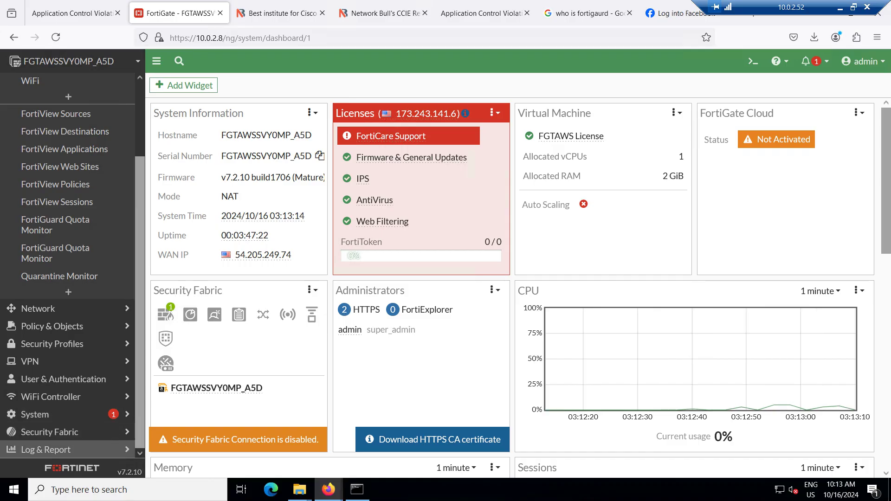
{"action": "left_click", "coordinate": [47, 450]}
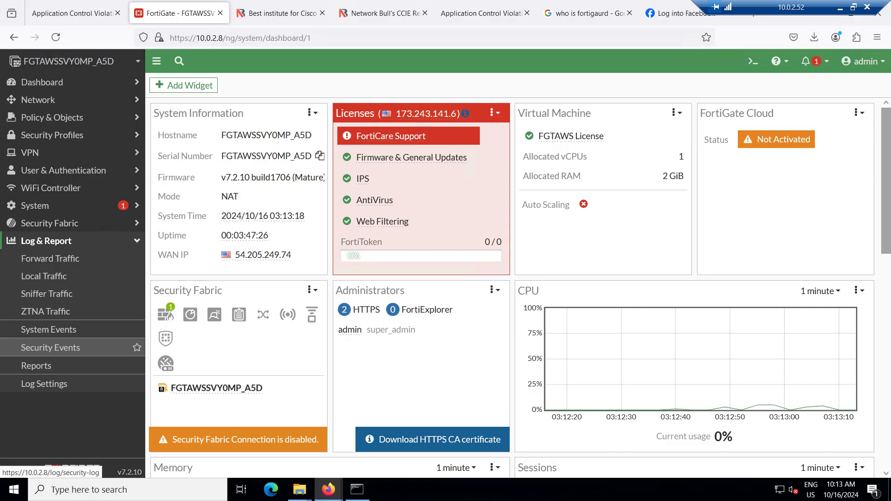
{"action": "left_click", "coordinate": [50, 348]}
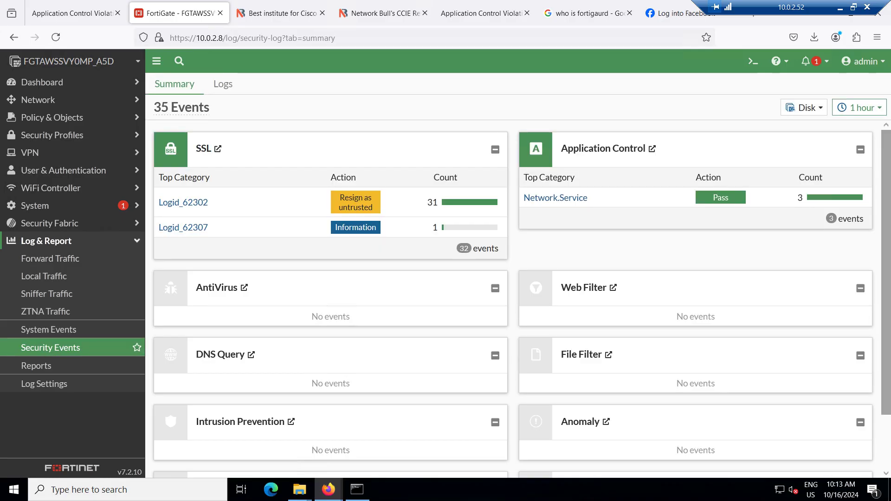
Open the Network.Service logs, inspect the newest entry, and refresh until seven SSL passes appear
{"action": "key", "text": "F5"}
{"action": "left_click", "coordinate": [555, 198]}
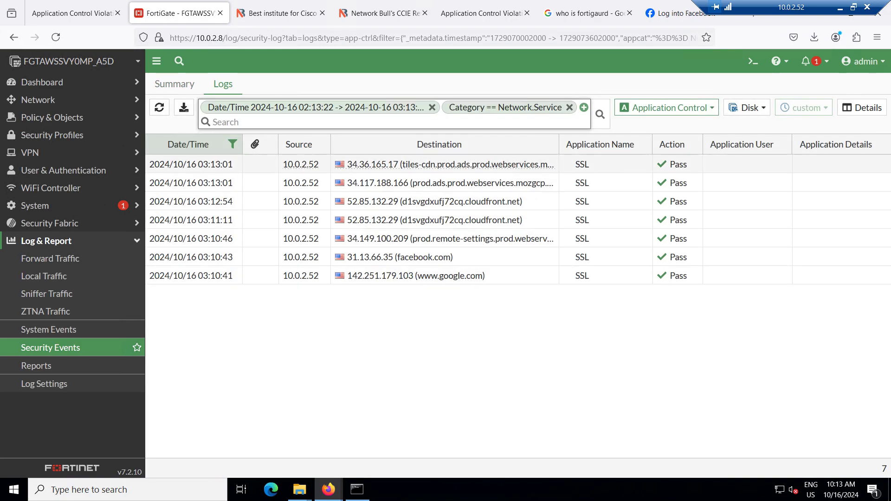
{"action": "left_click", "coordinate": [582, 164]}
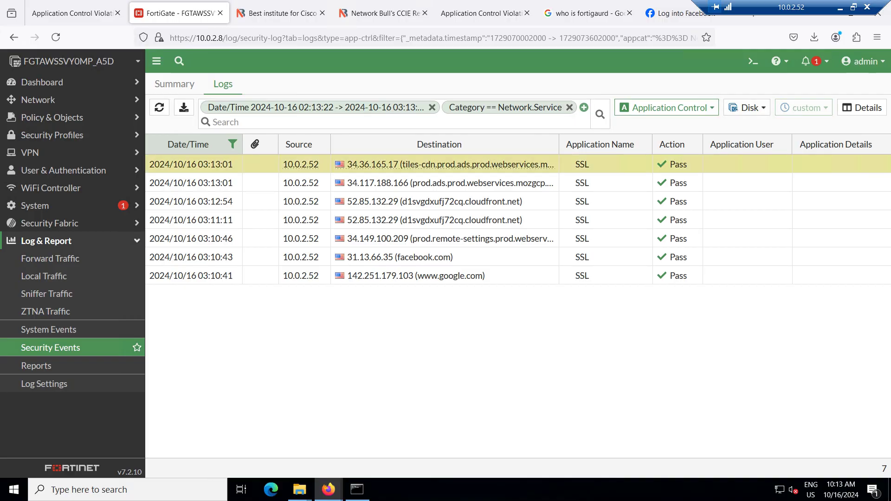
{"action": "key", "text": "F5"}
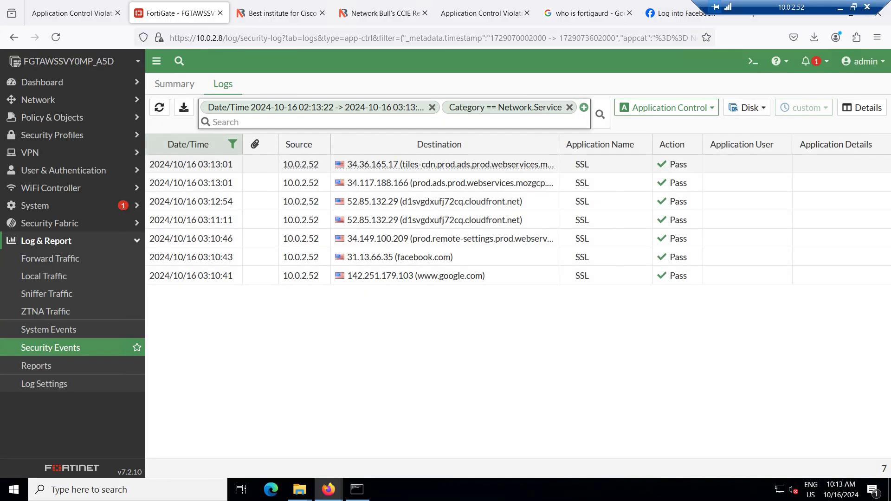
{"action": "key", "text": "F5"}
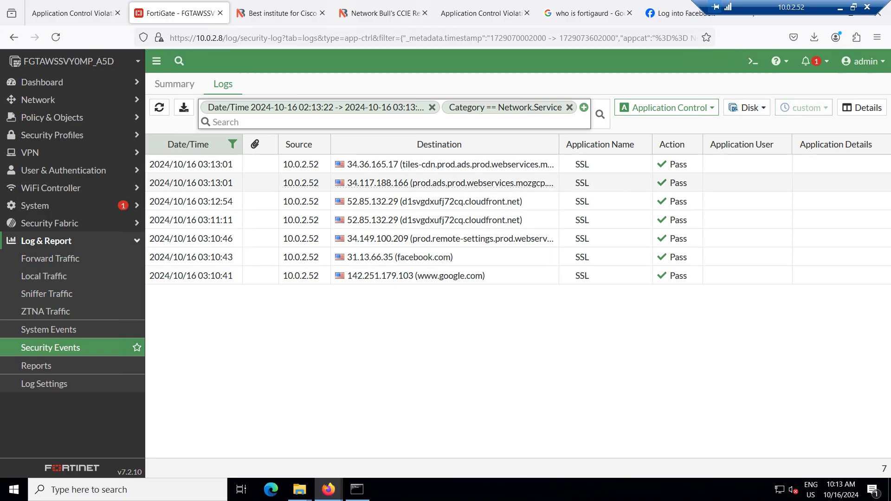
{"action": "key", "text": "F5"}
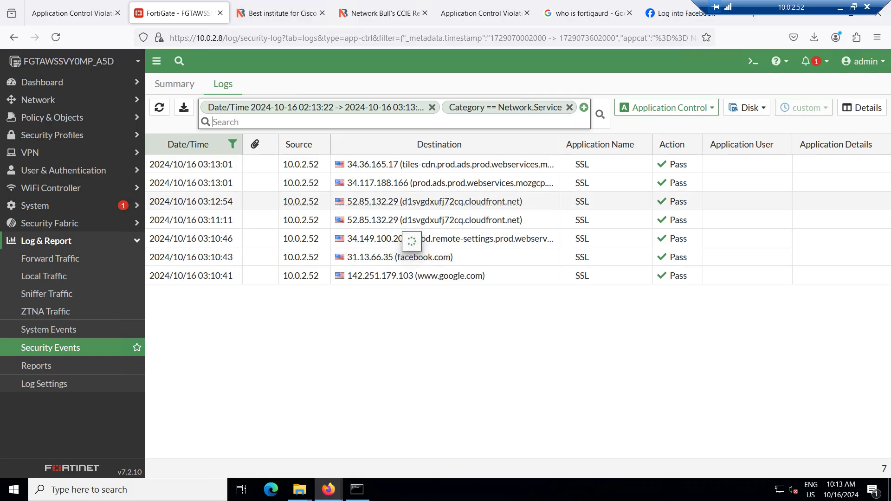
Load twitter.com in the Network Bulls tab and check the blocked tabs against the FortiGate logs
{"action": "left_click", "coordinate": [279, 13]}
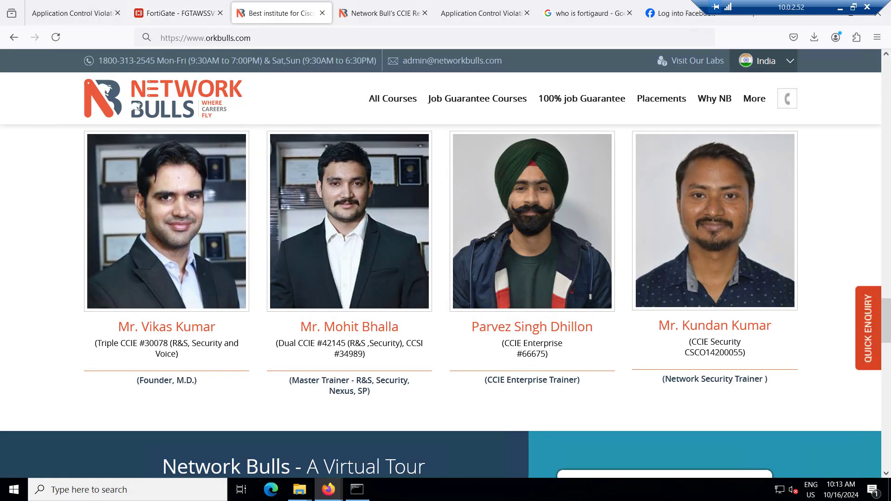
{"action": "key", "text": "ctrl+l"}
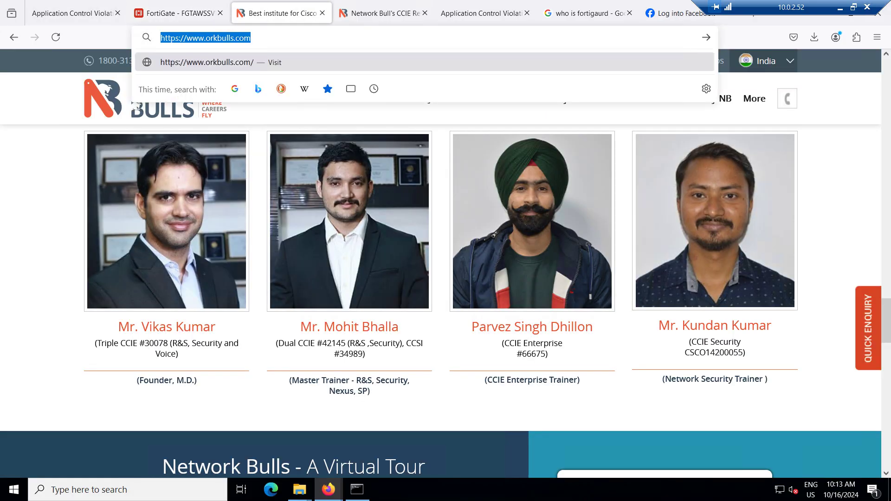
{"action": "type", "text": "twitter"}
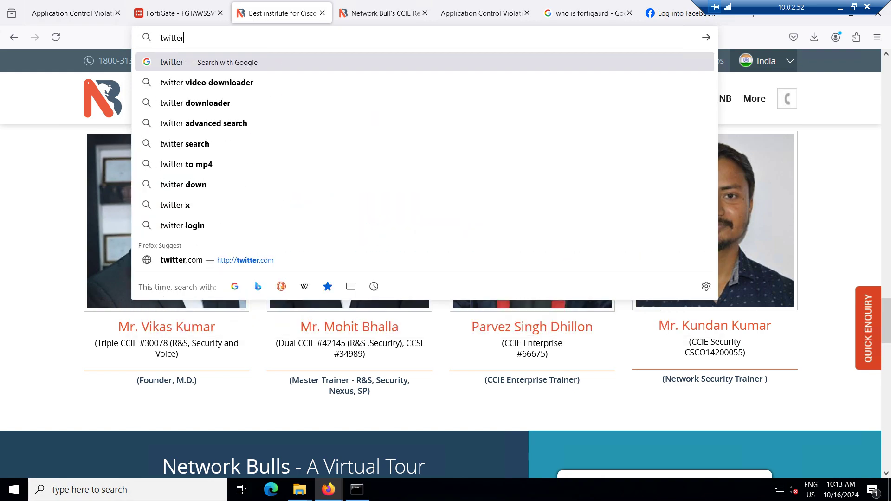
{"action": "type", "text": ".com"}
{"action": "key", "text": "Return"}
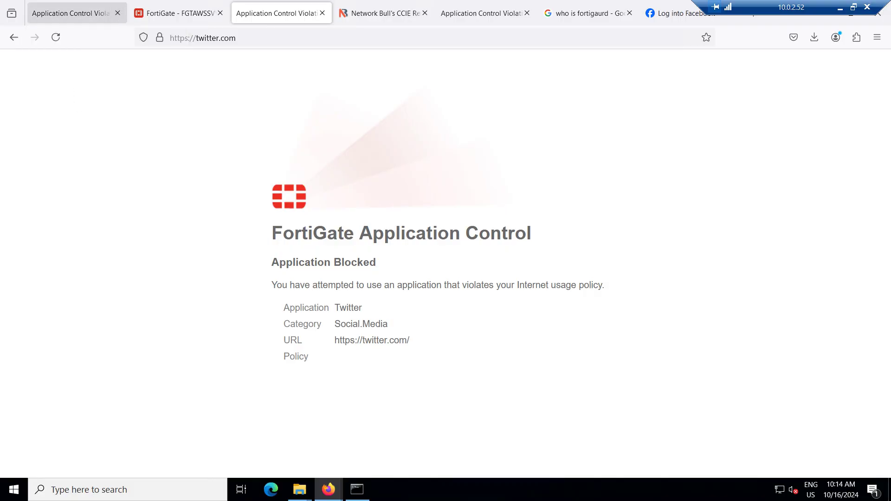
{"action": "left_click", "coordinate": [72, 13]}
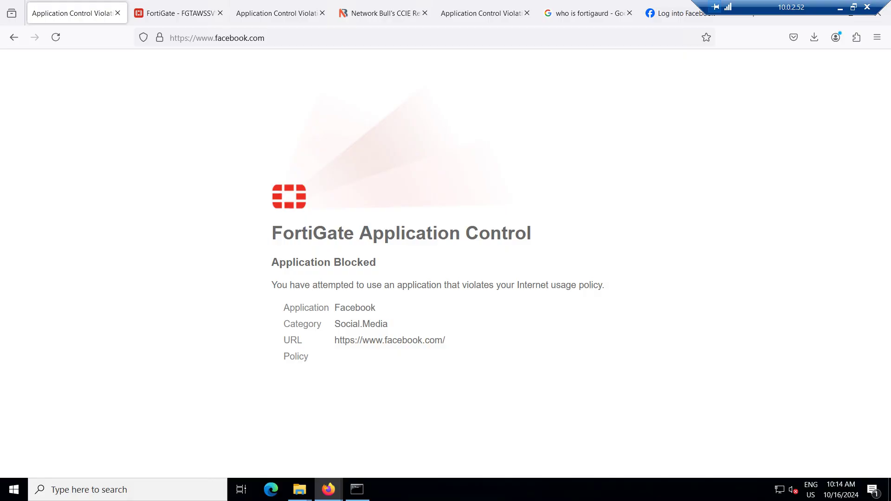
{"action": "left_click", "coordinate": [179, 13]}
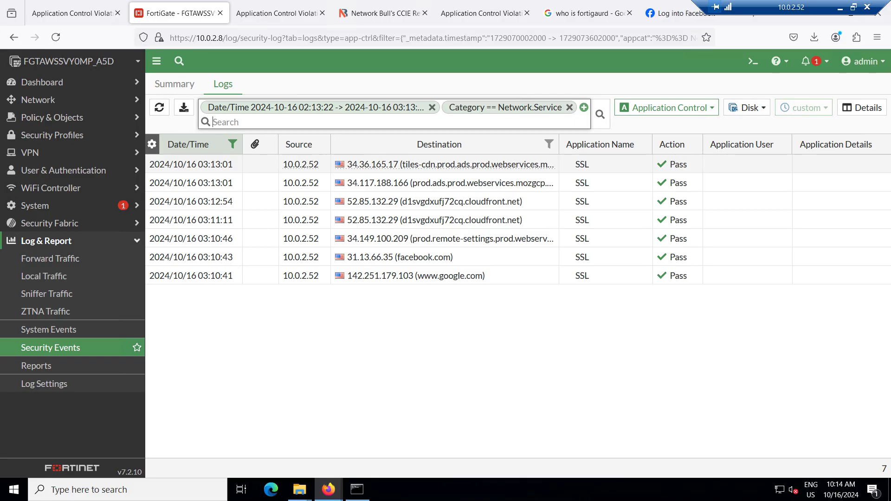
{"action": "left_click", "coordinate": [275, 13]}
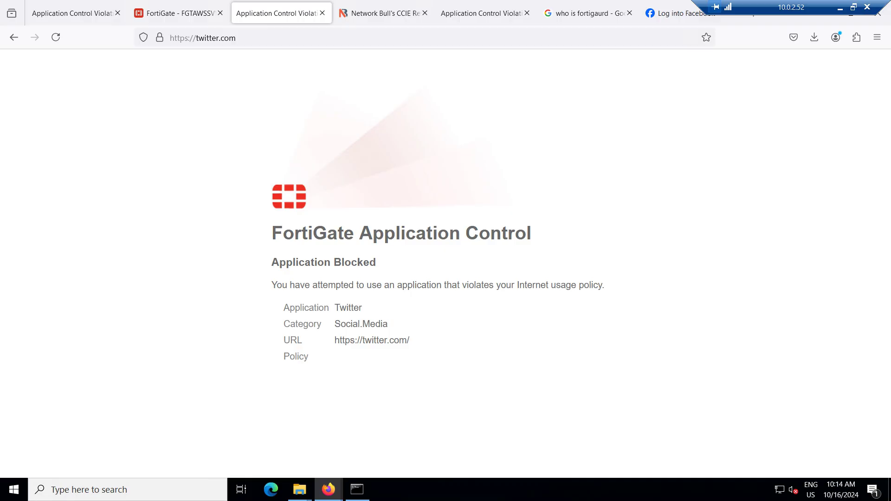
{"action": "left_click", "coordinate": [71, 13]}
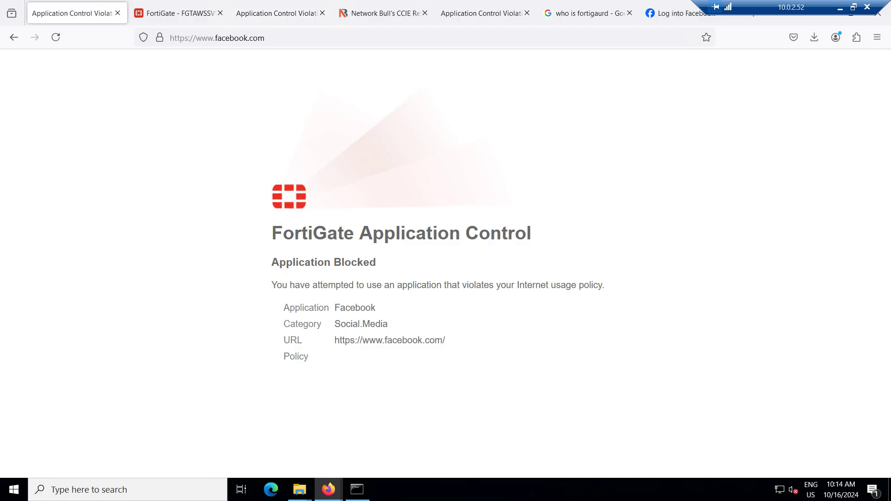
Load web.whatsapp.com in the Facebook login tab
{"action": "left_click", "coordinate": [676, 13]}
{"action": "key", "text": "ctrl+l"}
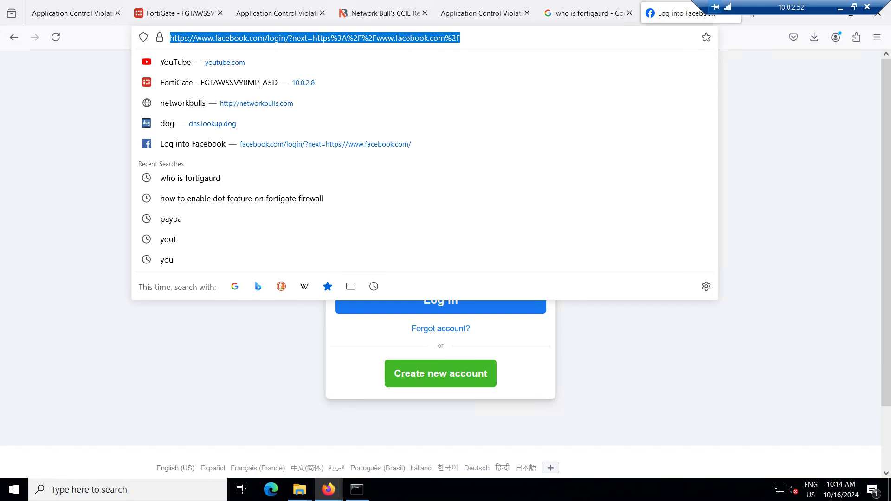
{"action": "type", "text": "web.whatsa"}
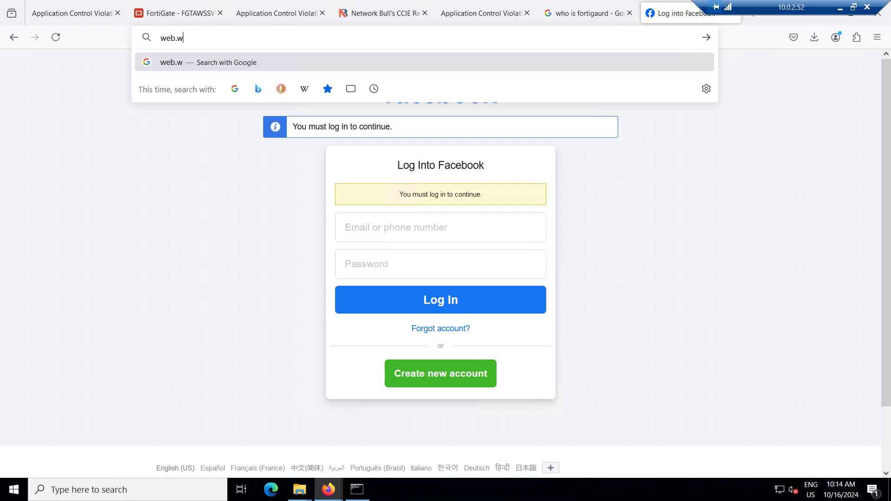
{"action": "key", "text": "BackSpace"}
{"action": "key", "text": "BackSpace"}
{"action": "key", "text": "BackSpace"}
{"action": "key", "text": "BackSpace"}
{"action": "key", "text": "BackSpace"}
{"action": "key", "text": "BackSpace"}
{"action": "key", "text": "BackSpace"}
{"action": "key", "text": "BackSpace"}
{"action": "key", "text": "BackSpace"}
{"action": "key", "text": "BackSpace"}
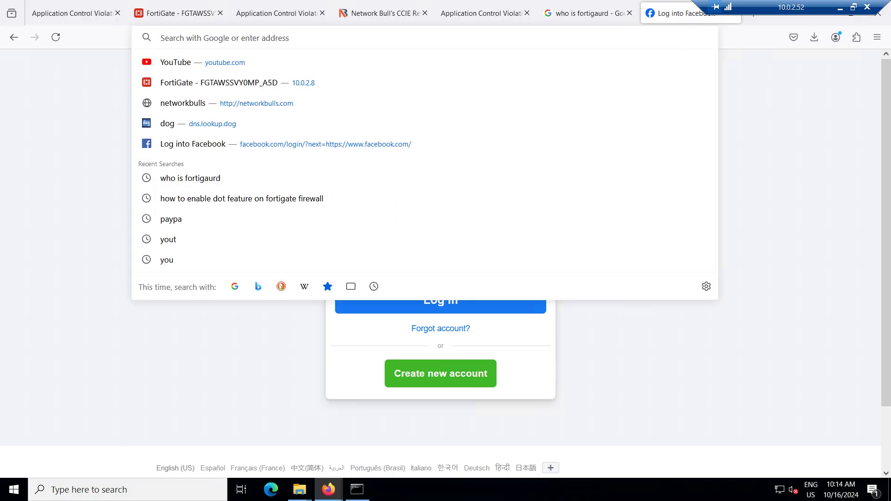
{"action": "type", "text": "web"}
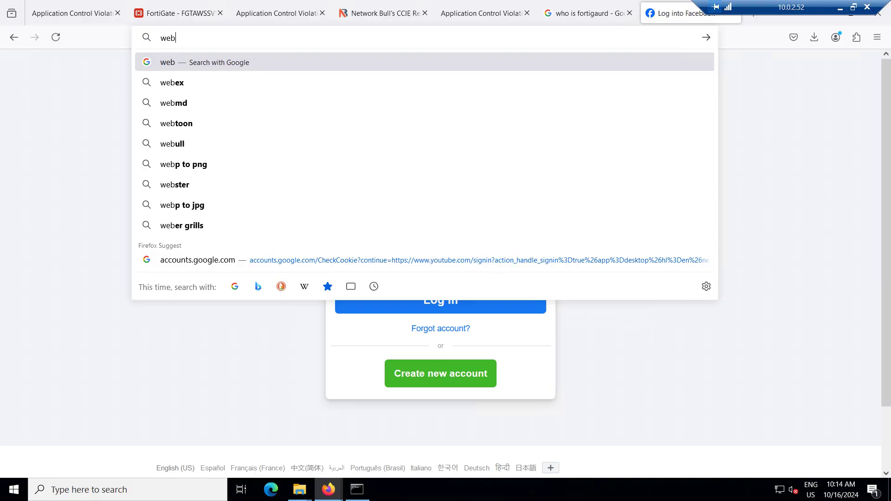
{"action": "type", "text": ".whatsapp"}
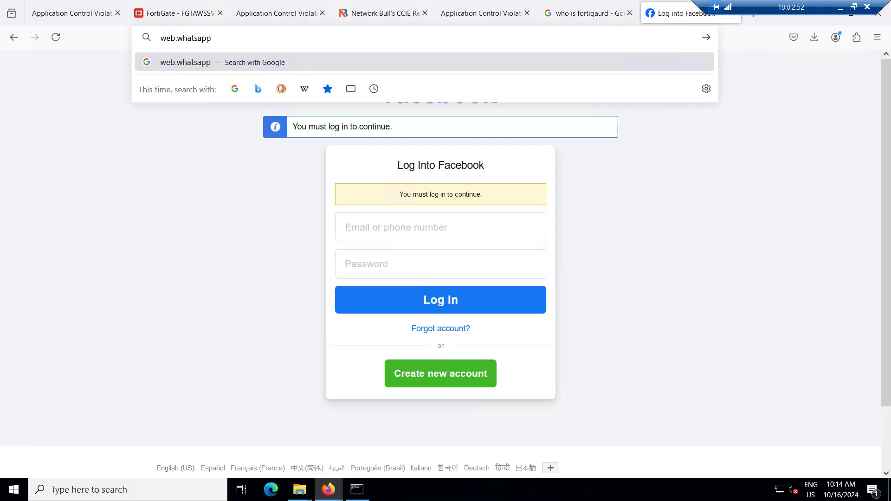
{"action": "type", "text": ".com"}
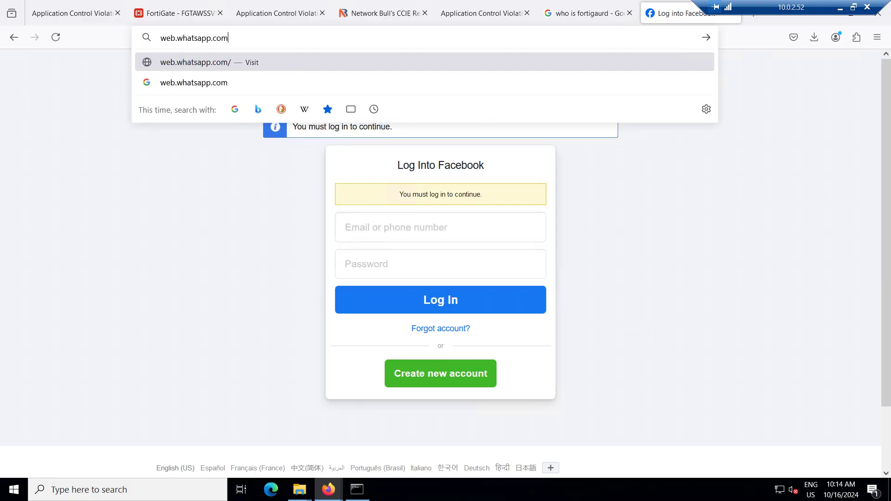
{"action": "key", "text": "Return"}
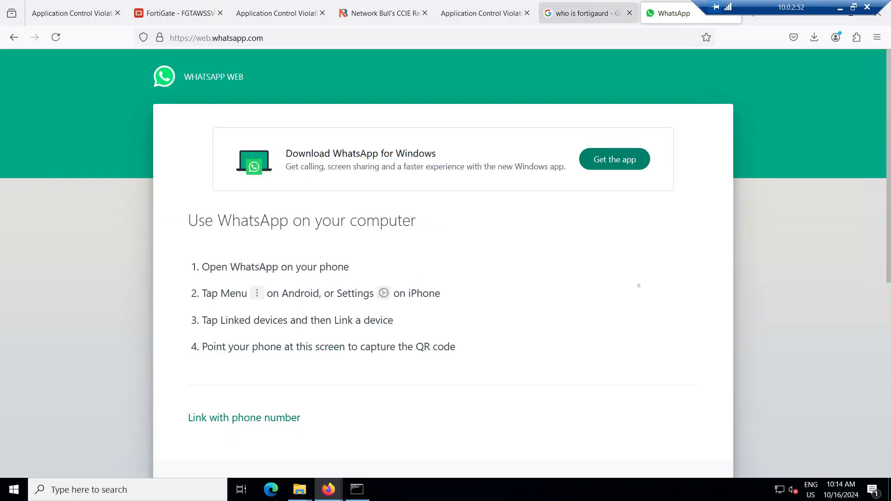
Load instagram.com and confirm it is blocked under Social.Media
{"action": "key", "text": "ctrl+l"}
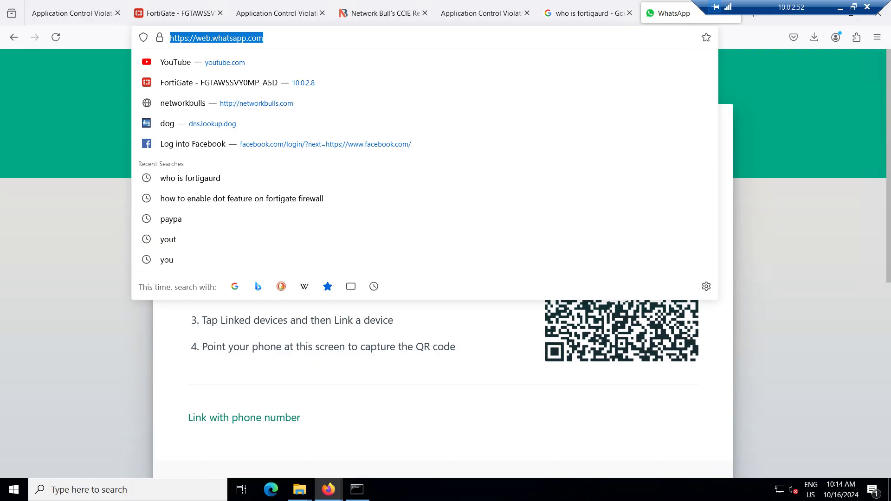
{"action": "type", "text": "instag"}
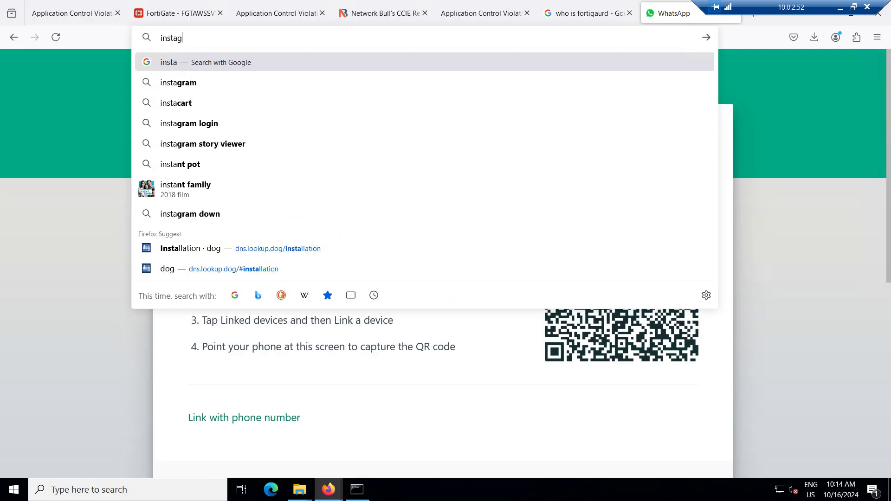
{"action": "type", "text": "ram.com"}
{"action": "key", "text": "Return"}
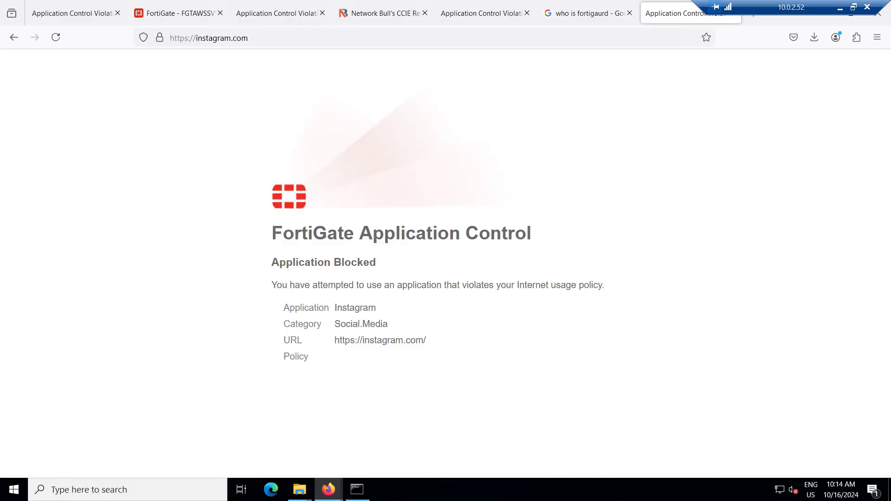
Switch to the FortiGate tab and refresh the log page several times
{"action": "left_click", "coordinate": [179, 13]}
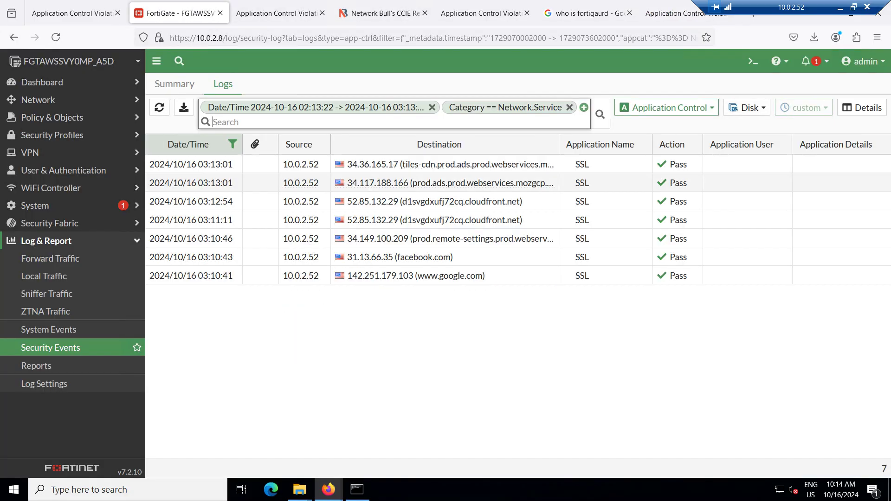
{"action": "key", "text": "F5"}
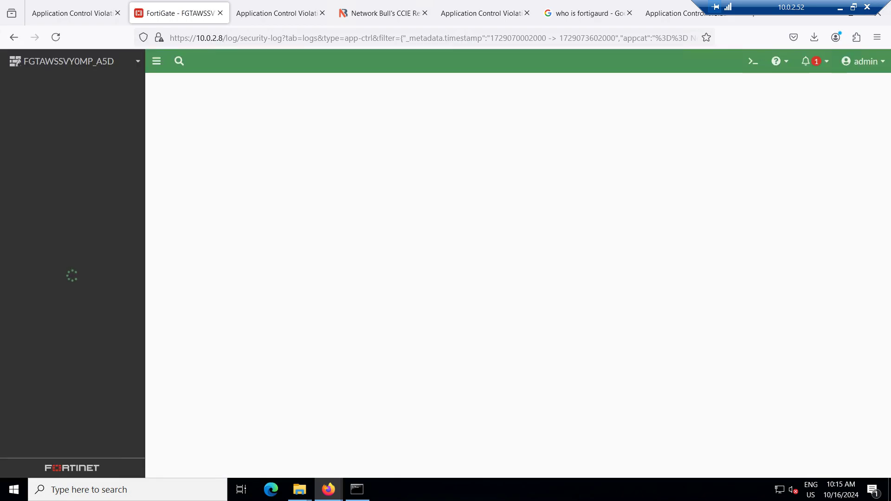
{"action": "key", "text": "F5"}
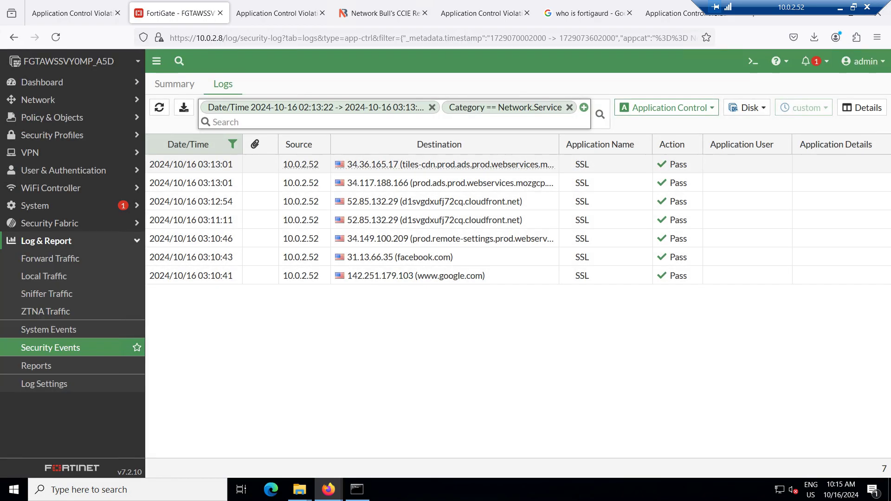
{"action": "key", "text": "F5"}
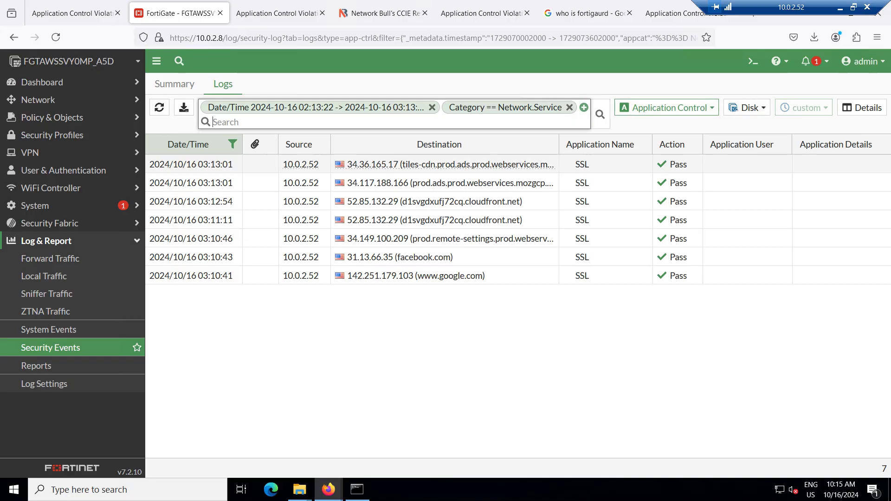
Review the SSL event logs, then return to the 45-event summary with 7 Social.Media blocks
{"action": "left_click", "coordinate": [667, 107]}
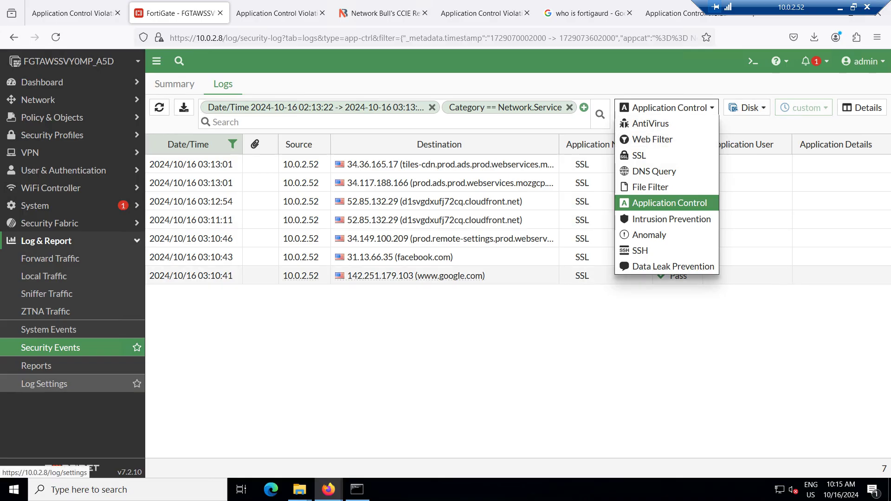
{"action": "left_click", "coordinate": [50, 348]}
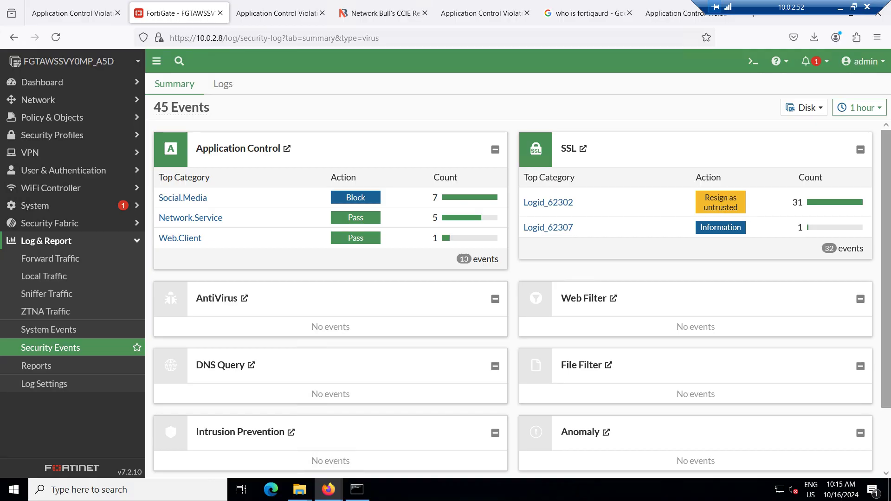
{"action": "left_click", "coordinate": [574, 148]}
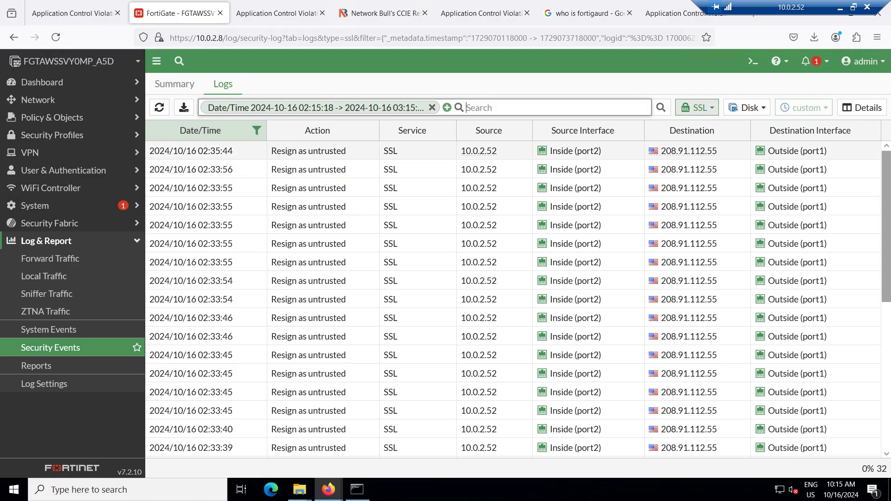
{"action": "left_click", "coordinate": [50, 348]}
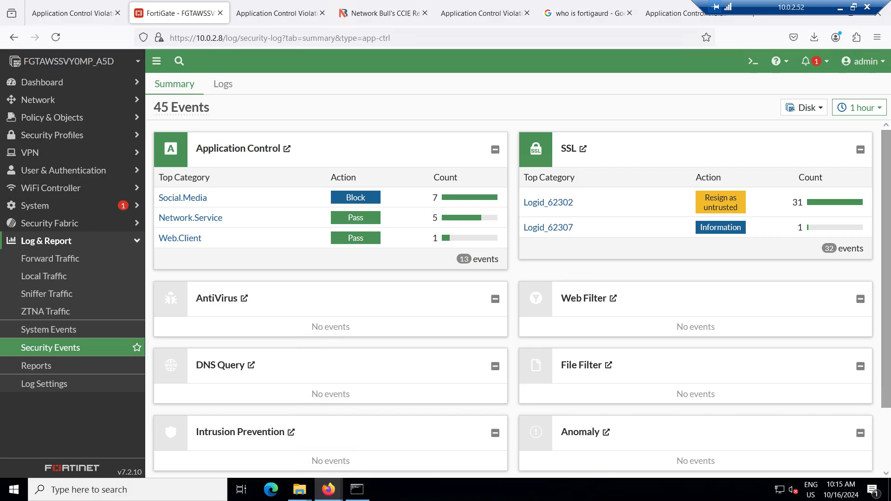
Inspect Social.Media block entries for Instagram, Facebook, Quora and Twitter; reload the 57-event summary
{"action": "left_click", "coordinate": [470, 197]}
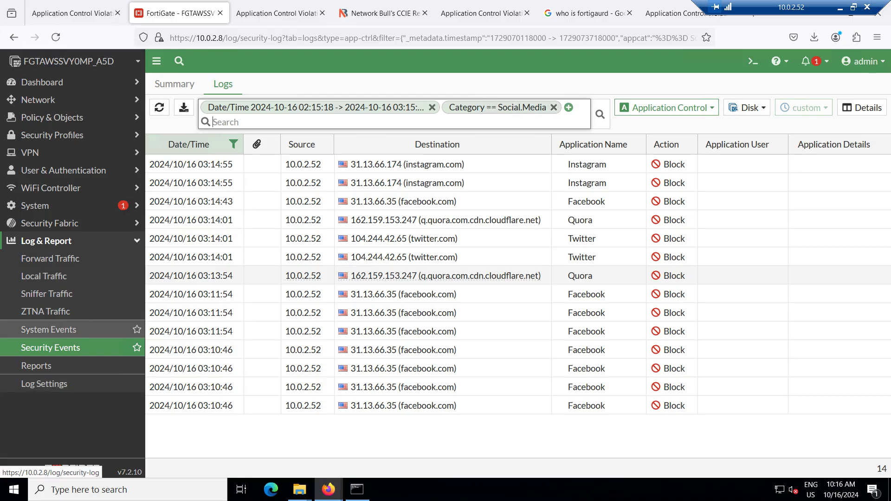
{"action": "left_click", "coordinate": [51, 347]}
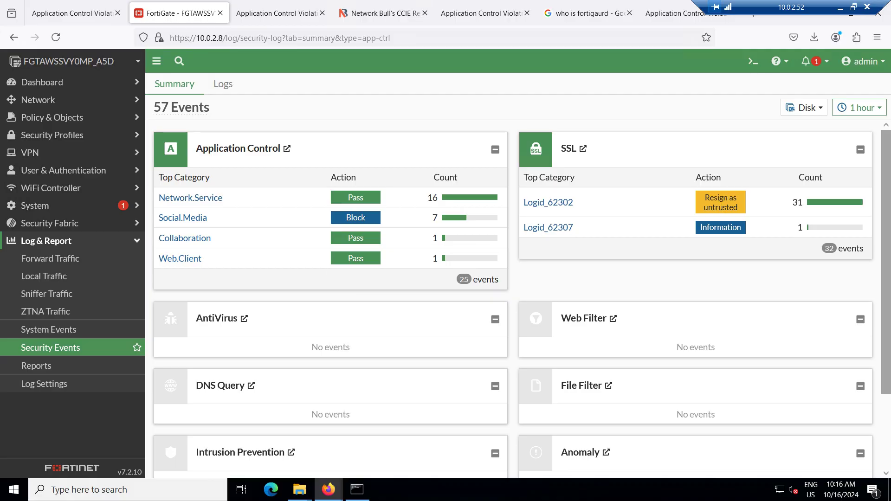
{"action": "scroll", "coordinate": [512, 297], "scroll_direction": "down", "scroll_amount": 2}
{"action": "scroll", "coordinate": [513, 297], "scroll_direction": "up", "scroll_amount": 2}
{"action": "left_click", "coordinate": [182, 217]}
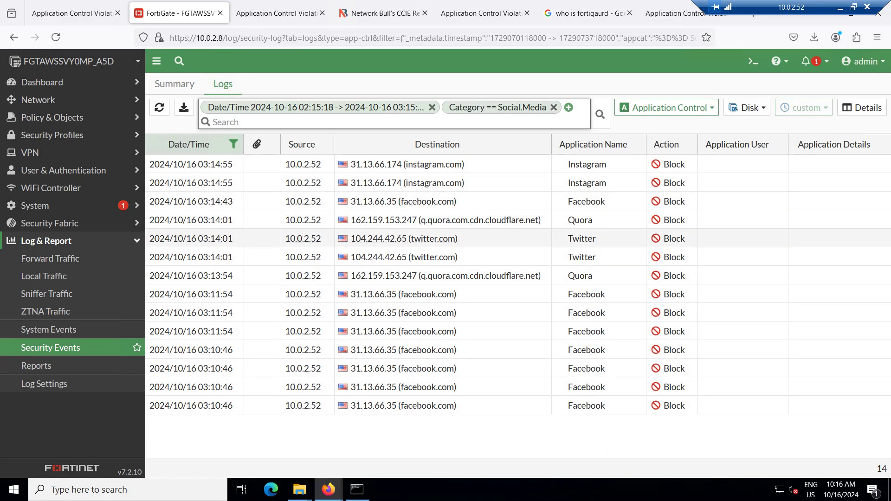
{"action": "key", "text": "alt+Left"}
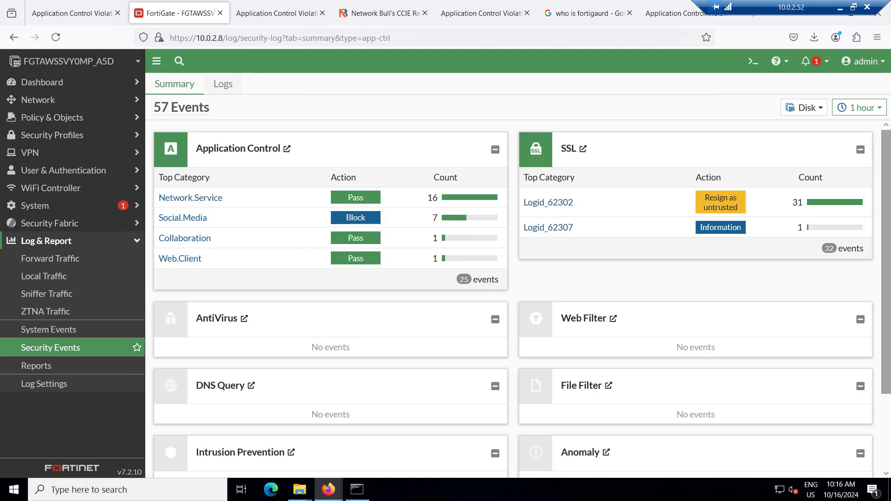
{"action": "key", "text": "alt+Right"}
Confirm DNS Query and Web Filter logs are empty, return to Summary, and expand Policy & Objects
{"action": "left_click", "coordinate": [667, 107]}
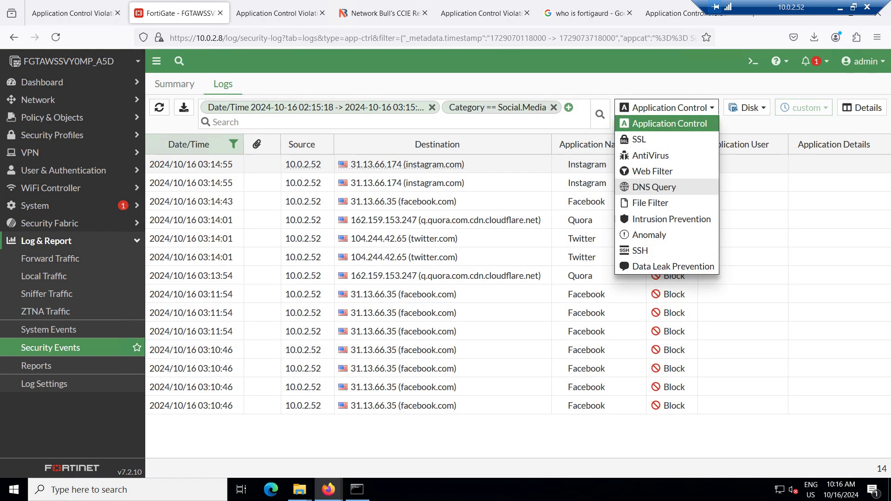
{"action": "left_click", "coordinate": [654, 187]}
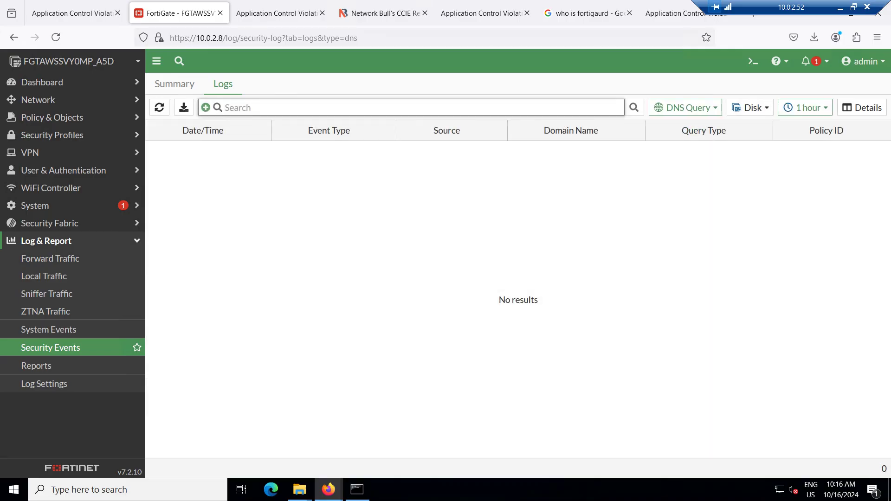
{"action": "left_click", "coordinate": [686, 107]}
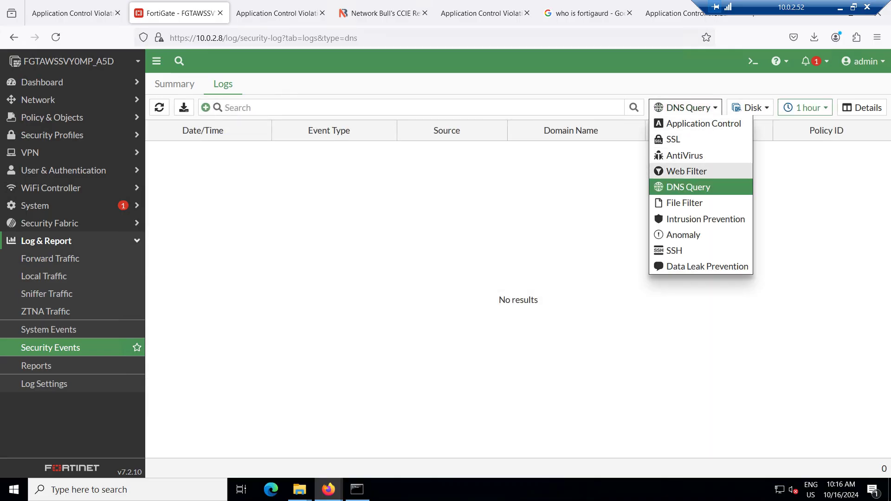
{"action": "left_click", "coordinate": [687, 171]}
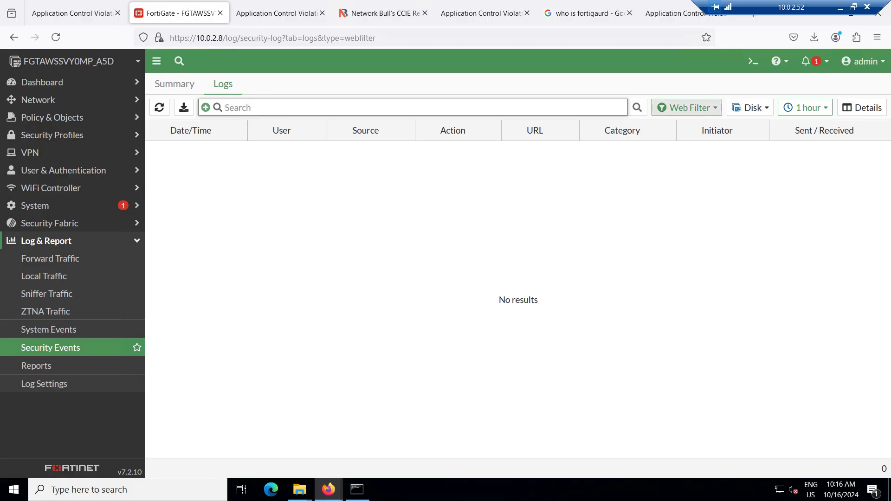
{"action": "left_click", "coordinate": [688, 107]}
{"action": "left_click", "coordinate": [703, 123]}
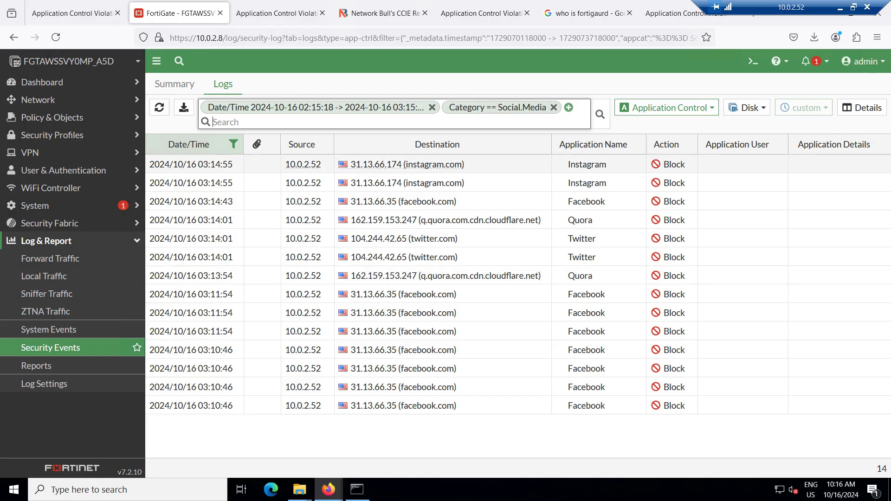
{"action": "left_click", "coordinate": [175, 84]}
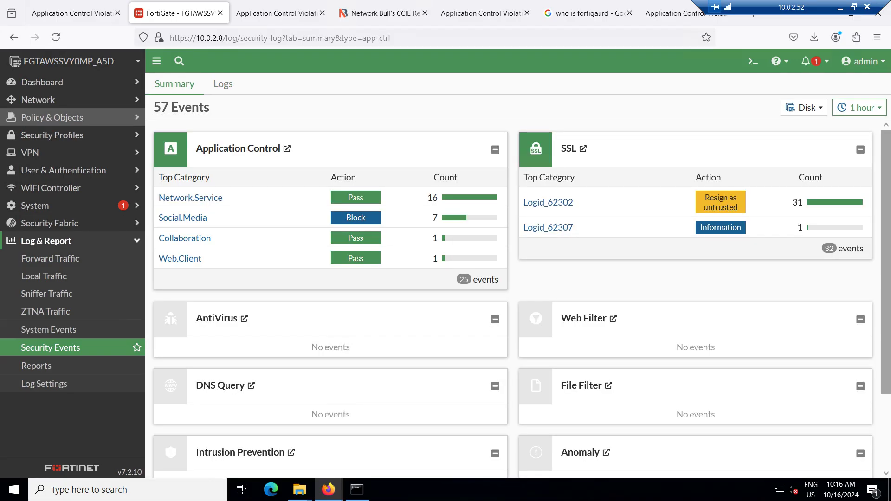
{"action": "left_click", "coordinate": [52, 118]}
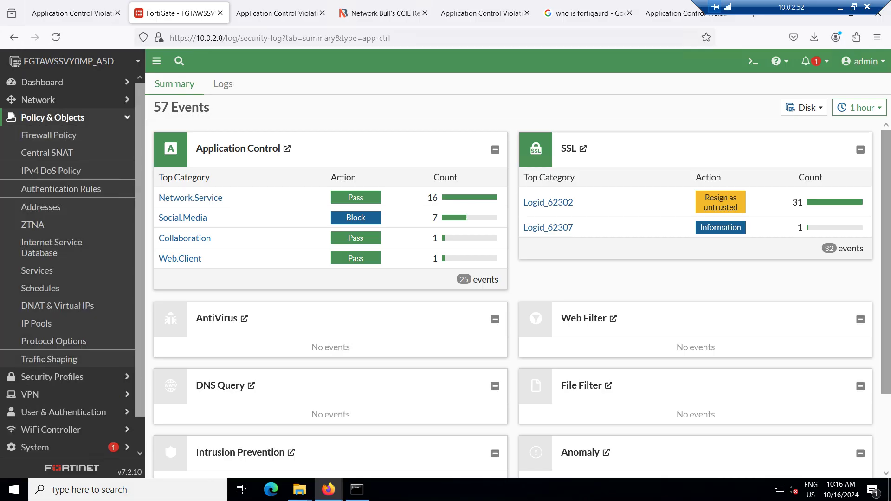
Open 'Our Application Control Profile' under Security Profiles > Application Control and scroll to its overrides
{"action": "left_click", "coordinate": [52, 118]}
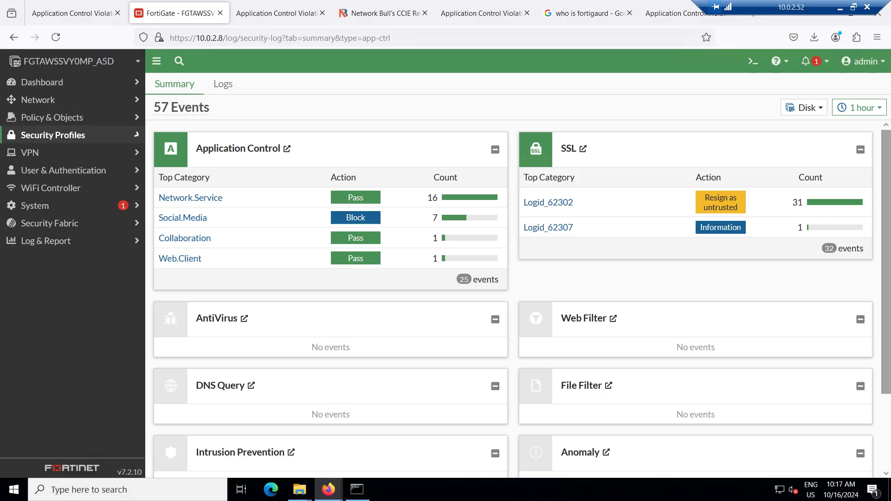
{"action": "left_click", "coordinate": [52, 135]}
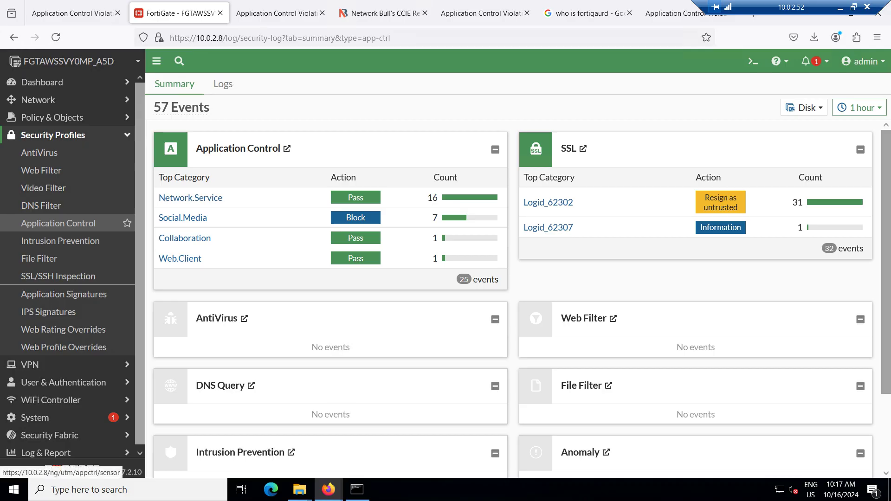
{"action": "left_click", "coordinate": [59, 223]}
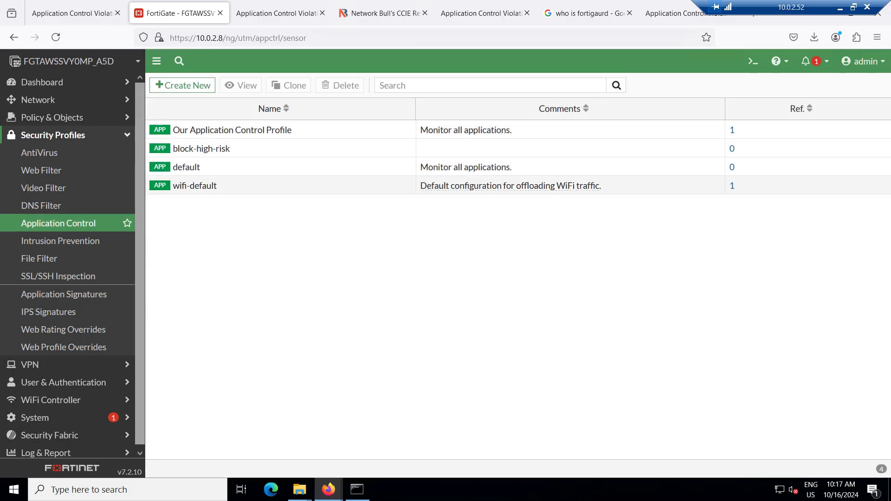
{"action": "double_click", "coordinate": [232, 130]}
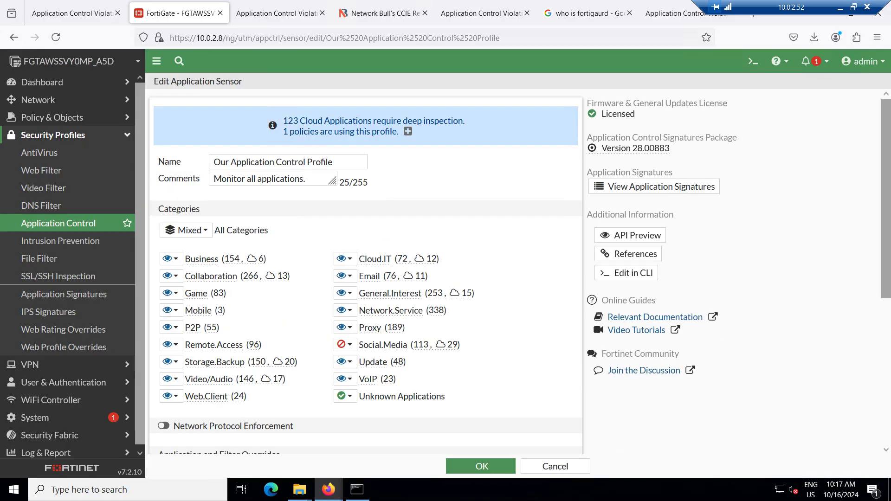
{"action": "scroll", "coordinate": [345, 328], "scroll_direction": "down", "scroll_amount": 3}
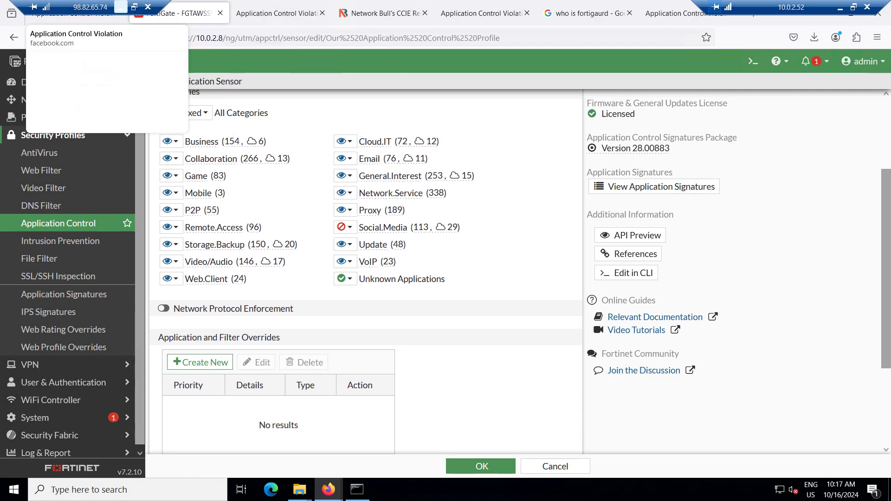
{"action": "left_click", "coordinate": [122, 6]}
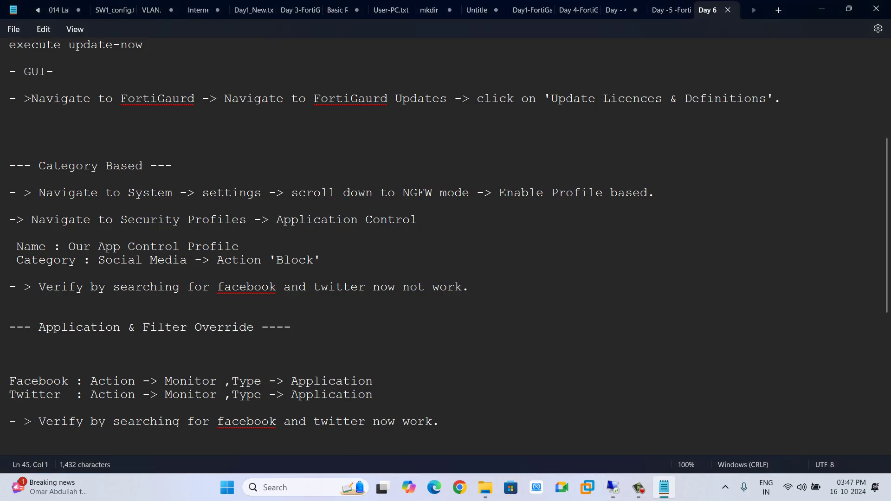
Correct 'facebook' to 'Facebook' on line 33, then review the profile-name and verification lines
{"action": "right_click", "coordinate": [246, 288]}
{"action": "left_click", "coordinate": [251, 307]}
{"action": "left_click_drag", "start_coordinate": [24, 247], "coordinate": [143, 247]}
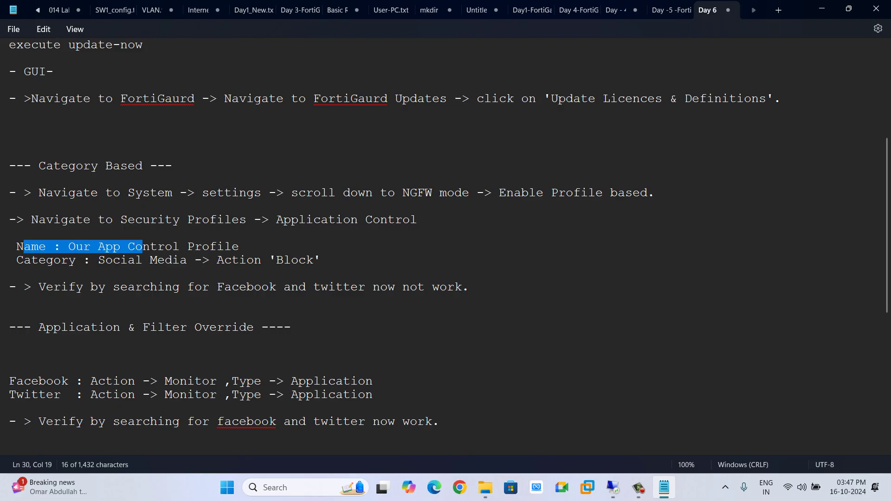
{"action": "left_click_drag", "start_coordinate": [469, 288], "coordinate": [8, 288]}
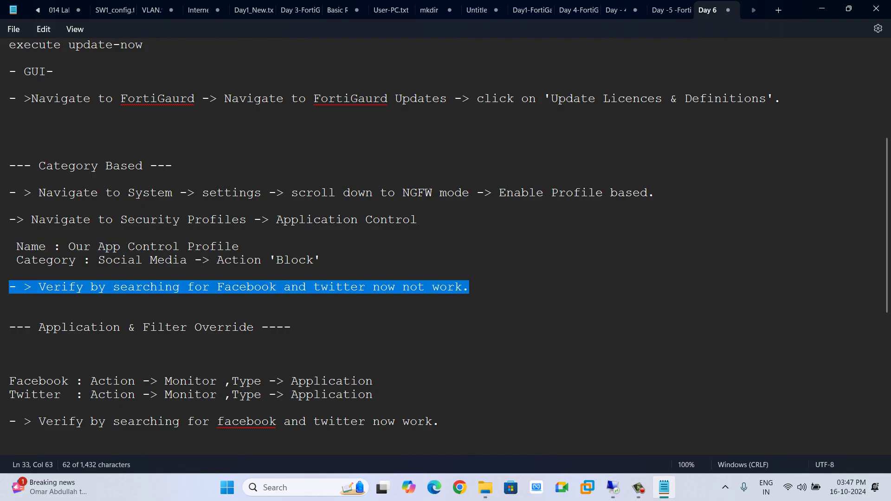
{"action": "scroll", "coordinate": [446, 240], "scroll_direction": "down", "scroll_amount": 1}
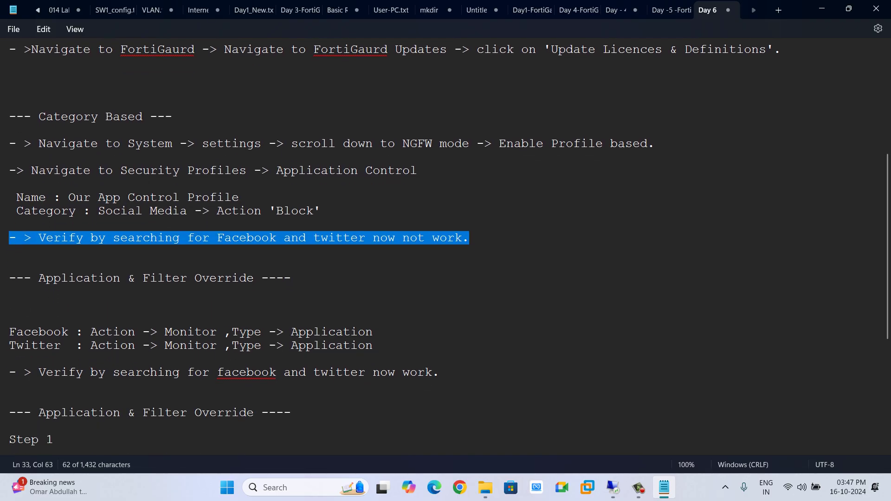
{"action": "scroll", "coordinate": [445, 239], "scroll_direction": "down", "scroll_amount": 1}
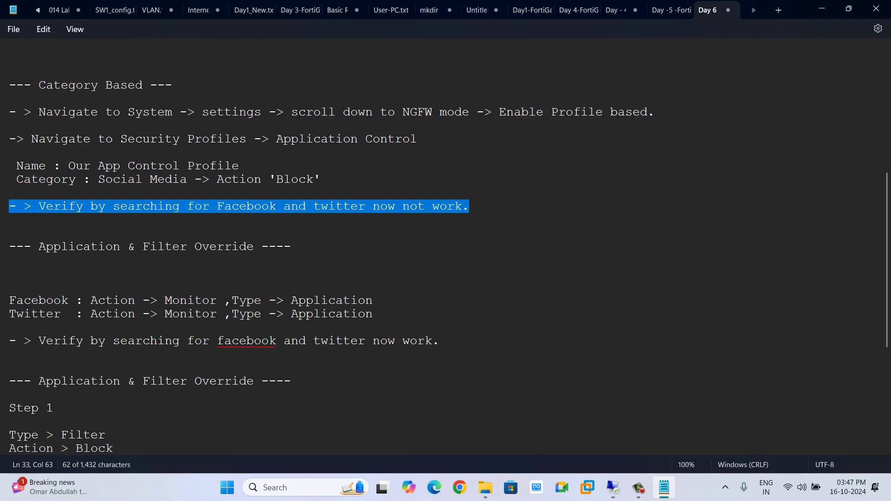
{"action": "scroll", "coordinate": [446, 240], "scroll_direction": "down", "scroll_amount": 6}
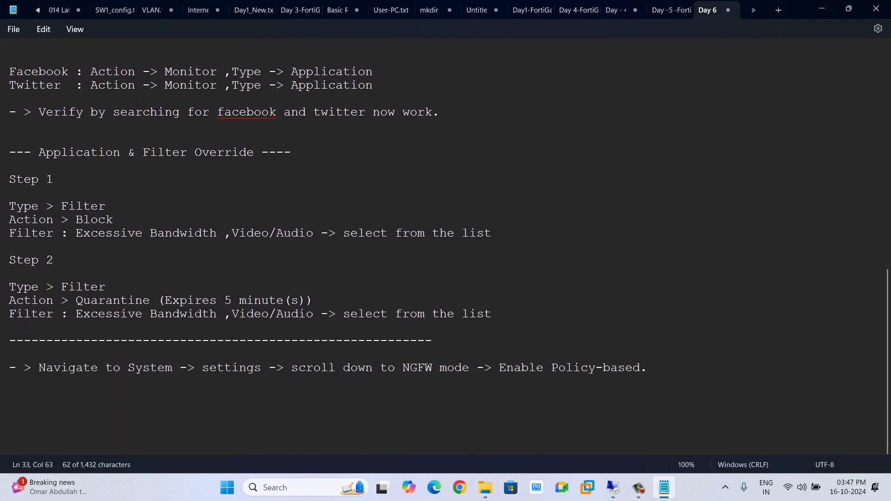
{"action": "scroll", "coordinate": [446, 240], "scroll_direction": "up", "scroll_amount": 7}
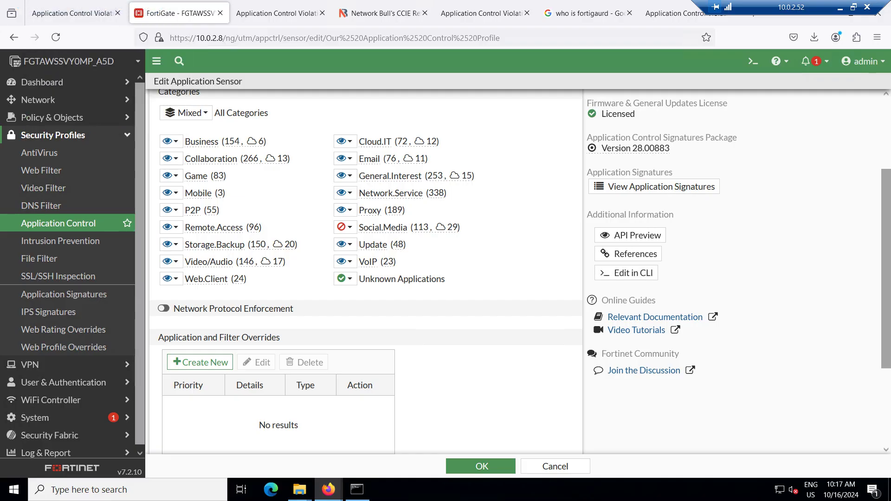
{"action": "scroll", "coordinate": [367, 272], "scroll_direction": "down", "scroll_amount": 1}
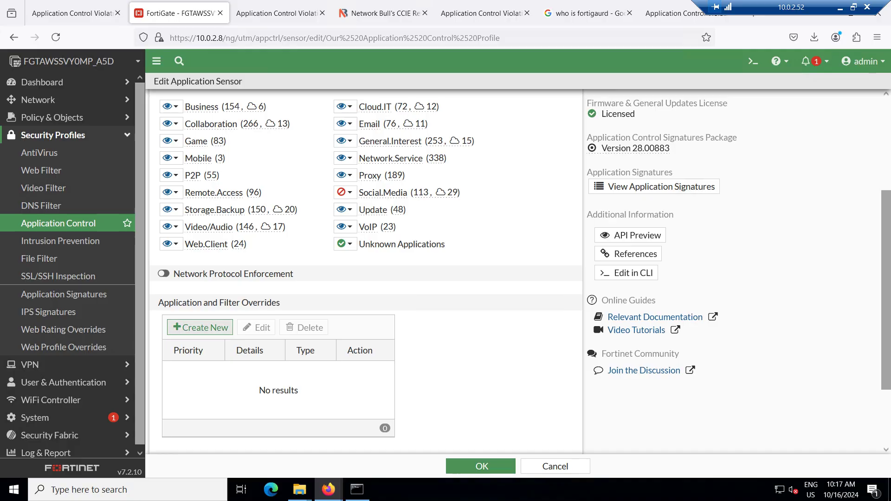
{"action": "left_click", "coordinate": [200, 327]}
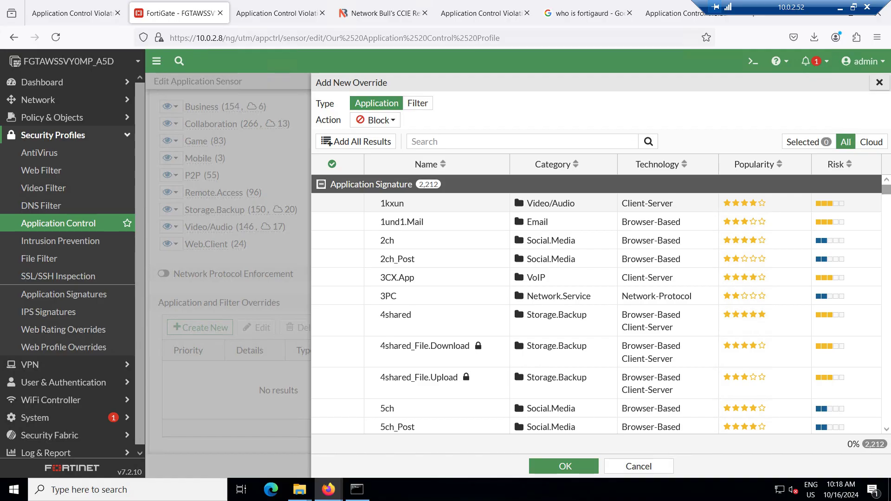
{"action": "left_click", "coordinate": [880, 82]}
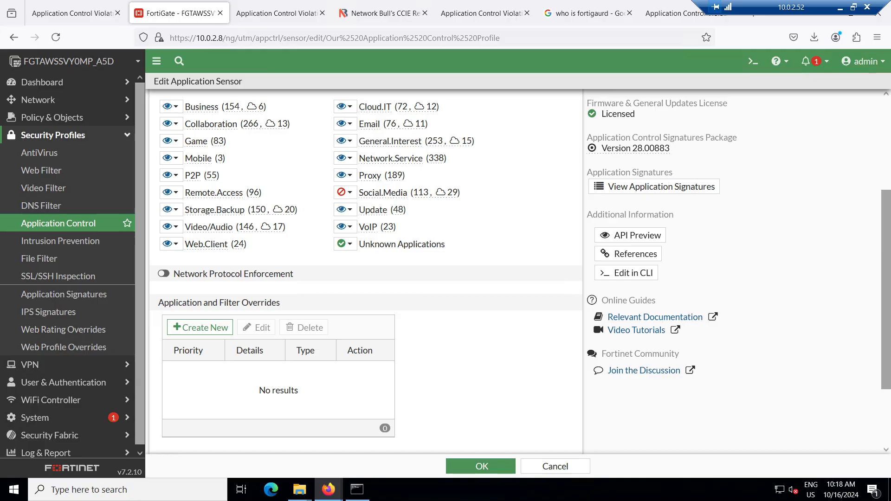
Open the Add New Override panel from the profile's Application and Filter Overrides section
{"action": "scroll", "coordinate": [366, 269], "scroll_direction": "up", "scroll_amount": 3}
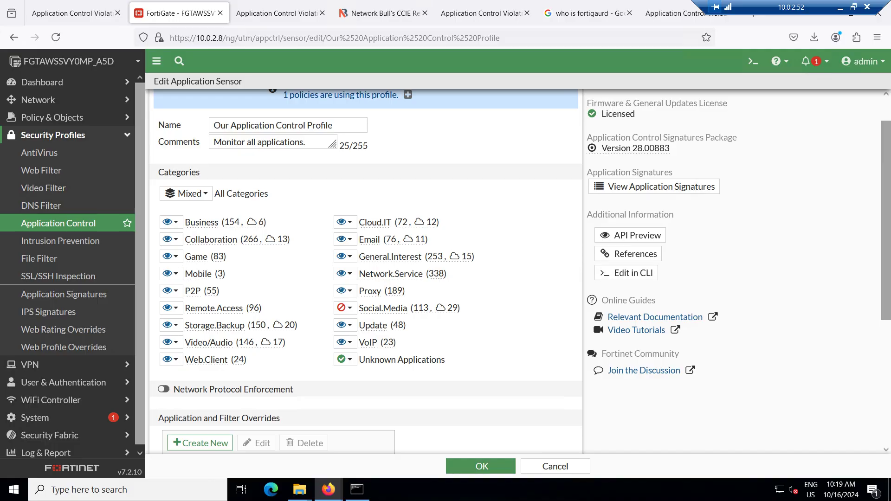
{"action": "scroll", "coordinate": [366, 269], "scroll_direction": "down", "scroll_amount": 5}
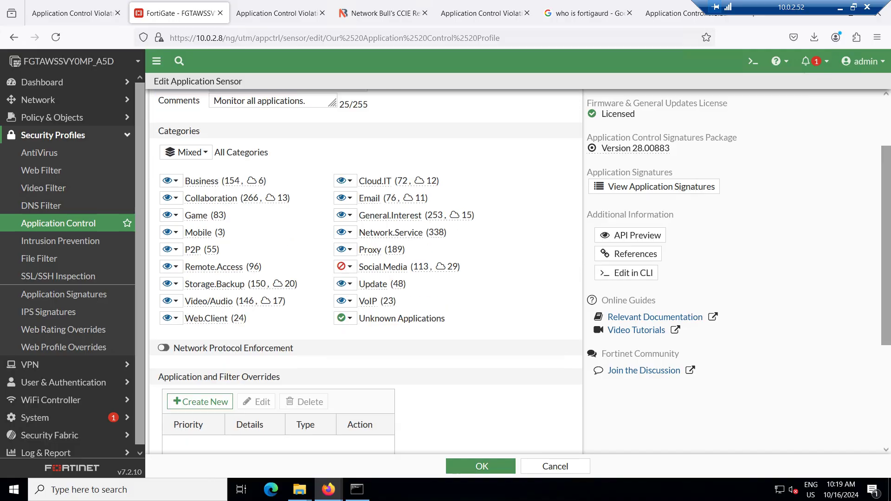
{"action": "left_click", "coordinate": [200, 236]}
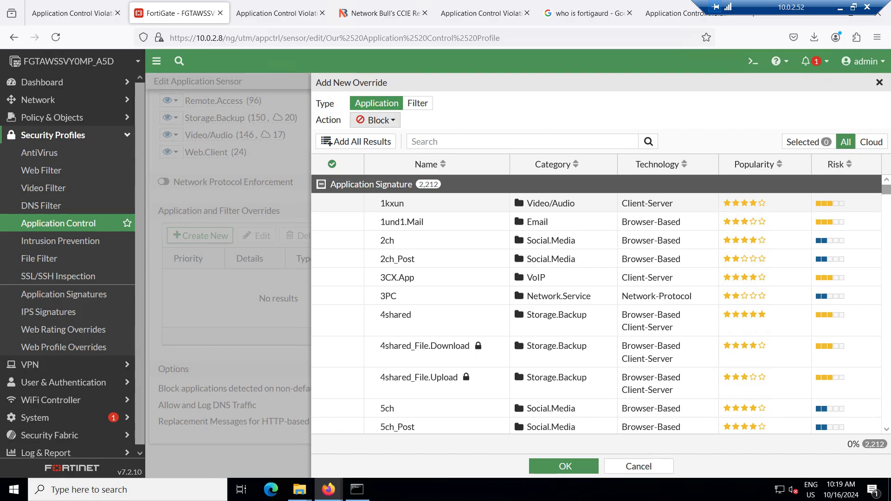
Search the application signatures for 'twitter' and select all five Twitter results
{"action": "left_click", "coordinate": [468, 141]}
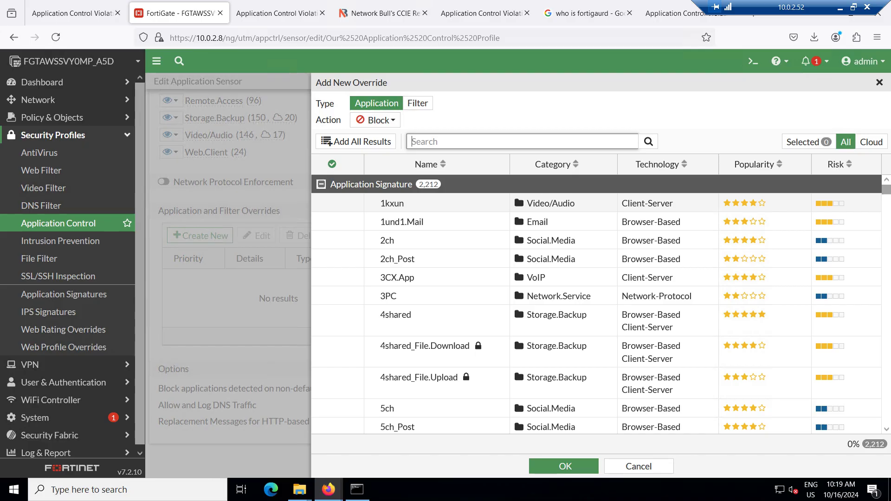
{"action": "type", "text": "twitter"}
{"action": "key", "text": "Return"}
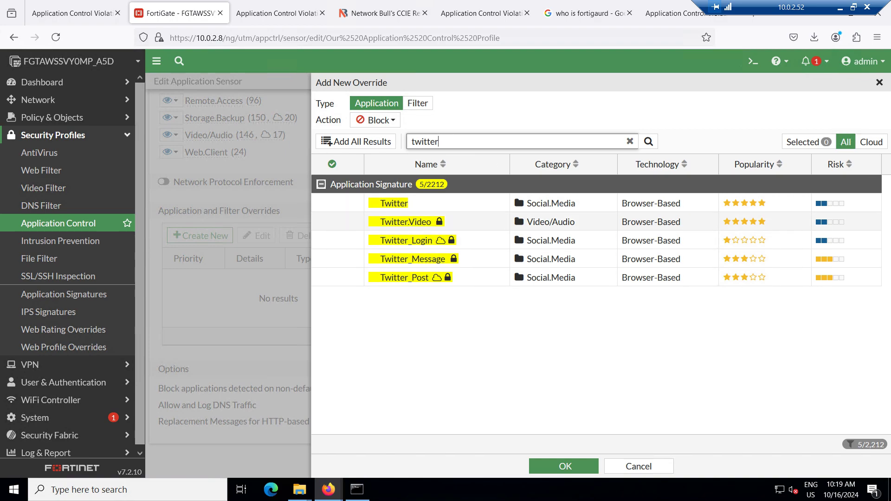
{"action": "left_click", "coordinate": [436, 203]}
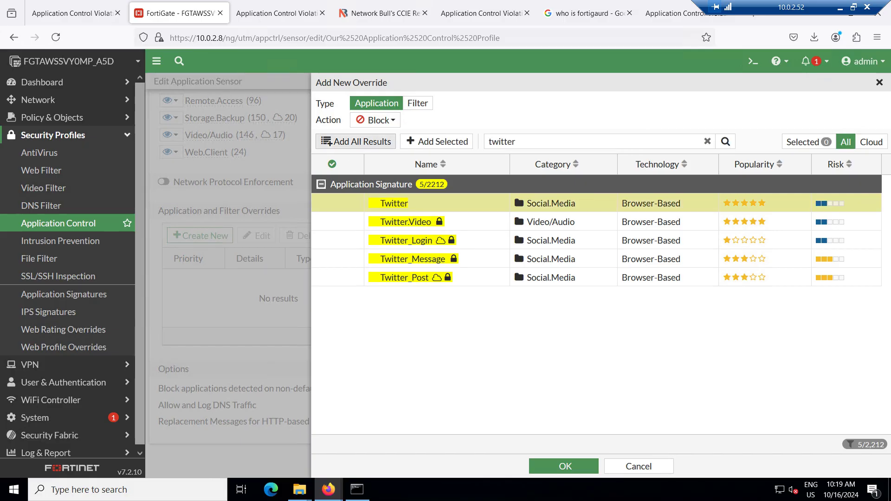
{"action": "left_click", "coordinate": [356, 141]}
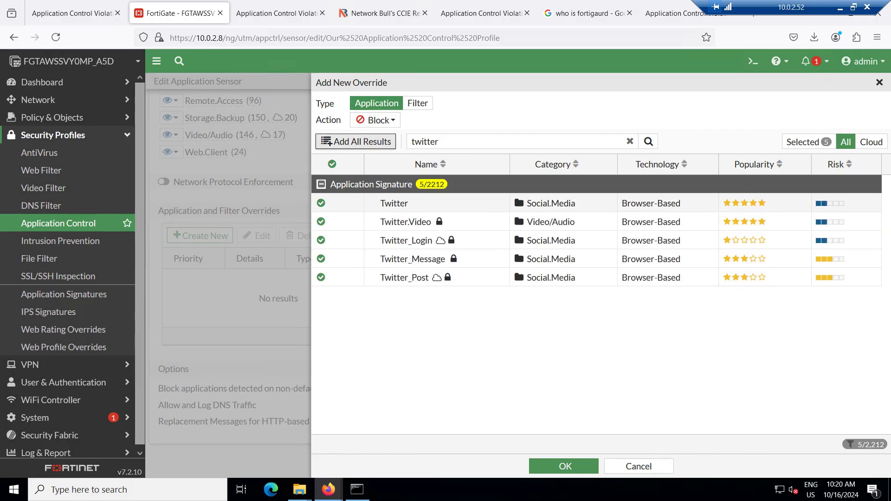
{"action": "left_click", "coordinate": [409, 203]}
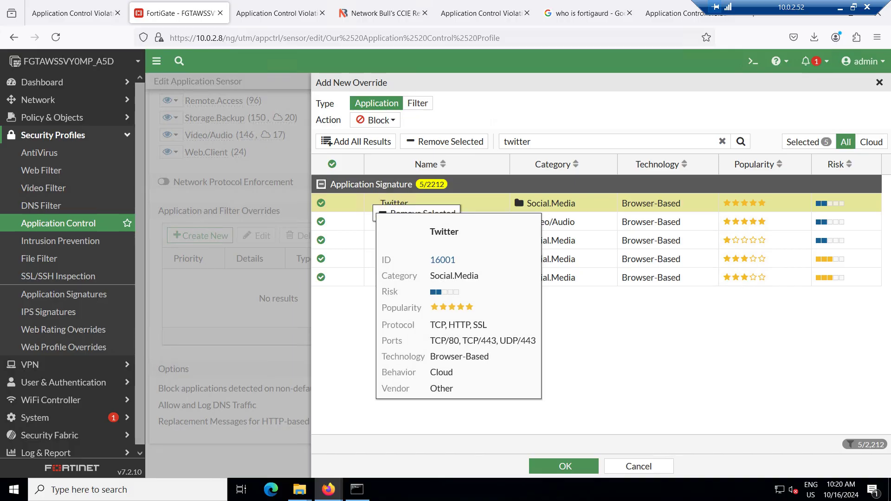
{"action": "right_click", "coordinate": [374, 205]}
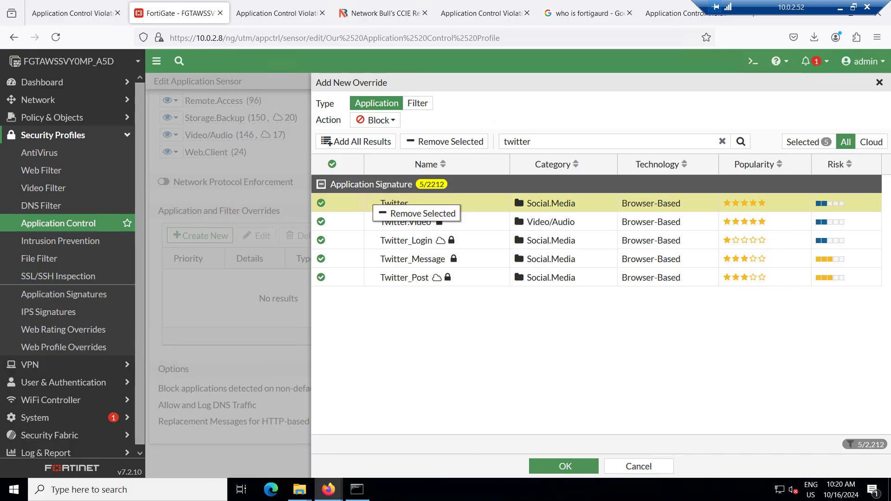
{"action": "left_click", "coordinate": [444, 142]}
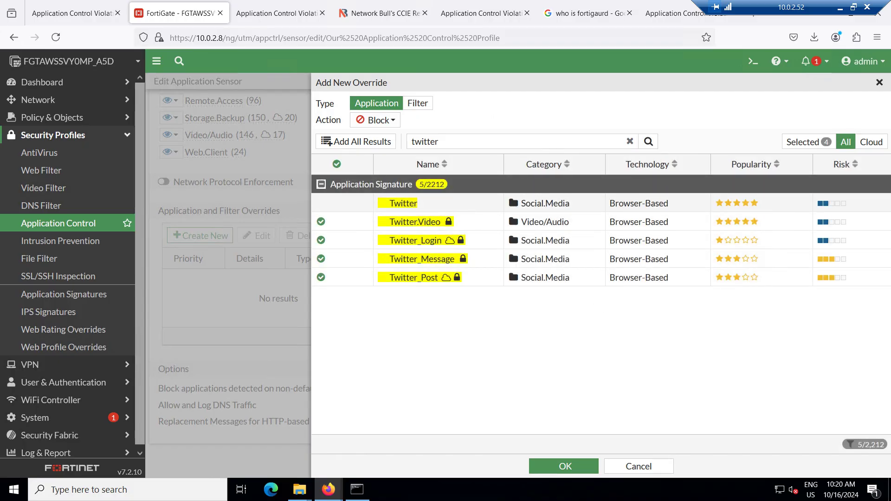
{"action": "left_click", "coordinate": [404, 204]}
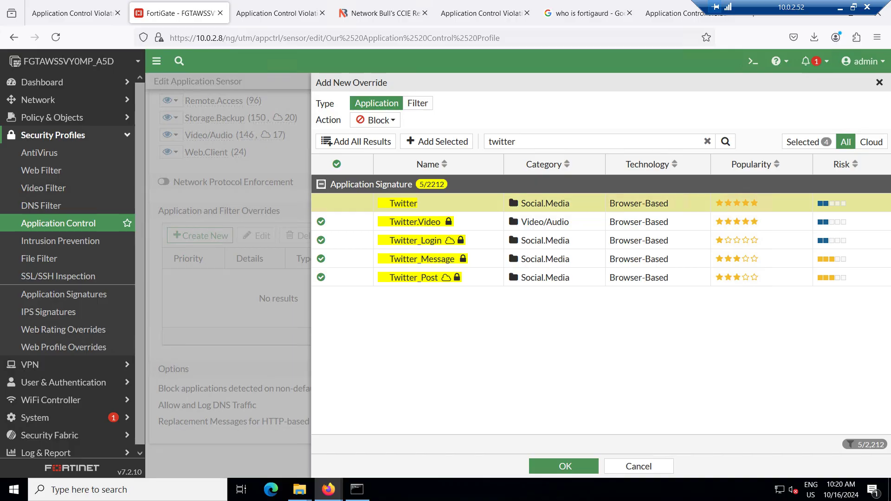
{"action": "left_click", "coordinate": [436, 141]}
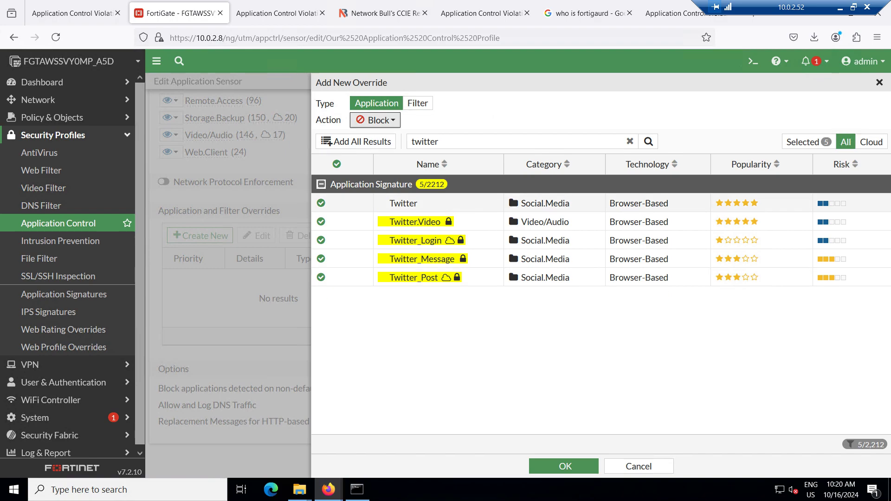
Set the override action to Monitor and add the five Twitter signatures
{"action": "left_click", "coordinate": [375, 120]}
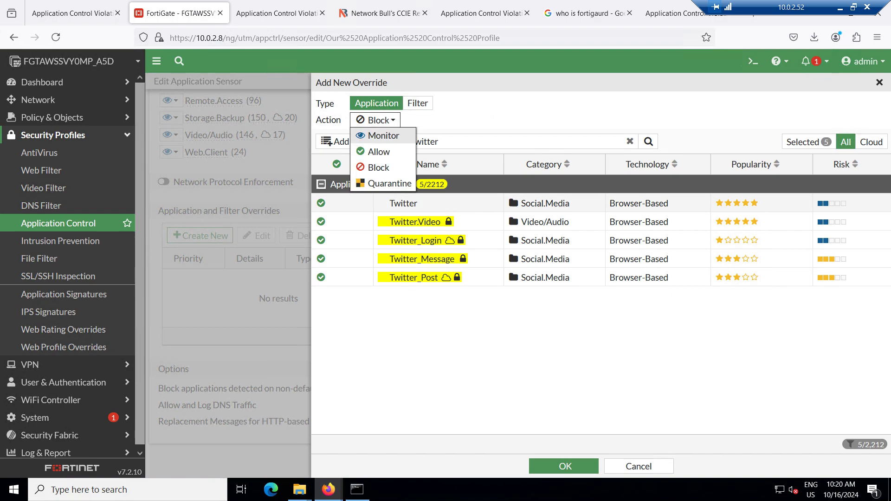
{"action": "left_click", "coordinate": [382, 137]}
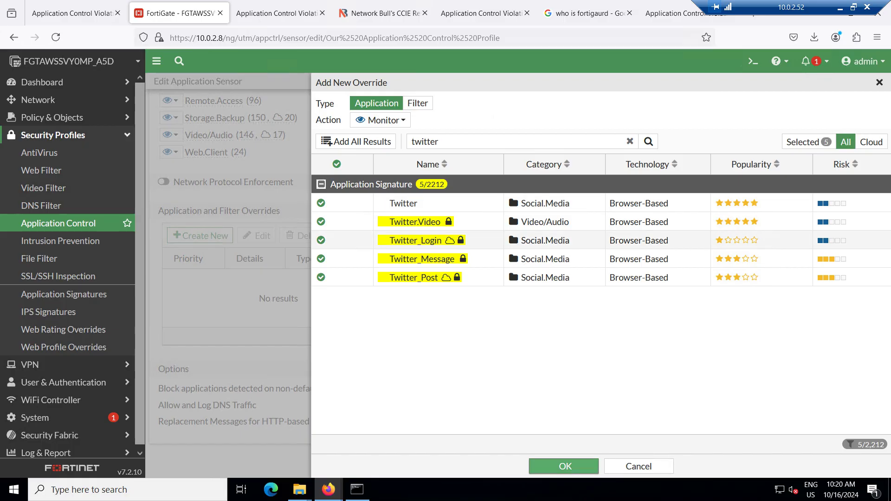
{"action": "left_click", "coordinate": [563, 466]}
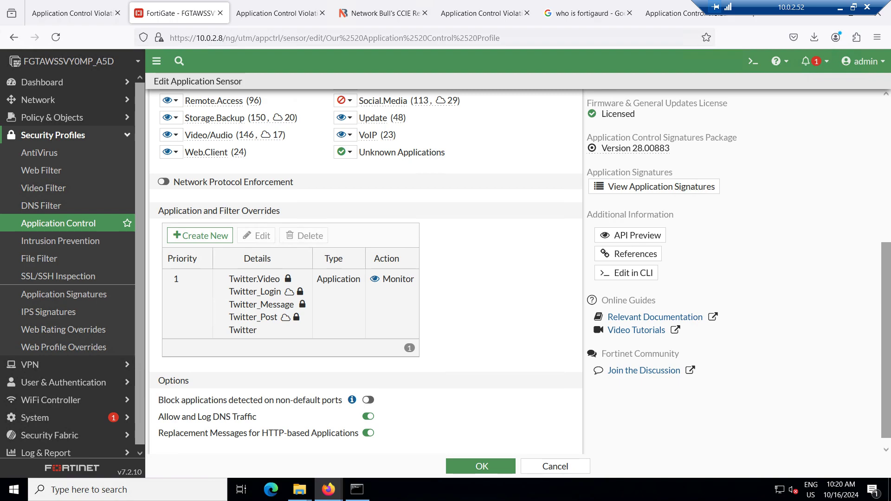
Save 'Our Application Control Profile' with its Twitter Monitor override
{"action": "mouse_move", "coordinate": [297, 290]}
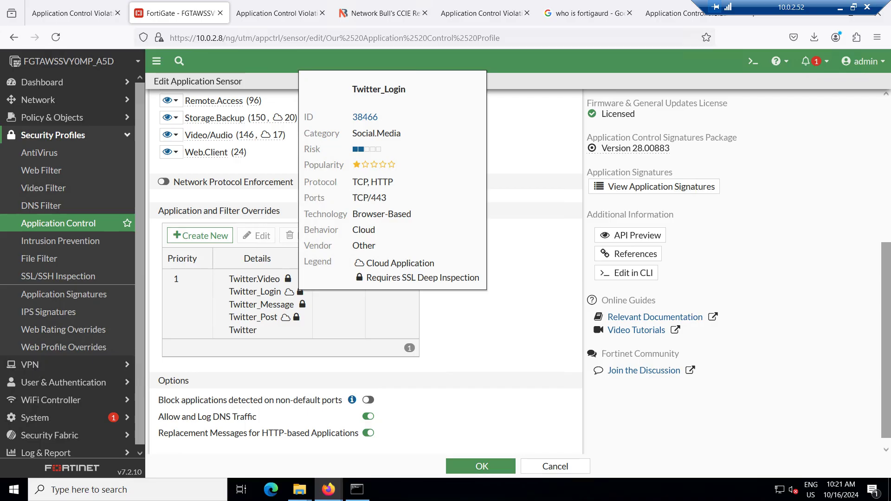
{"action": "mouse_move", "coordinate": [255, 279]}
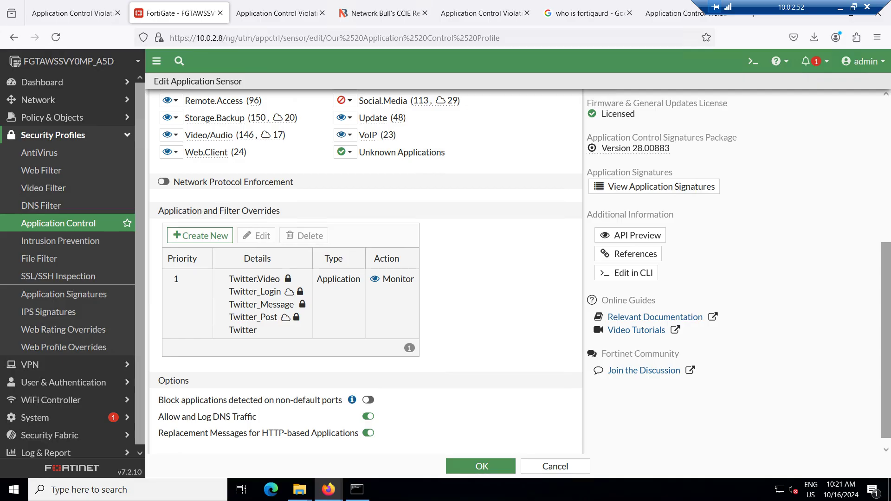
{"action": "scroll", "coordinate": [367, 267], "scroll_direction": "down", "scroll_amount": 1}
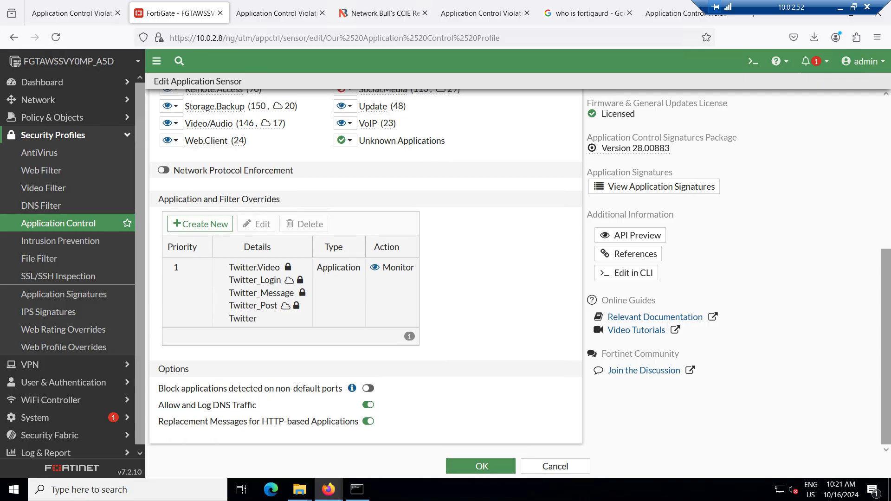
{"action": "left_click", "coordinate": [481, 466]}
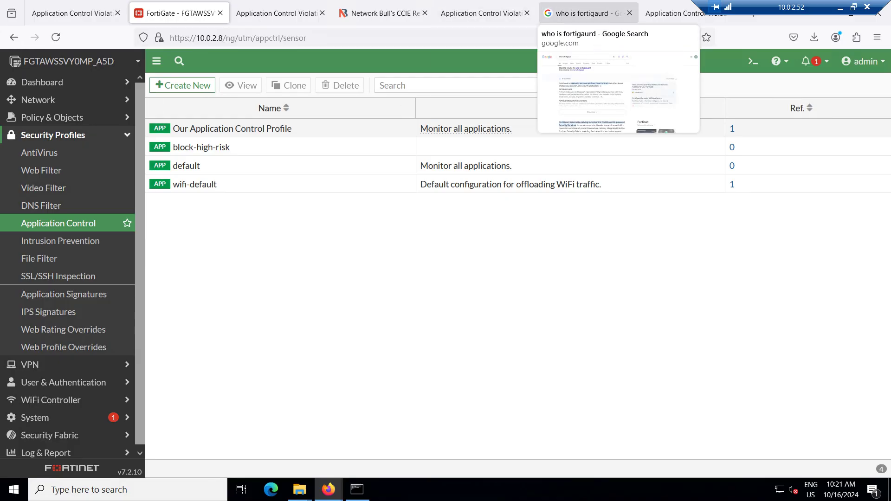
Check the Facebook, Instagram and Twitter tabs for the Application Blocked page
{"action": "left_click", "coordinate": [483, 13]}
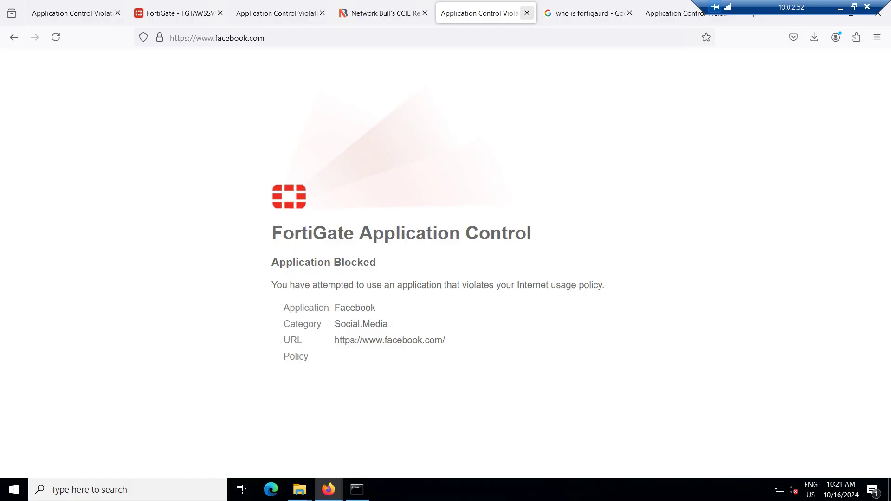
{"action": "left_click", "coordinate": [683, 13]}
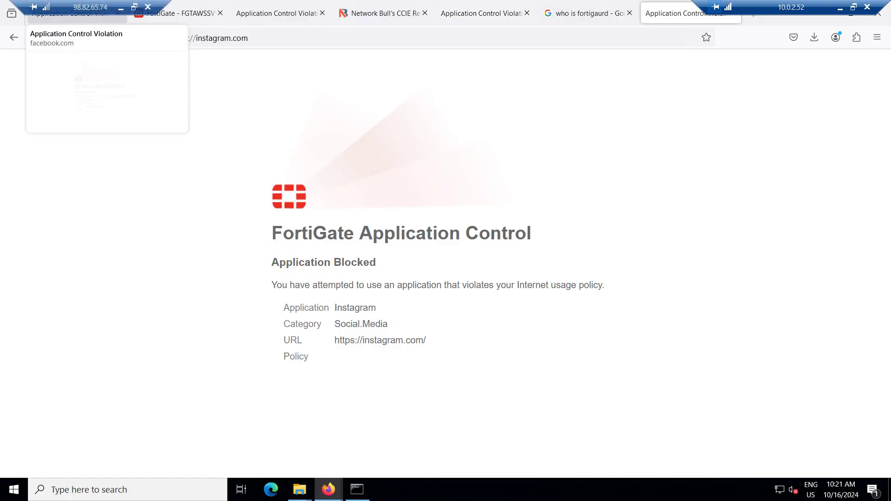
{"action": "left_click", "coordinate": [72, 13]}
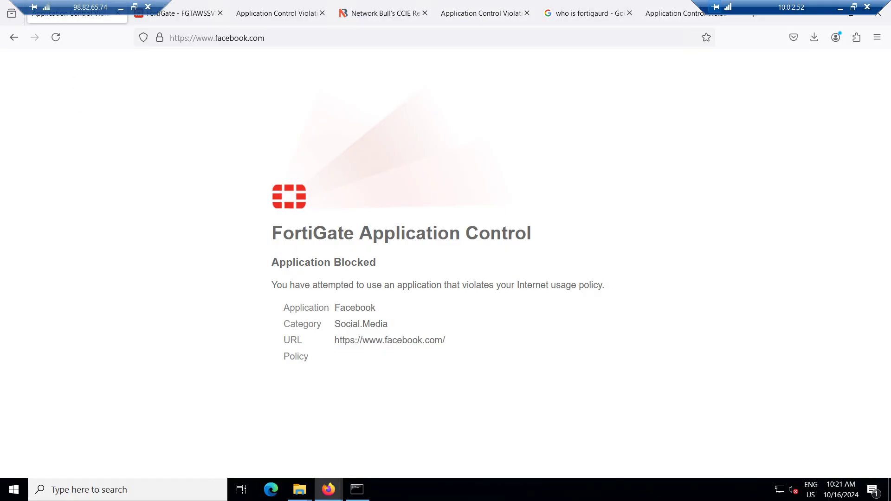
{"action": "left_click", "coordinate": [179, 13]}
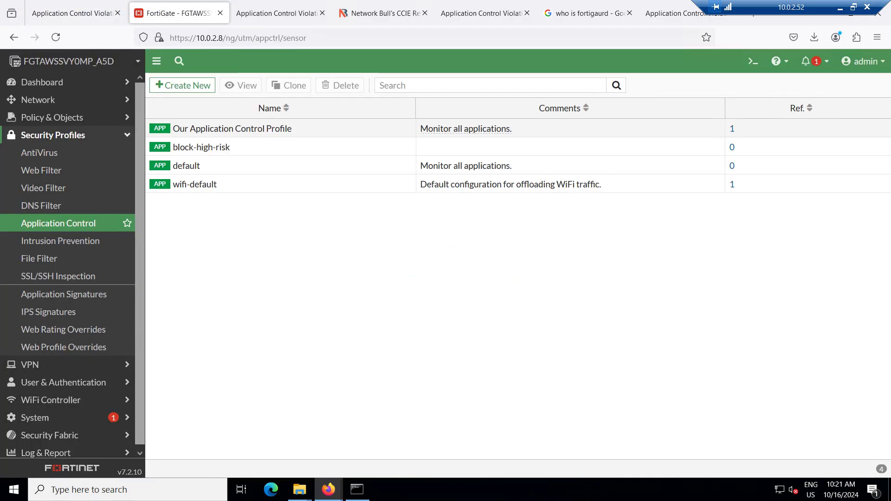
{"action": "left_click", "coordinate": [276, 13]}
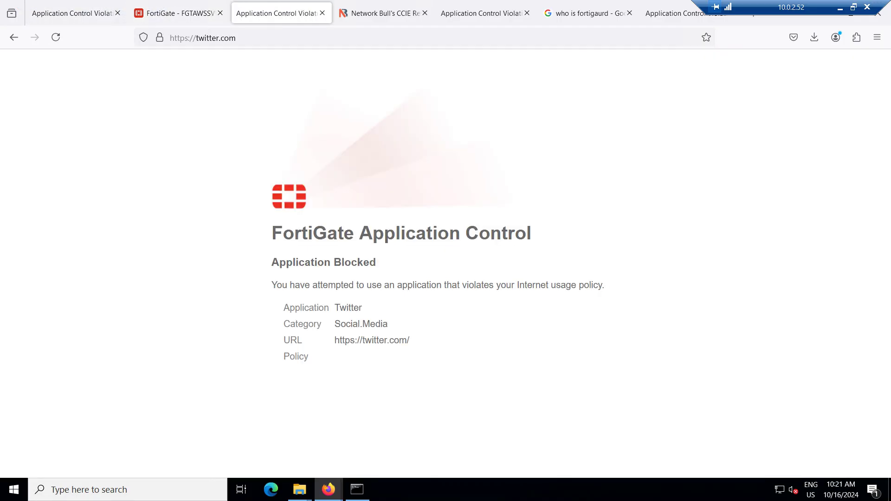
{"action": "key", "text": "ctrl+l"}
{"action": "left_click", "coordinate": [72, 13]}
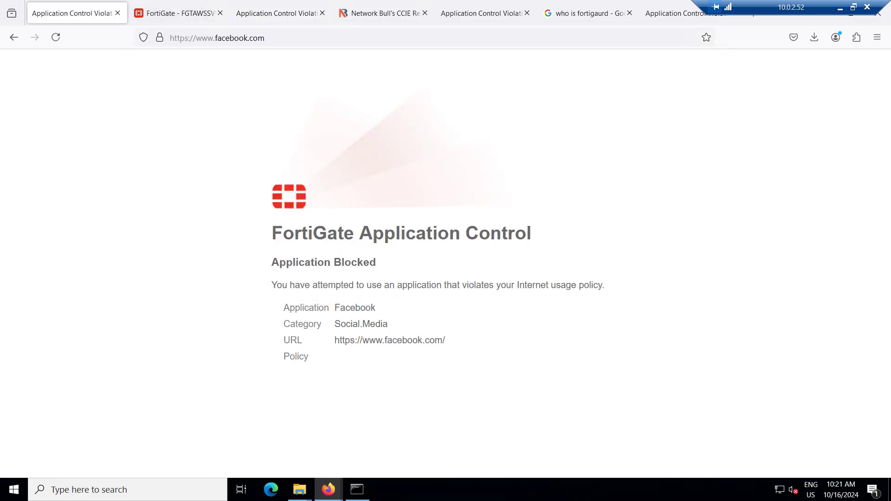
{"action": "key", "text": "F5"}
{"action": "key", "text": "F5"}
{"action": "left_click", "coordinate": [160, 37]}
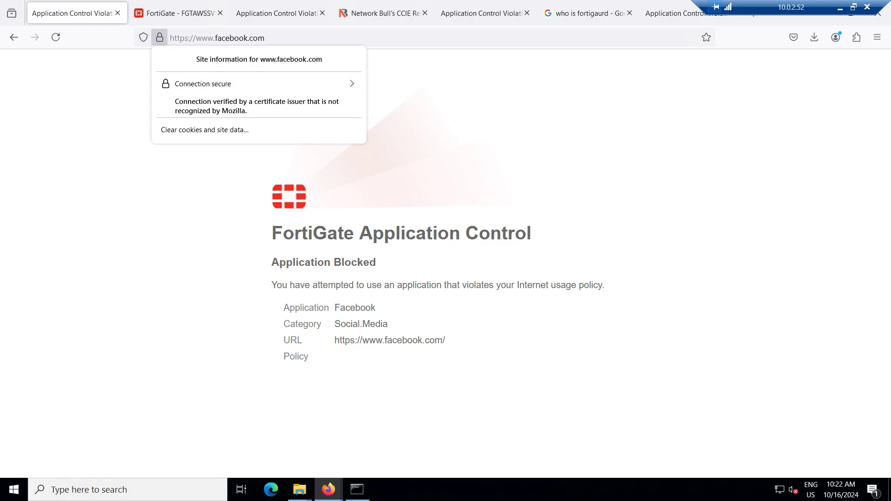
Reload the Twitter tab so x.com opens, dismiss the Google prompt, and recheck Facebook's block page
{"action": "left_click", "coordinate": [256, 84]}
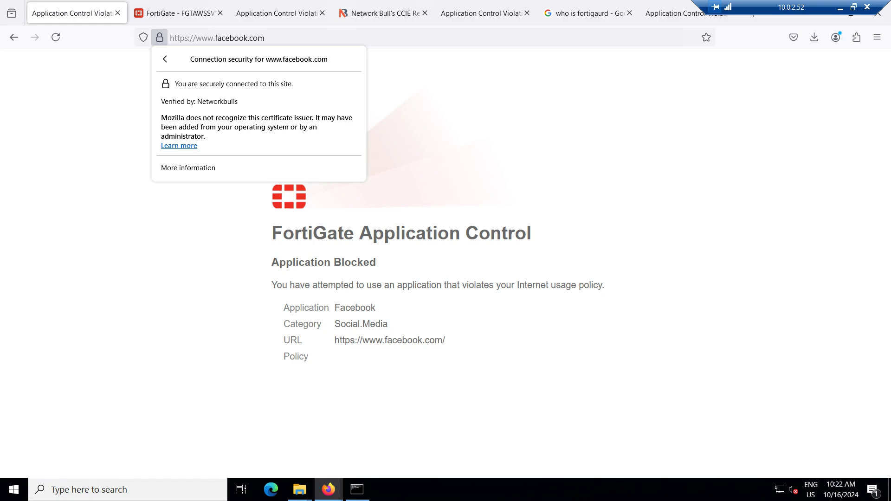
{"action": "left_click", "coordinate": [277, 13]}
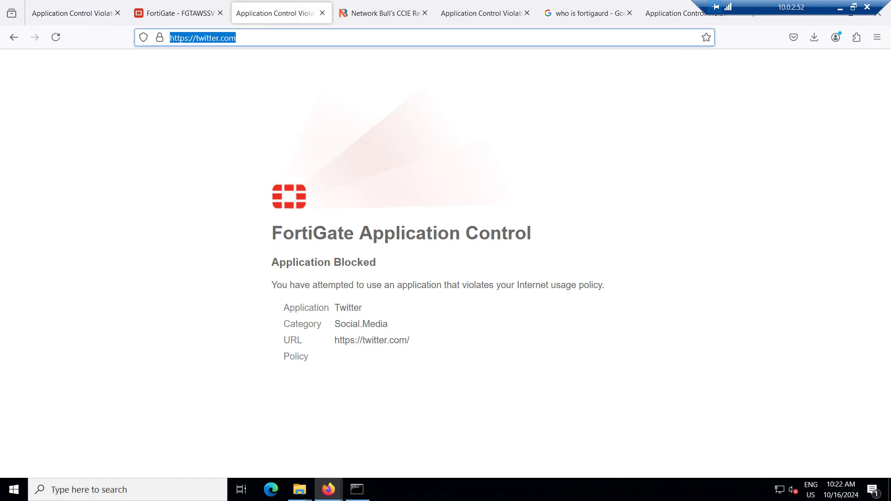
{"action": "left_click", "coordinate": [235, 37]}
{"action": "key", "text": "Return"}
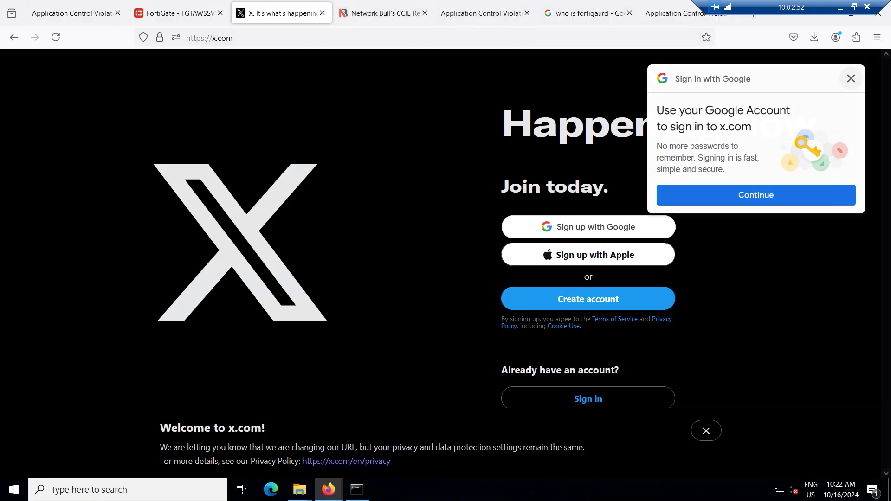
{"action": "left_click", "coordinate": [851, 79]}
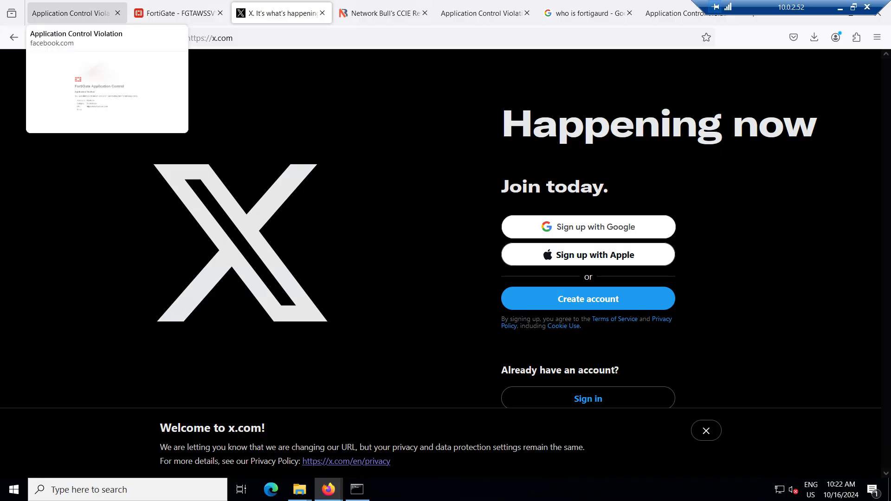
{"action": "left_click", "coordinate": [70, 13]}
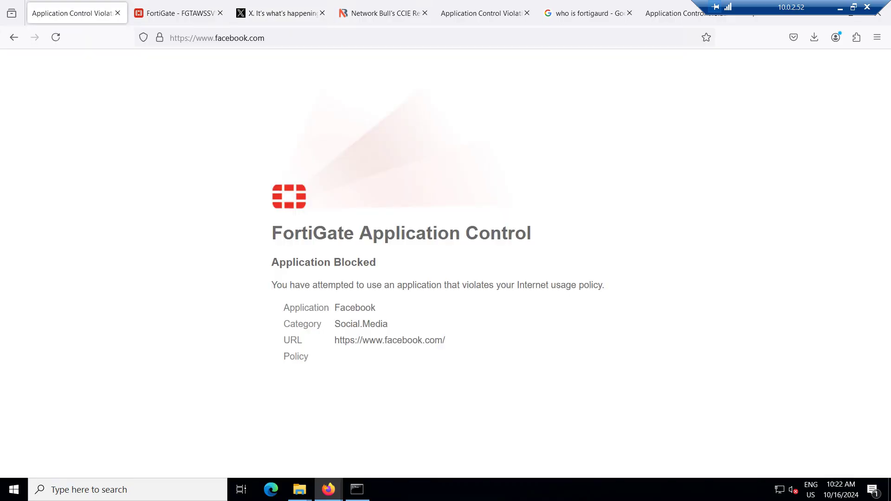
{"action": "left_click", "coordinate": [177, 13]}
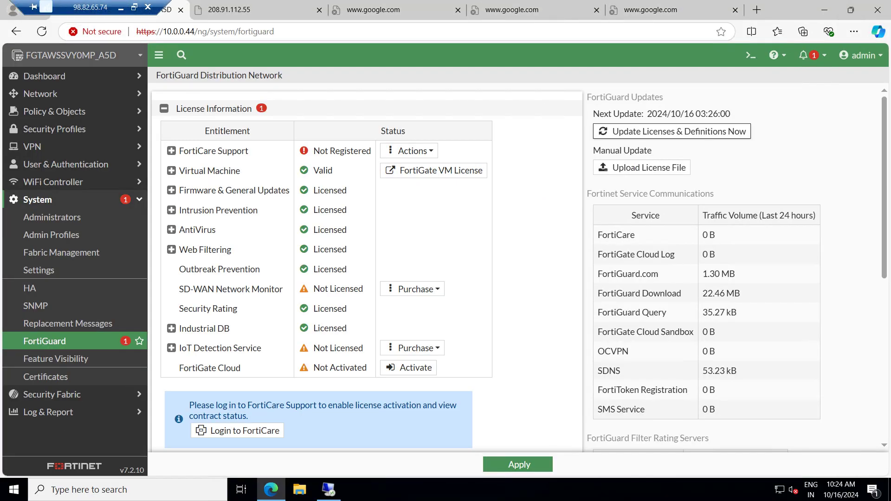
Minimize Remote Desktop and go to copilot.microsoft.com in Edge
{"action": "left_click", "coordinate": [121, 7]}
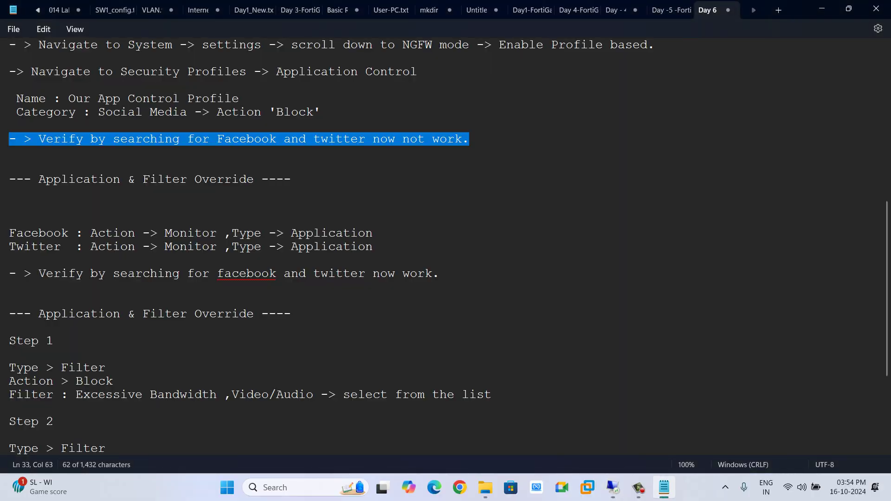
{"action": "left_click", "coordinate": [435, 487]}
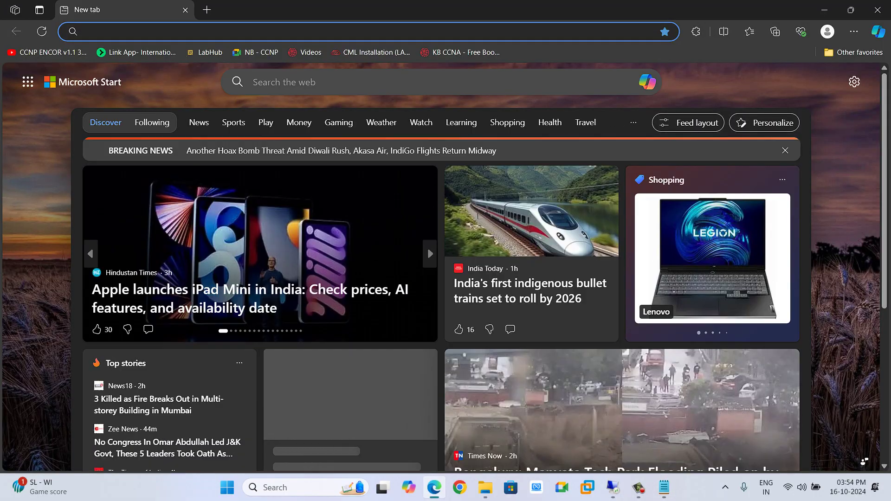
{"action": "type", "text": "copilot.microsoft.com"}
{"action": "key", "text": "Return"}
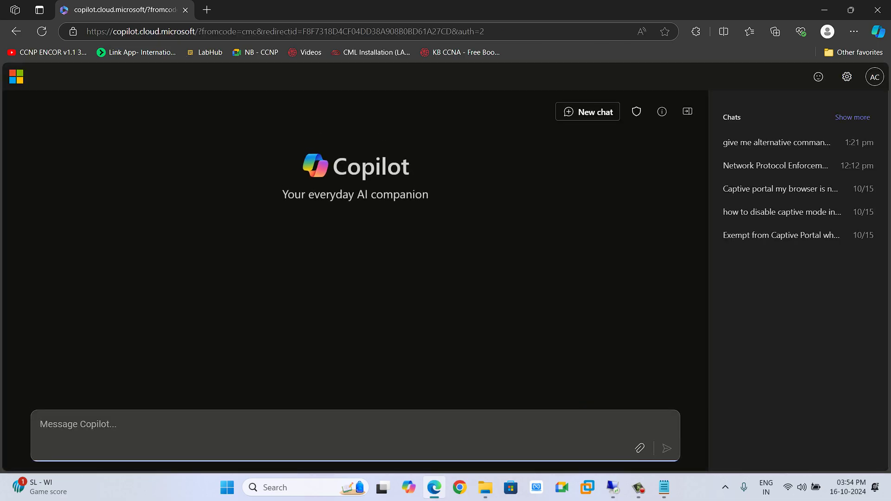
Ask Copilot whether an application control profile blocks mobile applications as well in FortiGate
{"action": "type", "text": "application ba"}
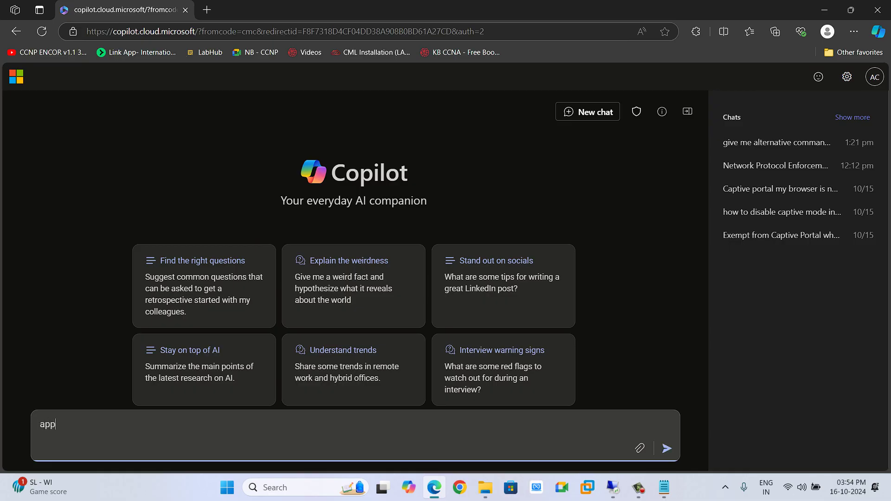
{"action": "key", "text": "BackSpace"}
{"action": "key", "text": "BackSpace"}
{"action": "type", "text": "controlp"}
{"action": "key", "text": "BackSpace"}
{"action": "key", "text": "BackSpace"}
{"action": "type", "text": "profile bl"}
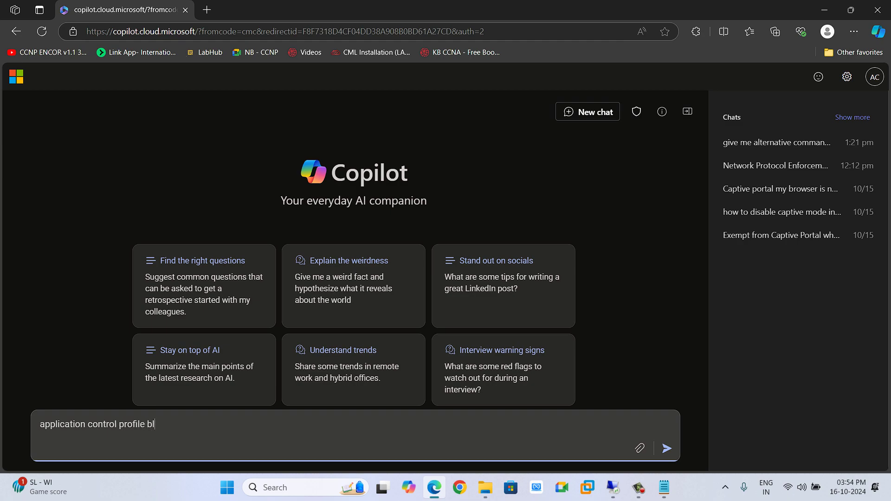
{"action": "type", "text": "ocks "}
{"action": "type", "text": "applications "}
{"action": "type", "text": "I mwan"}
{"action": "key", "text": "BackSpace"}
{"action": "type", "text": "mwan"}
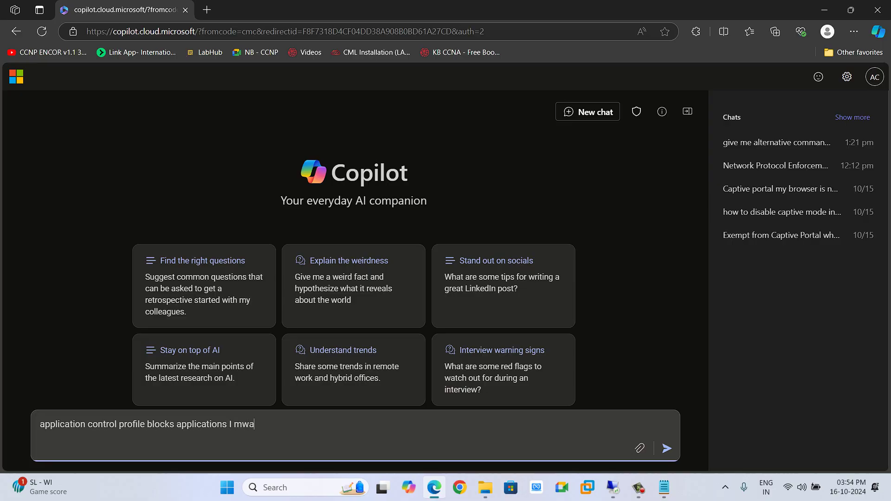
{"action": "key", "text": "BackSpace"}
{"action": "key", "text": "BackSpace"}
{"action": "key", "text": "BackSpace"}
{"action": "type", "text": "ean m"}
{"action": "type", "text": "obile appl"}
{"action": "type", "text": "ication"}
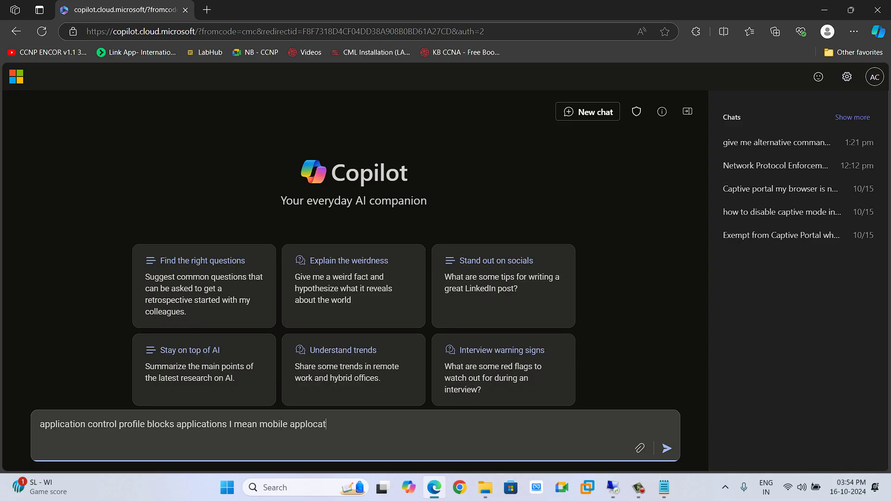
{"action": "key", "text": "BackSpace"}
{"action": "key", "text": "BackSpace"}
{"action": "key", "text": "BackSpace"}
{"action": "key", "text": "BackSpace"}
{"action": "key", "text": "BackSpace"}
{"action": "key", "text": "BackSpace"}
{"action": "key", "text": "BackSpace"}
{"action": "type", "text": "ications asw"}
{"action": "key", "text": "BackSpace"}
{"action": "key", "text": "BackSpace"}
{"action": "type", "text": "well"}
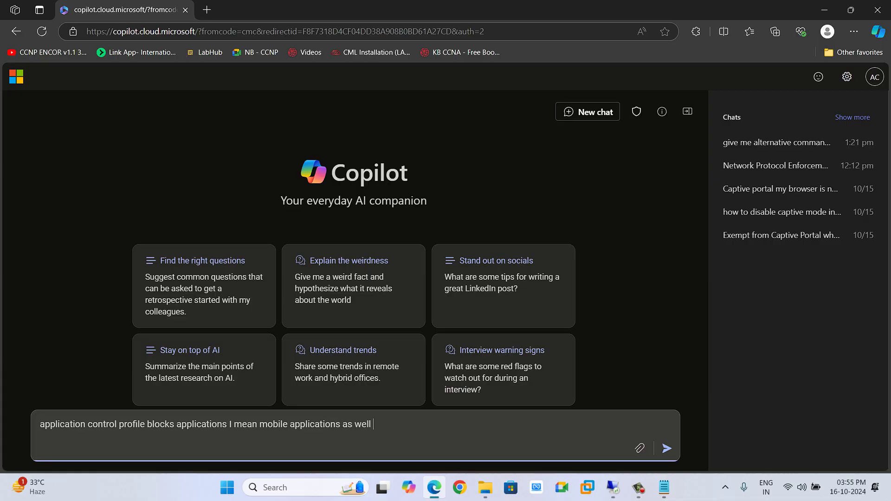
{"action": "type", "text": " in fortigate firewall"}
{"action": "key", "text": "Return"}
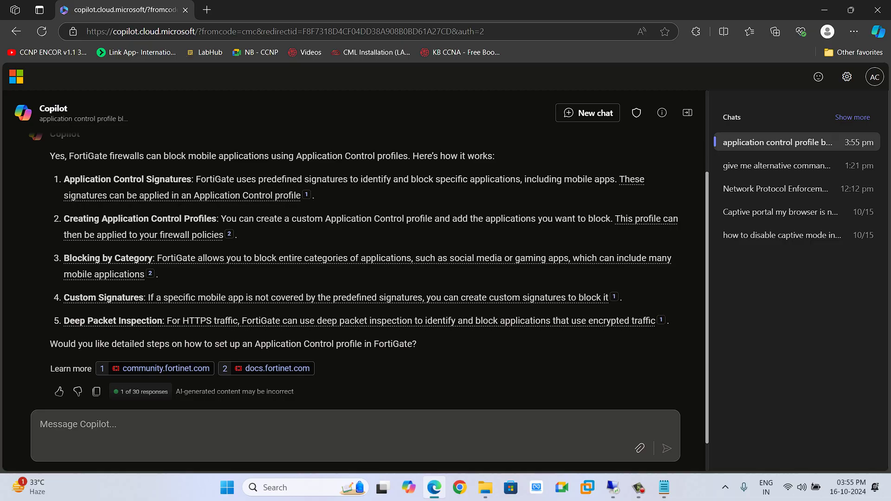
Read Copilot's reply on Application Control signatures, profiles and categories, then return to FortiGate
{"action": "double_click", "coordinate": [169, 180]}
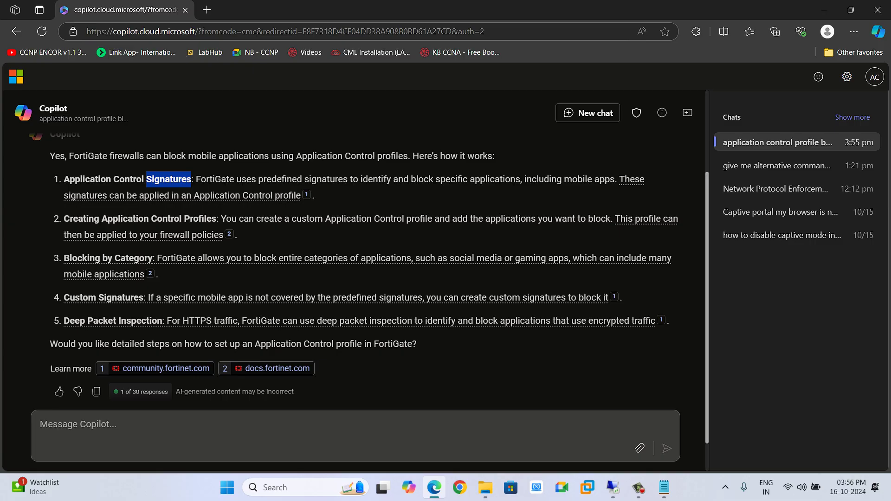
{"action": "left_click", "coordinate": [612, 487]}
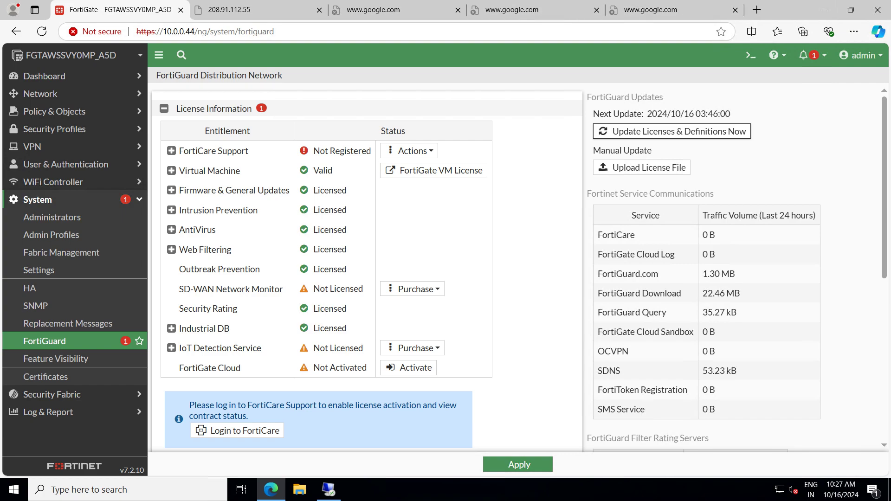
Send Copilot a follow-up on whether web-filter URL blocking works the same and how FortiGate processes it
{"action": "left_click", "coordinate": [328, 489]}
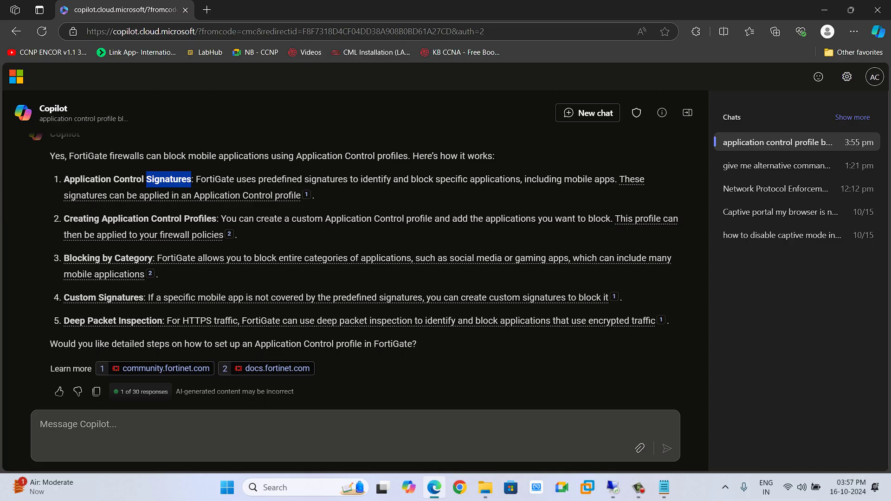
{"action": "left_click", "coordinate": [297, 428]}
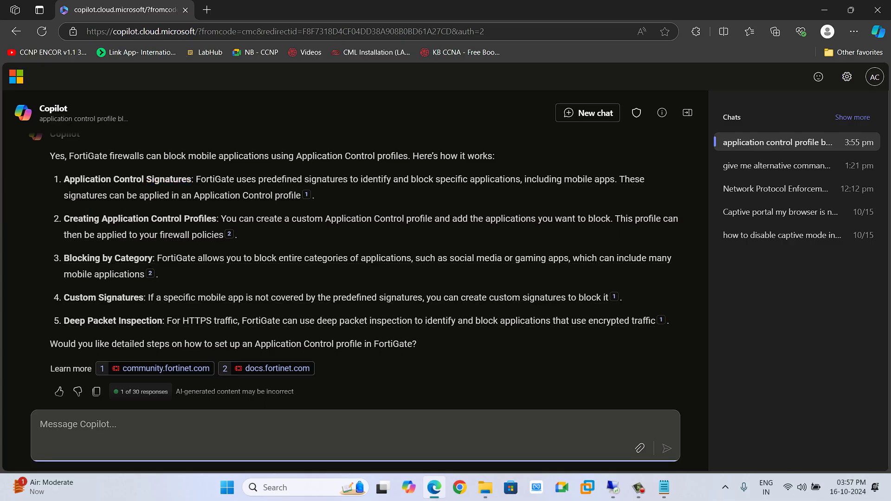
{"action": "type", "text": "if I am doing same t"}
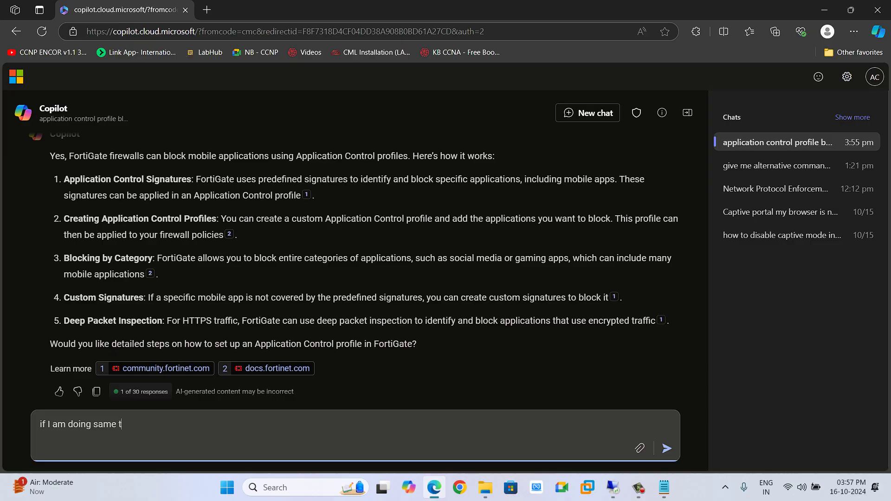
{"action": "key", "text": "BackSpace"}
{"action": "key", "text": "BackSpace"}
{"action": "key", "text": "BackSpace"}
{"action": "key", "text": "BackSpace"}
{"action": "key", "text": "BackSpace"}
{"action": "key", "text": "BackSpace"}
{"action": "key", "text": "BackSpace"}
{"action": "key", "text": "BackSpace"}
{"action": "key", "text": "BackSpace"}
{"action": "key", "text": "BackSpace"}
{"action": "key", "text": "BackSpace"}
{"action": "key", "text": "BackSpace"}
{"action": "key", "text": "BackSpace"}
{"action": "key", "text": "BackSpace"}
{"action": "key", "text": "BackSpace"}
{"action": "key", "text": "BackSpace"}
{"action": "key", "text": "BackSpace"}
{"action": "key", "text": "BackSpace"}
{"action": "key", "text": "BackSpace"}
{"action": "type", "text": "is this in th"}
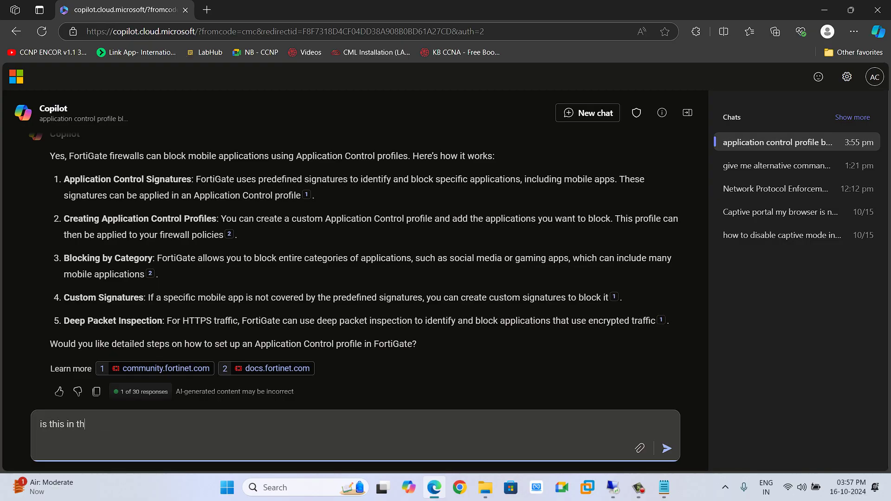
{"action": "type", "text": "e case of web-filter also where"}
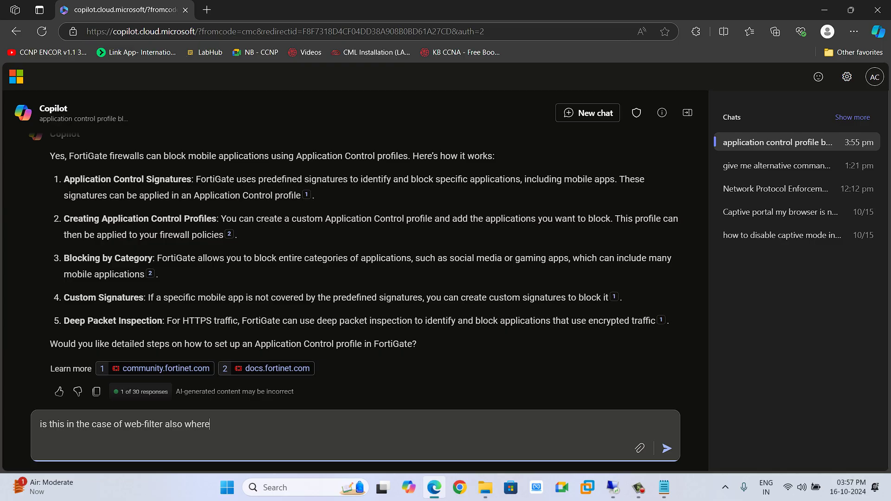
{"action": "type", "text": " if I am blocking some "}
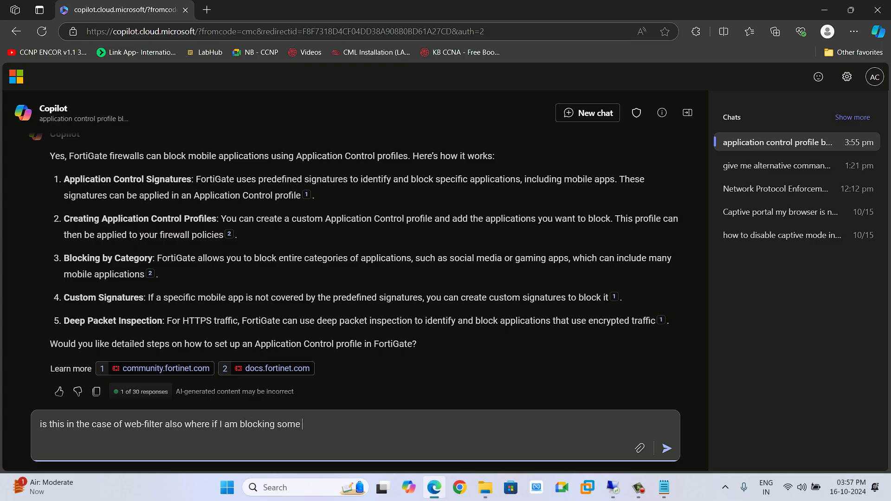
{"action": "type", "text": "url so  fortigate firew"}
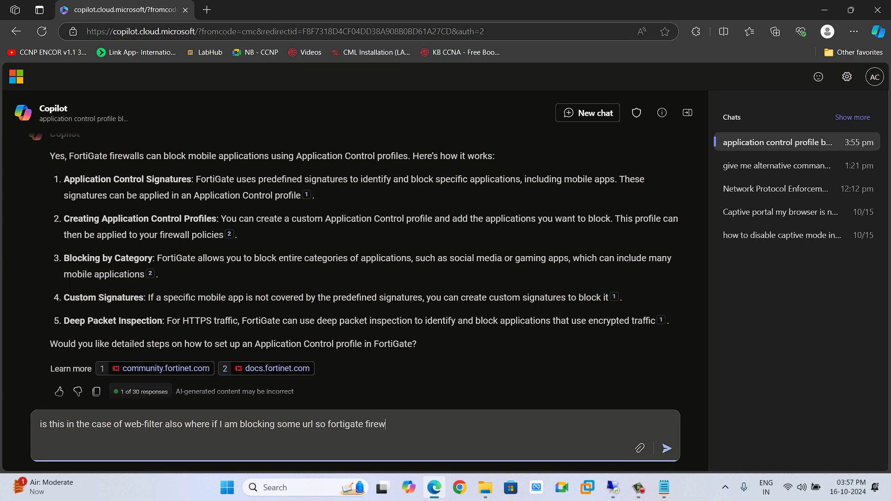
{"action": "type", "text": "all will process this how"}
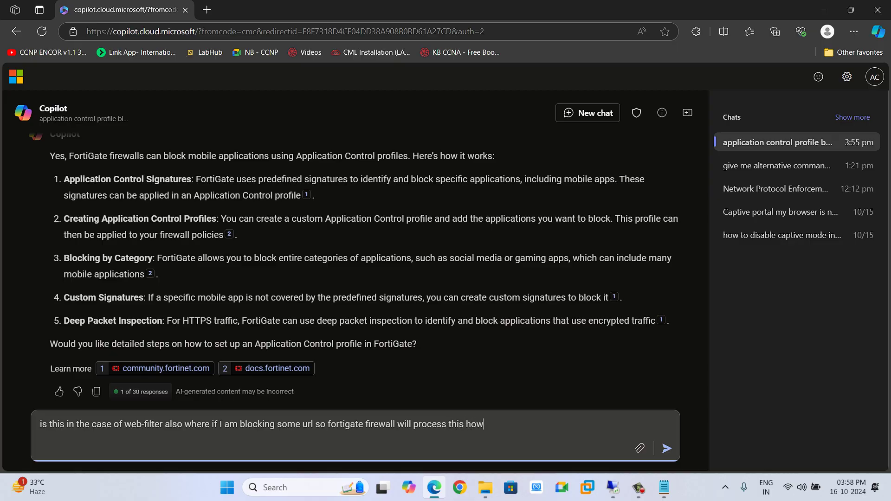
{"action": "key", "text": "Return"}
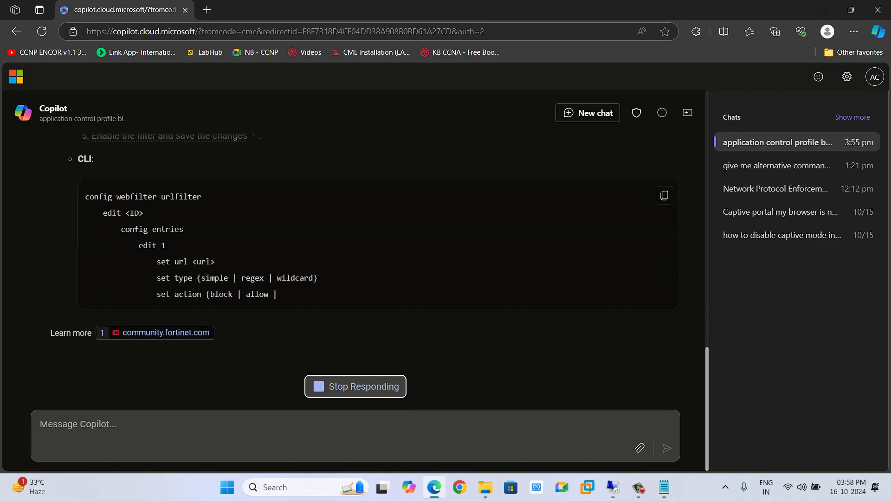
Ask Copilot whether a web filter under a FortiGate firewall policy also blocks mobile applications
{"action": "scroll", "coordinate": [353, 260], "scroll_direction": "up", "scroll_amount": 8}
{"action": "scroll", "coordinate": [353, 269], "scroll_direction": "up", "scroll_amount": 2}
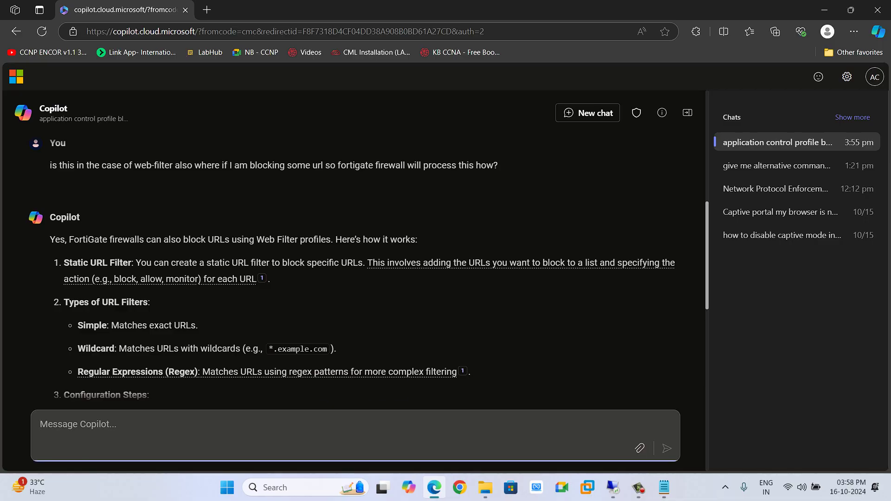
{"action": "scroll", "coordinate": [353, 269], "scroll_direction": "down", "scroll_amount": 1}
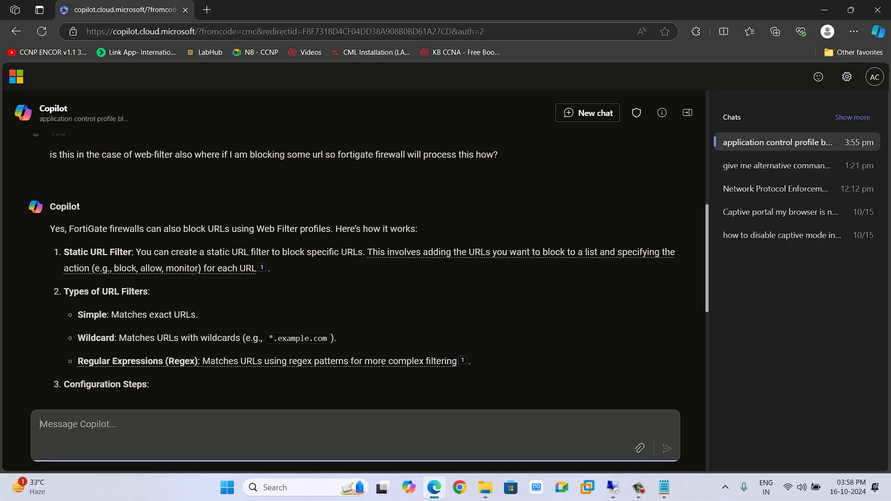
{"action": "type", "text": "Do"}
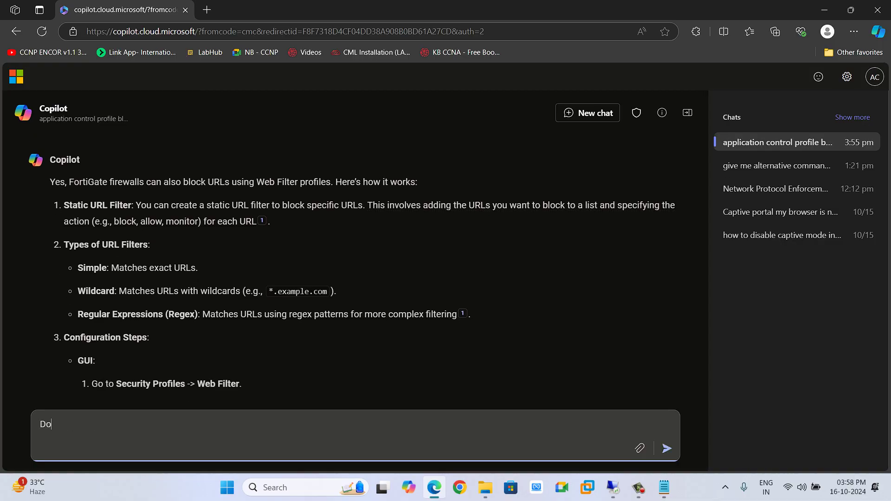
{"action": "type", "text": "es web fileter also blocks"}
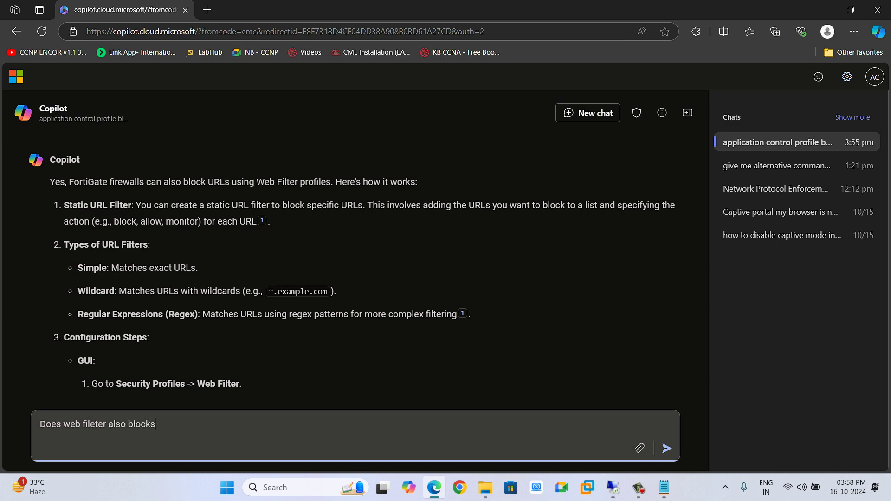
{"action": "type", "text": " application if applied "}
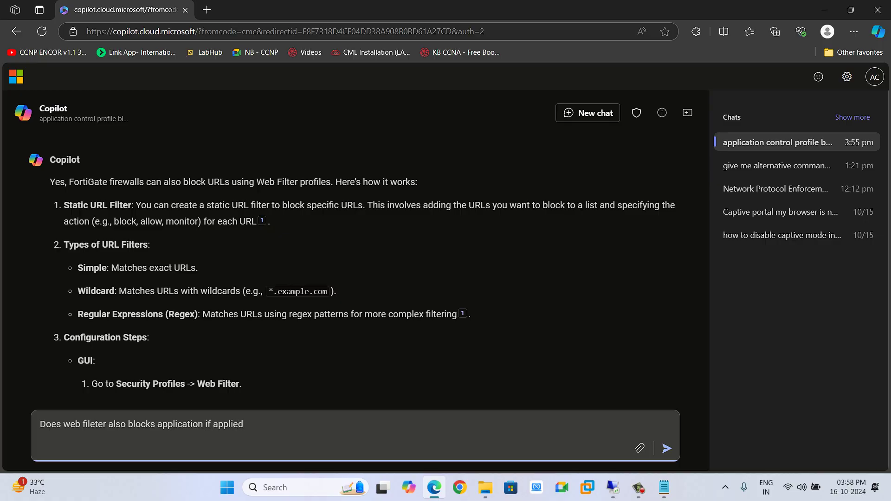
{"action": "type", "text": "under firewall policy on for"}
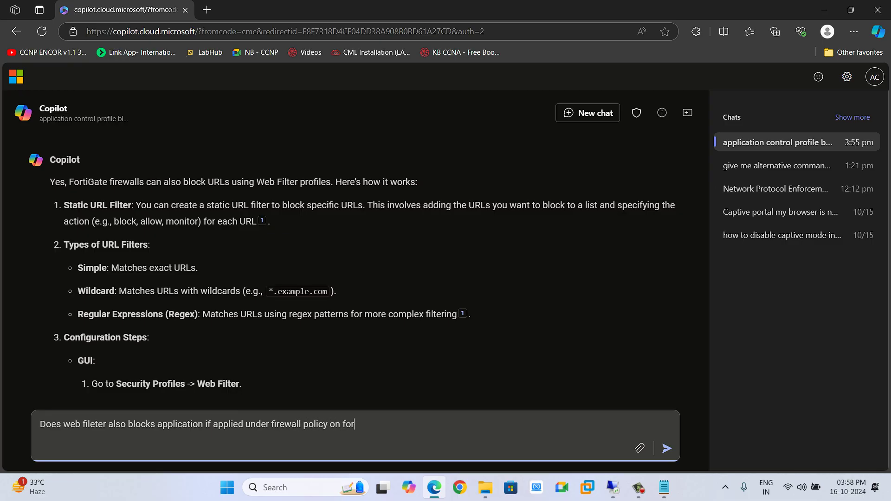
{"action": "type", "text": "tigaet"}
{"action": "key", "text": "BackSpace"}
{"action": "key", "text": "BackSpace"}
{"action": "key", "text": "BackSpace"}
{"action": "type", "text": "ate"}
{"action": "key", "text": "BackSpace"}
{"action": "type", "text": "mobi"}
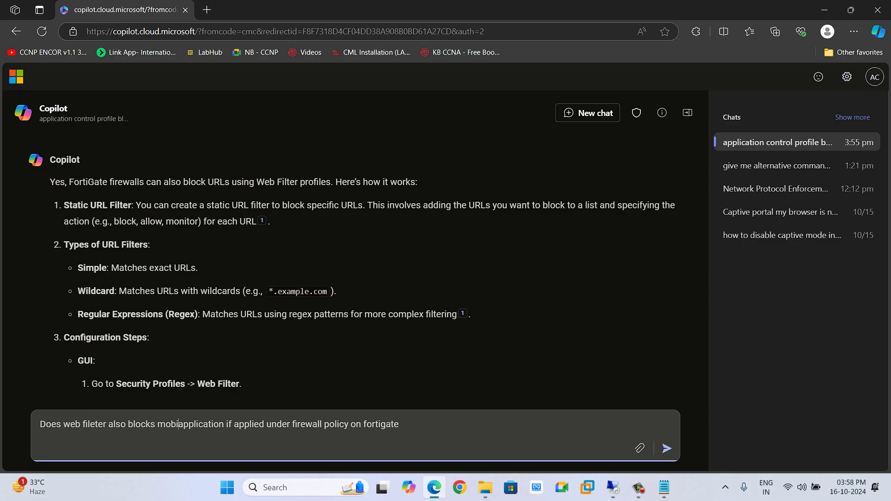
{"action": "type", "text": "le"}
{"action": "key", "text": "Return"}
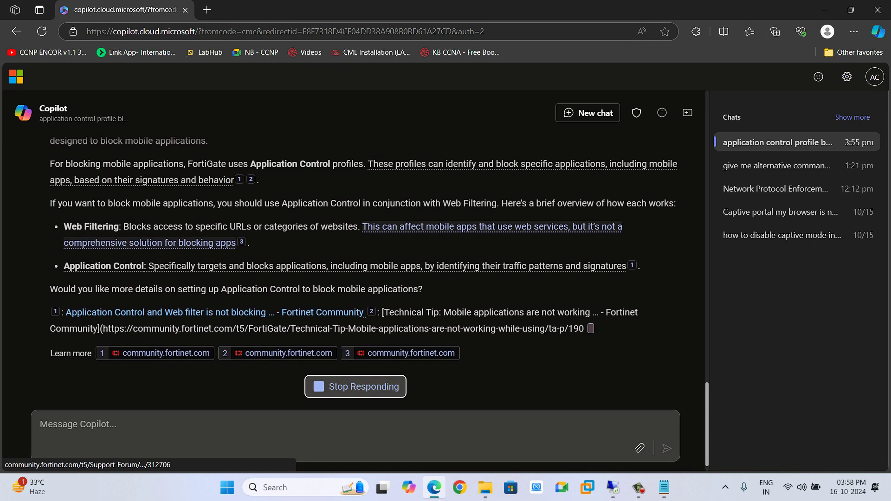
Read Copilot's answer favouring Application Control, then return to the FortiGate session
{"action": "scroll", "coordinate": [362, 260], "scroll_direction": "up", "scroll_amount": 2}
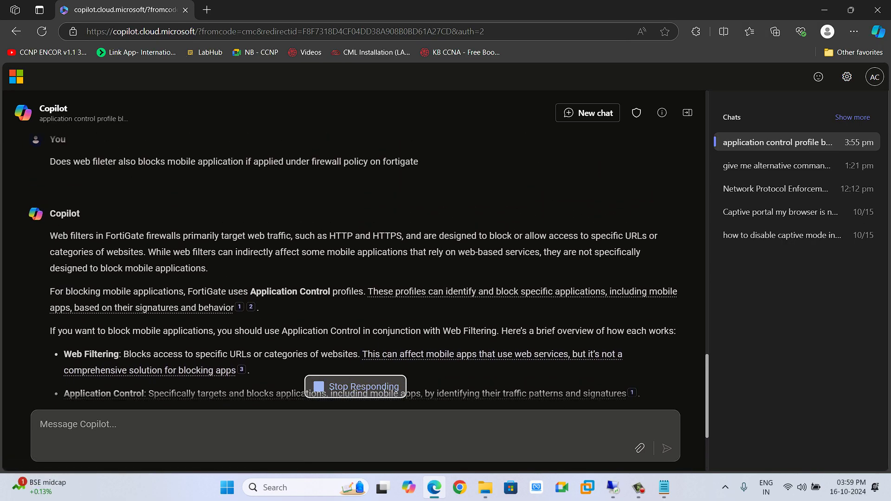
{"action": "scroll", "coordinate": [362, 260], "scroll_direction": "down", "scroll_amount": 1}
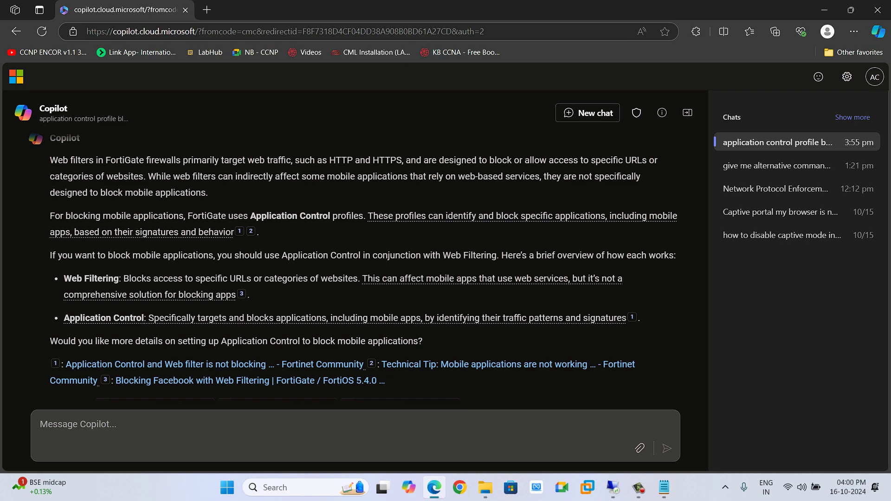
{"action": "left_click", "coordinate": [587, 487]}
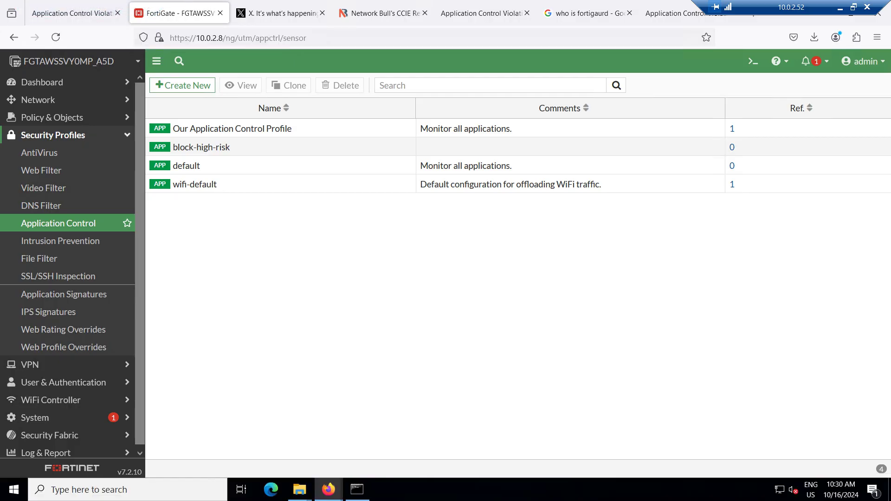
Reopen 'Our Application Control Profile' and view the Twitter_Login signature card in its priority-1 Monitor override
{"action": "mouse_move", "coordinate": [234, 130]}
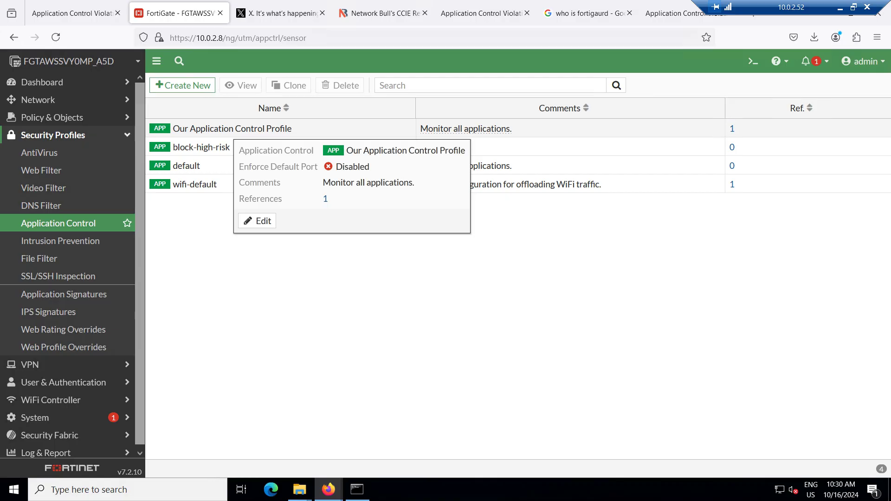
{"action": "double_click", "coordinate": [234, 130]}
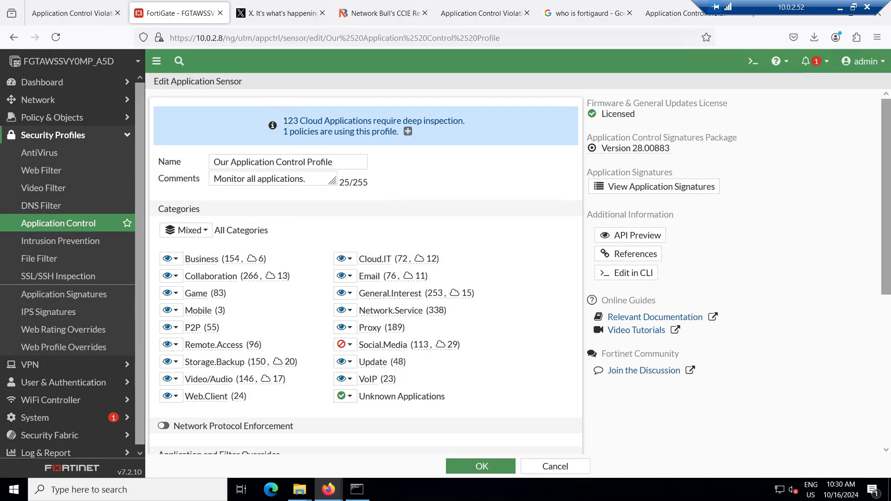
{"action": "scroll", "coordinate": [366, 272], "scroll_direction": "down", "scroll_amount": 3}
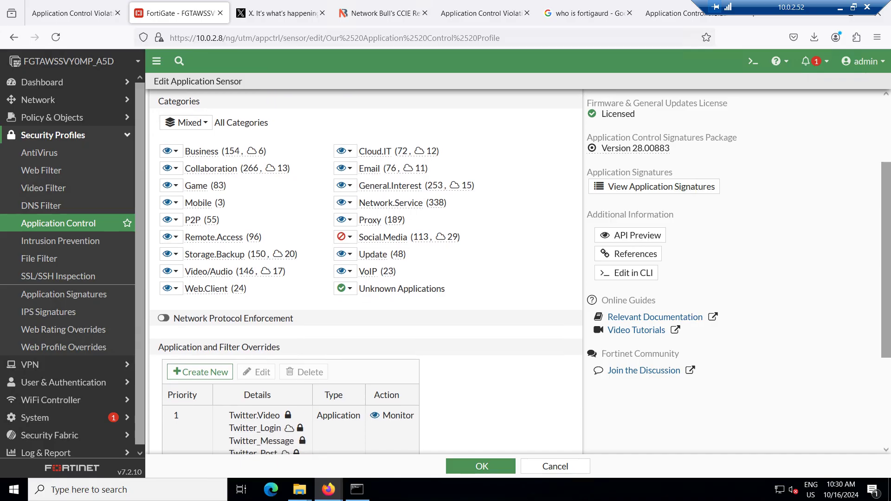
{"action": "scroll", "coordinate": [365, 272], "scroll_direction": "down", "scroll_amount": 3}
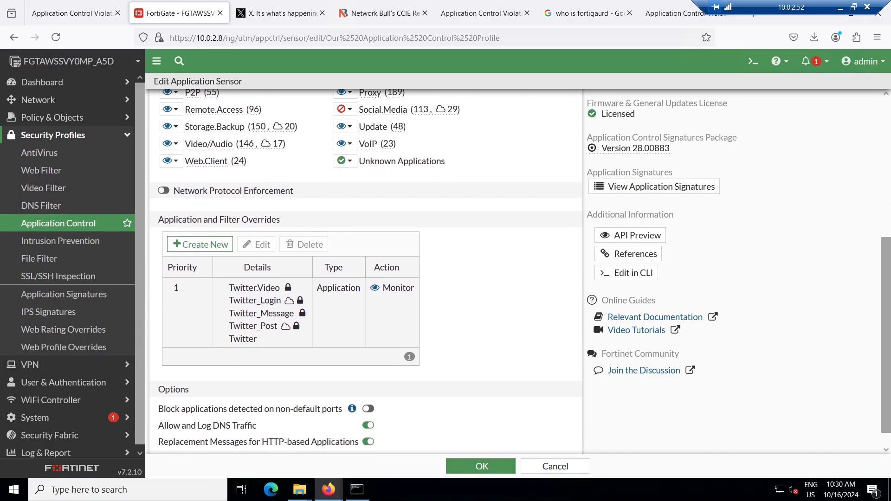
{"action": "left_click", "coordinate": [258, 297]}
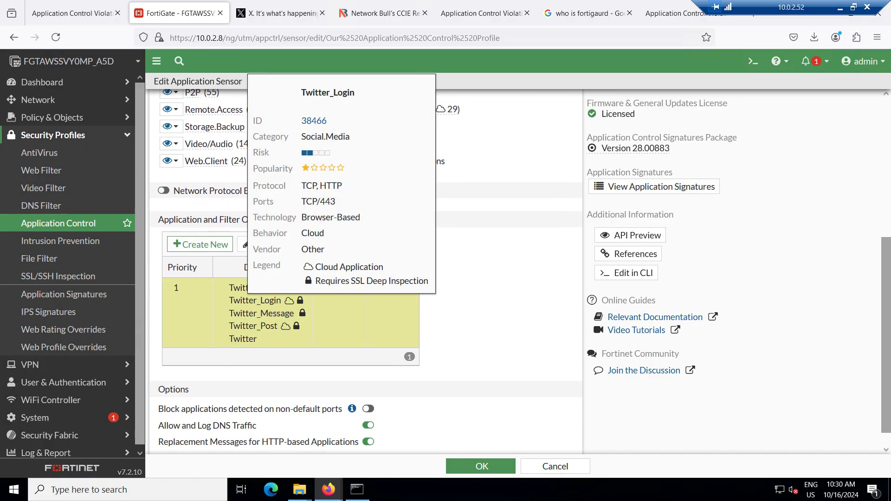
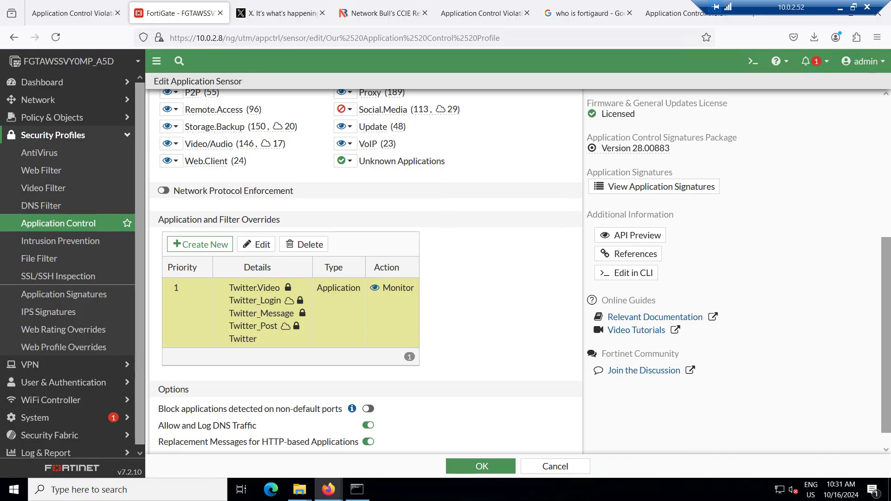
Scroll through the Copilot answer, then switch to the Day 6 lab notes in Notepad
{"action": "scroll", "coordinate": [366, 269], "scroll_direction": "up", "scroll_amount": 4}
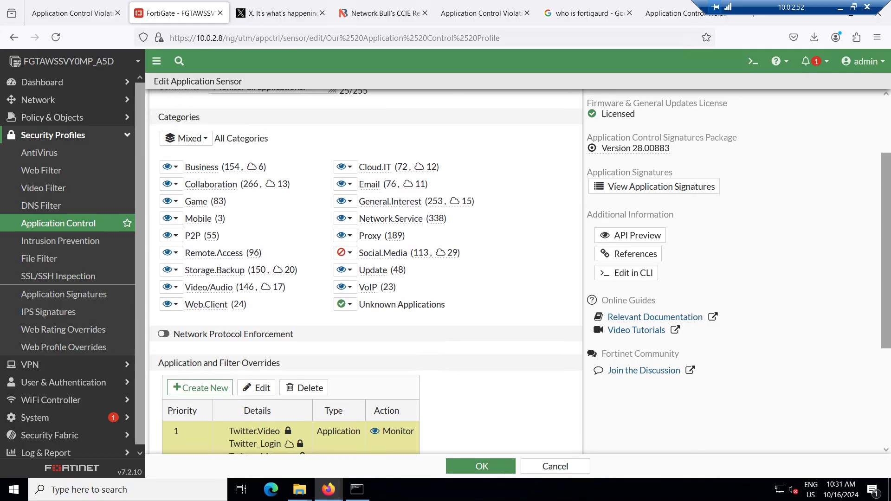
{"action": "scroll", "coordinate": [365, 269], "scroll_direction": "down", "scroll_amount": 2}
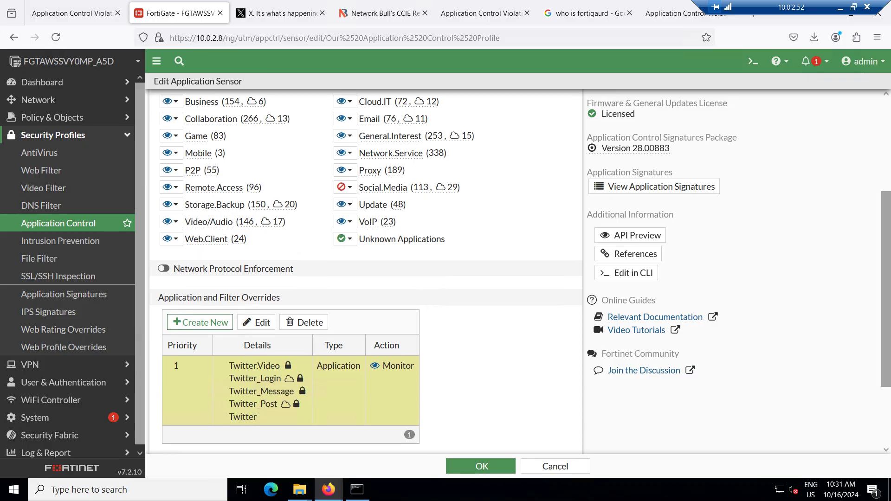
{"action": "scroll", "coordinate": [366, 269], "scroll_direction": "down", "scroll_amount": 3}
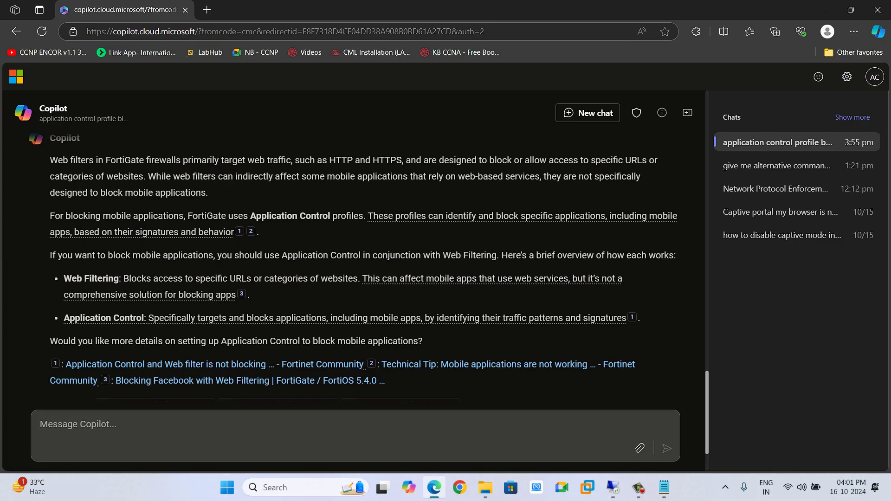
{"action": "left_click", "coordinate": [664, 487]}
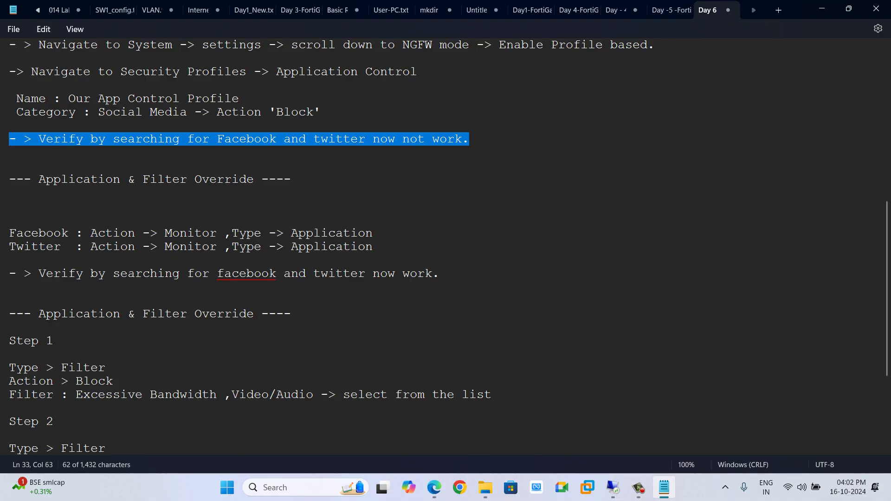
Review the Facebook/Twitter check and Application & Filter Override steps, then return to FortiGate
{"action": "left_click_drag", "start_coordinate": [441, 274], "coordinate": [165, 275]}
{"action": "scroll", "coordinate": [446, 246], "scroll_direction": "down", "scroll_amount": 3}
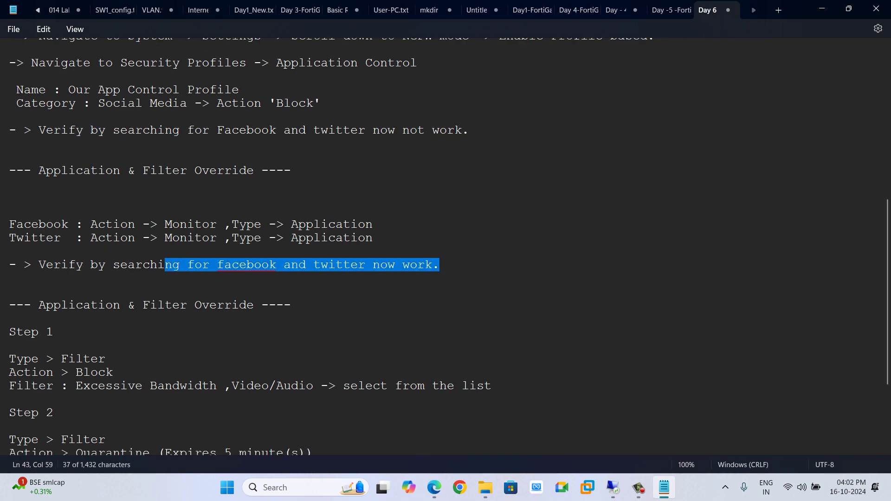
{"action": "left_click_drag", "start_coordinate": [98, 192], "coordinate": [240, 192]}
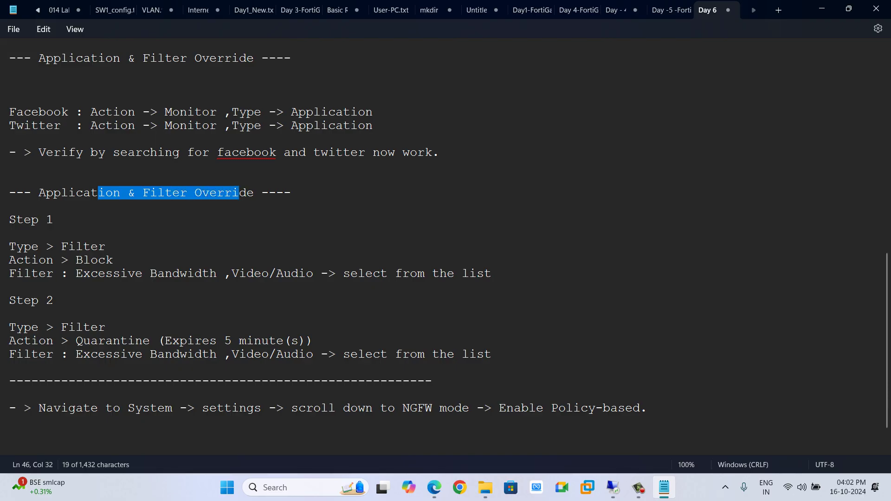
{"action": "scroll", "coordinate": [446, 241], "scroll_direction": "down", "scroll_amount": 1}
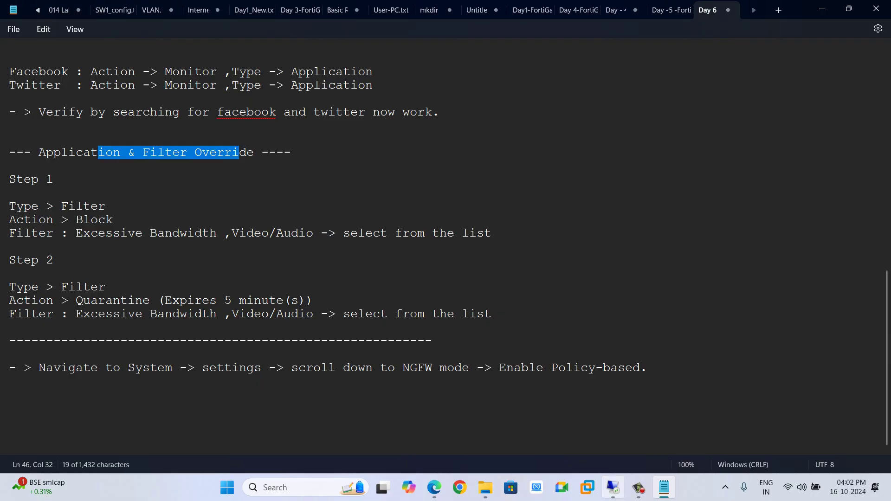
{"action": "left_click", "coordinate": [613, 487]}
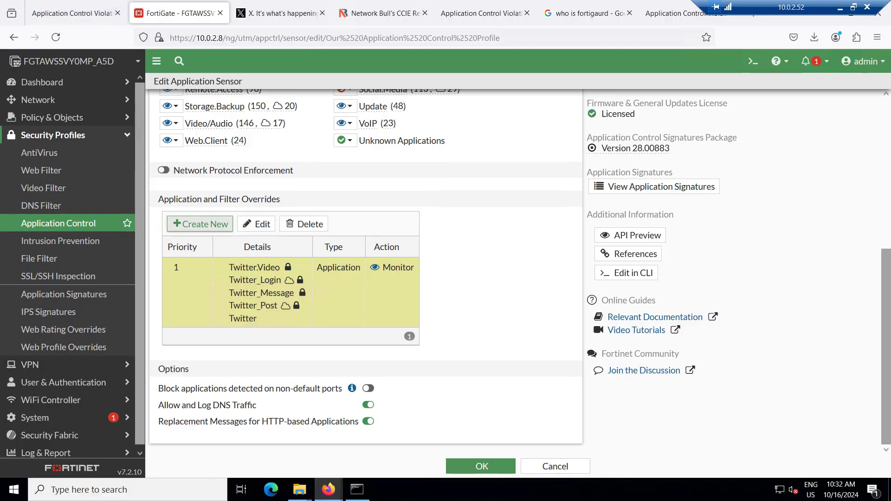
{"action": "left_click", "coordinate": [201, 223]}
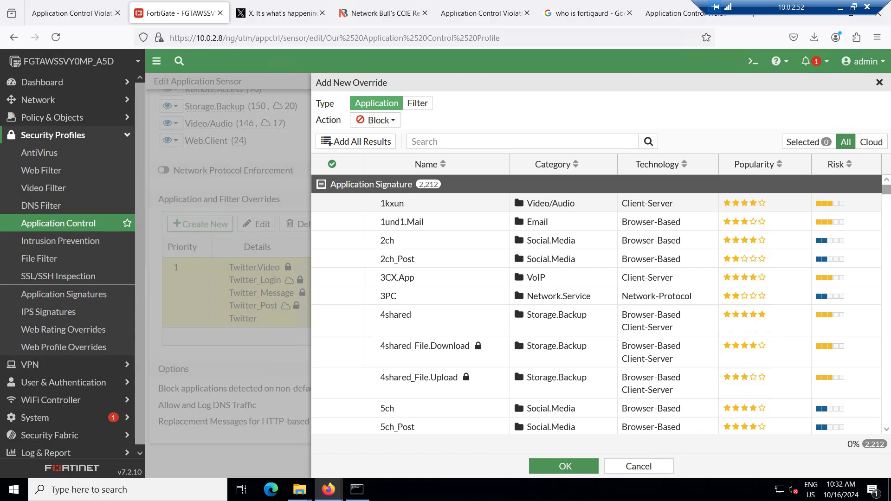
{"action": "left_click", "coordinate": [375, 120]}
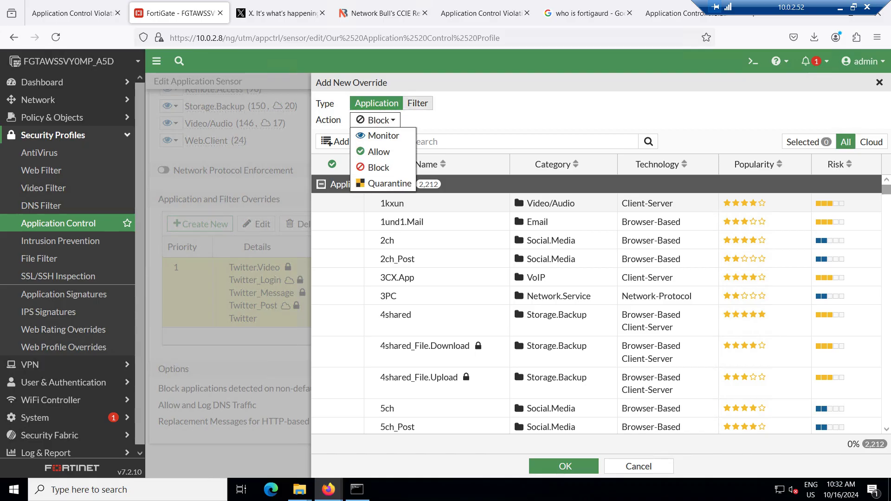
{"action": "left_click", "coordinate": [418, 103]}
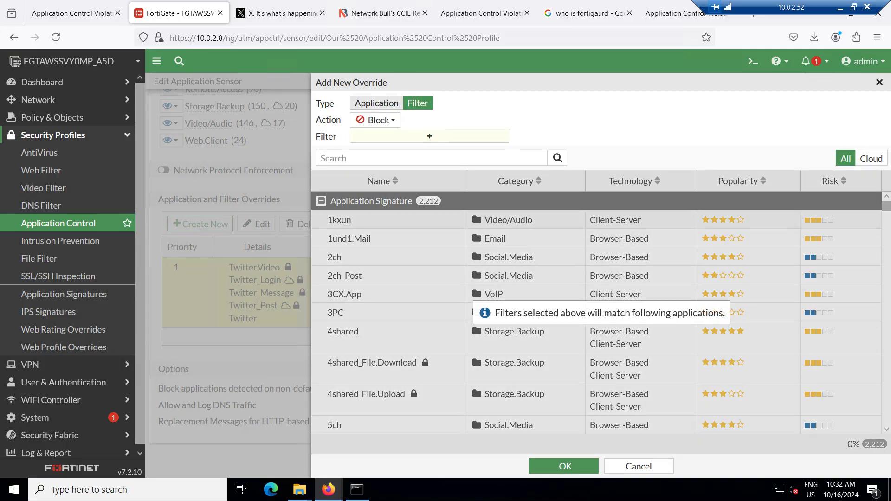
{"action": "left_click", "coordinate": [377, 103]}
{"action": "left_click", "coordinate": [375, 120]}
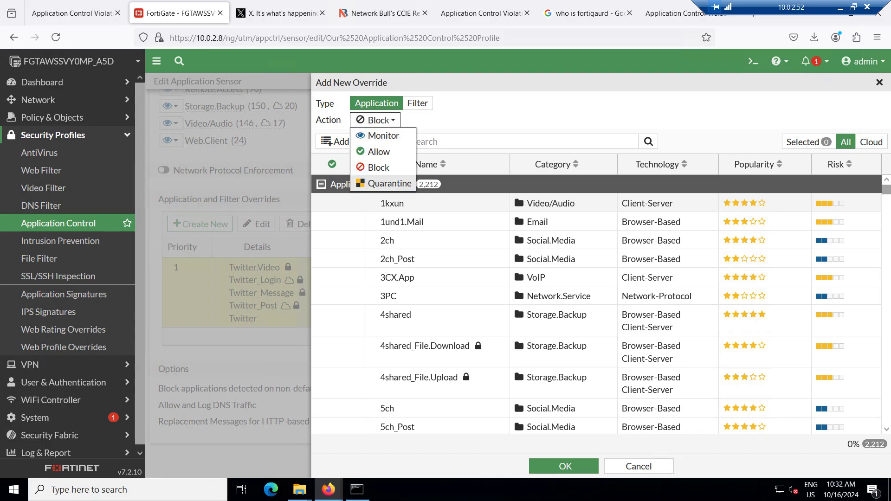
{"action": "left_click", "coordinate": [385, 184]}
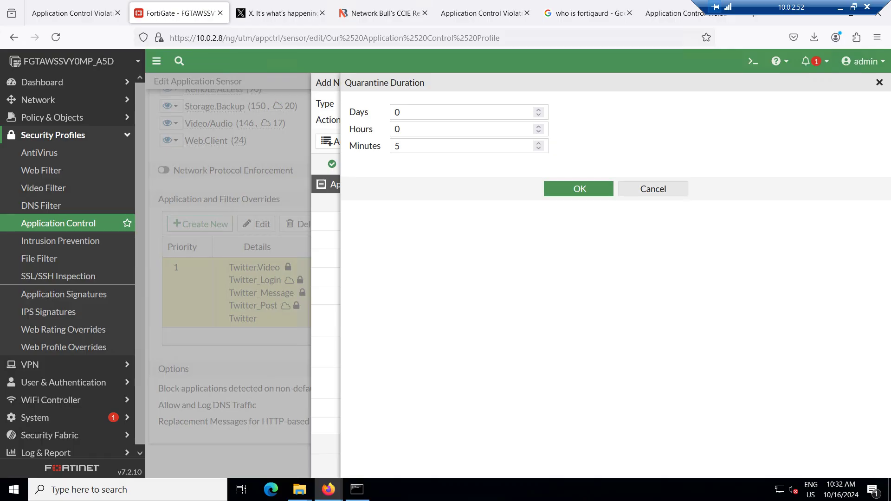
{"action": "left_click", "coordinate": [653, 188]}
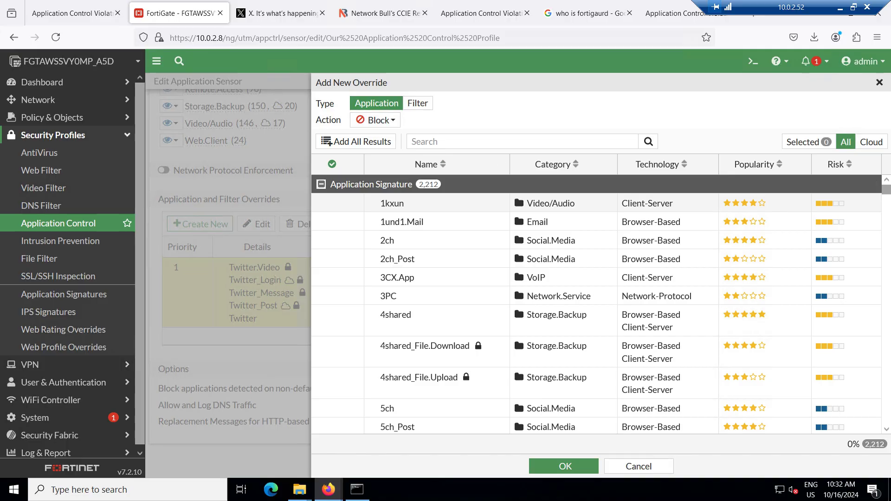
{"action": "key", "text": "Escape"}
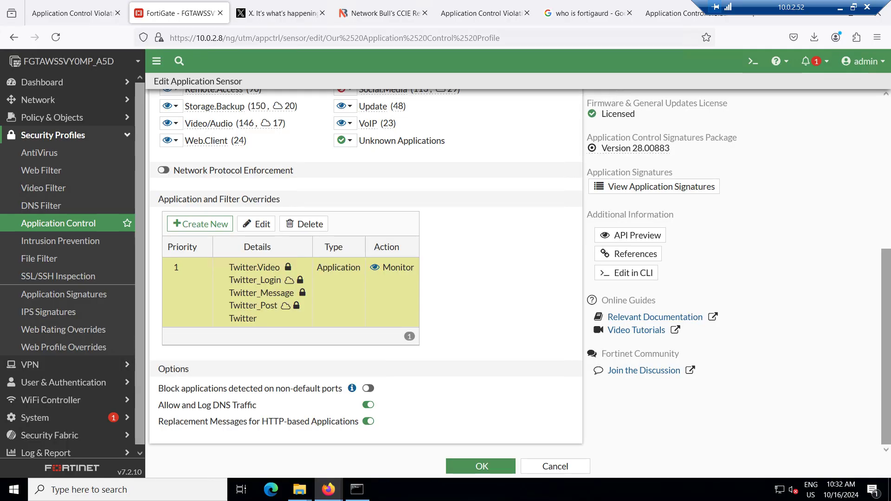
Create a new application override with action Quarantine lasting 5 minutes
{"action": "scroll", "coordinate": [365, 269], "scroll_direction": "up", "scroll_amount": 3}
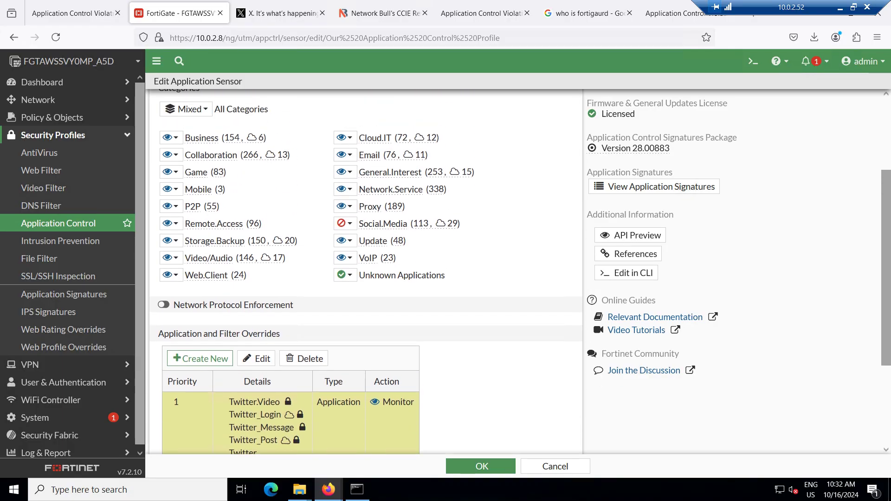
{"action": "mouse_move", "coordinate": [383, 223]}
{"action": "scroll", "coordinate": [366, 272], "scroll_direction": "down", "scroll_amount": 3}
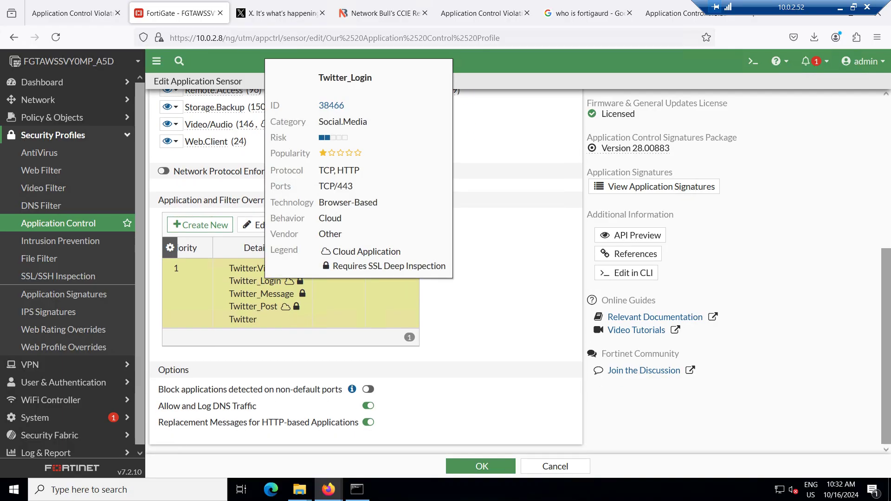
{"action": "left_click", "coordinate": [201, 225]}
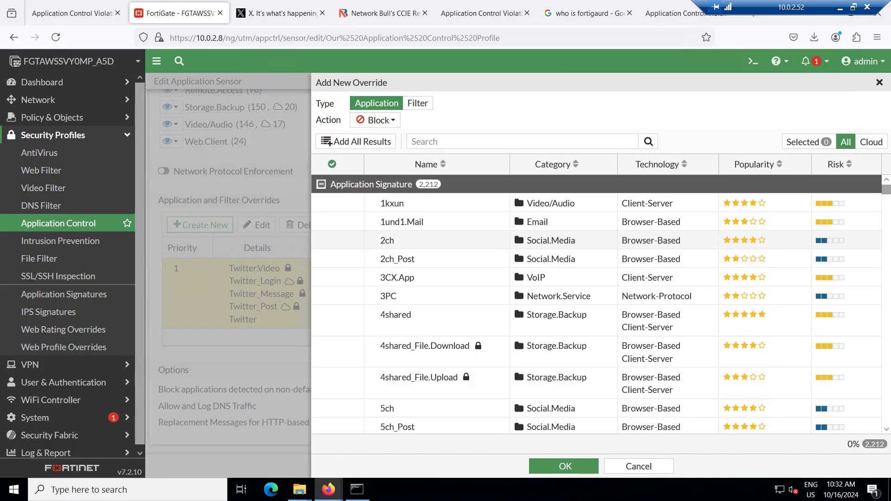
{"action": "left_click", "coordinate": [376, 121]}
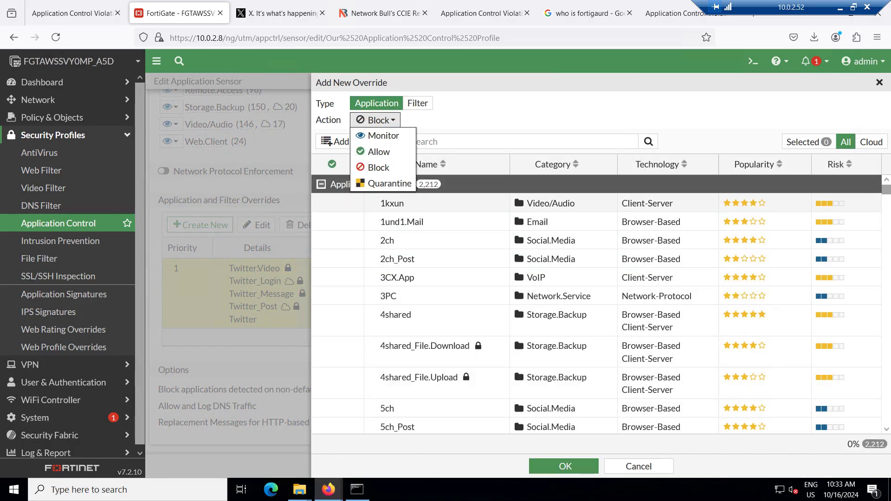
{"action": "left_click", "coordinate": [388, 184]}
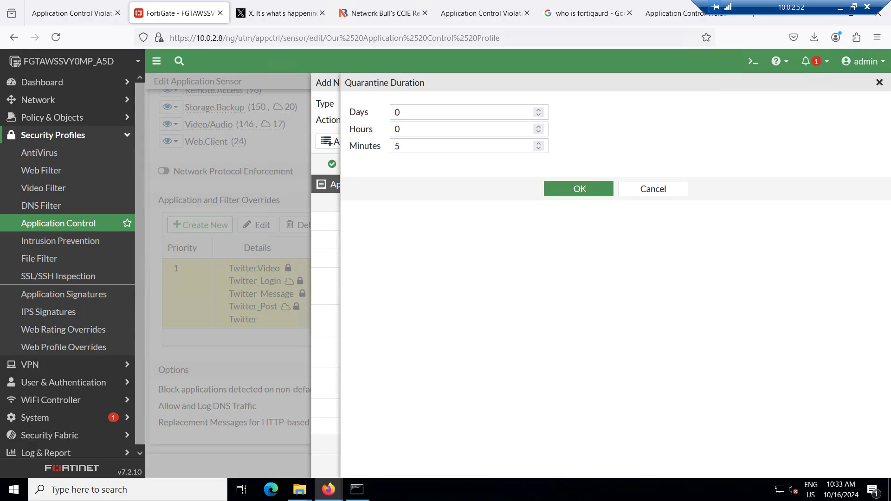
{"action": "left_click", "coordinate": [579, 189]}
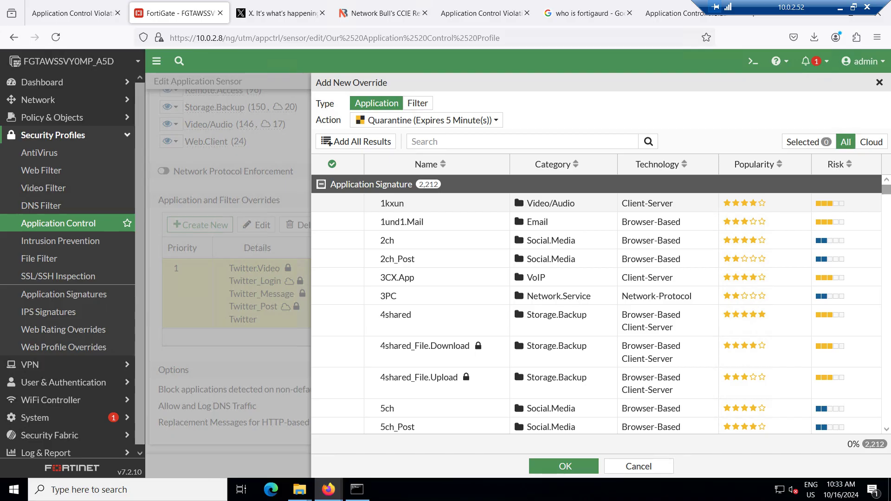
Try signature searches 'youutube' and 'insta', cancel the draft, and start another override
{"action": "left_click", "coordinate": [523, 141]}
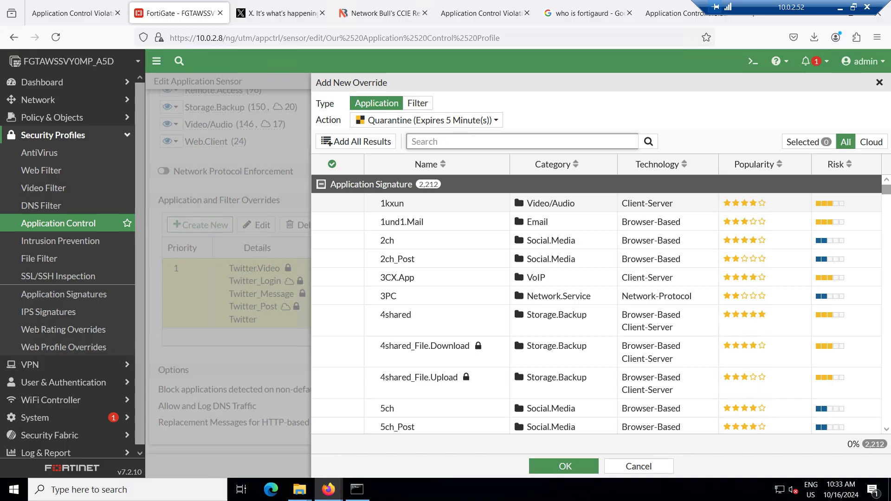
{"action": "type", "text": "youutube"}
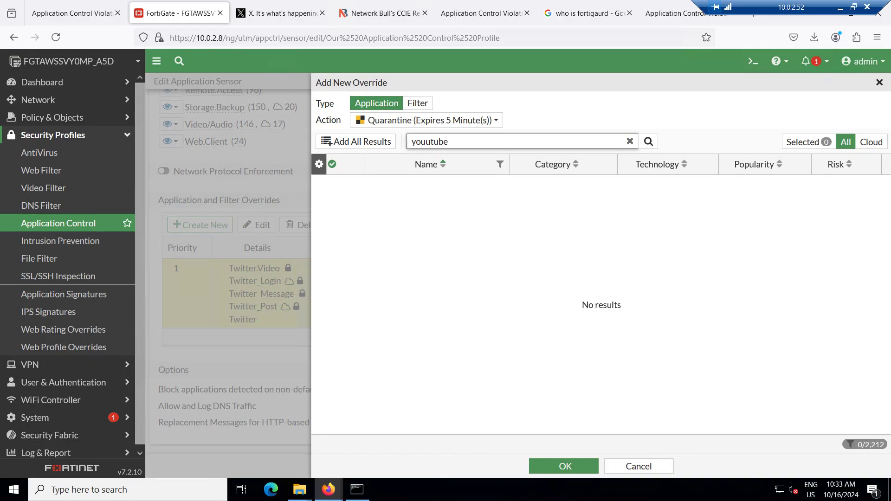
{"action": "key", "text": "BackSpace"}
{"action": "key", "text": "BackSpace"}
{"action": "key", "text": "BackSpace"}
{"action": "key", "text": "BackSpace"}
{"action": "key", "text": "BackSpace"}
{"action": "key", "text": "BackSpace"}
{"action": "key", "text": "BackSpace"}
{"action": "key", "text": "BackSpace"}
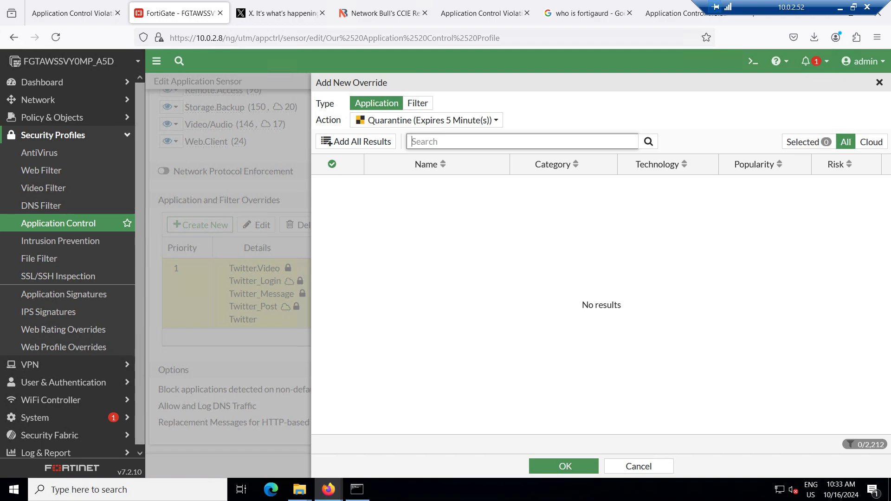
{"action": "type", "text": "insta"}
{"action": "left_click", "coordinate": [639, 466]}
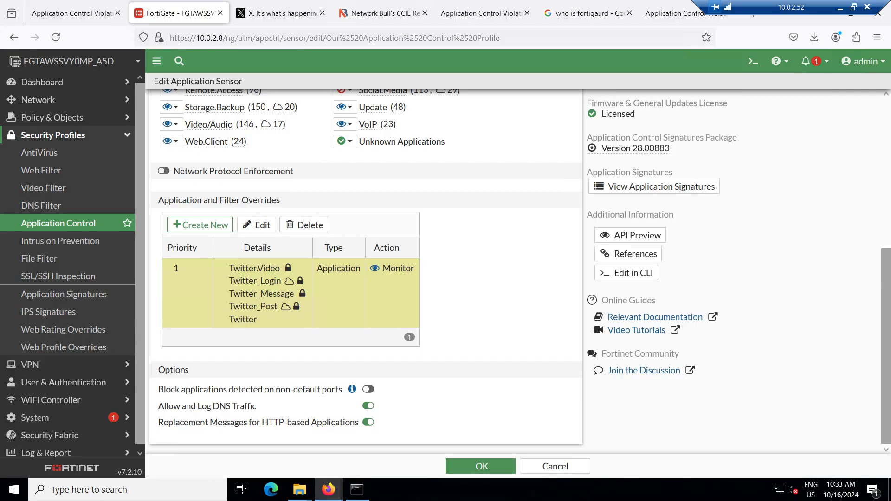
{"action": "left_click", "coordinate": [200, 226]}
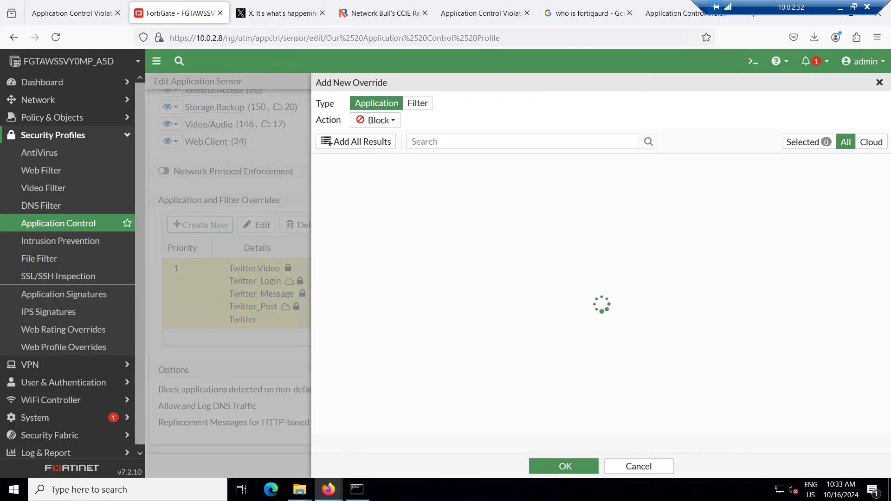
Switch the override type to Filter and set its action to Quarantine for 5 minutes
{"action": "left_click", "coordinate": [375, 120]}
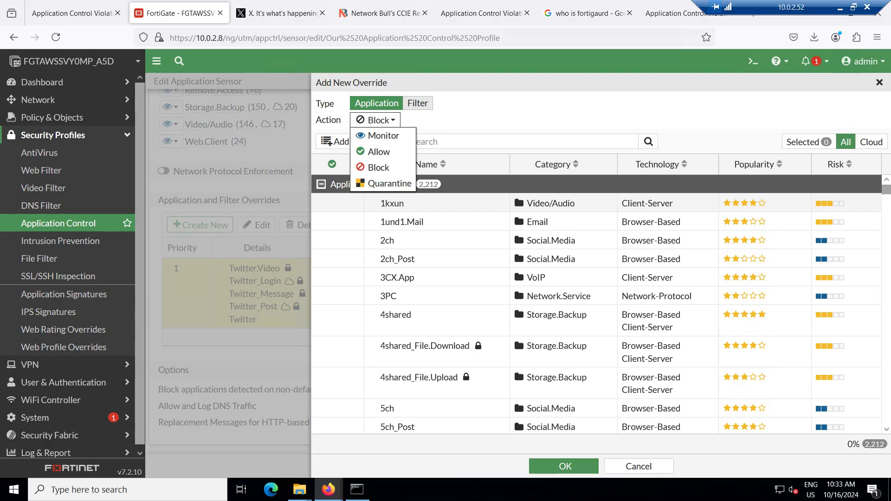
{"action": "left_click", "coordinate": [417, 103]}
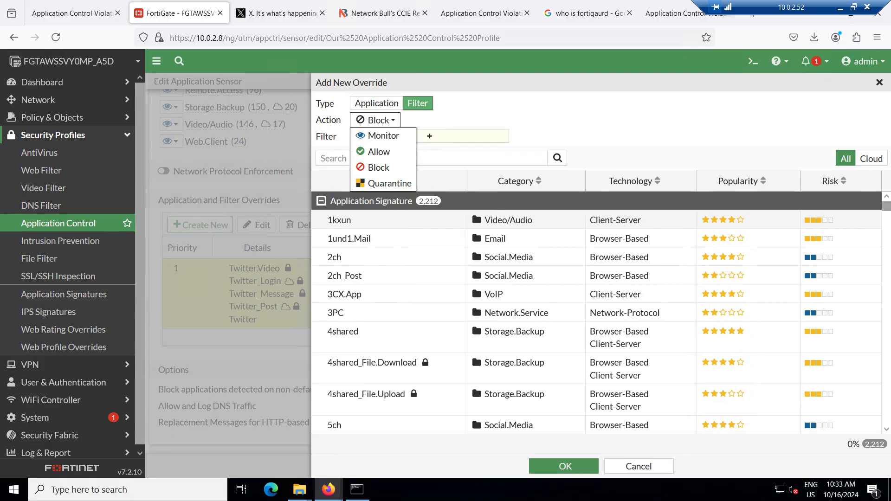
{"action": "left_click", "coordinate": [375, 120]}
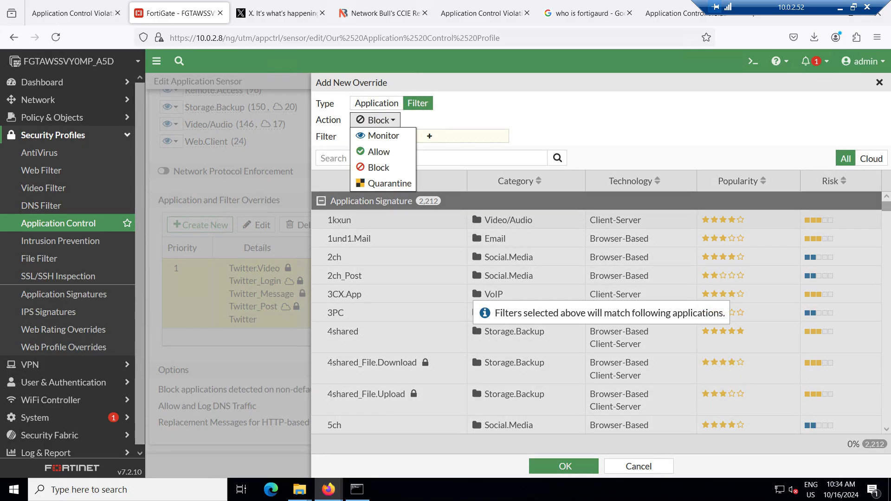
{"action": "left_click", "coordinate": [429, 136]}
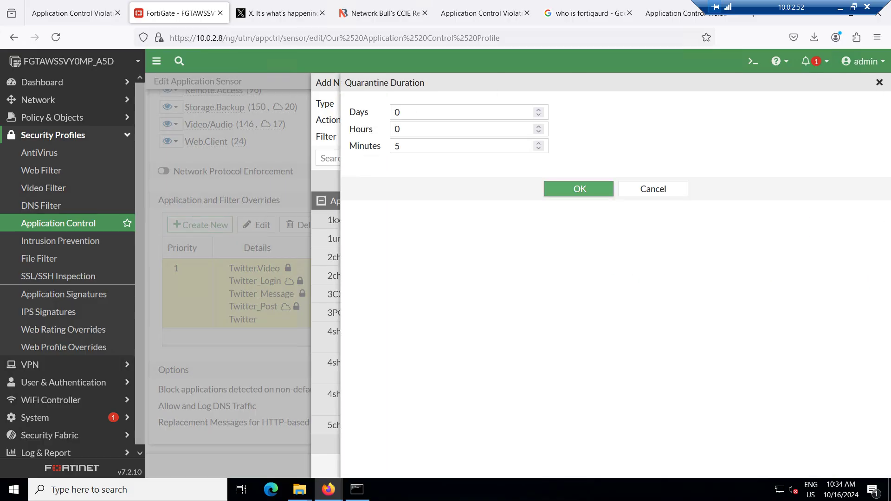
{"action": "key", "text": "Return"}
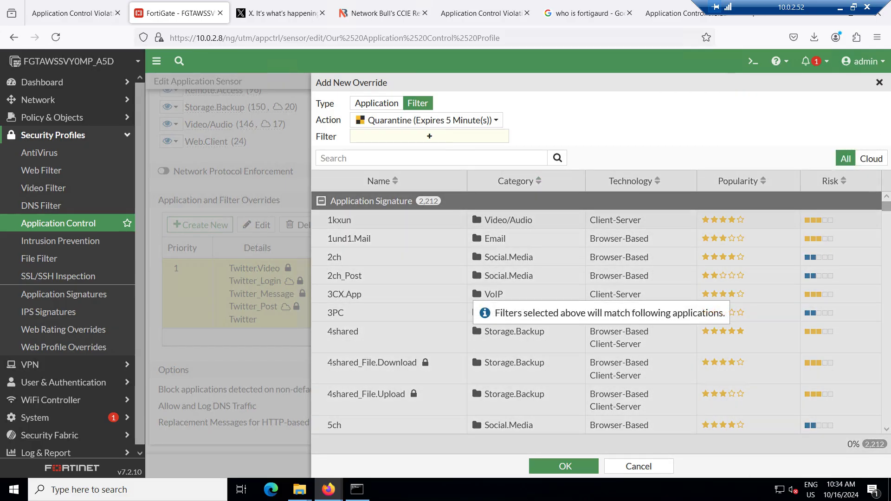
Add Excessive-Bandwidth behavior and Video/Audio category as filters, matching 138 signatures
{"action": "left_click", "coordinate": [429, 136]}
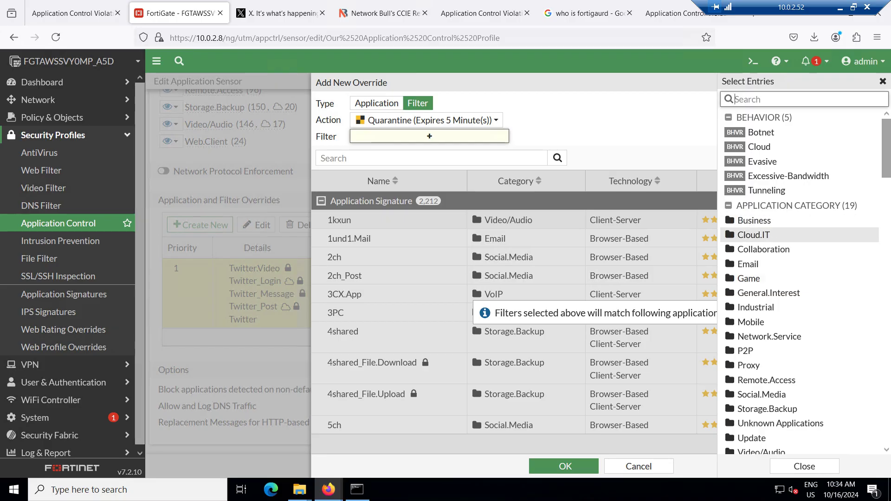
{"action": "mouse_move", "coordinate": [753, 235]}
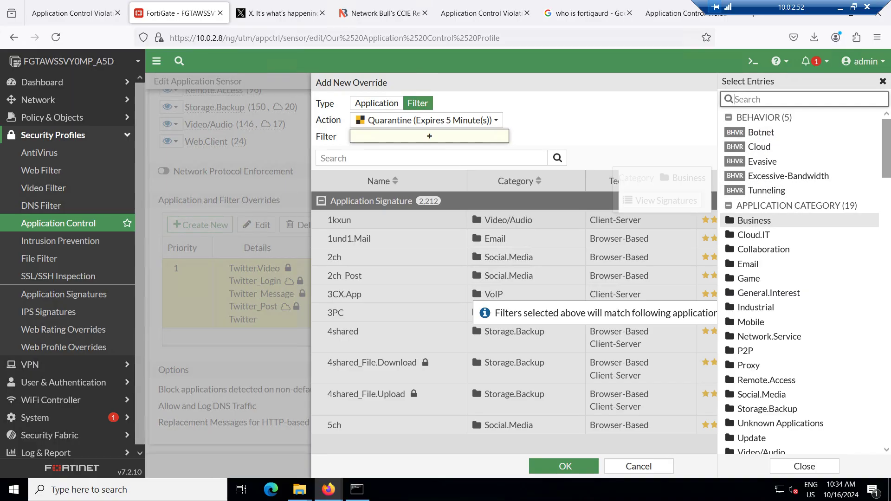
{"action": "mouse_move", "coordinate": [789, 176]}
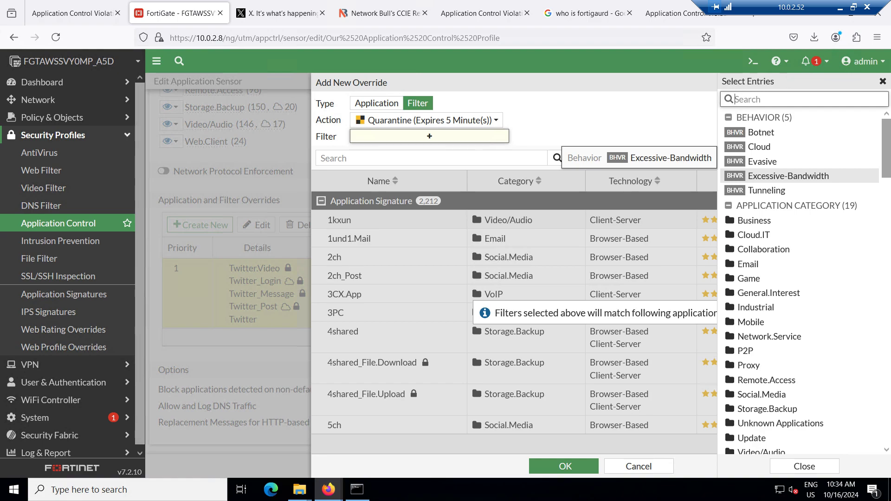
{"action": "left_click", "coordinate": [789, 176]}
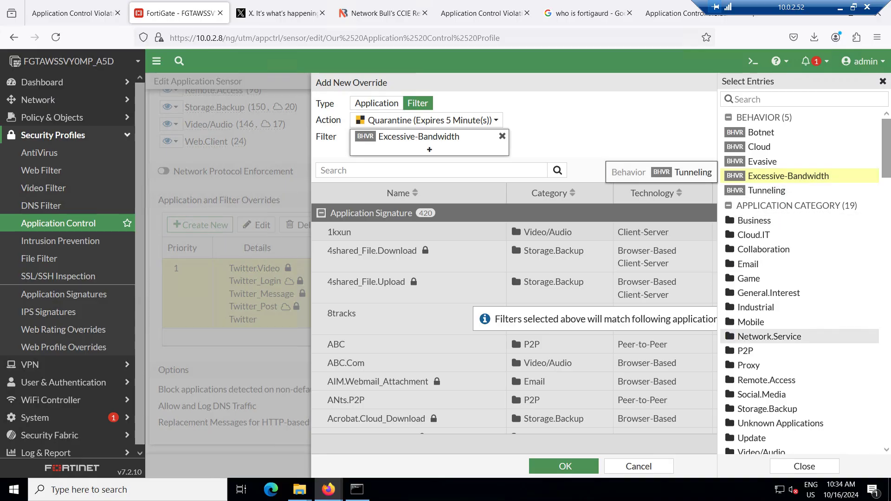
{"action": "scroll", "coordinate": [789, 336], "scroll_direction": "down", "scroll_amount": 3}
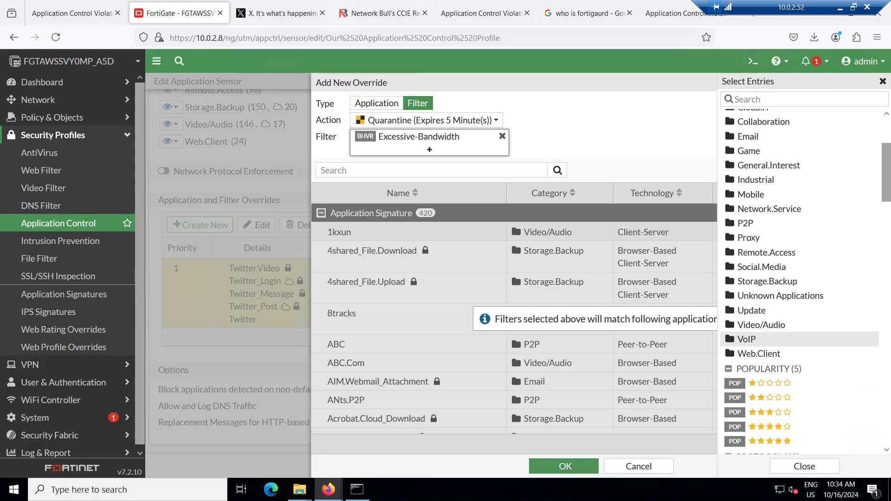
{"action": "scroll", "coordinate": [789, 299], "scroll_direction": "up", "scroll_amount": 1}
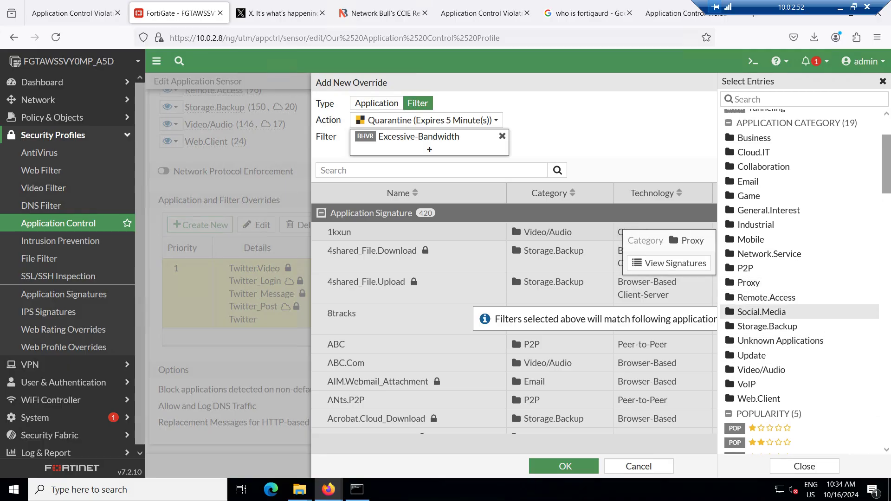
{"action": "left_click", "coordinate": [761, 370]}
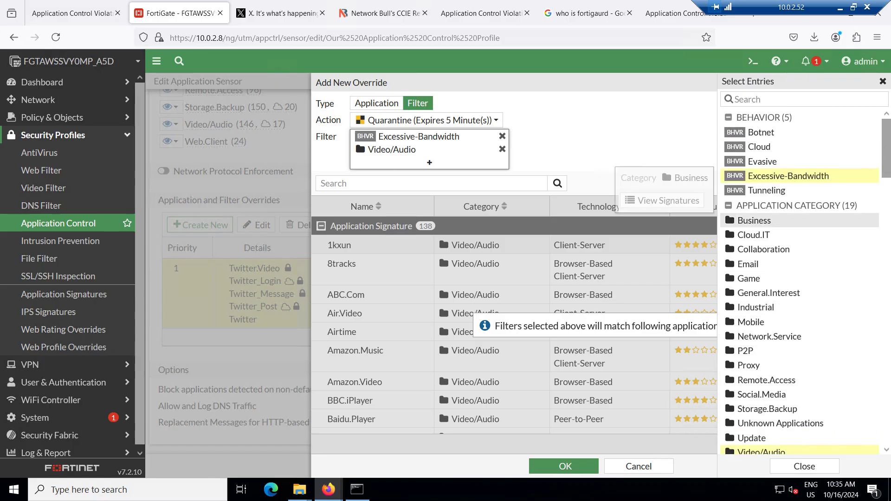
Search the matched signatures for 'youtu', inspect YouTube.Downloader.YTD, then clear the search
{"action": "scroll", "coordinate": [789, 209], "scroll_direction": "down", "scroll_amount": 3}
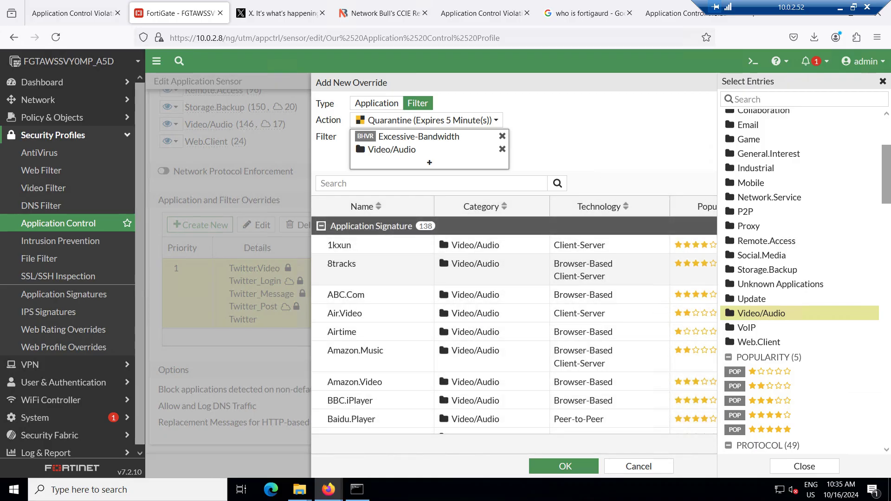
{"action": "scroll", "coordinate": [515, 325], "scroll_direction": "down", "scroll_amount": 10}
{"action": "scroll", "coordinate": [515, 325], "scroll_direction": "down", "scroll_amount": 15}
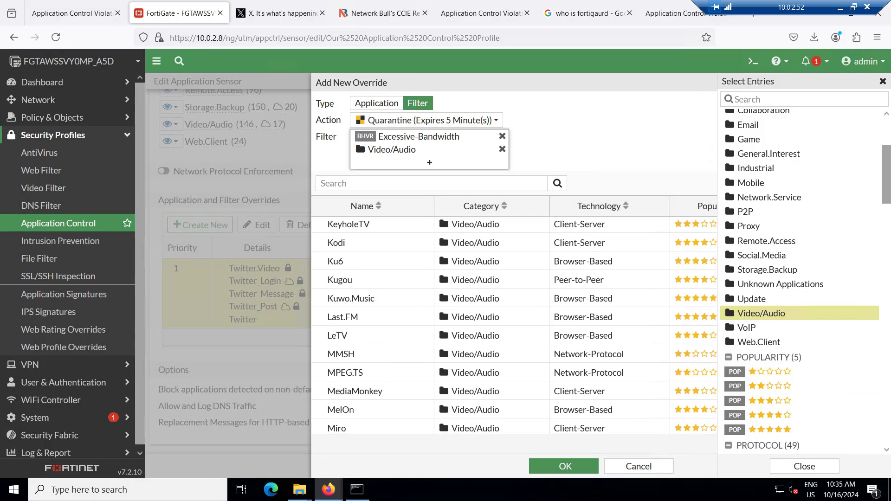
{"action": "scroll", "coordinate": [514, 325], "scroll_direction": "down", "scroll_amount": 5}
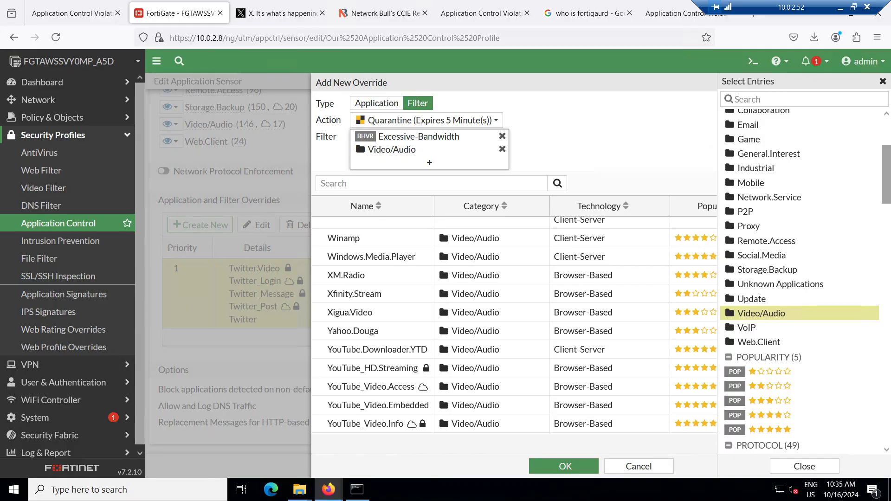
{"action": "scroll", "coordinate": [515, 325], "scroll_direction": "up", "scroll_amount": 5}
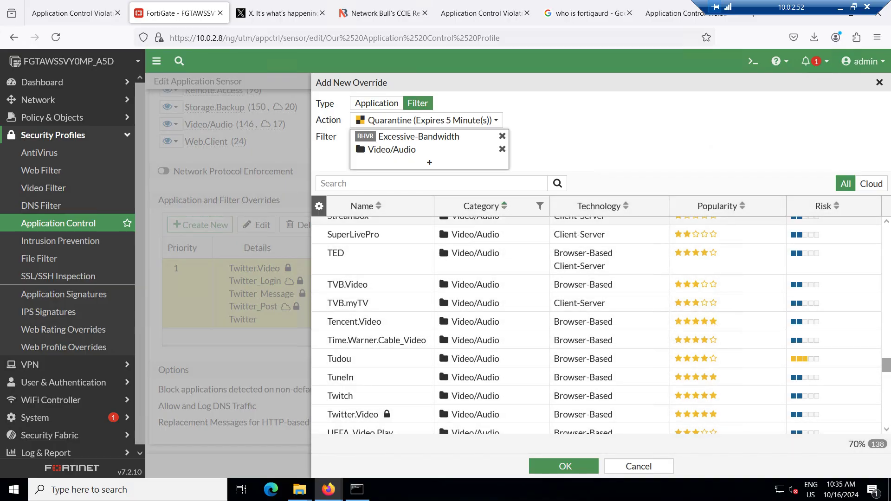
{"action": "type", "text": "youtu"}
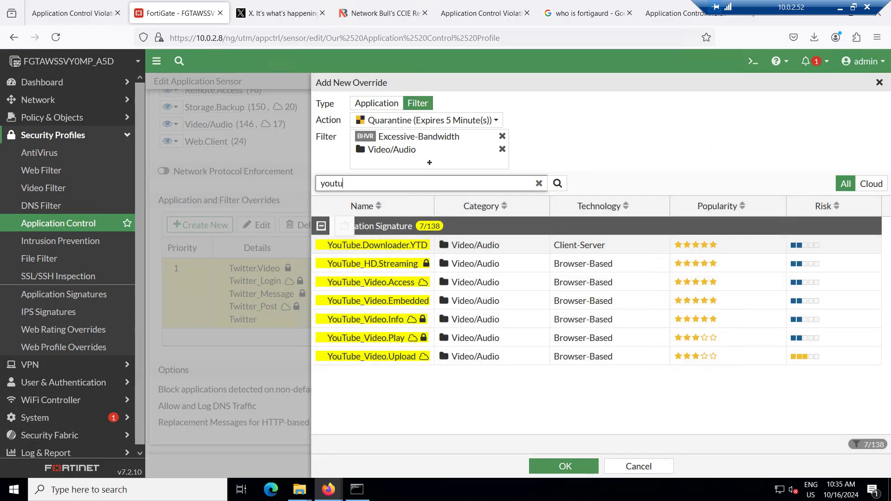
{"action": "left_click", "coordinate": [332, 246]}
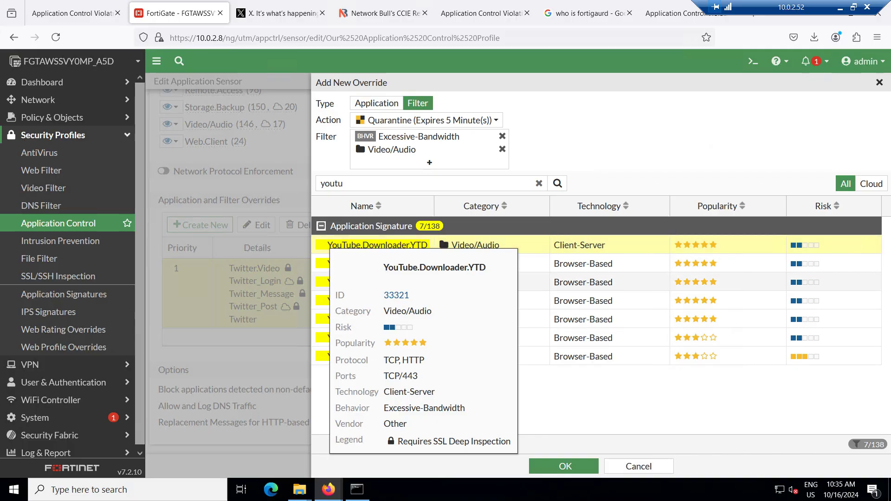
{"action": "mouse_move", "coordinate": [331, 245]}
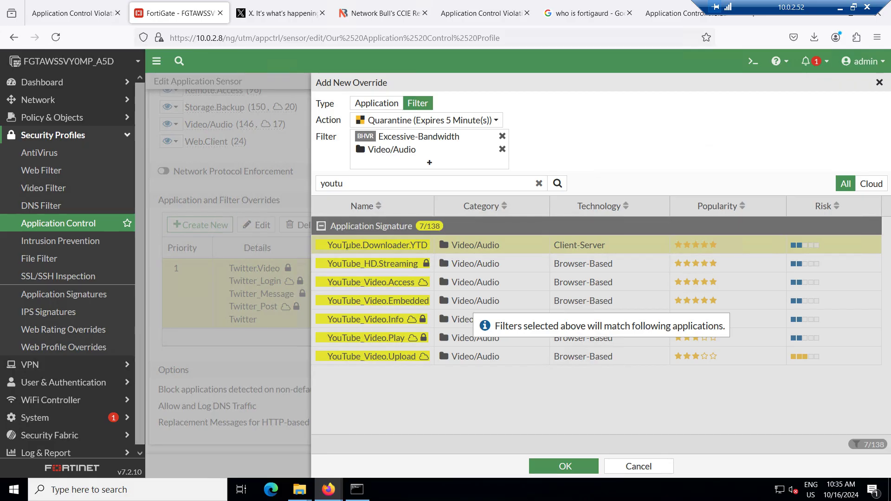
{"action": "left_click", "coordinate": [539, 184]}
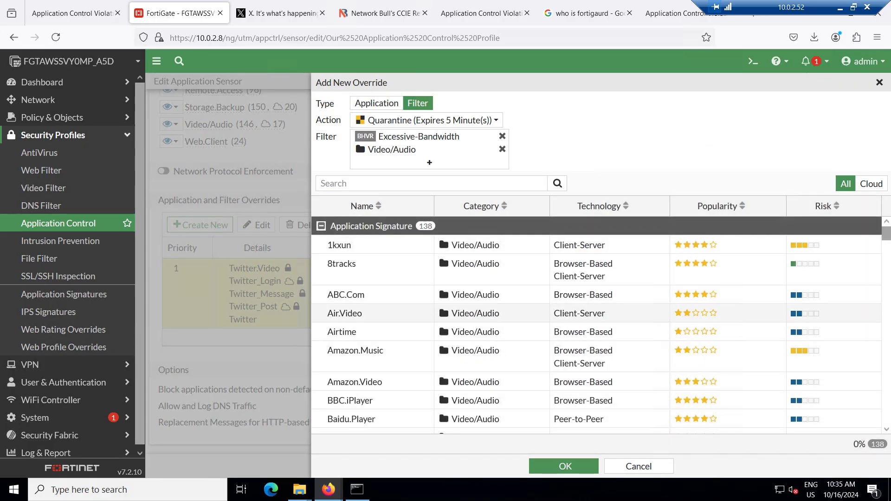
{"action": "mouse_move", "coordinate": [478, 314]}
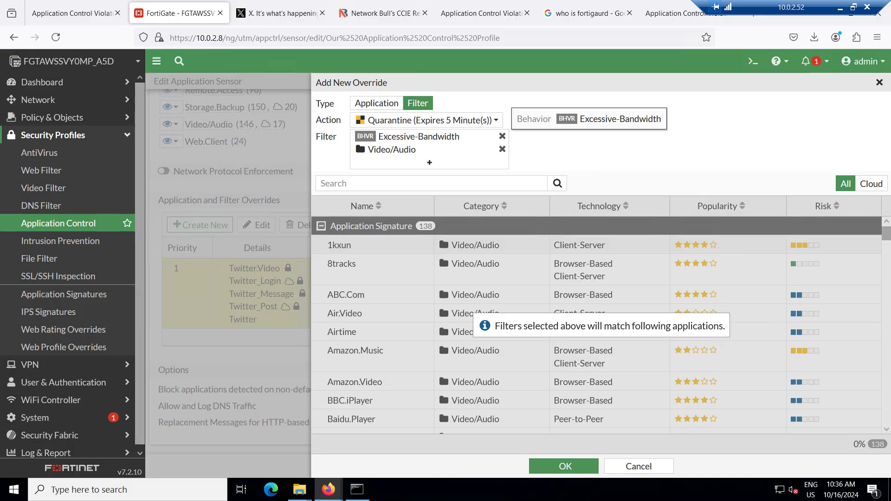
{"action": "left_click", "coordinate": [426, 138]}
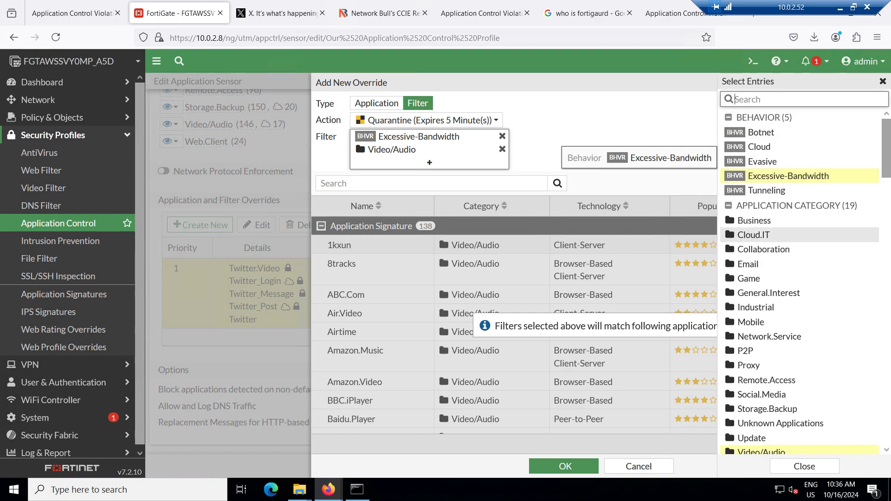
{"action": "scroll", "coordinate": [790, 309], "scroll_direction": "down", "scroll_amount": 3}
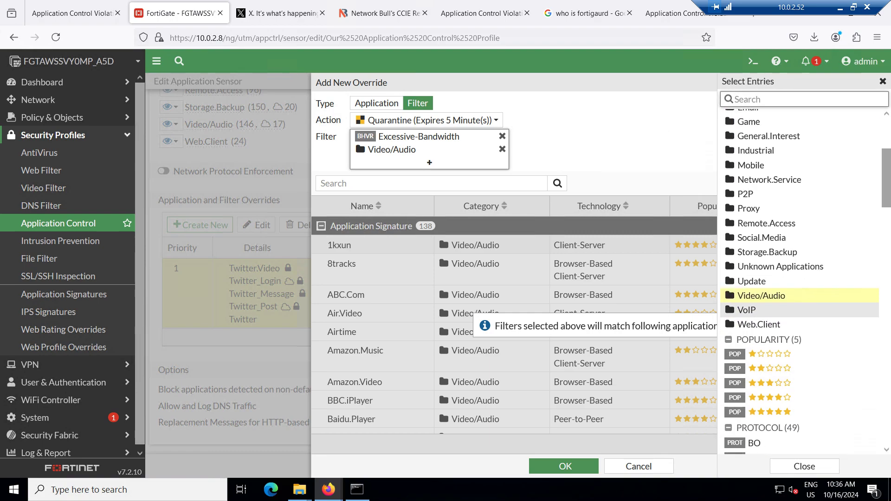
{"action": "scroll", "coordinate": [789, 350], "scroll_direction": "down", "scroll_amount": 2}
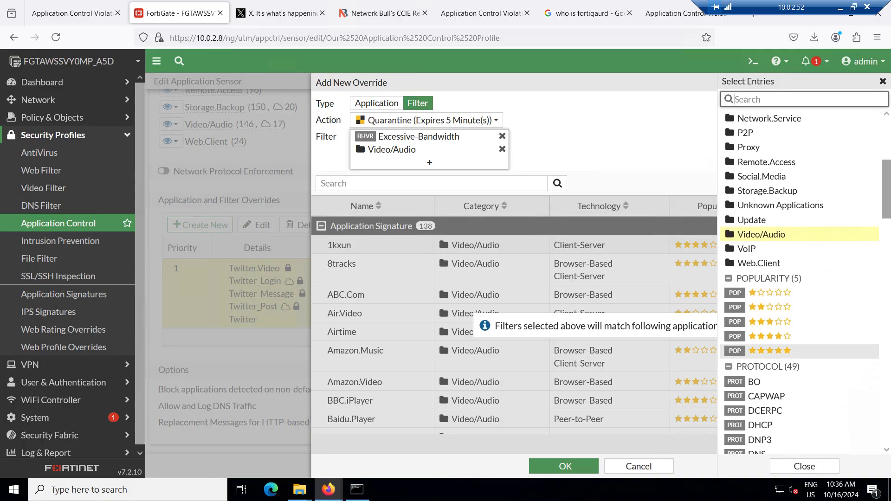
{"action": "scroll", "coordinate": [799, 350], "scroll_direction": "down", "scroll_amount": 6}
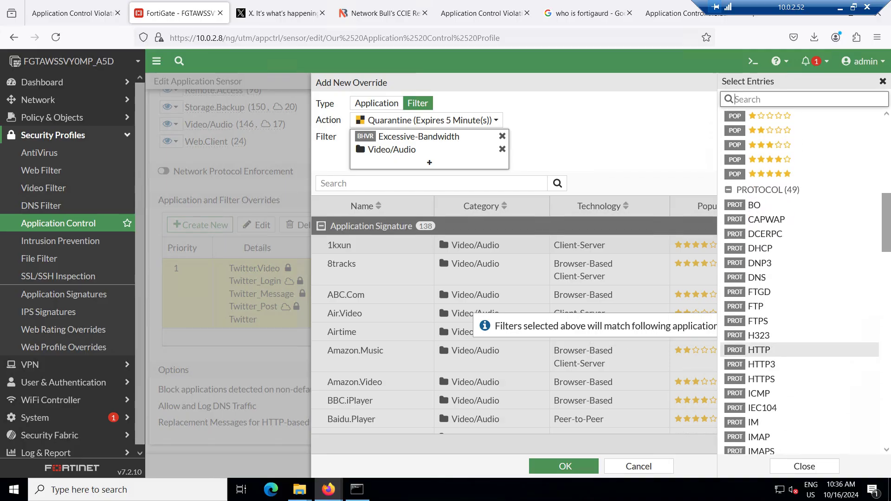
{"action": "scroll", "coordinate": [799, 348], "scroll_direction": "down", "scroll_amount": 15}
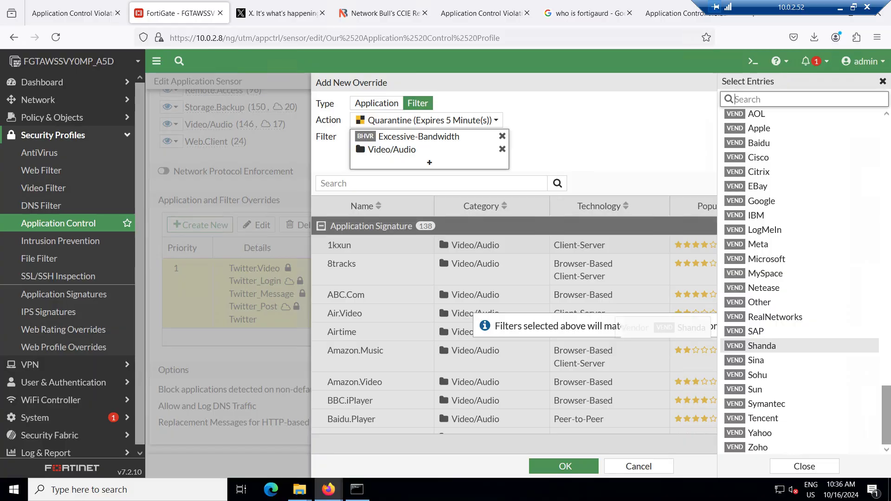
{"action": "scroll", "coordinate": [798, 348], "scroll_direction": "up", "scroll_amount": 20}
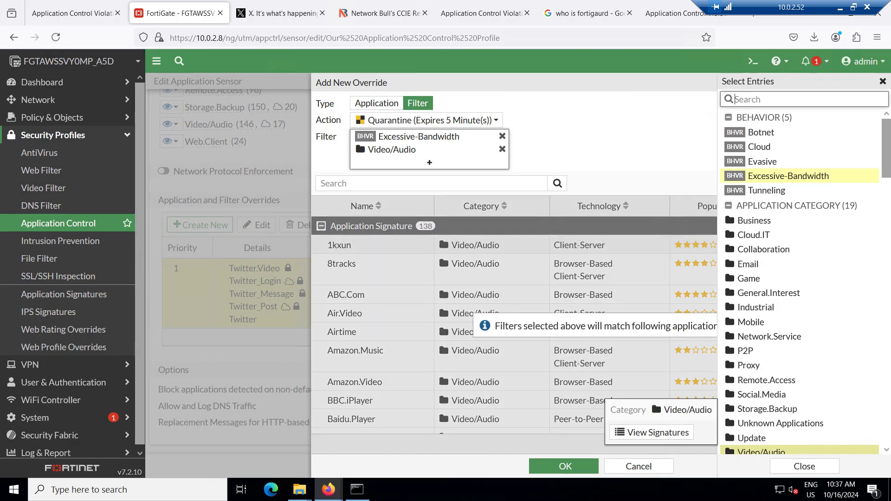
{"action": "left_click", "coordinate": [576, 444]}
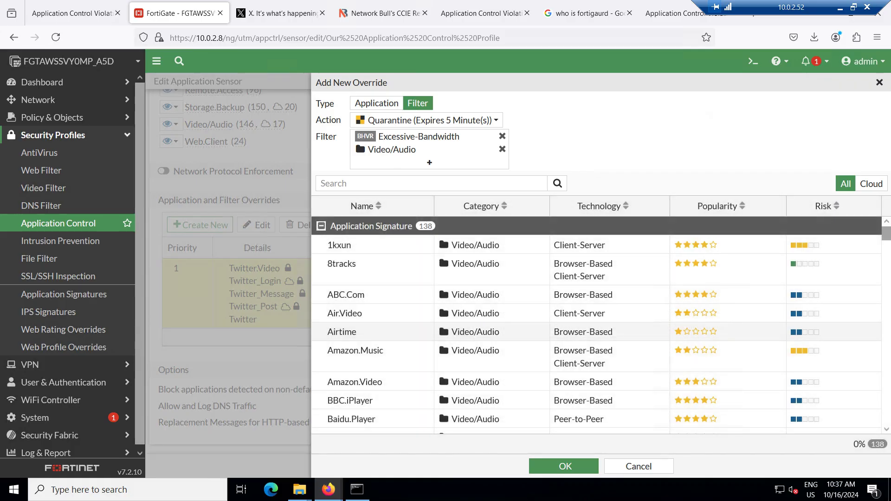
Reload facebook.com to test the block, then cancel the unfinished override in FortiGate
{"action": "scroll", "coordinate": [597, 325], "scroll_direction": "down", "scroll_amount": 15}
{"action": "scroll", "coordinate": [596, 325], "scroll_direction": "down", "scroll_amount": 10}
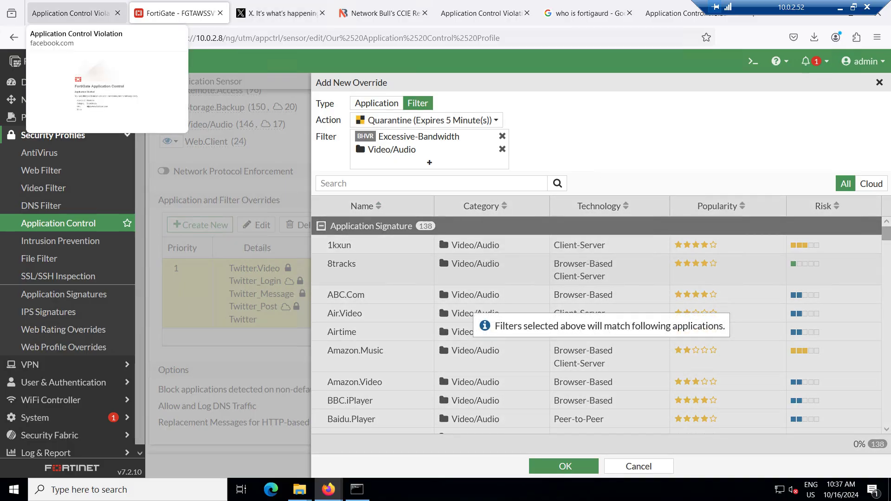
{"action": "left_click", "coordinate": [72, 13]}
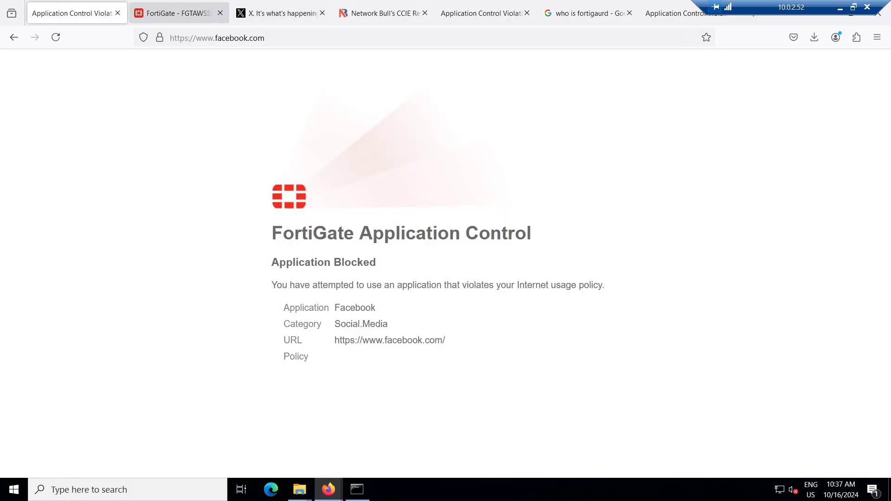
{"action": "key", "text": "ctrl+l"}
{"action": "type", "text": "face"}
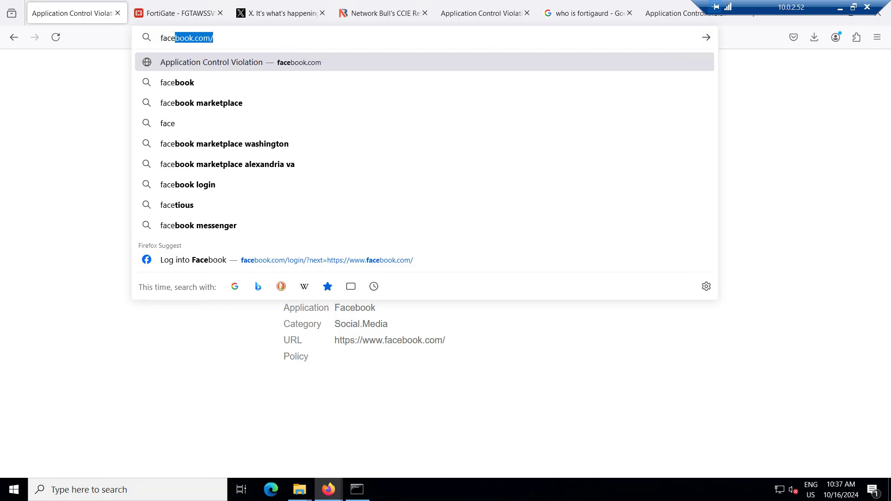
{"action": "key", "text": "Return"}
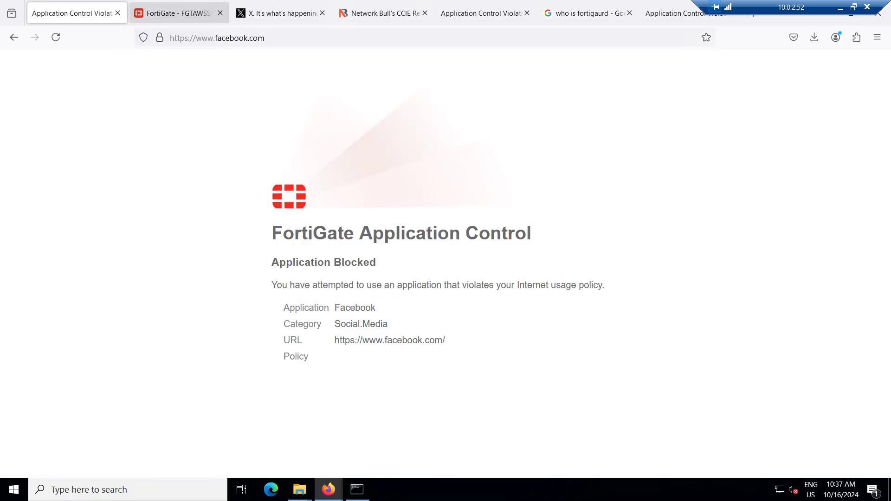
{"action": "left_click", "coordinate": [176, 13]}
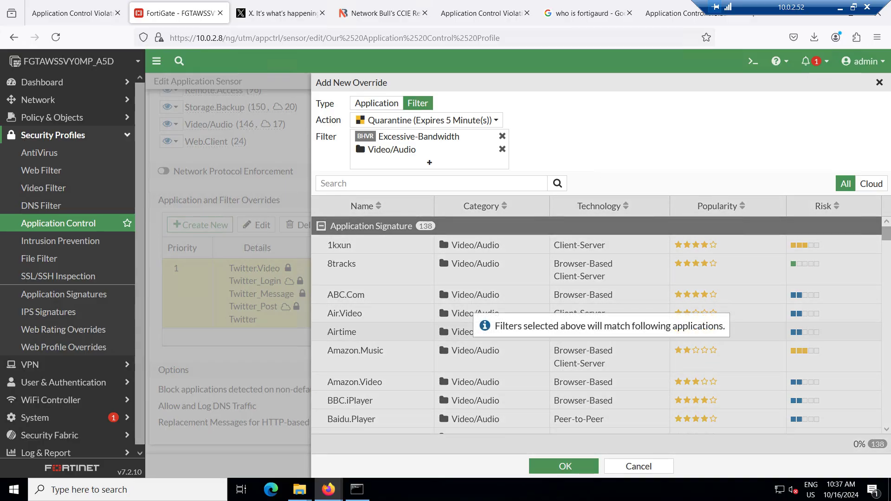
{"action": "key", "text": "Escape"}
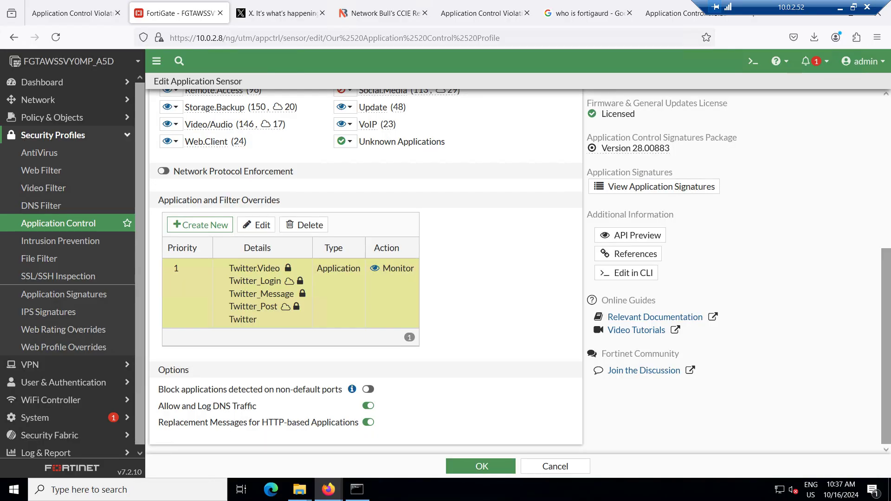
Set the Social.Media category action back to Monitor
{"action": "scroll", "coordinate": [366, 267], "scroll_direction": "up", "scroll_amount": 1}
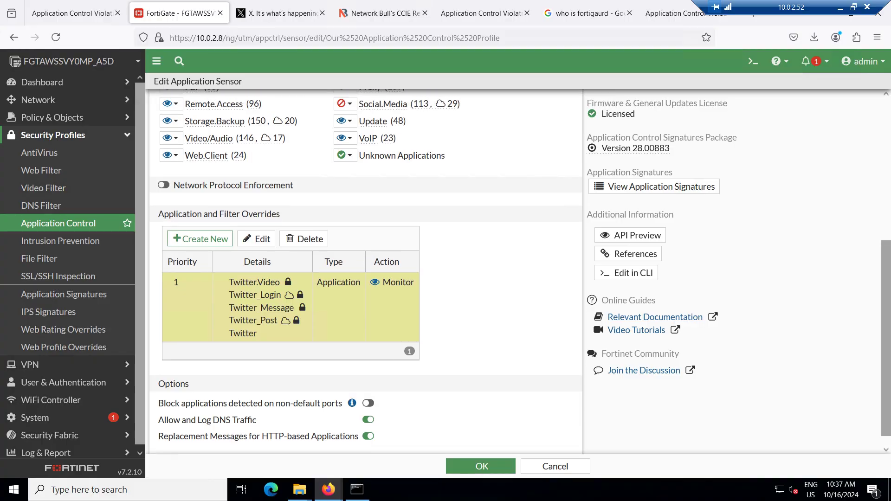
{"action": "left_click", "coordinate": [344, 104]}
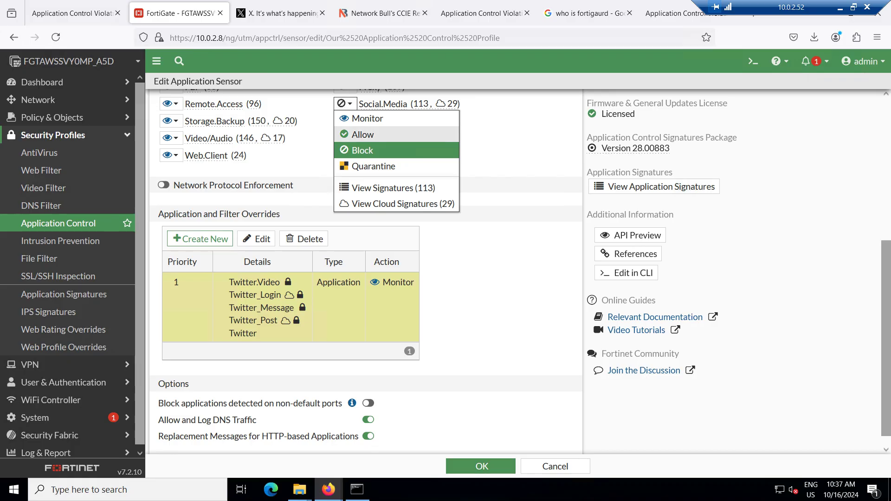
{"action": "left_click", "coordinate": [367, 118]}
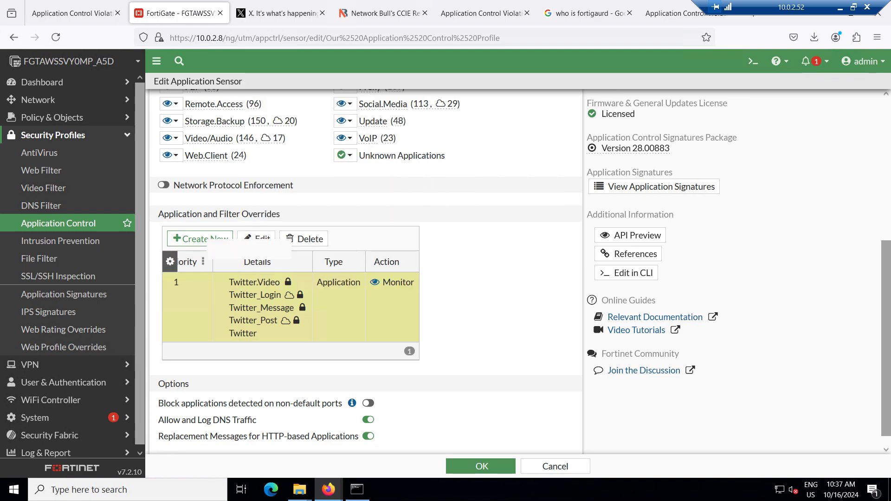
Delete the Twitter override and save the Application Control profile
{"action": "right_click", "coordinate": [206, 307]}
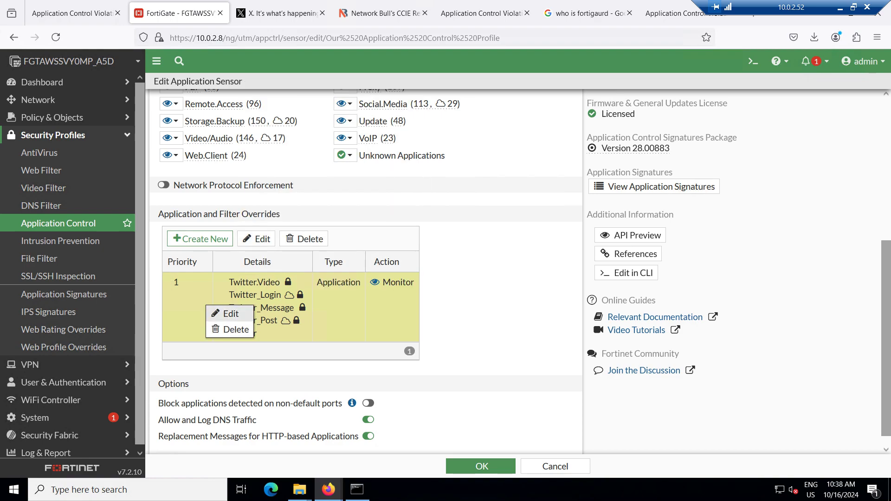
{"action": "left_click", "coordinate": [229, 314]}
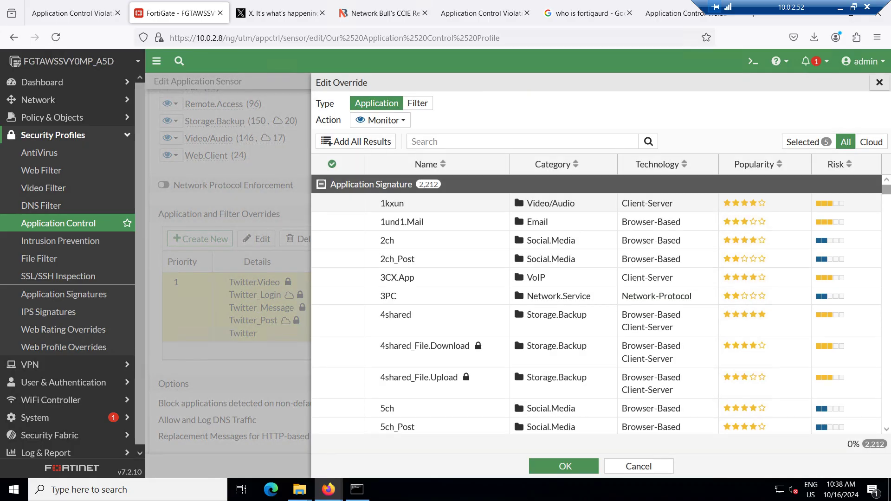
{"action": "left_click", "coordinate": [880, 82]}
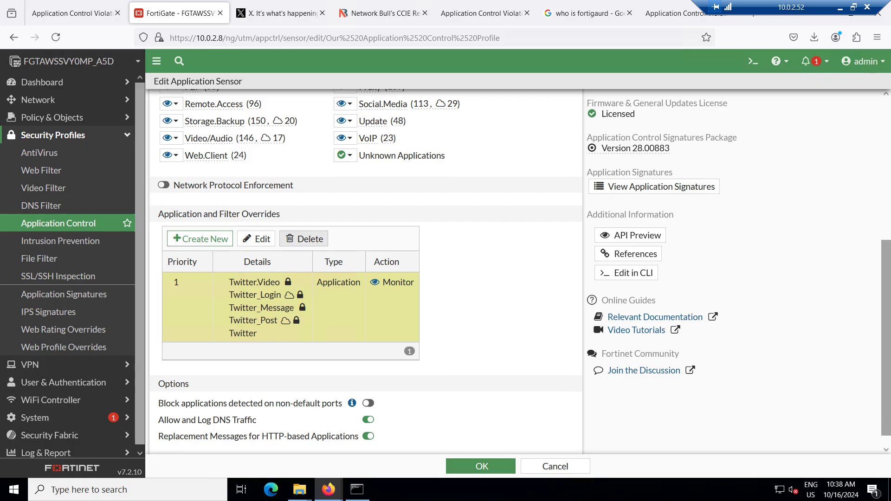
{"action": "left_click", "coordinate": [304, 239]}
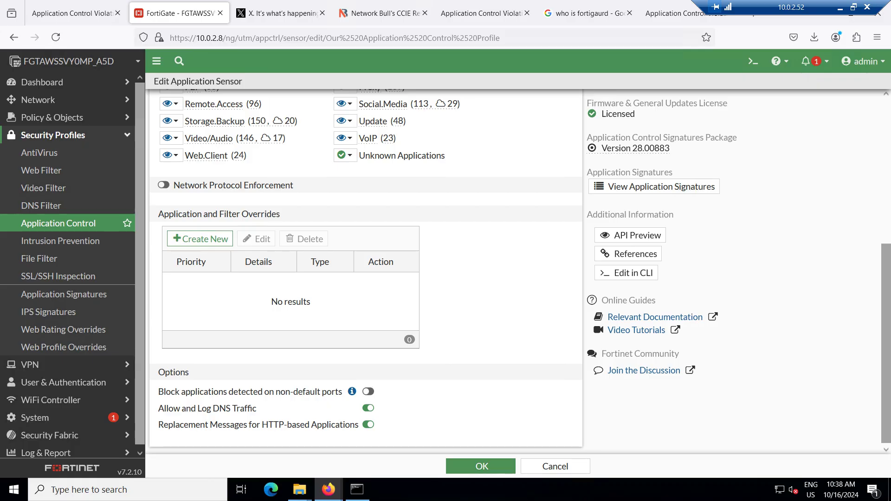
{"action": "left_click", "coordinate": [482, 466]}
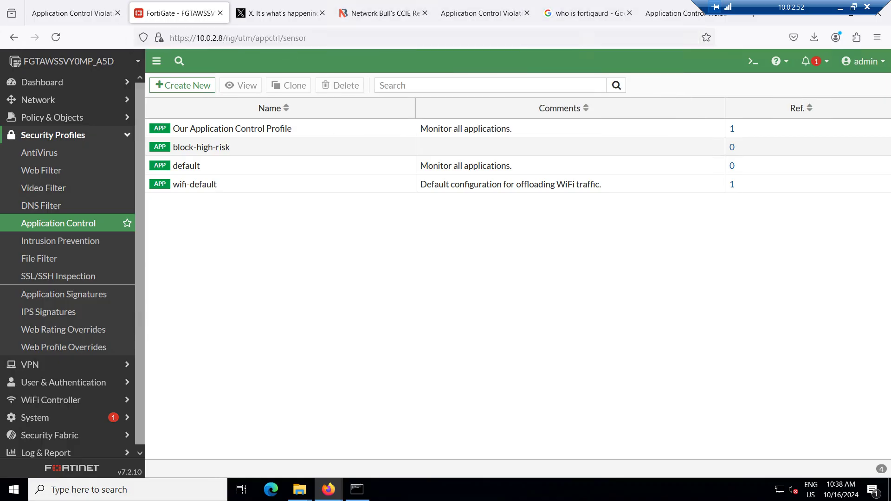
Log out of the FortiGate admin session and load the Google homepage
{"action": "left_click", "coordinate": [863, 62]}
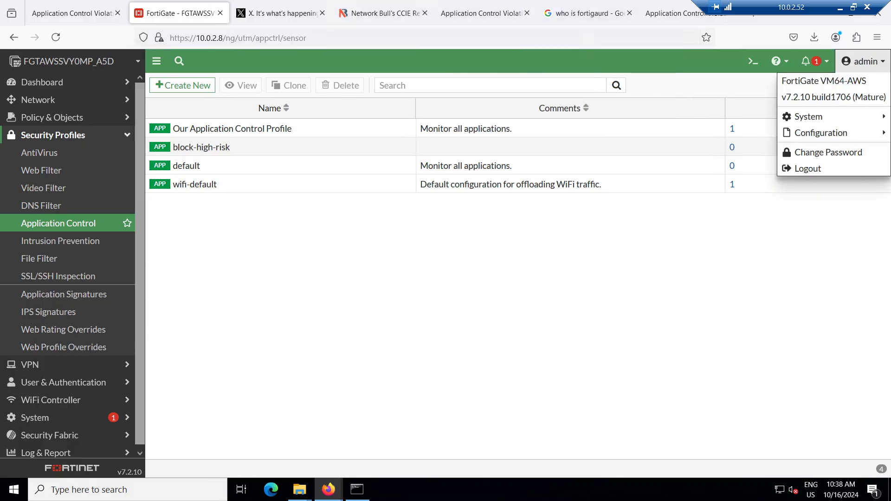
{"action": "left_click", "coordinate": [808, 168]}
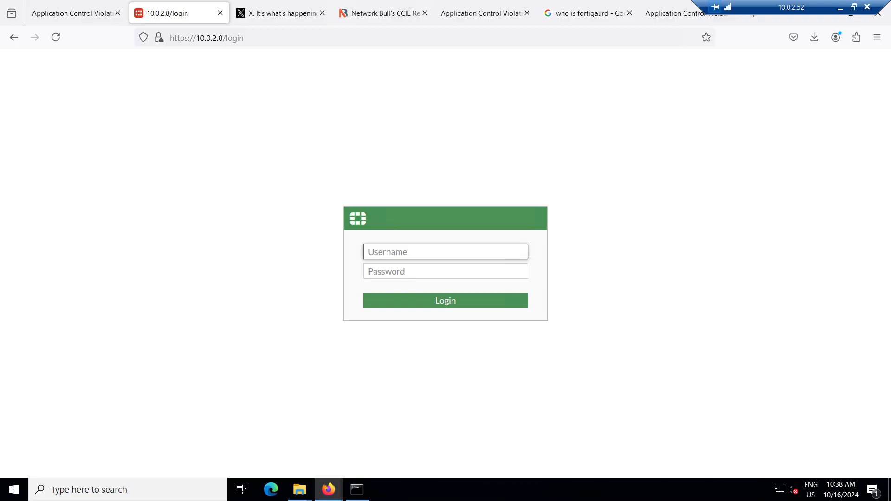
{"action": "key", "text": "ctrl+l"}
{"action": "key", "text": "BackSpace"}
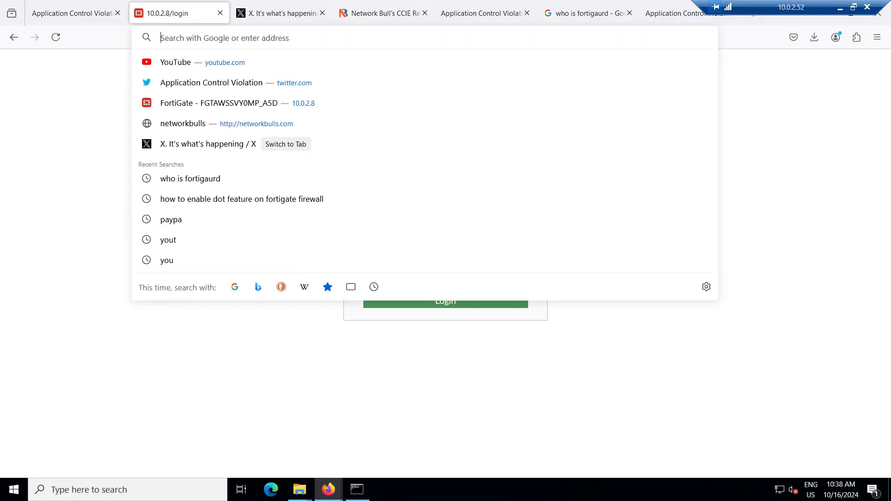
{"action": "type", "text": "google.com"}
{"action": "key", "text": "Return"}
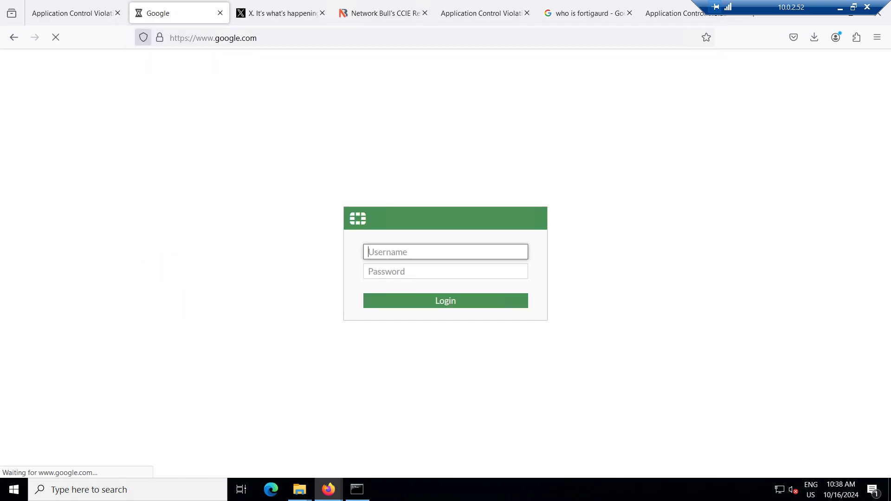
{"action": "key", "text": "ctrl+l"}
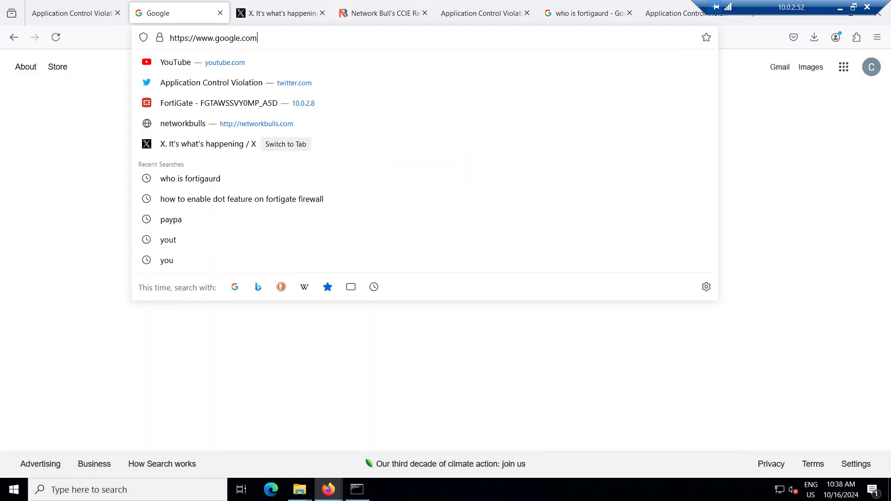
{"action": "type", "text": "http"}
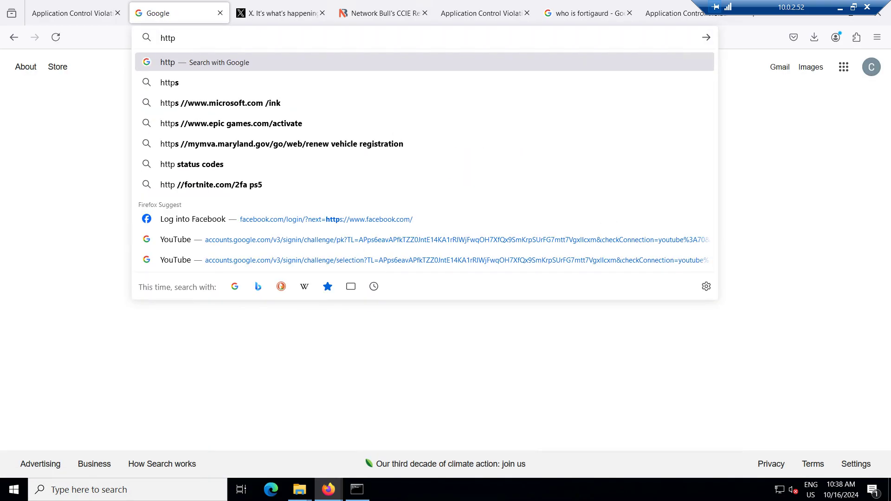
{"action": "type", "text": "://"}
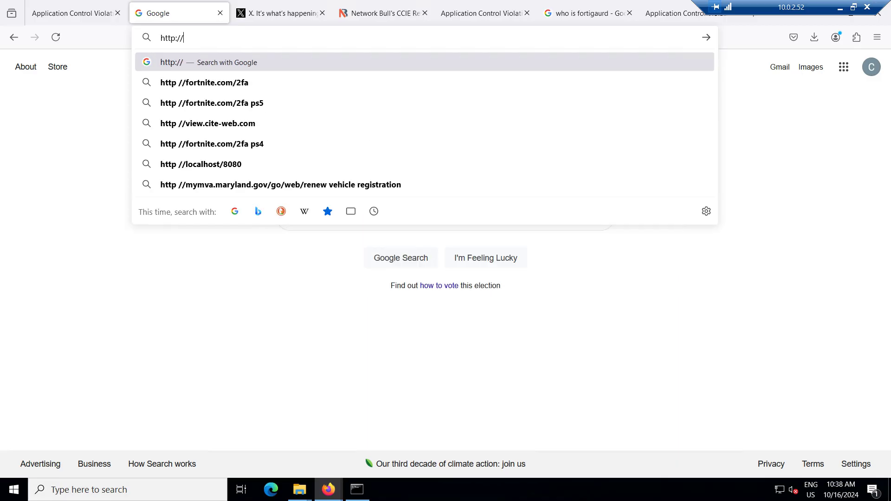
{"action": "type", "text": "10.0.2.8"}
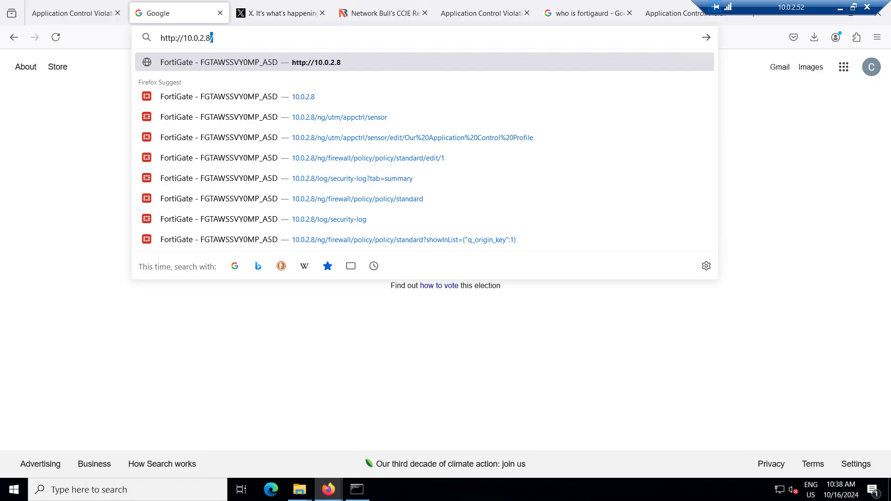
{"action": "key", "text": "Return"}
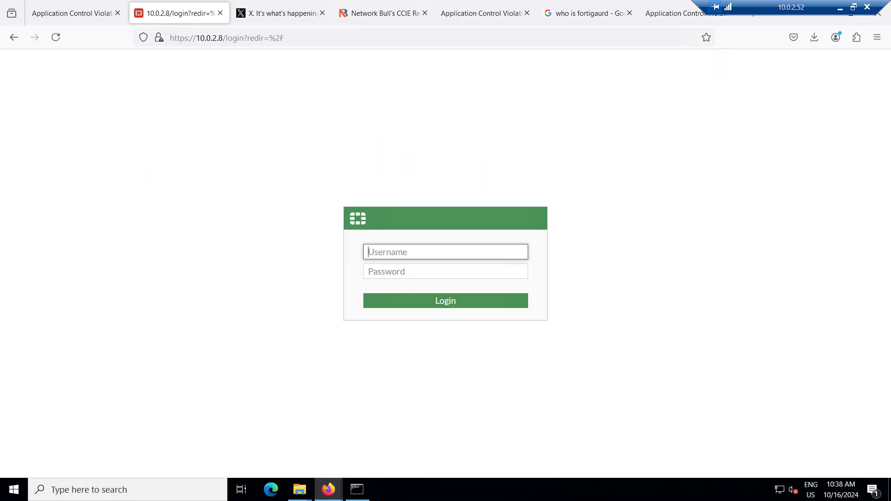
{"action": "type", "text": "admin"}
{"action": "key", "text": "Tab"}
{"action": "type", "text": "••••••"}
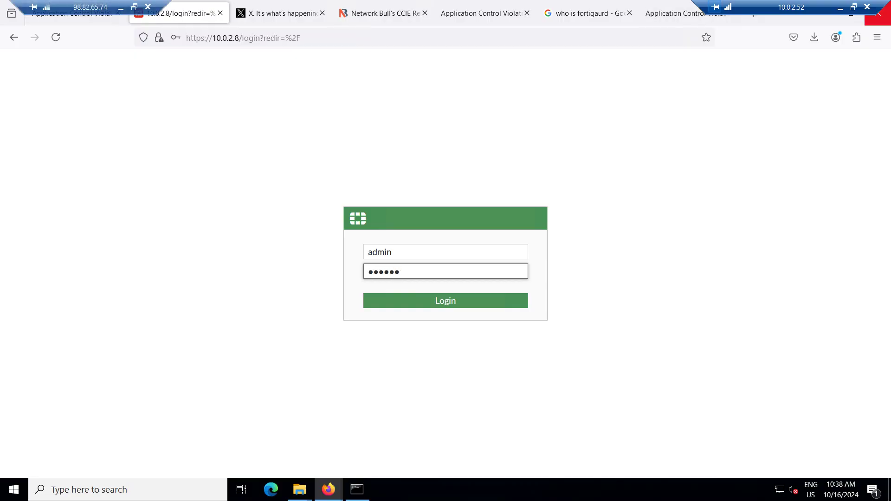
{"action": "left_click", "coordinate": [877, 37]}
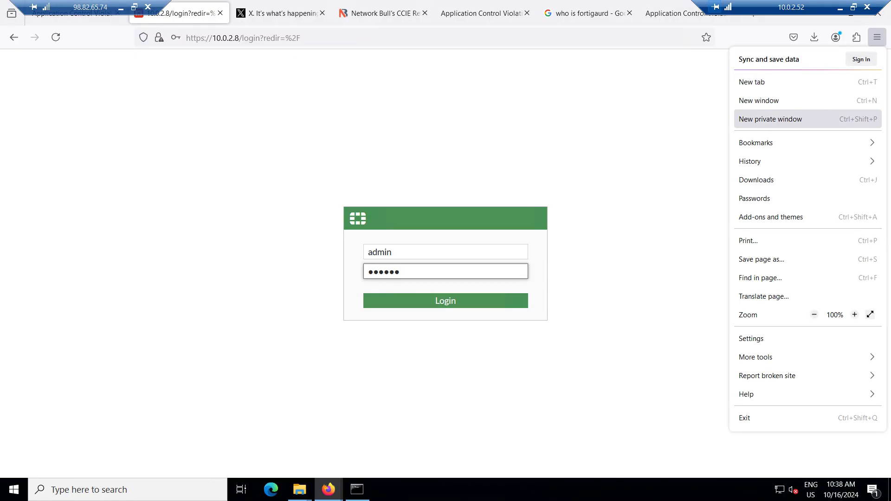
{"action": "left_click", "coordinate": [771, 119]}
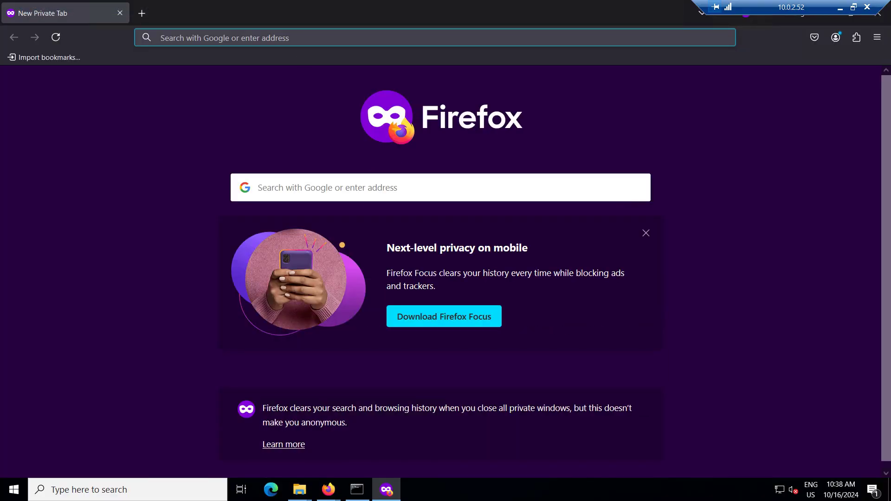
{"action": "type", "text": "https"}
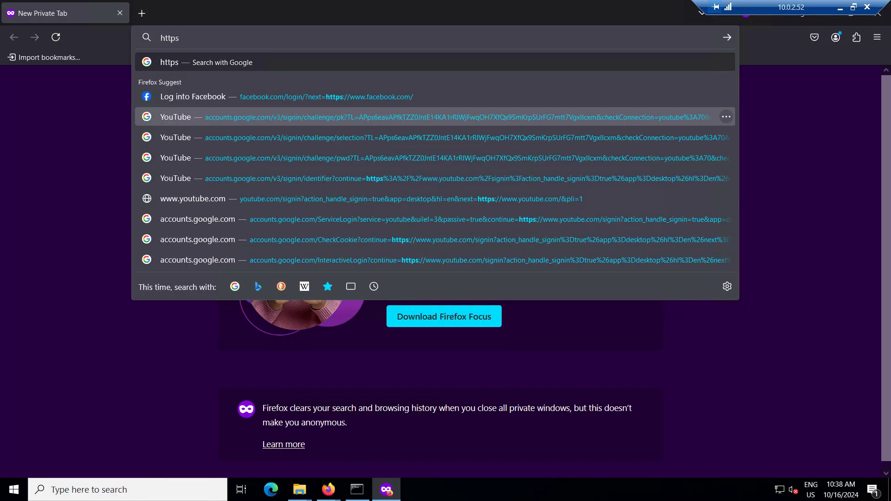
{"action": "key", "text": "BackSpace"}
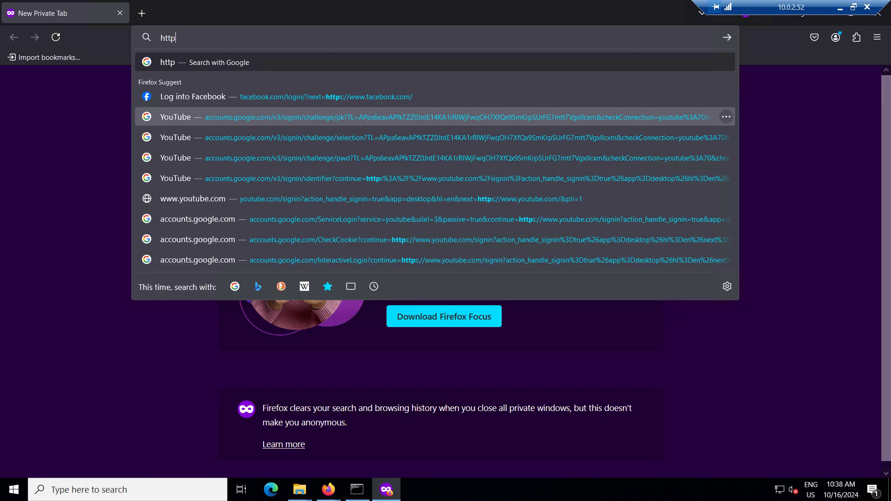
{"action": "type", "text": "://10.0.2.8/"}
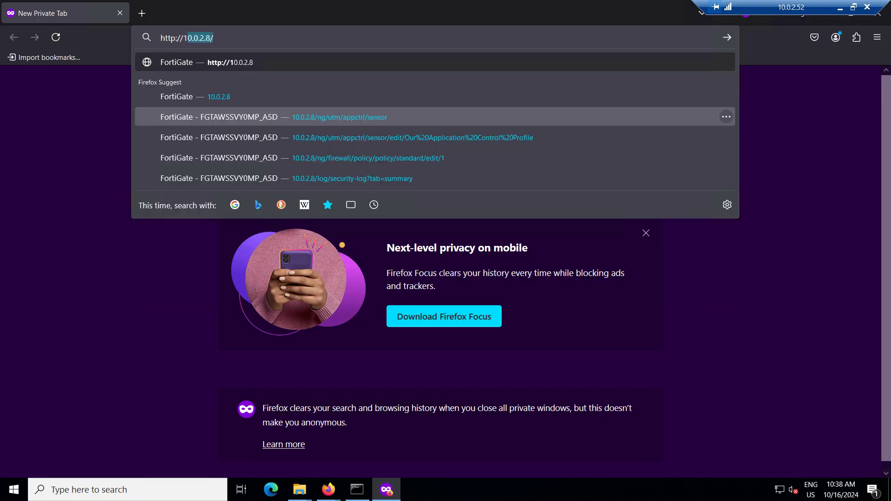
{"action": "key", "text": "End"}
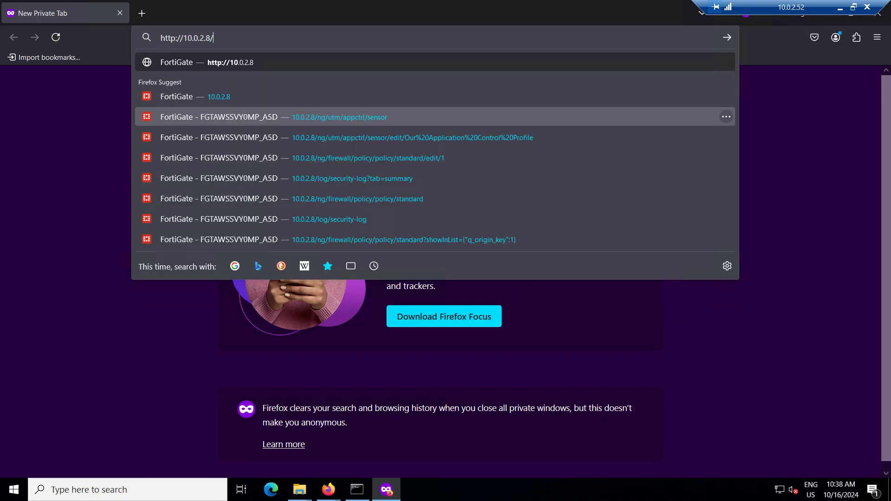
{"action": "key", "text": "Return"}
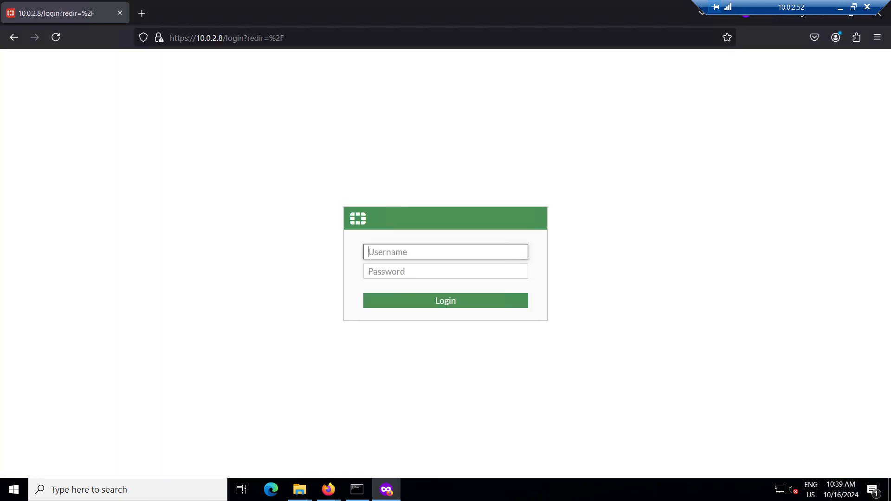
{"action": "left_click", "coordinate": [357, 489]}
{"action": "left_click", "coordinate": [309, 241]}
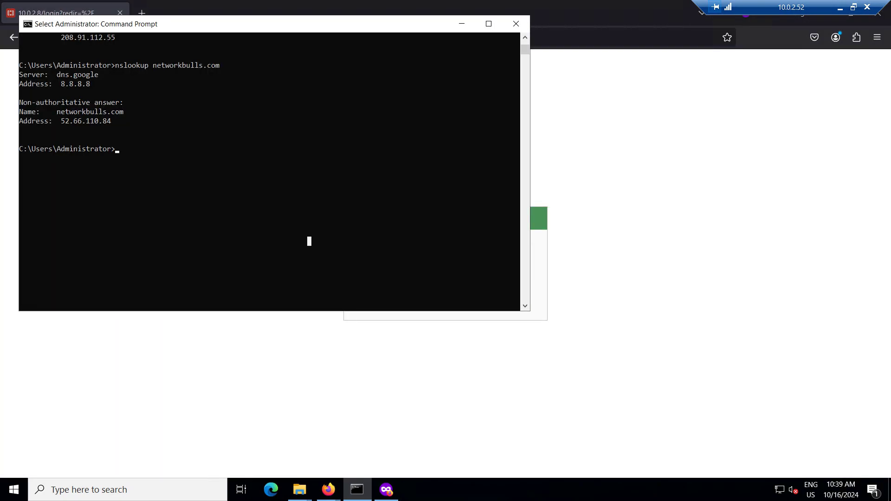
Run 'ipconfig /flushdns' three times to clear the DNS cache, then return to the browser
{"action": "type", "text": "ipconfig"}
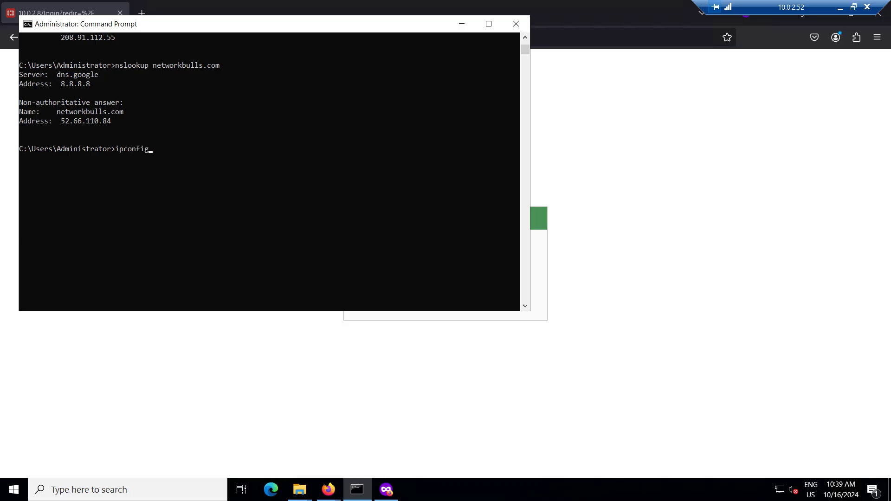
{"action": "type", "text": " /flush"}
{"action": "type", "text": "dbs"}
{"action": "key", "text": "BackSpace"}
{"action": "key", "text": "BackSpace"}
{"action": "type", "text": "ns"}
{"action": "key", "text": "Return"}
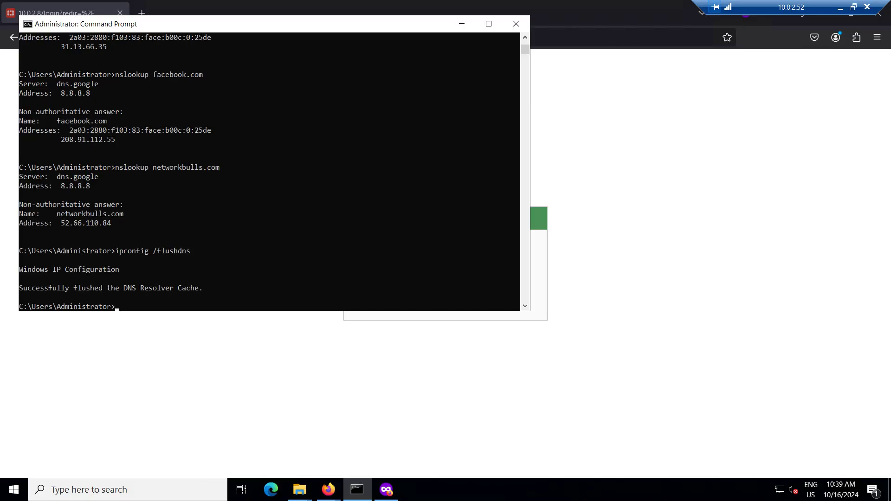
{"action": "key", "text": "Up"}
{"action": "key", "text": "Return"}
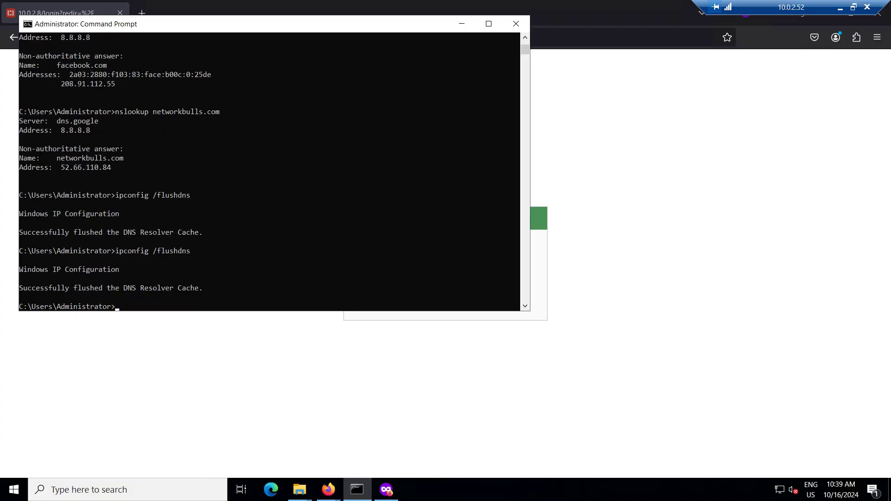
{"action": "key", "text": "Up"}
{"action": "key", "text": "Return"}
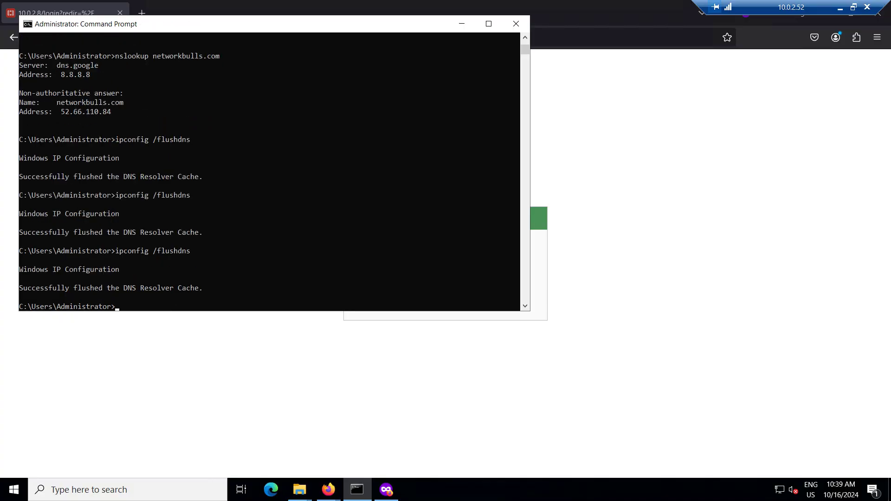
{"action": "key", "text": "alt+Tab"}
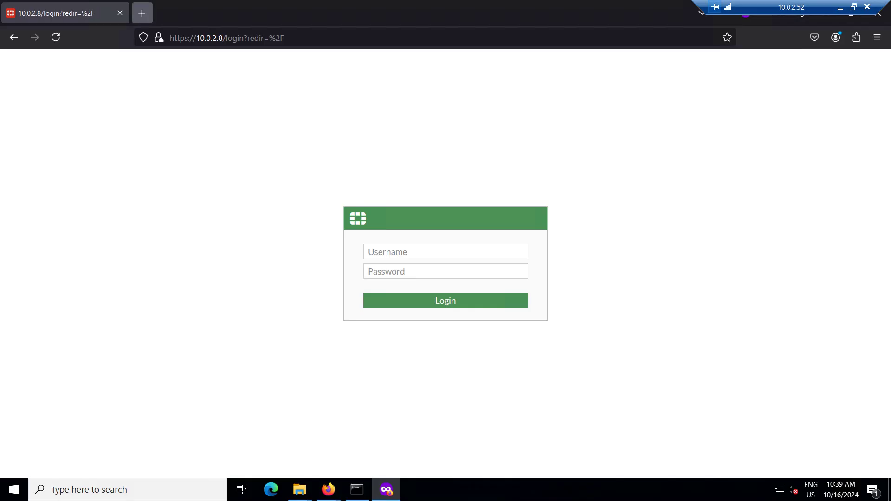
{"action": "left_click", "coordinate": [141, 13]}
{"action": "type", "text": "gh"}
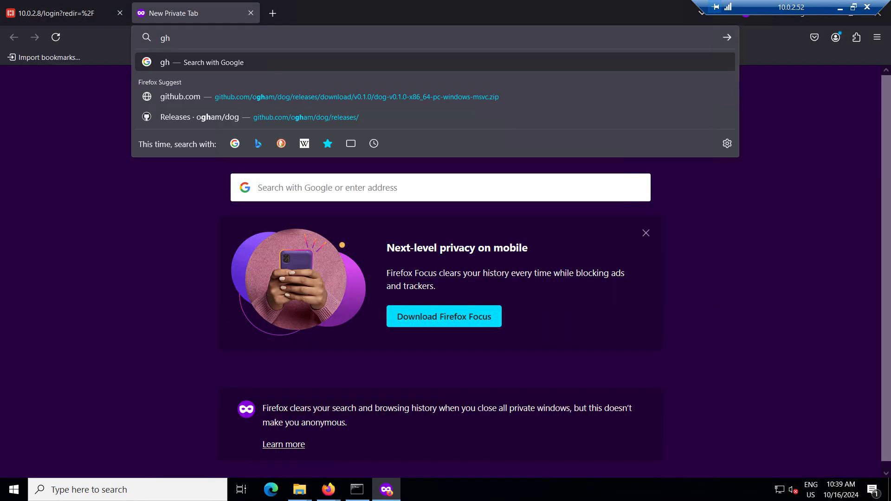
{"action": "key", "text": "BackSpace"}
{"action": "key", "text": "BackSpace"}
{"action": "type", "text": "http"}
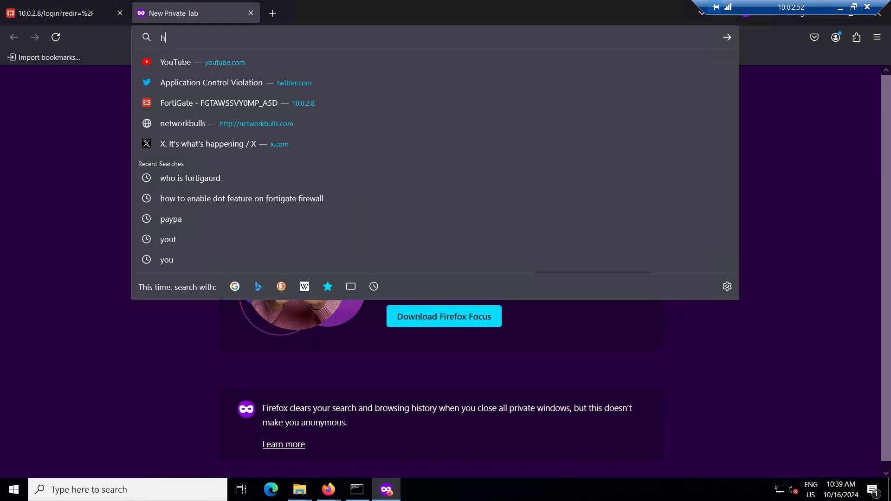
{"action": "type", "text": ":"}
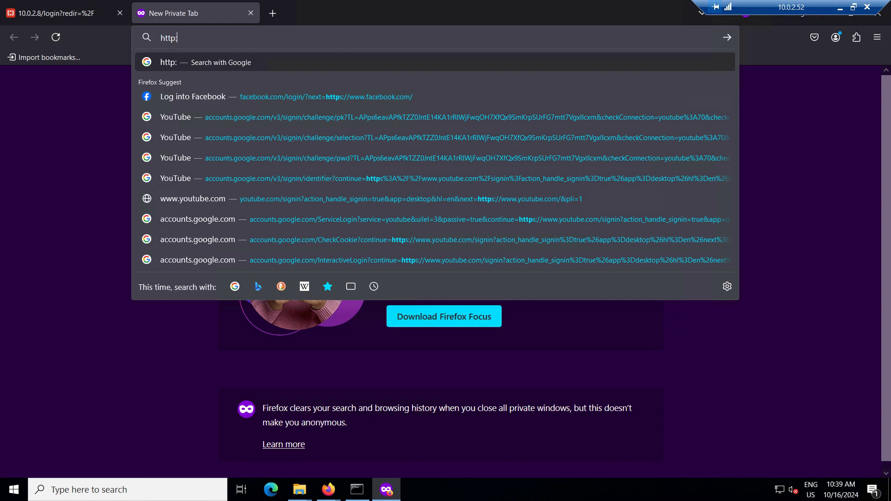
{"action": "type", "text": "//10.0.2.8/"}
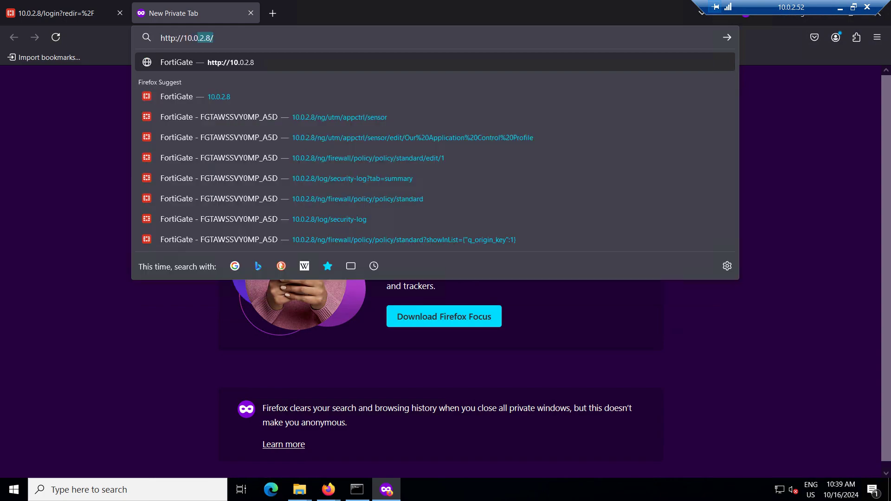
{"action": "key", "text": "BackSpace"}
{"action": "key", "text": "Return"}
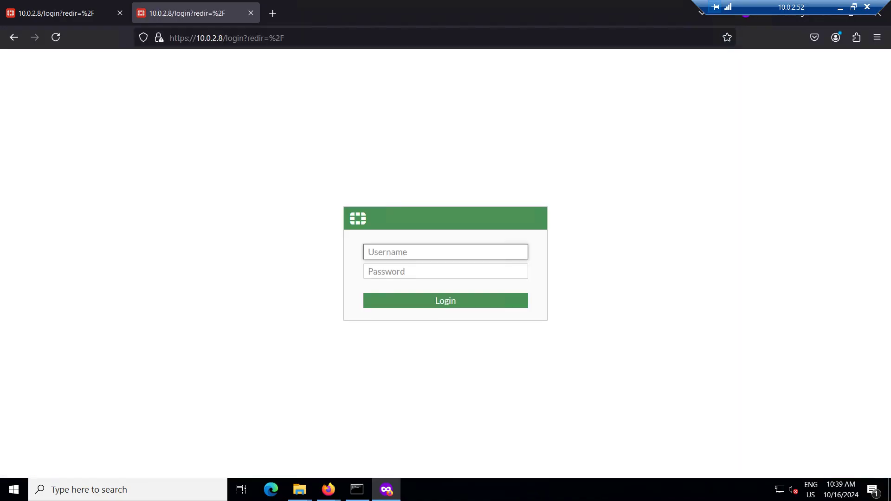
Sign in as admin with the account password
{"action": "type", "text": "admin"}
{"action": "key", "text": "Tab"}
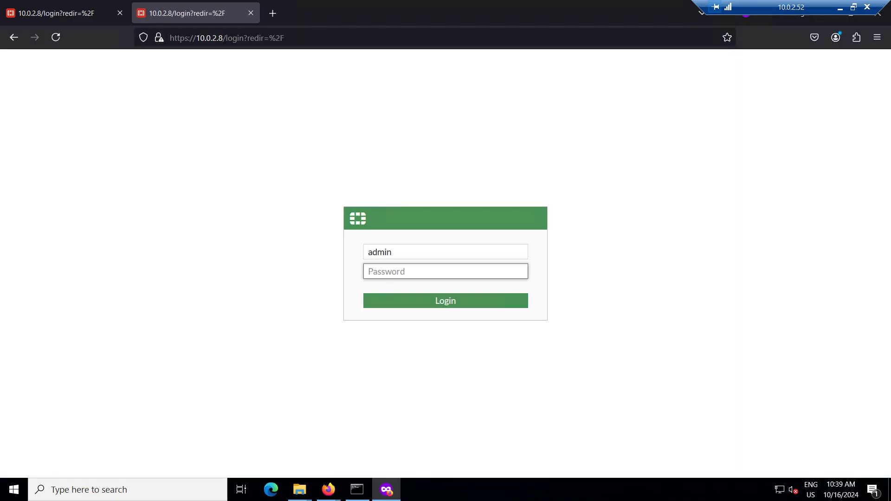
{"action": "type", "text": "*********"}
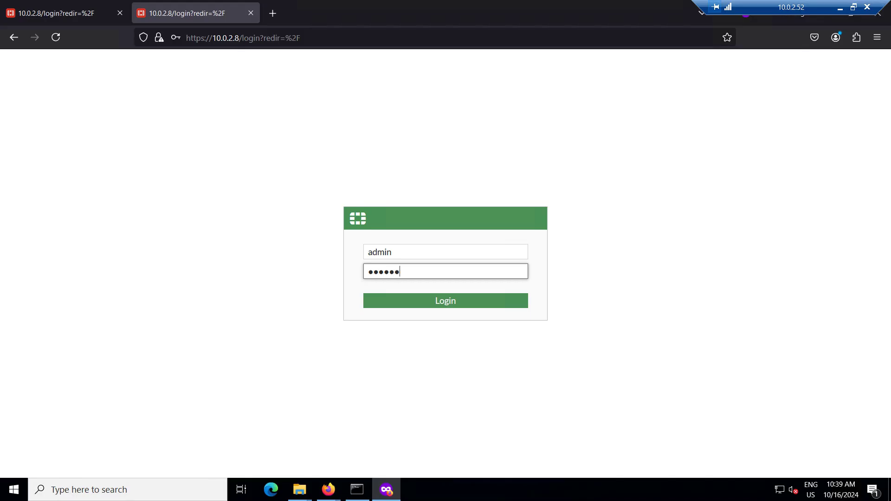
{"action": "type", "text": "*"}
{"action": "key", "text": "Return"}
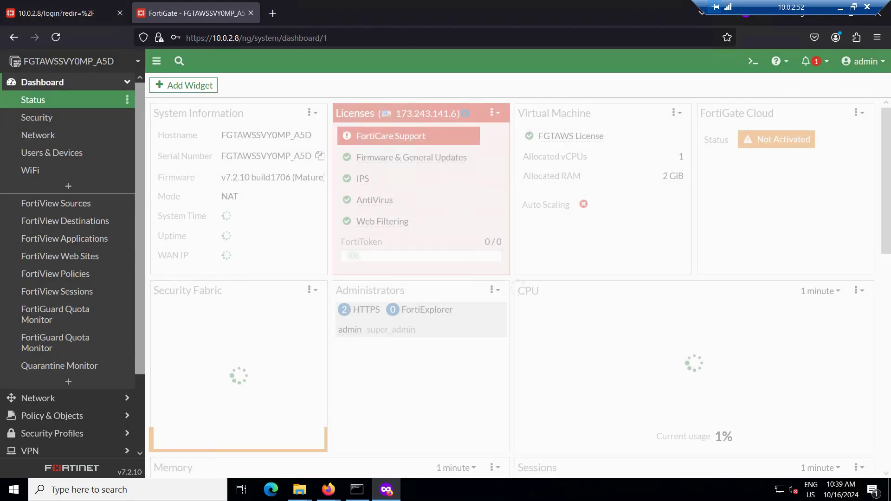
Run 'ping google.com -t' in Command Prompt, then minimize the console to show the dashboard
{"action": "left_click", "coordinate": [357, 490]}
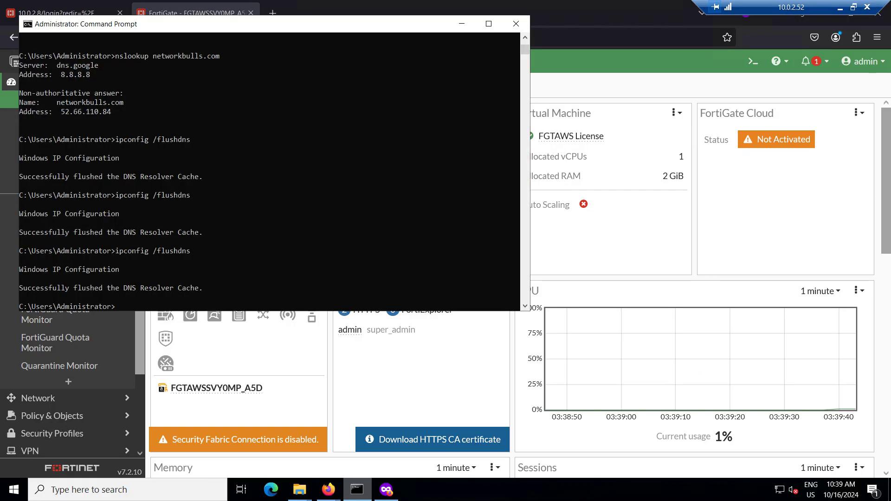
{"action": "key", "text": "Return"}
{"action": "key", "text": "Return"}
{"action": "key", "text": "Return"}
{"action": "key", "text": "Return"}
{"action": "key", "text": "Return"}
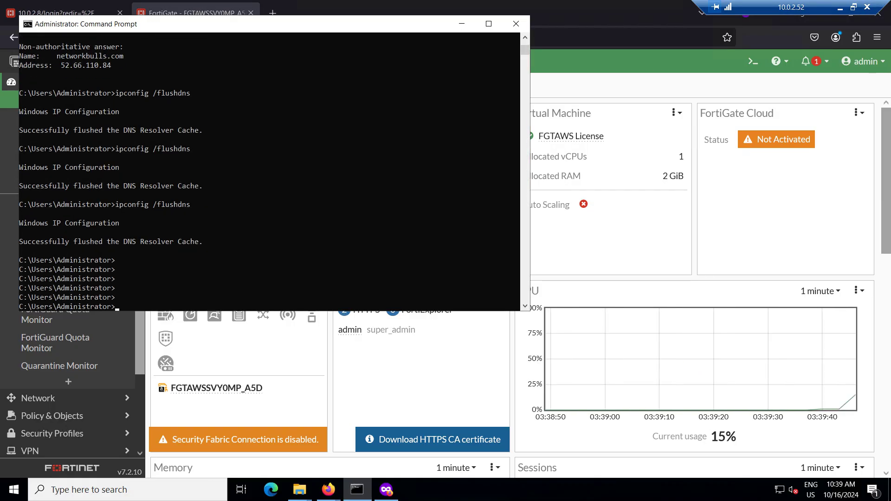
{"action": "type", "text": "ping googl.ecom"}
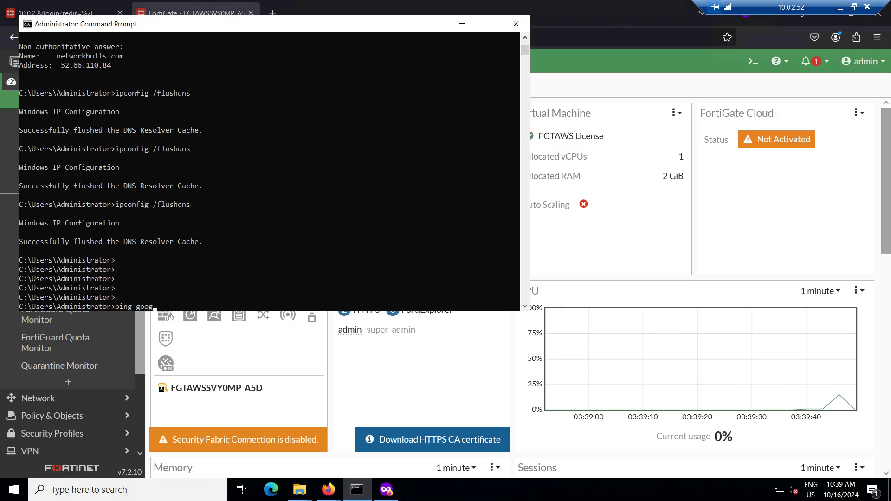
{"action": "key", "text": "BackSpace"}
{"action": "key", "text": "BackSpace"}
{"action": "key", "text": "BackSpace"}
{"action": "key", "text": "BackSpace"}
{"action": "key", "text": "BackSpace"}
{"action": "type", "text": "e."}
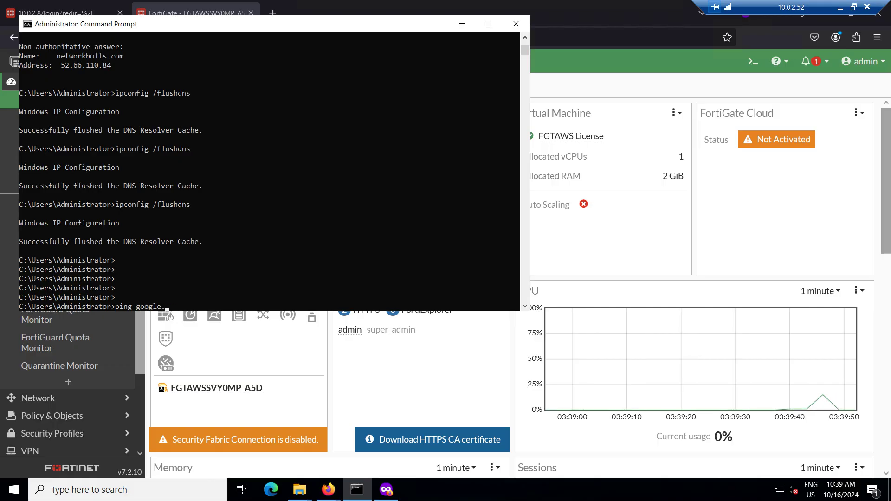
{"action": "type", "text": "com -t"}
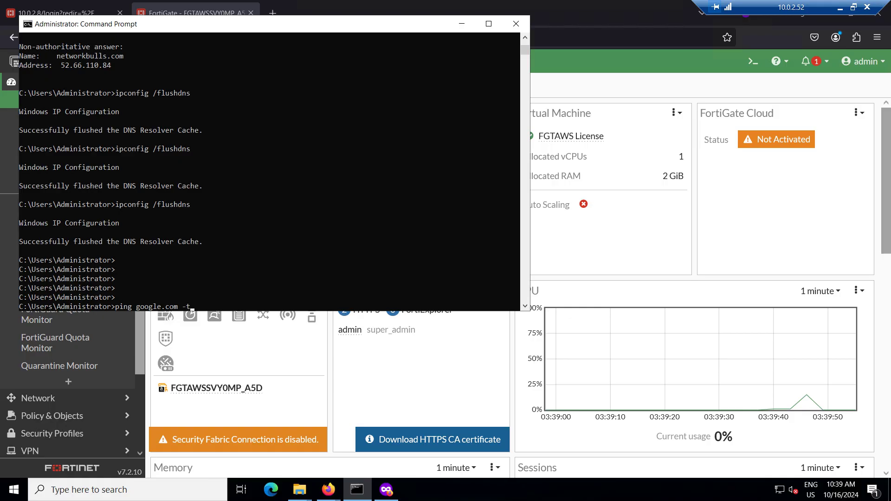
{"action": "key", "text": "Return"}
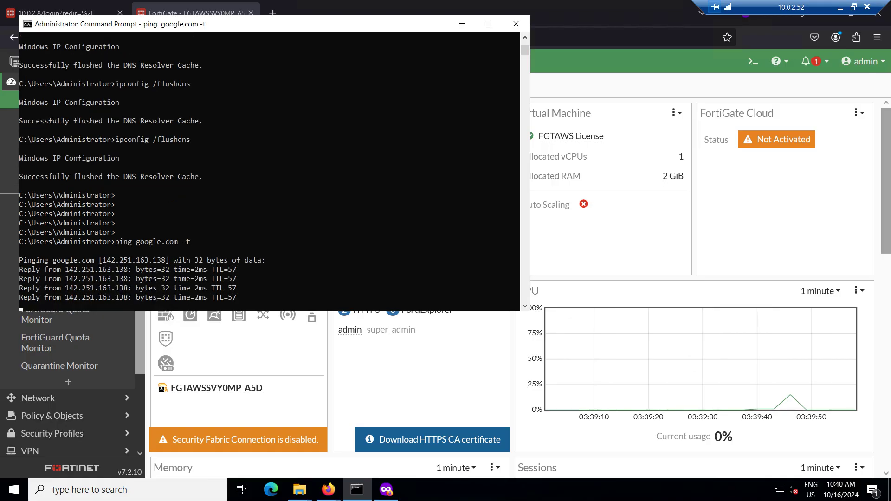
{"action": "left_click", "coordinate": [462, 24]}
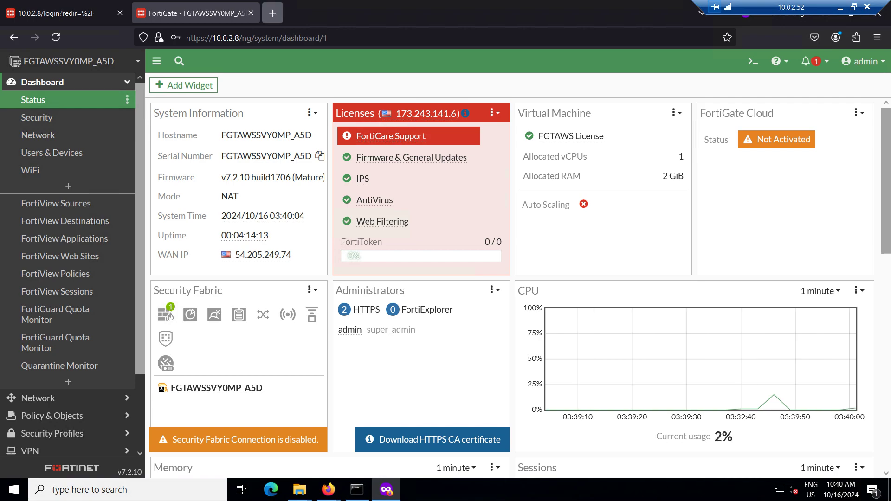
Load google.com, facebook.com and twitter.com in new private tabs, then return to the FortiGate tab
{"action": "key", "text": "ctrl+t"}
{"action": "type", "text": "google.com"}
{"action": "key", "text": "Return"}
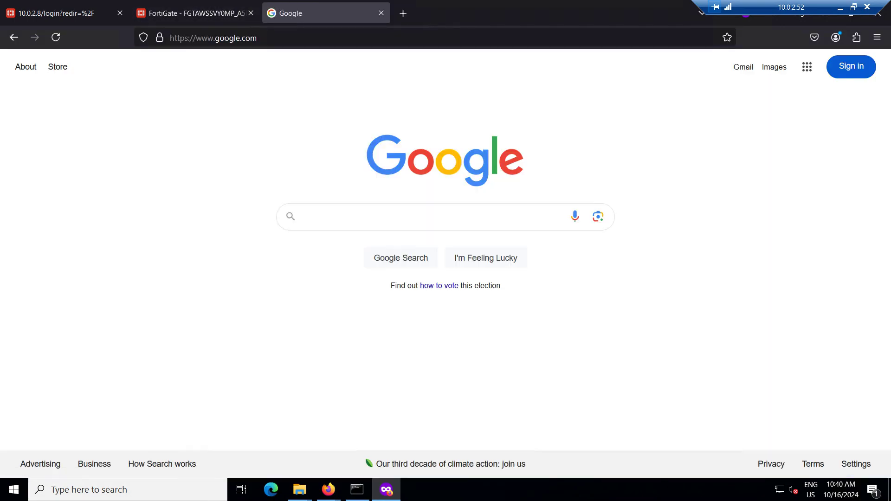
{"action": "key", "text": "ctrl+t"}
{"action": "type", "text": "facebook.com/"}
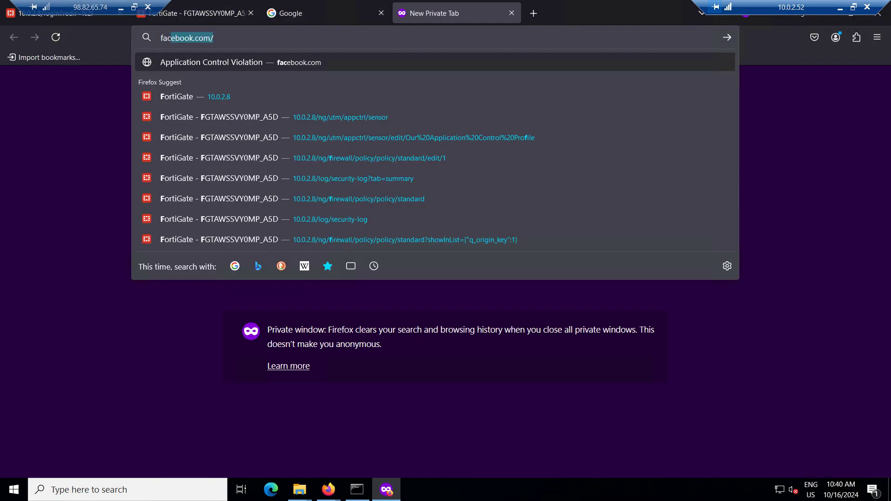
{"action": "key", "text": "Return"}
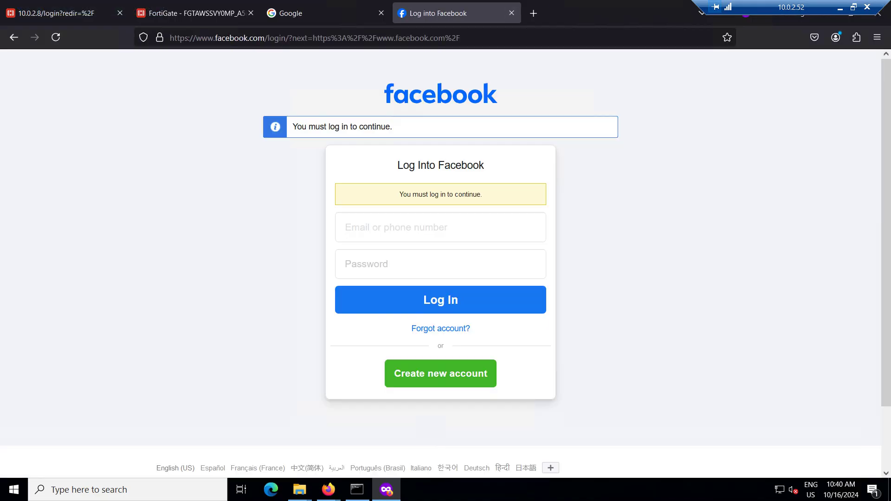
{"action": "key", "text": "ctrl+t"}
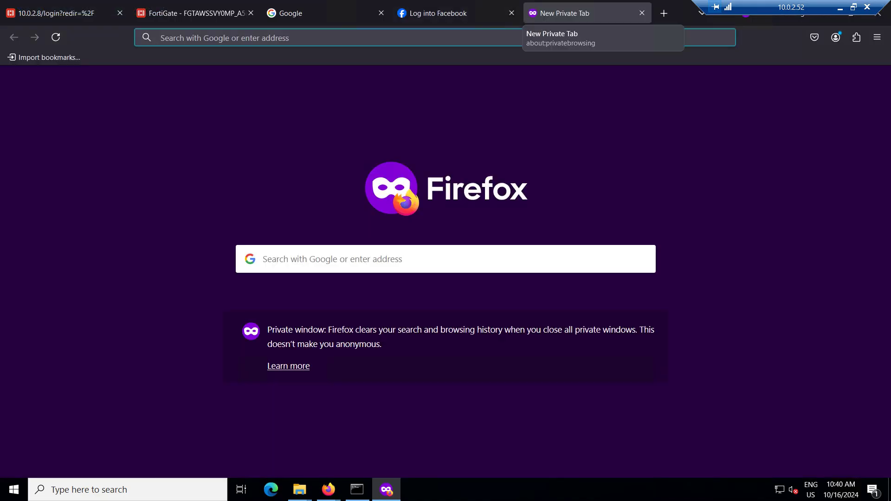
{"action": "type", "text": "twitter.com/"}
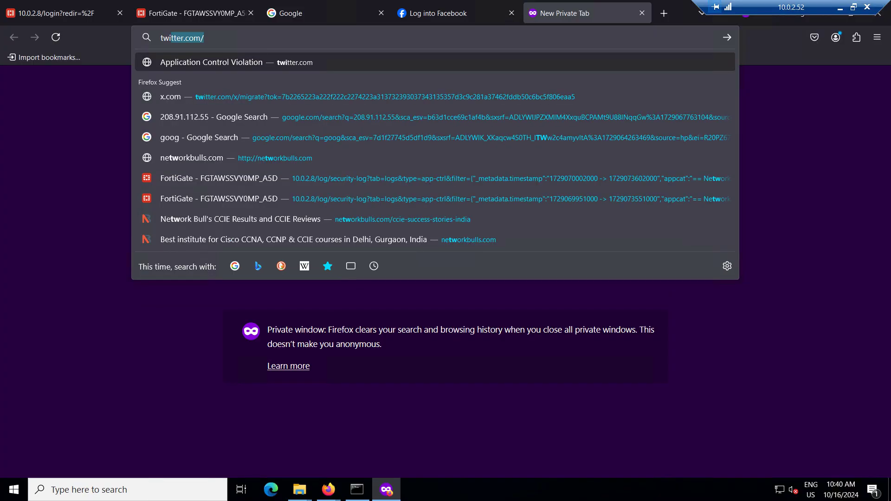
{"action": "key", "text": "Down"}
{"action": "key", "text": "Return"}
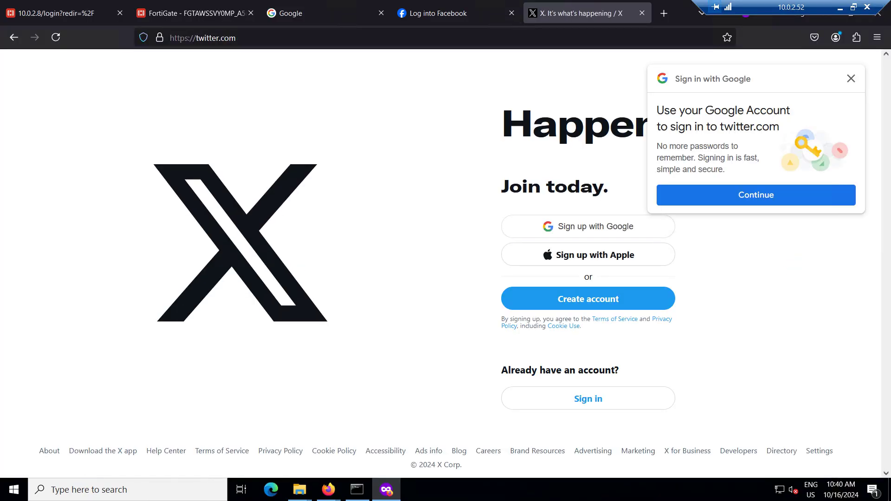
{"action": "left_click", "coordinate": [851, 79]}
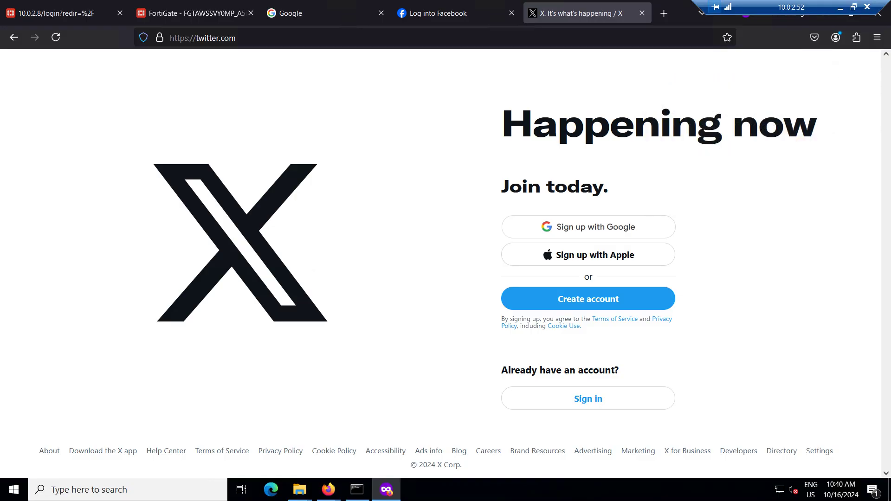
{"action": "left_click", "coordinate": [193, 13]}
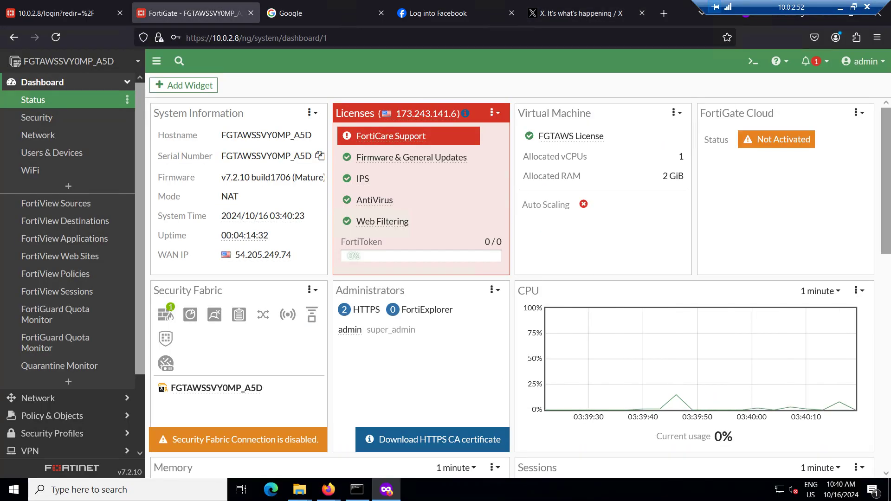
Open Our Application Control Profile from Security Profiles > Application Control and start a new override
{"action": "left_click", "coordinate": [120, 13]}
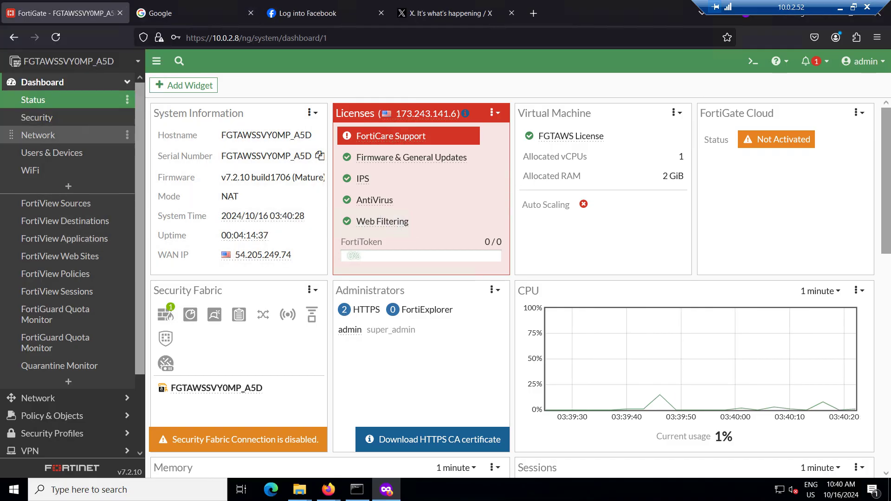
{"action": "left_click", "coordinate": [70, 83]}
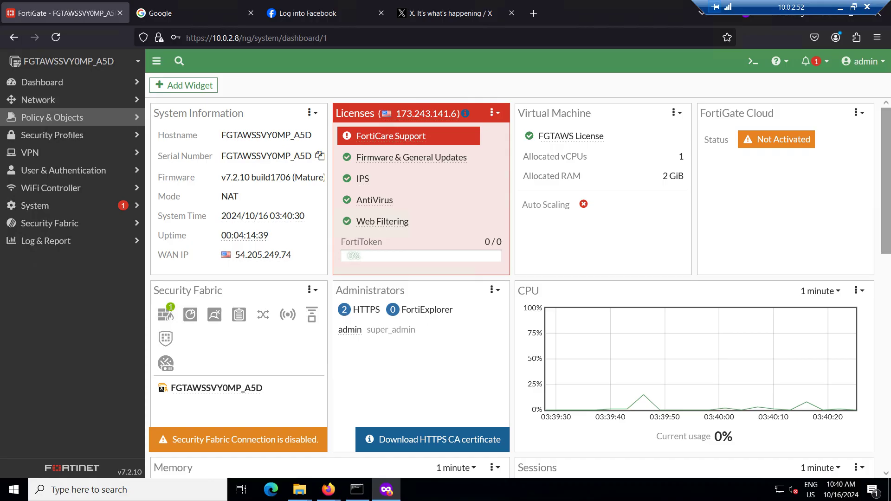
{"action": "left_click", "coordinate": [69, 135]}
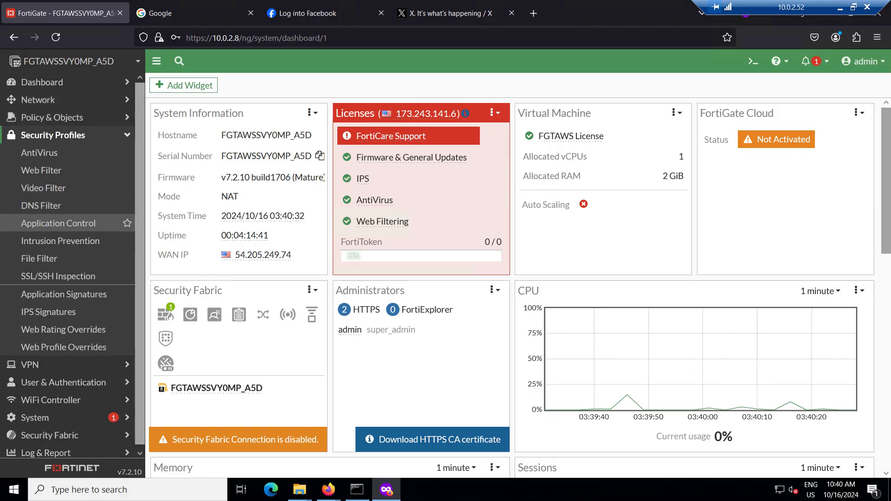
{"action": "left_click", "coordinate": [58, 223]}
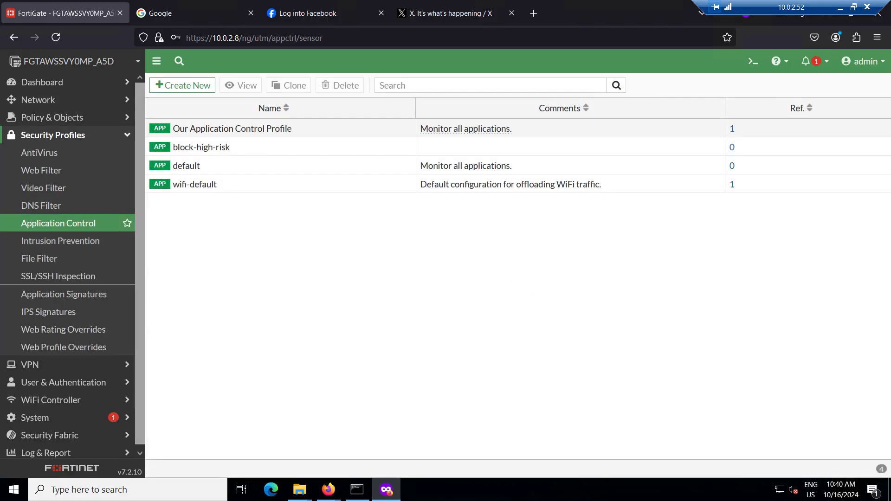
{"action": "double_click", "coordinate": [211, 129]}
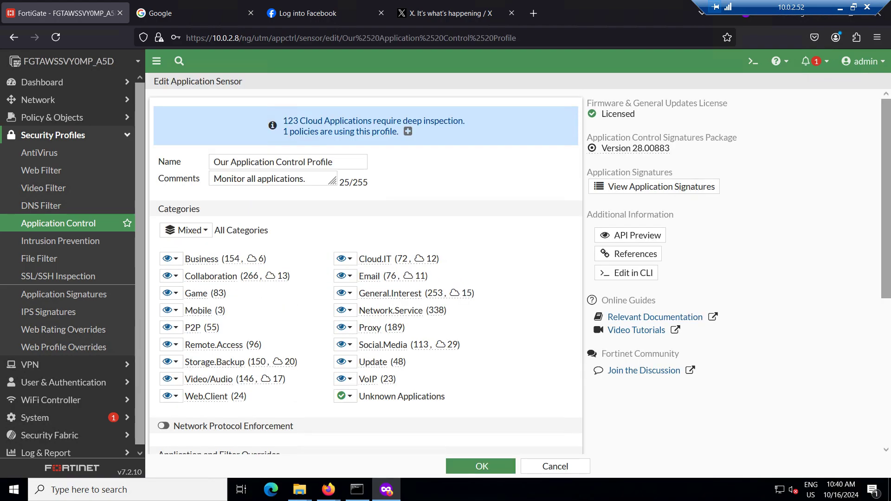
{"action": "scroll", "coordinate": [366, 269], "scroll_direction": "down", "scroll_amount": 5}
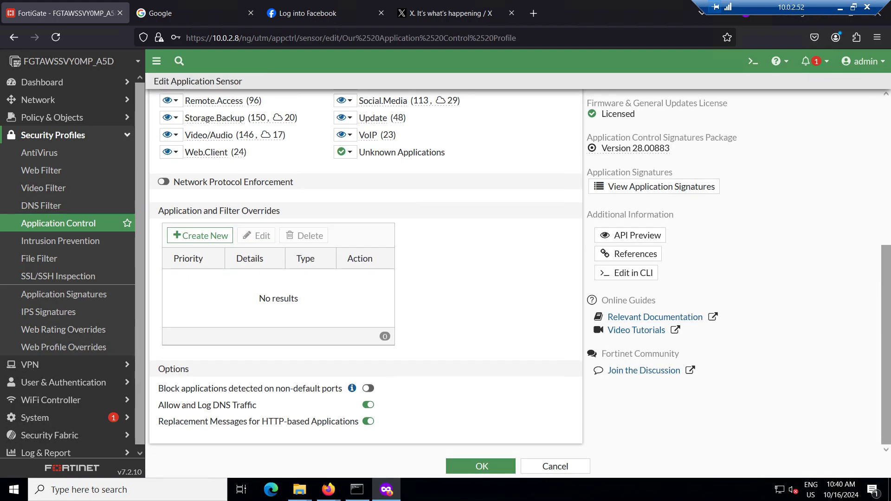
{"action": "left_click", "coordinate": [200, 236]}
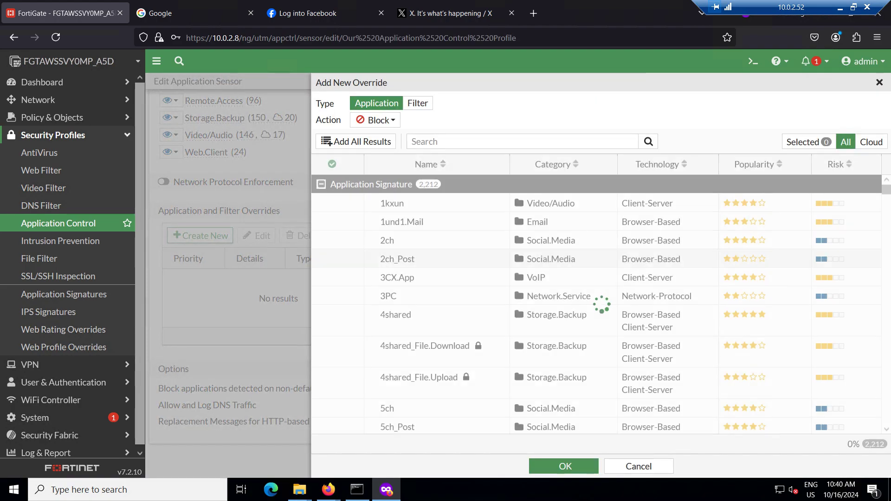
Set the override to Filter, Quarantine for 5 minutes, matching Excessive-Bandwidth and Video/Audio
{"action": "left_click", "coordinate": [418, 103]}
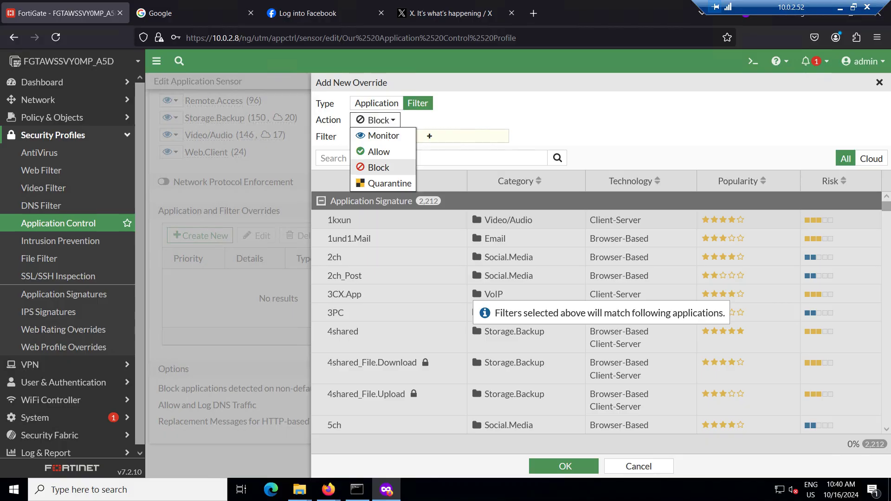
{"action": "left_click", "coordinate": [389, 184]}
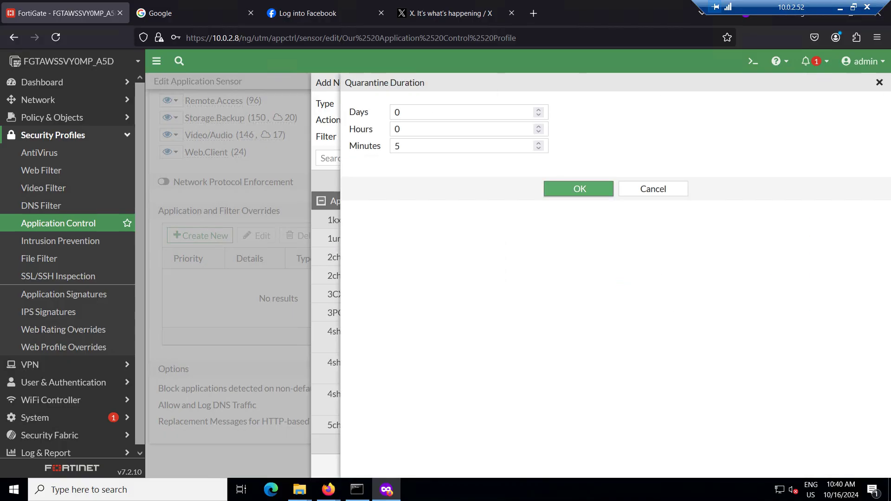
{"action": "key", "text": "Return"}
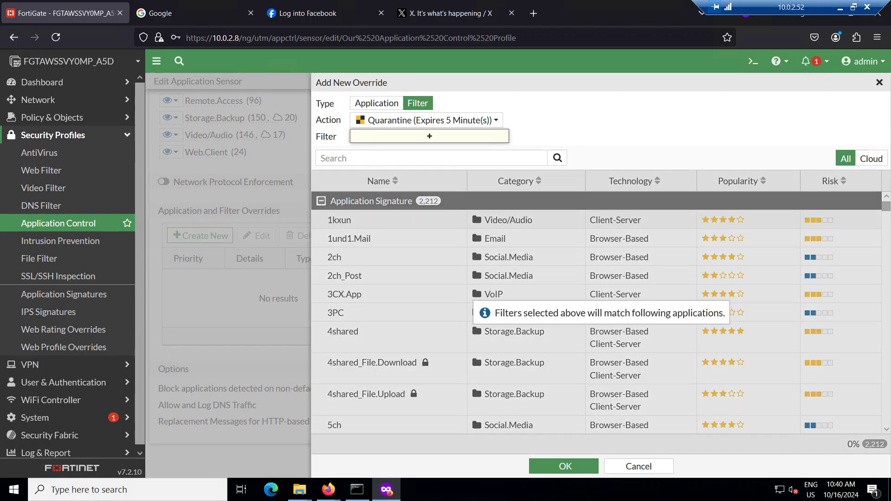
{"action": "left_click", "coordinate": [430, 136]}
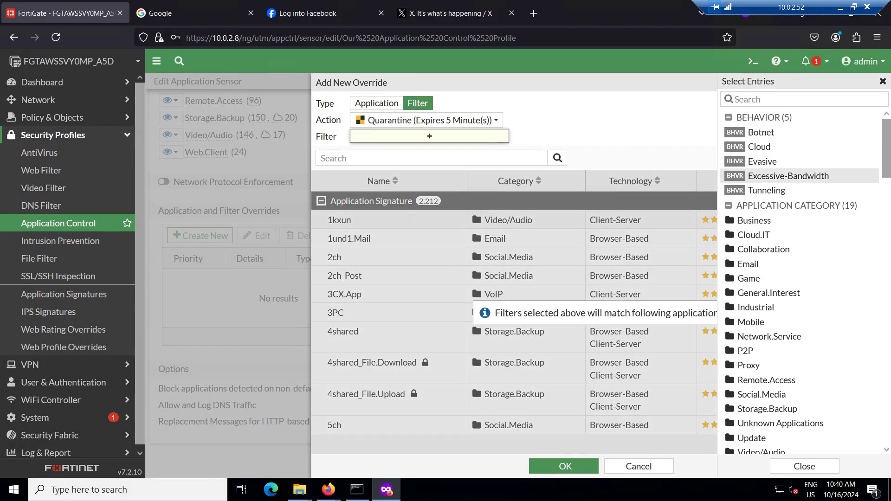
{"action": "left_click", "coordinate": [788, 176]}
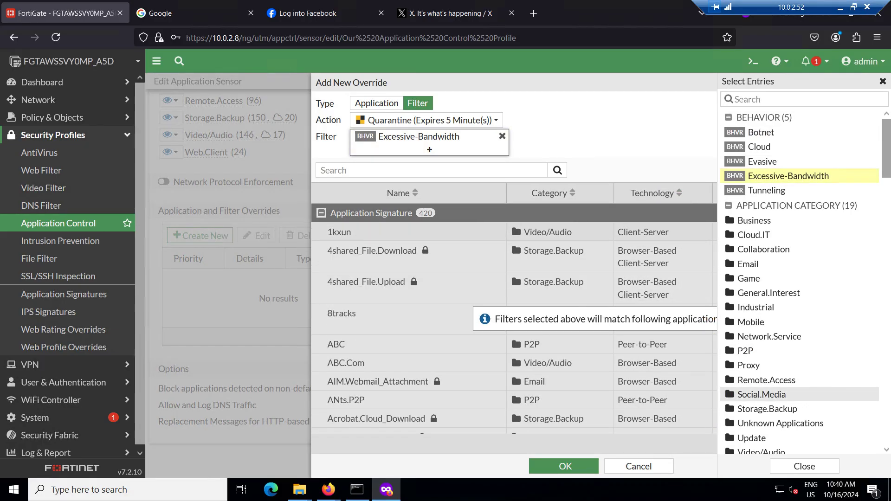
{"action": "scroll", "coordinate": [789, 394], "scroll_direction": "down", "scroll_amount": 1}
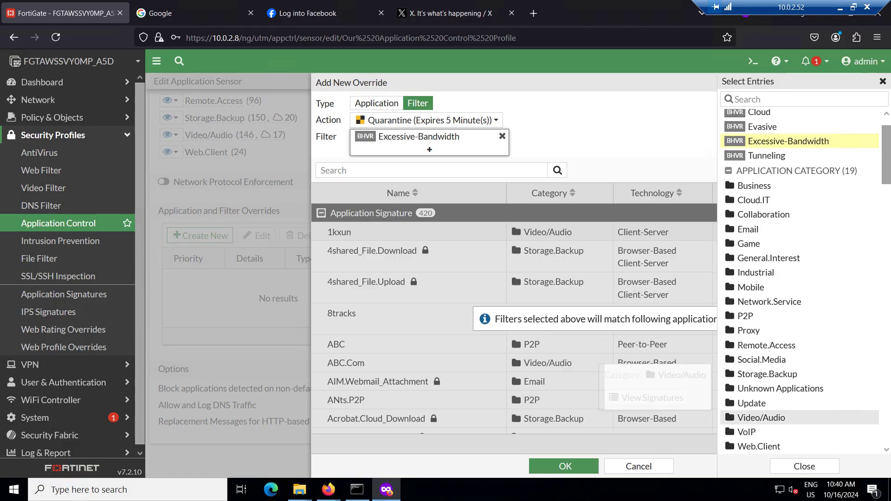
{"action": "left_click", "coordinate": [761, 419]}
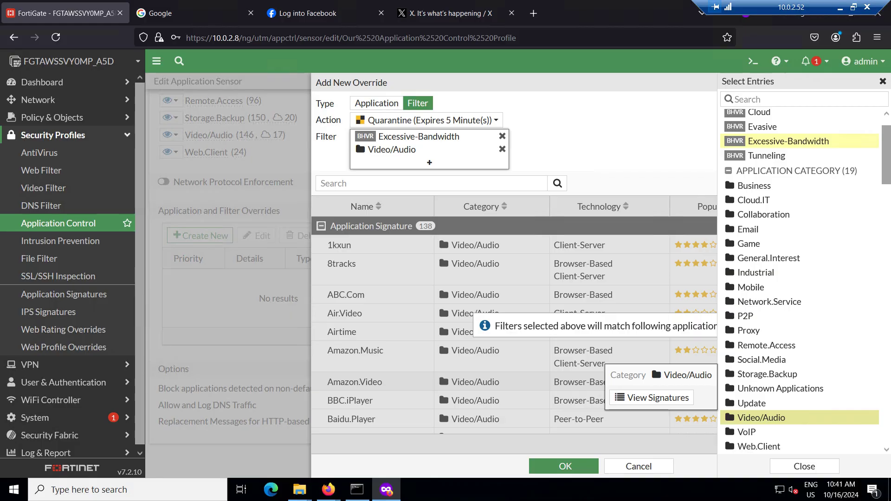
Review the Video/Audio signatures, then add the override and save the profile
{"action": "left_click", "coordinate": [599, 326]}
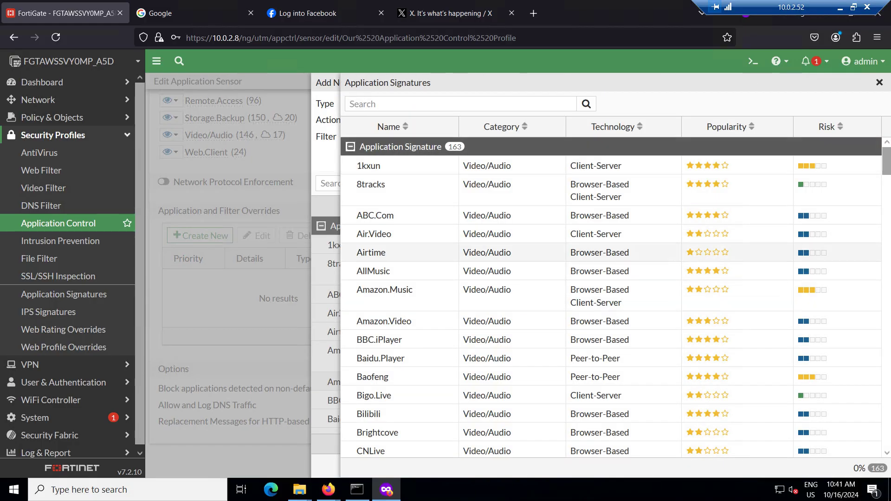
{"action": "scroll", "coordinate": [611, 297], "scroll_direction": "down", "scroll_amount": 3}
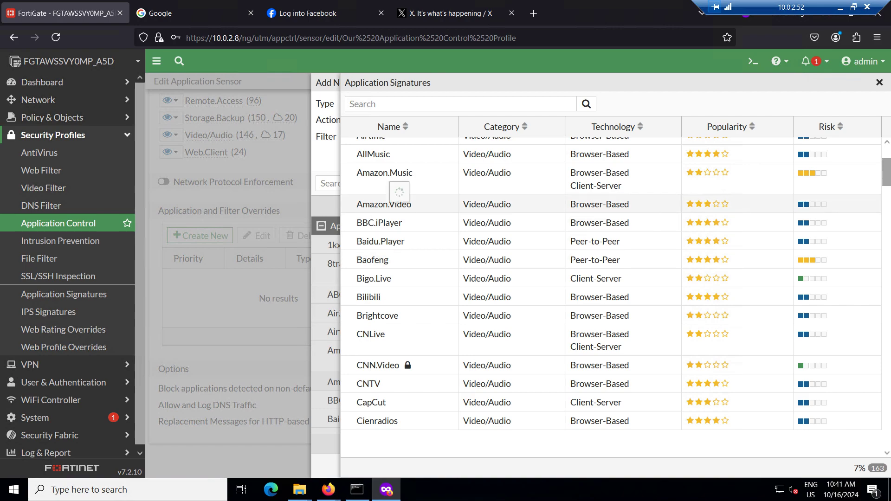
{"action": "mouse_move", "coordinate": [384, 204]}
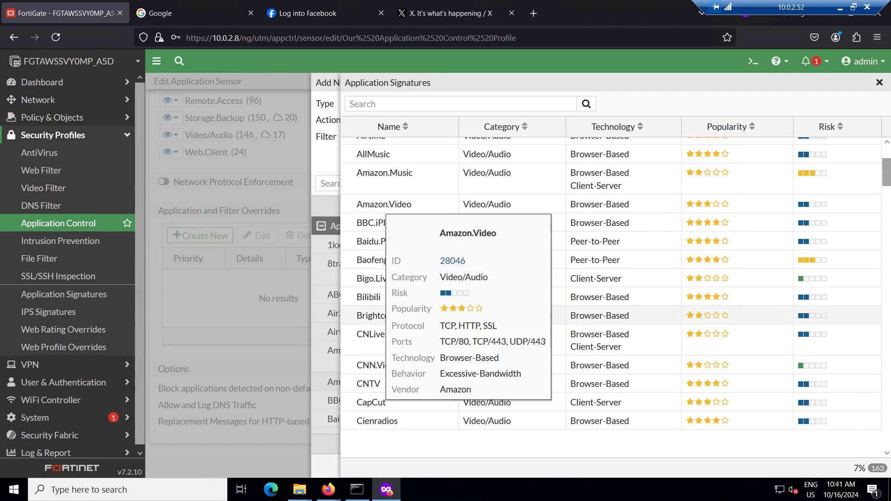
{"action": "scroll", "coordinate": [612, 279], "scroll_direction": "up", "scroll_amount": 3}
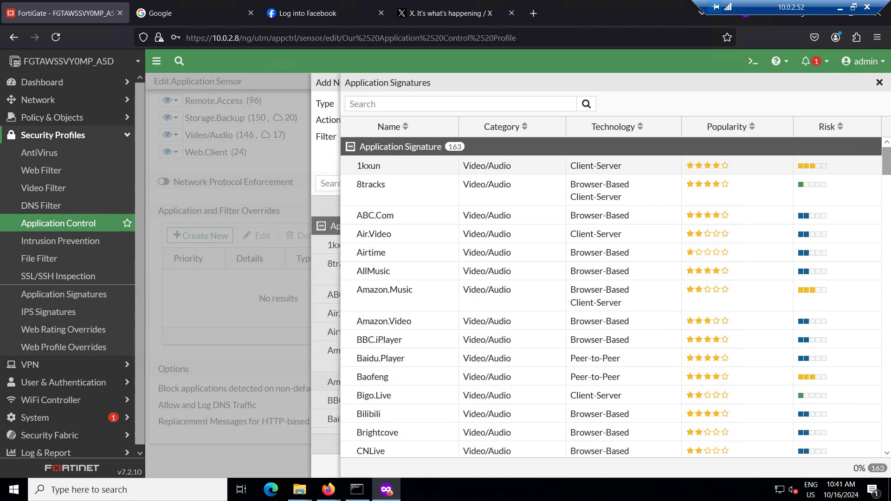
{"action": "left_click", "coordinate": [879, 83]}
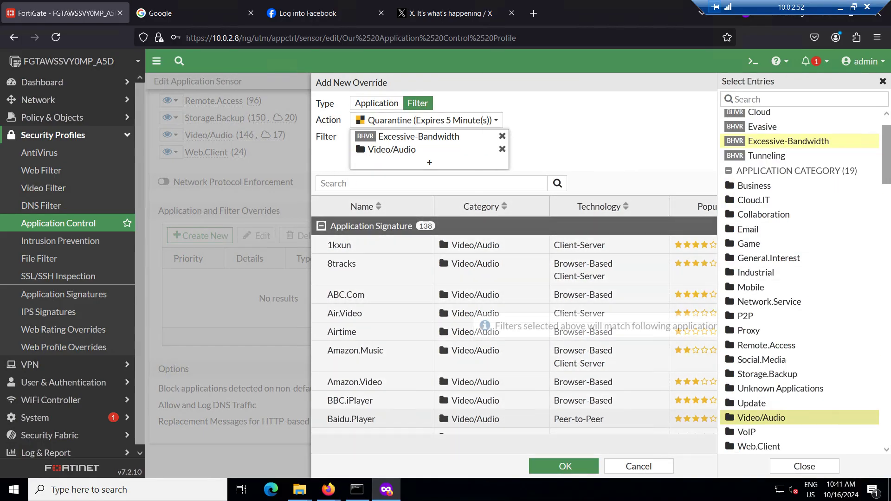
{"action": "left_click", "coordinate": [565, 466]}
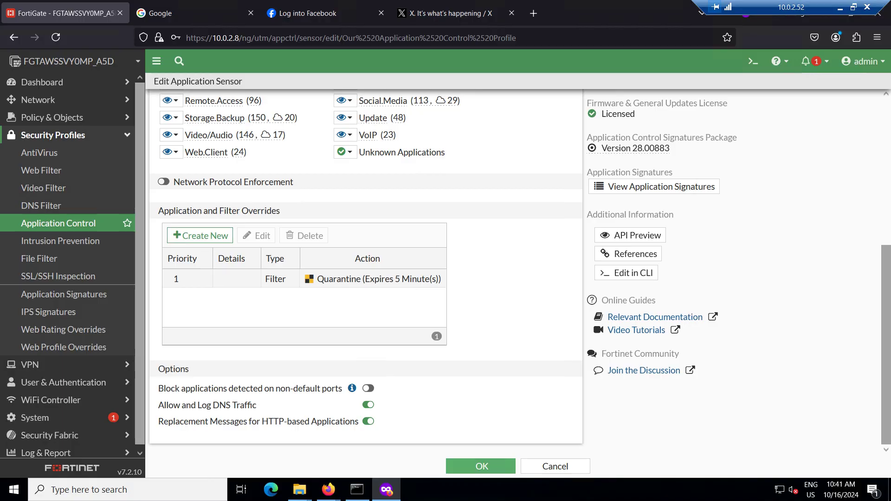
{"action": "left_click", "coordinate": [481, 466]}
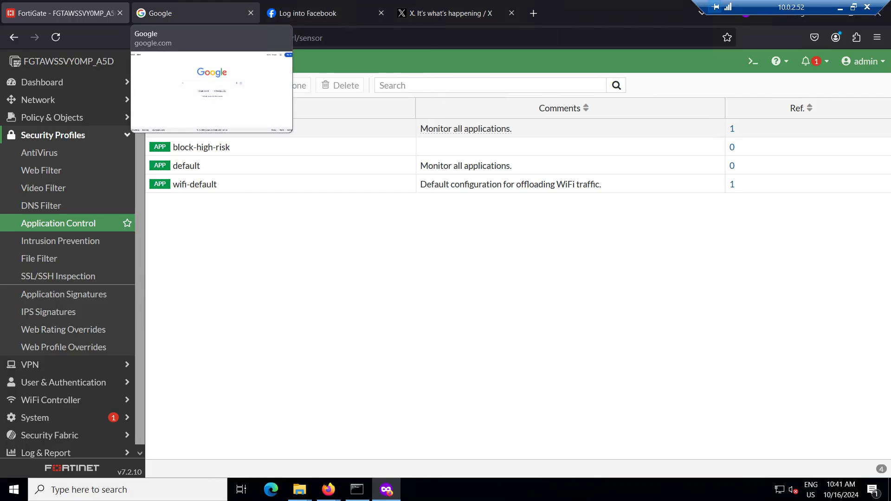
Reload google.com in the Google tab
{"action": "left_click", "coordinate": [195, 13]}
{"action": "key", "text": "ctrl+l"}
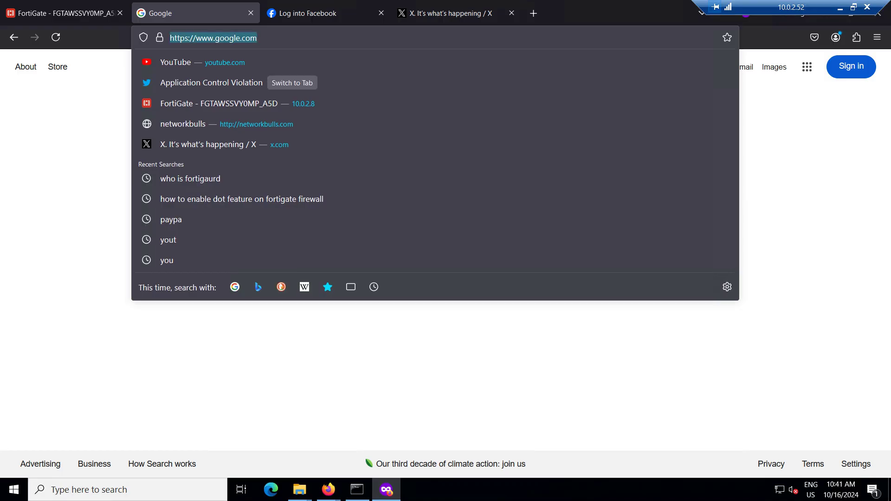
{"action": "type", "text": "goog"}
{"action": "key", "text": "Return"}
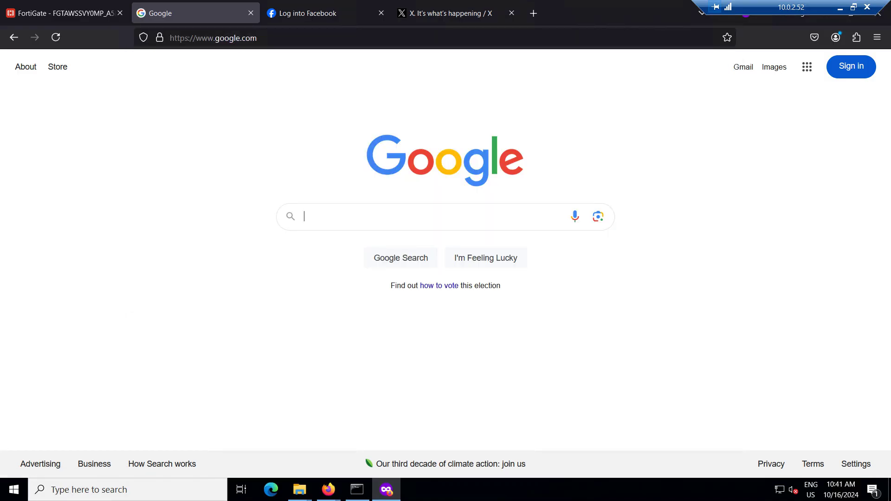
Replace the X tab's address with instagram.com and load it
{"action": "key", "text": "ctrl+Tab"}
{"action": "key", "text": "ctrl+Tab"}
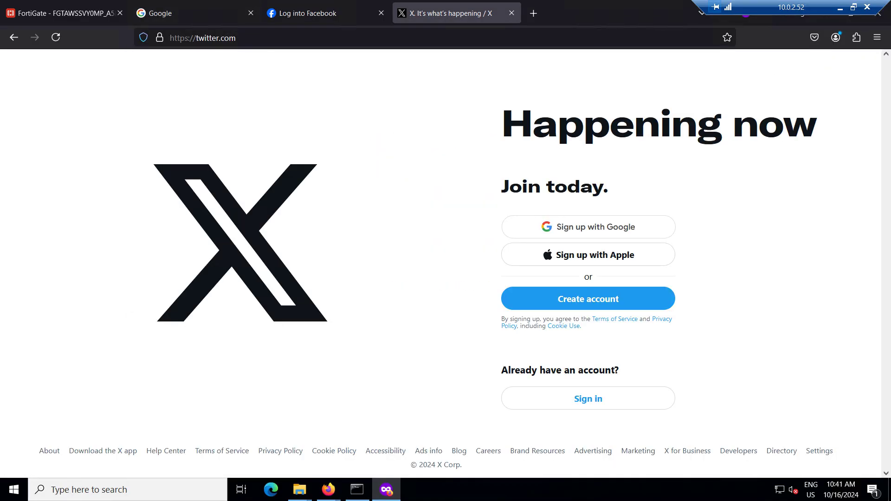
{"action": "key", "text": "ctrl+l"}
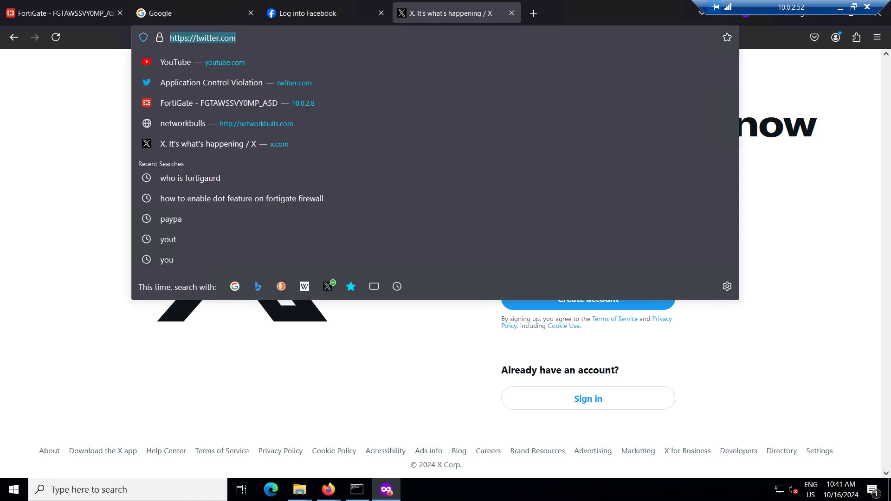
{"action": "type", "text": "insta"}
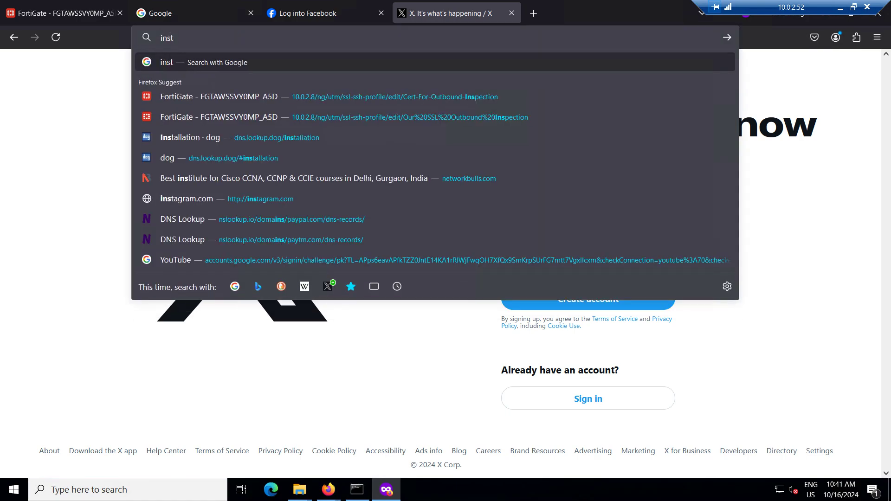
{"action": "key", "text": "Down"}
{"action": "key", "text": "Down"}
{"action": "key", "text": "Up"}
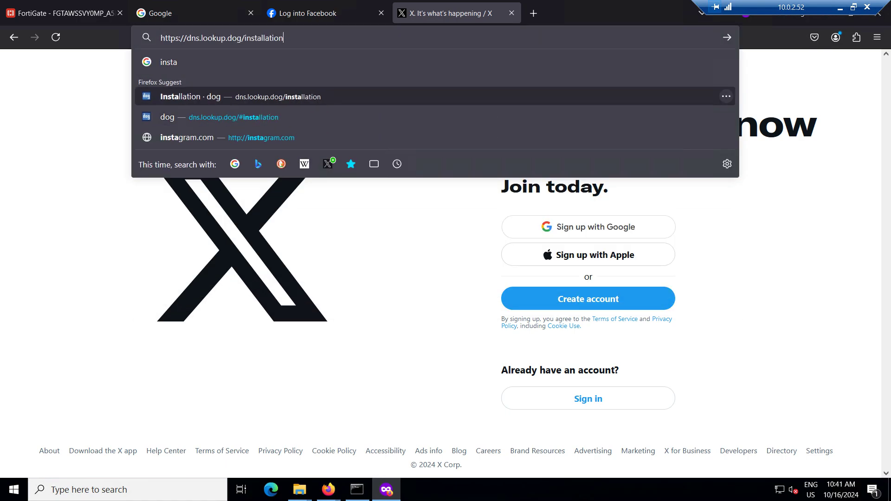
{"action": "key", "text": "Down"}
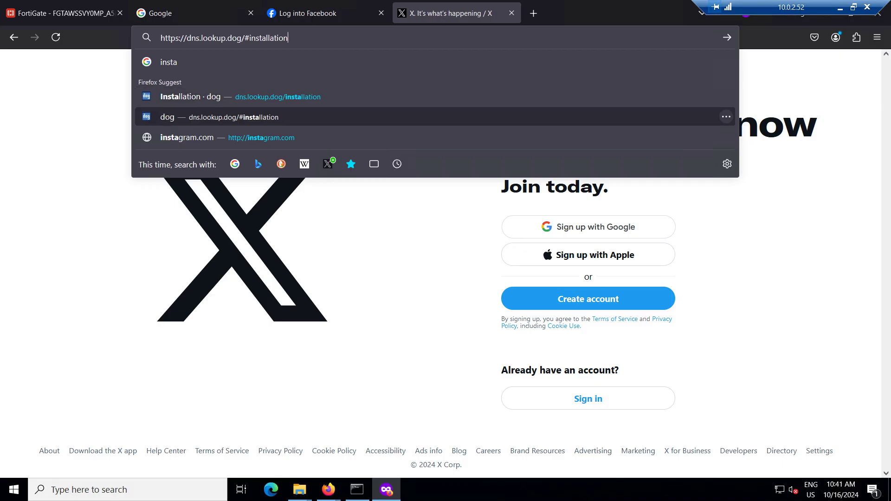
{"action": "key", "text": "Down"}
{"action": "key", "text": "Return"}
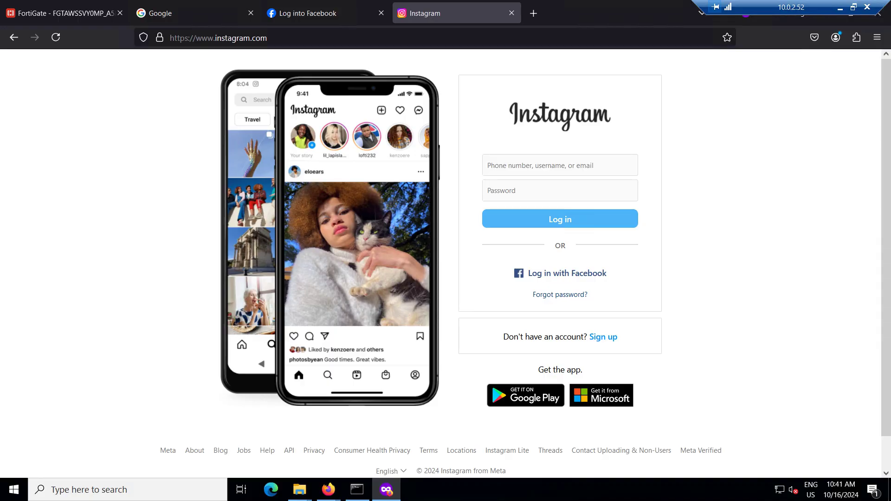
Open youtube.com in a new private tab and type 'amit' into its search box
{"action": "left_click", "coordinate": [533, 13]}
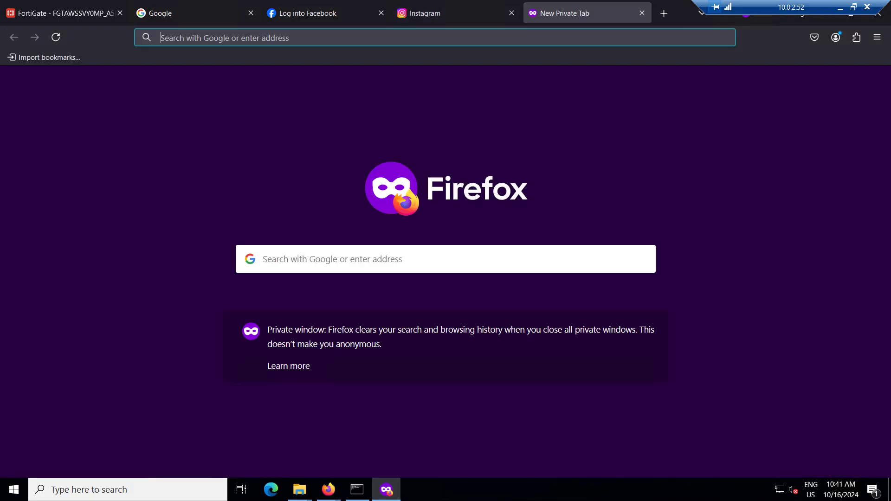
{"action": "type", "text": "youtube.com/"}
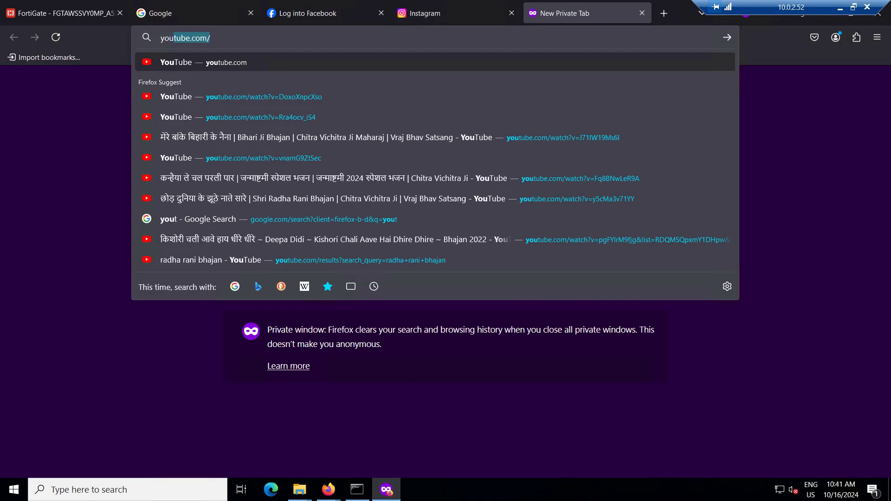
{"action": "key", "text": "Return"}
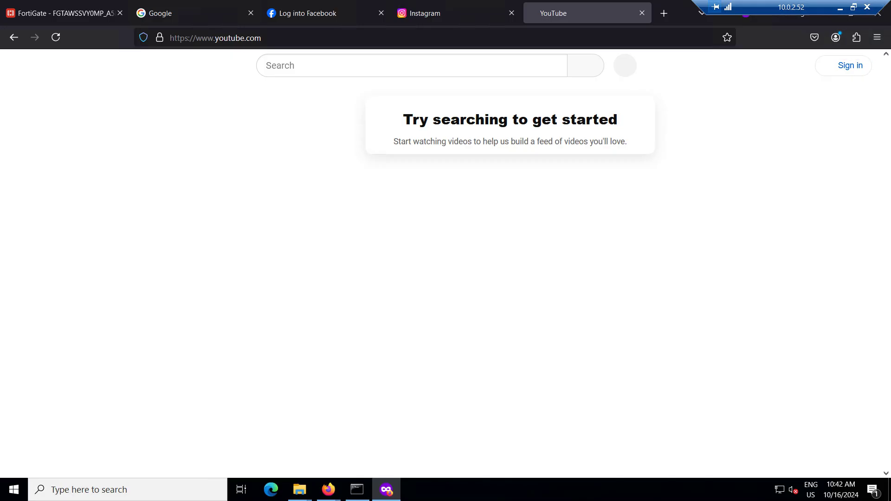
{"action": "left_click", "coordinate": [403, 66]}
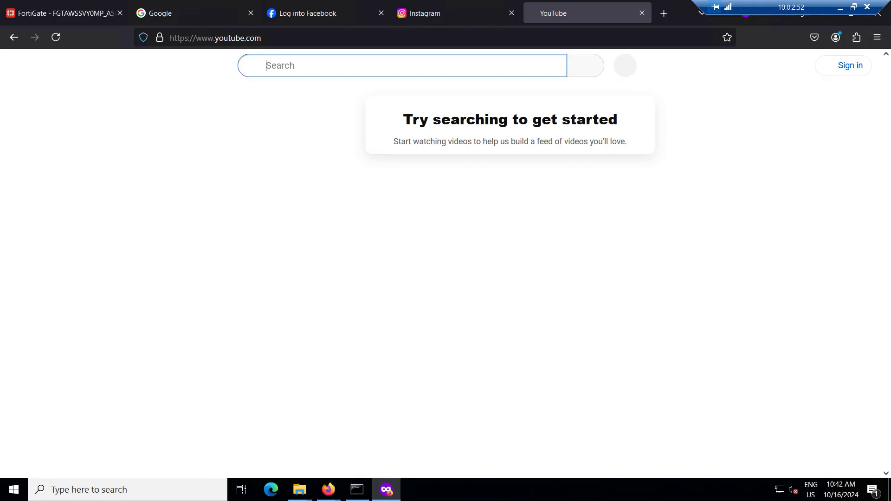
{"action": "type", "text": "amit"}
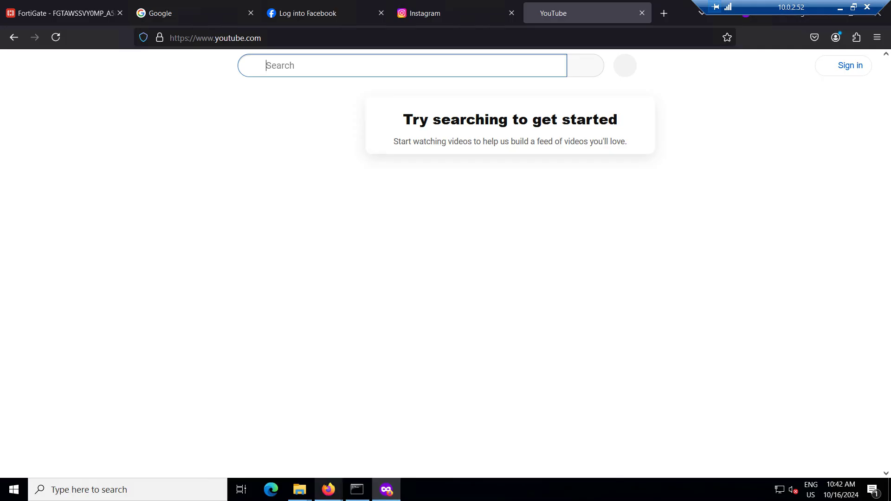
{"action": "mouse_move", "coordinate": [329, 490]}
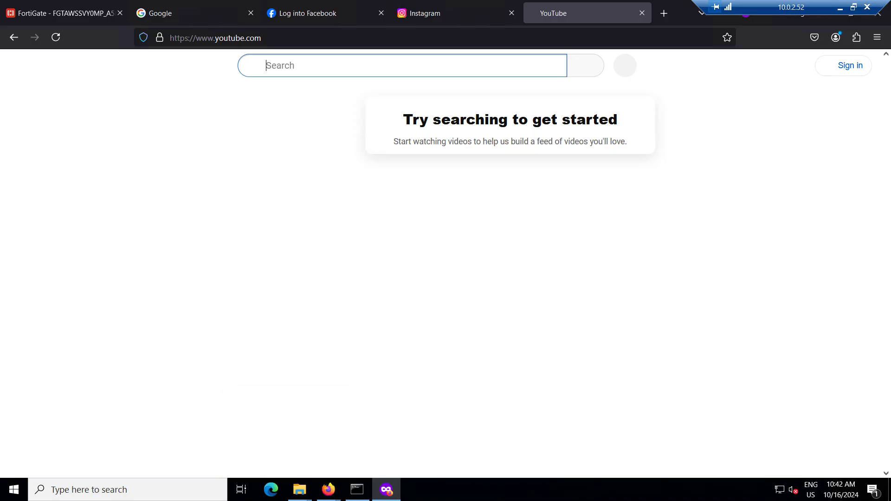
Check the ping results, reload google.com in Firefox, then switch back to the FortiGate tab
{"action": "left_click", "coordinate": [357, 489]}
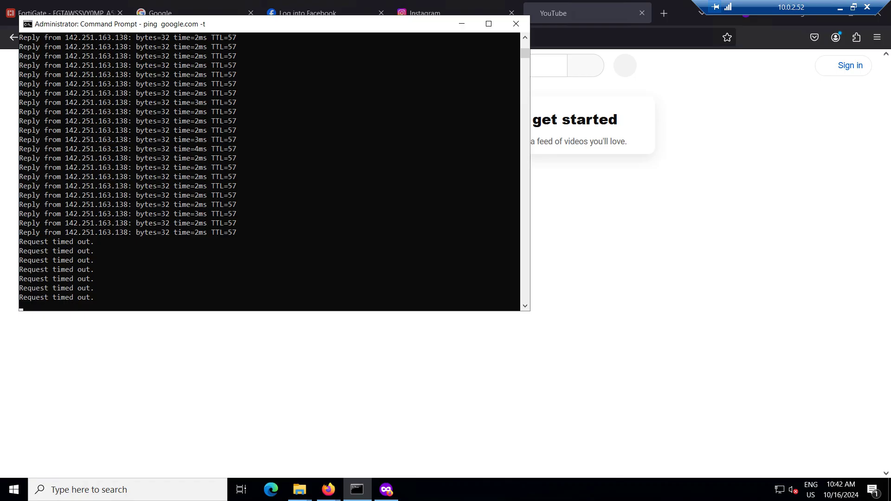
{"action": "left_click", "coordinate": [461, 24]}
{"action": "left_click", "coordinate": [186, 13]}
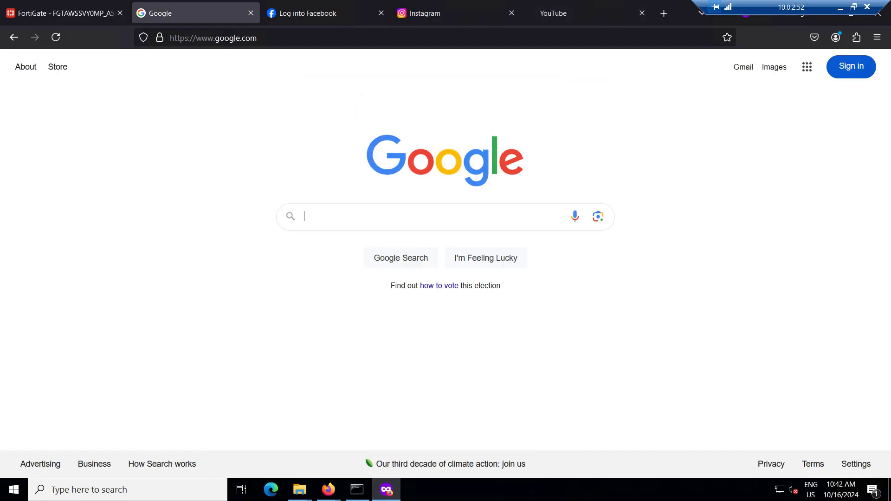
{"action": "key", "text": "ctrl+l"}
{"action": "type", "text": "google.com/"}
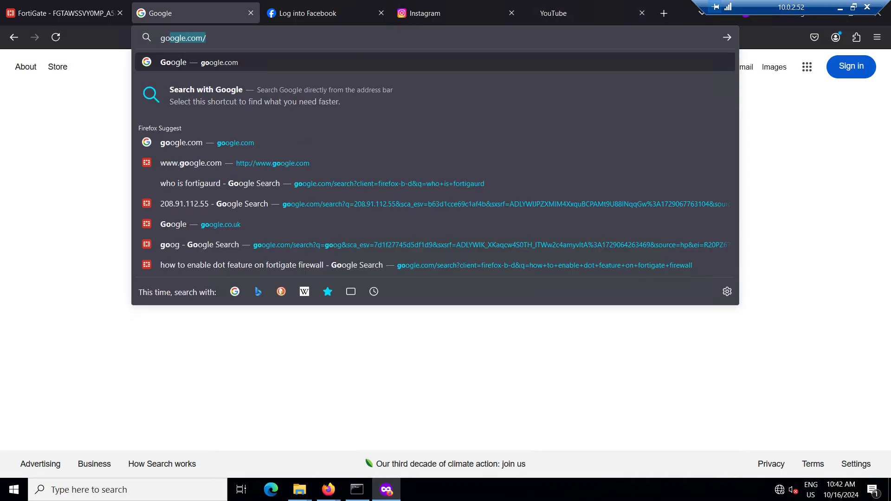
{"action": "key", "text": "Return"}
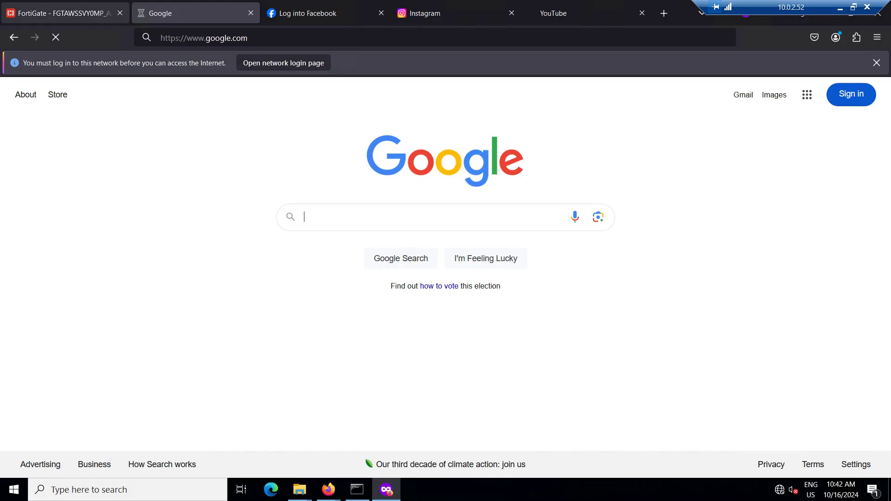
{"action": "key", "text": "ctrl+shift+Tab"}
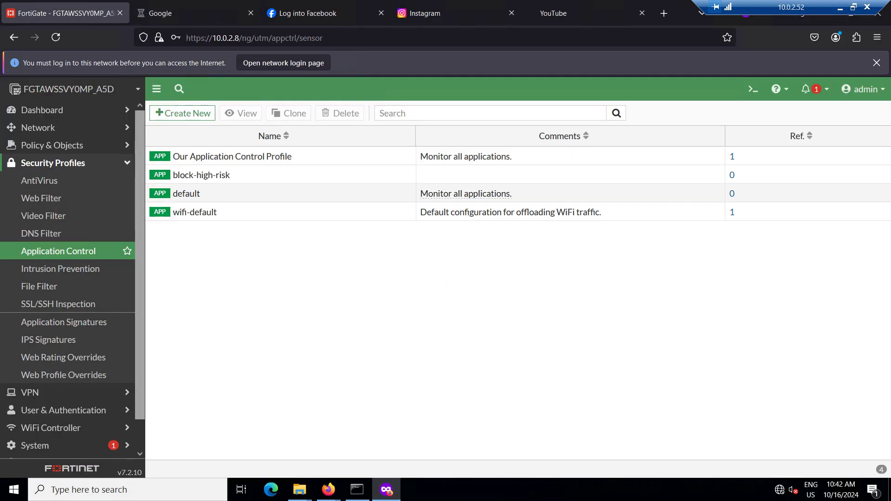
Open and confirm the DMZ (port3) and Inside (port2) interface settings in Network > Interfaces
{"action": "left_click", "coordinate": [38, 128]}
{"action": "left_click", "coordinate": [41, 146]}
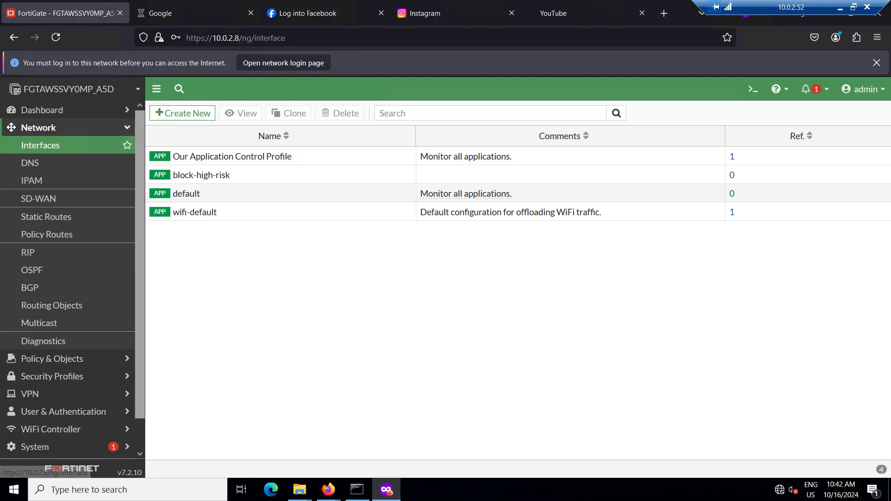
{"action": "double_click", "coordinate": [206, 293]}
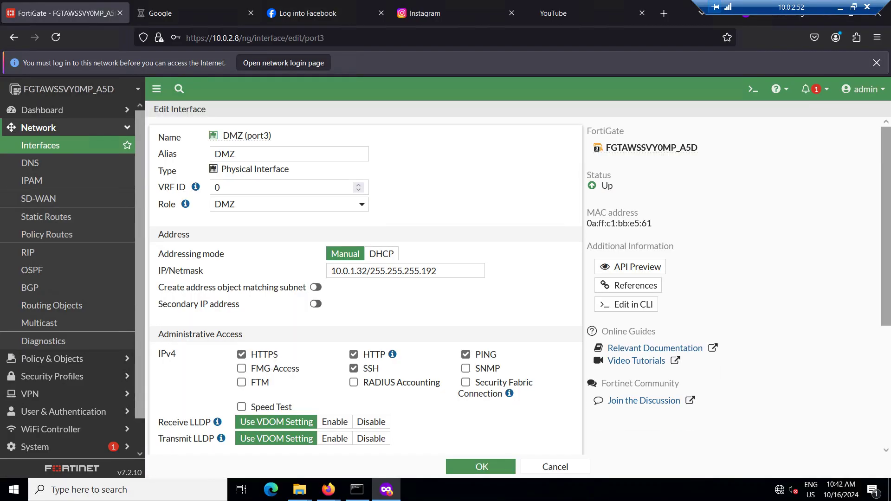
{"action": "scroll", "coordinate": [366, 288], "scroll_direction": "down", "scroll_amount": 5}
{"action": "left_click", "coordinate": [481, 467]}
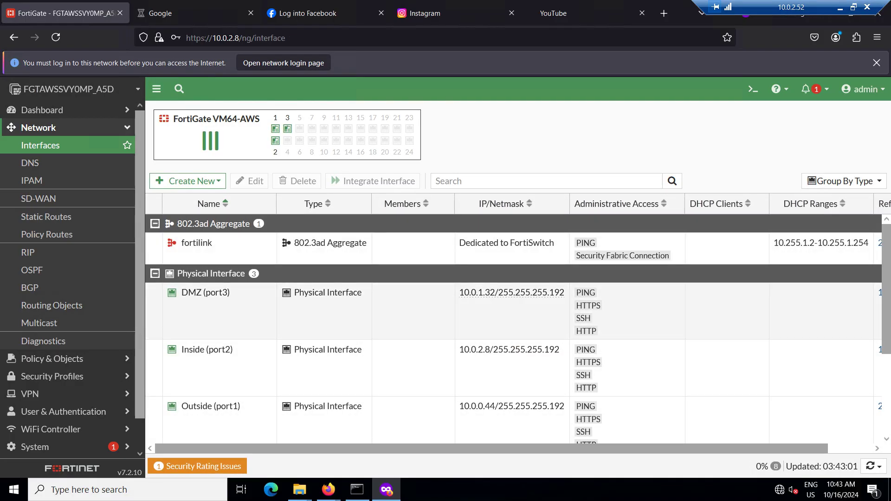
{"action": "key", "text": "F5"}
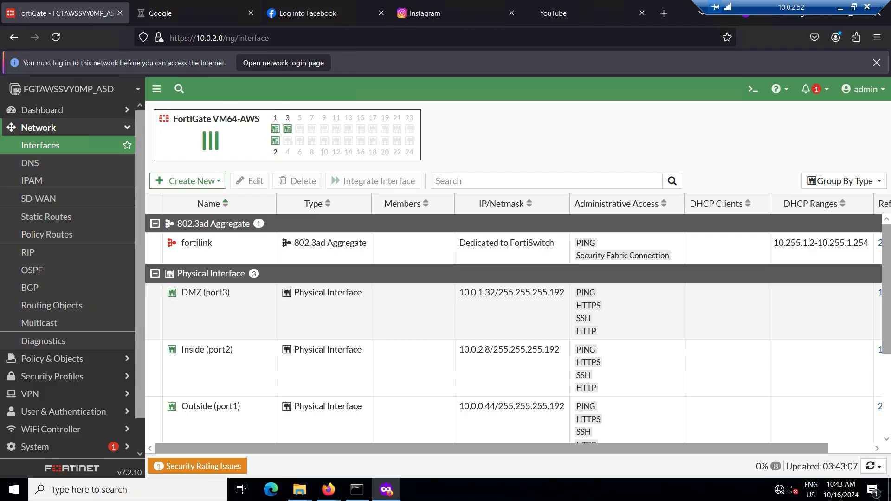
{"action": "double_click", "coordinate": [207, 350]}
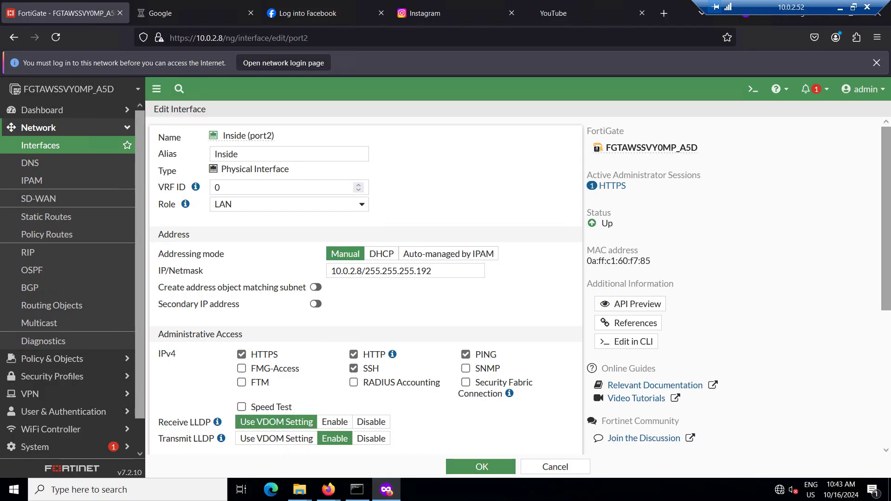
{"action": "left_click", "coordinate": [481, 466]}
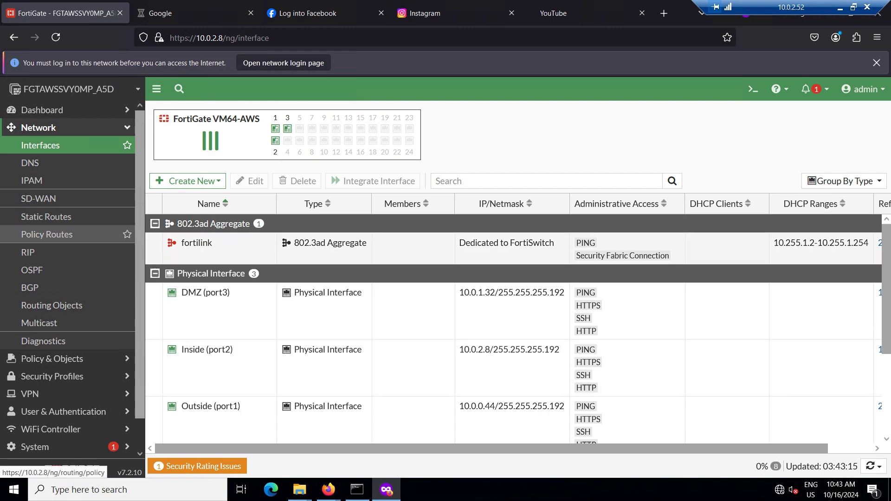
Go to VPN > IPsec Tunnel Template and refresh the template list
{"action": "left_click", "coordinate": [30, 394]}
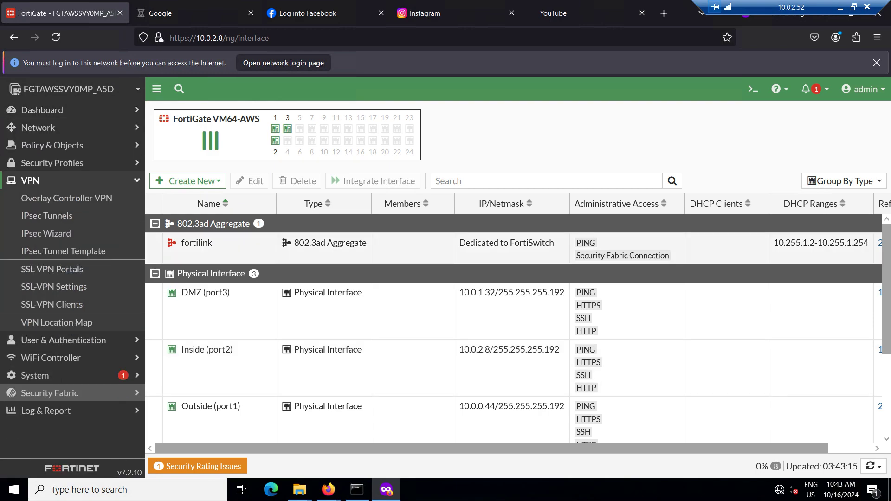
{"action": "left_click", "coordinate": [46, 216]}
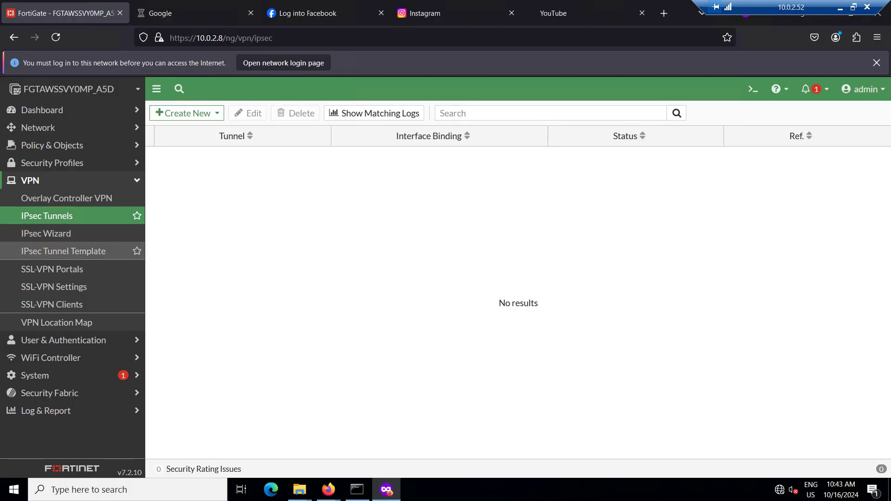
{"action": "left_click", "coordinate": [63, 251]}
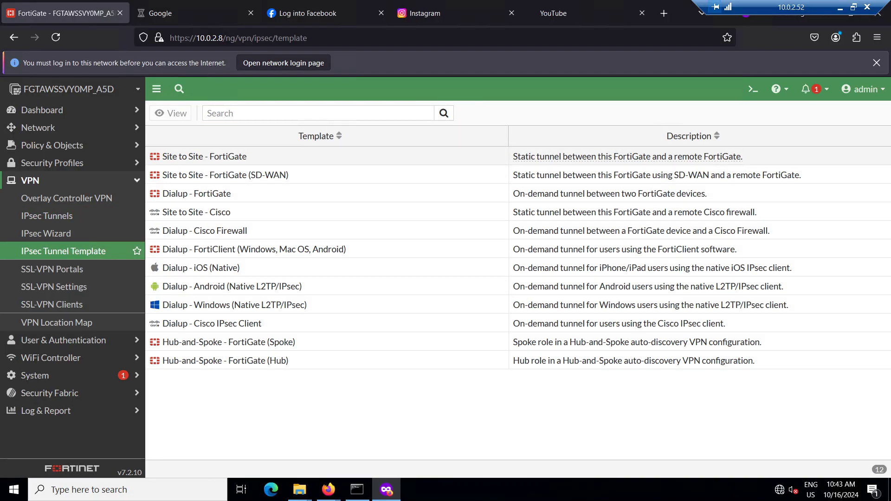
{"action": "key", "text": "F5"}
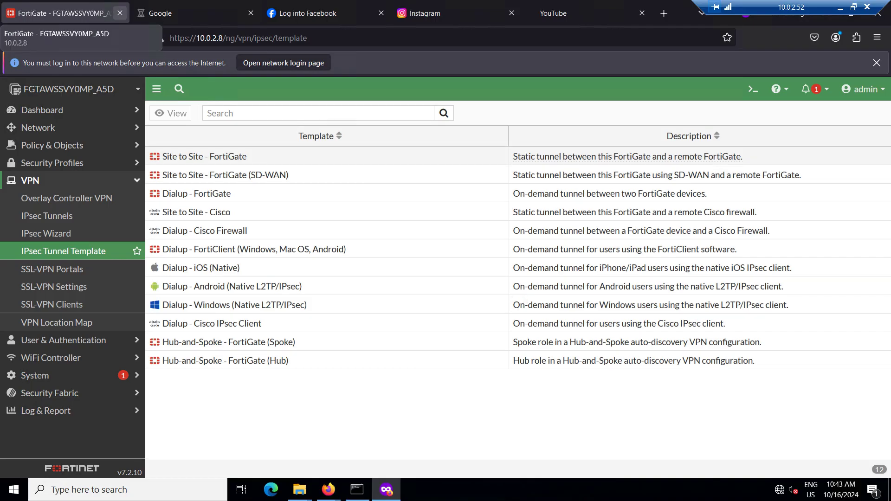
Close the FortiGate tab and reload youtube.com to test access
{"action": "left_click", "coordinate": [120, 13]}
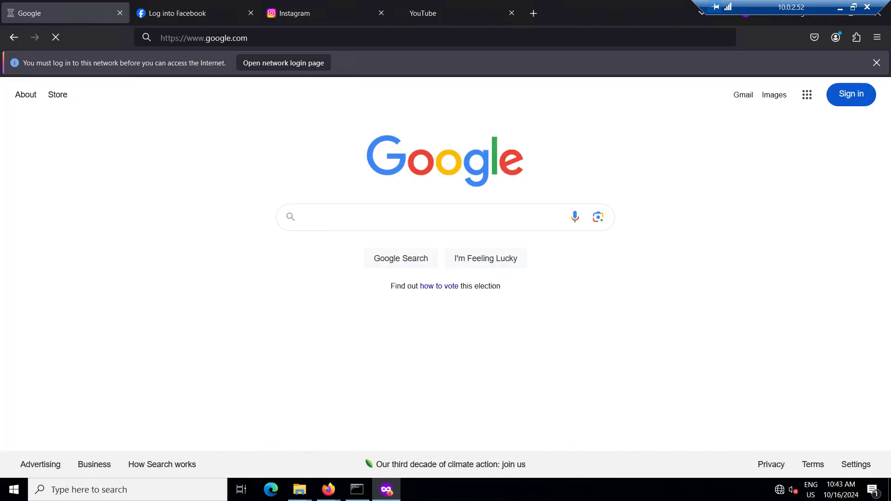
{"action": "left_click", "coordinate": [437, 13]}
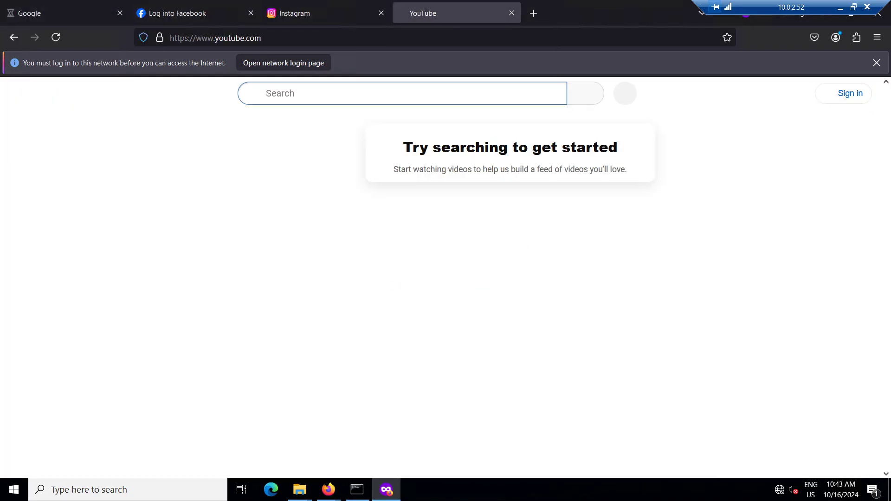
{"action": "left_click", "coordinate": [408, 38]}
{"action": "key", "text": "Return"}
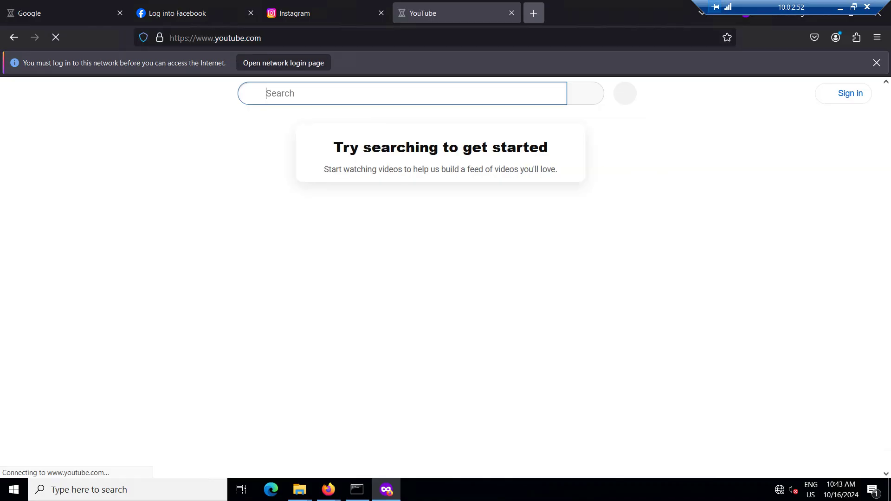
Load networkbulls.com in a new private tab
{"action": "left_click", "coordinate": [534, 13]}
{"action": "type", "text": "networkbulls.com/"}
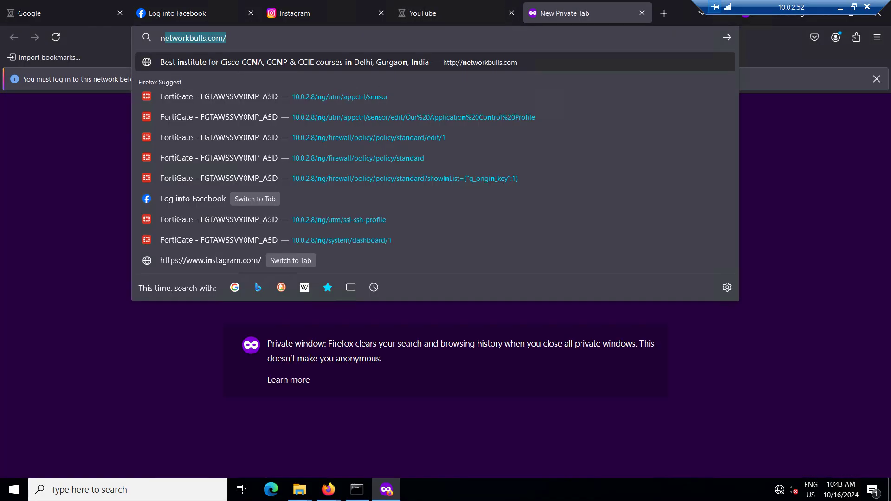
{"action": "key", "text": "Return"}
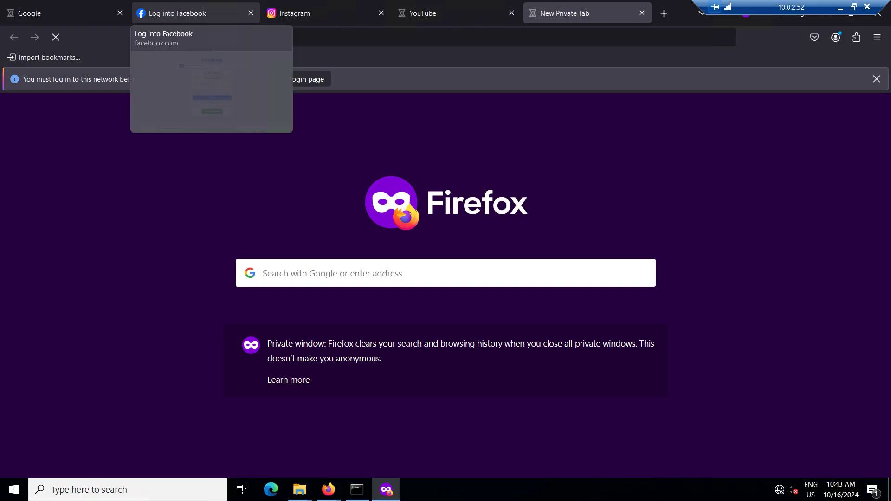
Reload Instagram and check the networkbulls.com and Facebook tabs, then return to the other remote session
{"action": "left_click", "coordinate": [325, 13]}
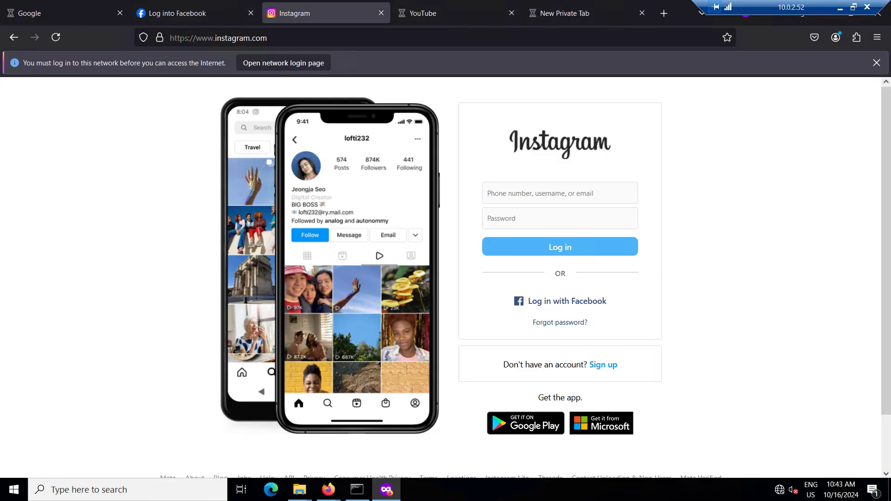
{"action": "key", "text": "ctrl+l"}
{"action": "key", "text": "Return"}
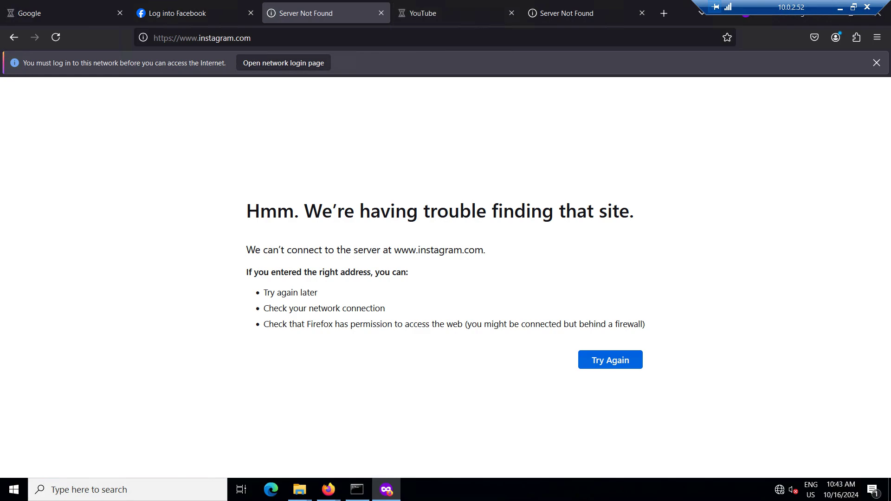
{"action": "left_click", "coordinate": [585, 13]}
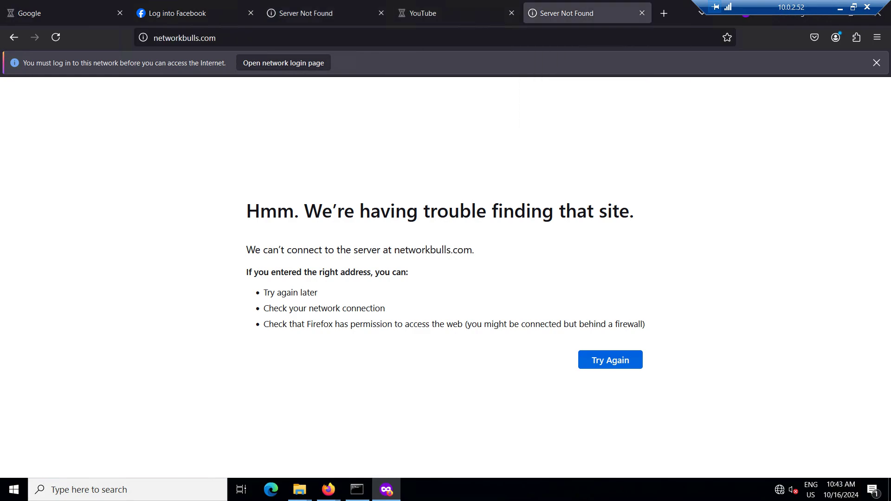
{"action": "left_click", "coordinate": [196, 13]}
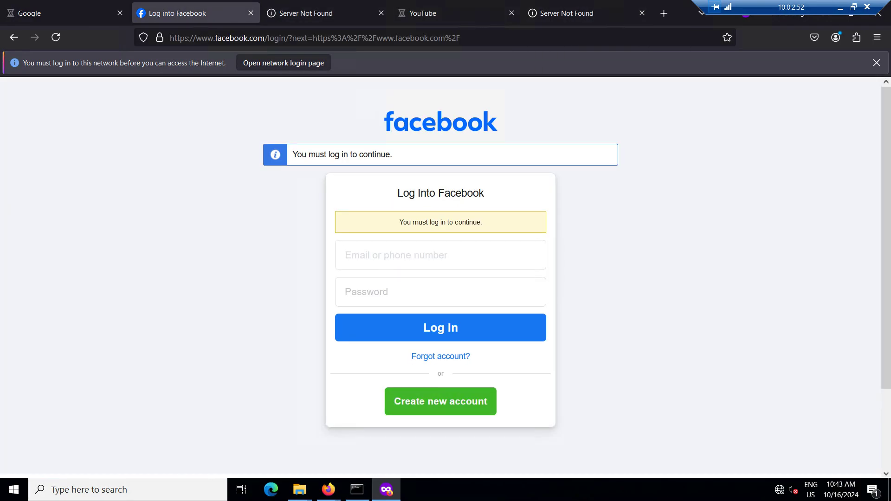
{"action": "key", "text": "alt+Tab"}
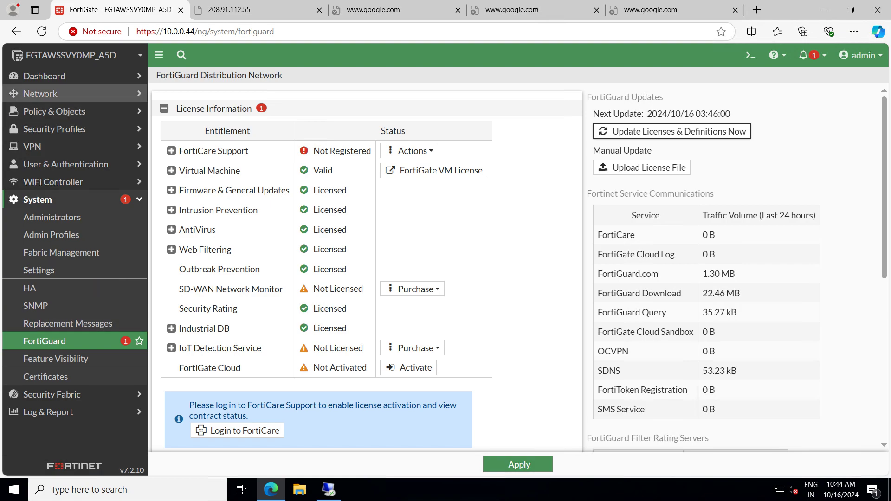
Open the Quarantine Monitor under Dashboard and select the banned IP 10.0.2.52 entry
{"action": "left_click", "coordinate": [45, 76]}
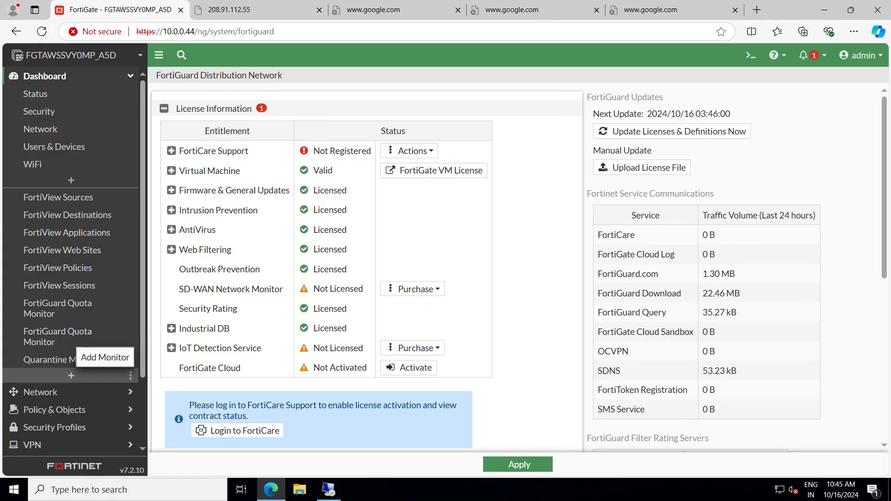
{"action": "left_click", "coordinate": [61, 360]}
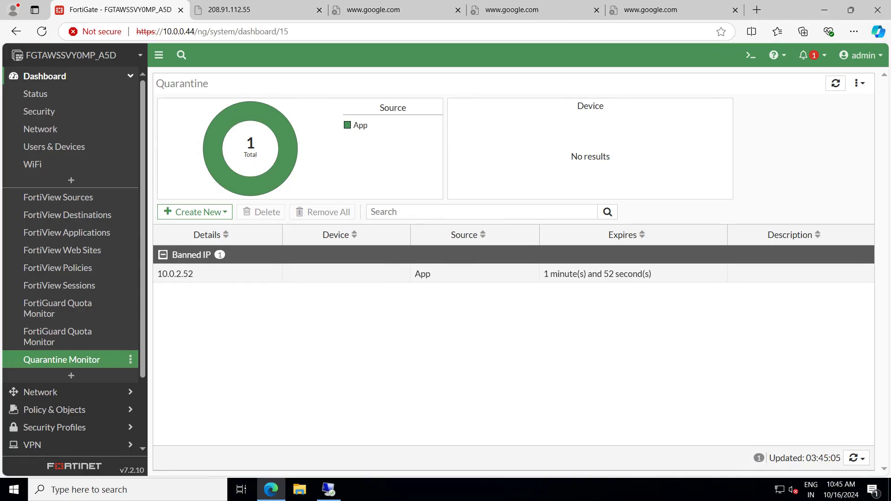
{"action": "left_click", "coordinate": [514, 274]}
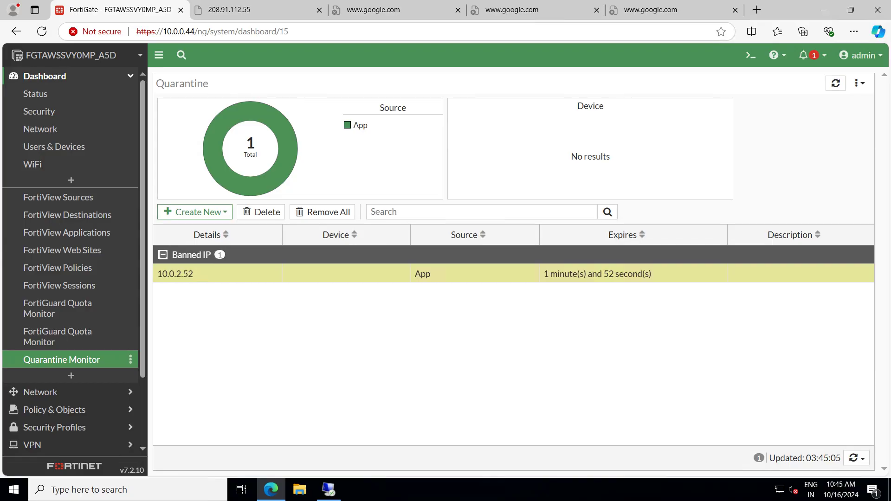
On the quarantined machine's Firefox, close the YouTube tab
{"action": "left_click", "coordinate": [328, 489]}
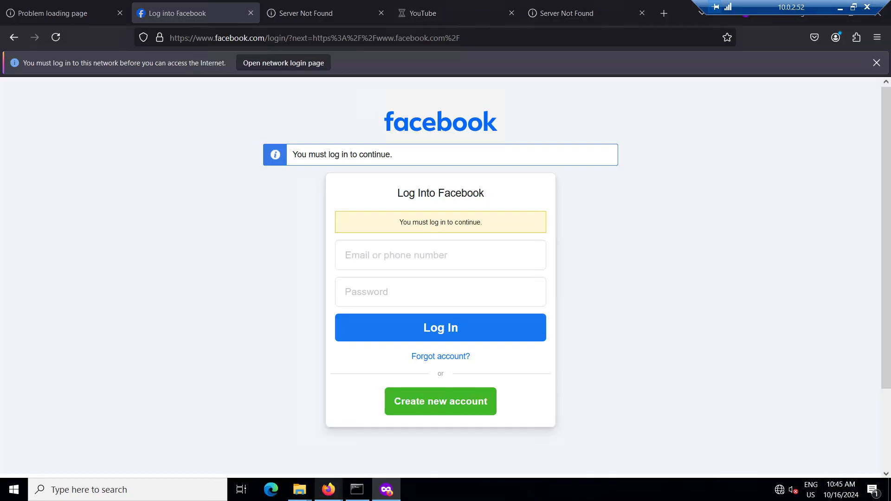
{"action": "mouse_move", "coordinate": [328, 490]}
{"action": "left_click", "coordinate": [446, 13]}
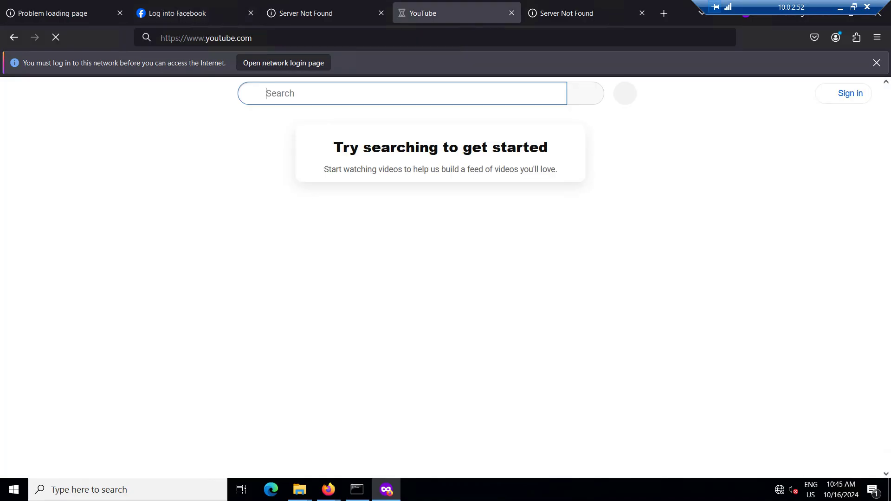
{"action": "left_click", "coordinate": [511, 13]}
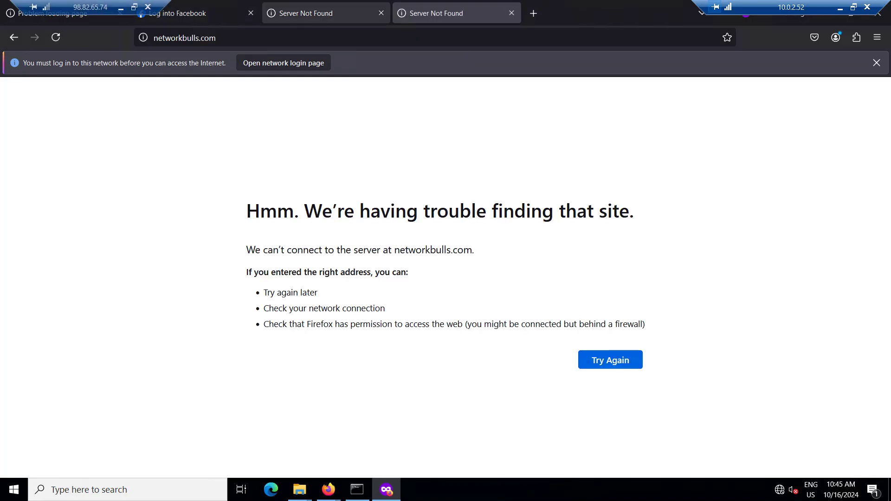
Reload the Instagram and Facebook tabs, check the timed-out google.com tab, and return to FortiGate
{"action": "left_click", "coordinate": [315, 13]}
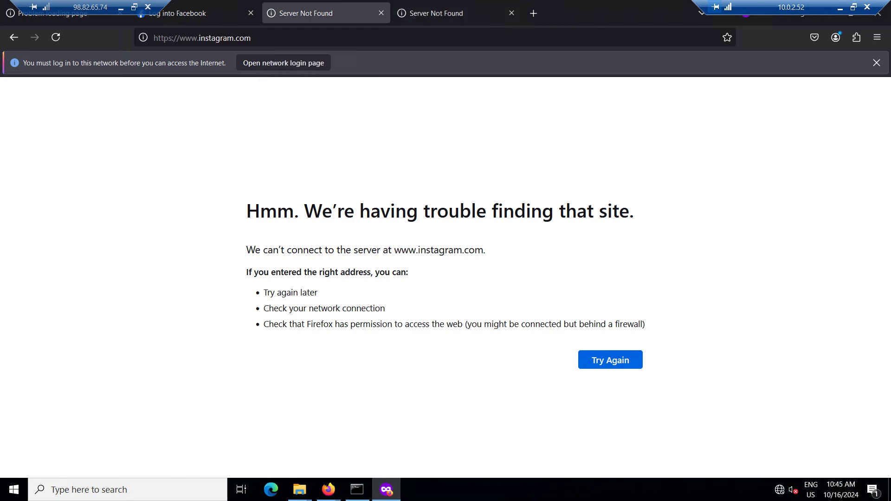
{"action": "key", "text": "F5"}
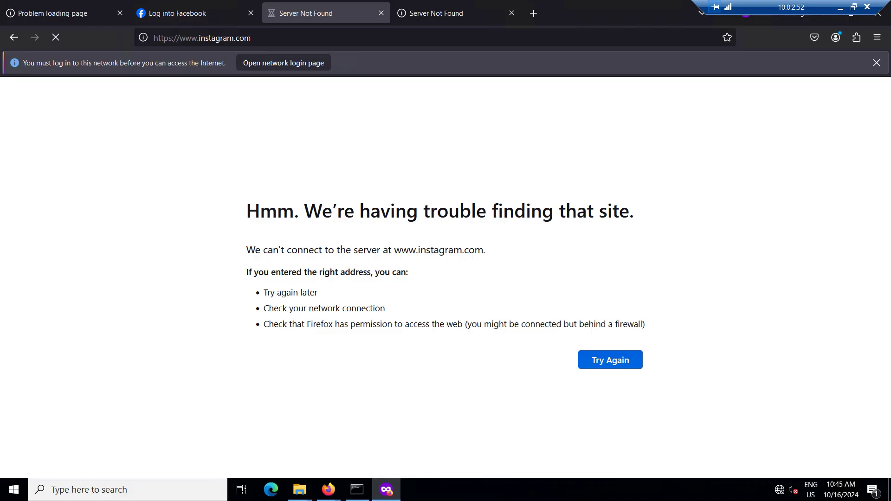
{"action": "key", "text": "ctrl+shift+Tab"}
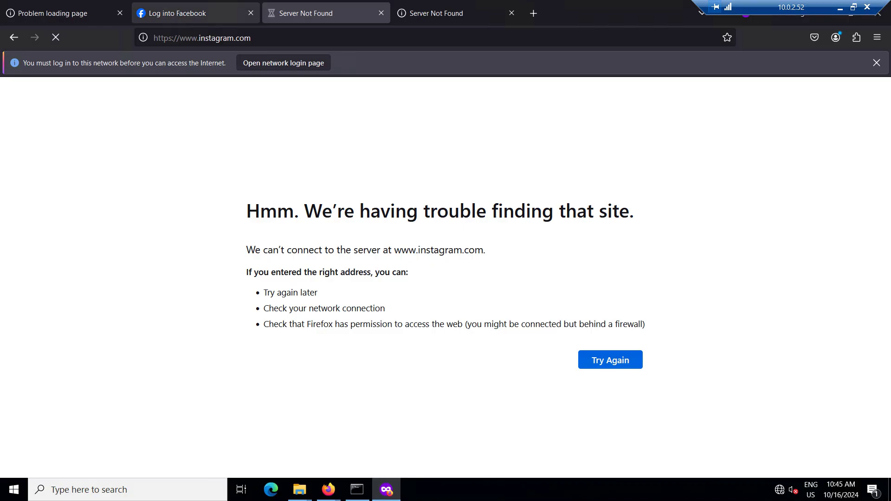
{"action": "key", "text": "F5"}
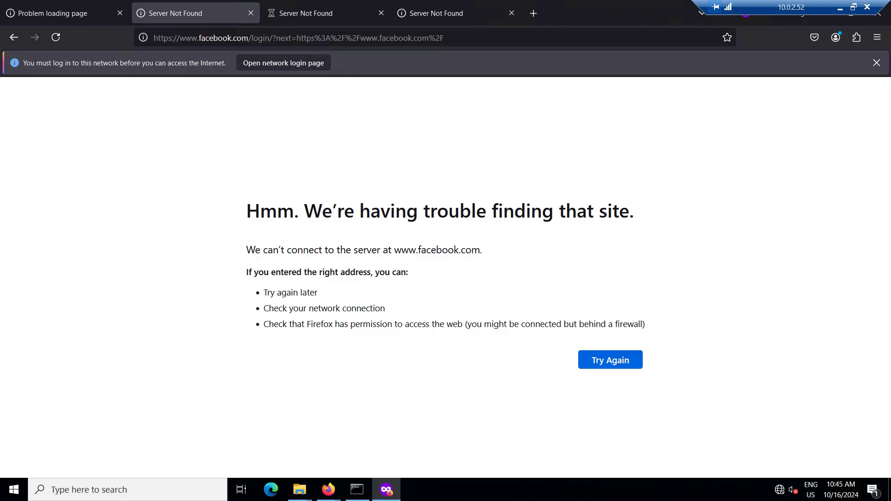
{"action": "key", "text": "ctrl+shift+Tab"}
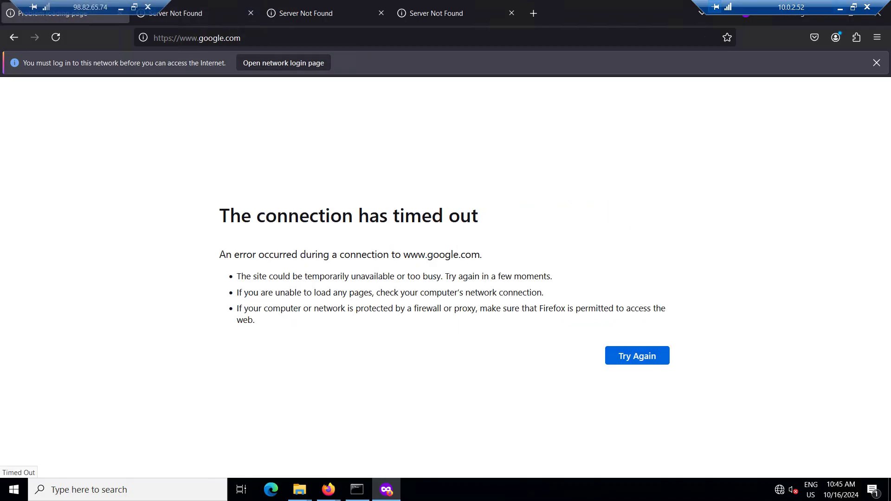
{"action": "key", "text": "alt+Tab"}
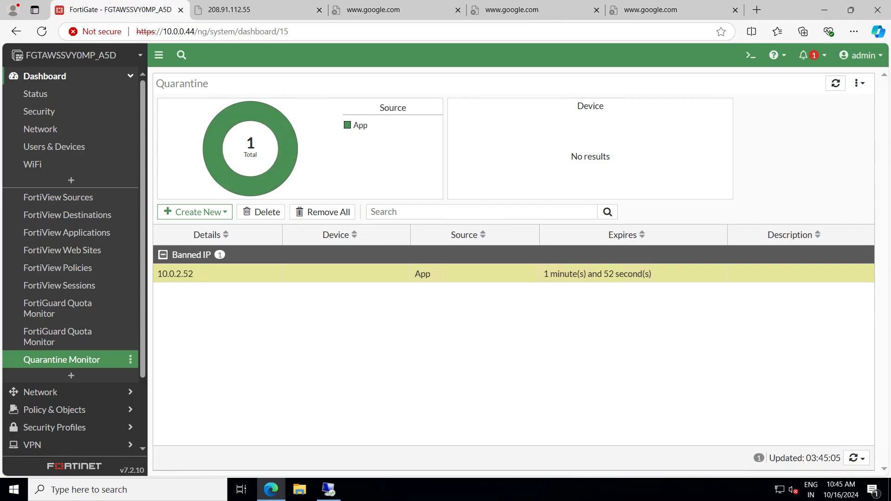
Open Our Application Control Profile from Security Profiles > Application Control
{"action": "left_click", "coordinate": [70, 76]}
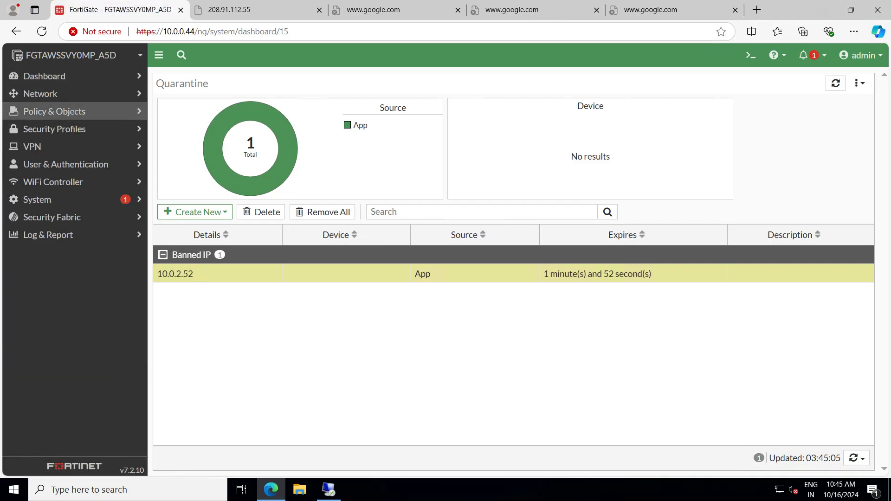
{"action": "left_click", "coordinate": [55, 111]}
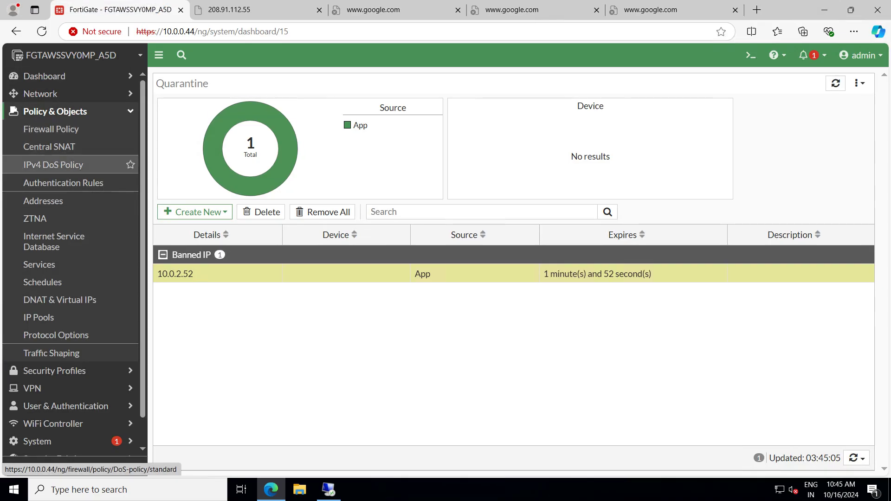
{"action": "left_click", "coordinate": [65, 371]}
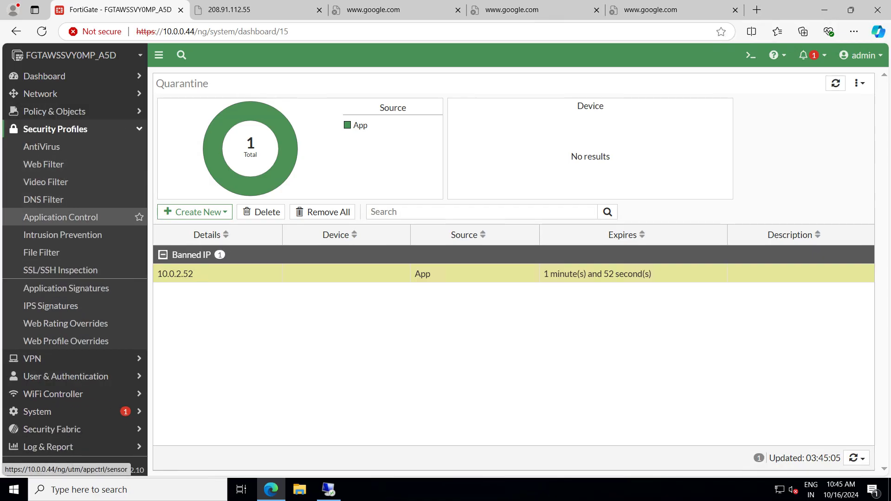
{"action": "left_click", "coordinate": [60, 217]}
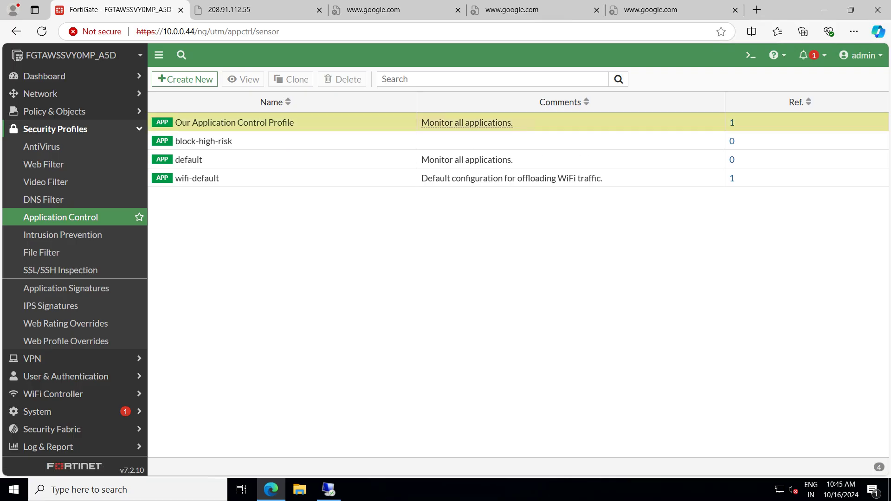
{"action": "double_click", "coordinate": [222, 123]}
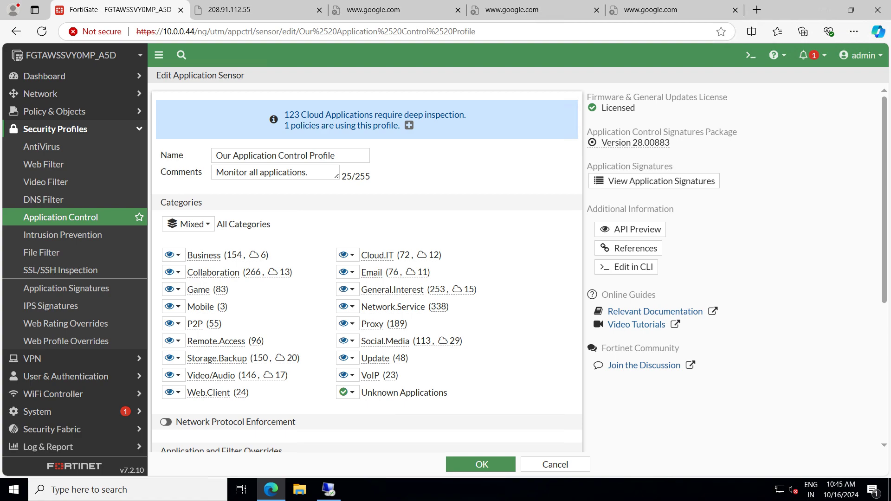
Open the existing Video/Audio Excessive-Bandwidth quarantine override for editing
{"action": "scroll", "coordinate": [367, 270], "scroll_direction": "down", "scroll_amount": 4}
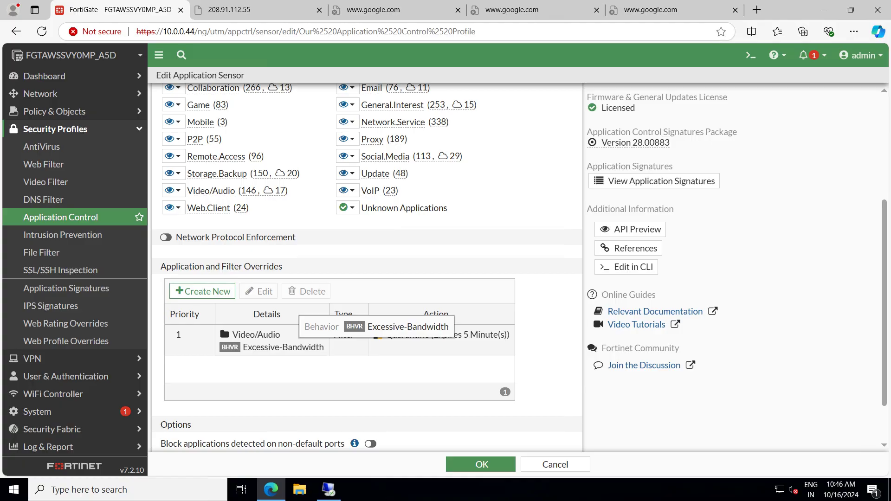
{"action": "scroll", "coordinate": [367, 269], "scroll_direction": "down", "scroll_amount": 2}
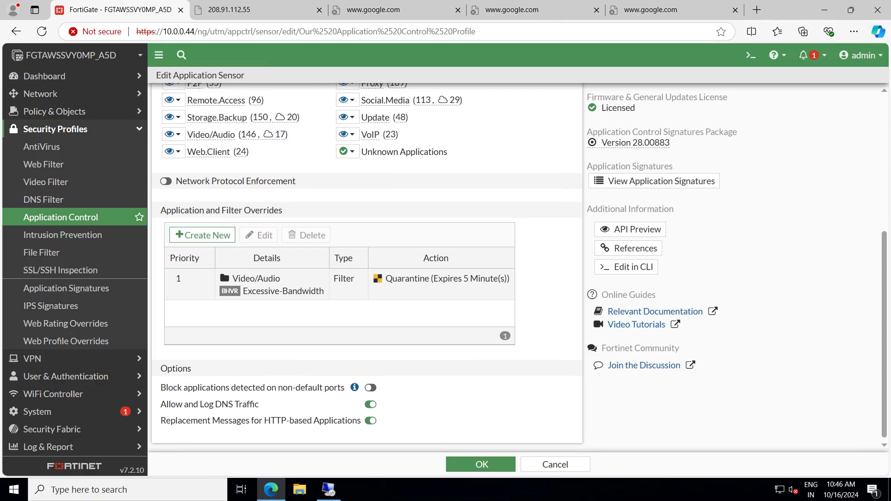
{"action": "scroll", "coordinate": [366, 265], "scroll_direction": "up", "scroll_amount": 1}
{"action": "scroll", "coordinate": [367, 269], "scroll_direction": "up", "scroll_amount": 1}
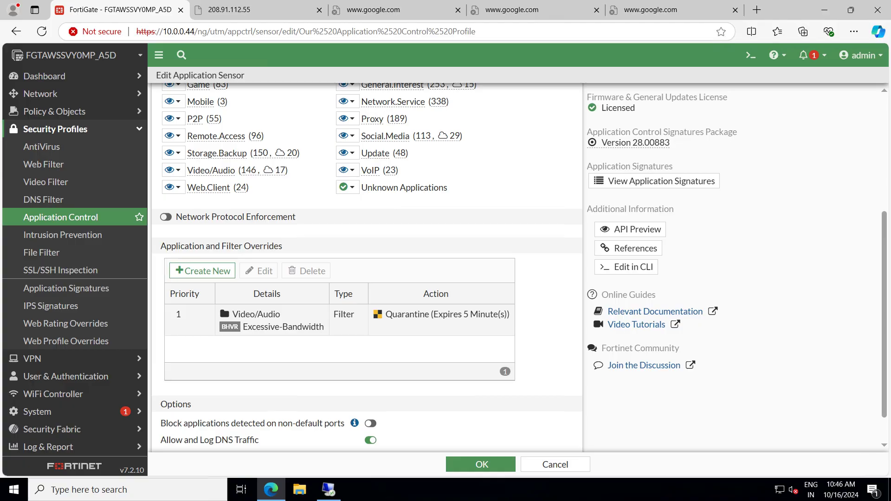
{"action": "double_click", "coordinate": [267, 320]}
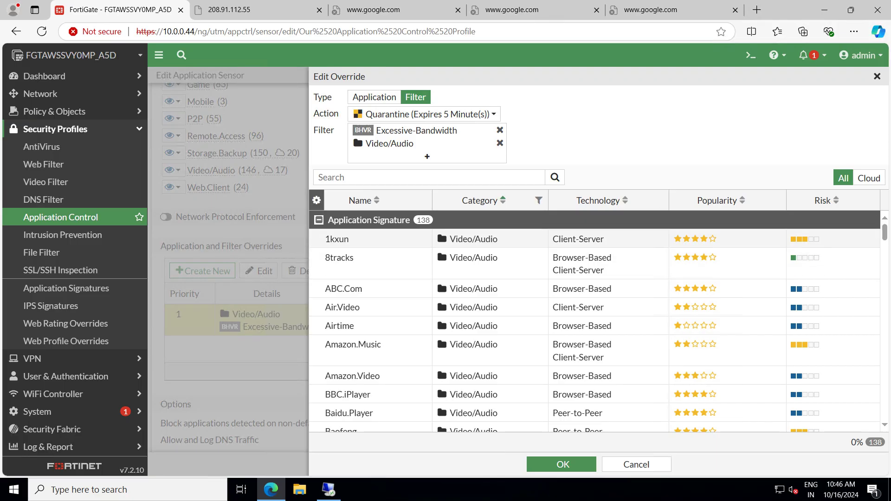
Search the signatures for 'youtube' and highlight YouTube.Downloader.YTD
{"action": "scroll", "coordinate": [594, 325], "scroll_direction": "down", "scroll_amount": 4}
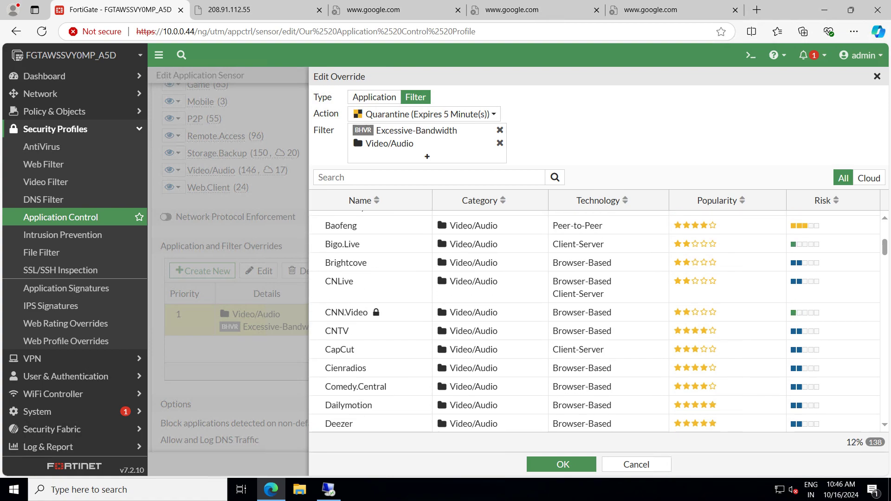
{"action": "scroll", "coordinate": [594, 325], "scroll_direction": "up", "scroll_amount": 4}
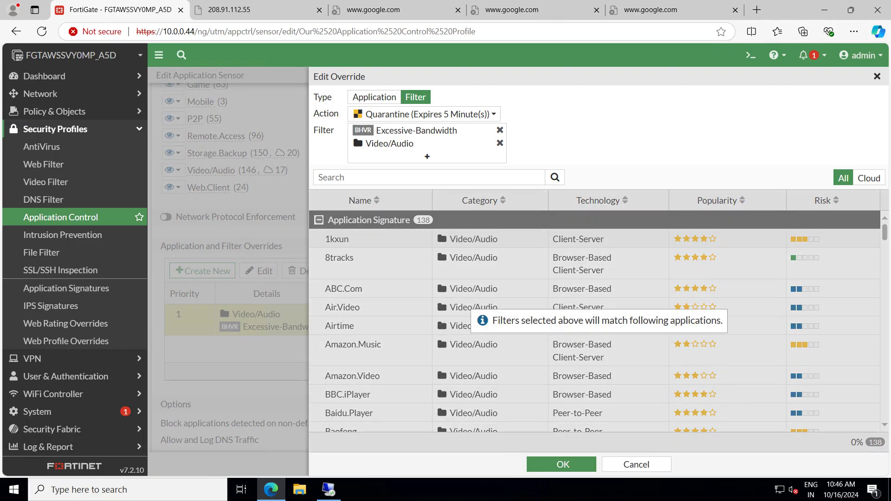
{"action": "left_click", "coordinate": [408, 177]}
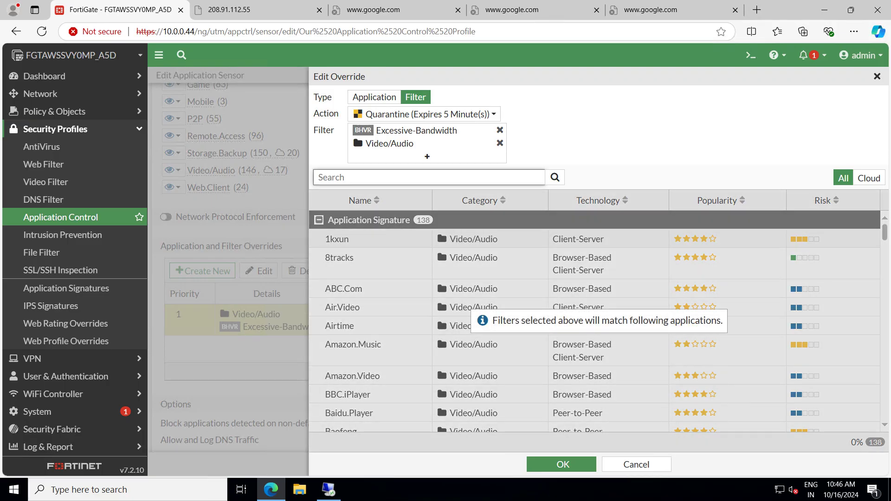
{"action": "type", "text": "youtube"}
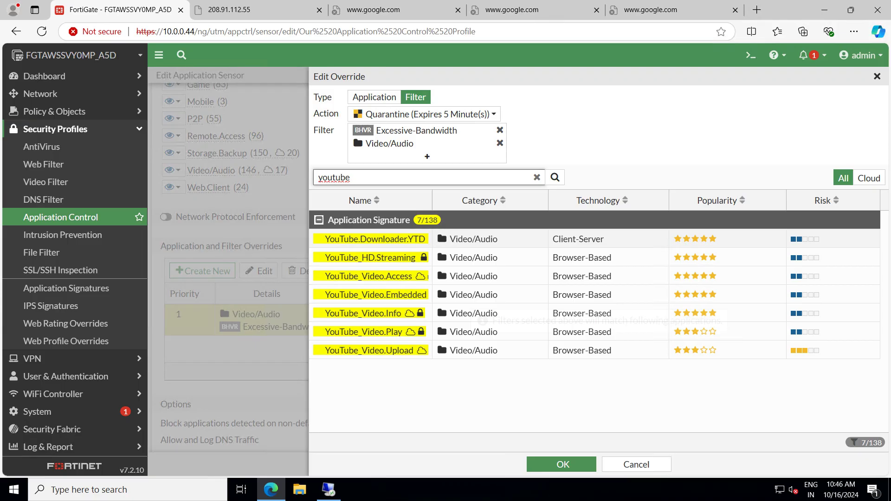
{"action": "left_click", "coordinate": [446, 239]}
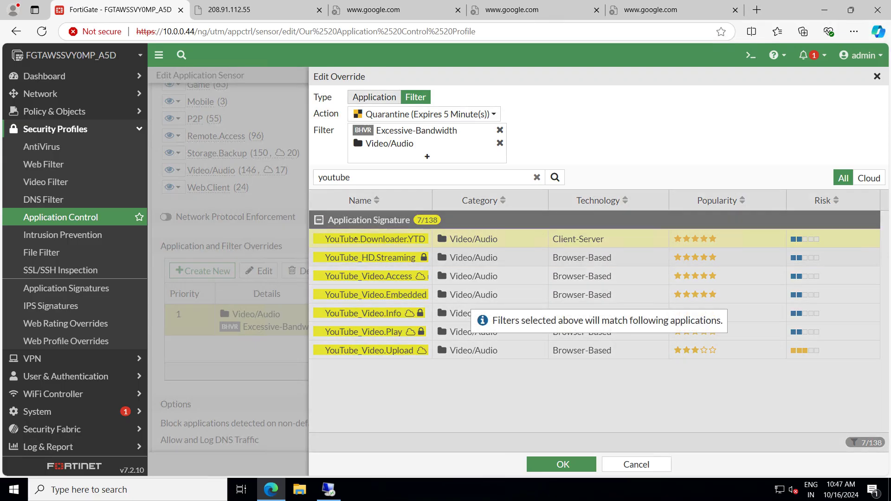
Switch the override type to Application and back to Filter, then close the editor unsaved
{"action": "left_click", "coordinate": [374, 98]}
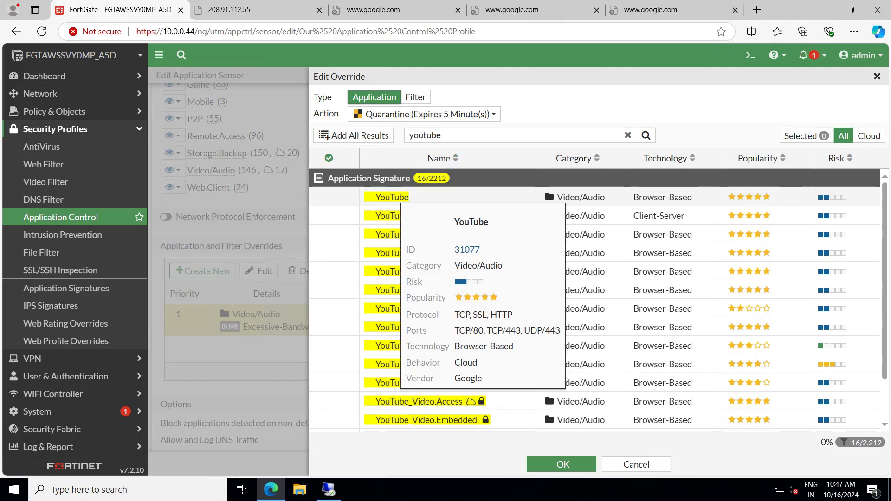
{"action": "mouse_move", "coordinate": [426, 215]}
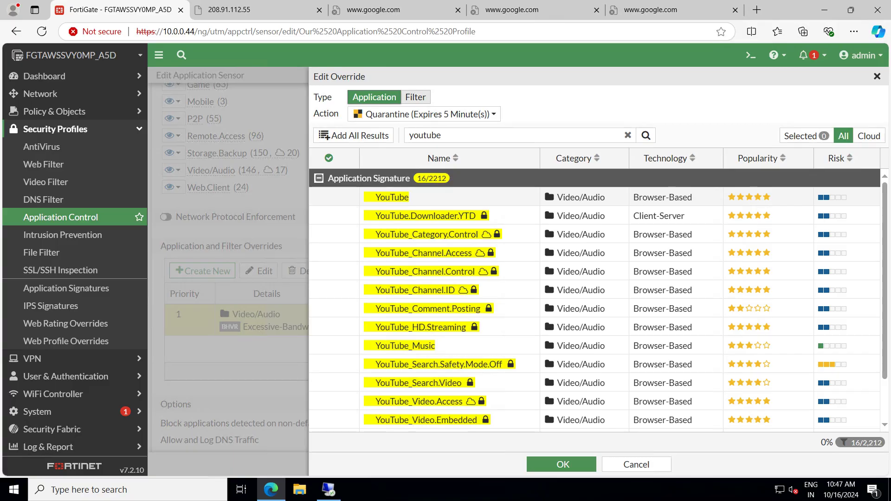
{"action": "left_click", "coordinate": [415, 97]}
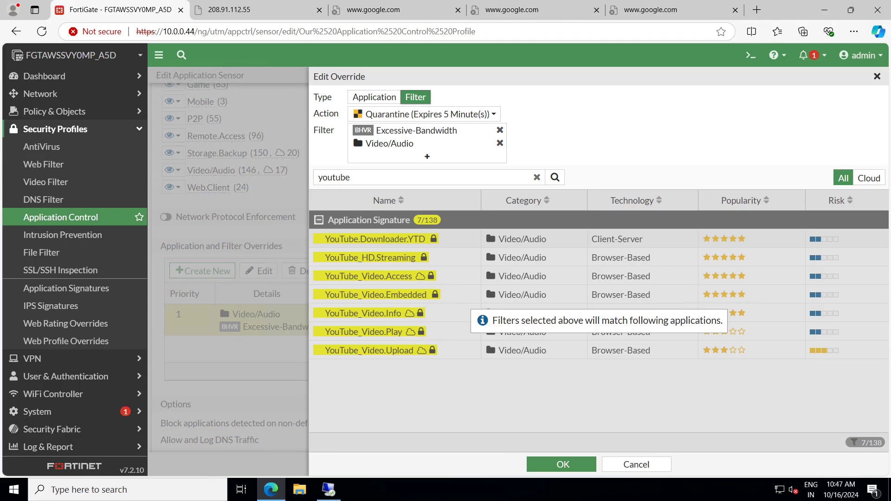
{"action": "key", "text": "Escape"}
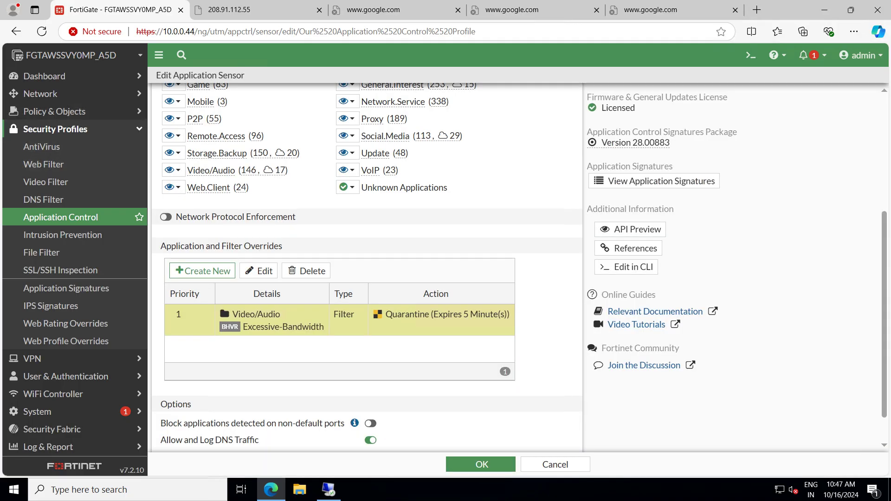
Reload the timed-out Google page and the Facebook tab in the remote Firefox
{"action": "left_click", "coordinate": [329, 489]}
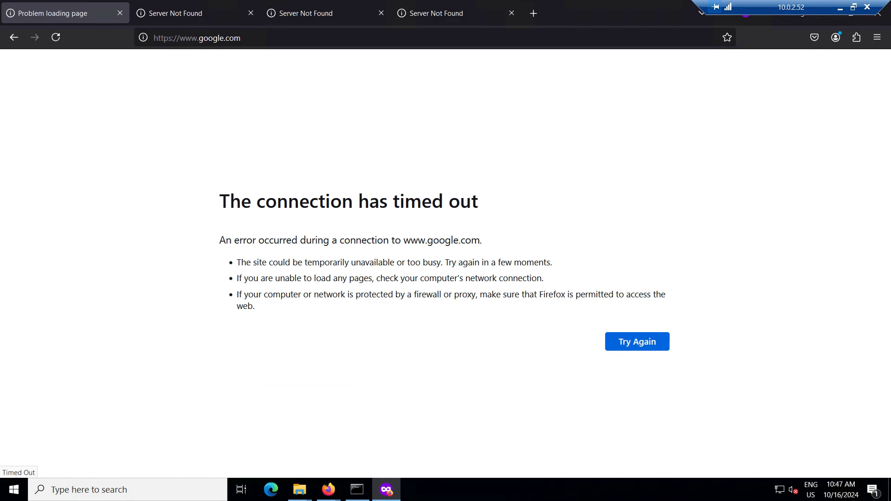
{"action": "key", "text": "ctrl+l"}
{"action": "key", "text": "Return"}
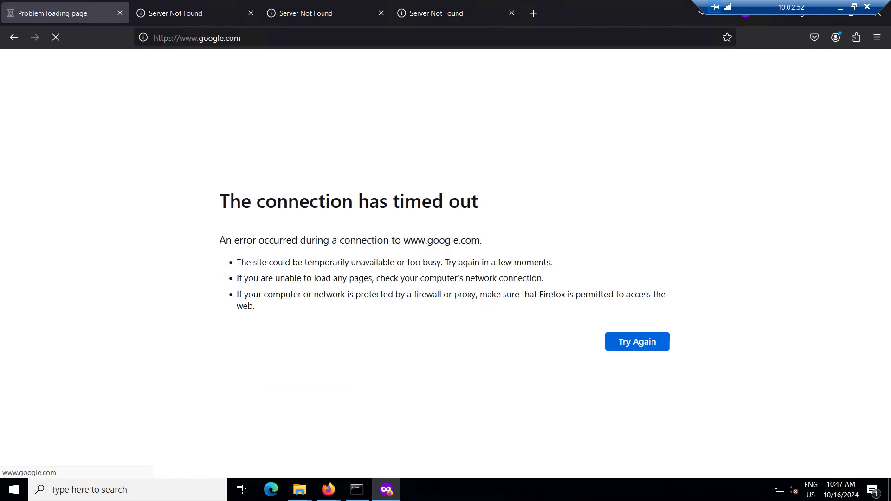
{"action": "key", "text": "ctrl+Tab"}
{"action": "key", "text": "F5"}
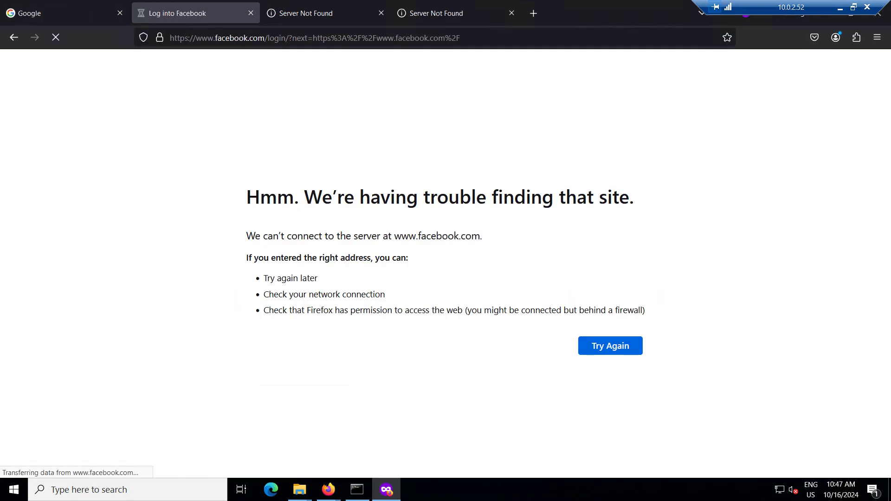
{"action": "left_click", "coordinate": [65, 13]}
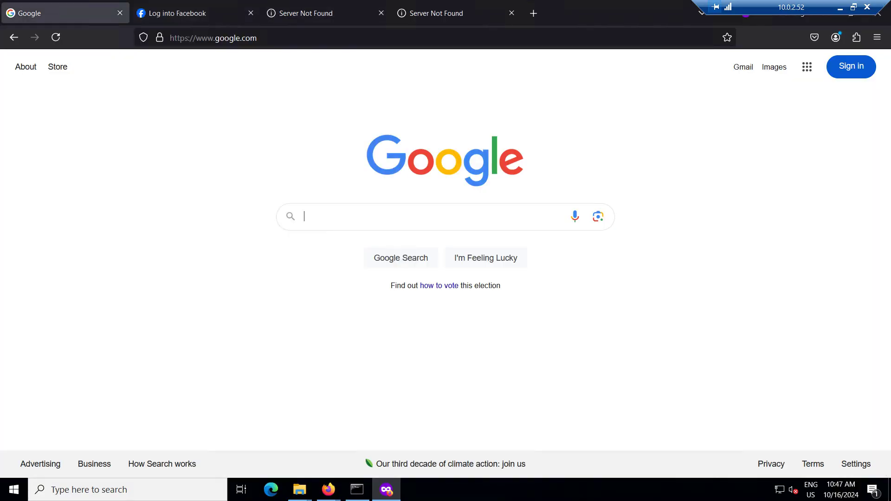
Reload the failing Instagram and networkbulls.com tabs and confirm they load
{"action": "key", "text": "ctrl+3"}
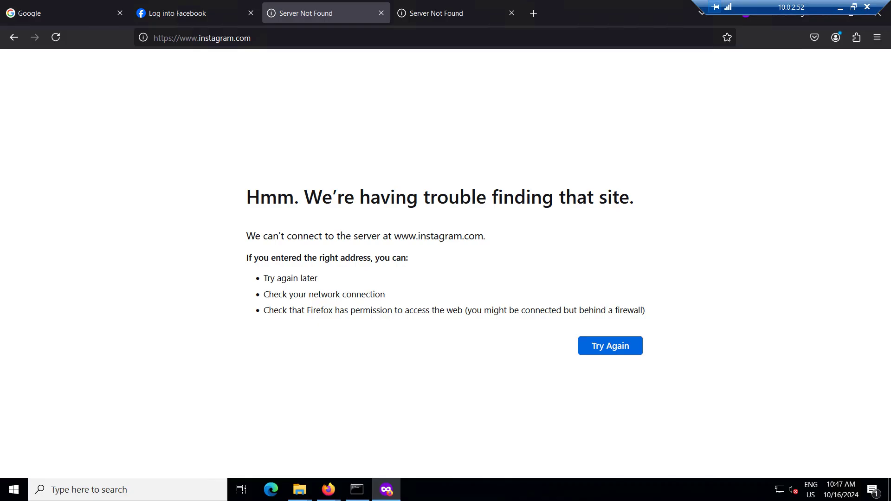
{"action": "key", "text": "F5"}
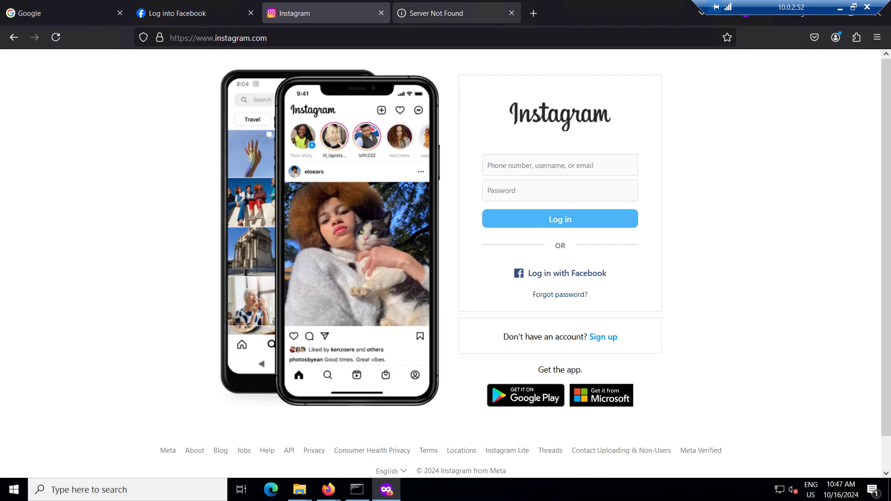
{"action": "key", "text": "ctrl+4"}
{"action": "key", "text": "F5"}
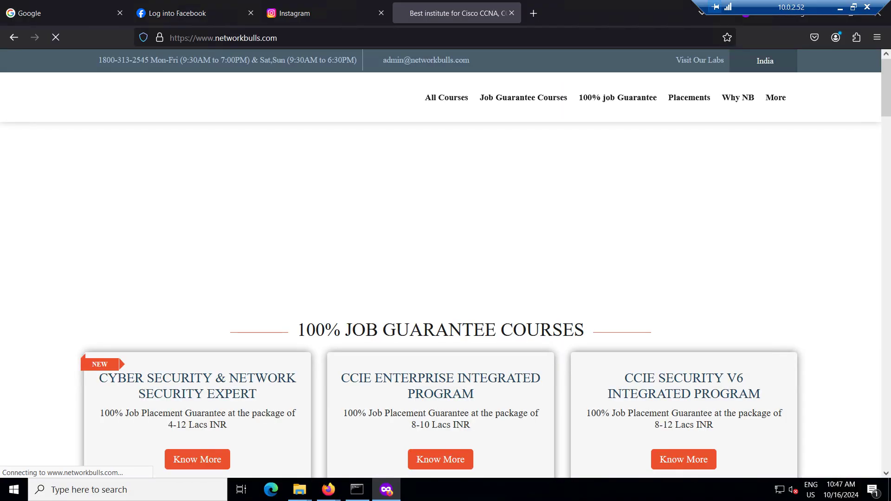
{"action": "scroll", "coordinate": [441, 279], "scroll_direction": "down", "scroll_amount": 12}
{"action": "scroll", "coordinate": [441, 279], "scroll_direction": "up", "scroll_amount": 10}
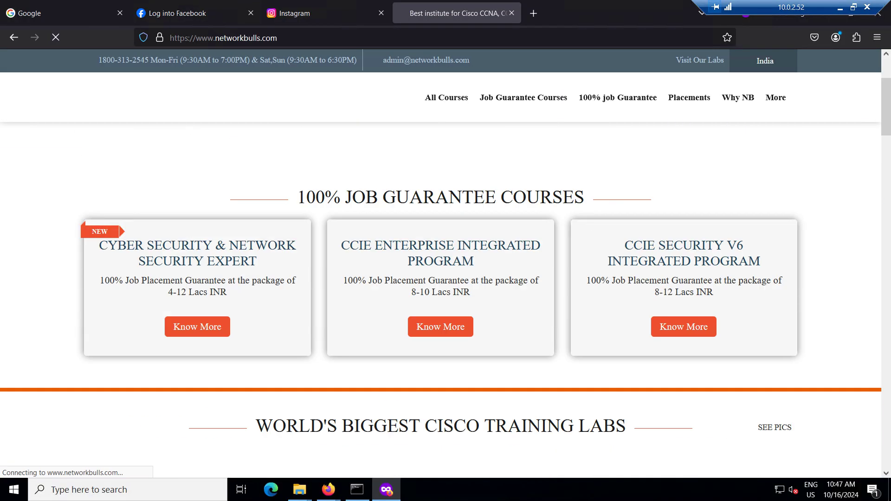
{"action": "scroll", "coordinate": [441, 279], "scroll_direction": "up", "scroll_amount": 3}
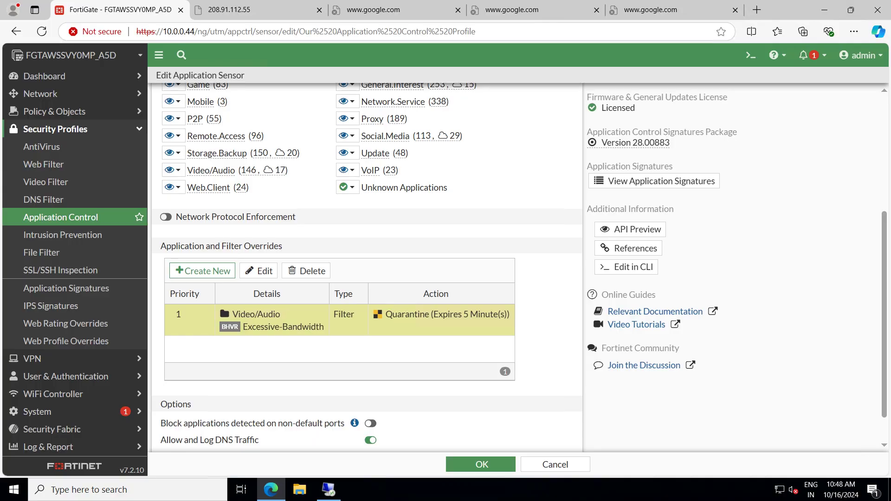
{"action": "double_click", "coordinate": [340, 321]}
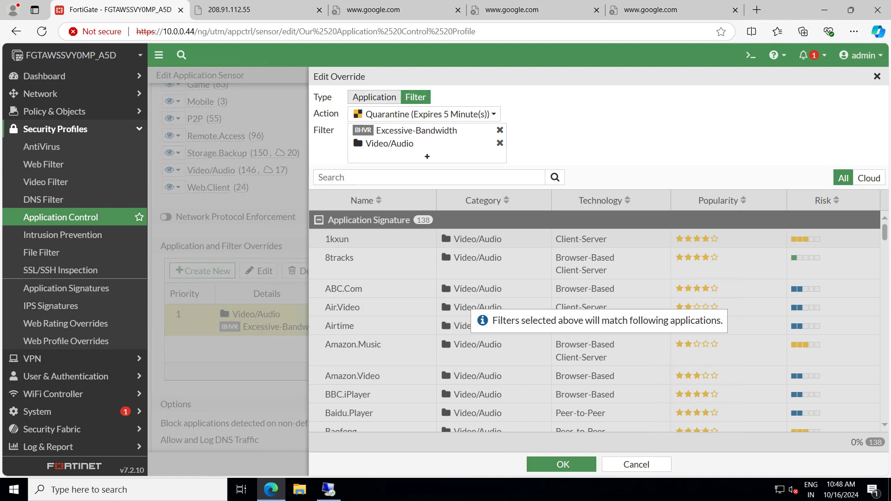
{"action": "left_click", "coordinate": [374, 97]}
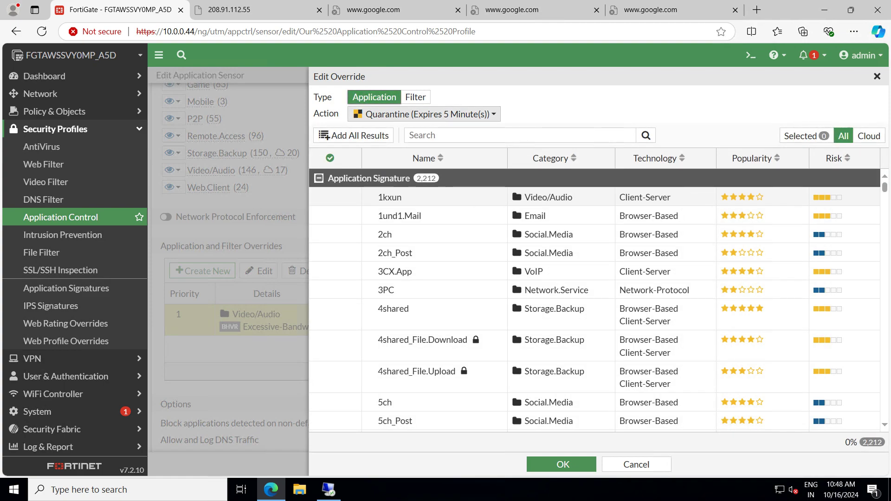
{"action": "left_click", "coordinate": [436, 135]}
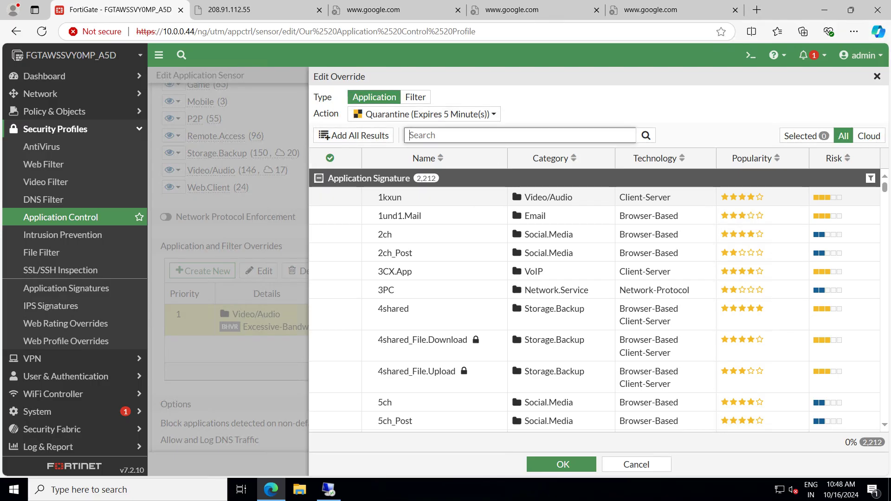
{"action": "left_click", "coordinate": [330, 158]}
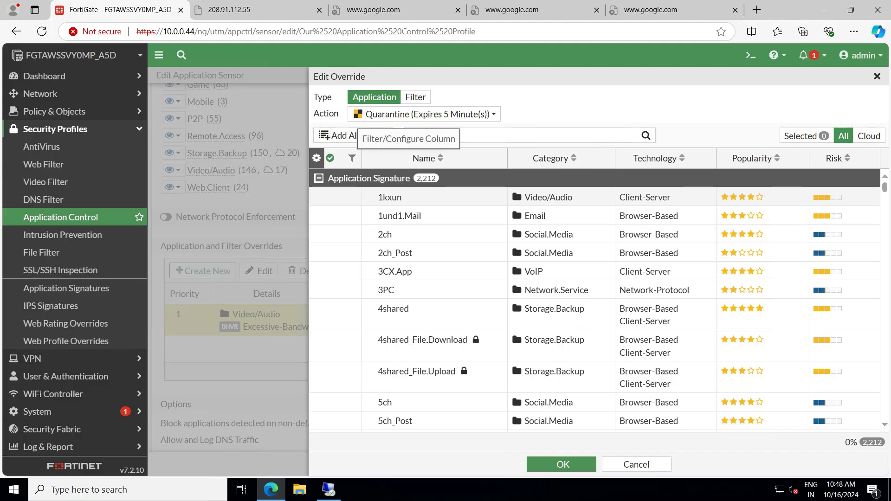
{"action": "left_click", "coordinate": [352, 158]}
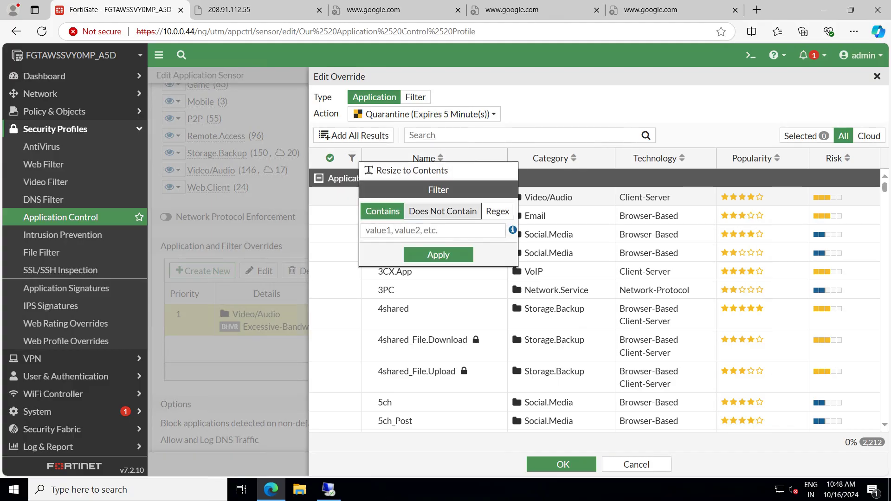
{"action": "left_click", "coordinate": [443, 211]}
{"action": "left_click", "coordinate": [498, 211]}
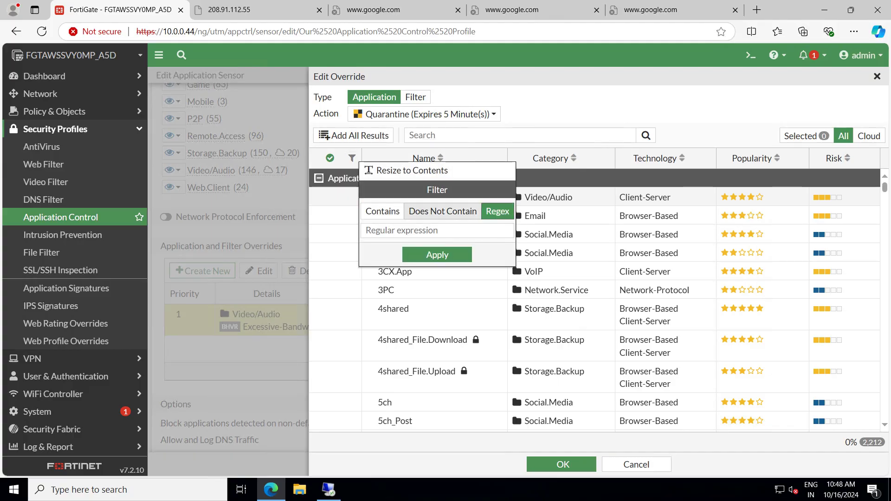
{"action": "left_click", "coordinate": [382, 211]}
{"action": "left_click", "coordinate": [433, 231]}
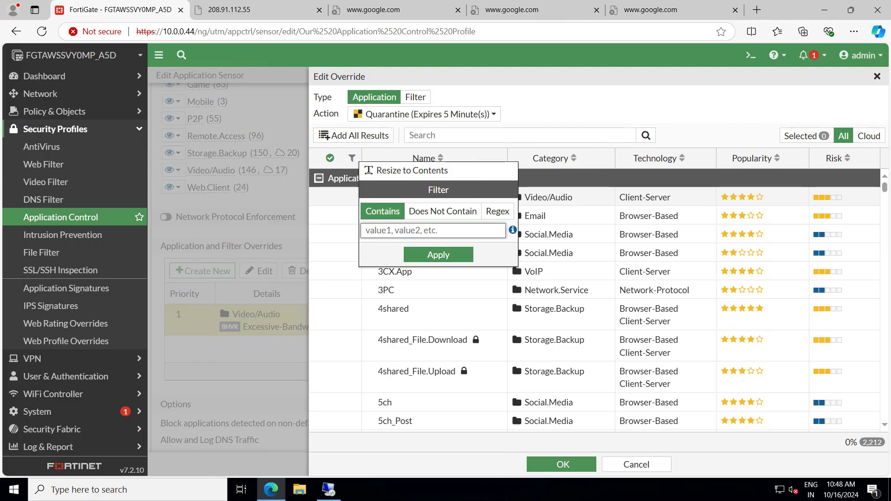
{"action": "type", "text": "youtube"}
{"action": "key", "text": "Return"}
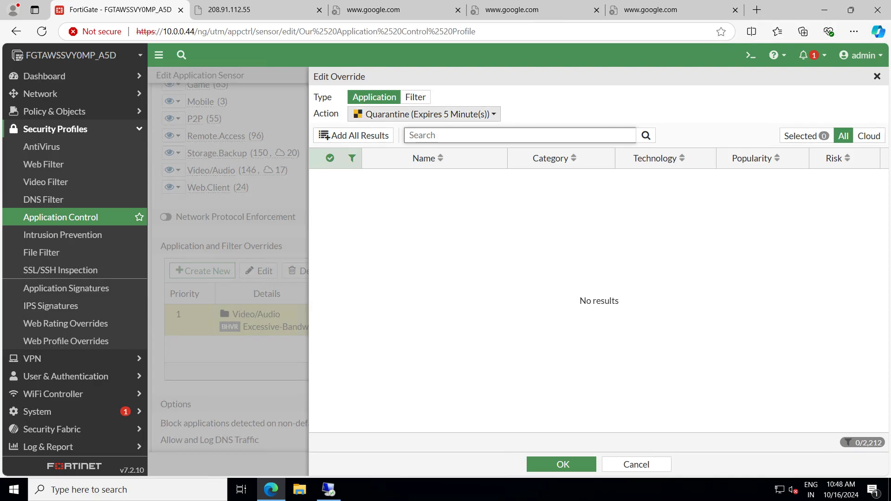
{"action": "left_click", "coordinate": [423, 114]}
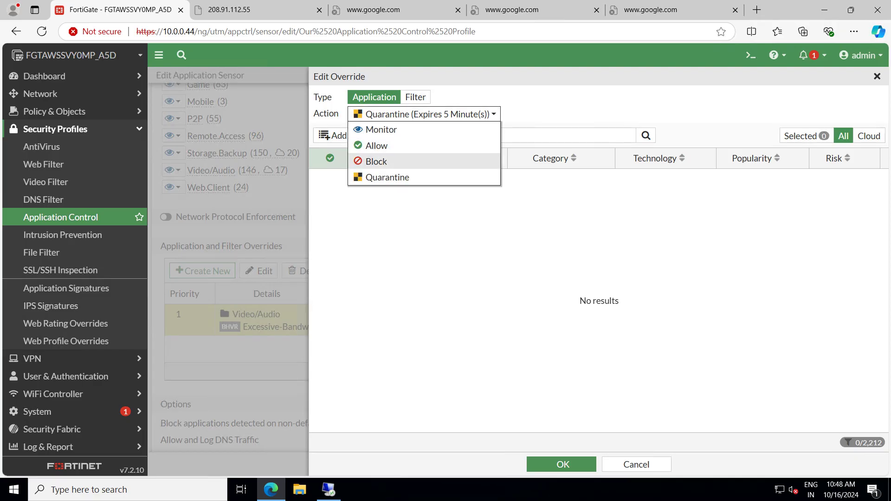
{"action": "left_click", "coordinate": [377, 161]}
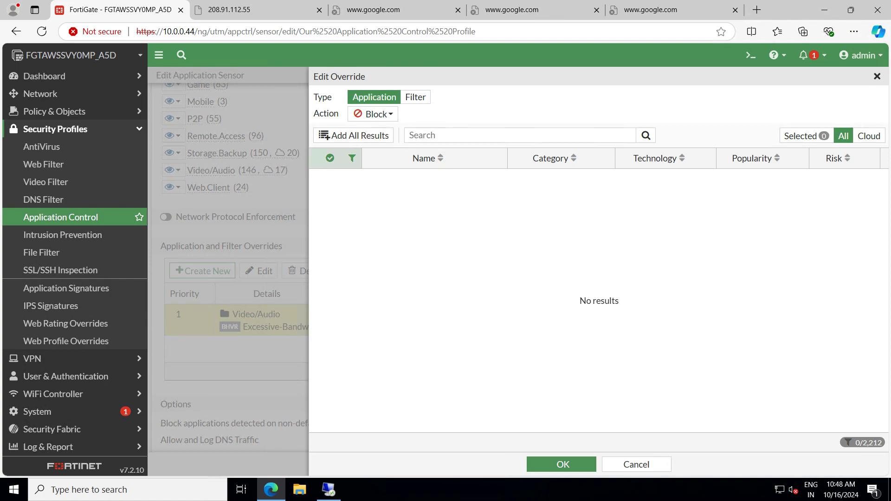
{"action": "left_click", "coordinate": [520, 136]}
{"action": "type", "text": "you"}
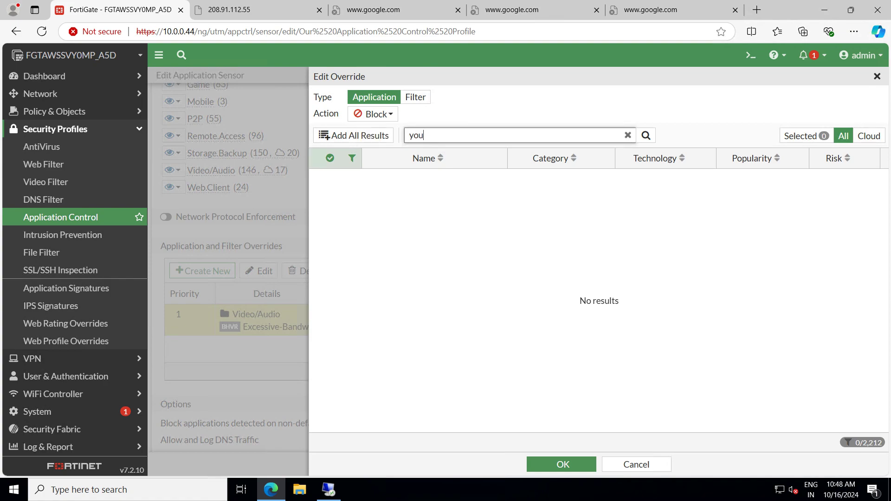
{"action": "type", "text": "tube"}
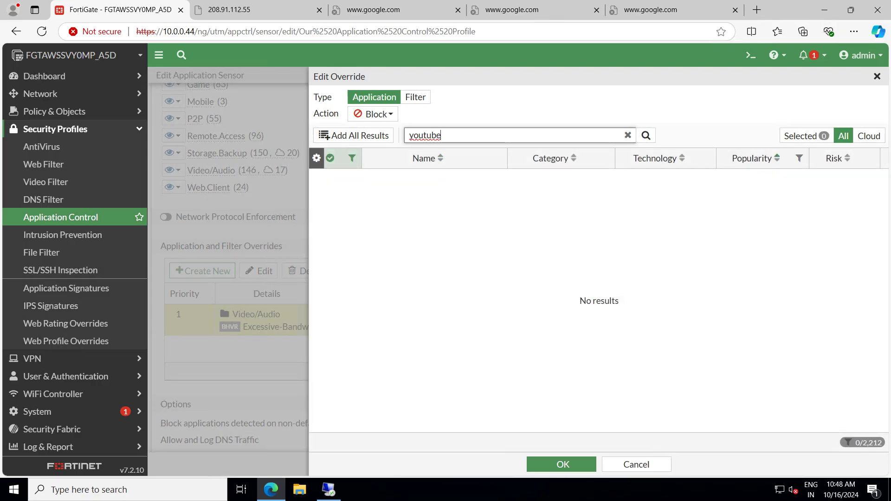
{"action": "left_click", "coordinate": [877, 76]}
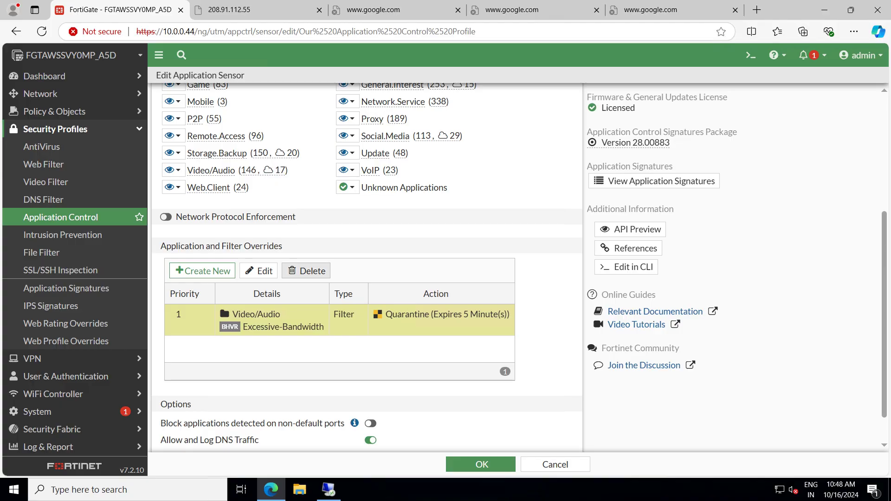
Start a new application override, search 'youtube', and set its action to Monitor
{"action": "left_click", "coordinate": [306, 271]}
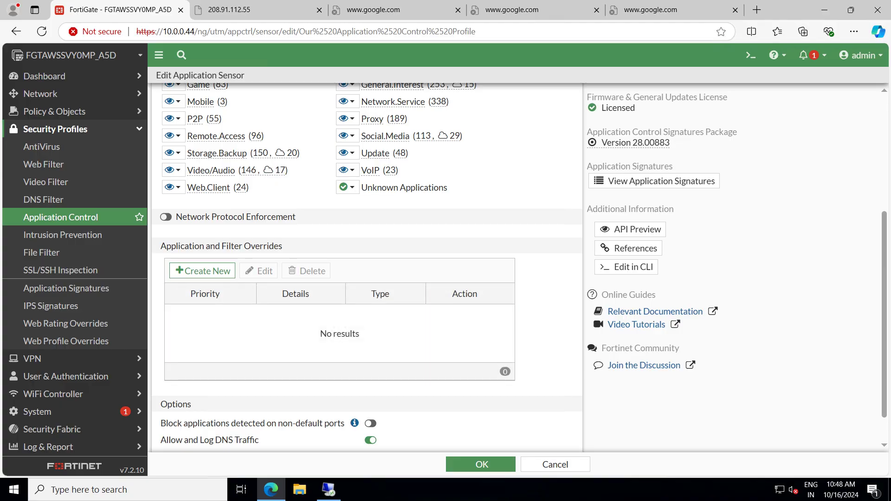
{"action": "left_click", "coordinate": [202, 271]}
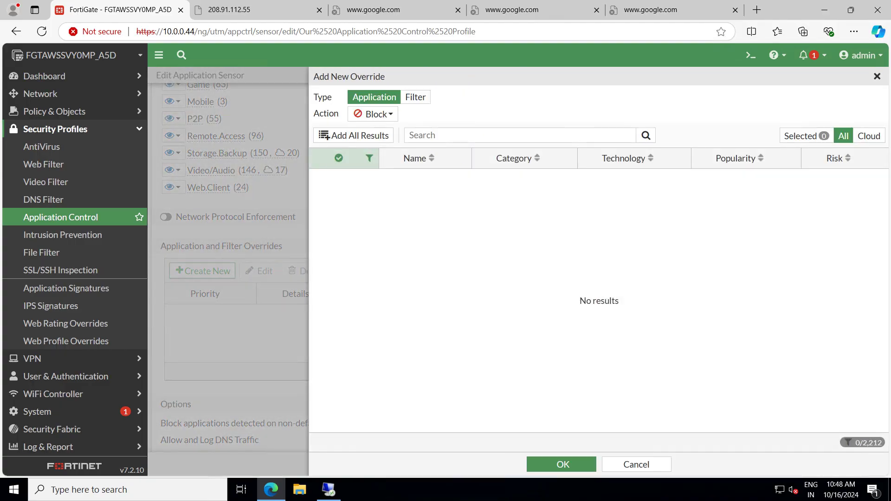
{"action": "left_click", "coordinate": [464, 136]}
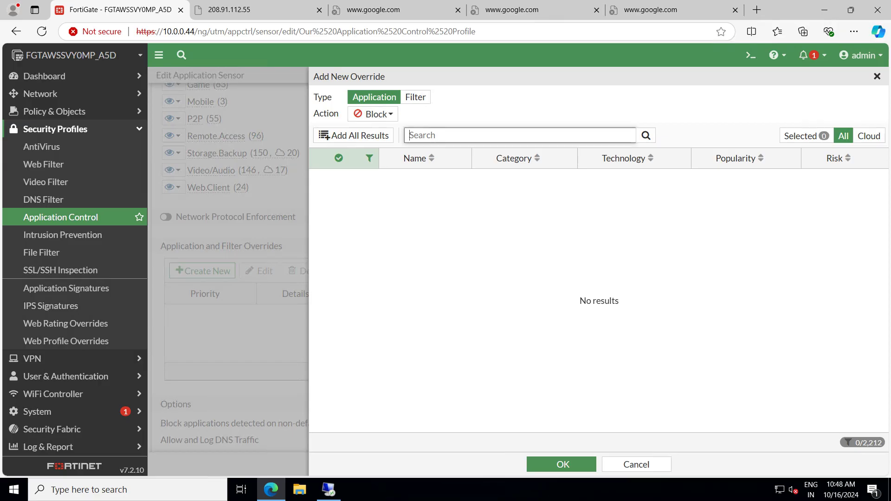
{"action": "type", "text": "youtube"}
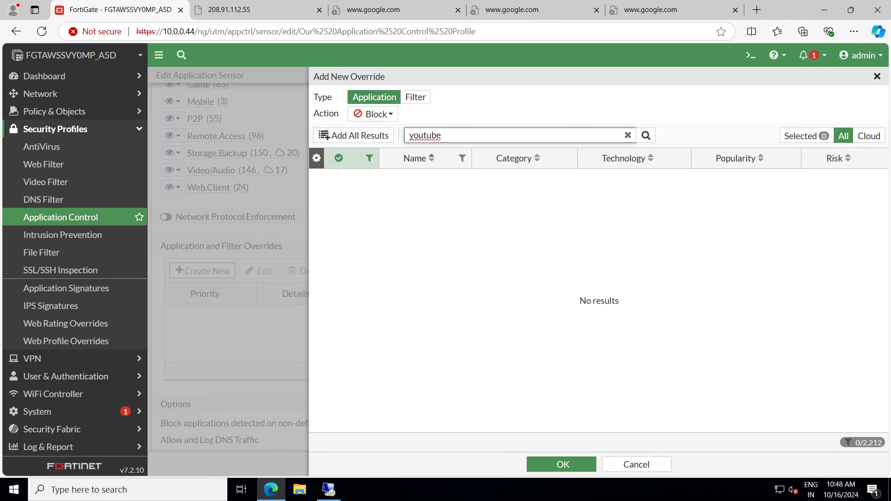
{"action": "left_click", "coordinate": [374, 114]}
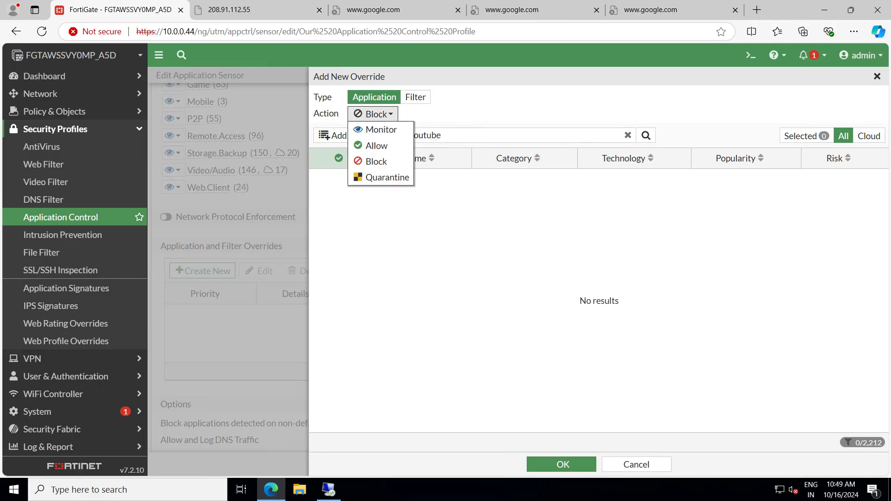
{"action": "left_click", "coordinate": [381, 130]}
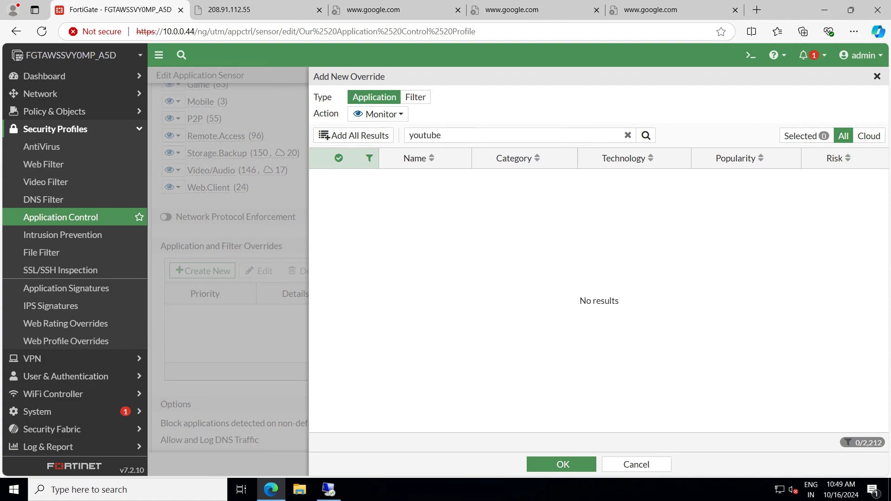
Clear the search, filter to Cloud signatures, then cancel the new override and reload the page
{"action": "left_click", "coordinate": [628, 135]}
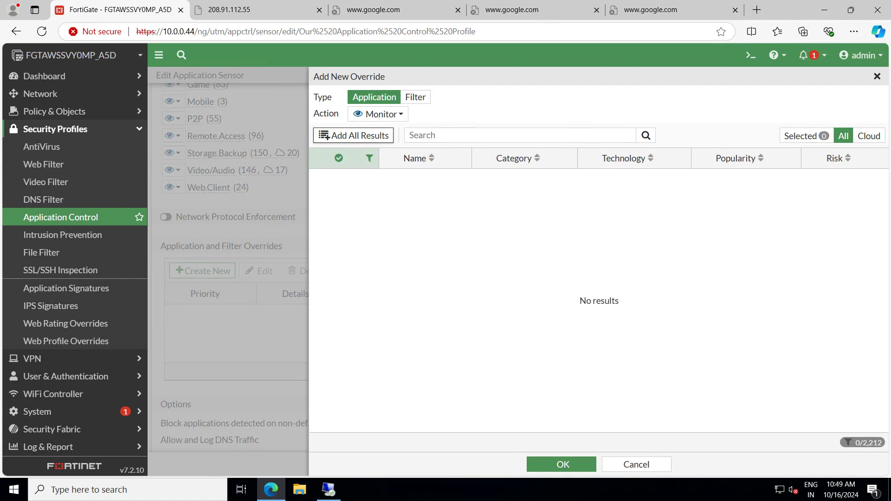
{"action": "left_click", "coordinate": [869, 136]}
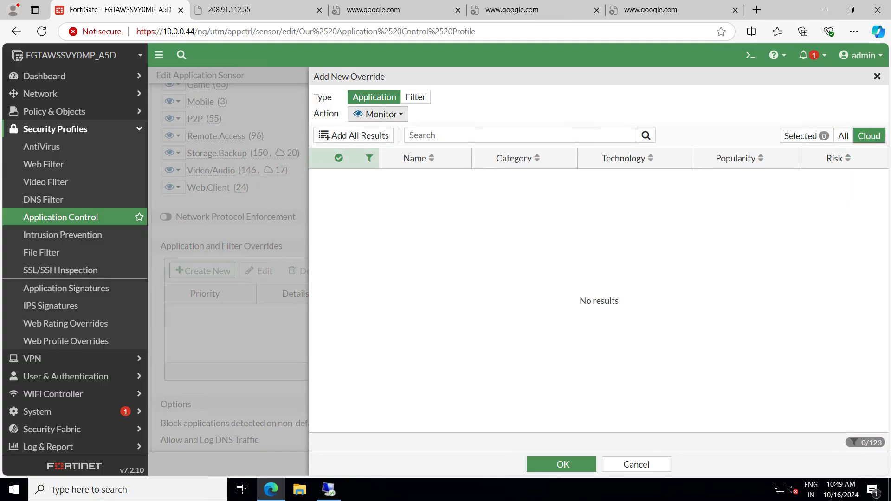
{"action": "left_click", "coordinate": [380, 114]}
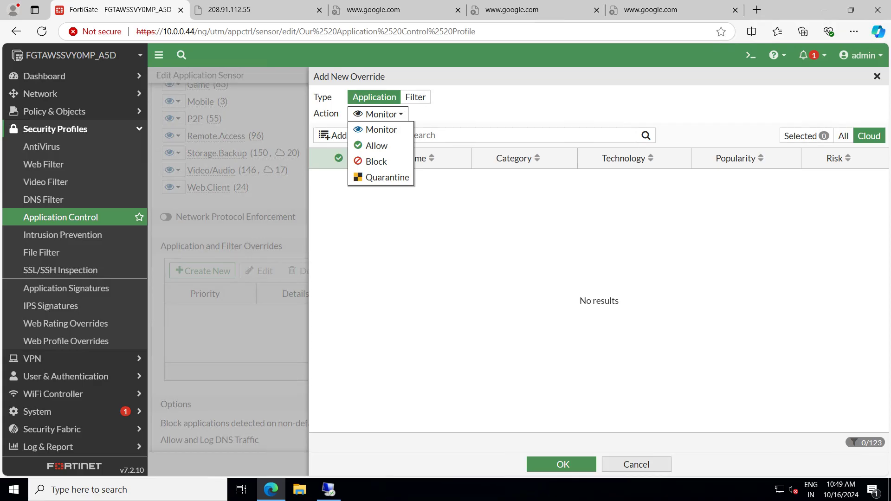
{"action": "left_click", "coordinate": [636, 464]}
{"action": "key", "text": "F5"}
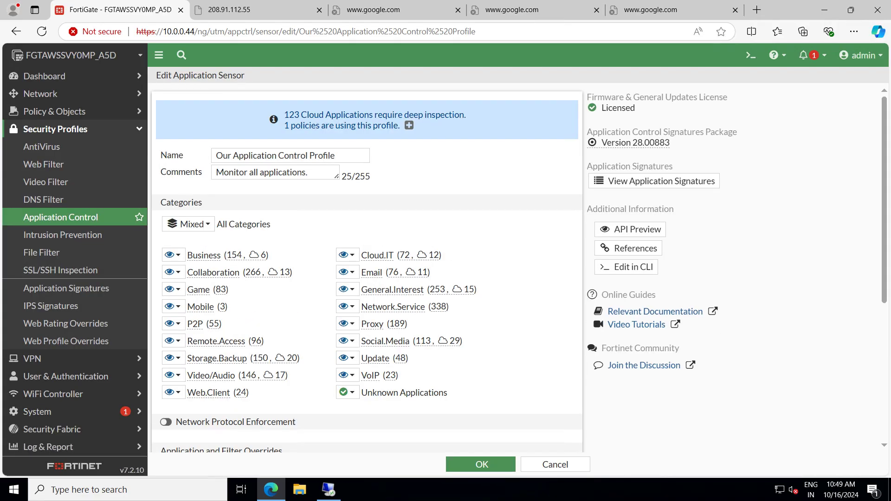
Delete the Video/Audio quarantine override, create a new override, and remove all signature filters
{"action": "scroll", "coordinate": [367, 265], "scroll_direction": "down", "scroll_amount": 5}
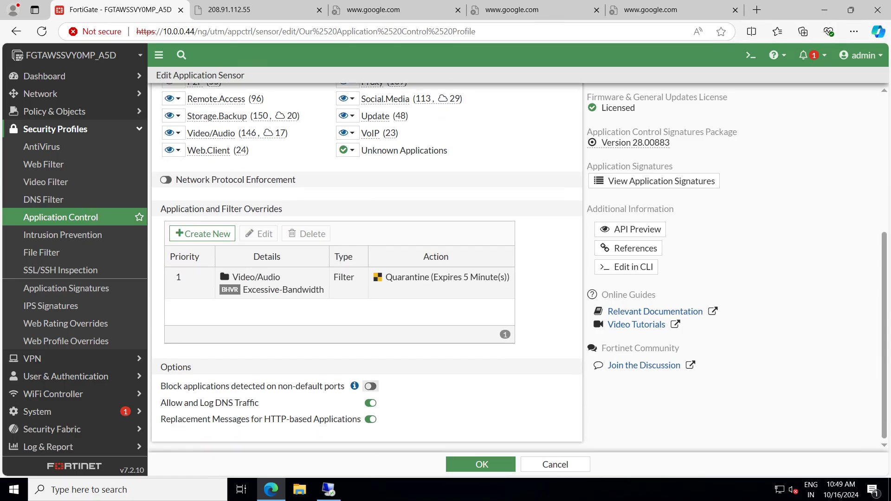
{"action": "left_click", "coordinate": [256, 278]}
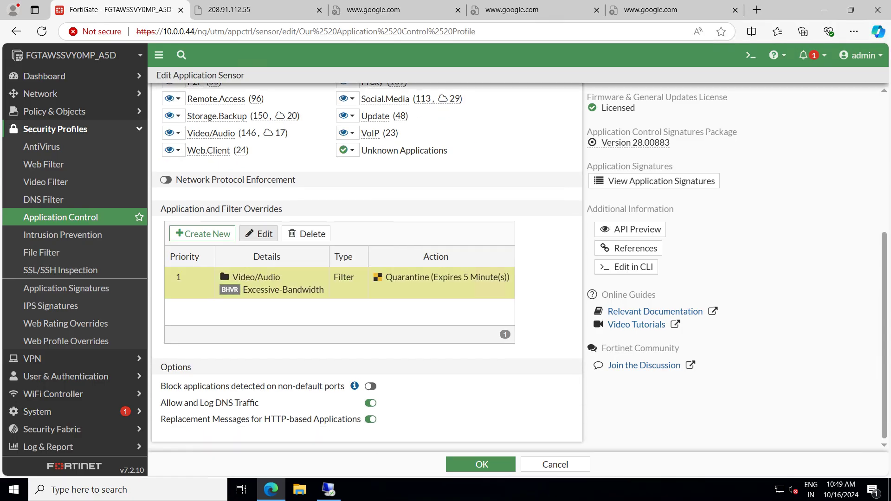
{"action": "left_click", "coordinate": [306, 234]}
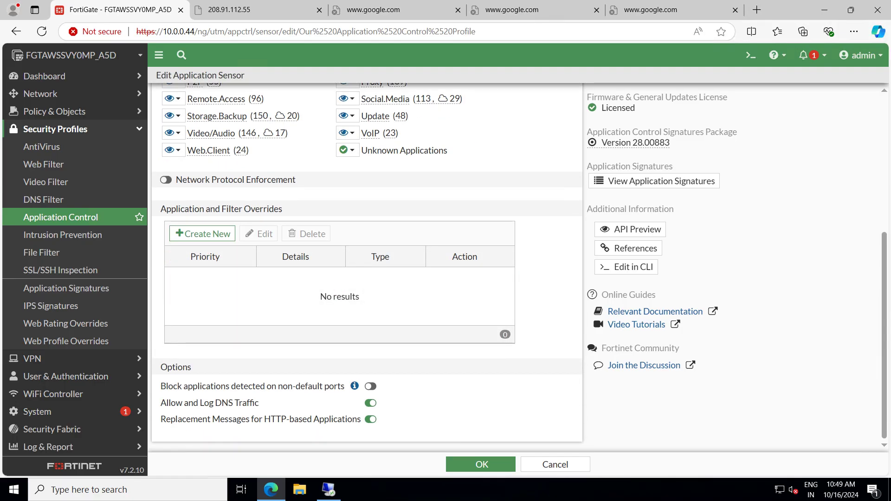
{"action": "left_click", "coordinate": [203, 234]}
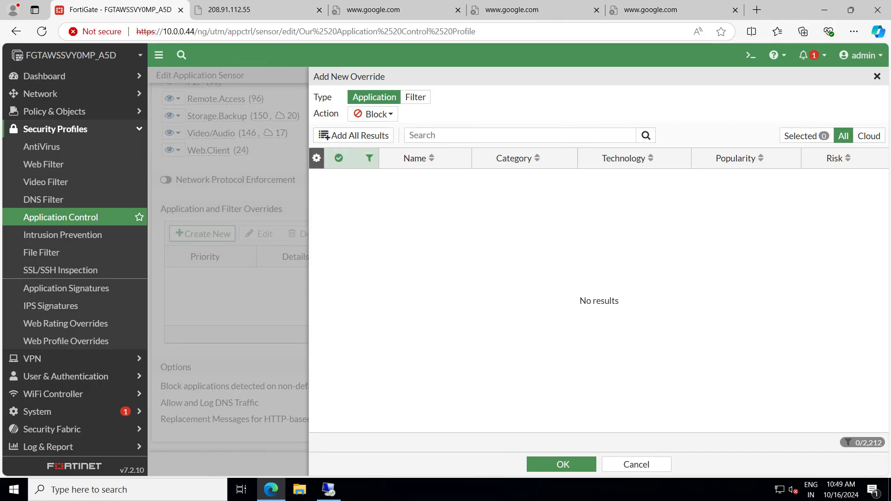
{"action": "left_click", "coordinate": [316, 158]}
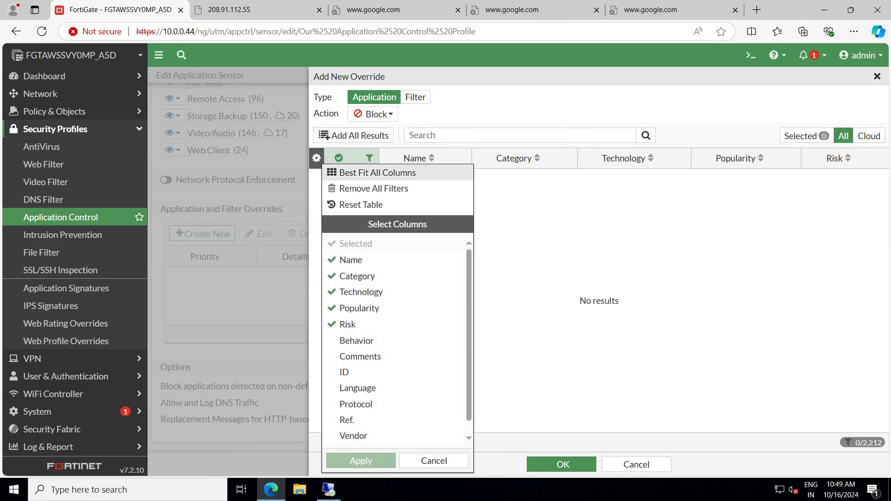
{"action": "left_click", "coordinate": [374, 188]}
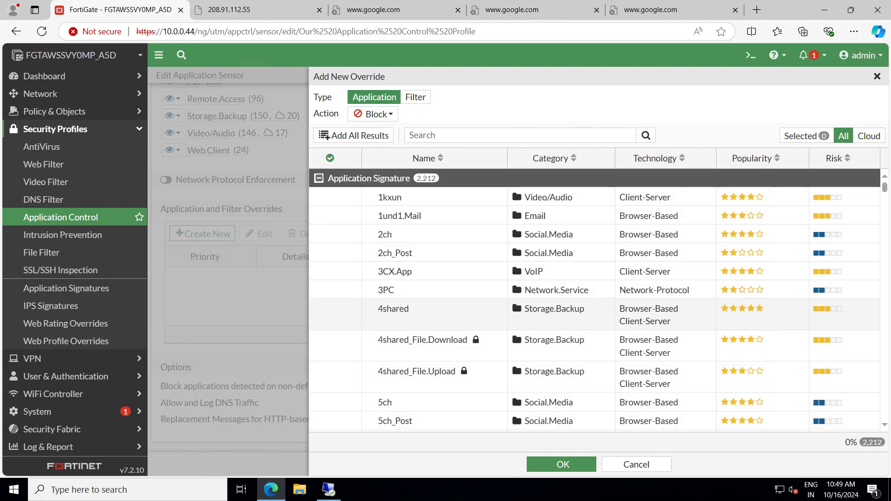
Set the override action to Quarantine for 5 minutes and search the signatures for 'youtube'
{"action": "left_click", "coordinate": [520, 136]}
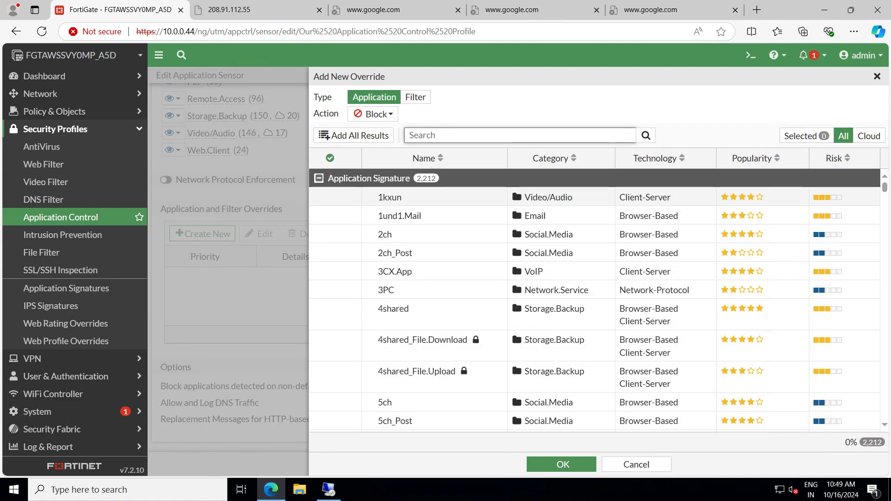
{"action": "type", "text": "youtube"}
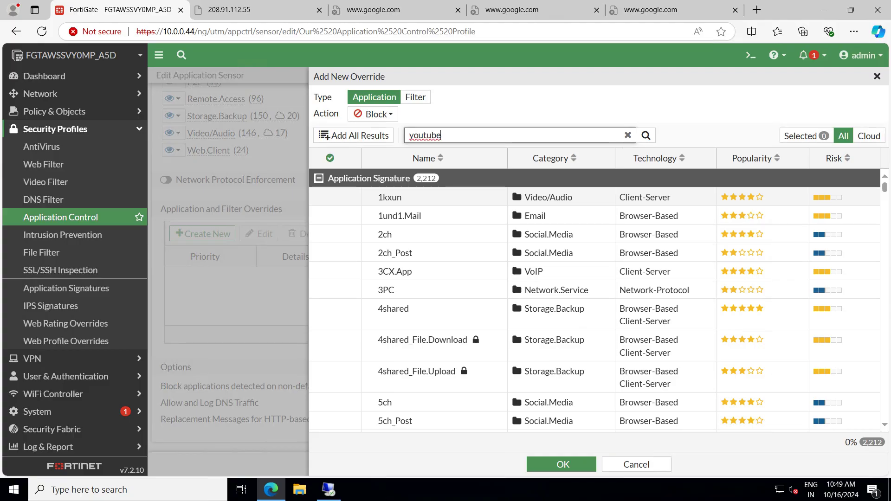
{"action": "key", "text": "BackSpace"}
{"action": "key", "text": "BackSpace"}
{"action": "key", "text": "BackSpace"}
{"action": "key", "text": "BackSpace"}
{"action": "key", "text": "BackSpace"}
{"action": "key", "text": "BackSpace"}
{"action": "key", "text": "BackSpace"}
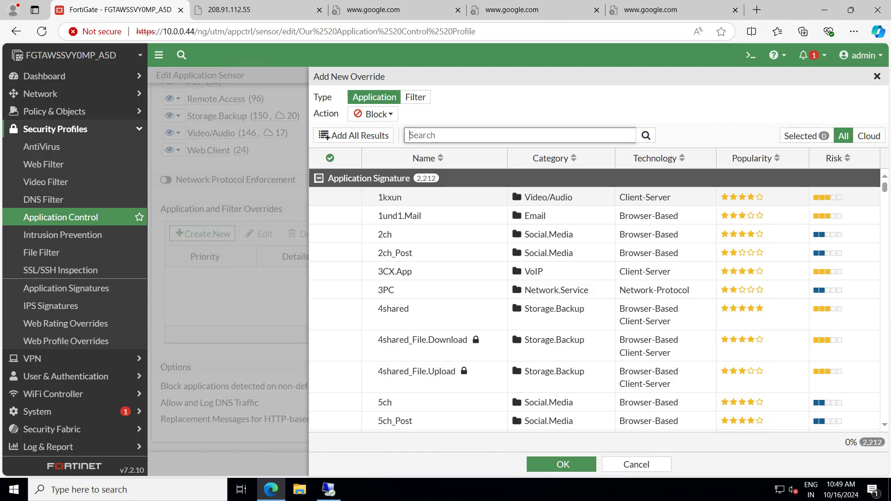
{"action": "left_click", "coordinate": [374, 113]}
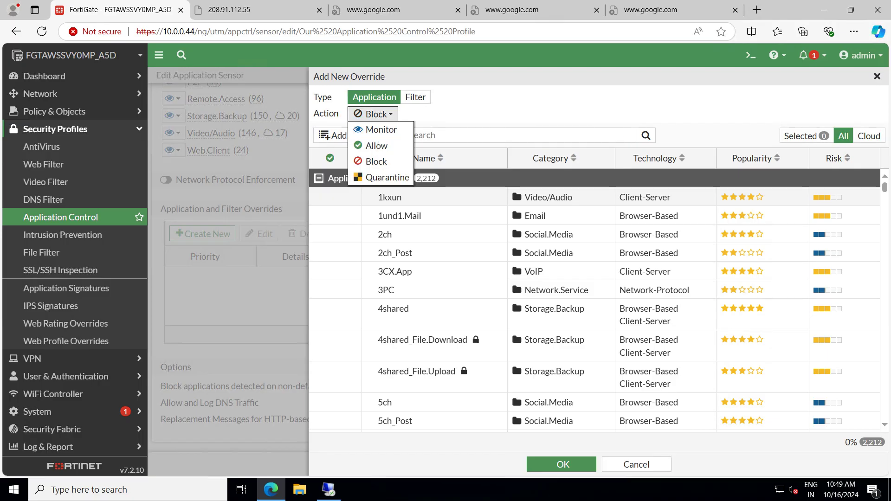
{"action": "left_click", "coordinate": [385, 178]}
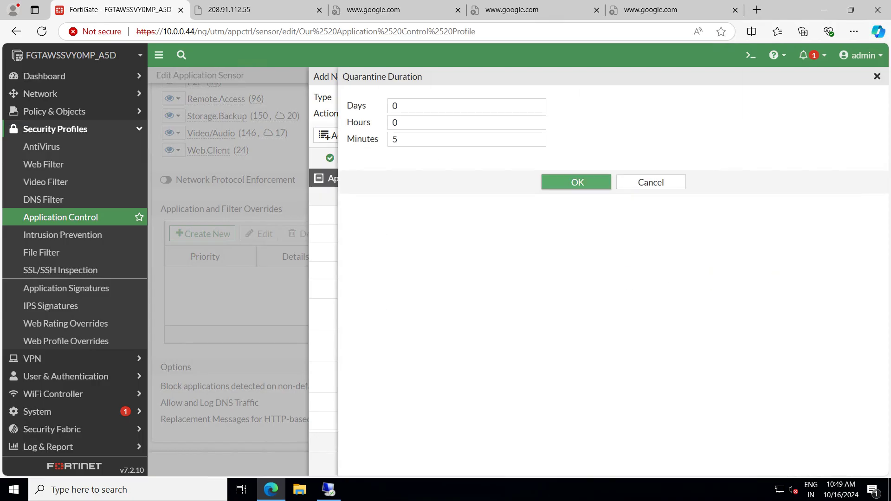
{"action": "left_click", "coordinate": [576, 182]}
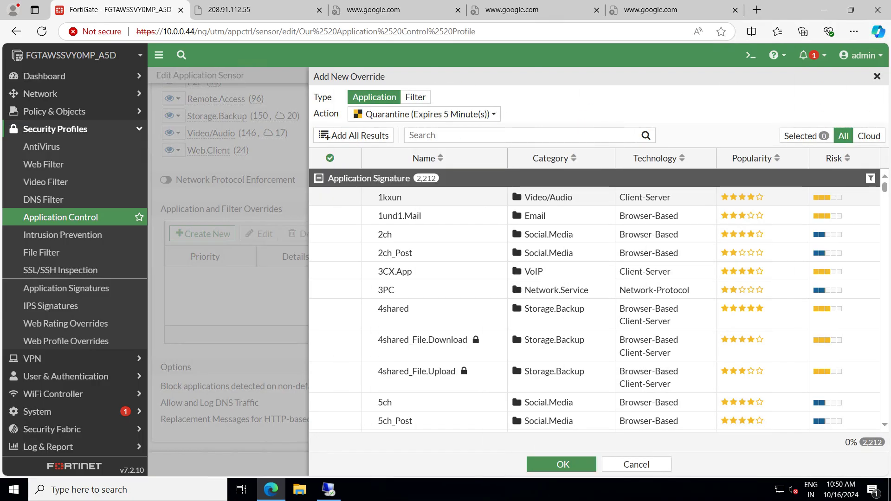
{"action": "left_click", "coordinate": [413, 135]}
{"action": "type", "text": "yo"}
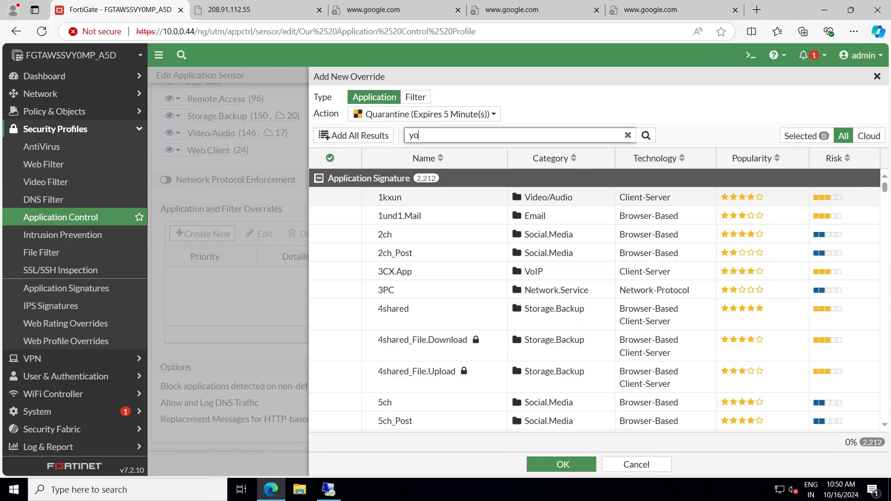
{"action": "type", "text": "utube"}
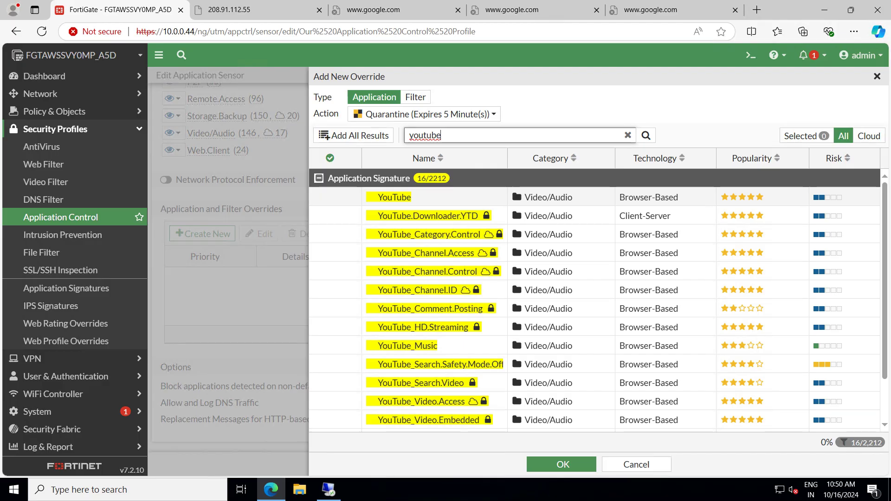
{"action": "mouse_move", "coordinate": [411, 198]}
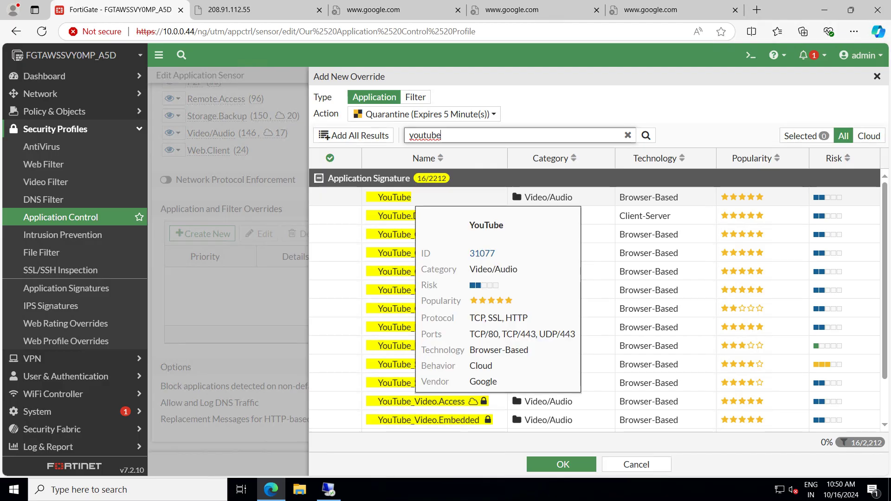
{"action": "left_click", "coordinate": [411, 198]}
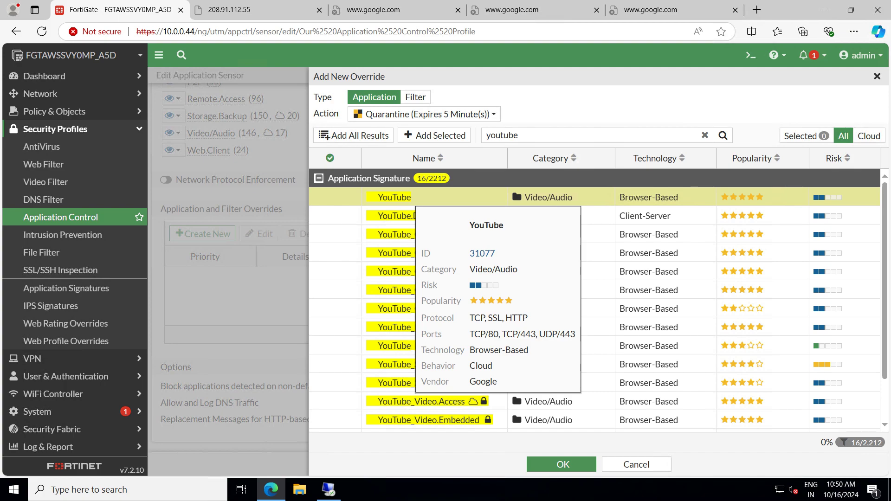
{"action": "left_click", "coordinate": [386, 214]}
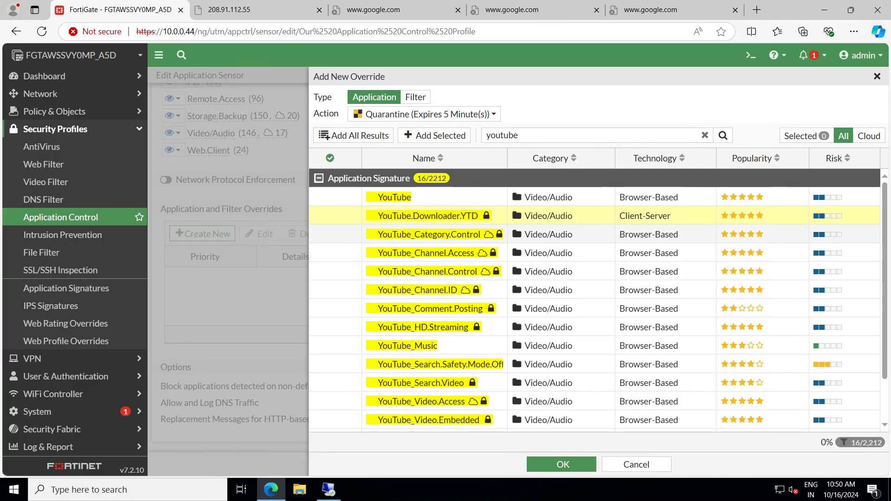
{"action": "left_click", "coordinate": [388, 237], "text": "ctrl"}
{"action": "left_click", "coordinate": [387, 250], "text": "ctrl"}
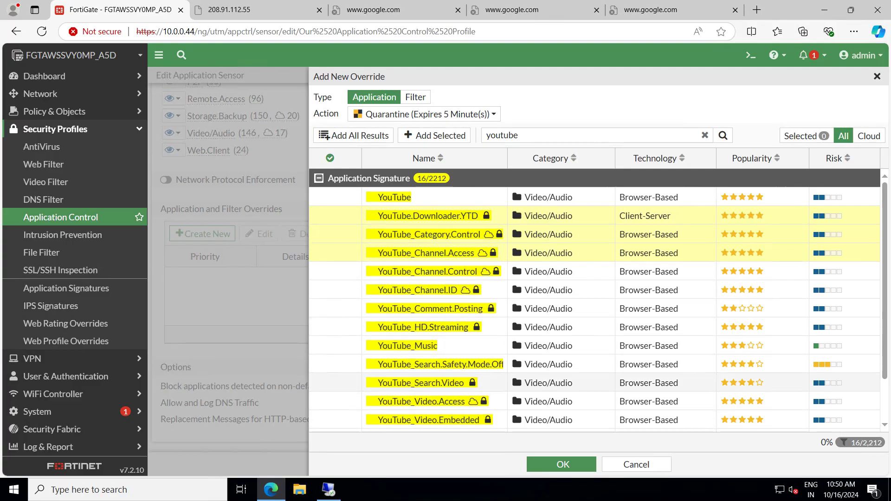
{"action": "left_click", "coordinate": [433, 383]}
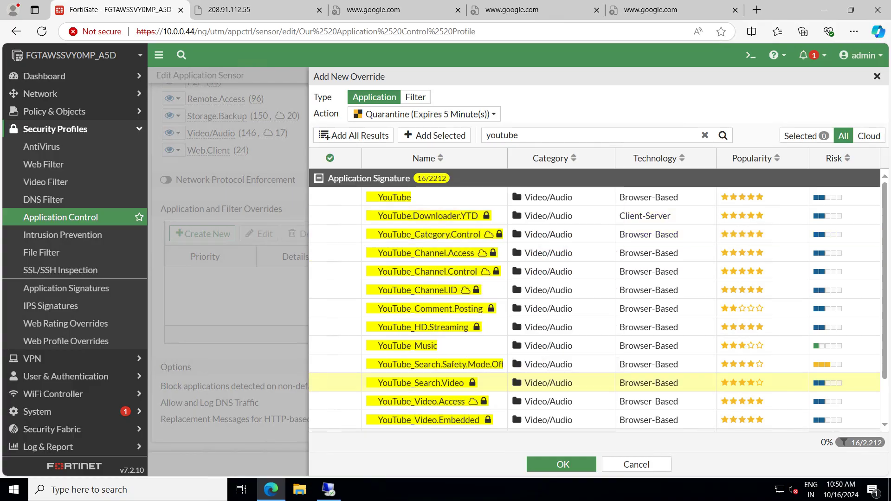
{"action": "scroll", "coordinate": [599, 331], "scroll_direction": "down", "scroll_amount": 2}
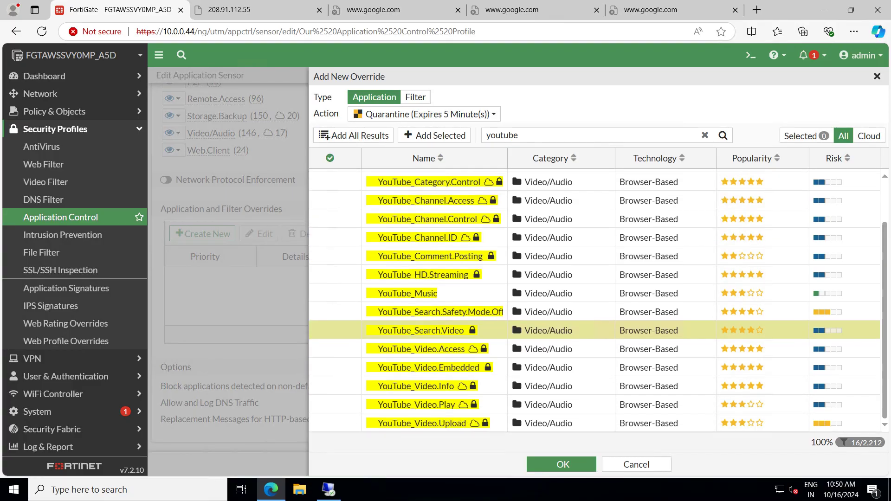
{"action": "scroll", "coordinate": [599, 331], "scroll_direction": "up", "scroll_amount": 2}
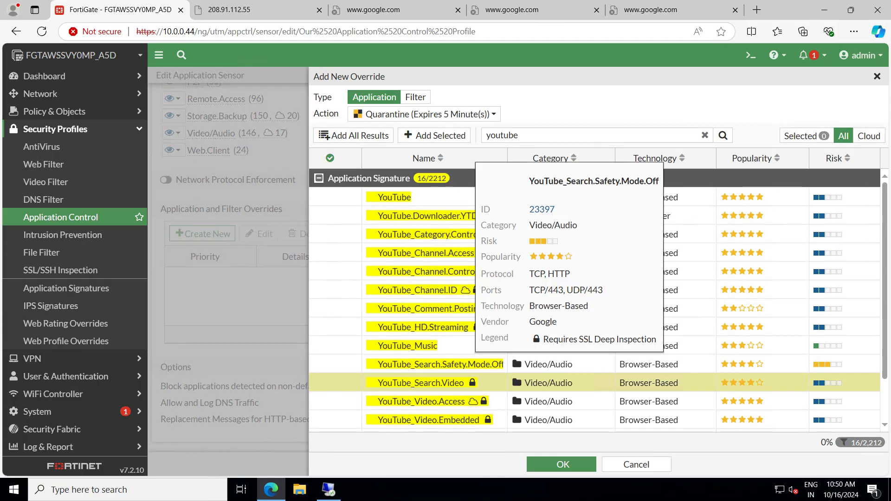
{"action": "mouse_move", "coordinate": [440, 383]}
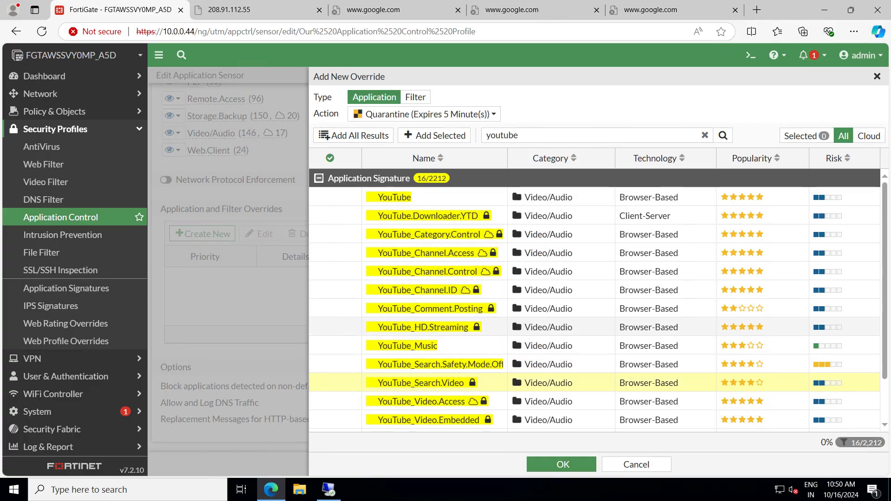
{"action": "mouse_move", "coordinate": [404, 327]}
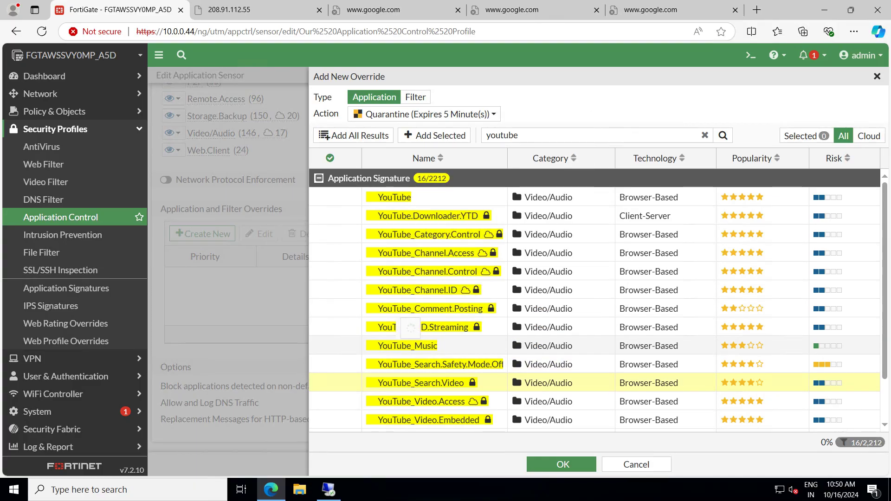
{"action": "mouse_move", "coordinate": [394, 197]}
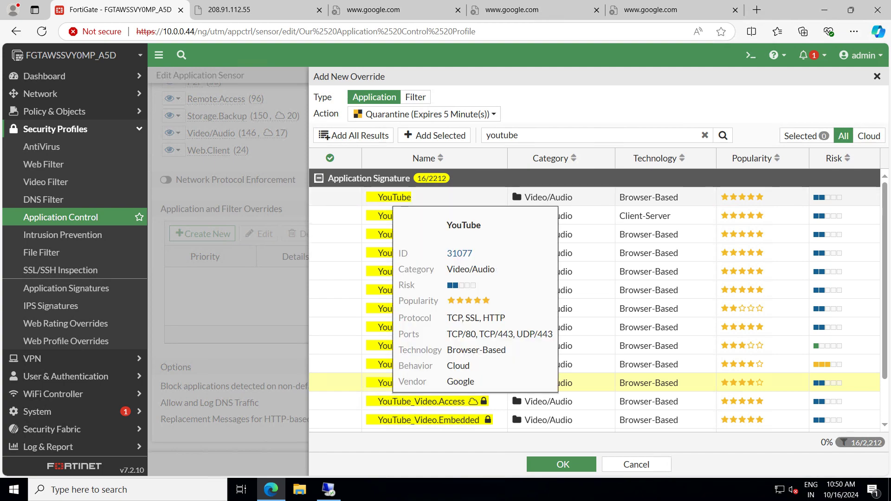
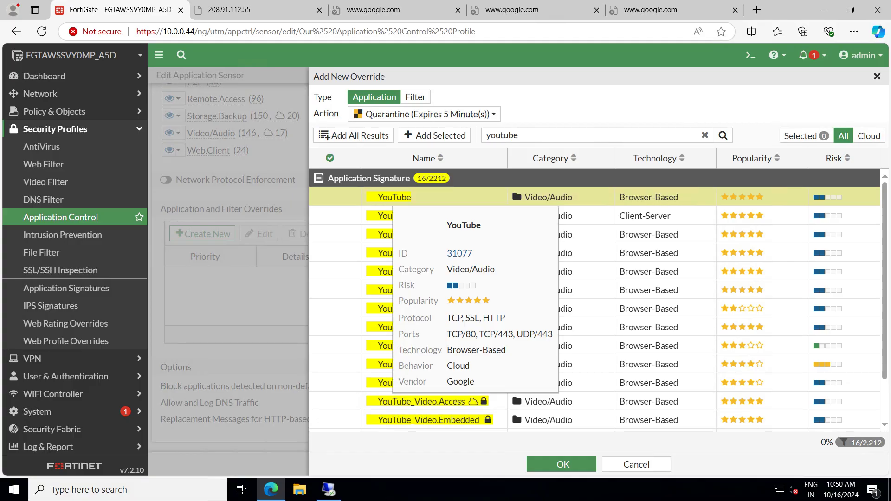
Choose Quarantine as the override action and accept the 5-minute duration
{"action": "left_click", "coordinate": [425, 114]}
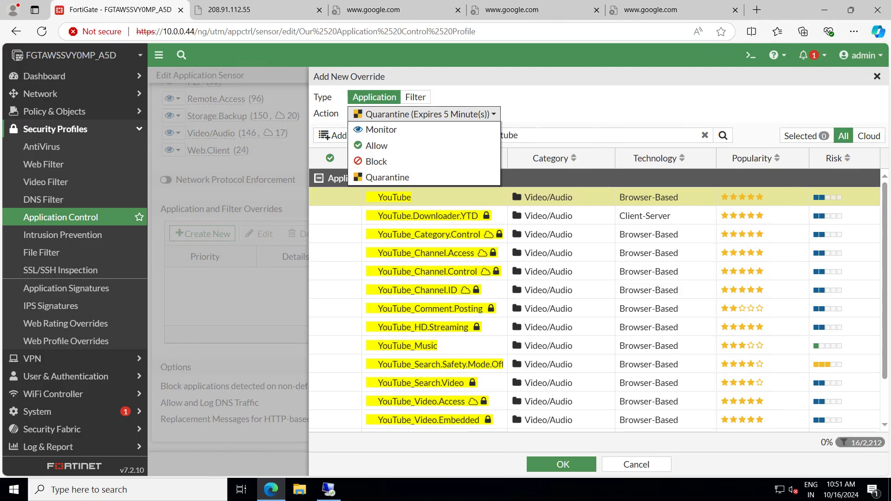
{"action": "left_click", "coordinate": [380, 131]}
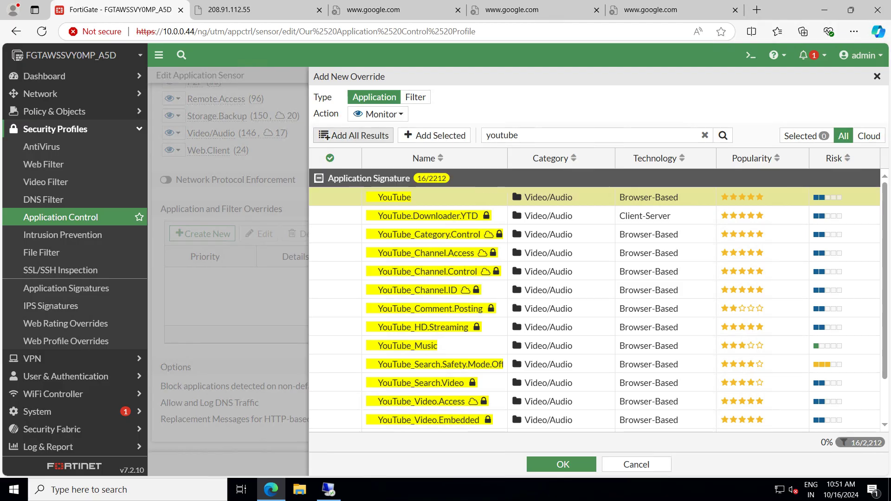
{"action": "left_click", "coordinate": [378, 114]}
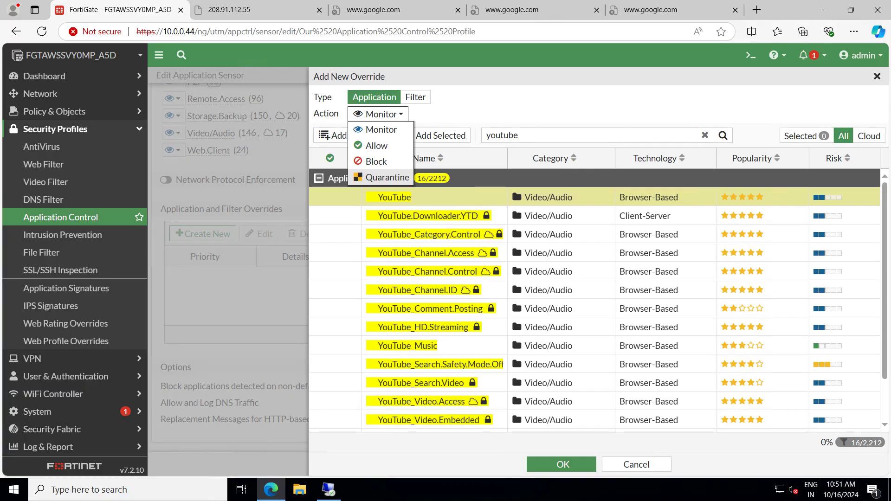
{"action": "left_click", "coordinate": [381, 178]}
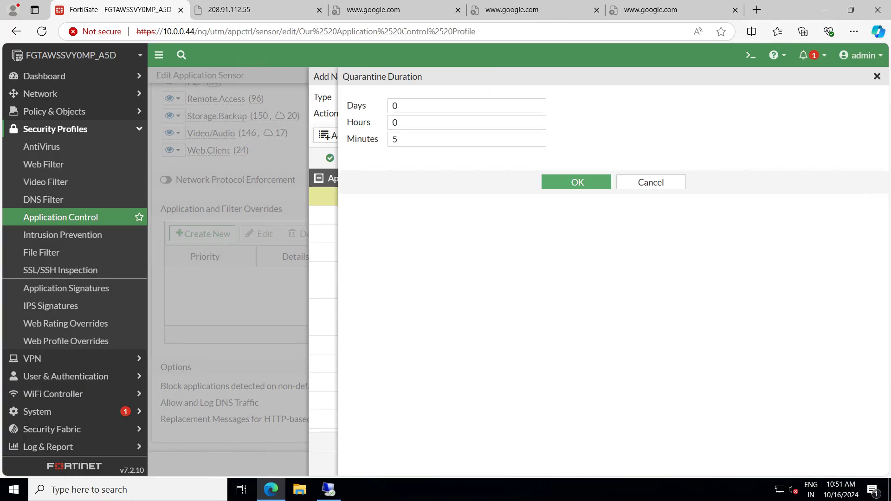
{"action": "left_click", "coordinate": [577, 182]}
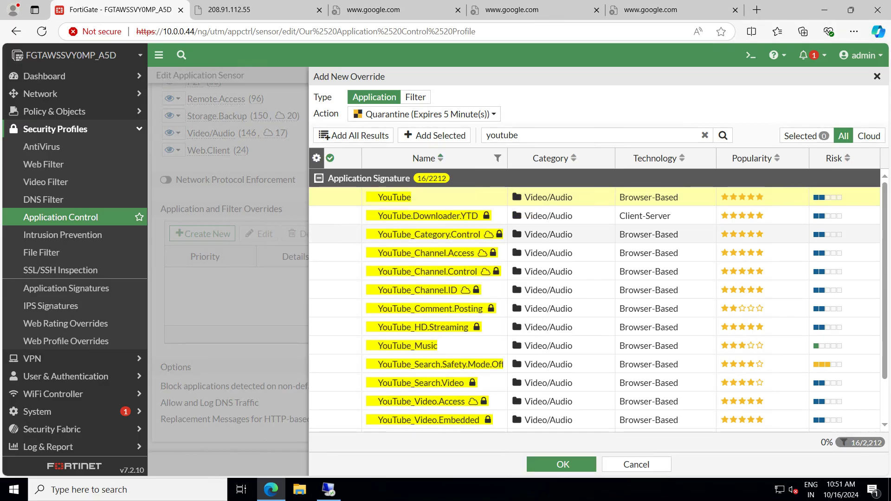
Add all 16 YouTube signatures to the override and save Our Application Control Profile
{"action": "left_click", "coordinate": [353, 135]}
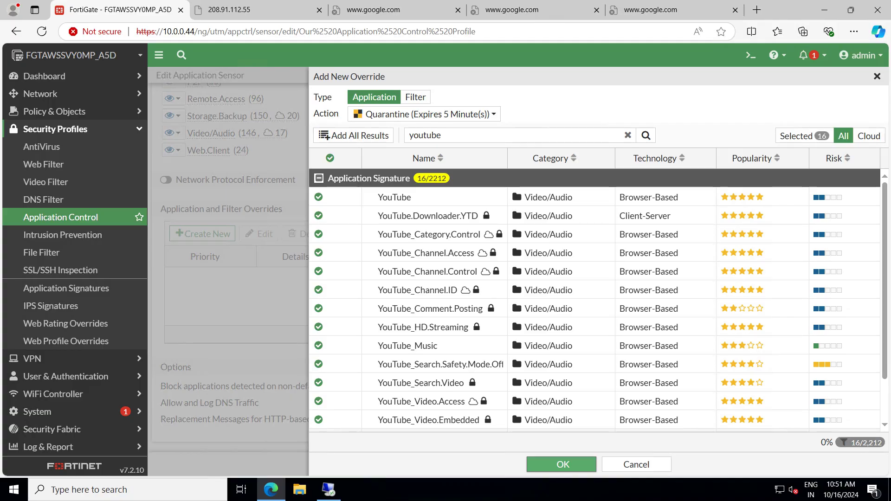
{"action": "left_click", "coordinate": [561, 464]}
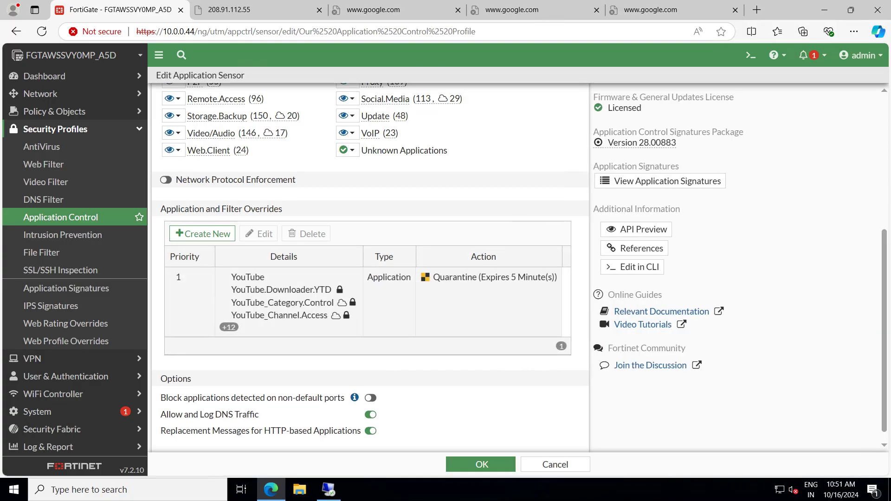
{"action": "left_click", "coordinate": [481, 464]}
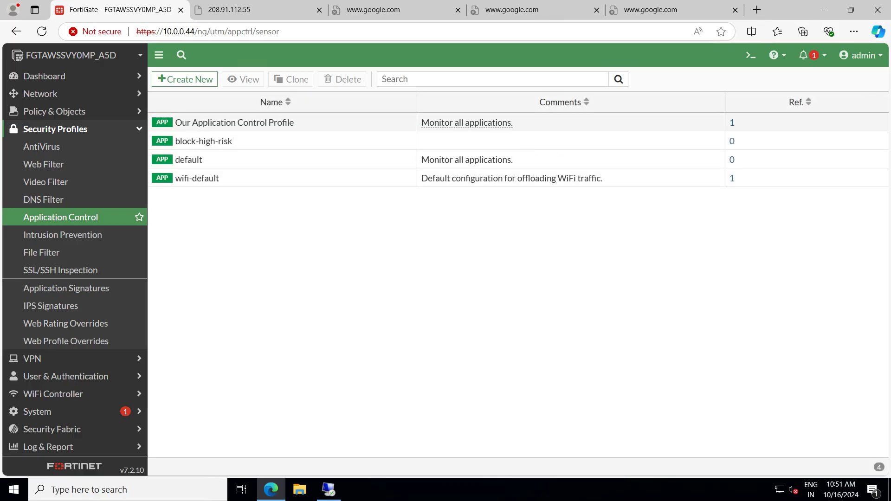
In the remote Firefox, load google.com in the Google tab
{"action": "left_click", "coordinate": [229, 9]}
{"action": "key", "text": "ctrl+l"}
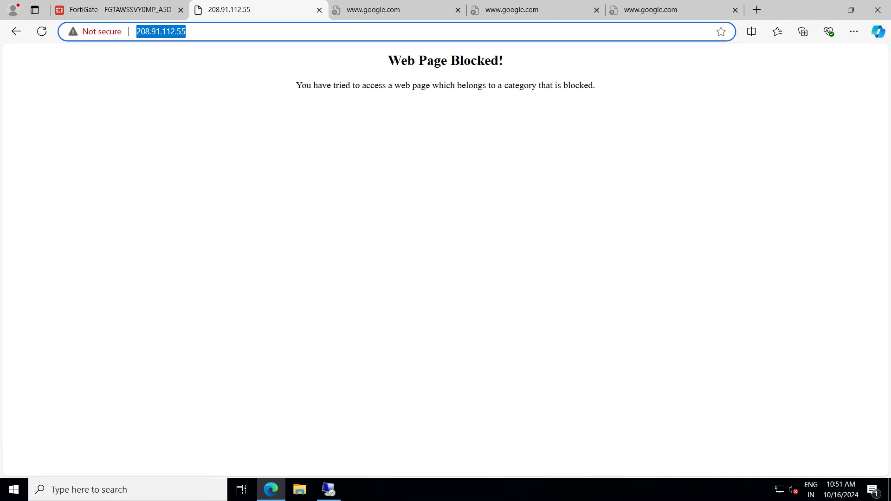
{"action": "left_click", "coordinate": [329, 490]}
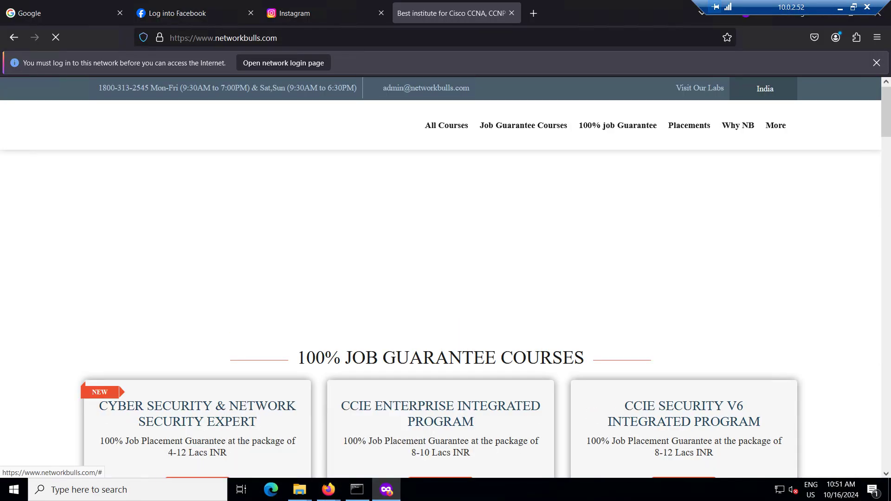
{"action": "left_click", "coordinate": [93, 13]}
{"action": "left_click", "coordinate": [225, 38]}
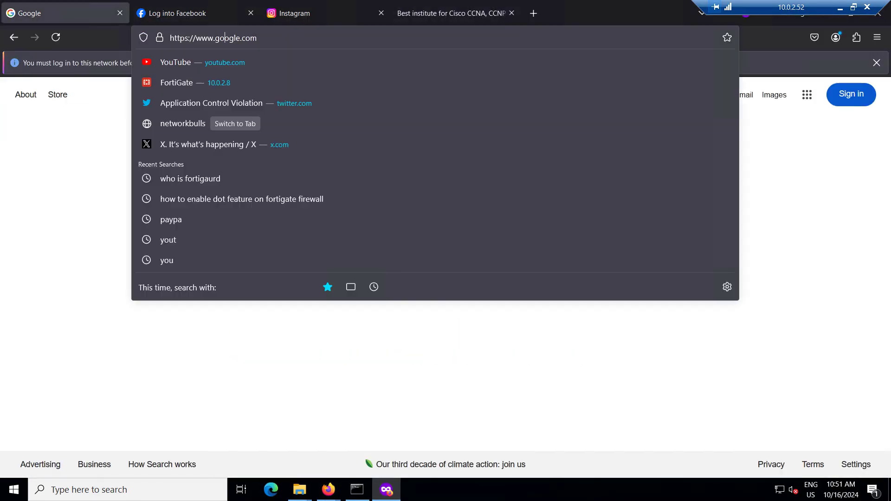
{"action": "key", "text": "ctrl+a"}
{"action": "type", "text": "goog"}
{"action": "key", "text": "Return"}
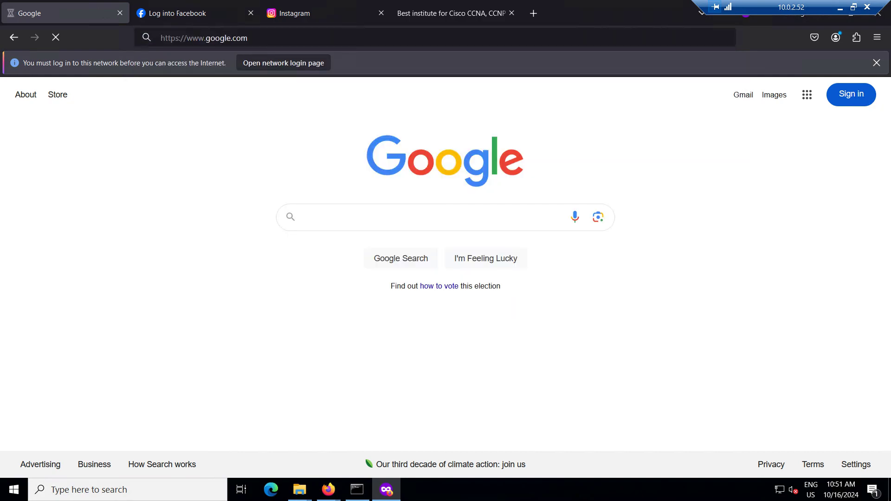
Check the timed-out ping output and close the command window
{"action": "left_click", "coordinate": [357, 490]}
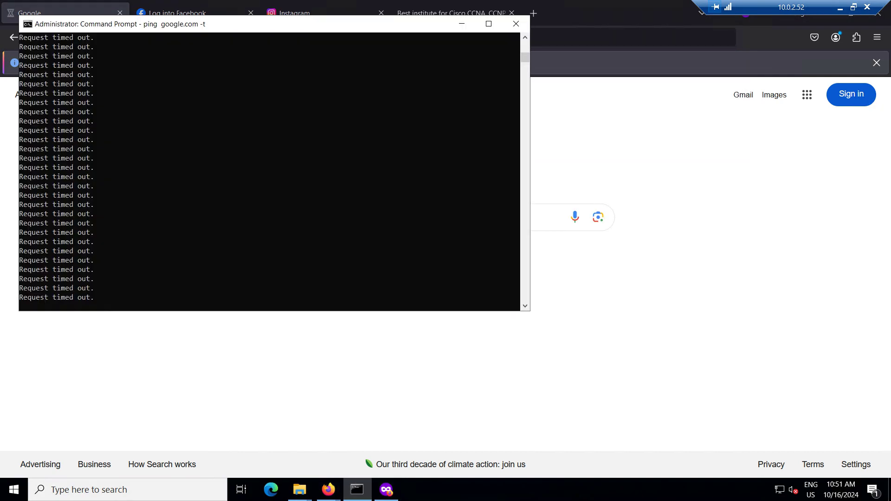
{"action": "left_click", "coordinate": [284, 241]}
{"action": "key", "text": "Escape"}
{"action": "left_click", "coordinate": [516, 23]}
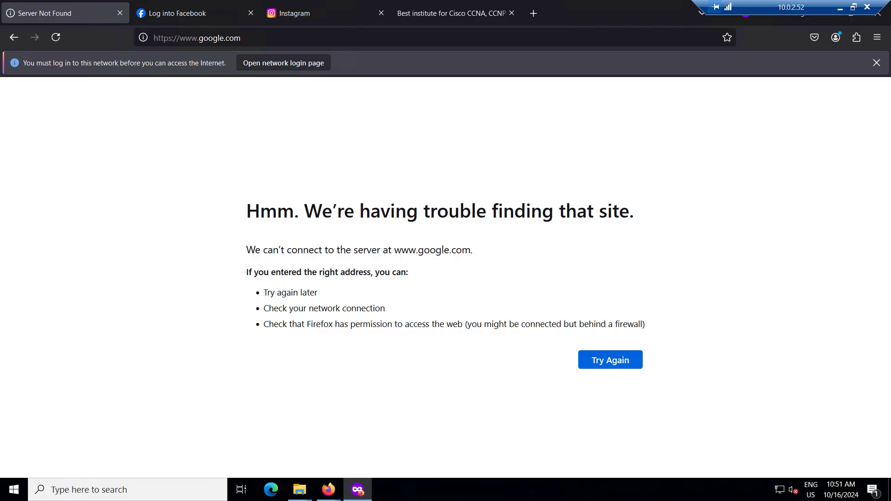
Reload google.com in the Google tab and load google.com in the Facebook tab
{"action": "key", "text": "ctrl+l"}
{"action": "type", "text": "google.com/"}
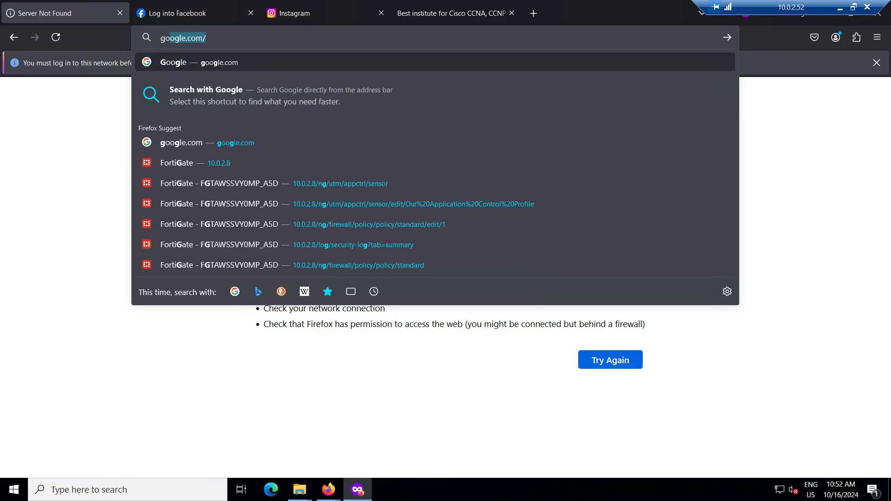
{"action": "key", "text": "Return"}
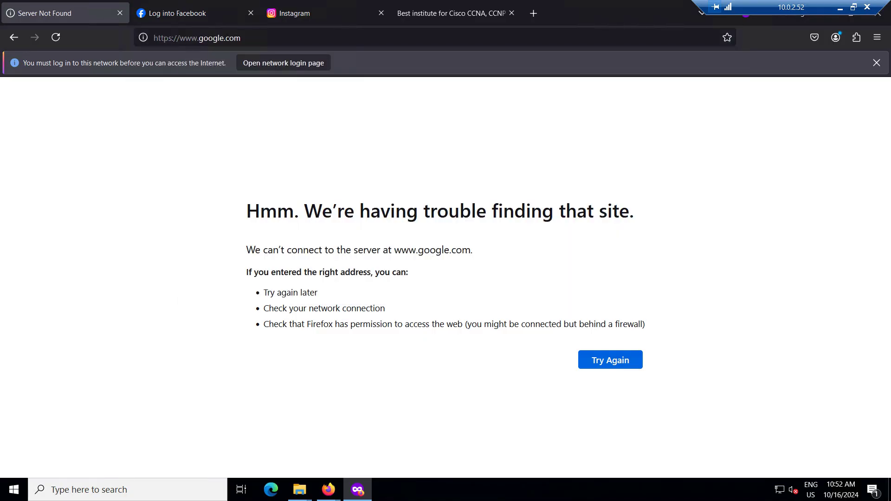
{"action": "key", "text": "ctrl+Tab"}
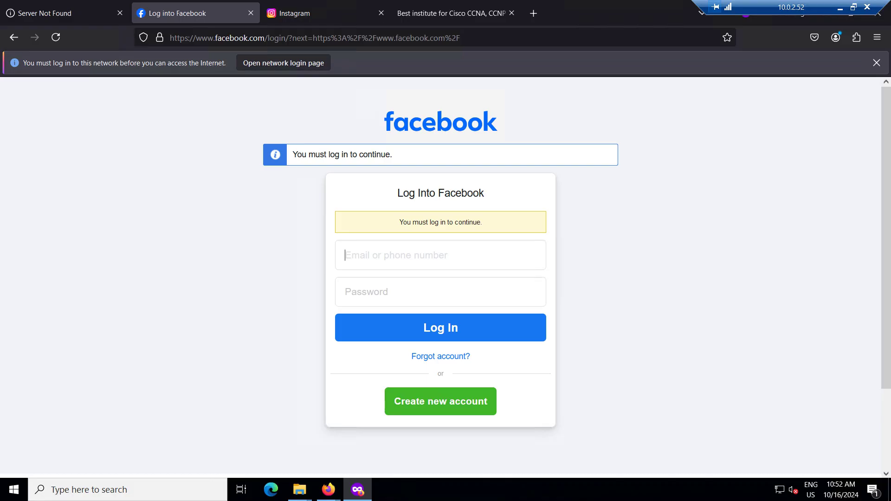
{"action": "key", "text": "ctrl+l"}
{"action": "type", "text": "google.com"}
{"action": "key", "text": "Return"}
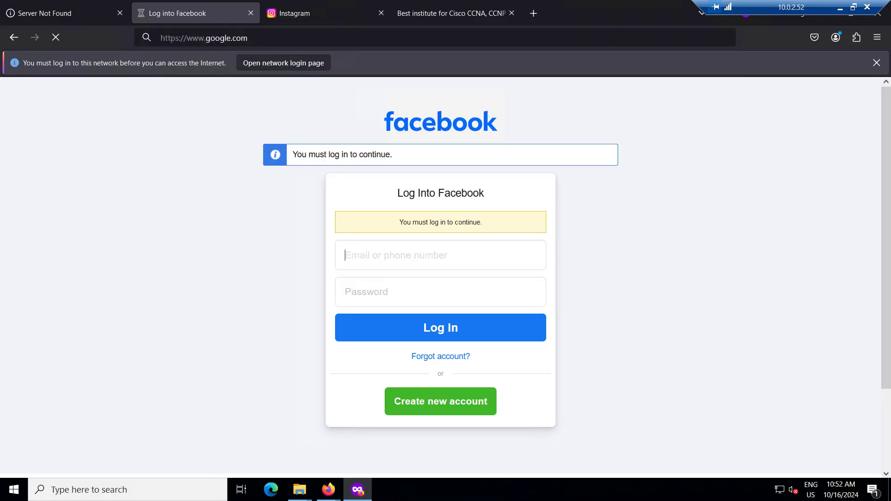
Load instram.com in the Instagram tab, then move to the networkbulls tab
{"action": "key", "text": "ctrl+Tab"}
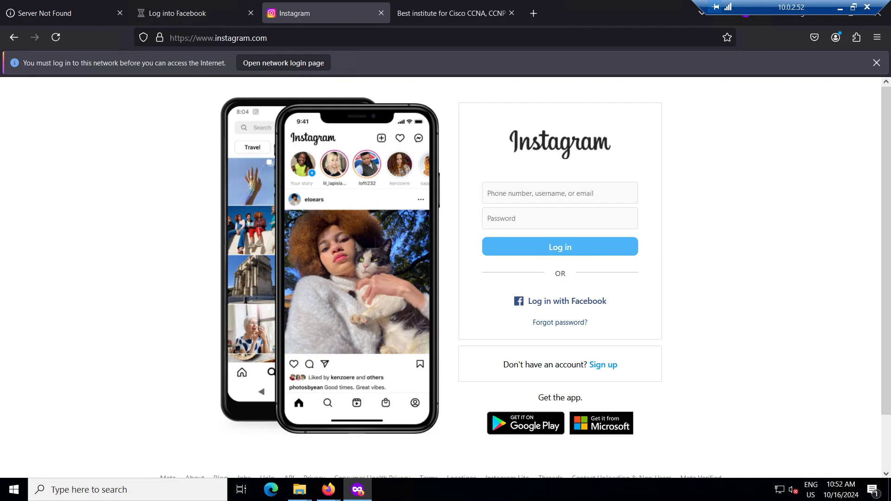
{"action": "key", "text": "ctrl+l"}
{"action": "type", "text": "i"}
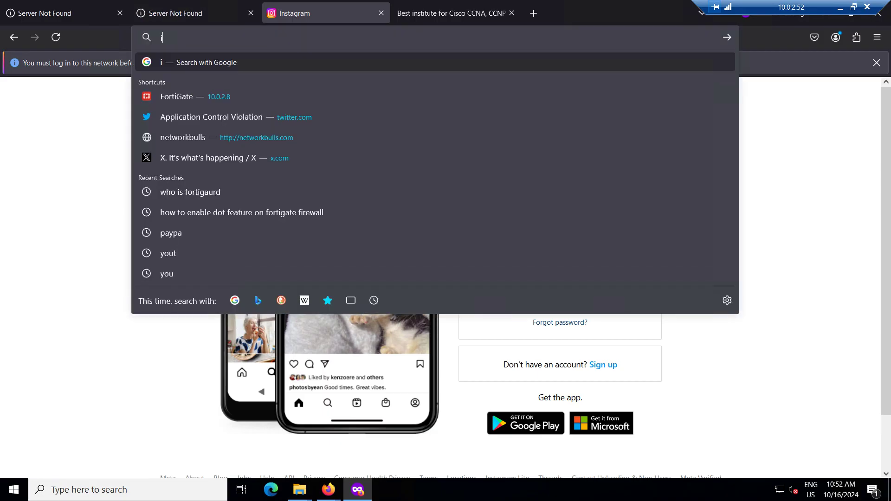
{"action": "type", "text": "nst"}
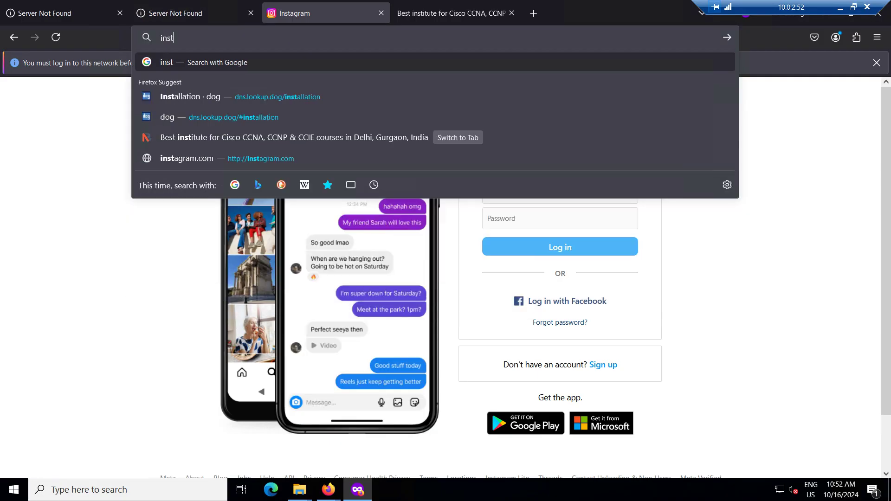
{"action": "type", "text": "gra"}
{"action": "key", "text": "BackSpace"}
{"action": "key", "text": "BackSpace"}
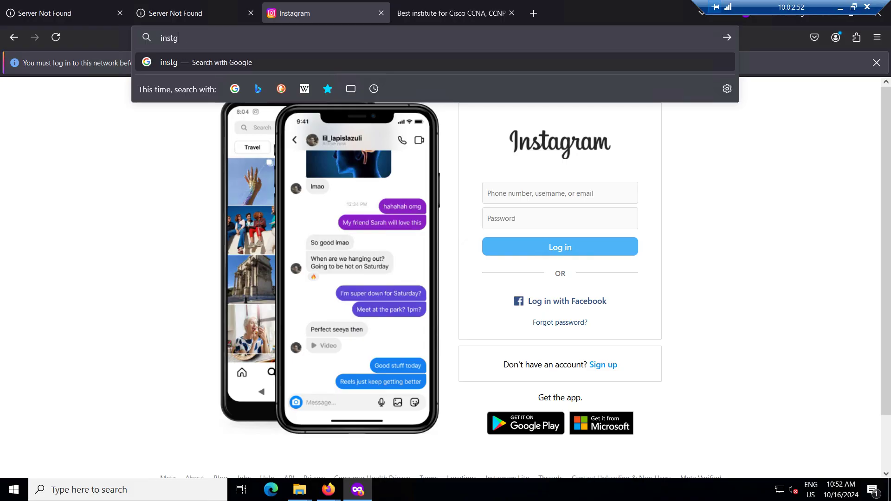
{"action": "key", "text": "BackSpace"}
{"action": "type", "text": "ram.com"}
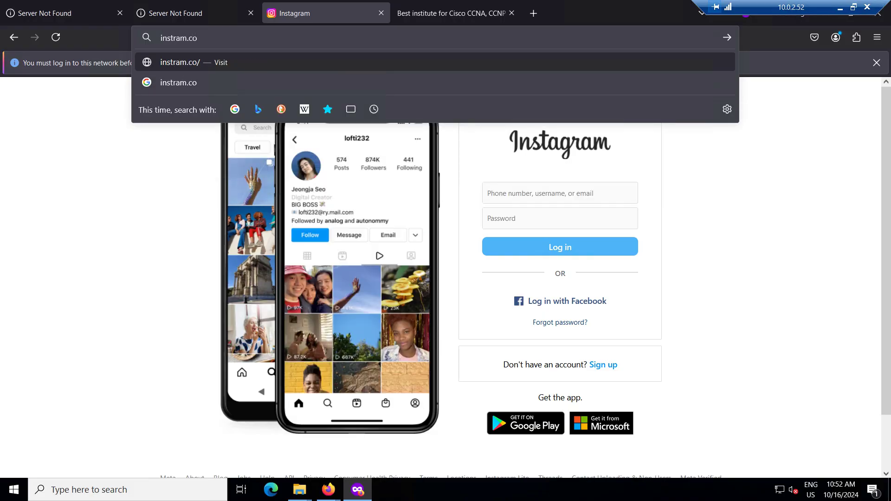
{"action": "key", "text": "Return"}
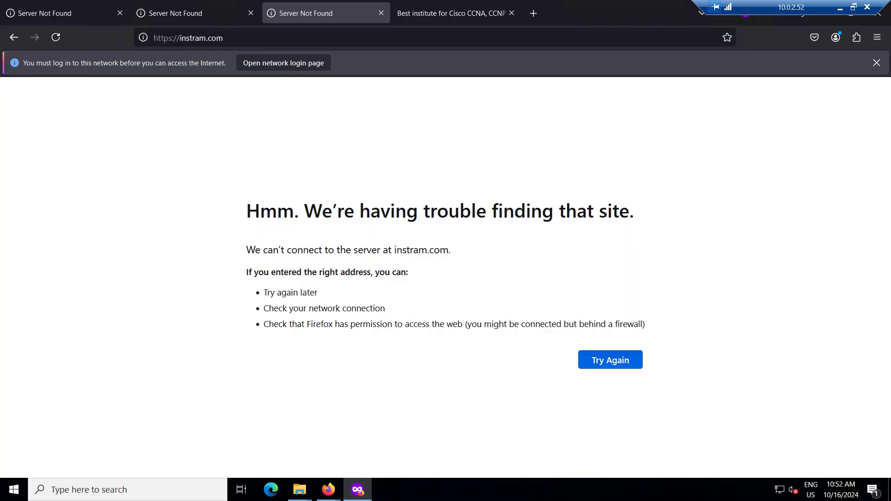
{"action": "key", "text": "ctrl+Tab"}
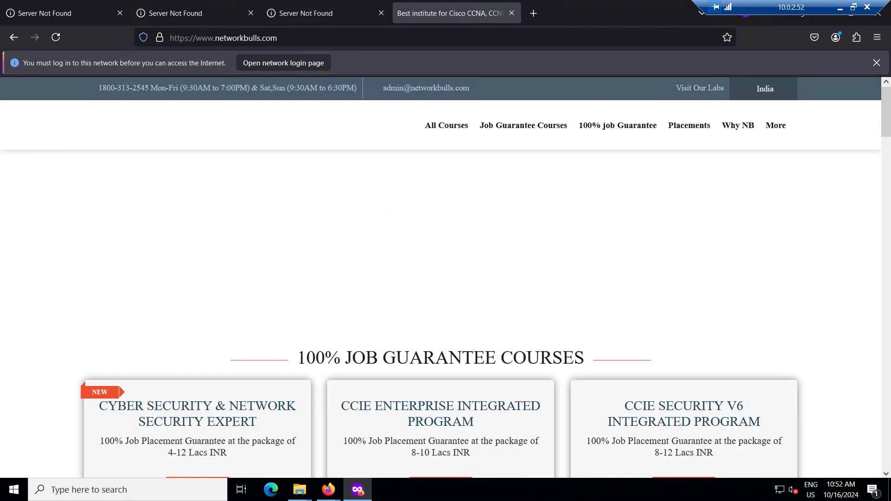
{"action": "key", "text": "ctrl+l"}
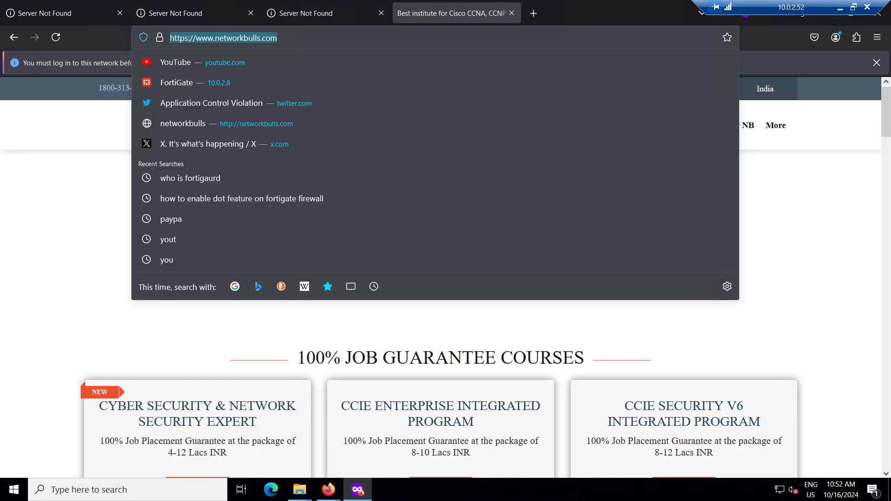
{"action": "key", "text": "Return"}
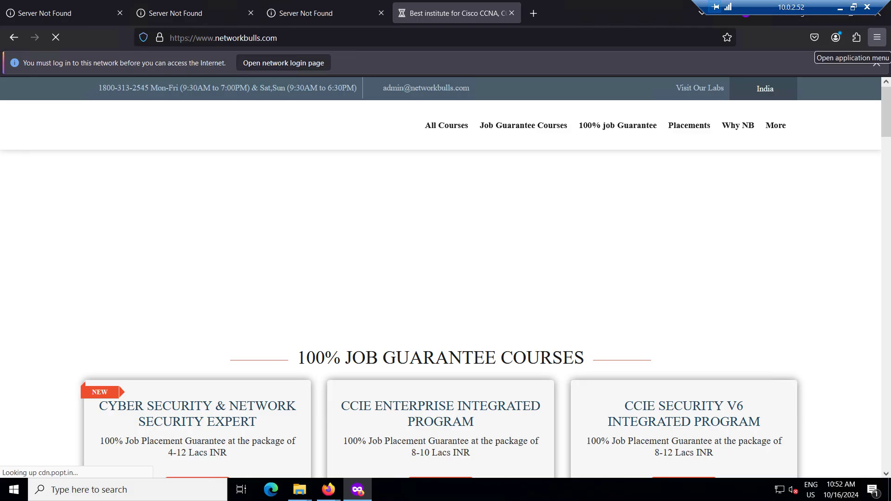
{"action": "left_click", "coordinate": [877, 37]}
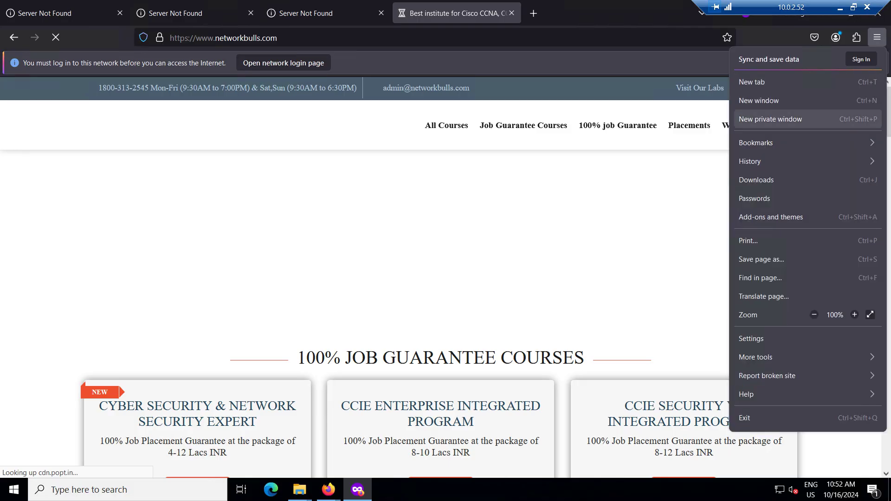
{"action": "left_click", "coordinate": [780, 119]}
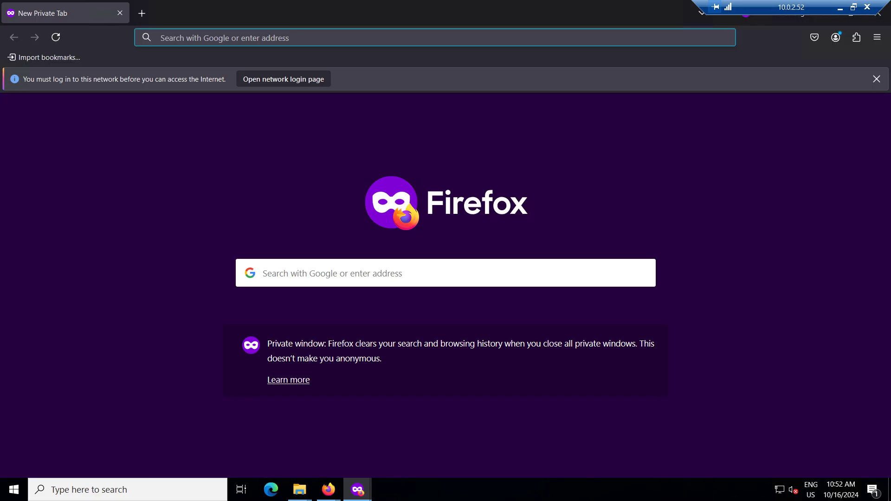
{"action": "type", "text": "google.com"}
{"action": "key", "text": "Return"}
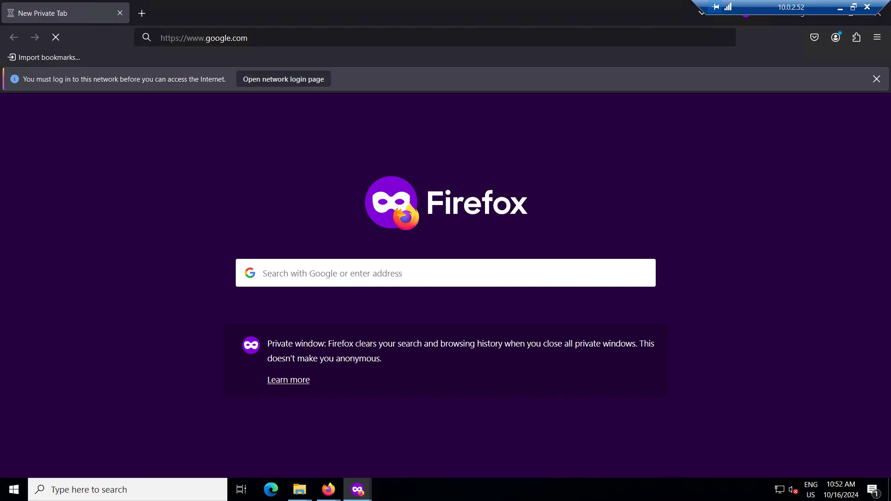
Dismiss the network login notice and leave the remote session for the local browser
{"action": "left_click", "coordinate": [877, 79]}
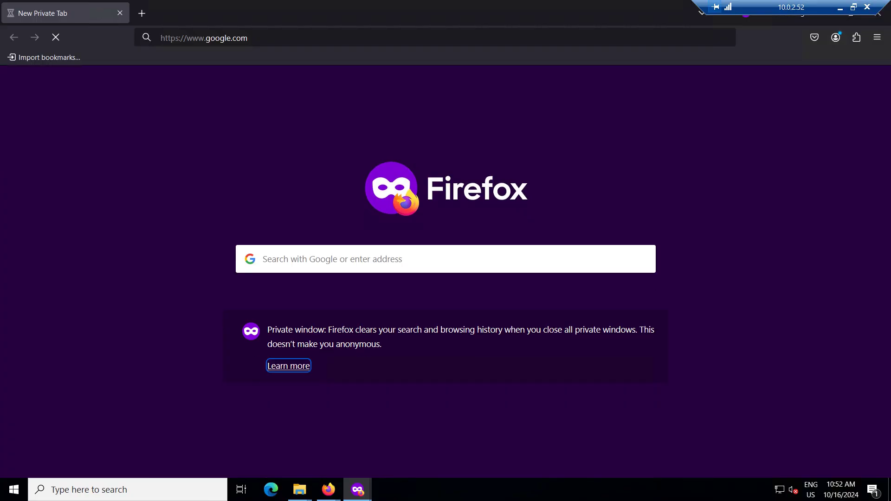
{"action": "left_click_drag", "start_coordinate": [791, 7], "coordinate": [702, 7]}
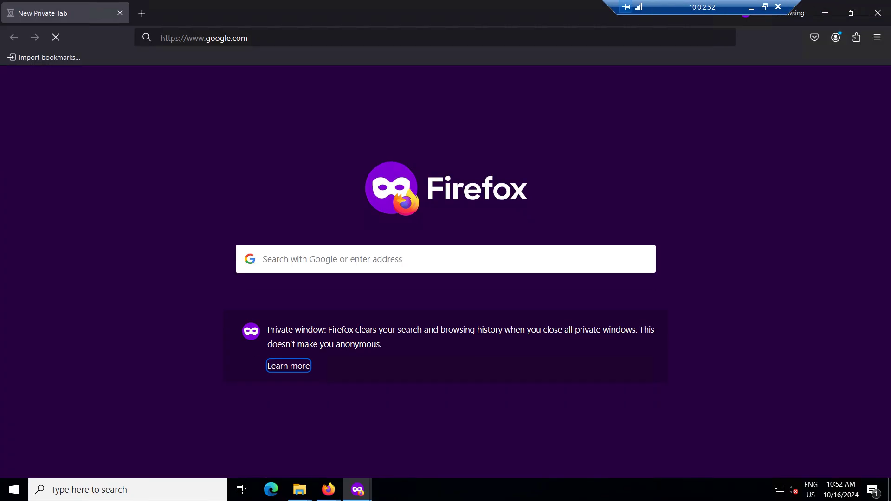
{"action": "left_click", "coordinate": [751, 8]}
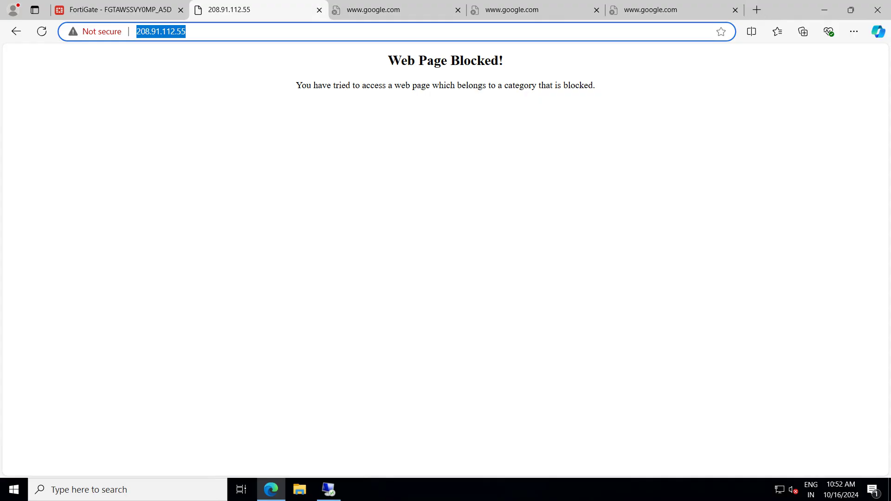
{"action": "left_click", "coordinate": [187, 32]}
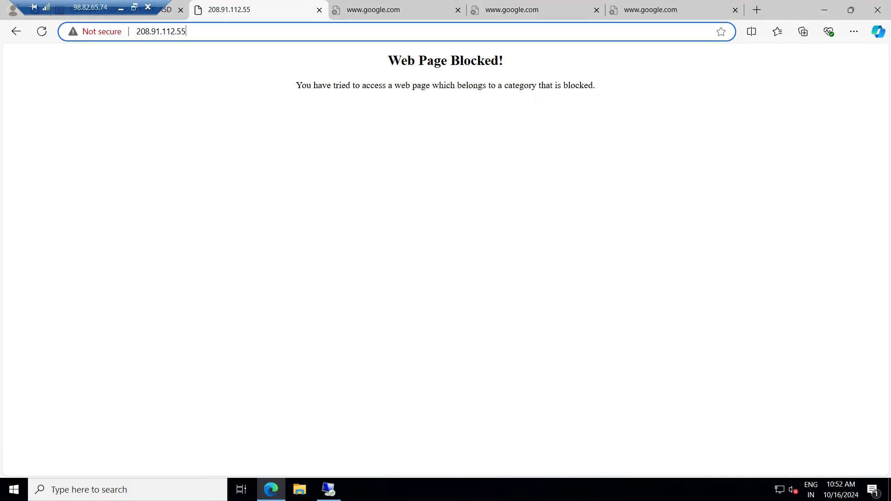
{"action": "left_click", "coordinate": [319, 10]}
{"action": "left_click", "coordinate": [320, 10]}
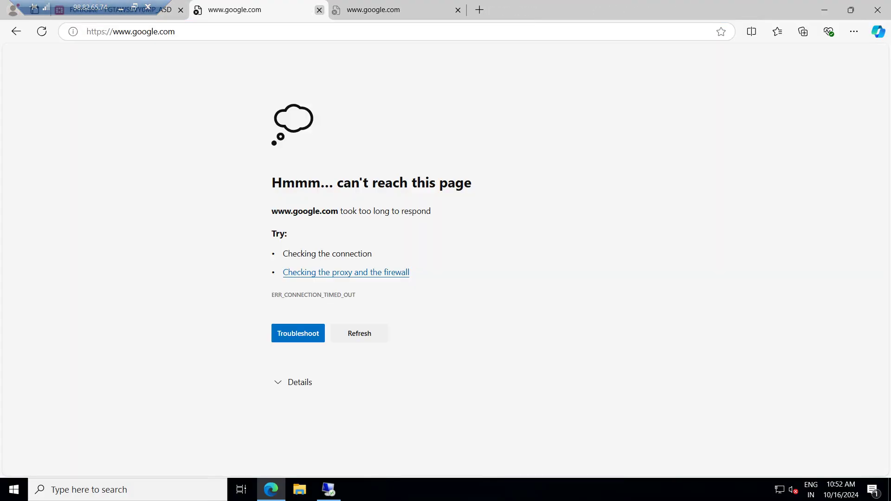
{"action": "left_click", "coordinate": [319, 10]}
{"action": "left_click", "coordinate": [320, 10]}
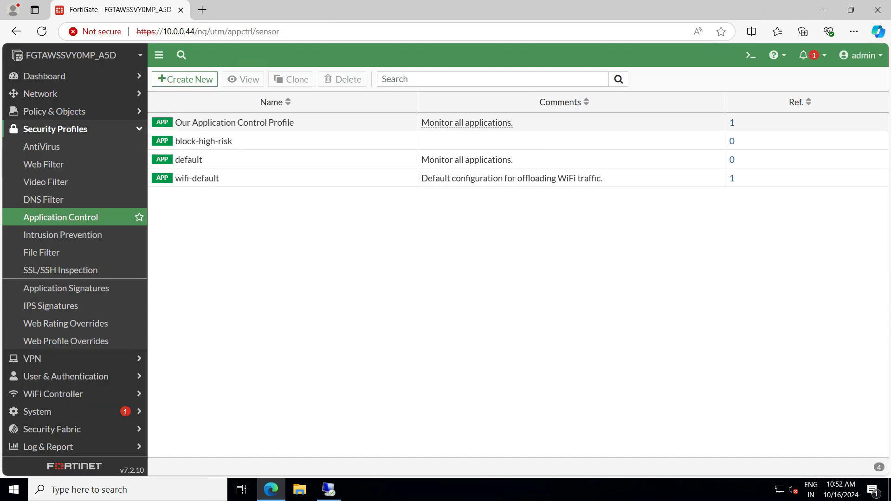
Open Our Application Control Profile and review its YouTube quarantine override
{"action": "double_click", "coordinate": [234, 122]}
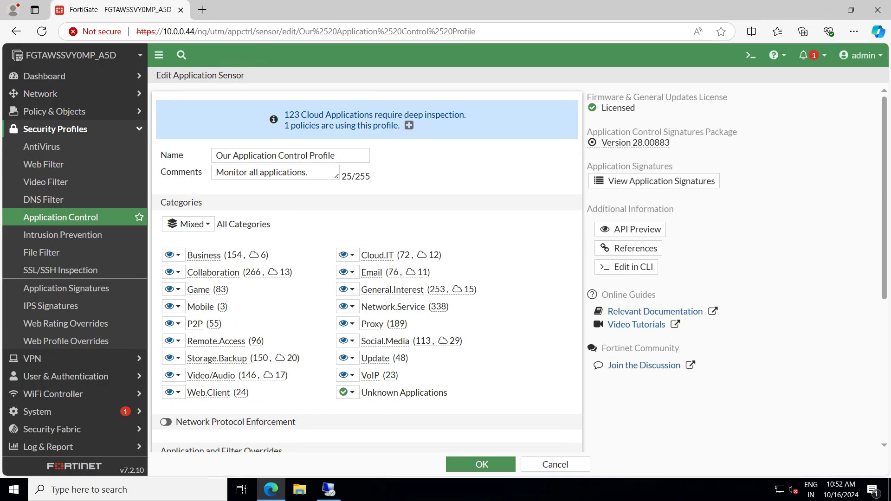
{"action": "scroll", "coordinate": [367, 269], "scroll_direction": "down", "scroll_amount": 4}
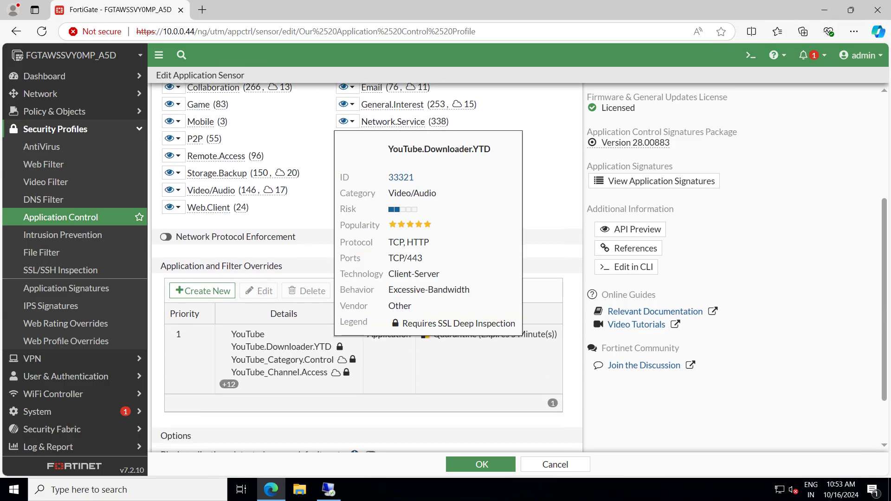
{"action": "scroll", "coordinate": [344, 334], "scroll_direction": "down", "scroll_amount": 2}
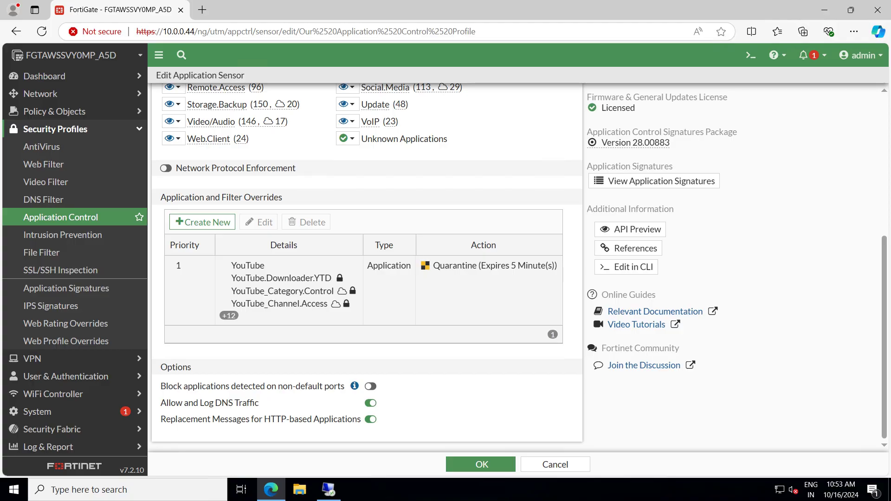
{"action": "scroll", "coordinate": [367, 260], "scroll_direction": "up", "scroll_amount": 1}
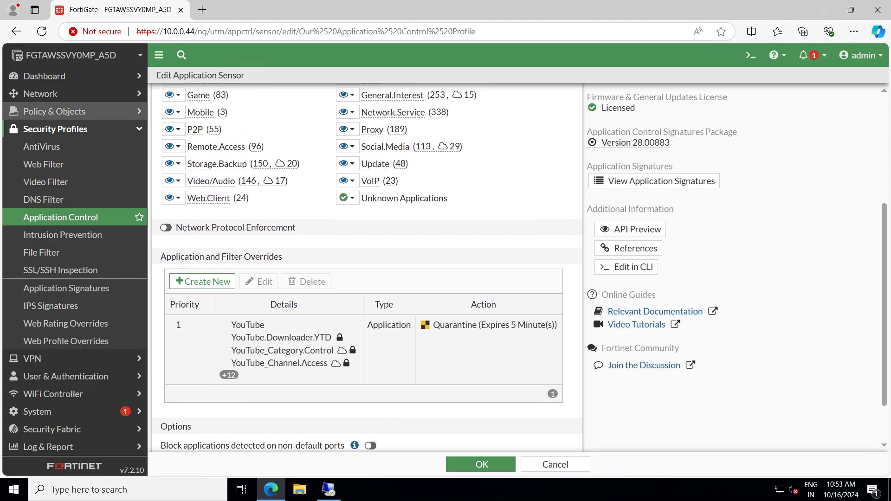
{"action": "left_click", "coordinate": [55, 112]}
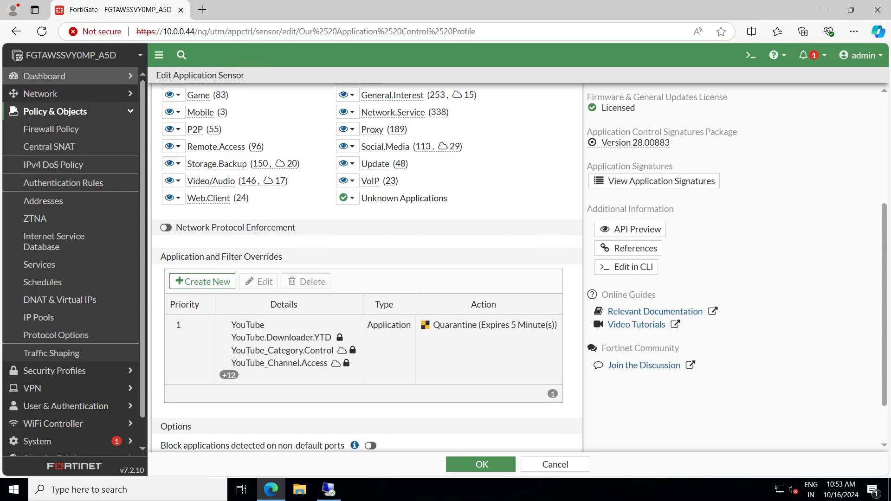
Delete the banned IP 10.0.2.52 in Dashboard > Quarantine Monitor and refresh the page
{"action": "left_click", "coordinate": [45, 76]}
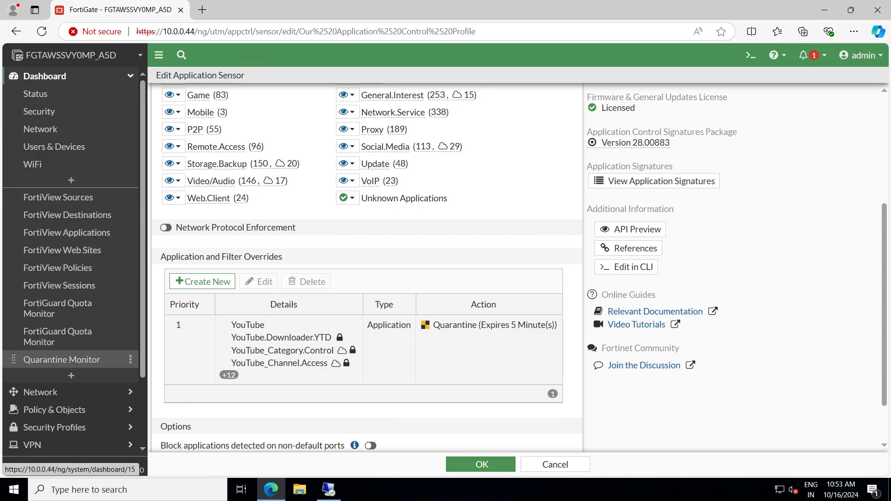
{"action": "left_click", "coordinate": [62, 360]}
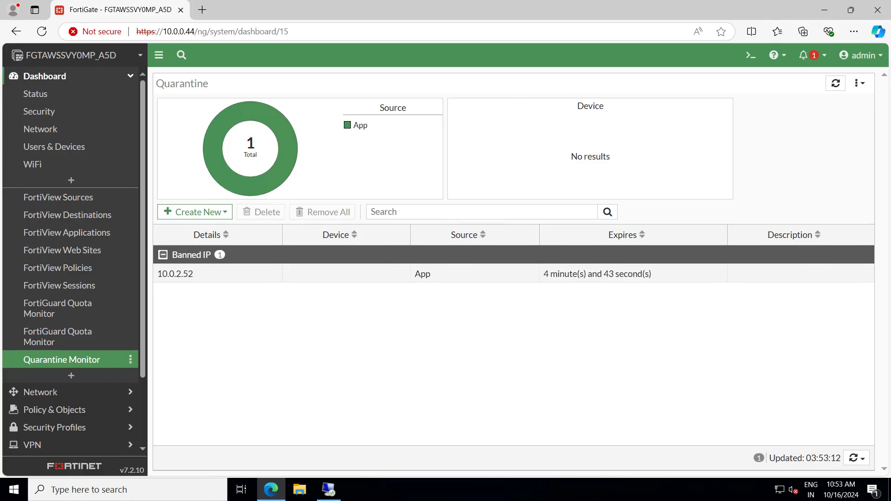
{"action": "left_click", "coordinate": [513, 274]}
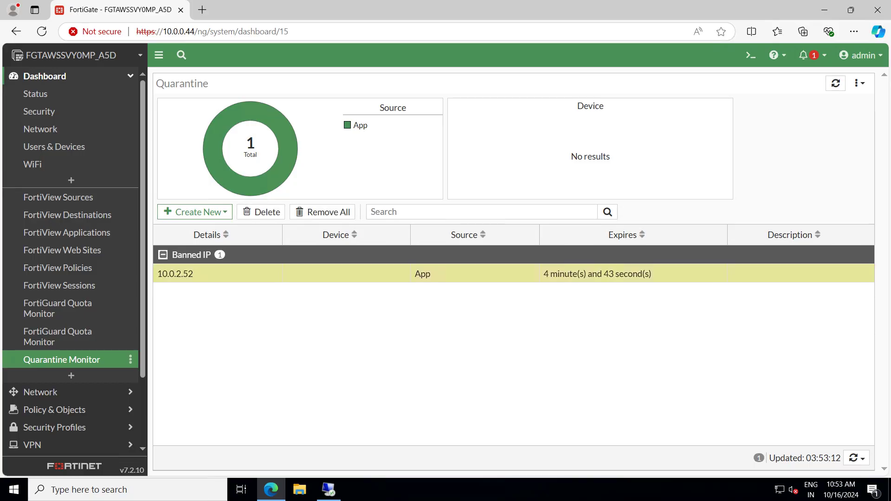
{"action": "left_click", "coordinate": [261, 212]}
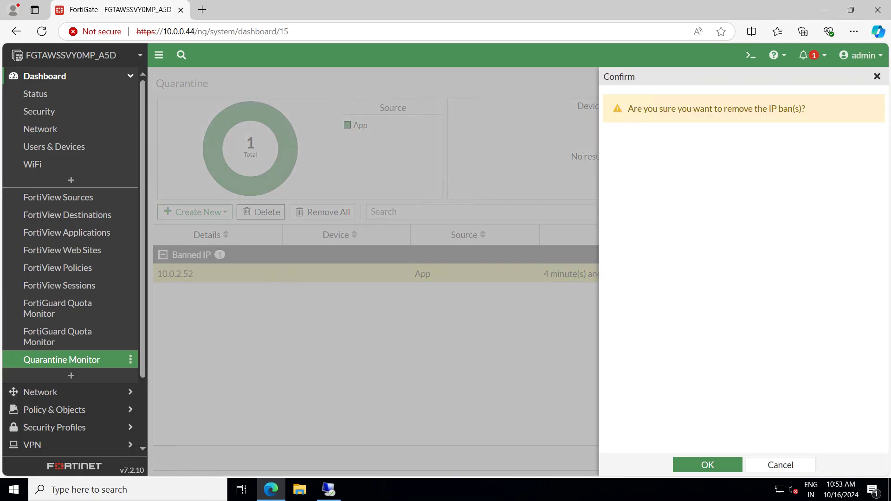
{"action": "left_click", "coordinate": [707, 465]}
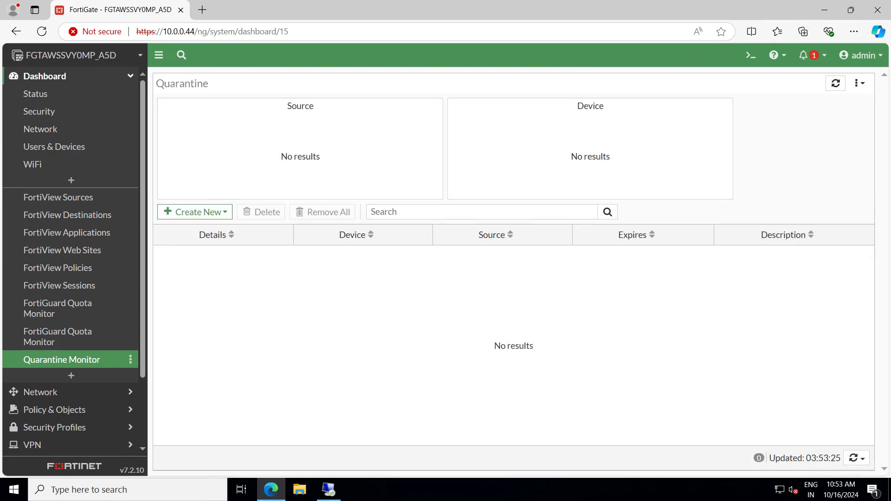
{"action": "key", "text": "F5"}
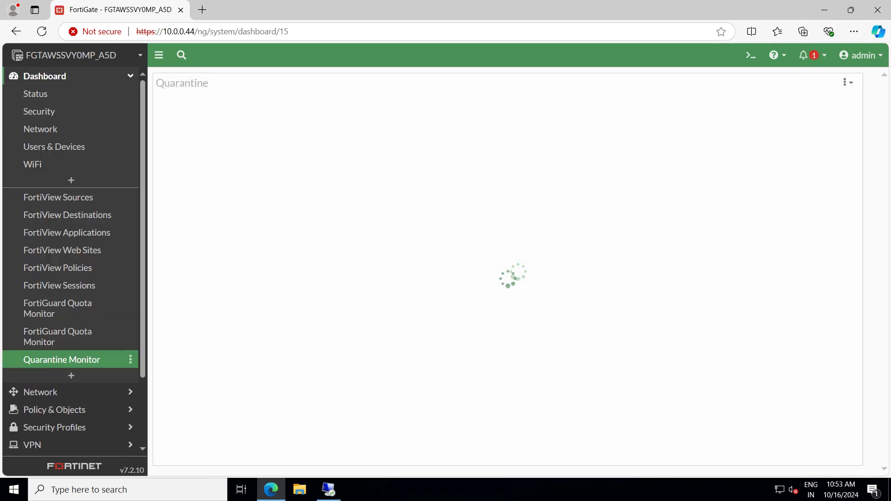
{"action": "key", "text": "F5"}
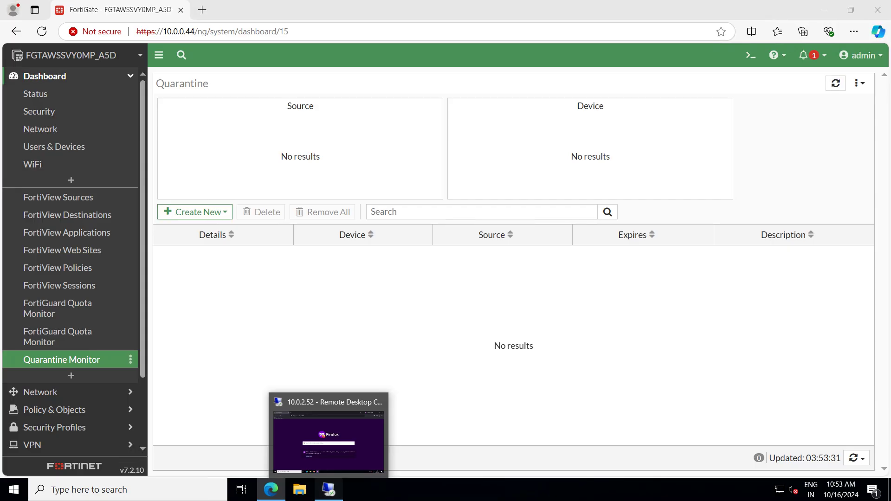
{"action": "left_click", "coordinate": [328, 490]}
{"action": "left_click", "coordinate": [297, 38]}
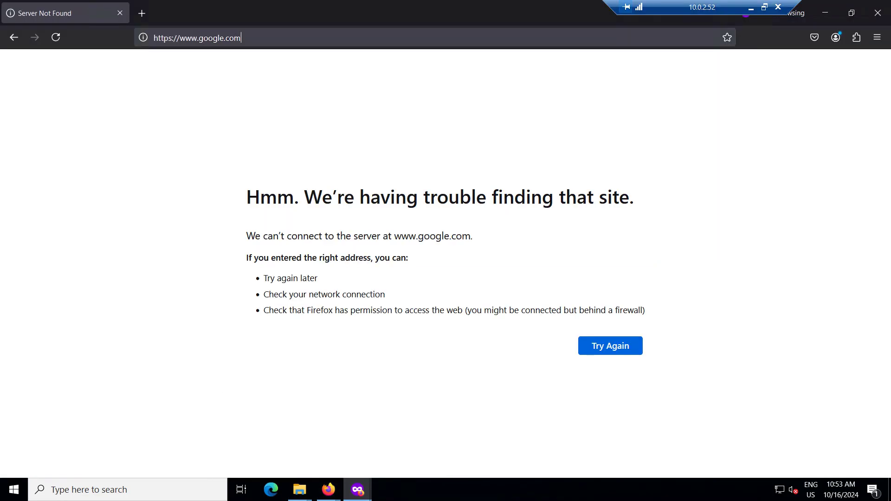
{"action": "key", "text": "Return"}
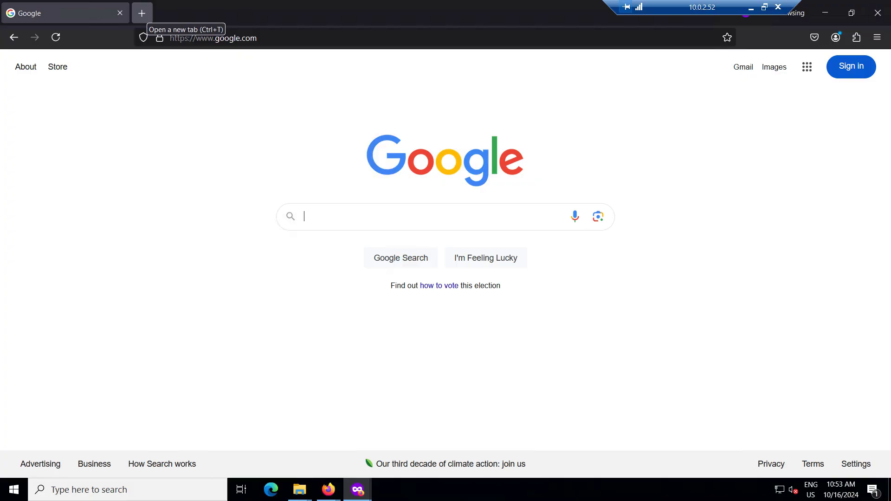
{"action": "left_click", "coordinate": [142, 13]}
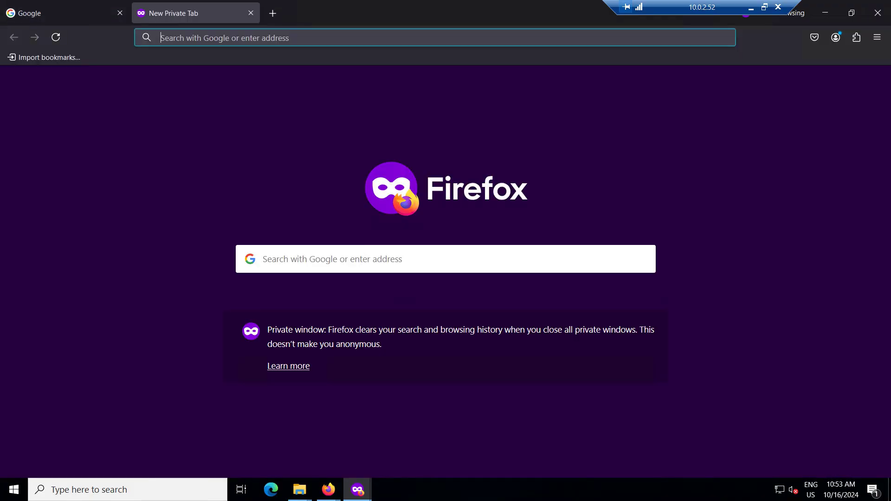
{"action": "left_click", "coordinate": [225, 37]}
{"action": "type", "text": "facebook.com/"}
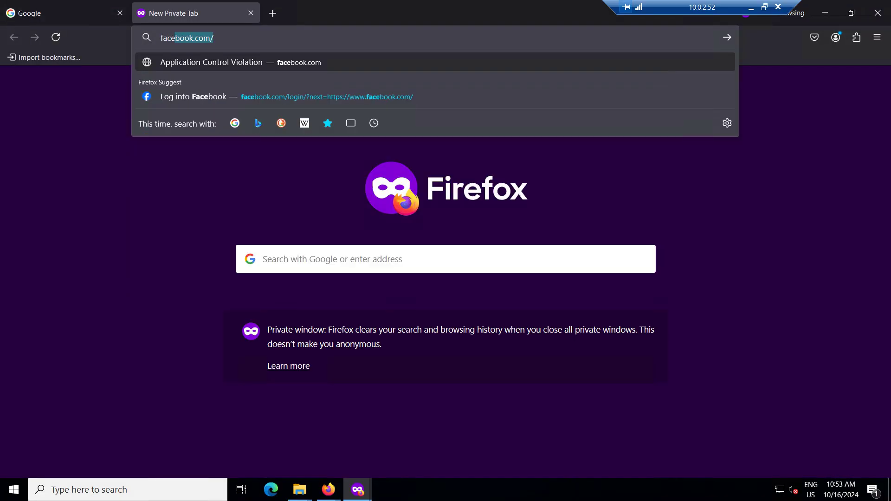
{"action": "key", "text": "Return"}
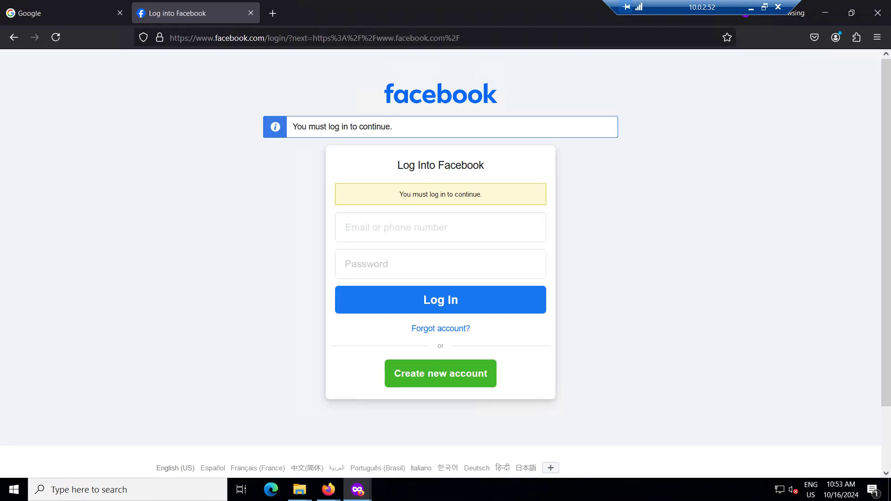
Load youtube.com in another private tab to test the block
{"action": "left_click", "coordinate": [273, 13]}
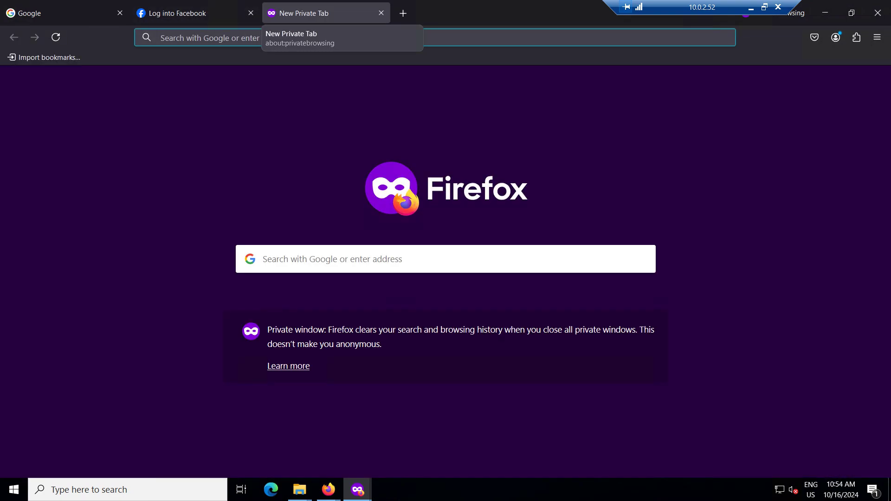
{"action": "type", "text": "youtube.com"}
{"action": "key", "text": "Return"}
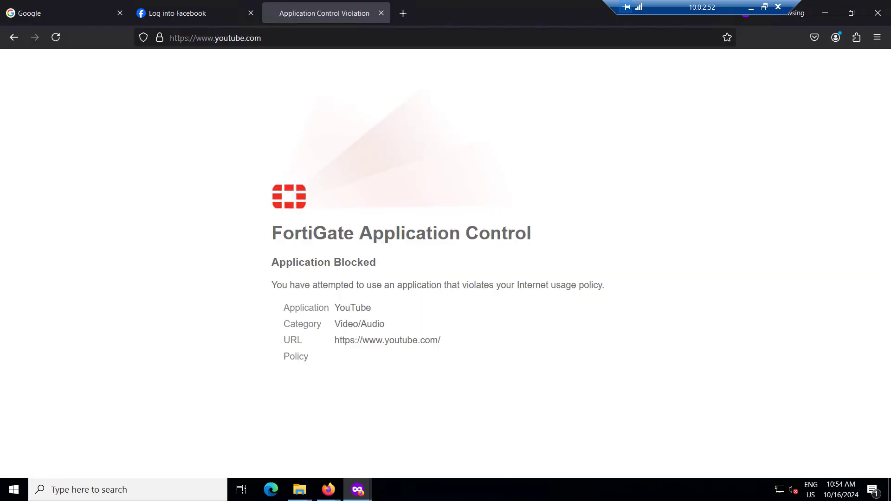
Reload facebook.com in the Facebook tab and google.com in the Google tab
{"action": "key", "text": "ctrl+shift+Tab"}
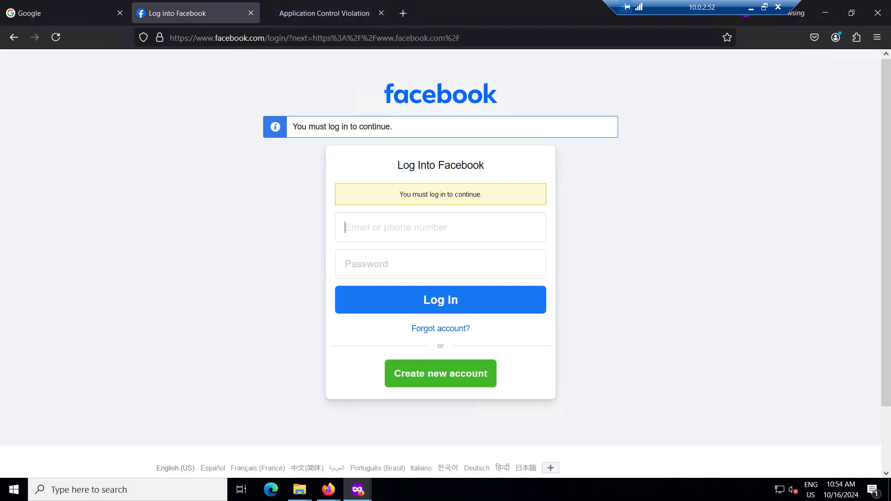
{"action": "key", "text": "ctrl+l"}
{"action": "type", "text": "facebook.com/"}
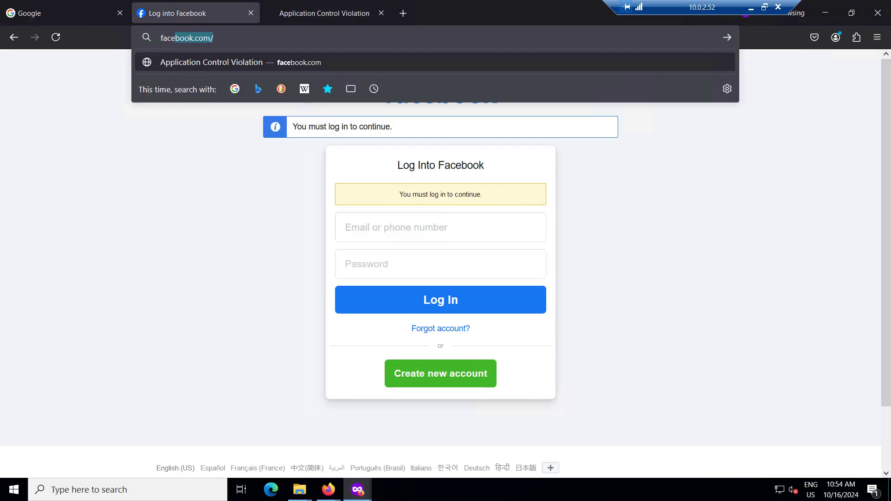
{"action": "key", "text": "Return"}
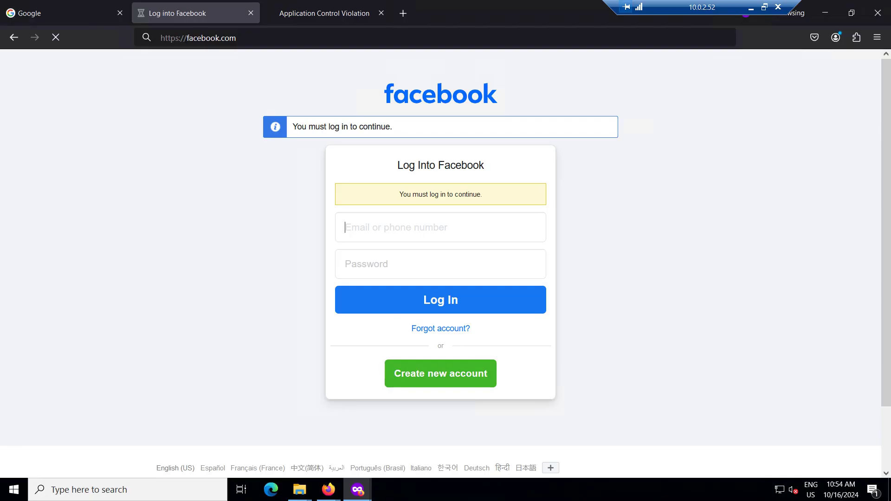
{"action": "key", "text": "ctrl+shift+Tab"}
{"action": "key", "text": "ctrl+l"}
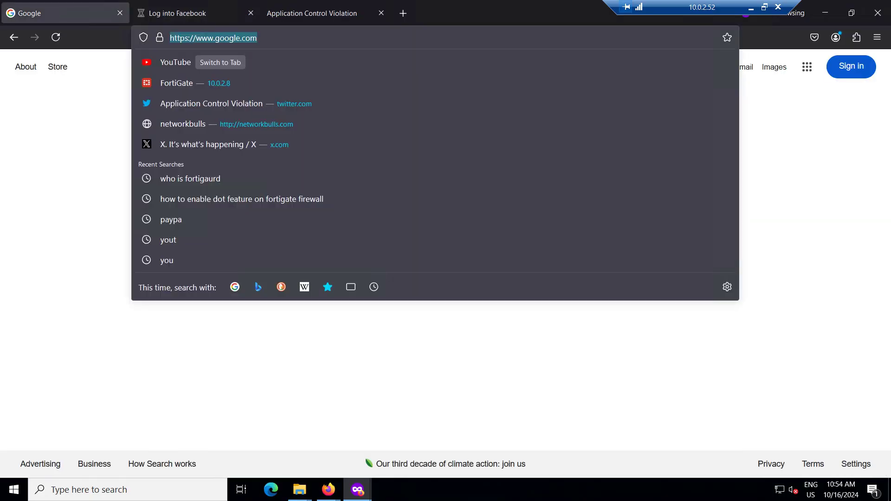
{"action": "type", "text": "google"}
{"action": "key", "text": "Return"}
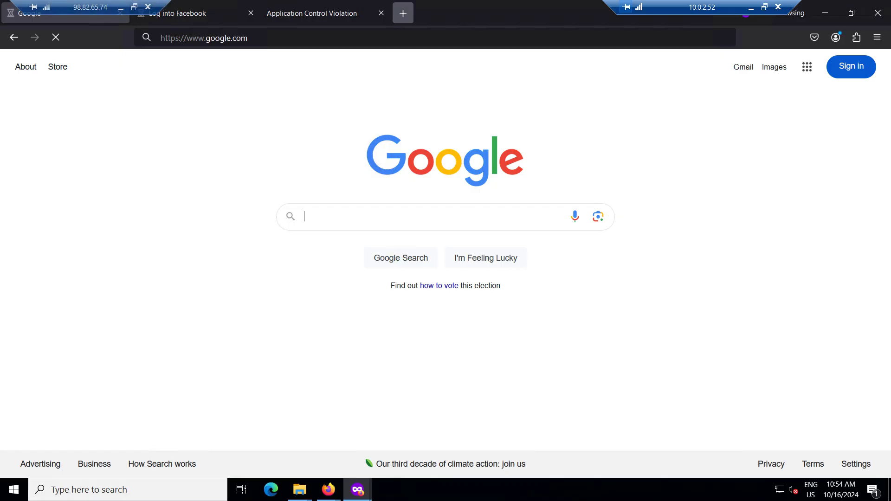
Load google.com in a new private browsing tab
{"action": "left_click", "coordinate": [403, 13]}
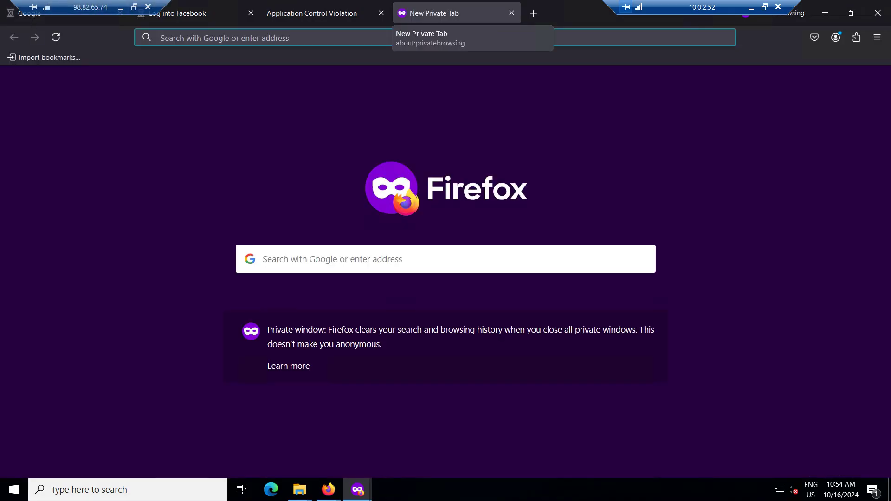
{"action": "type", "text": "google.com"}
{"action": "key", "text": "Return"}
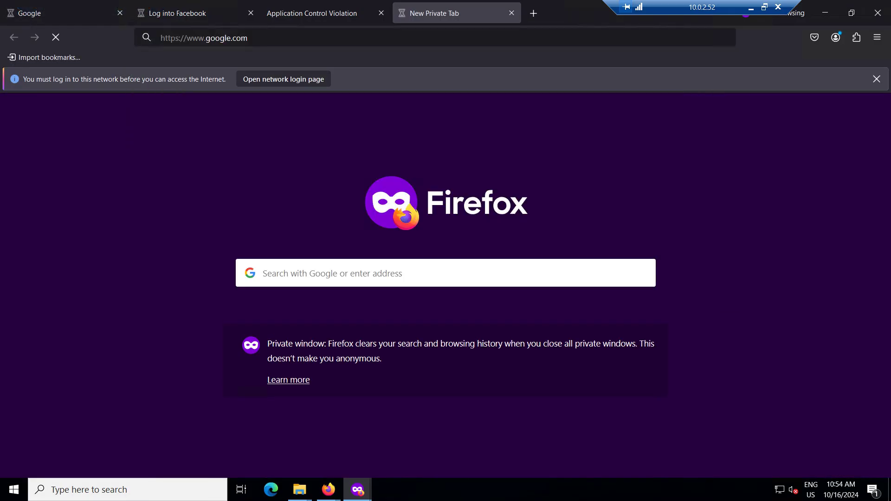
Review the YouTube block page details, then check the facebook.com and Google tabs
{"action": "left_click", "coordinate": [312, 13]}
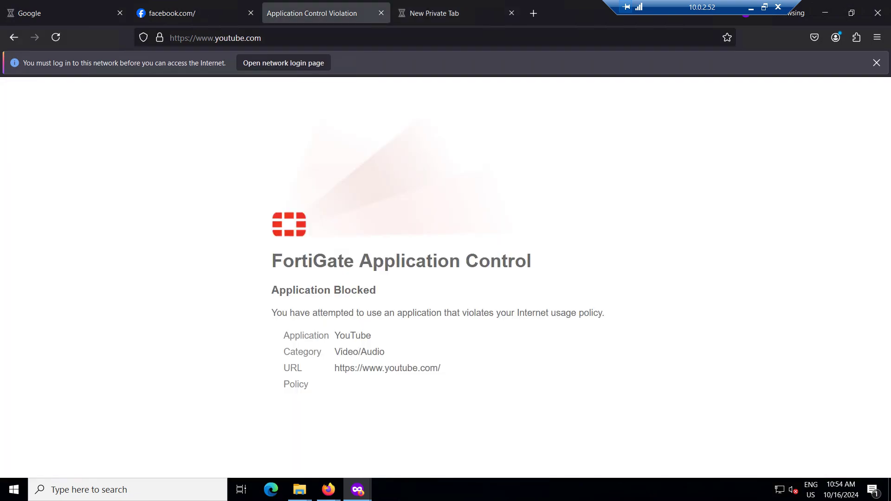
{"action": "left_click_drag", "start_coordinate": [272, 257], "coordinate": [444, 370]}
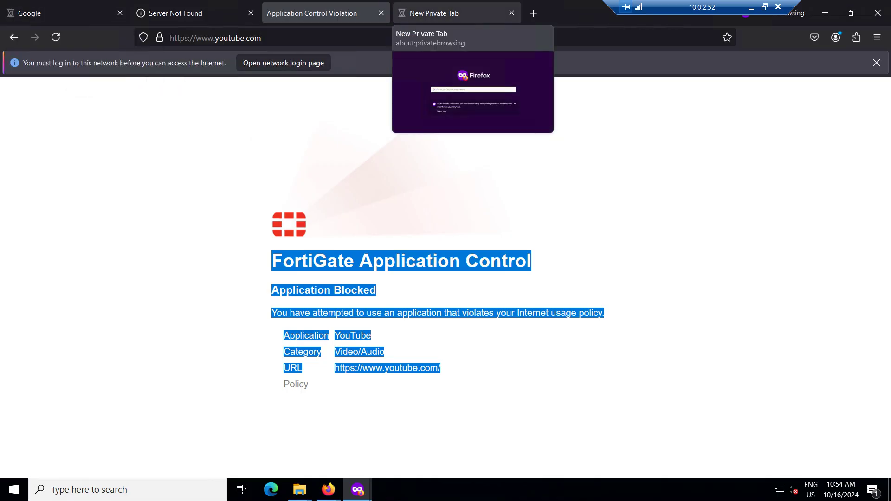
{"action": "left_click", "coordinate": [457, 13]}
{"action": "left_click", "coordinate": [195, 13]}
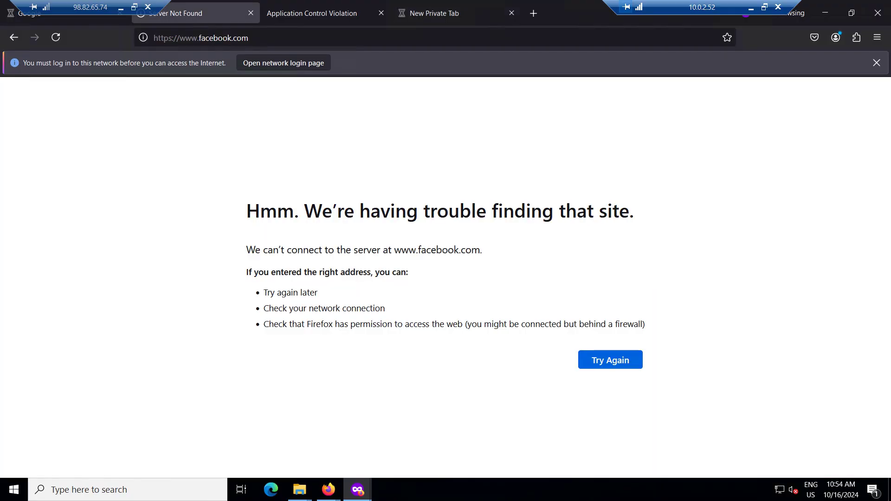
{"action": "left_click", "coordinate": [65, 13]}
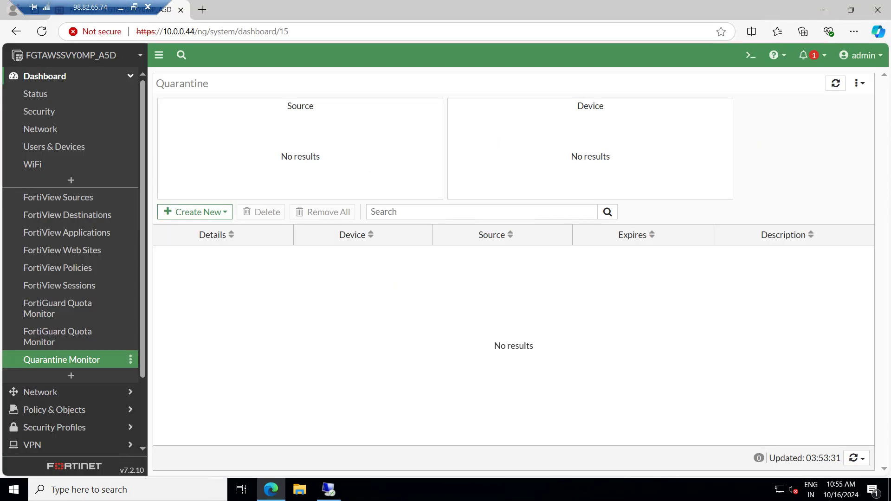
Refresh the Quarantine Monitor, select the 10.0.2.52 banned IP, and open Create New options
{"action": "key", "text": "F5"}
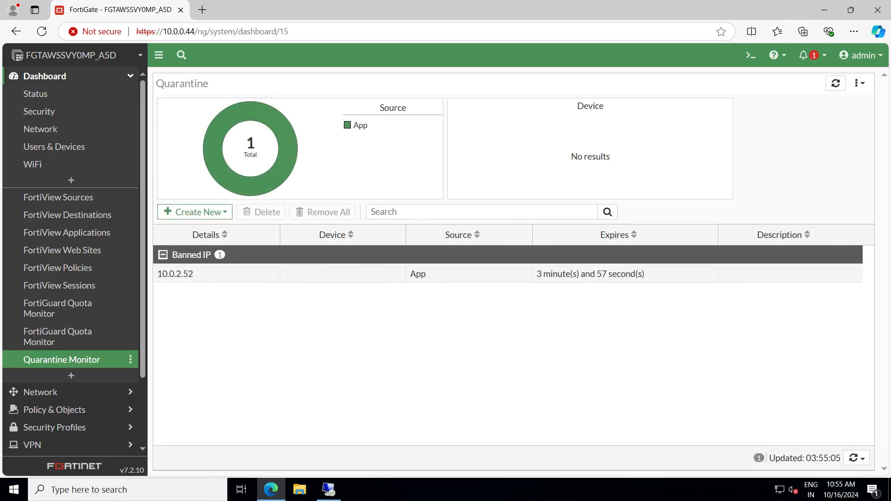
{"action": "left_click", "coordinate": [446, 274]}
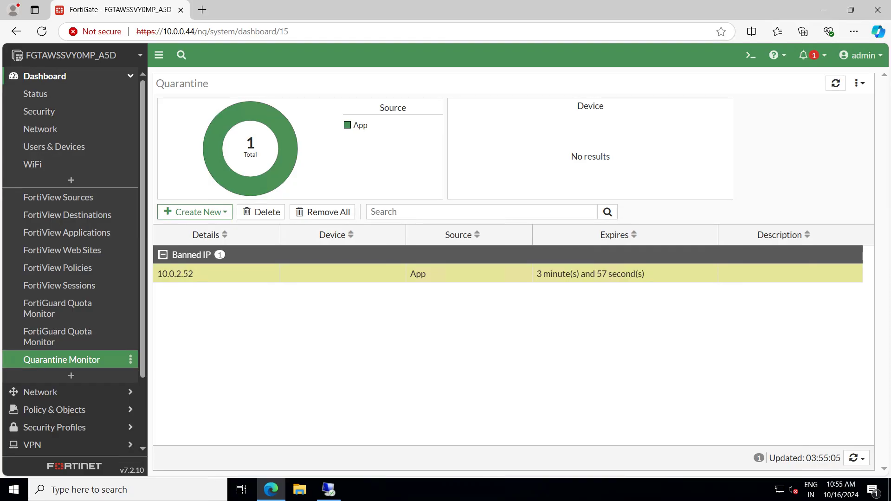
{"action": "left_click", "coordinate": [195, 212]}
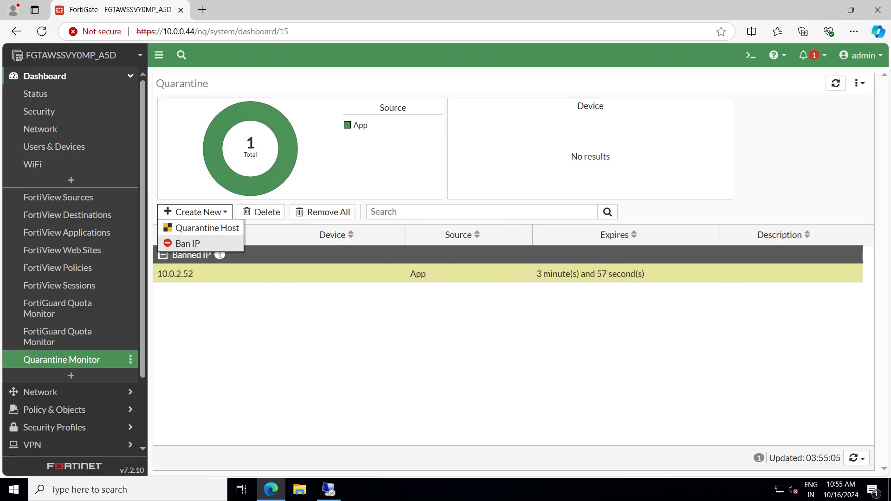
Open and cancel the Ban IP form twice without adding a ban, then expand System in the sidebar
{"action": "left_click", "coordinate": [188, 243]}
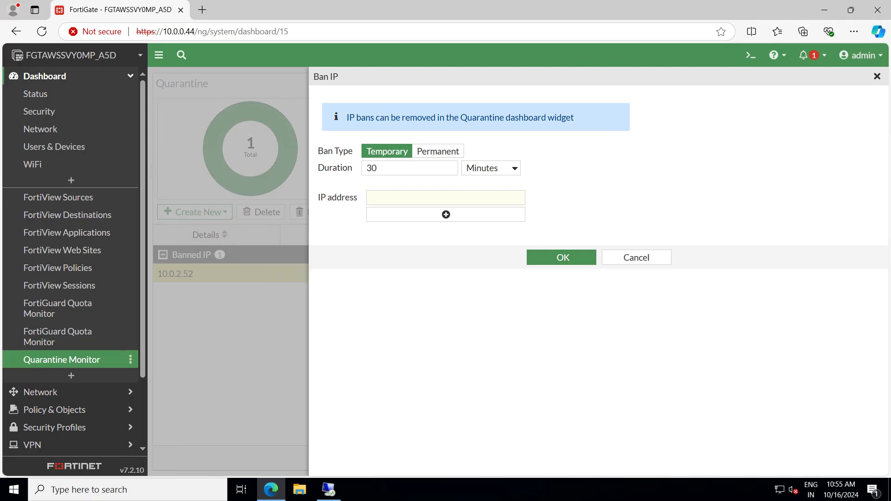
{"action": "left_click", "coordinate": [636, 258]}
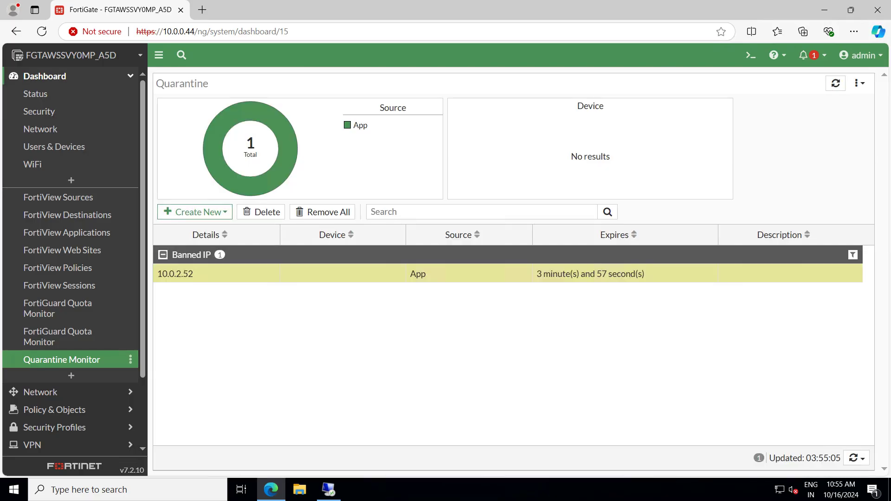
{"action": "right_click", "coordinate": [325, 271]}
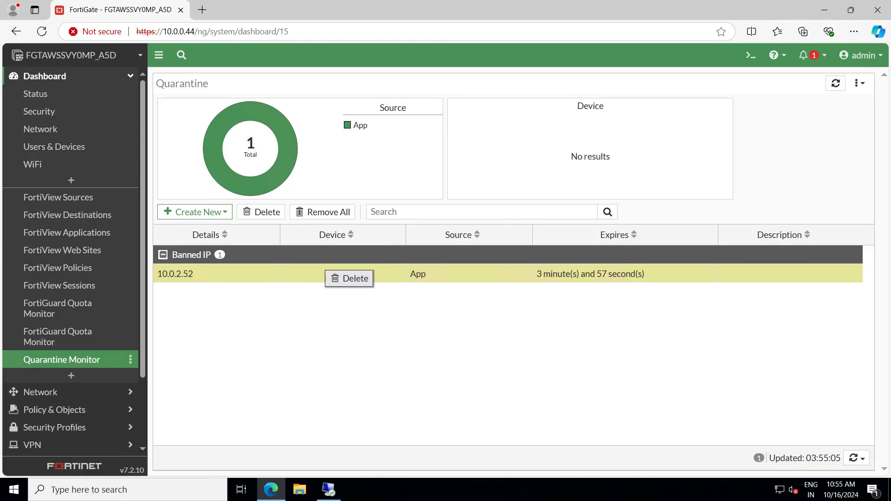
{"action": "left_click", "coordinate": [195, 212]}
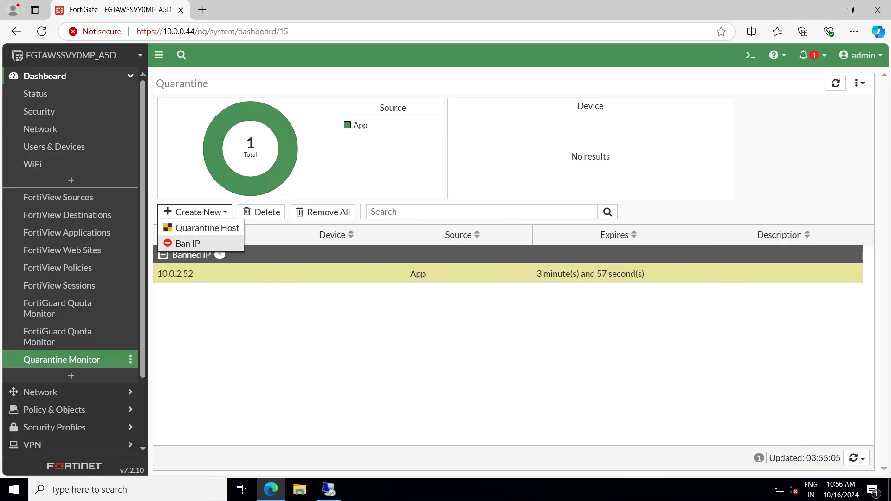
{"action": "left_click", "coordinate": [188, 243]}
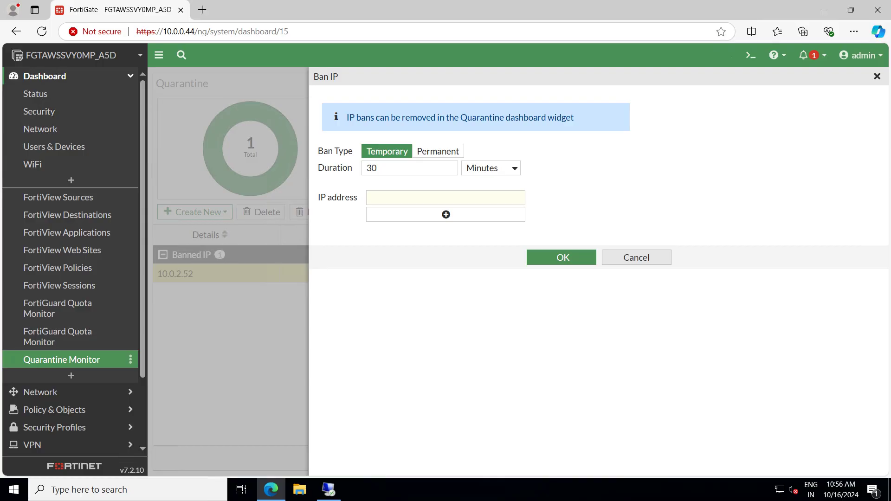
{"action": "left_click", "coordinate": [637, 257]}
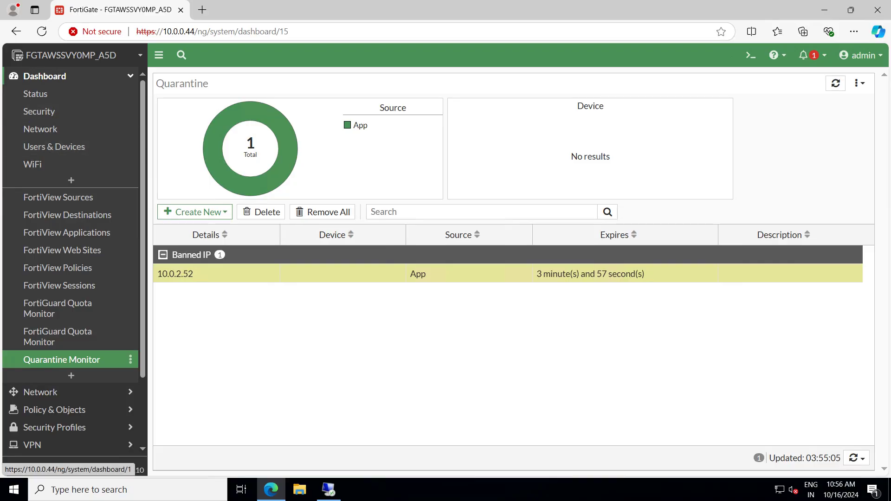
{"action": "left_click", "coordinate": [70, 76]}
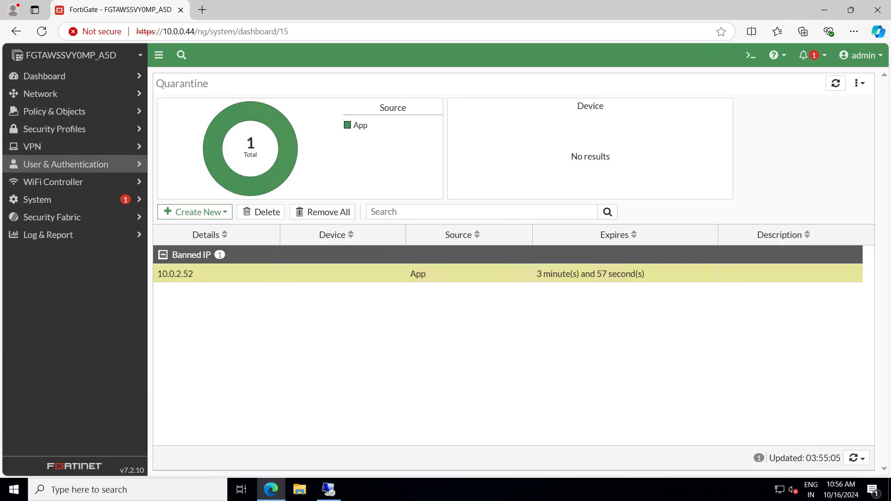
{"action": "left_click", "coordinate": [70, 199]}
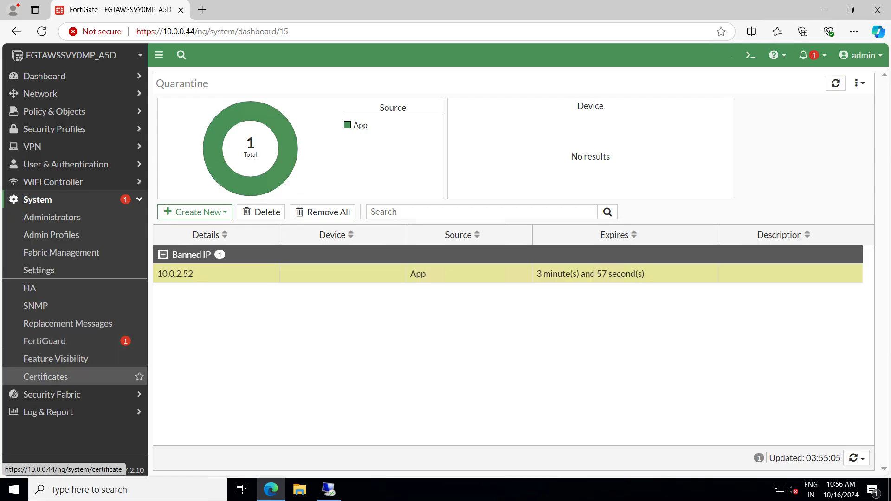
Open System > Settings and select Policy-based under NGFW Mode
{"action": "left_click", "coordinate": [46, 270]}
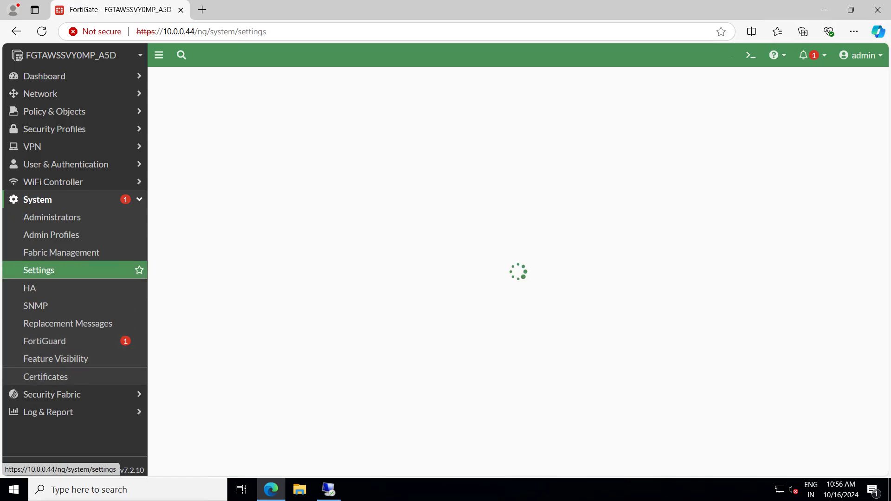
{"action": "scroll", "coordinate": [367, 267], "scroll_direction": "down", "scroll_amount": 3}
{"action": "scroll", "coordinate": [366, 267], "scroll_direction": "down", "scroll_amount": 5}
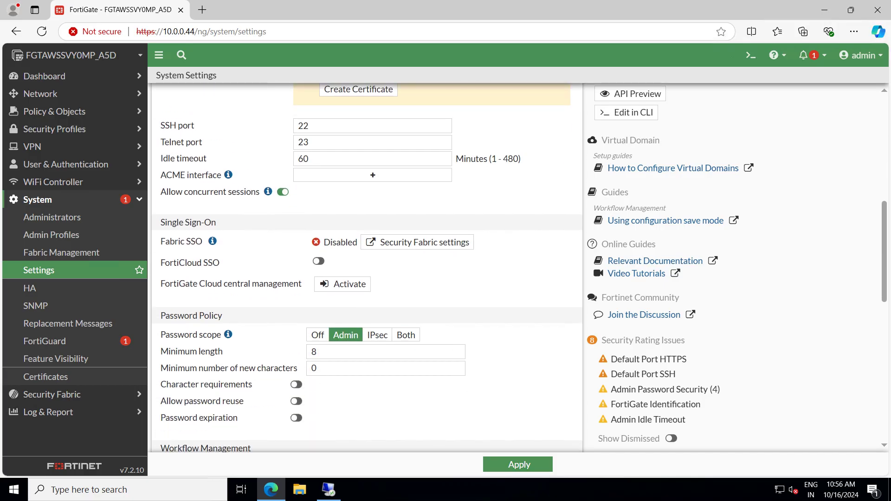
{"action": "scroll", "coordinate": [366, 267], "scroll_direction": "down", "scroll_amount": 5}
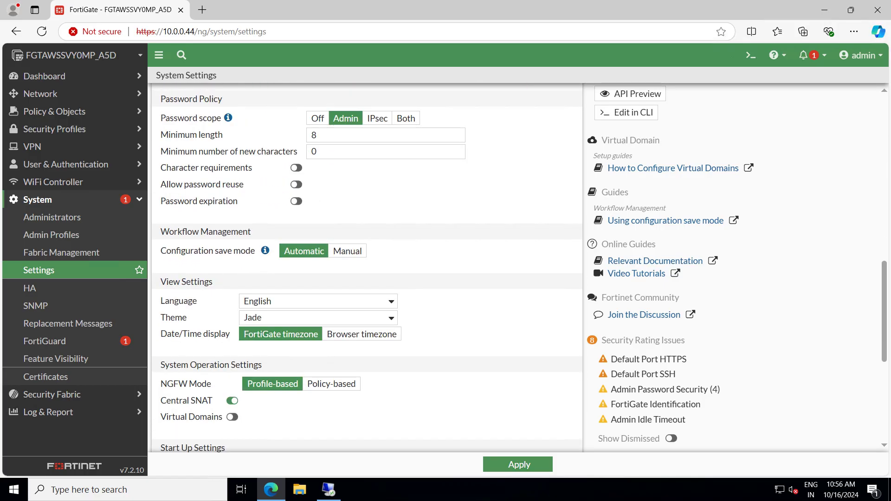
{"action": "scroll", "coordinate": [331, 288], "scroll_direction": "down", "scroll_amount": 2}
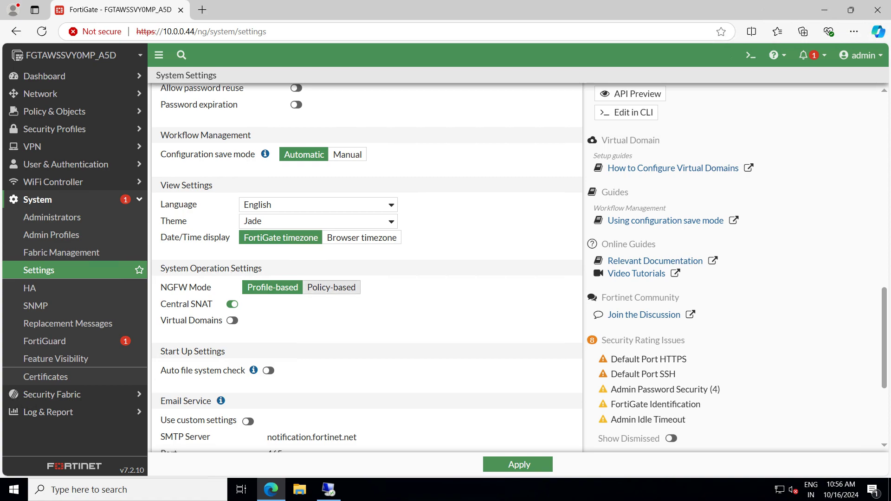
{"action": "left_click", "coordinate": [332, 287]}
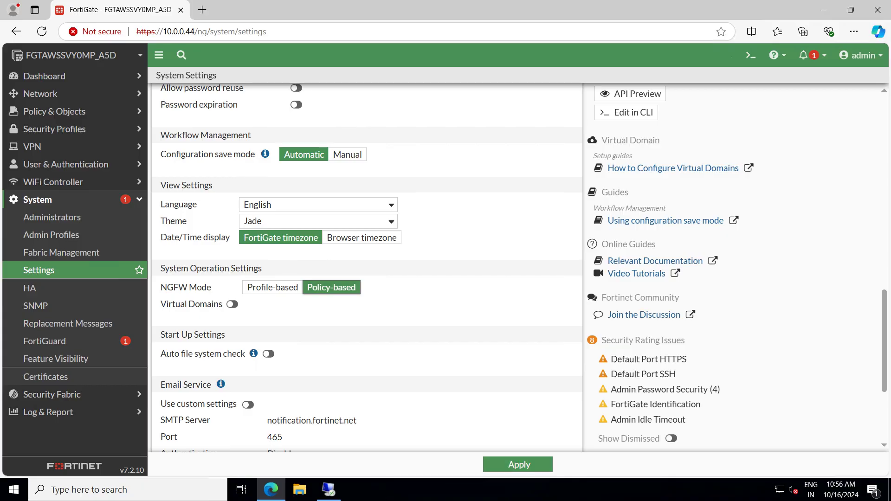
{"action": "left_click", "coordinate": [273, 287]}
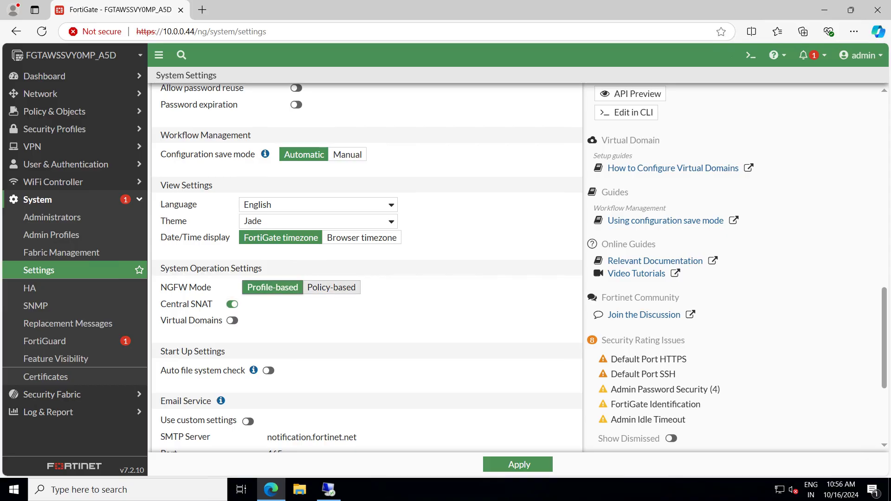
{"action": "left_click", "coordinate": [331, 287]}
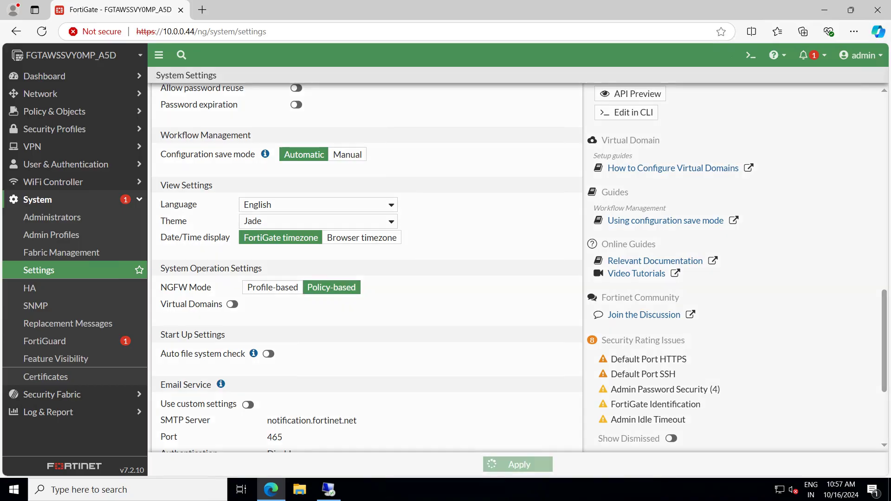
Apply and confirm NGFW Mode Policy-based, then expand Policy & Objects
{"action": "left_click", "coordinate": [519, 464]}
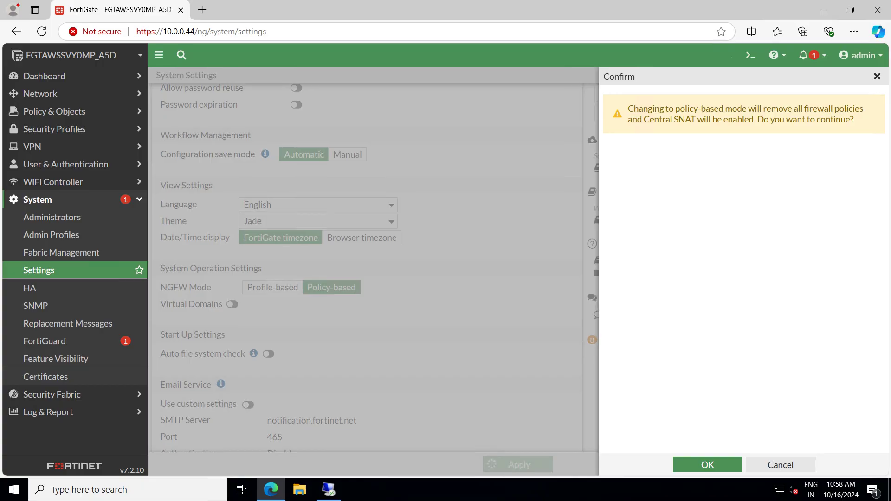
{"action": "left_click", "coordinate": [708, 465]}
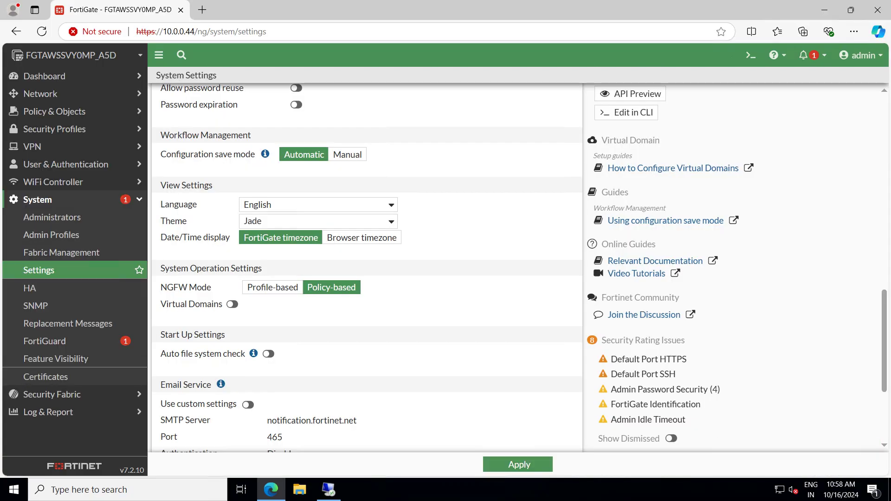
{"action": "left_click", "coordinate": [518, 465]}
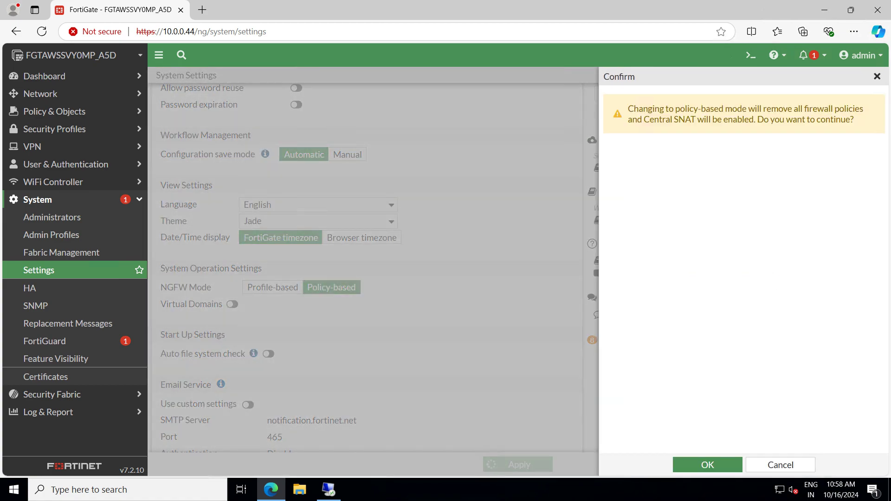
{"action": "left_click", "coordinate": [707, 465]}
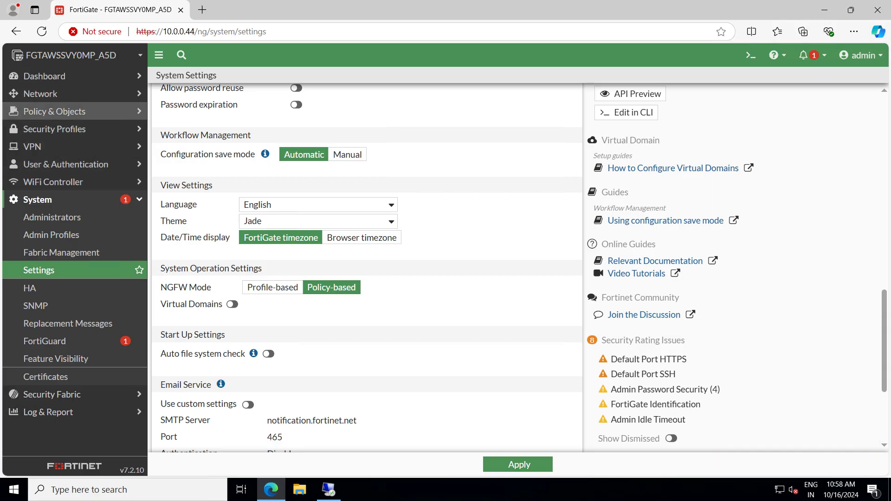
{"action": "left_click", "coordinate": [54, 112]}
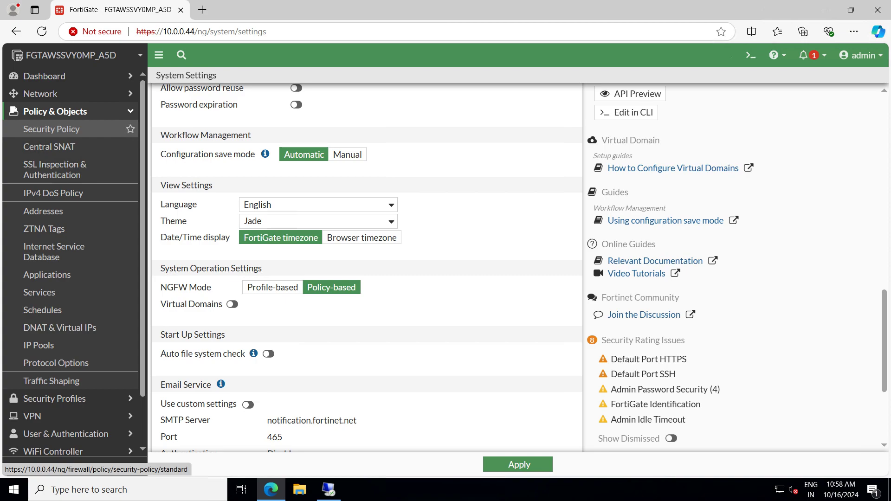
Create a new security policy with ID 1 named In2OutALL, leaving Policy Mode Standard
{"action": "left_click", "coordinate": [51, 129]}
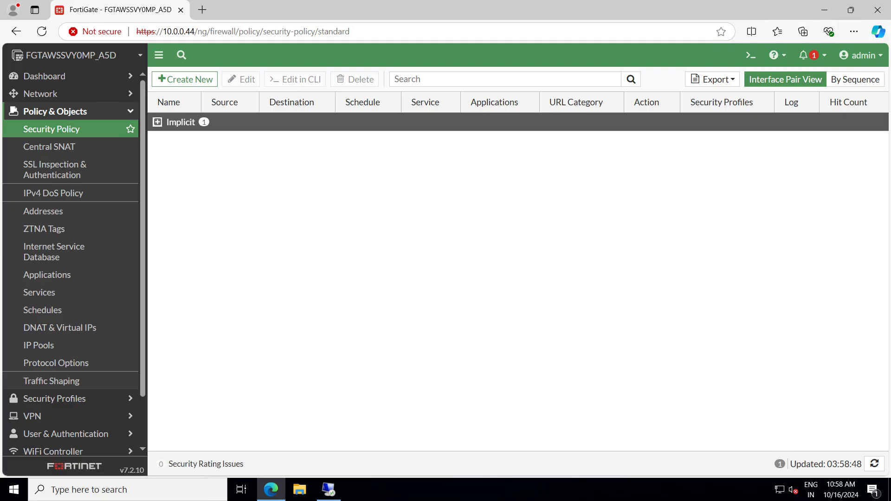
{"action": "left_click", "coordinate": [185, 79]}
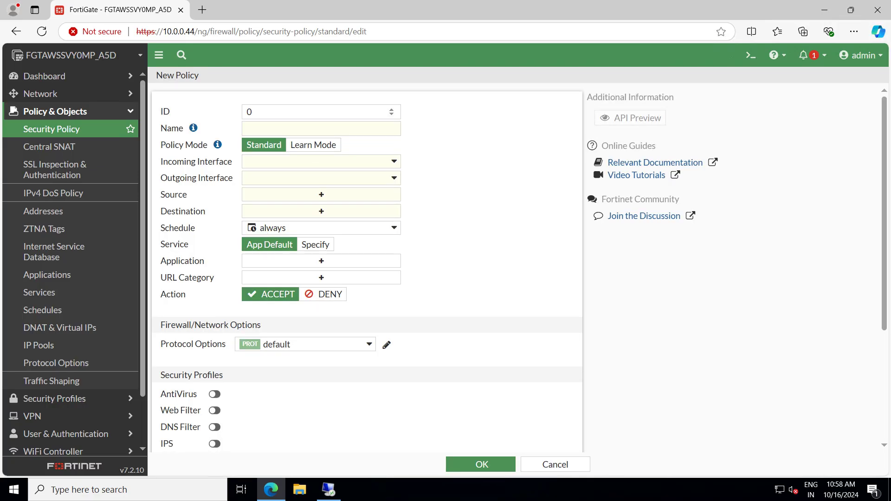
{"action": "key", "text": "BackSpace"}
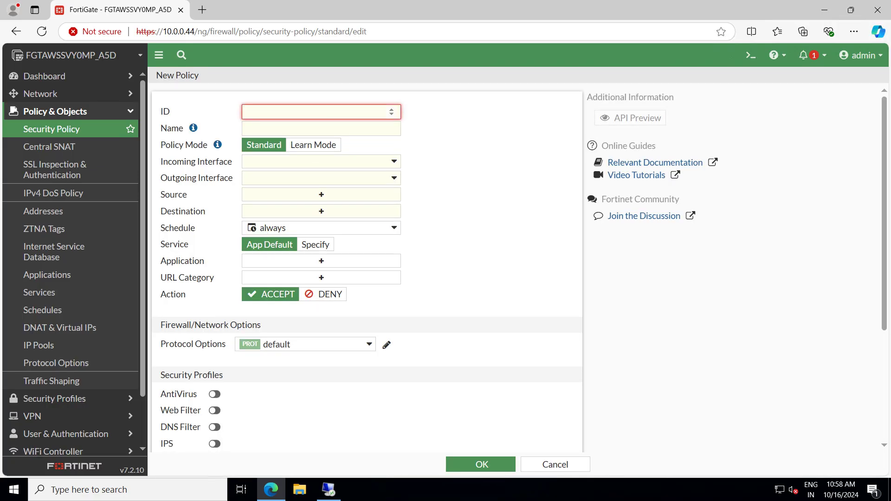
{"action": "type", "text": "1"}
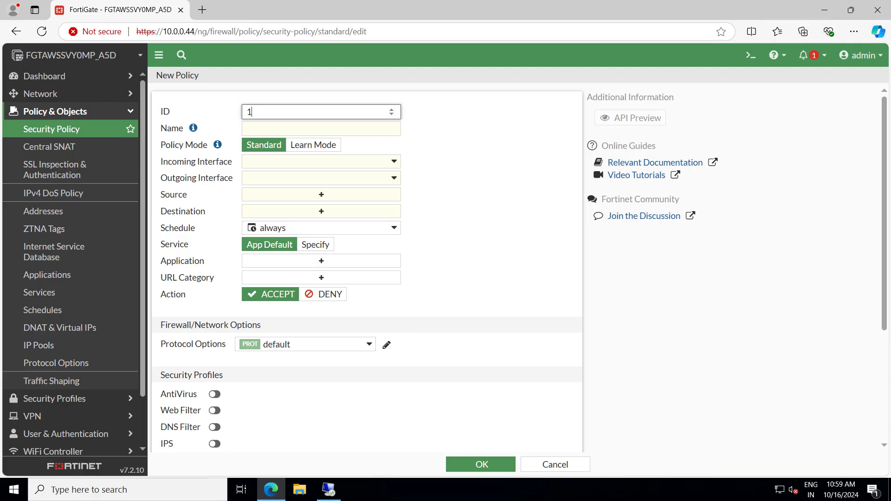
{"action": "left_click", "coordinate": [322, 128]}
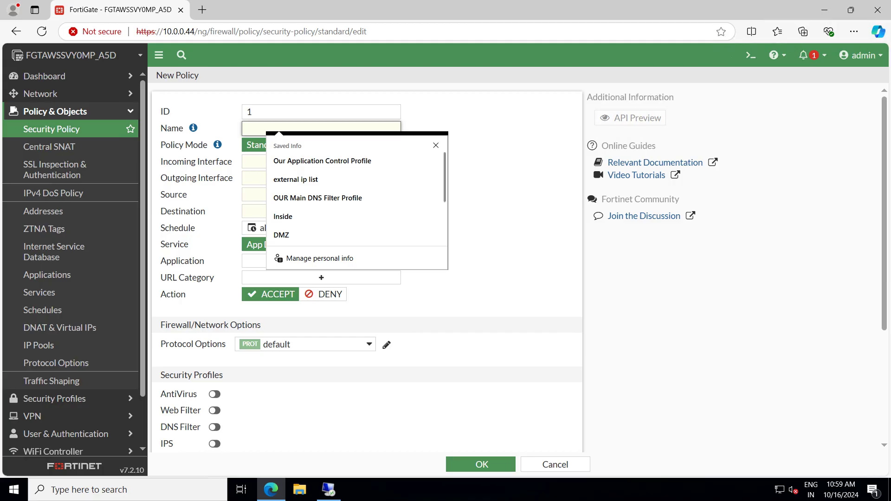
{"action": "type", "text": "In2O"}
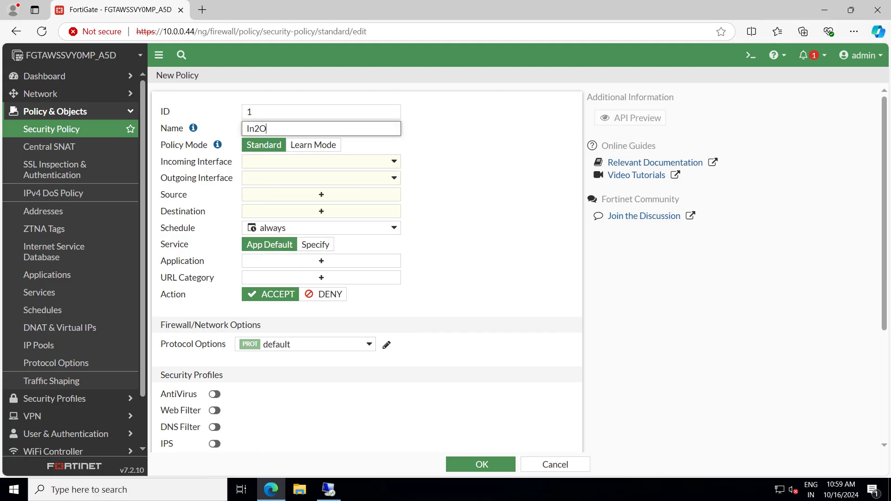
{"action": "type", "text": "utALL"}
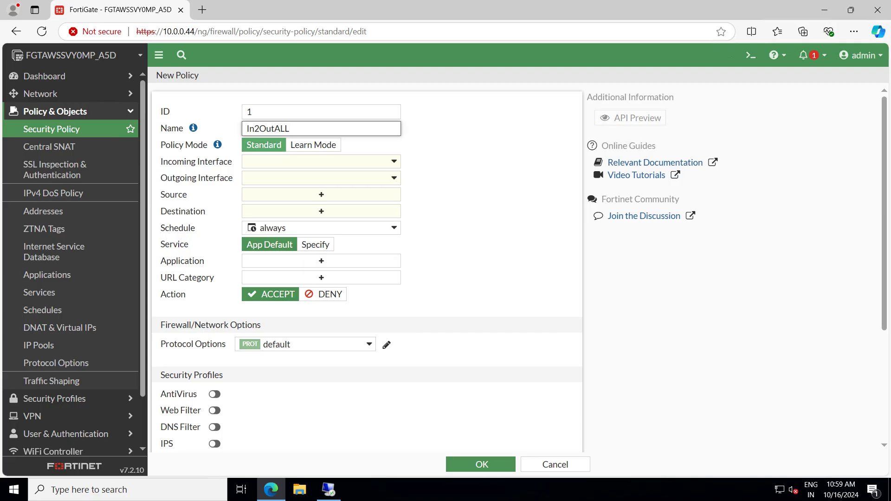
{"action": "left_click", "coordinate": [313, 145]}
{"action": "left_click", "coordinate": [264, 145]}
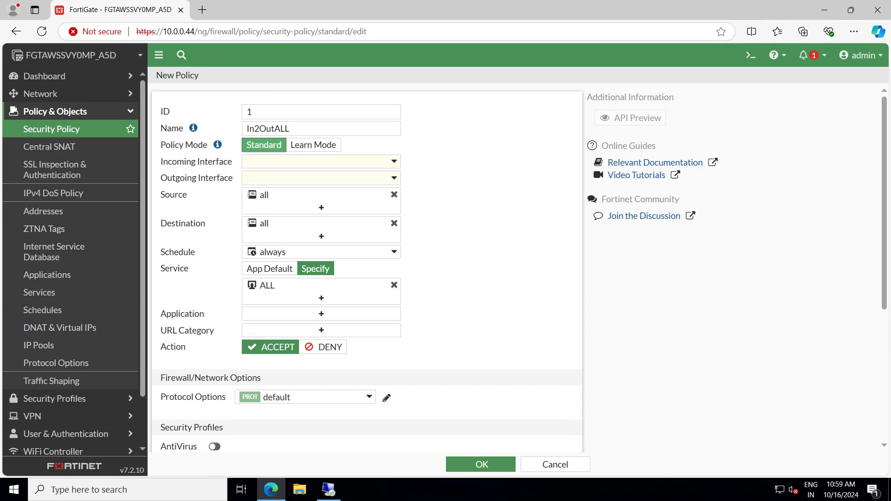
Set the incoming interface to Inside and the outgoing interface to Outside
{"action": "left_click", "coordinate": [320, 162]}
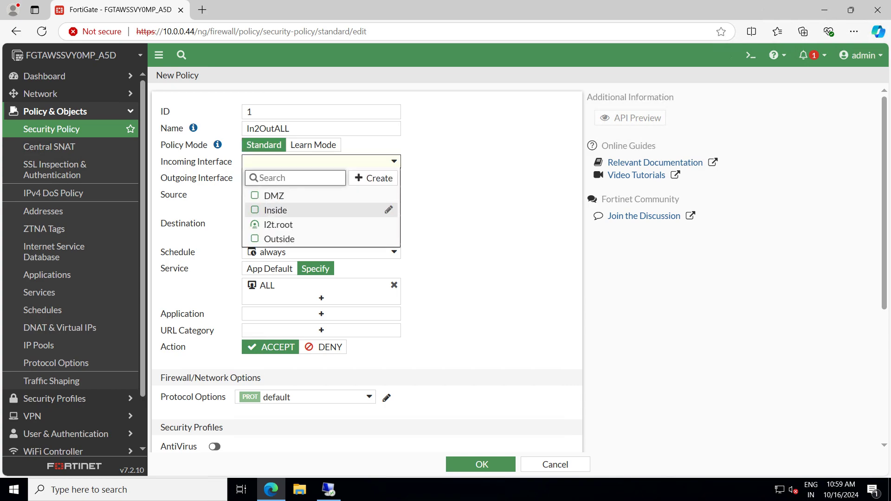
{"action": "left_click", "coordinate": [278, 211]}
{"action": "left_click", "coordinate": [320, 178]}
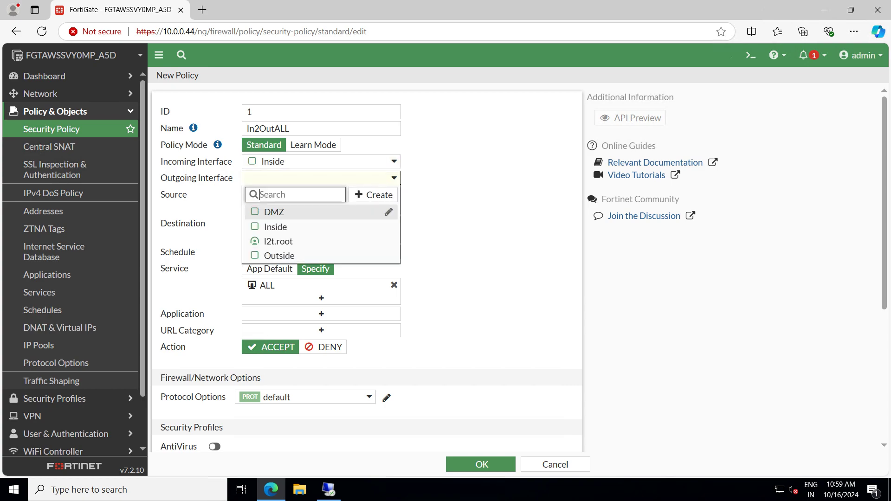
{"action": "left_click", "coordinate": [279, 256]}
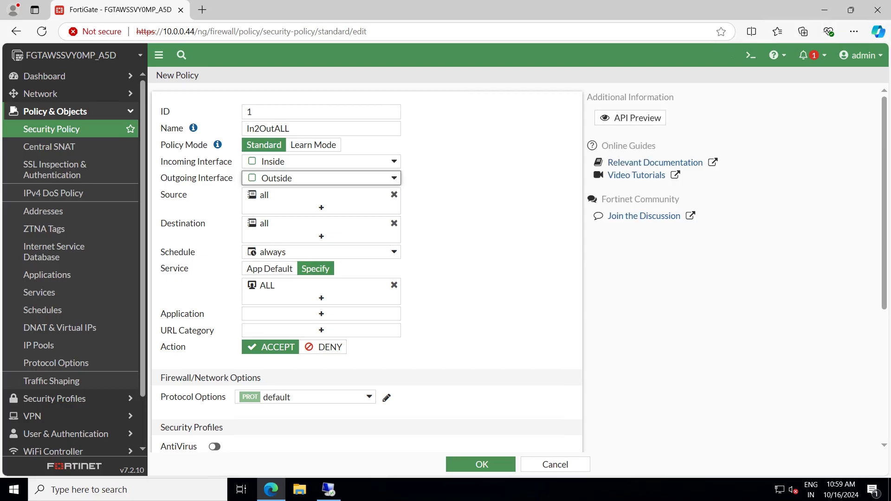
{"action": "scroll", "coordinate": [366, 267], "scroll_direction": "down", "scroll_amount": 1}
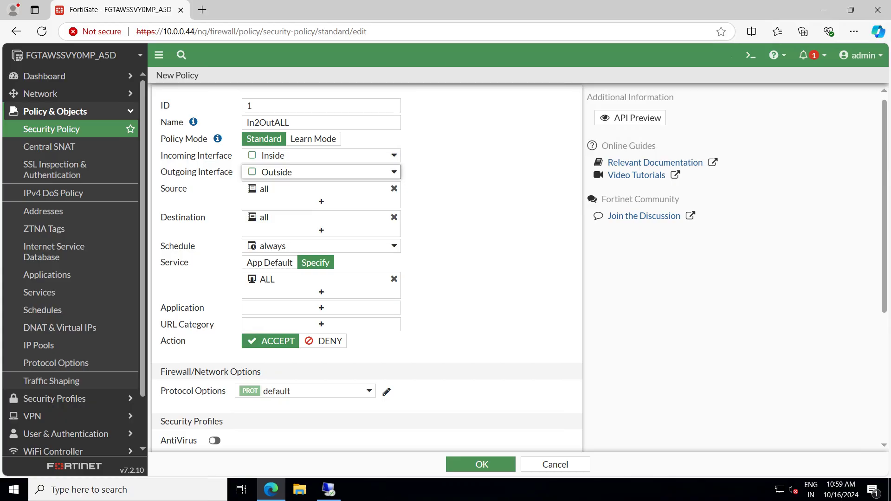
{"action": "scroll", "coordinate": [367, 267], "scroll_direction": "down", "scroll_amount": 4}
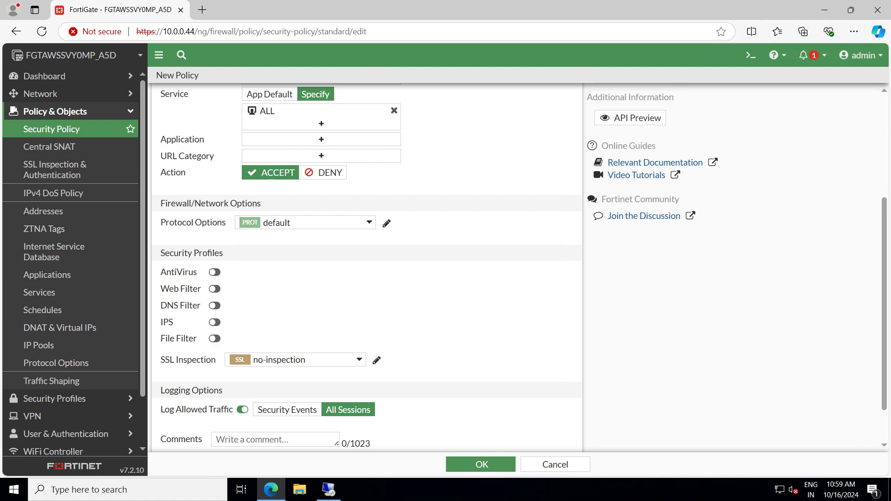
{"action": "scroll", "coordinate": [367, 267], "scroll_direction": "up", "scroll_amount": 3}
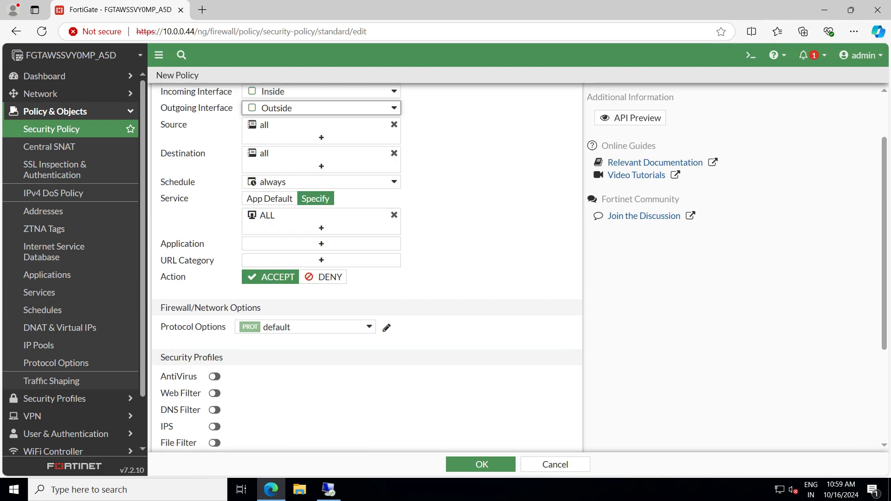
{"action": "scroll", "coordinate": [367, 267], "scroll_direction": "up", "scroll_amount": 2}
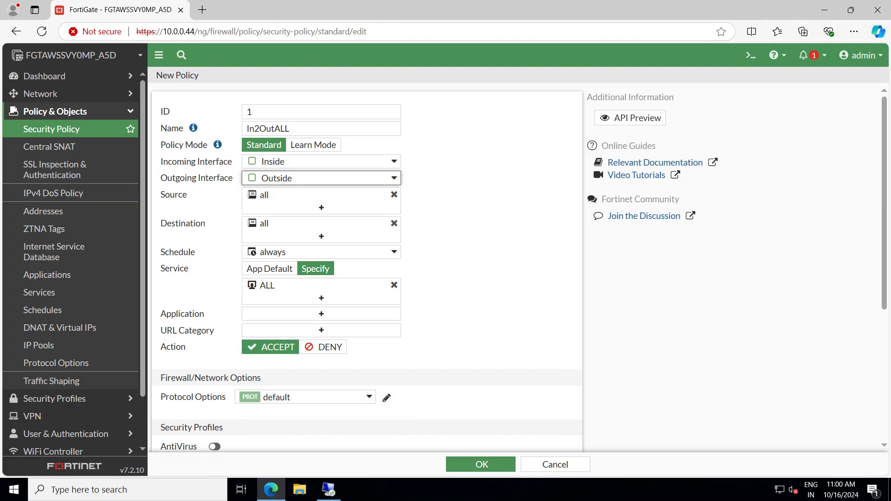
{"action": "left_click", "coordinate": [321, 314]}
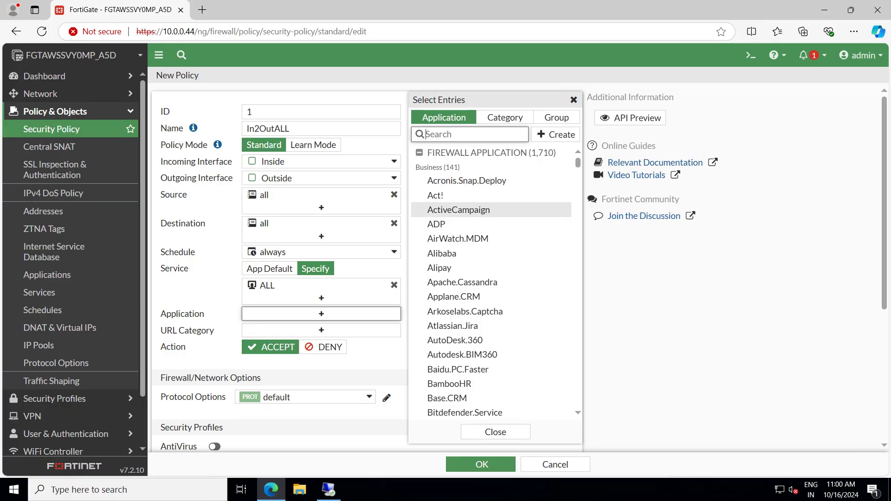
{"action": "scroll", "coordinate": [491, 326], "scroll_direction": "down", "scroll_amount": 4}
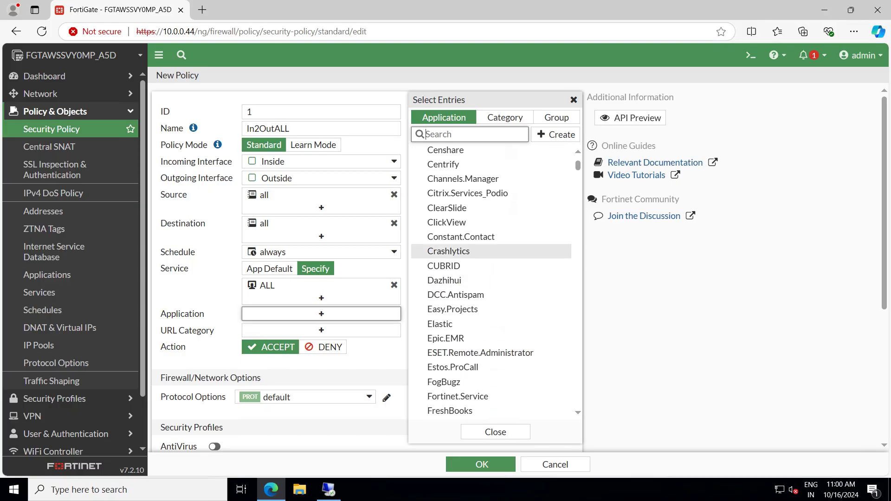
{"action": "scroll", "coordinate": [491, 253], "scroll_direction": "up", "scroll_amount": 5}
{"action": "scroll", "coordinate": [491, 278], "scroll_direction": "down", "scroll_amount": 20}
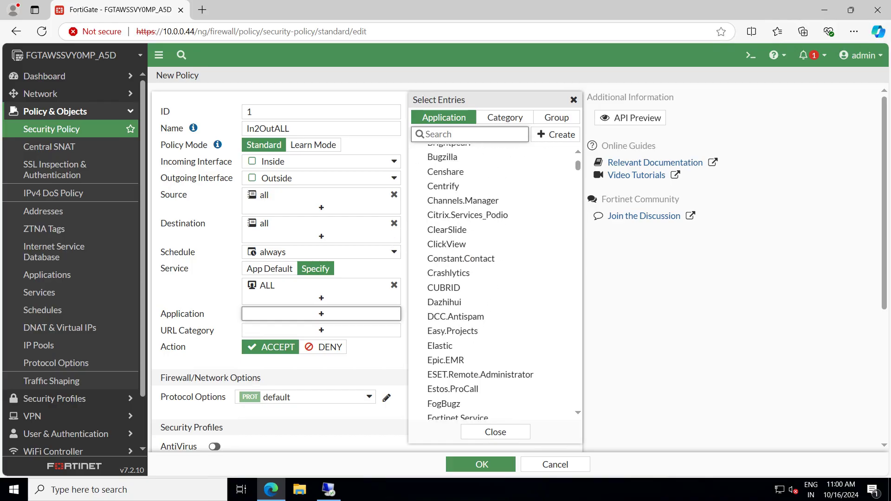
{"action": "left_click", "coordinate": [505, 117]}
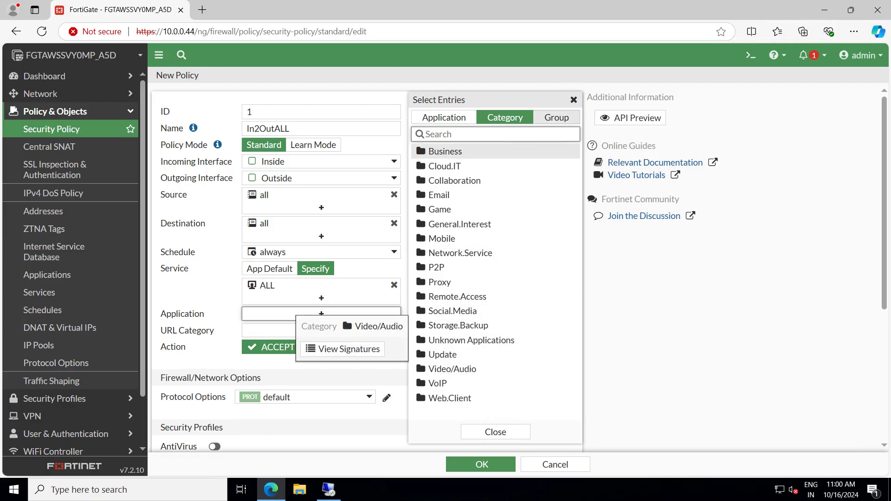
{"action": "left_click", "coordinate": [557, 117]}
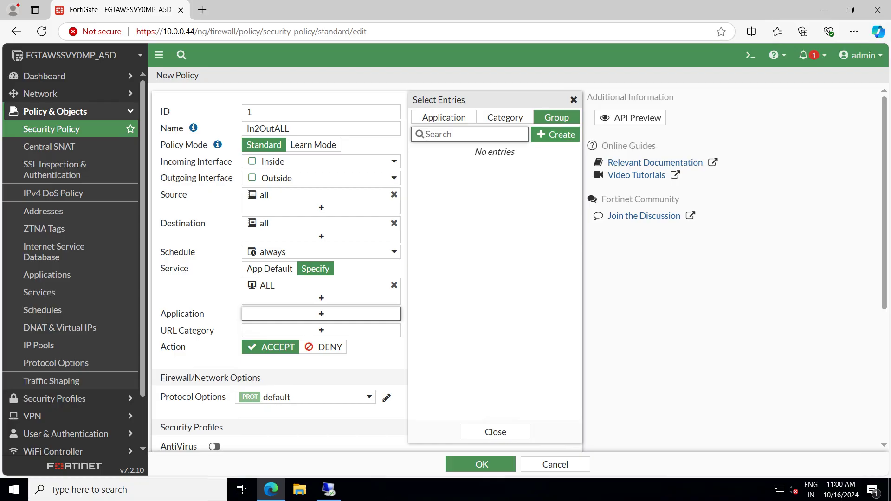
{"action": "left_click", "coordinate": [574, 100]}
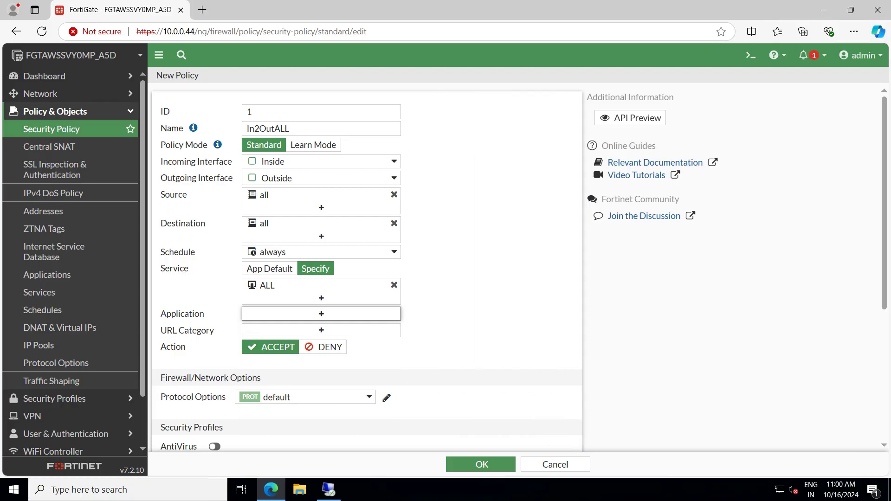
Browse URL categories, abandon the new threat feed connector, and close the picker with nothing selected
{"action": "left_click", "coordinate": [321, 330]}
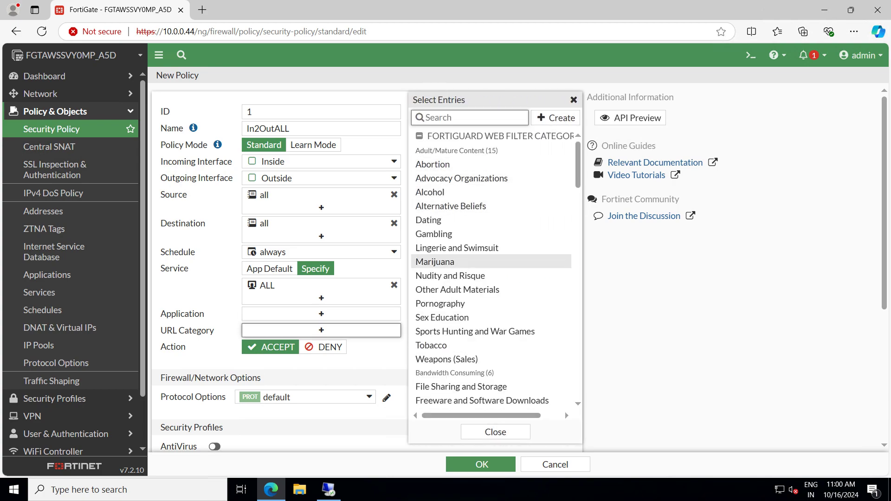
{"action": "scroll", "coordinate": [464, 279], "scroll_direction": "down", "scroll_amount": 3}
{"action": "scroll", "coordinate": [464, 303], "scroll_direction": "down", "scroll_amount": 4}
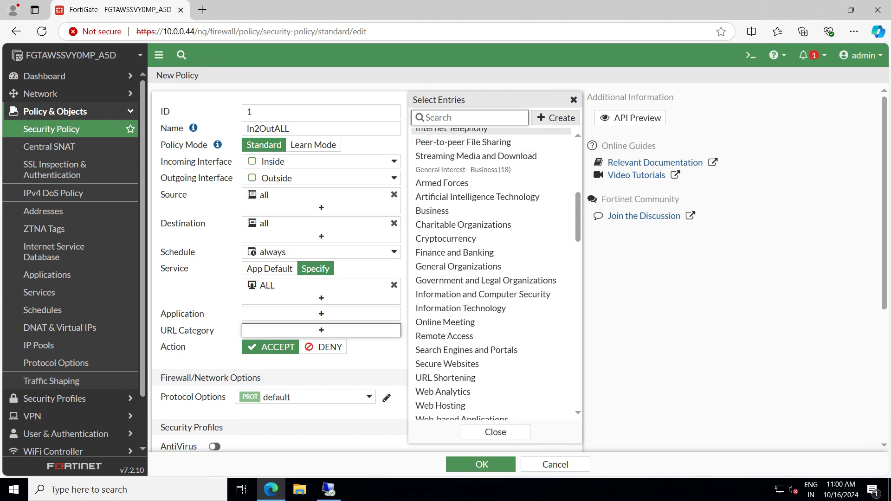
{"action": "left_click", "coordinate": [555, 118]}
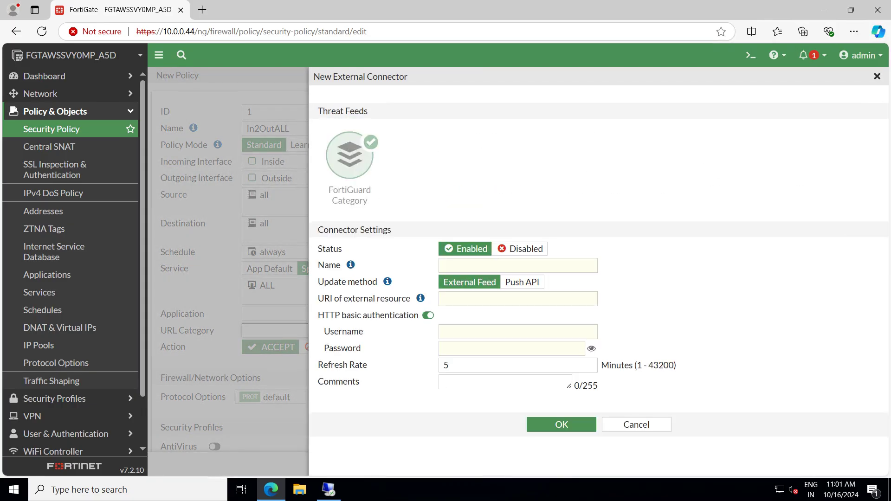
{"action": "left_click", "coordinate": [636, 425]}
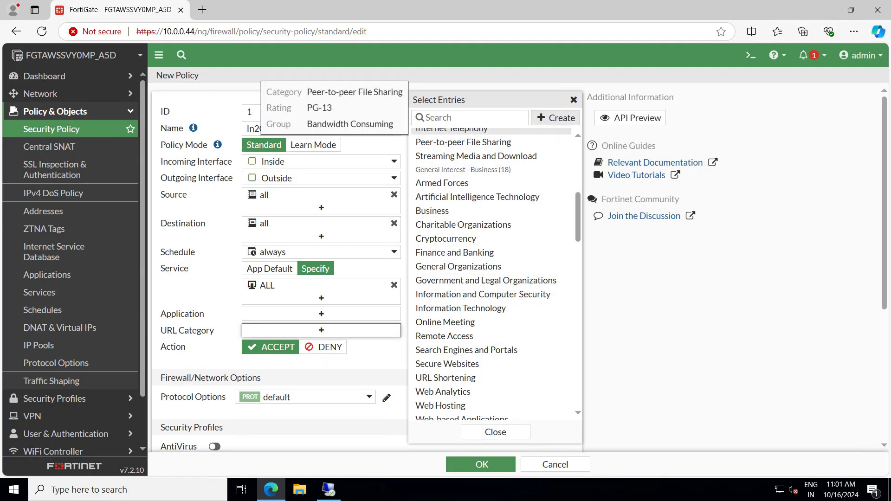
{"action": "left_click", "coordinate": [555, 118]}
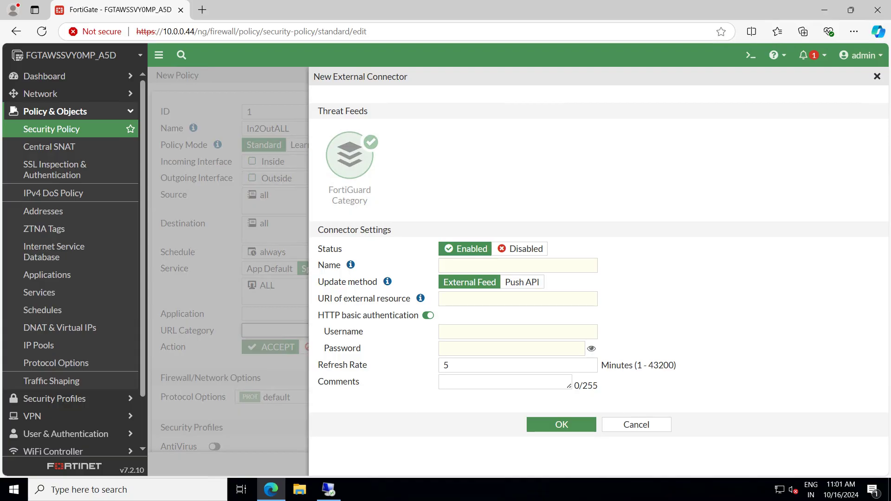
{"action": "left_click", "coordinate": [877, 76]}
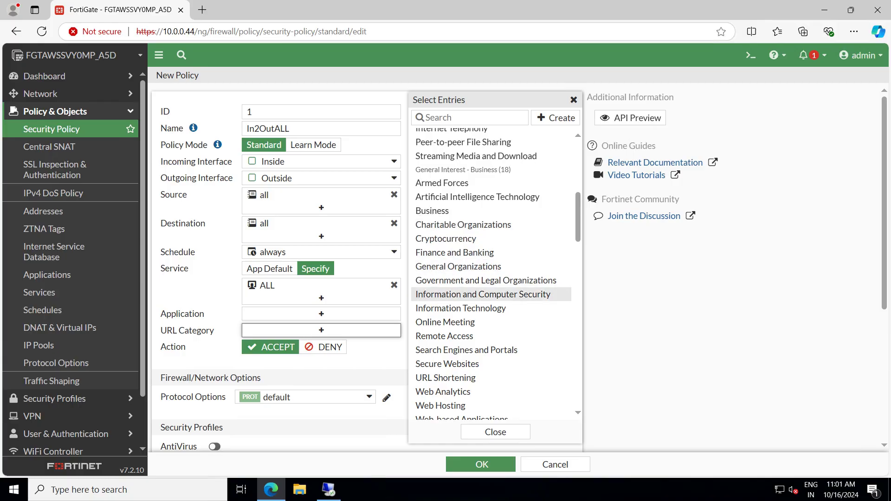
{"action": "left_click", "coordinate": [199, 293]}
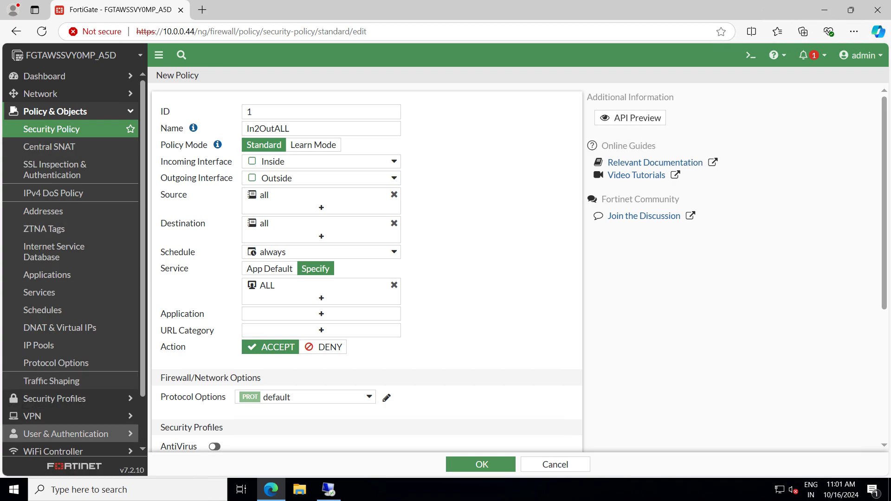
Verify NGFW Mode reads Policy-based in System Settings, then return to the Security Policy list
{"action": "scroll", "coordinate": [69, 417], "scroll_direction": "down", "scroll_amount": 3}
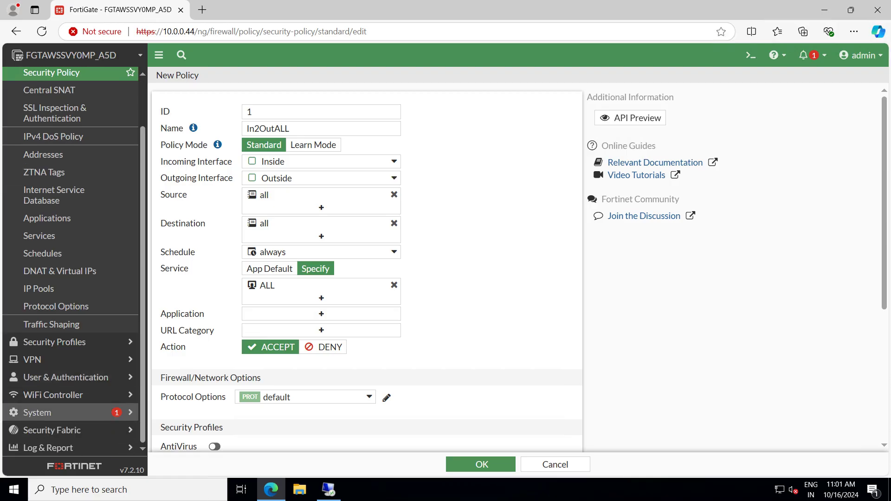
{"action": "left_click", "coordinate": [70, 412]}
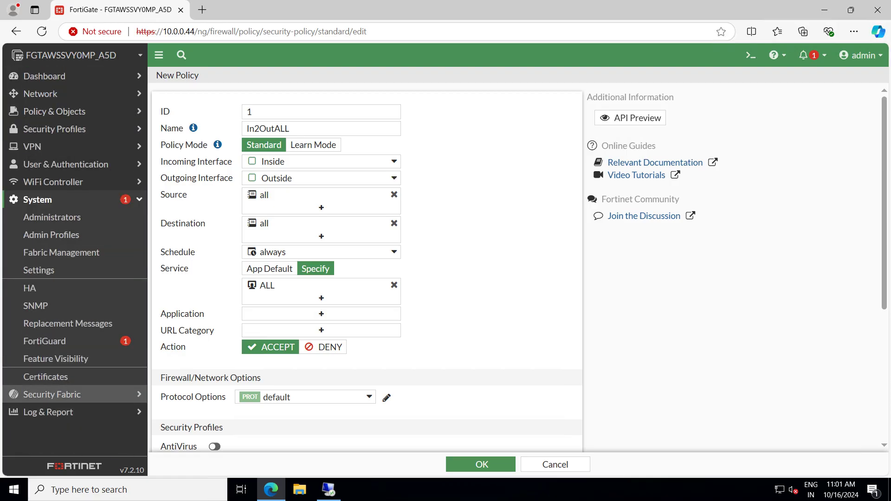
{"action": "scroll", "coordinate": [366, 269], "scroll_direction": "down", "scroll_amount": 5}
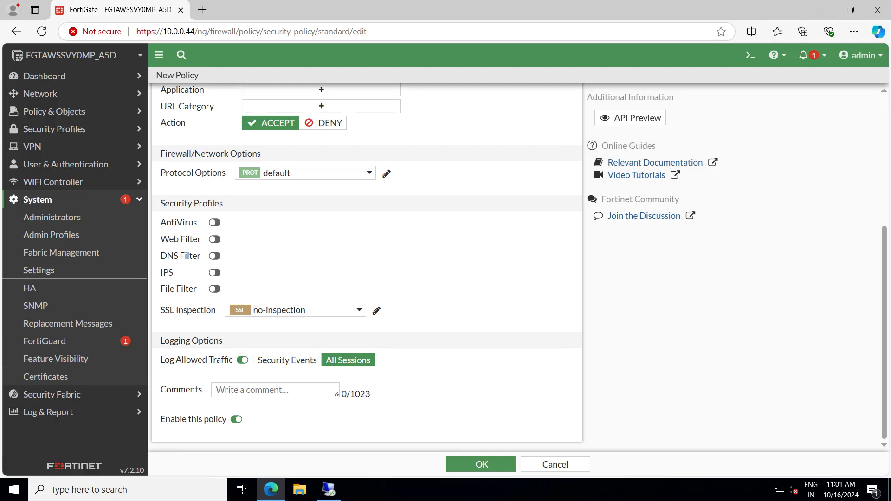
{"action": "left_click", "coordinate": [47, 270]}
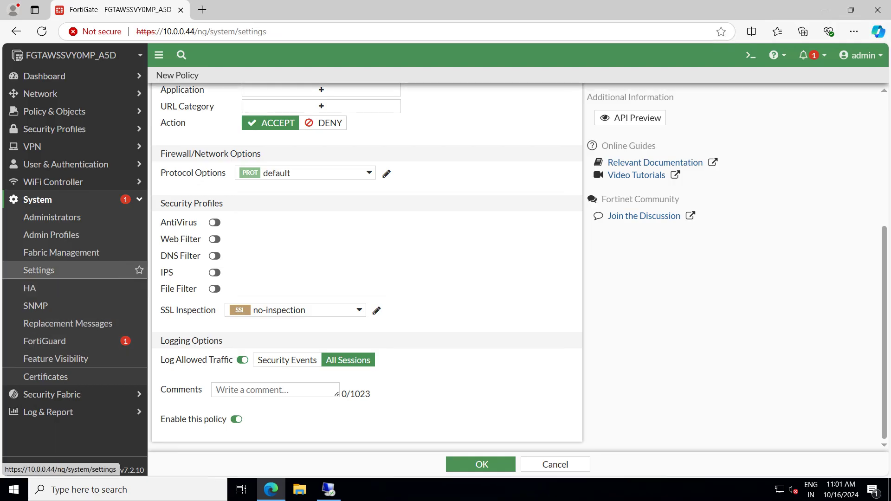
{"action": "scroll", "coordinate": [367, 269], "scroll_direction": "down", "scroll_amount": 5}
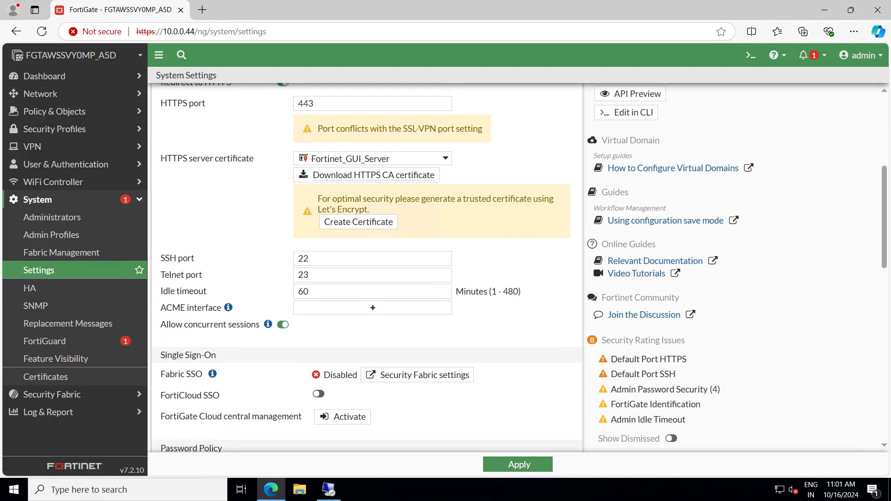
{"action": "scroll", "coordinate": [367, 267], "scroll_direction": "down", "scroll_amount": 5}
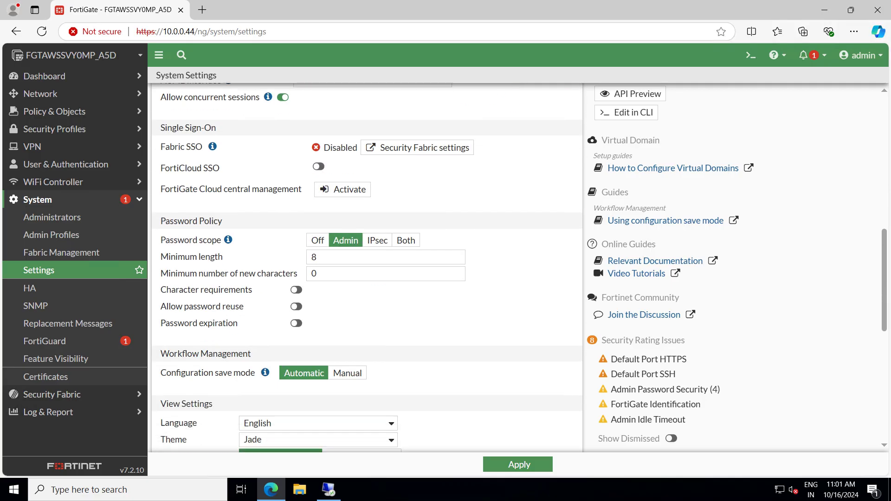
{"action": "scroll", "coordinate": [366, 268], "scroll_direction": "down", "scroll_amount": 4}
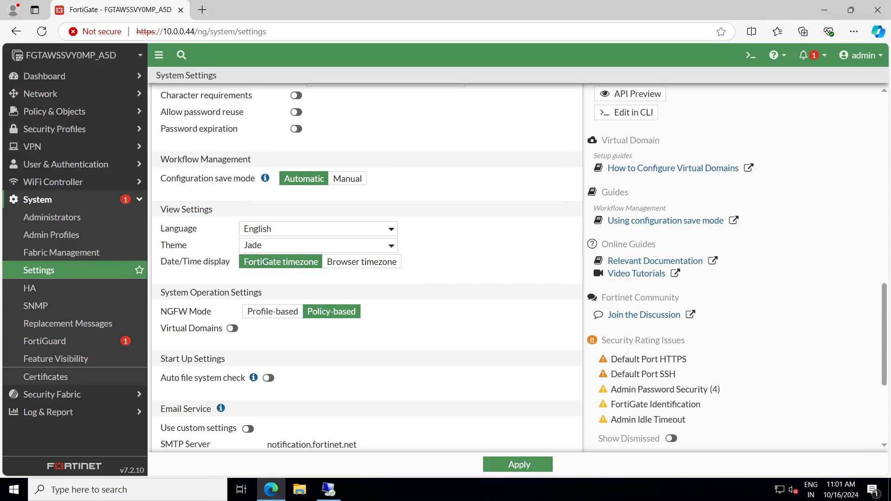
{"action": "scroll", "coordinate": [272, 312], "scroll_direction": "up", "scroll_amount": 10}
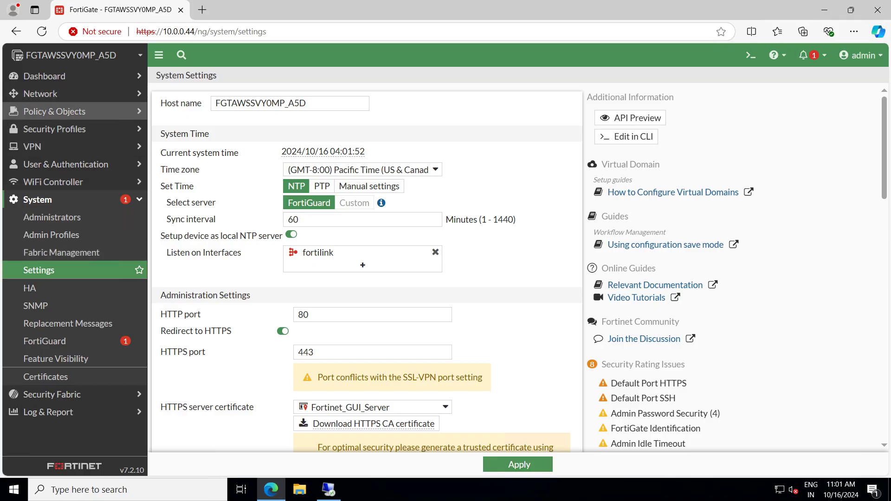
{"action": "left_click", "coordinate": [54, 111]}
{"action": "left_click", "coordinate": [51, 129]}
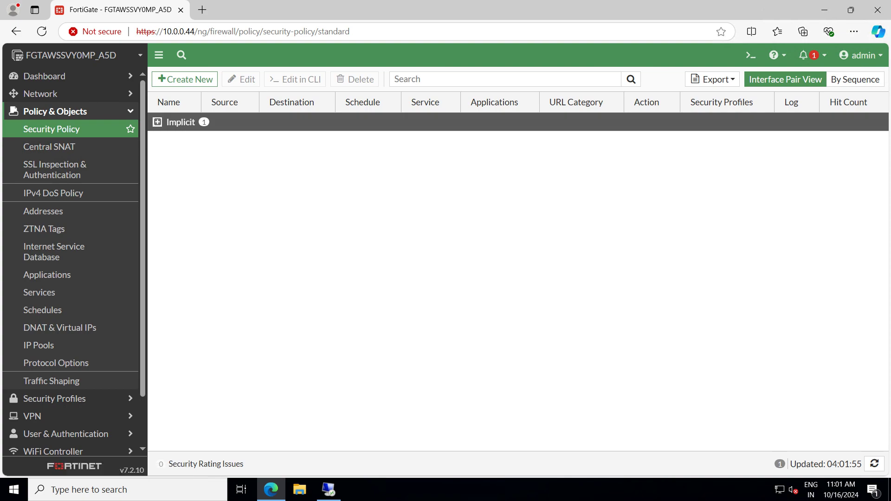
Create a new security policy with ID 1 and name IN2OUT
{"action": "left_click", "coordinate": [185, 79]}
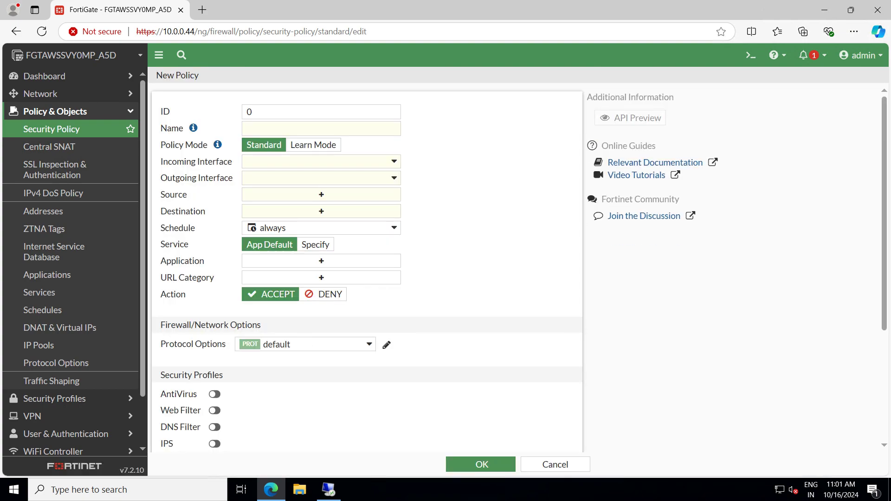
{"action": "left_click", "coordinate": [320, 112]}
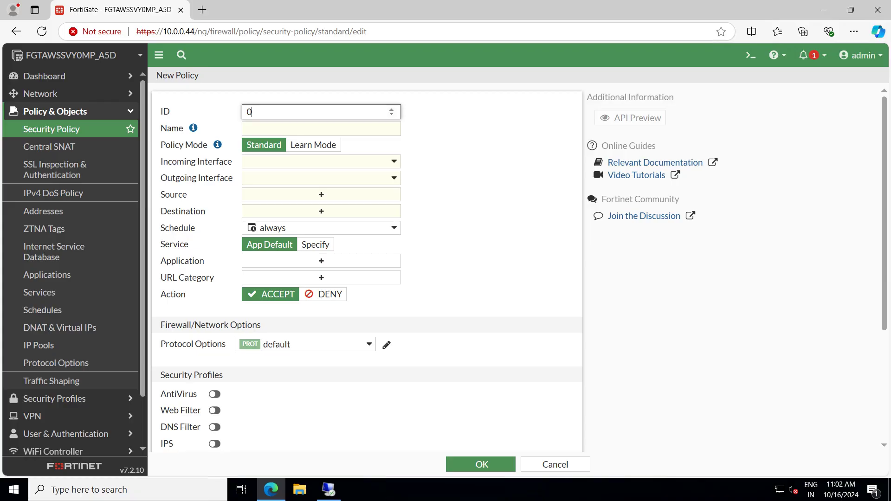
{"action": "key", "text": "BackSpace"}
{"action": "type", "text": "1"}
{"action": "left_click", "coordinate": [288, 129]}
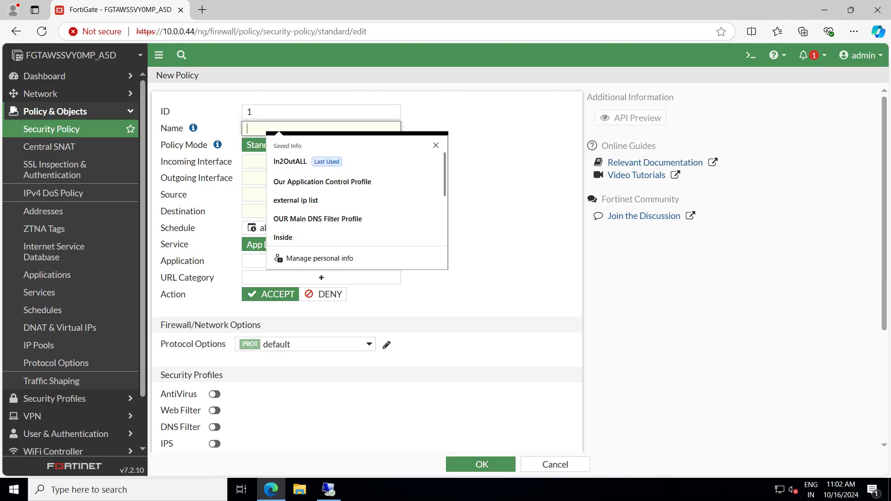
{"action": "type", "text": "IN2"}
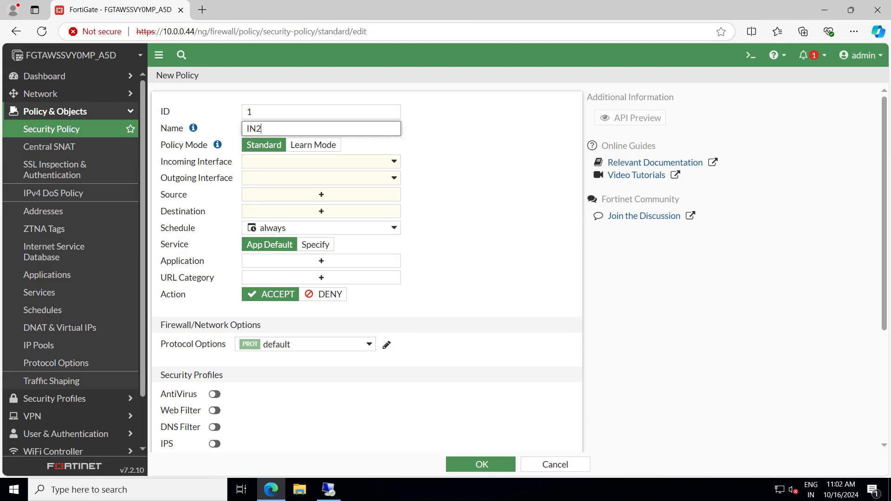
{"action": "type", "text": "POLI"}
{"action": "key", "text": "BackSpace"}
{"action": "key", "text": "BackSpace"}
{"action": "key", "text": "BackSpace"}
{"action": "key", "text": "BackSpace"}
{"action": "type", "text": "OUT"}
{"action": "key", "text": "shift+Tab"}
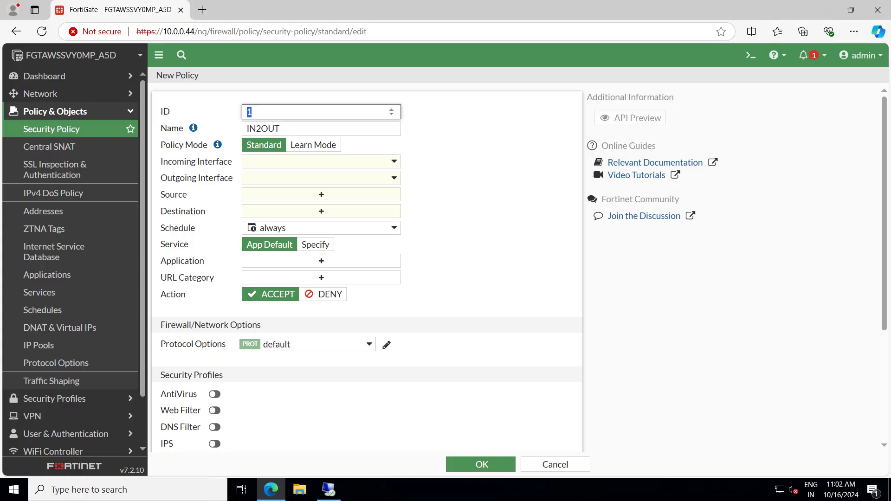
Route the policy from Inside to Outside with source and destination address all
{"action": "left_click", "coordinate": [321, 162]}
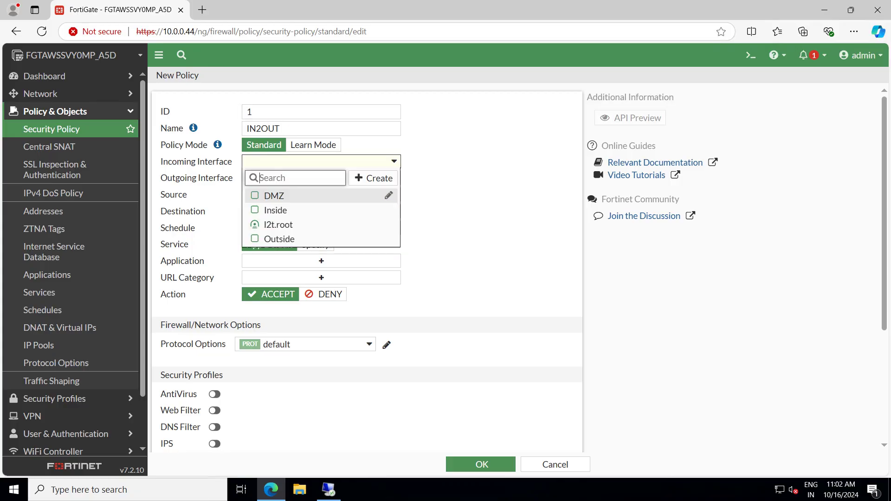
{"action": "left_click", "coordinate": [276, 210]}
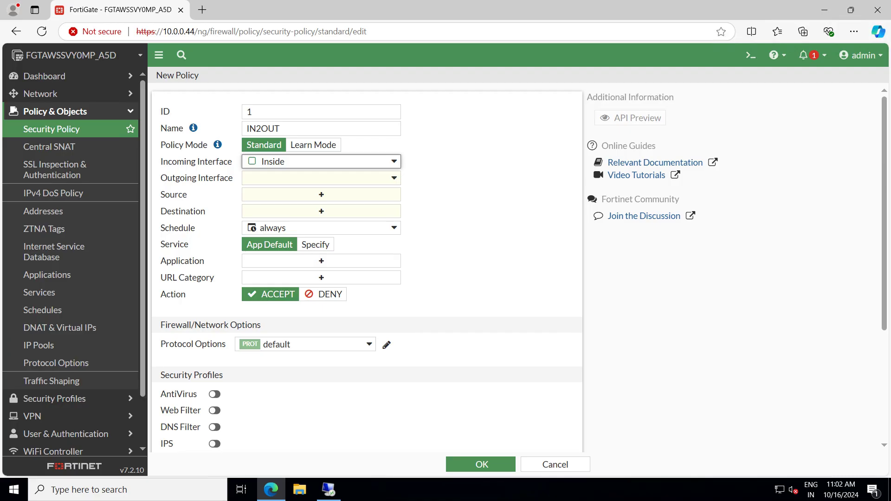
{"action": "left_click", "coordinate": [320, 178]}
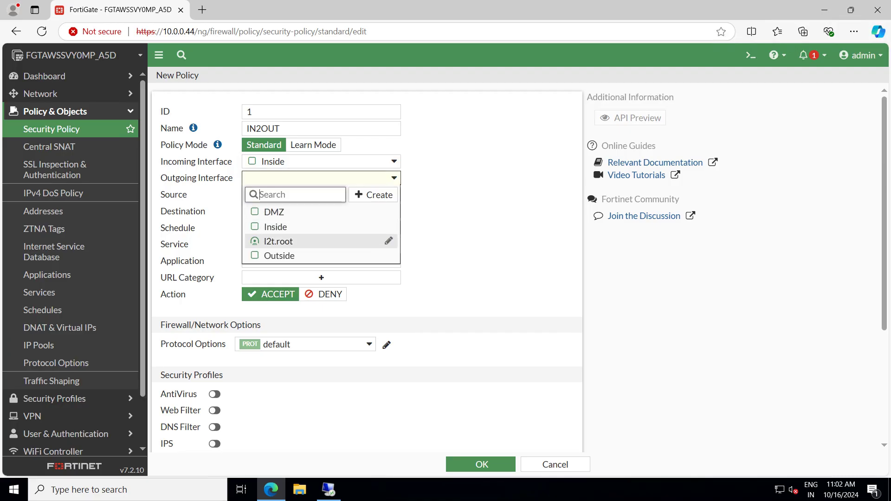
{"action": "left_click", "coordinate": [279, 256]}
{"action": "left_click", "coordinate": [322, 195]}
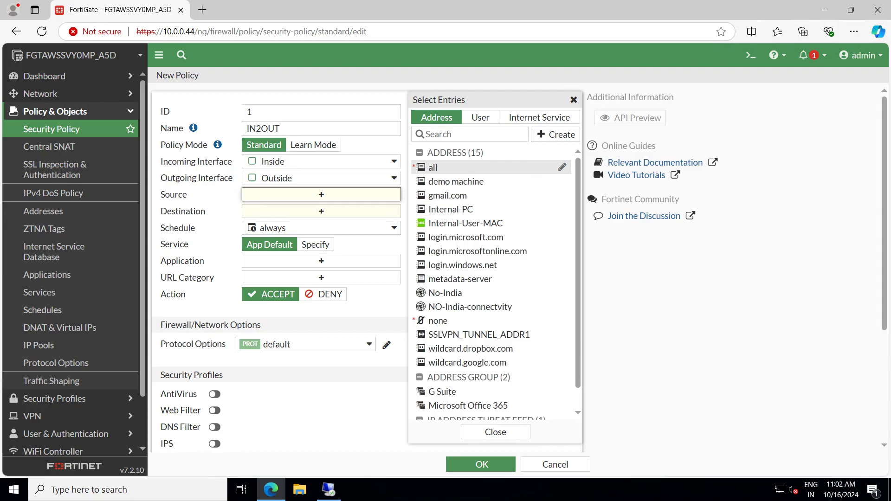
{"action": "left_click", "coordinate": [441, 168]}
{"action": "left_click", "coordinate": [322, 224]}
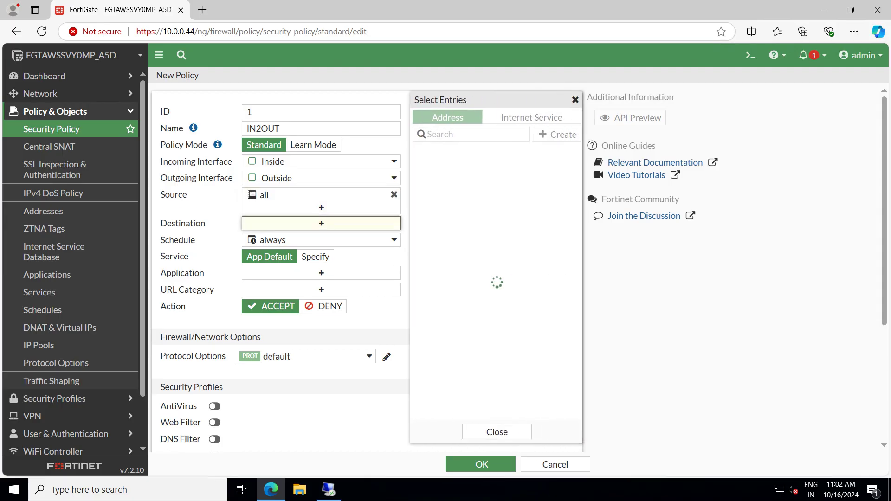
{"action": "left_click", "coordinate": [441, 168]}
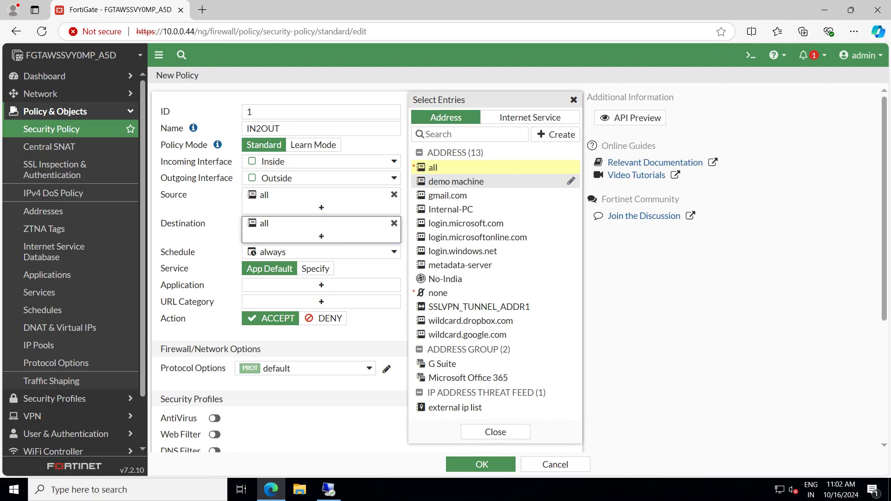
Keep the service at App Default after briefly trying specified services
{"action": "scroll", "coordinate": [279, 260], "scroll_direction": "down", "scroll_amount": 1}
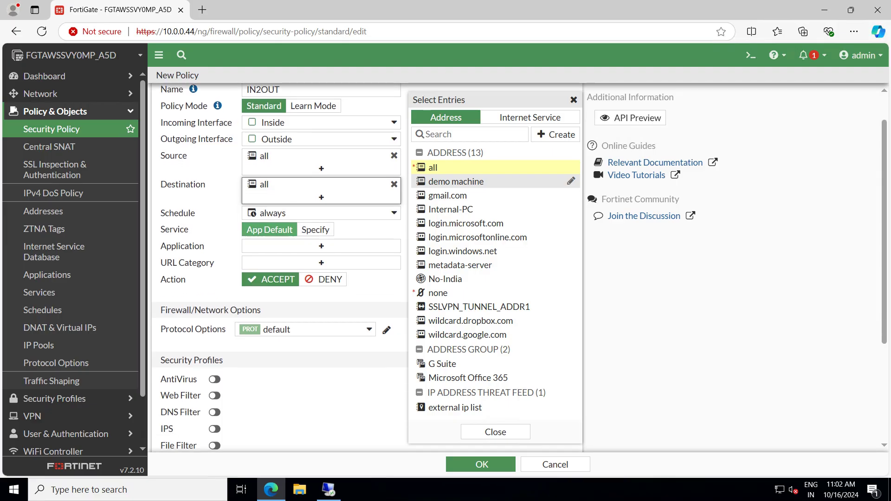
{"action": "left_click", "coordinate": [316, 230]}
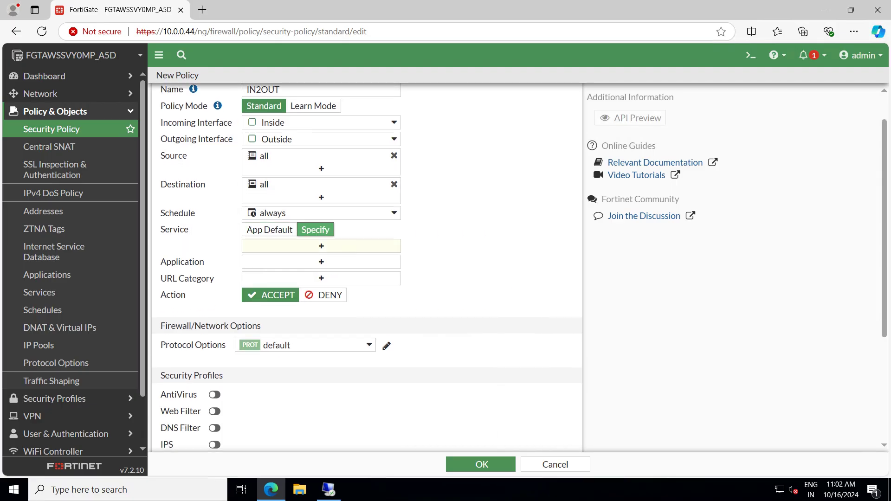
{"action": "left_click", "coordinate": [322, 246]}
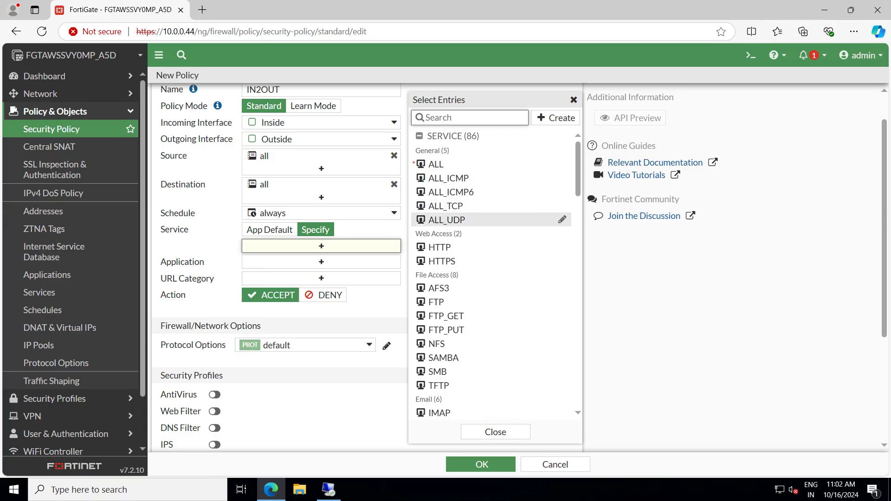
{"action": "left_click", "coordinate": [269, 230]}
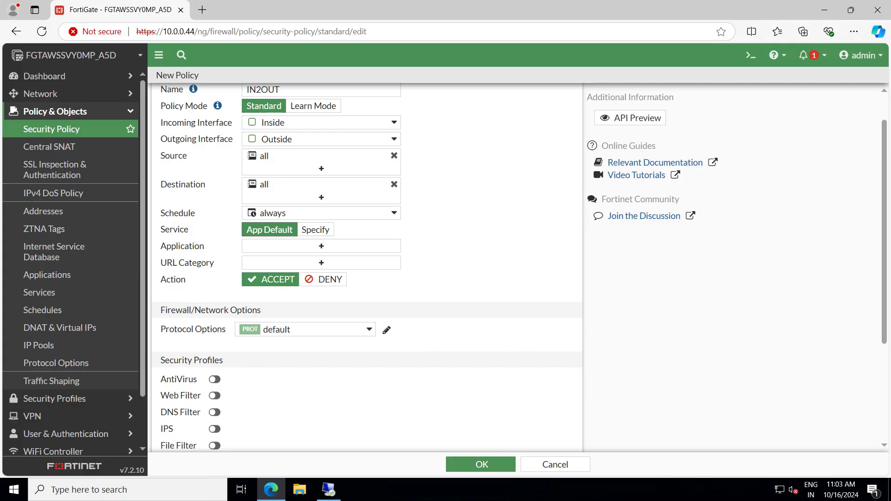
Set SSL Inspection to the Cert-For-Outbound-Inspection profile
{"action": "scroll", "coordinate": [367, 267], "scroll_direction": "down", "scroll_amount": 3}
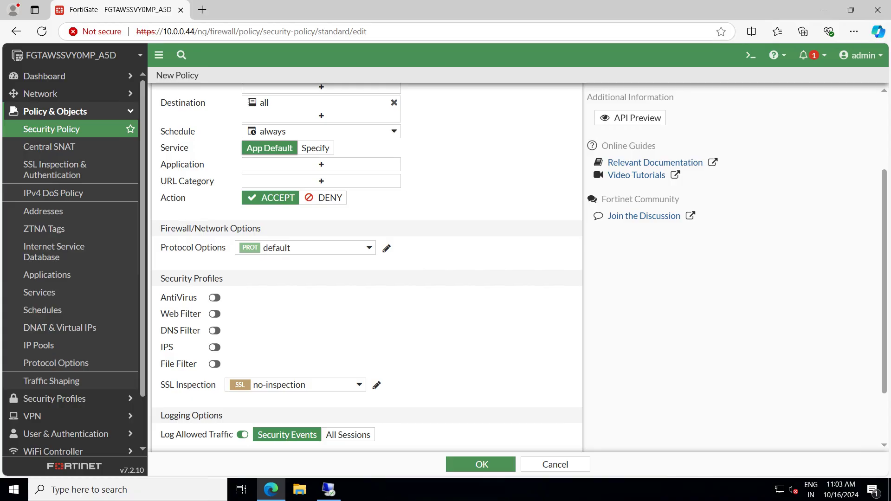
{"action": "scroll", "coordinate": [367, 267], "scroll_direction": "down", "scroll_amount": 3}
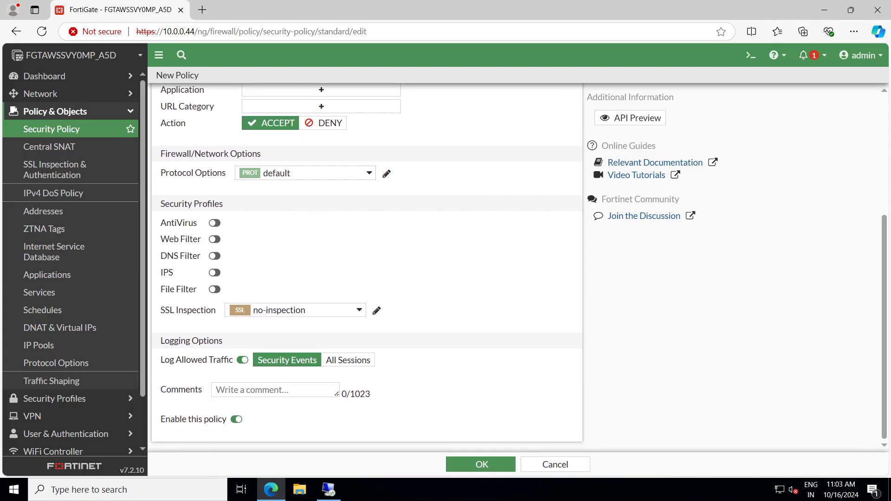
{"action": "left_click", "coordinate": [297, 311]}
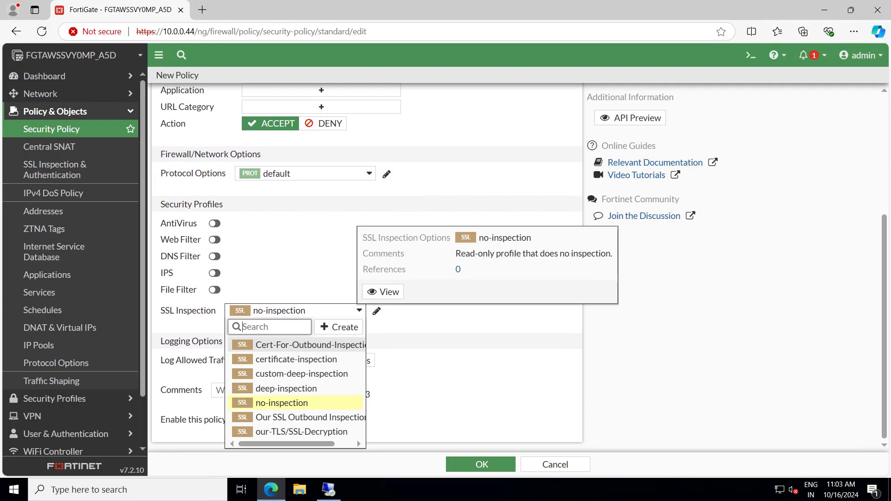
{"action": "left_click", "coordinate": [306, 345]}
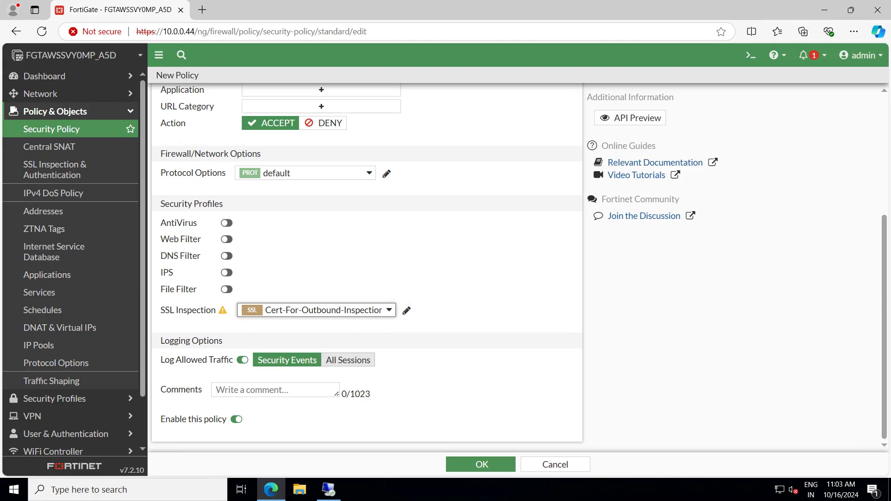
{"action": "scroll", "coordinate": [367, 266], "scroll_direction": "up", "scroll_amount": 4}
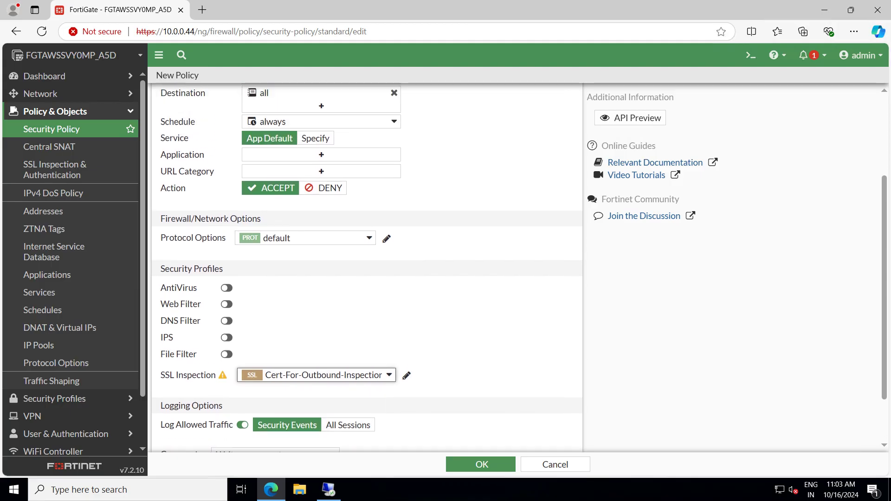
{"action": "scroll", "coordinate": [367, 267], "scroll_direction": "down", "scroll_amount": 4}
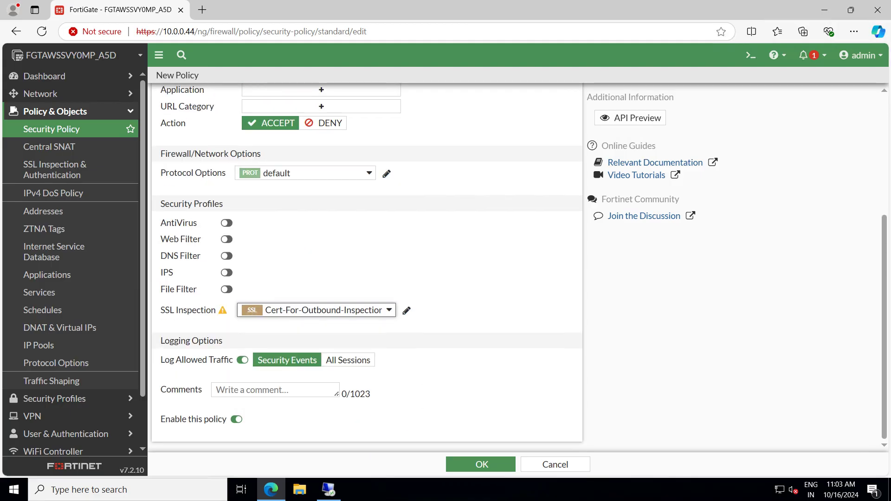
{"action": "scroll", "coordinate": [367, 267], "scroll_direction": "up", "scroll_amount": 4}
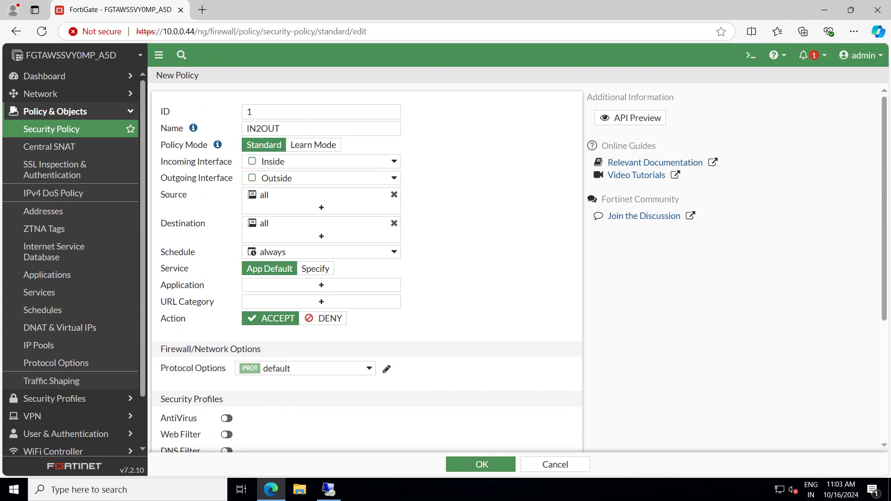
{"action": "scroll", "coordinate": [367, 267], "scroll_direction": "down", "scroll_amount": 4}
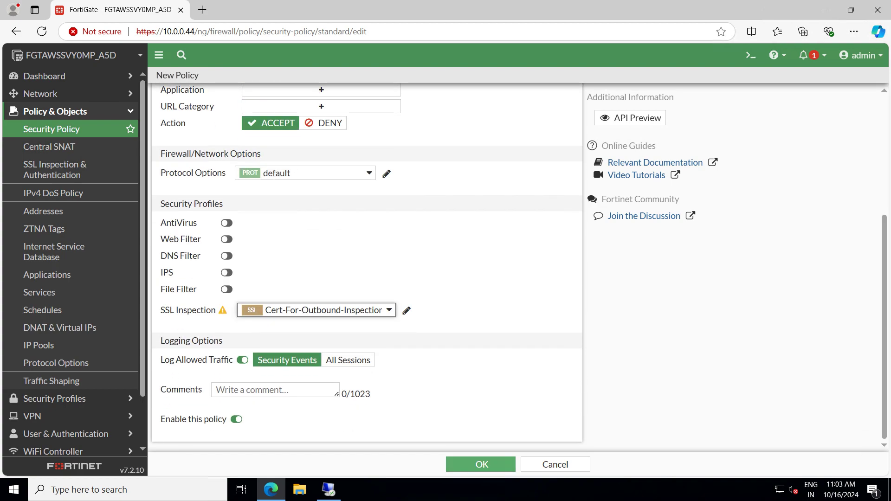
Save the IN2OUT policy, accepting the full-inspection warning, and switch to the remote test machine
{"action": "left_click", "coordinate": [481, 464]}
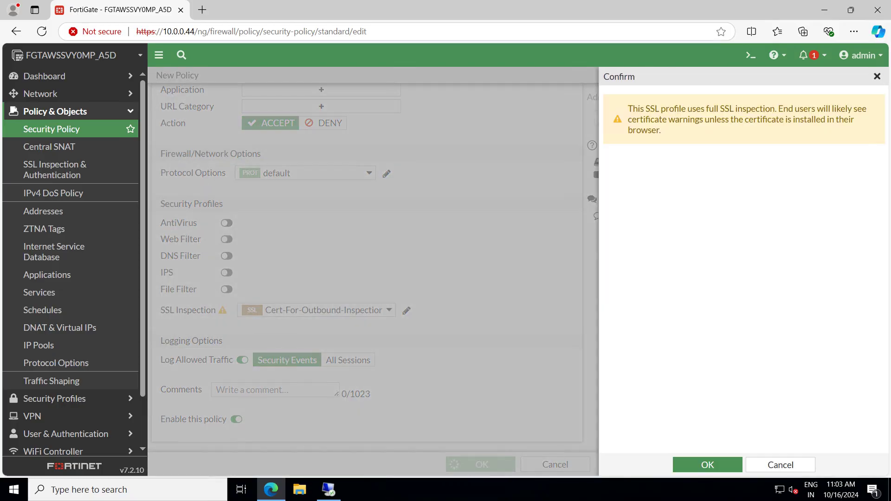
{"action": "left_click", "coordinate": [708, 465]}
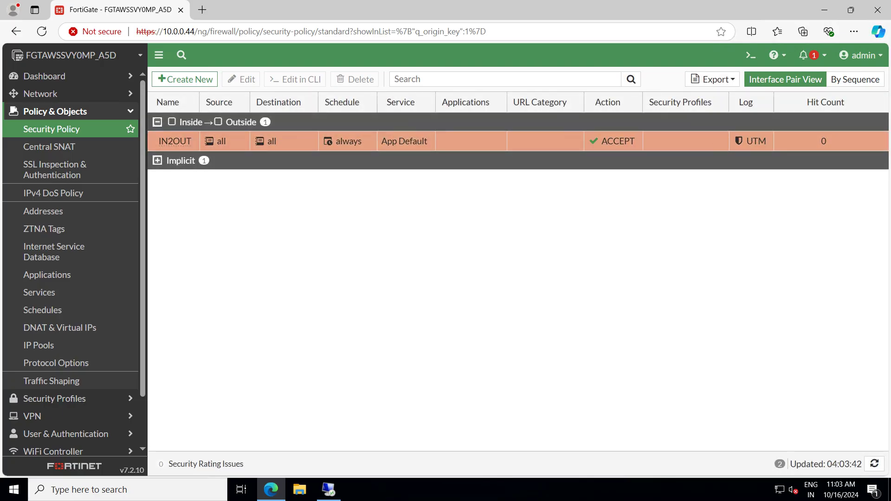
{"action": "left_click", "coordinate": [328, 489]}
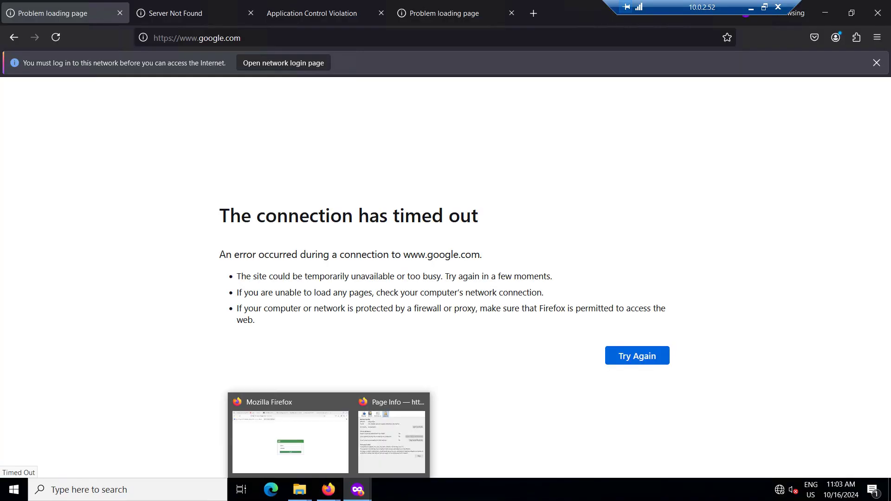
Reload google.com, facebook.com and youtube.com in their respective tabs
{"action": "left_click", "coordinate": [278, 38]}
{"action": "key", "text": "Return"}
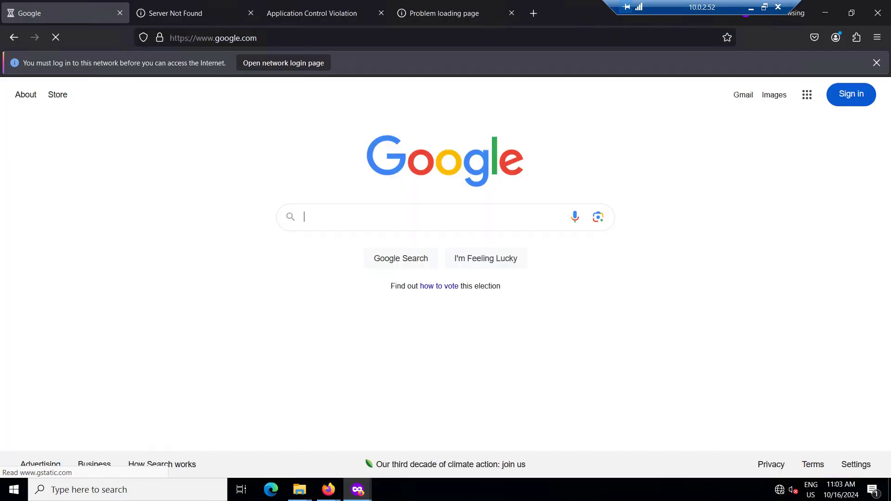
{"action": "key", "text": "ctrl+Tab"}
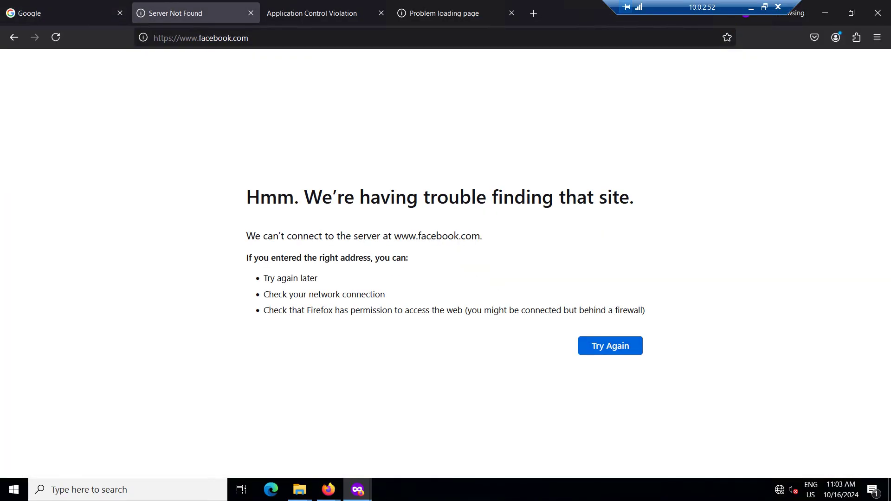
{"action": "key", "text": "ctrl+l"}
{"action": "key", "text": "Return"}
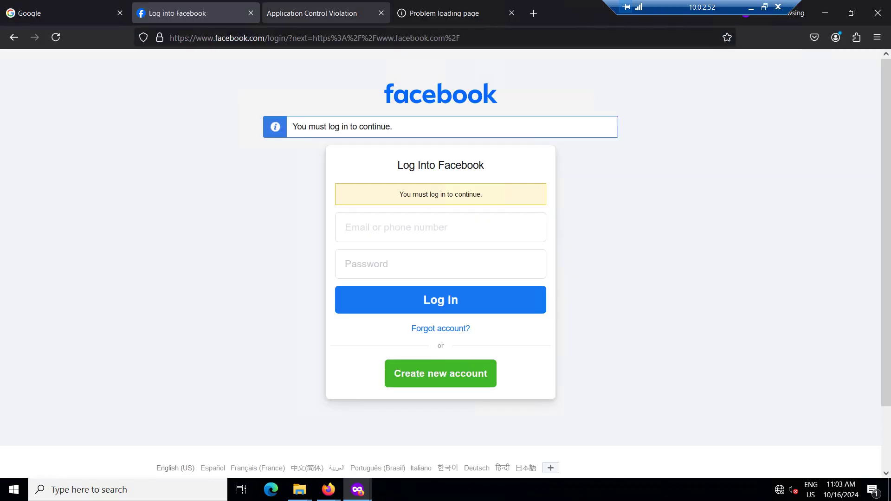
{"action": "key", "text": "ctrl+Tab"}
{"action": "key", "text": "ctrl+l"}
{"action": "key", "text": "Return"}
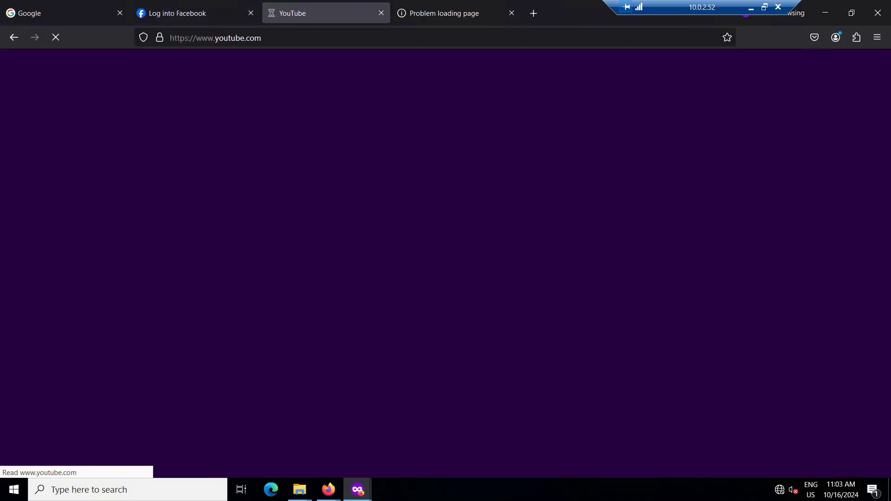
Reload google.com once more and return to the FortiGate session
{"action": "key", "text": "ctrl+Tab"}
{"action": "key", "text": "ctrl+l"}
{"action": "key", "text": "Return"}
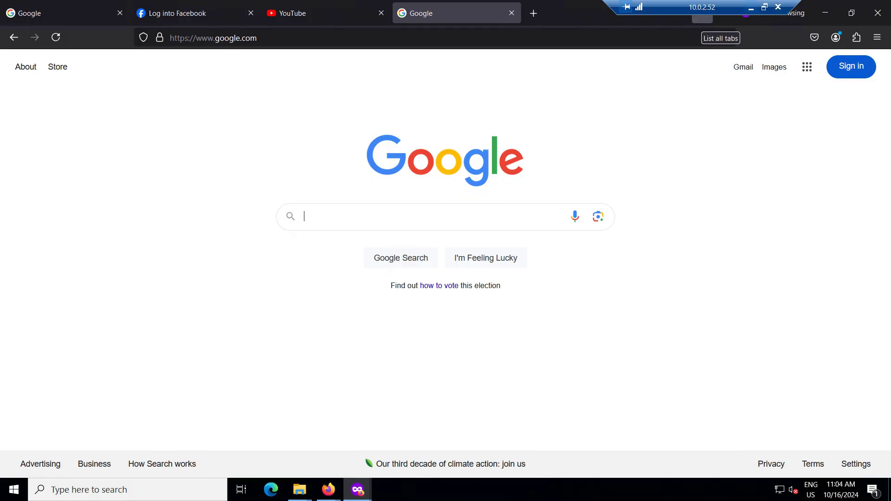
{"action": "left_click", "coordinate": [751, 8]}
Open IN2OUT for editing and refresh it to show 38 hits with all security profiles off
{"action": "double_click", "coordinate": [188, 140]}
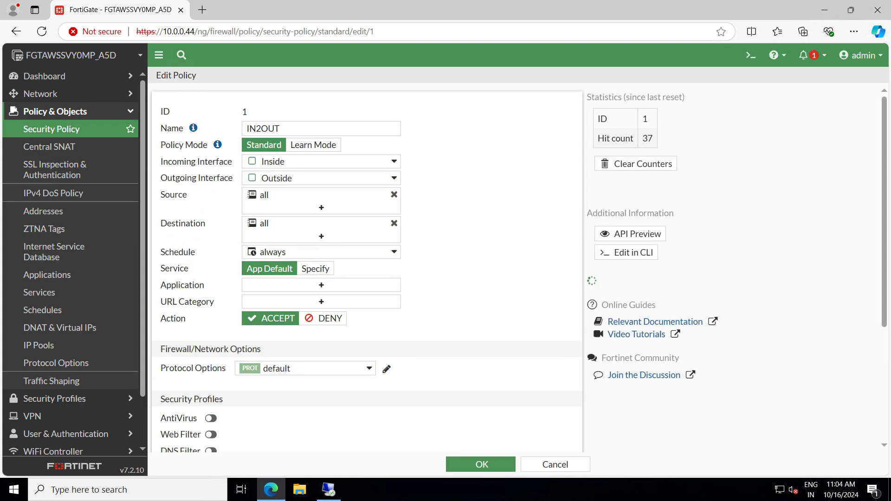
{"action": "scroll", "coordinate": [367, 269], "scroll_direction": "down", "scroll_amount": 2}
{"action": "scroll", "coordinate": [211, 270], "scroll_direction": "down", "scroll_amount": 2}
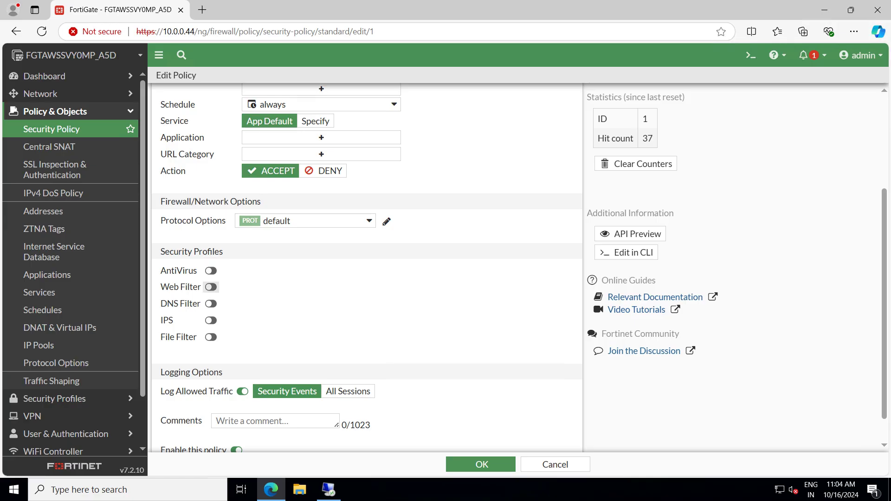
{"action": "left_click_drag", "start_coordinate": [166, 138], "coordinate": [210, 138]}
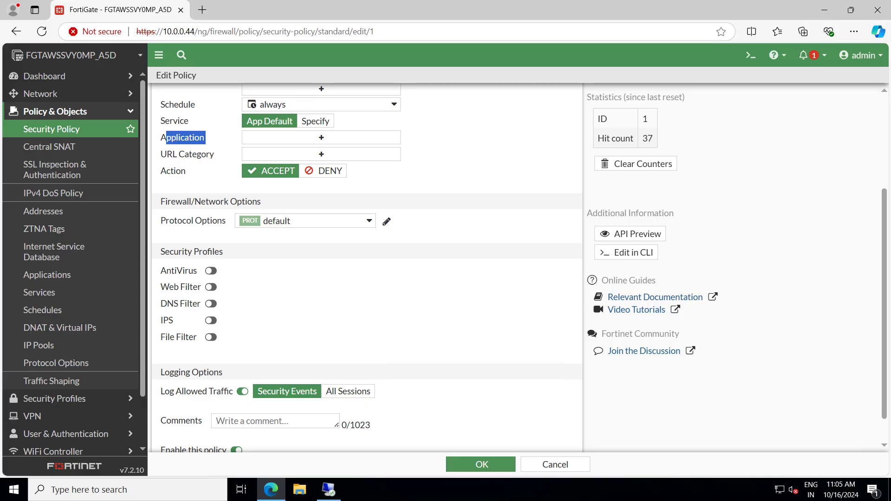
{"action": "scroll", "coordinate": [367, 269], "scroll_direction": "down", "scroll_amount": 1}
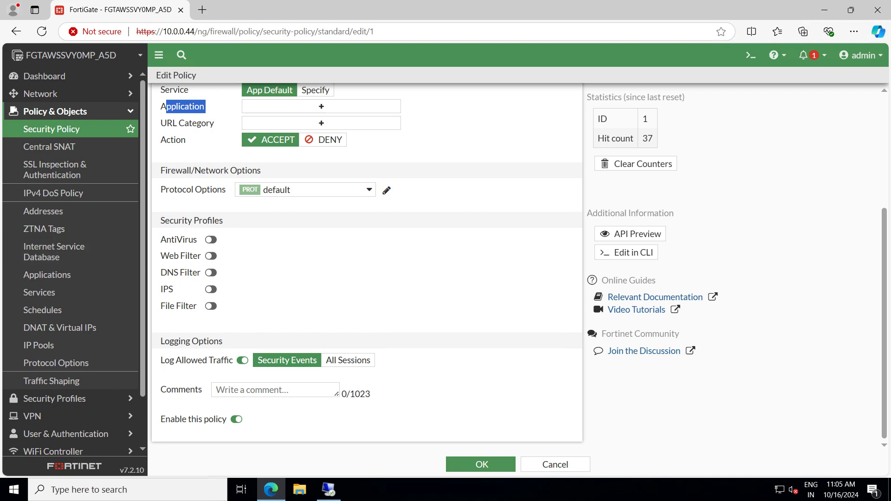
{"action": "scroll", "coordinate": [366, 269], "scroll_direction": "up", "scroll_amount": 4}
{"action": "scroll", "coordinate": [366, 269], "scroll_direction": "down", "scroll_amount": 4}
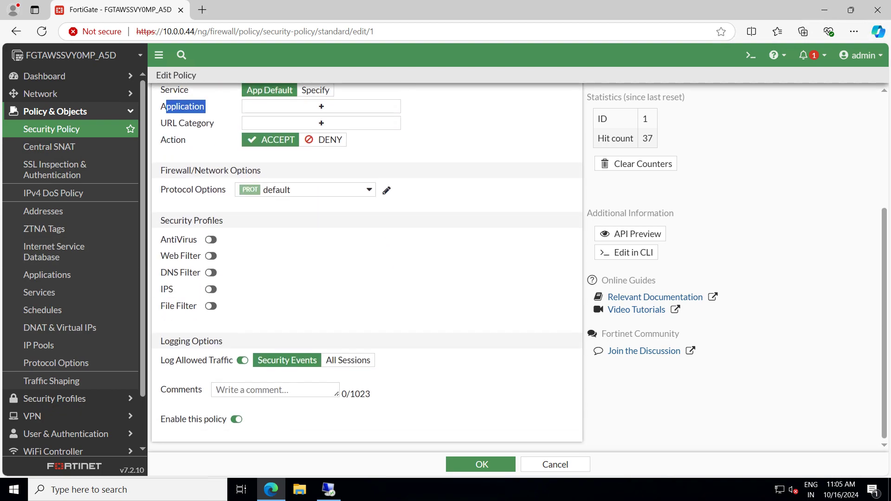
{"action": "key", "text": "F5"}
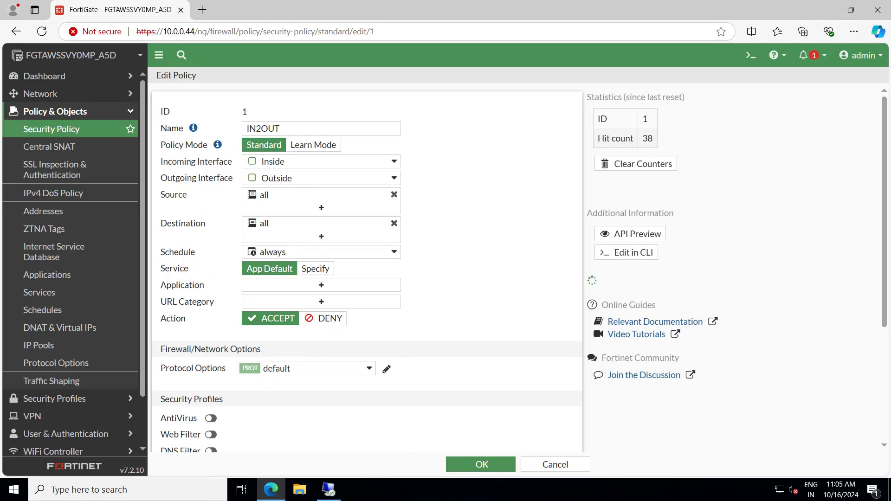
{"action": "scroll", "coordinate": [367, 260], "scroll_direction": "down", "scroll_amount": 5}
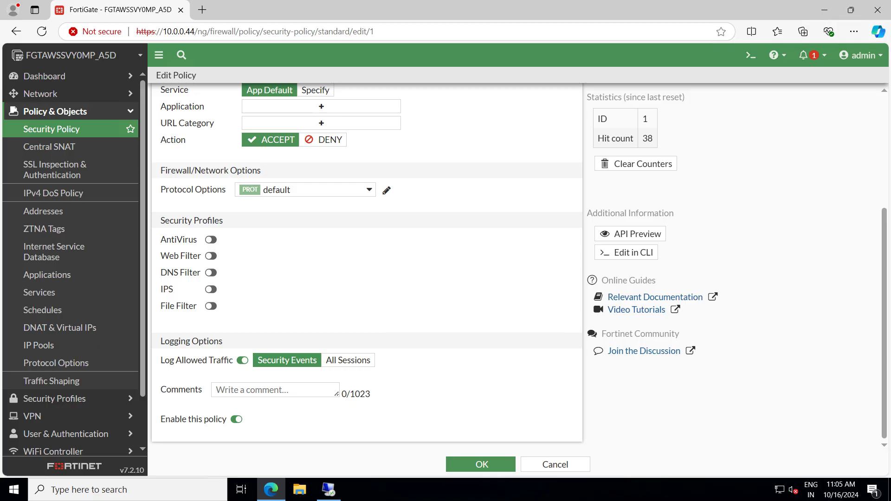
{"action": "scroll", "coordinate": [367, 260], "scroll_direction": "up", "scroll_amount": 5}
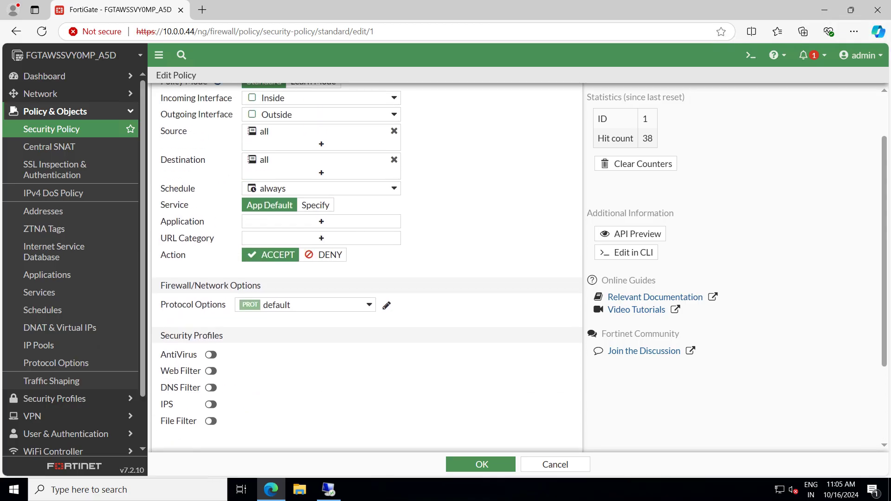
{"action": "scroll", "coordinate": [367, 260], "scroll_direction": "down", "scroll_amount": 5}
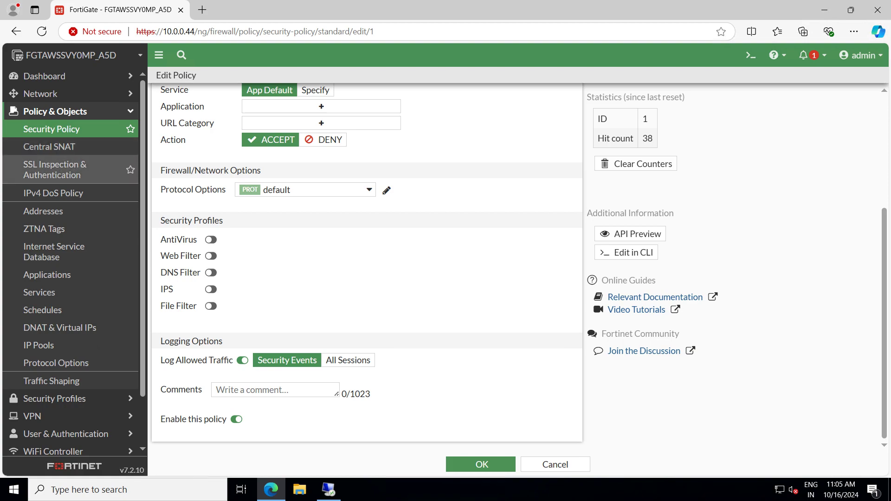
{"action": "left_click", "coordinate": [55, 170]}
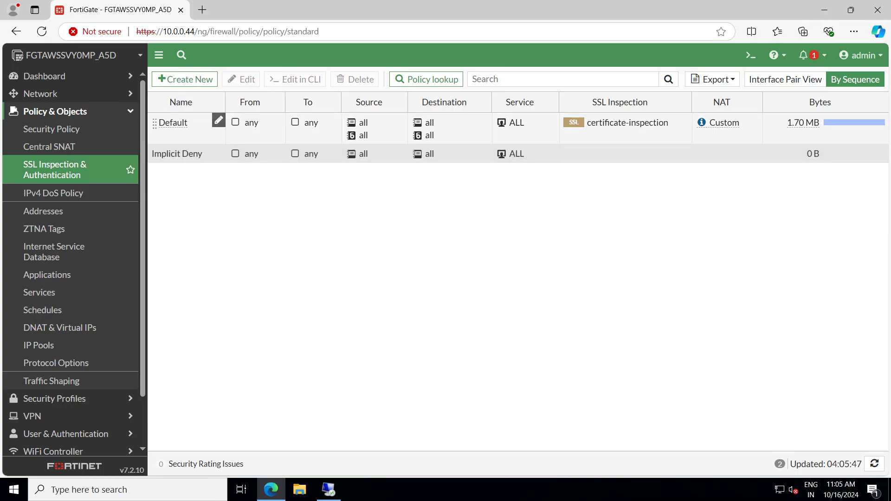
{"action": "left_click", "coordinate": [195, 130]}
{"action": "double_click", "coordinate": [195, 127]}
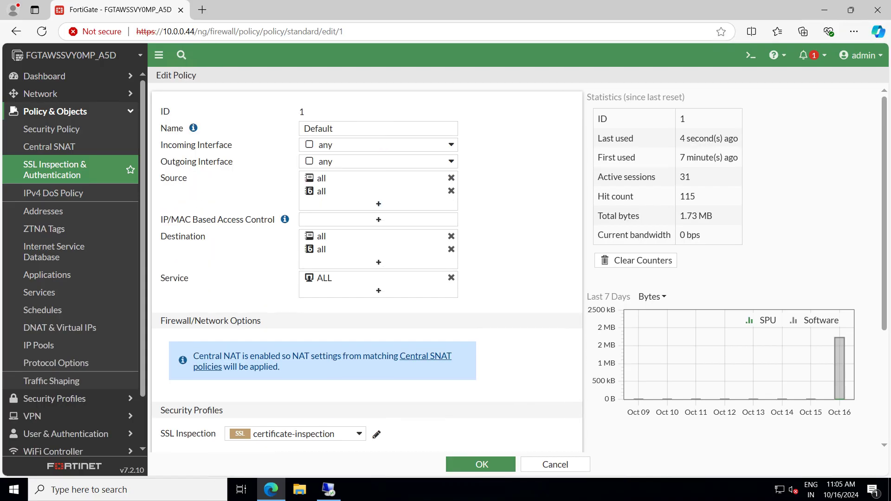
{"action": "scroll", "coordinate": [367, 268], "scroll_direction": "down", "scroll_amount": 5}
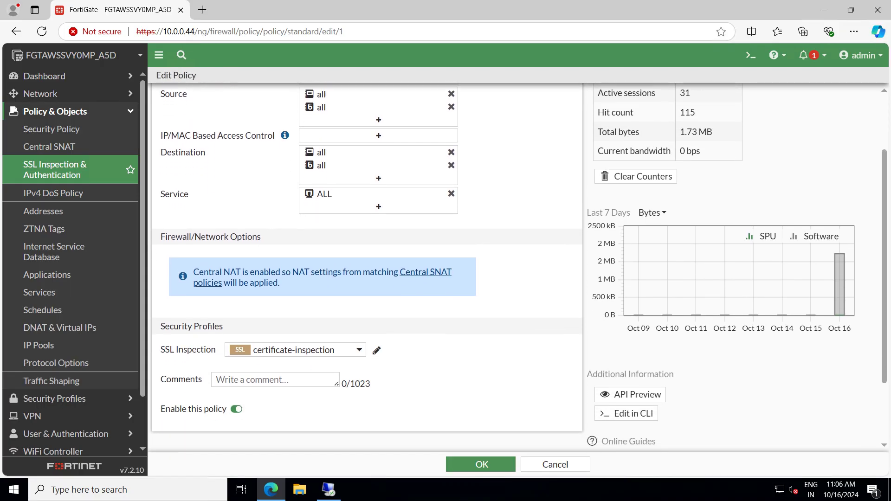
{"action": "scroll", "coordinate": [366, 267], "scroll_direction": "up", "scroll_amount": 5}
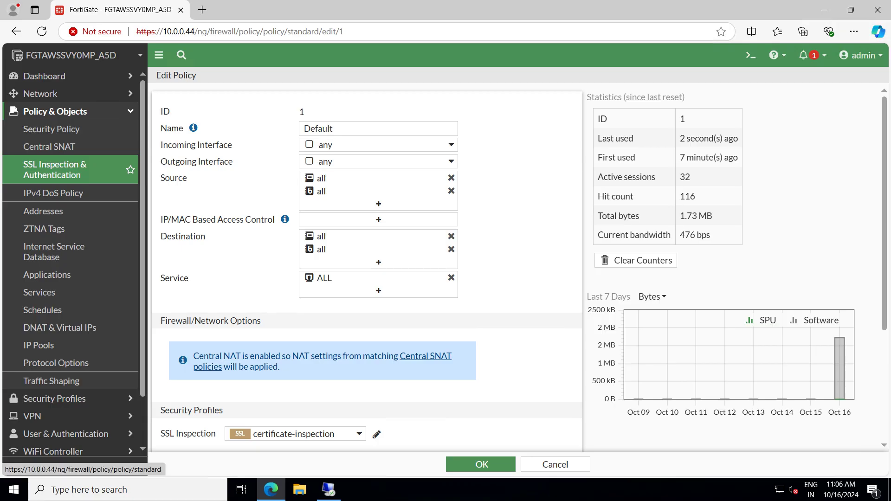
{"action": "scroll", "coordinate": [367, 270], "scroll_direction": "down", "scroll_amount": 4}
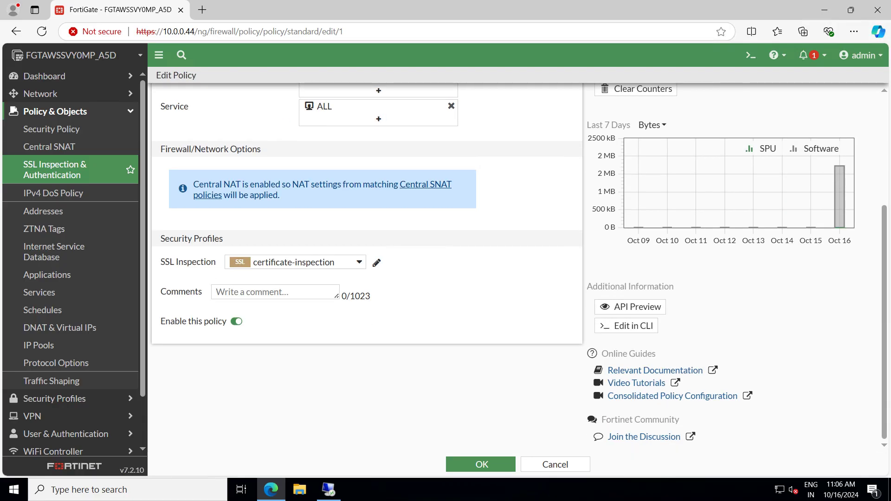
{"action": "scroll", "coordinate": [367, 270], "scroll_direction": "up", "scroll_amount": 4}
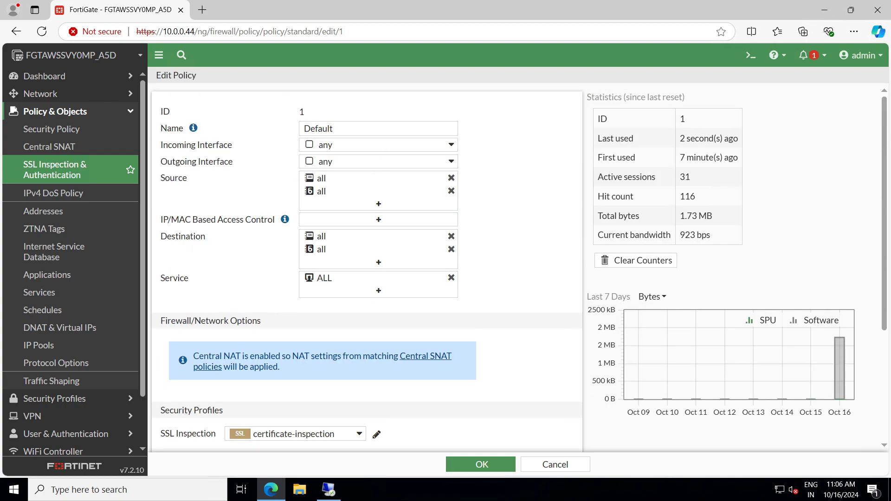
{"action": "left_click", "coordinate": [51, 129]}
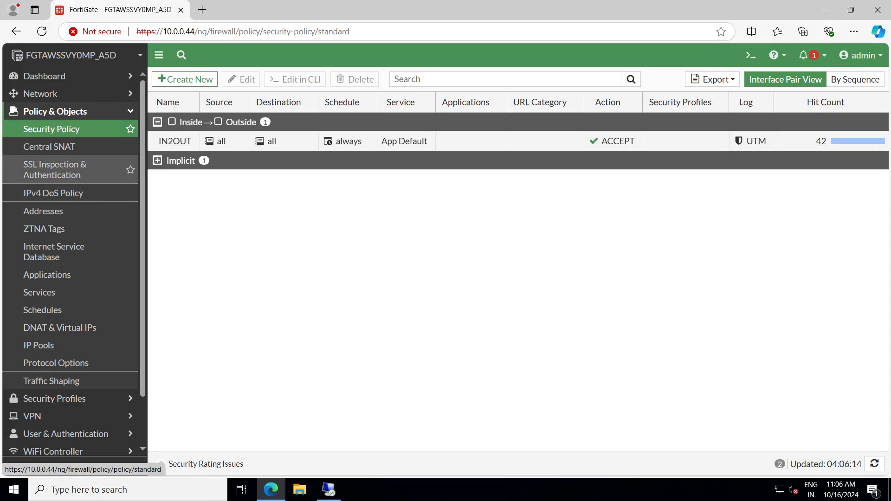
{"action": "left_click", "coordinate": [55, 169]}
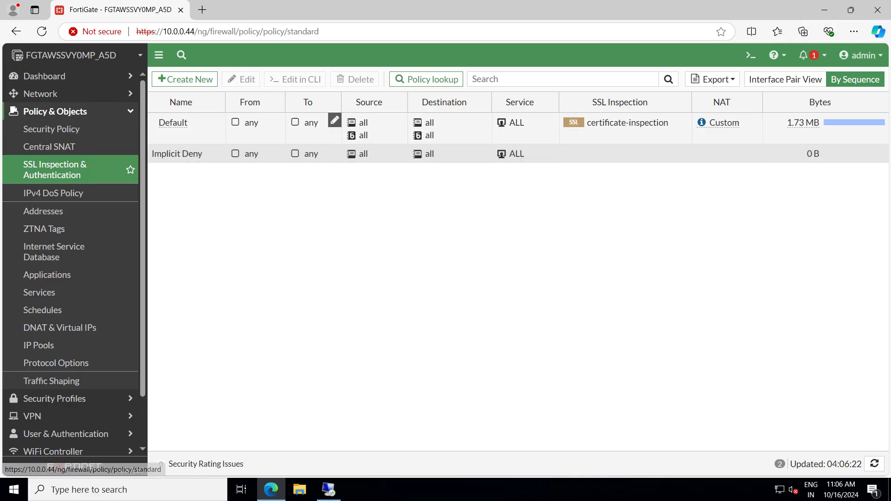
{"action": "double_click", "coordinate": [179, 123]}
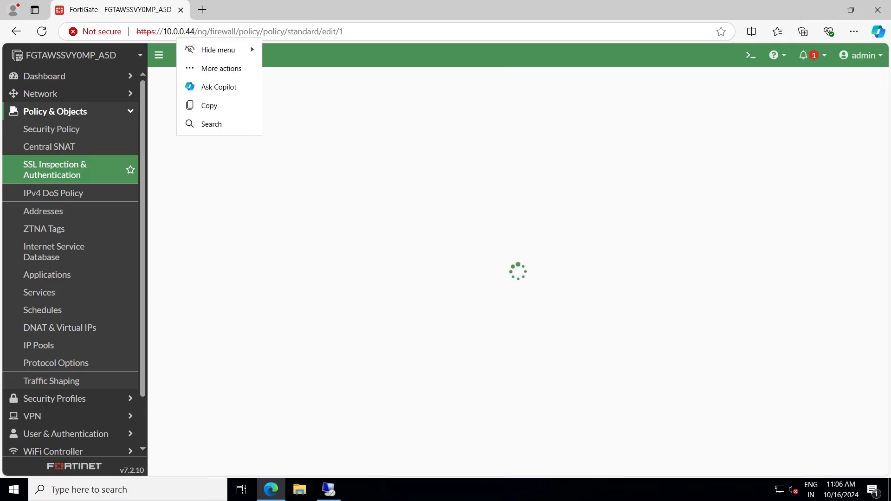
{"action": "scroll", "coordinate": [366, 267], "scroll_direction": "down", "scroll_amount": 2}
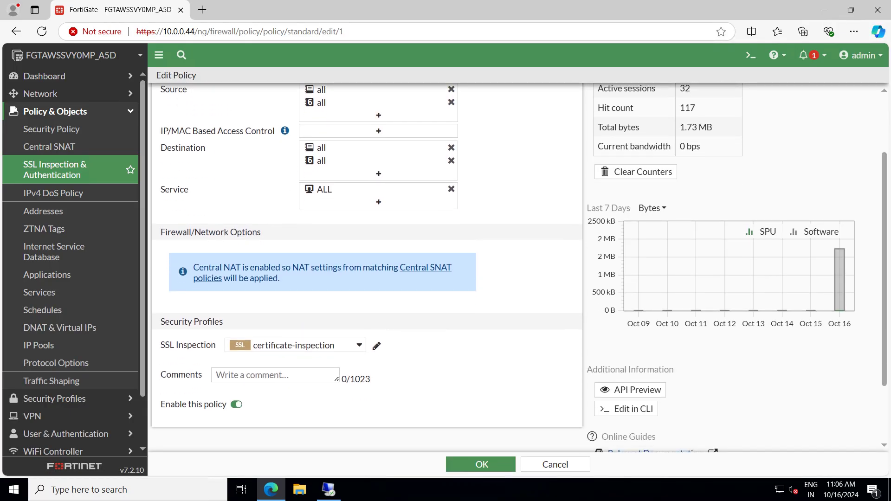
{"action": "scroll", "coordinate": [367, 268], "scroll_direction": "down", "scroll_amount": 2}
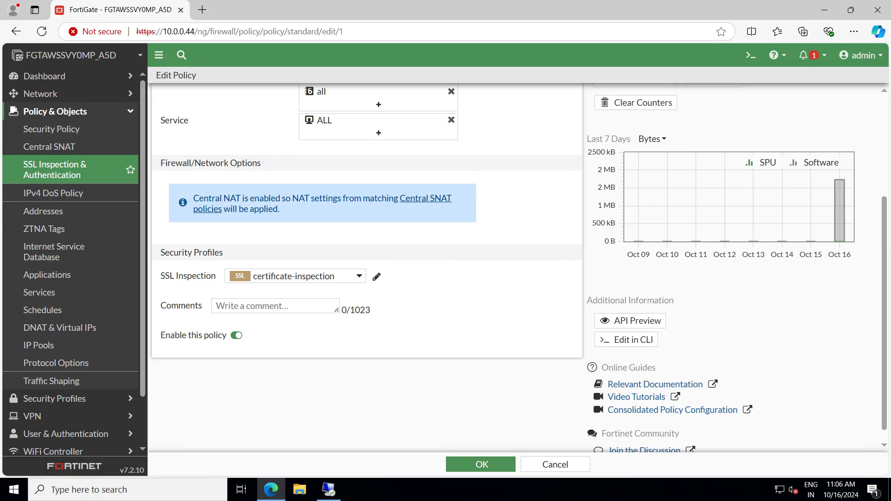
Set SSL inspection to Cert-For-Outbound-Inspection, incoming interface Inside, outgoing interface Outside
{"action": "left_click", "coordinate": [297, 276]}
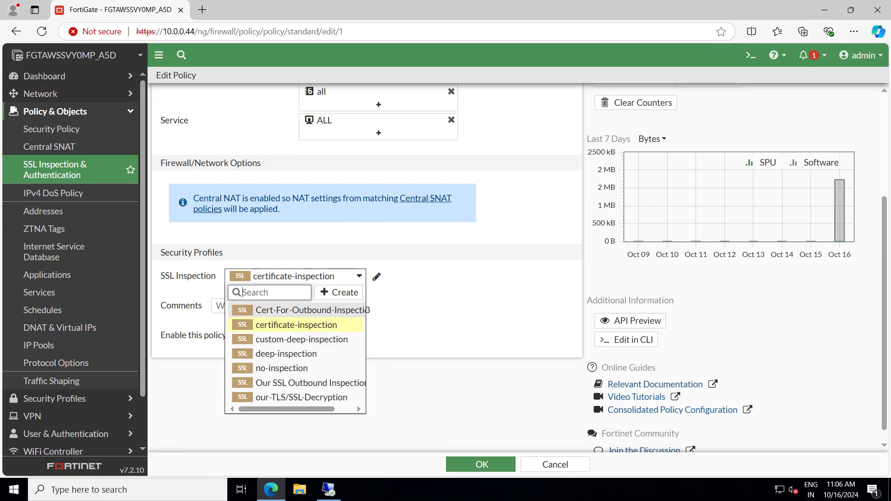
{"action": "left_click", "coordinate": [366, 310]}
{"action": "scroll", "coordinate": [367, 267], "scroll_direction": "up", "scroll_amount": 4}
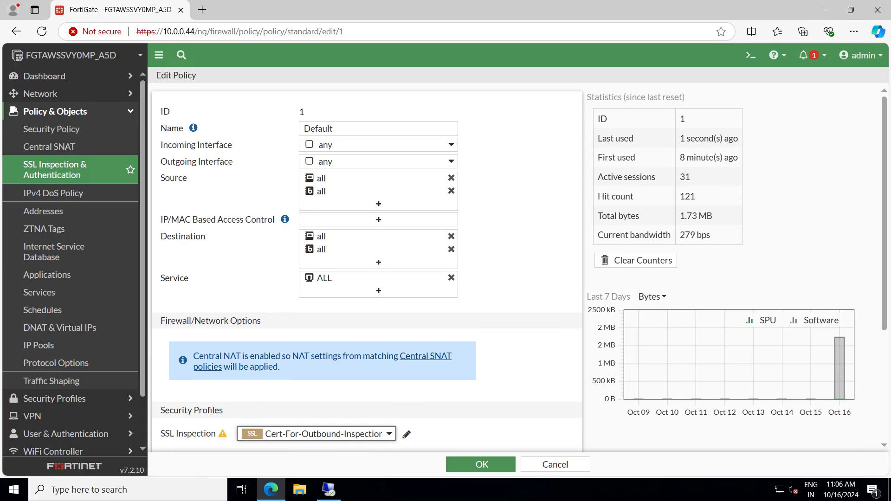
{"action": "left_click", "coordinate": [450, 145]}
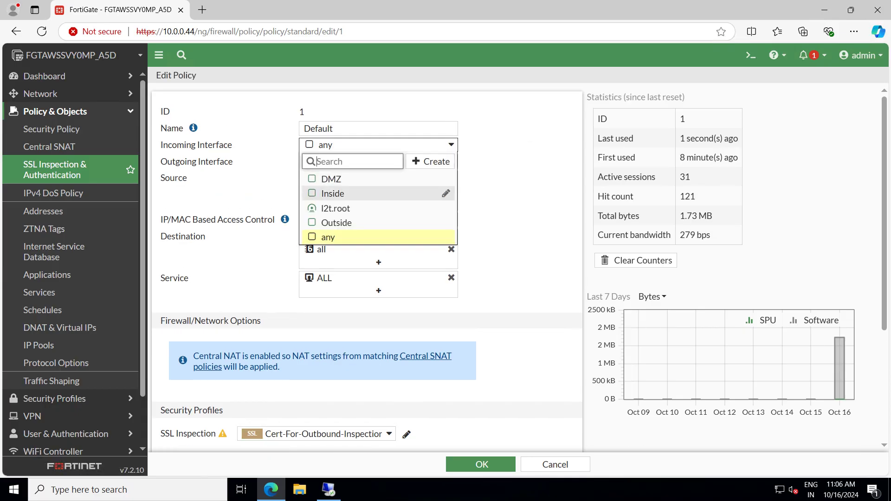
{"action": "left_click", "coordinate": [333, 194]}
{"action": "left_click", "coordinate": [379, 161]}
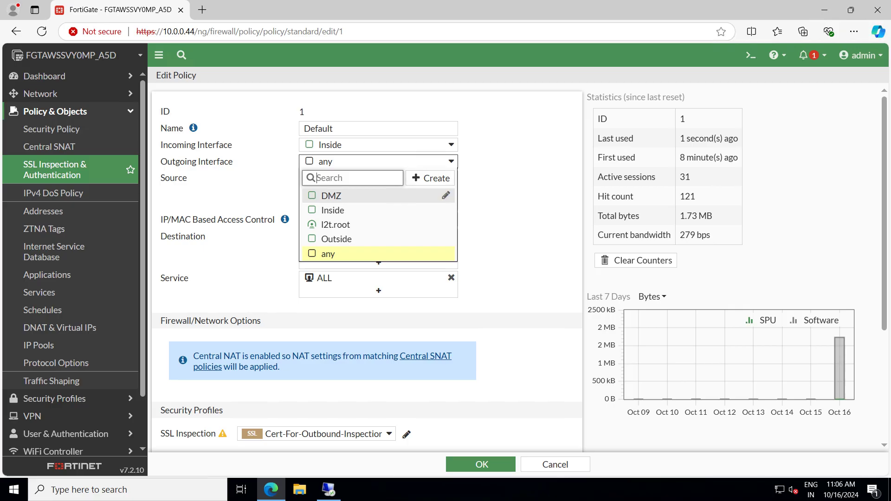
{"action": "left_click", "coordinate": [337, 239]}
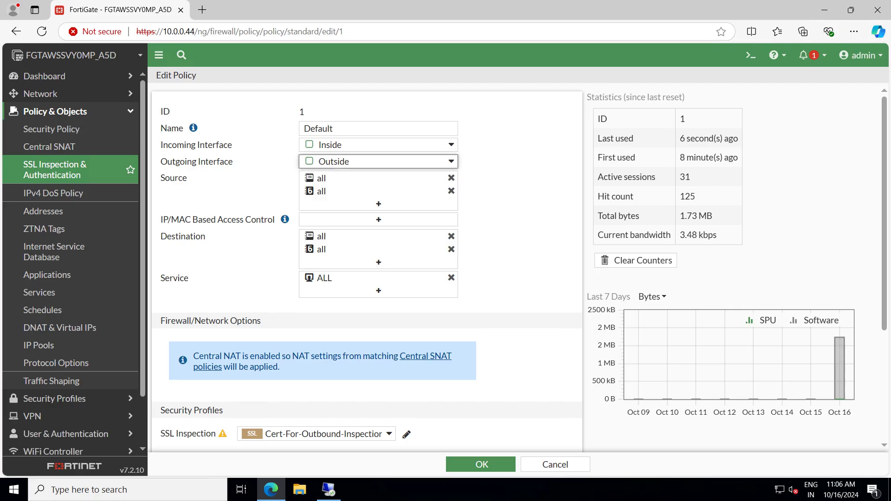
Remove the IPv6 'all' address from both Source and Destination
{"action": "mouse_move", "coordinate": [326, 178]}
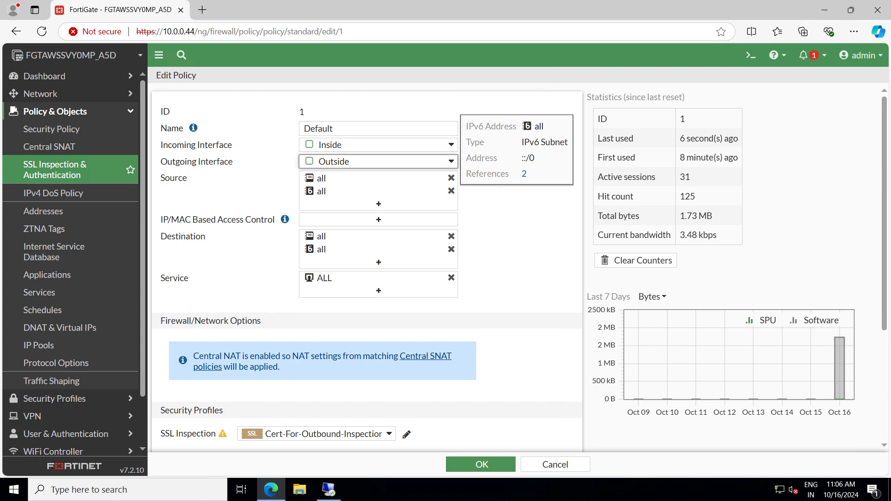
{"action": "left_click", "coordinate": [451, 190]}
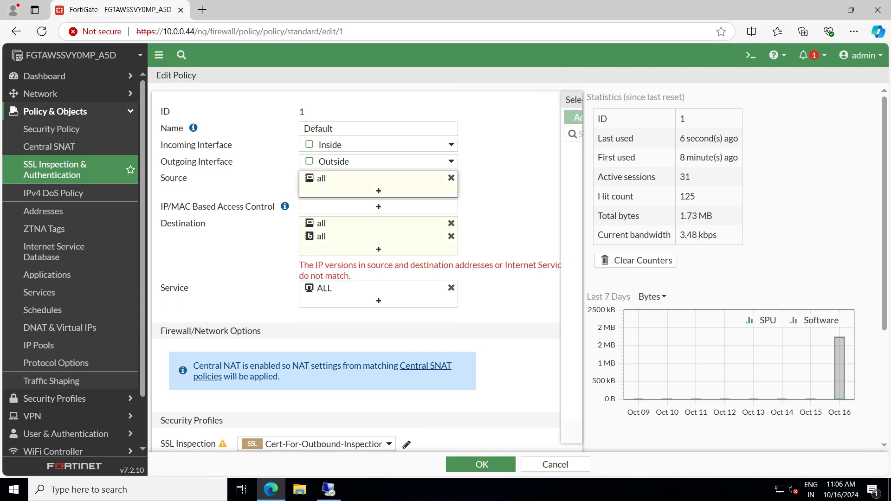
{"action": "left_click", "coordinate": [451, 191]}
{"action": "key", "text": "Escape"}
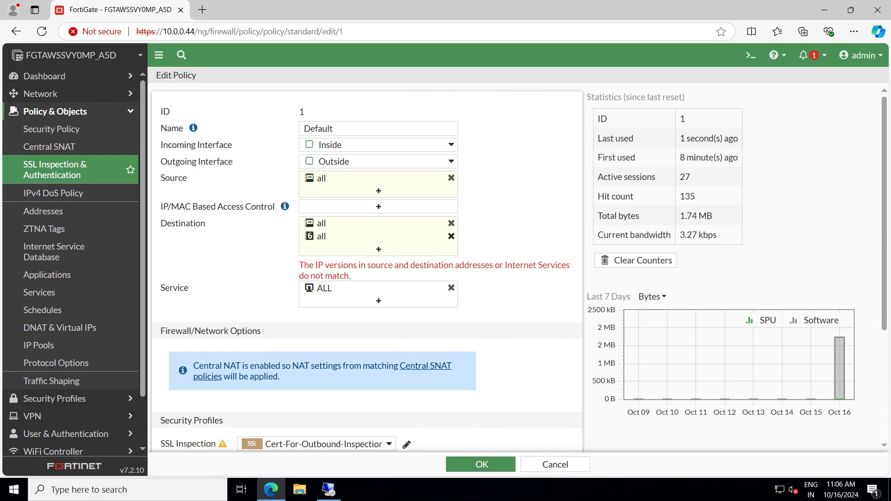
{"action": "left_click", "coordinate": [451, 236]}
{"action": "left_click", "coordinate": [451, 236]}
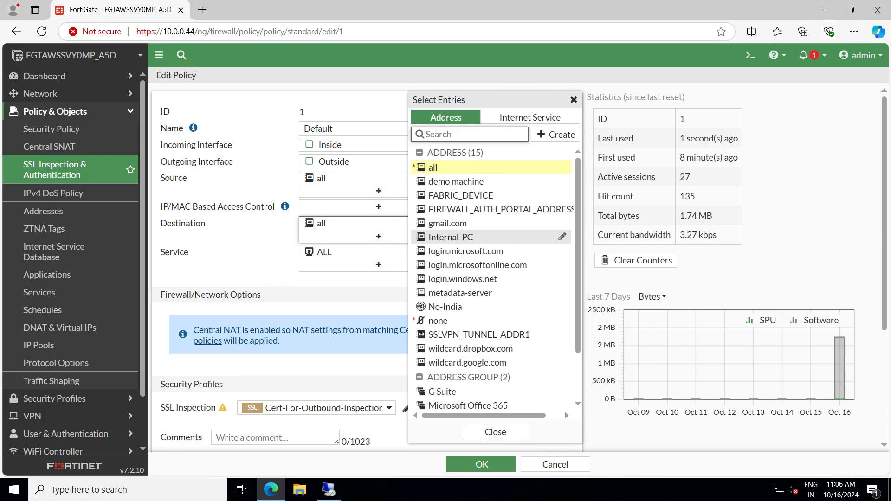
{"action": "key", "text": "Escape"}
Save the Default policy and accept the certificate warning
{"action": "scroll", "coordinate": [451, 236], "scroll_direction": "down", "scroll_amount": 3}
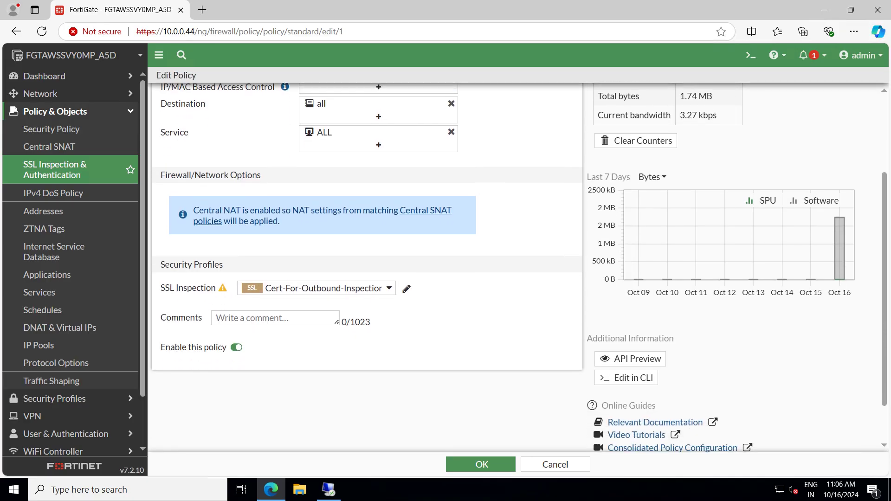
{"action": "scroll", "coordinate": [451, 237], "scroll_direction": "down", "scroll_amount": 1}
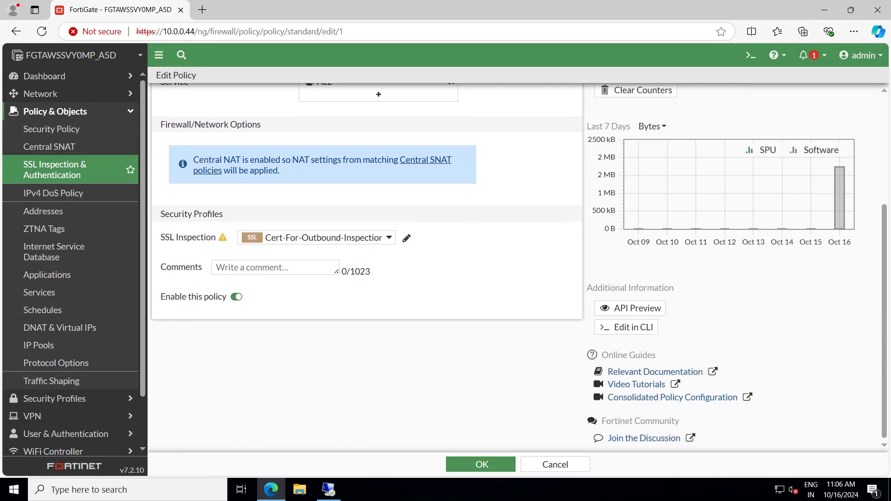
{"action": "left_click", "coordinate": [481, 464]}
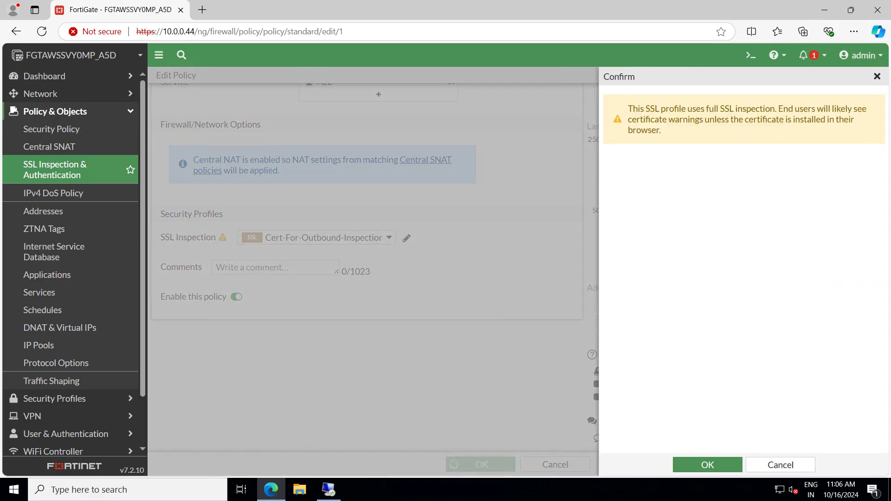
{"action": "left_click", "coordinate": [708, 465]}
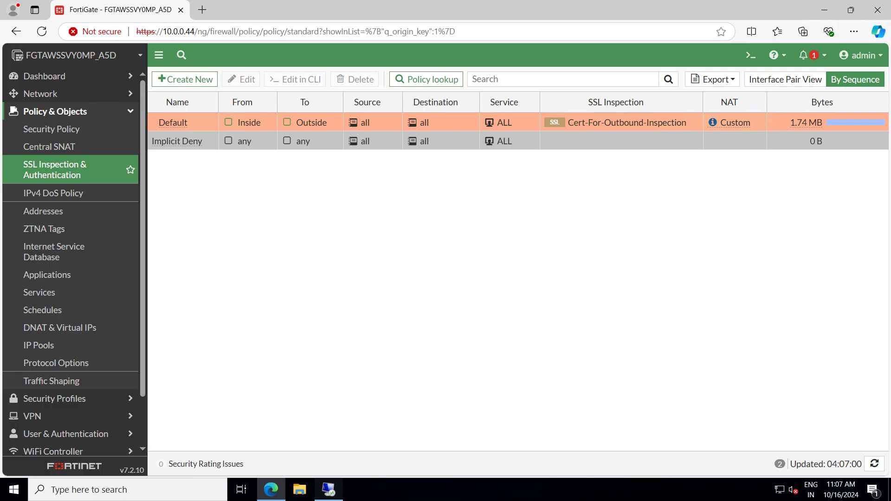
Minimize the remote Firefox session to reach the Day 6 notes in Notepad and show the recorder controls
{"action": "left_click", "coordinate": [328, 489]}
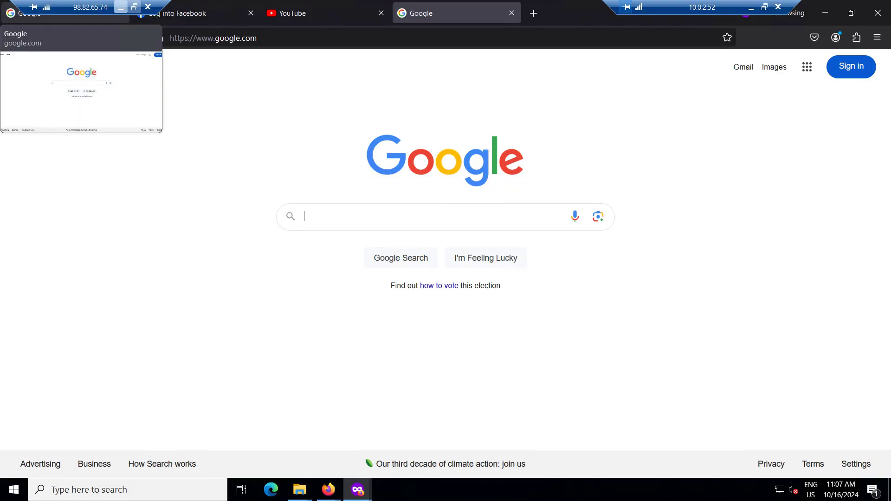
{"action": "left_click", "coordinate": [121, 7]}
{"action": "left_click", "coordinate": [639, 487]}
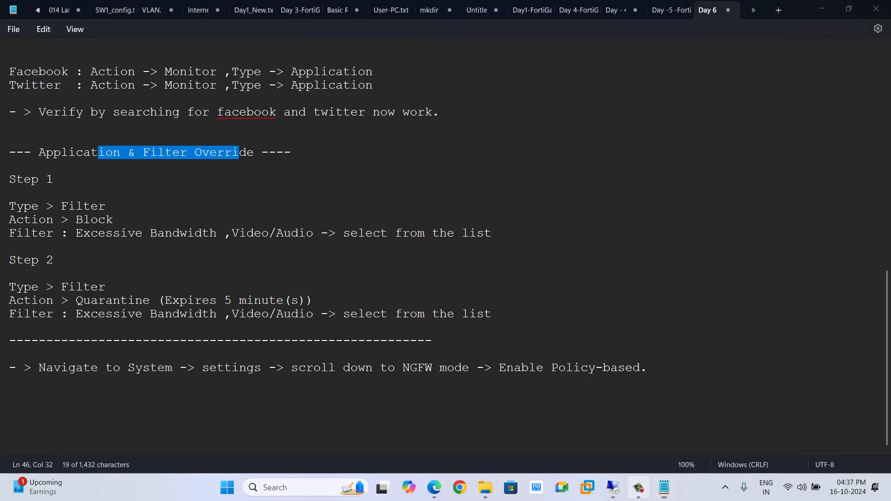